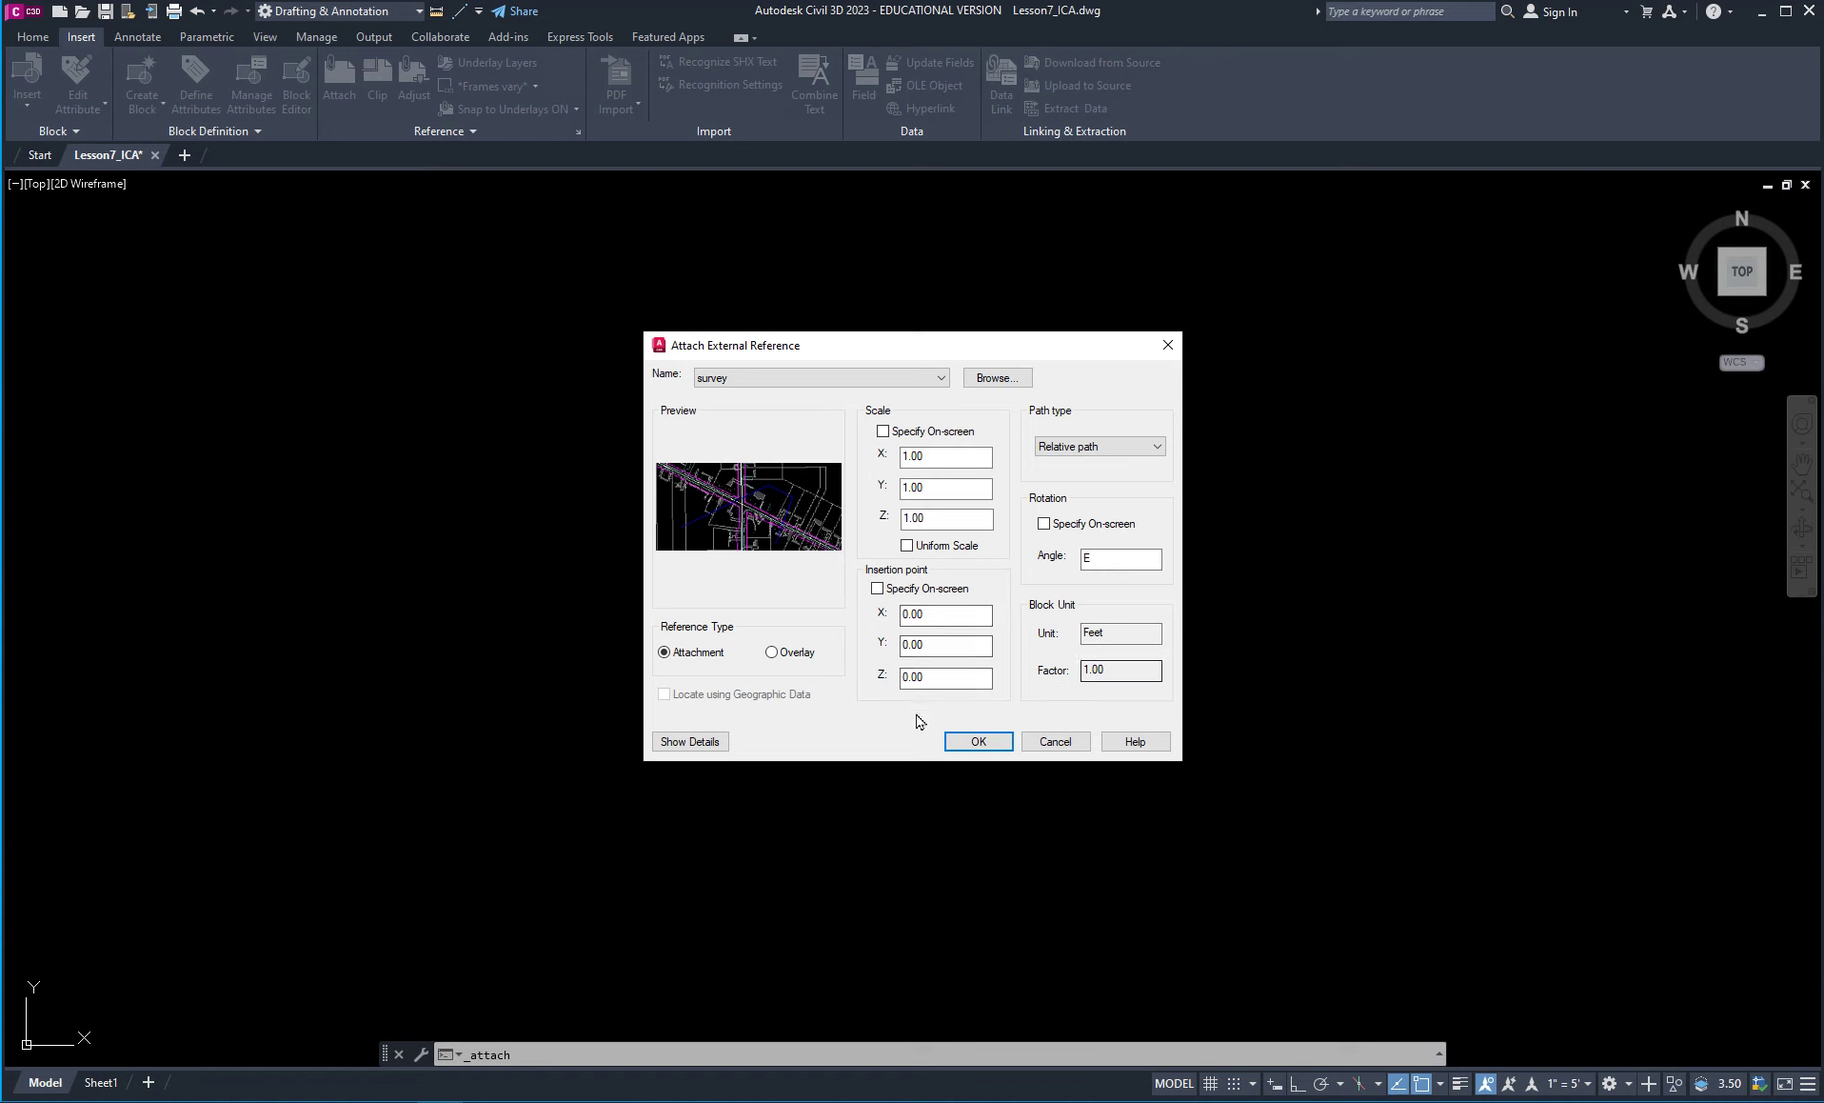
Attach the survey drawing as an external reference with a relative path, scale 1.00 and insertion point 0,0,0.
click(977, 740)
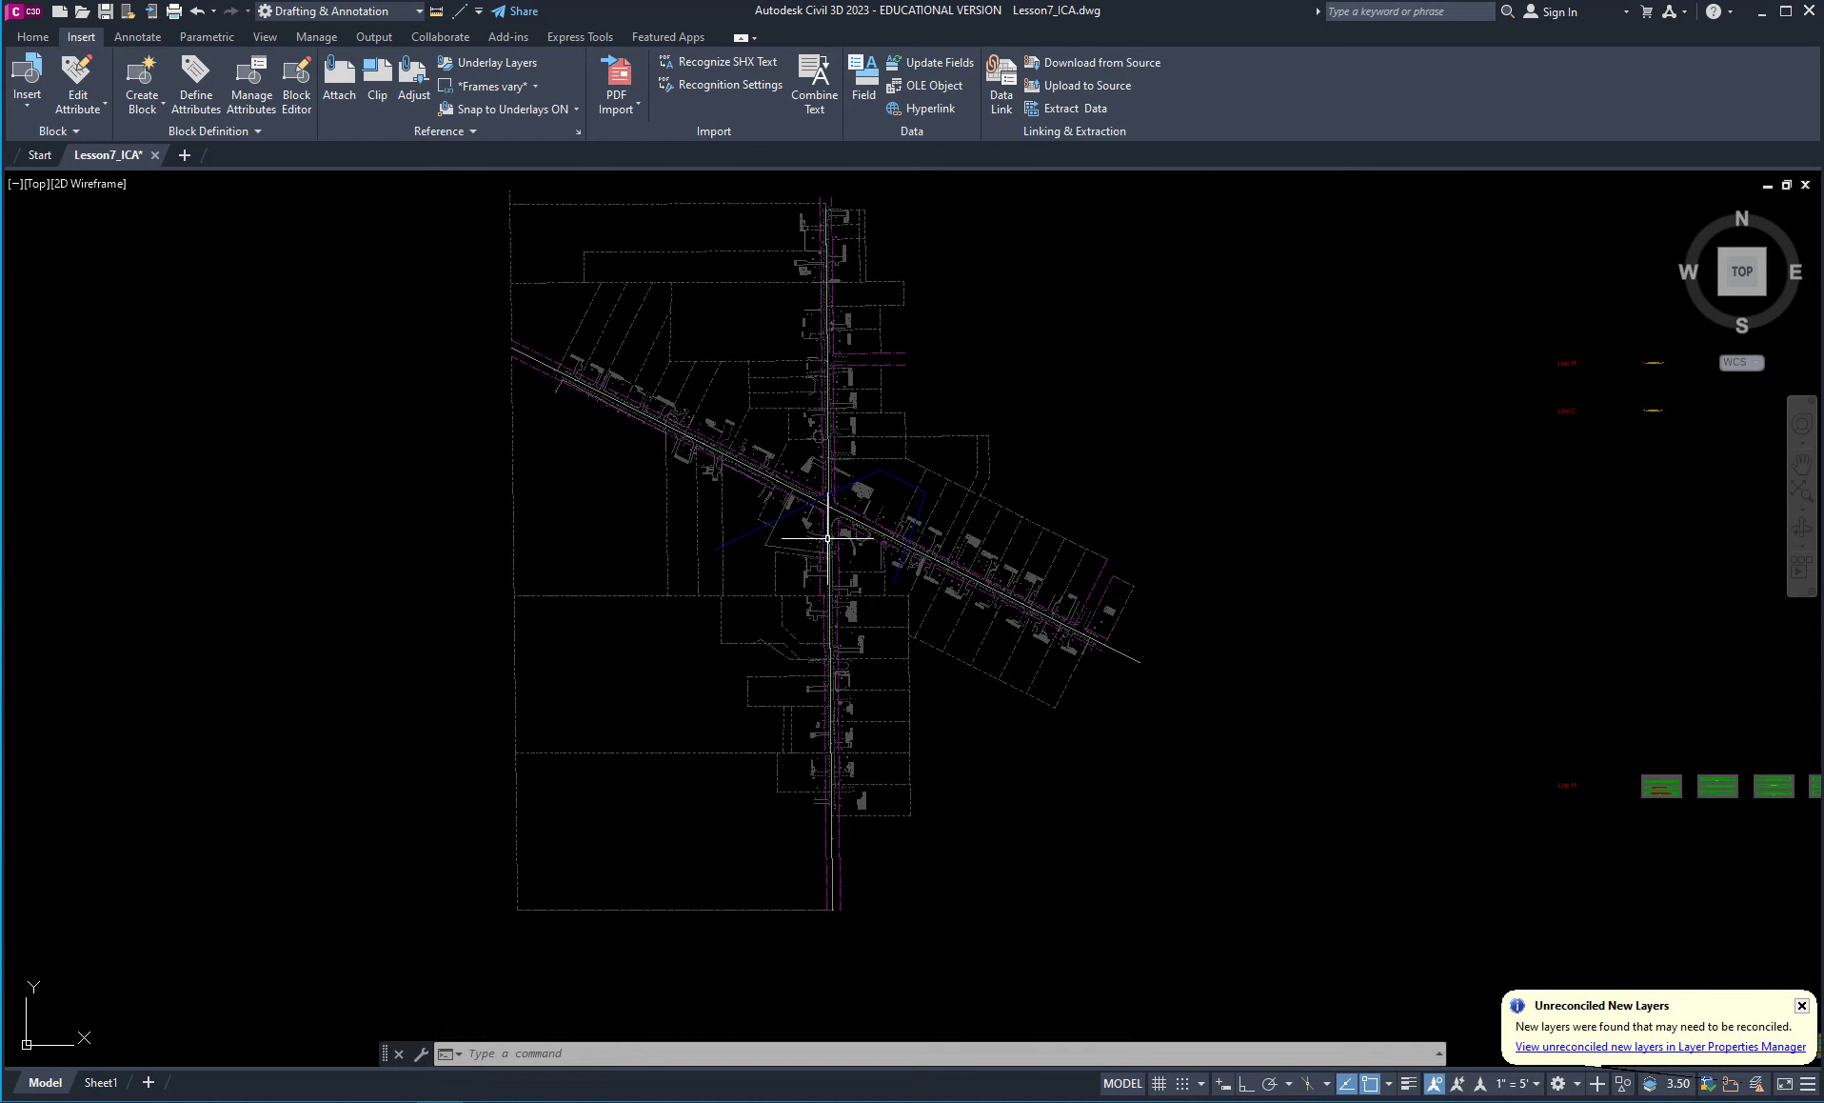
scroll(818, 500, up, 4)
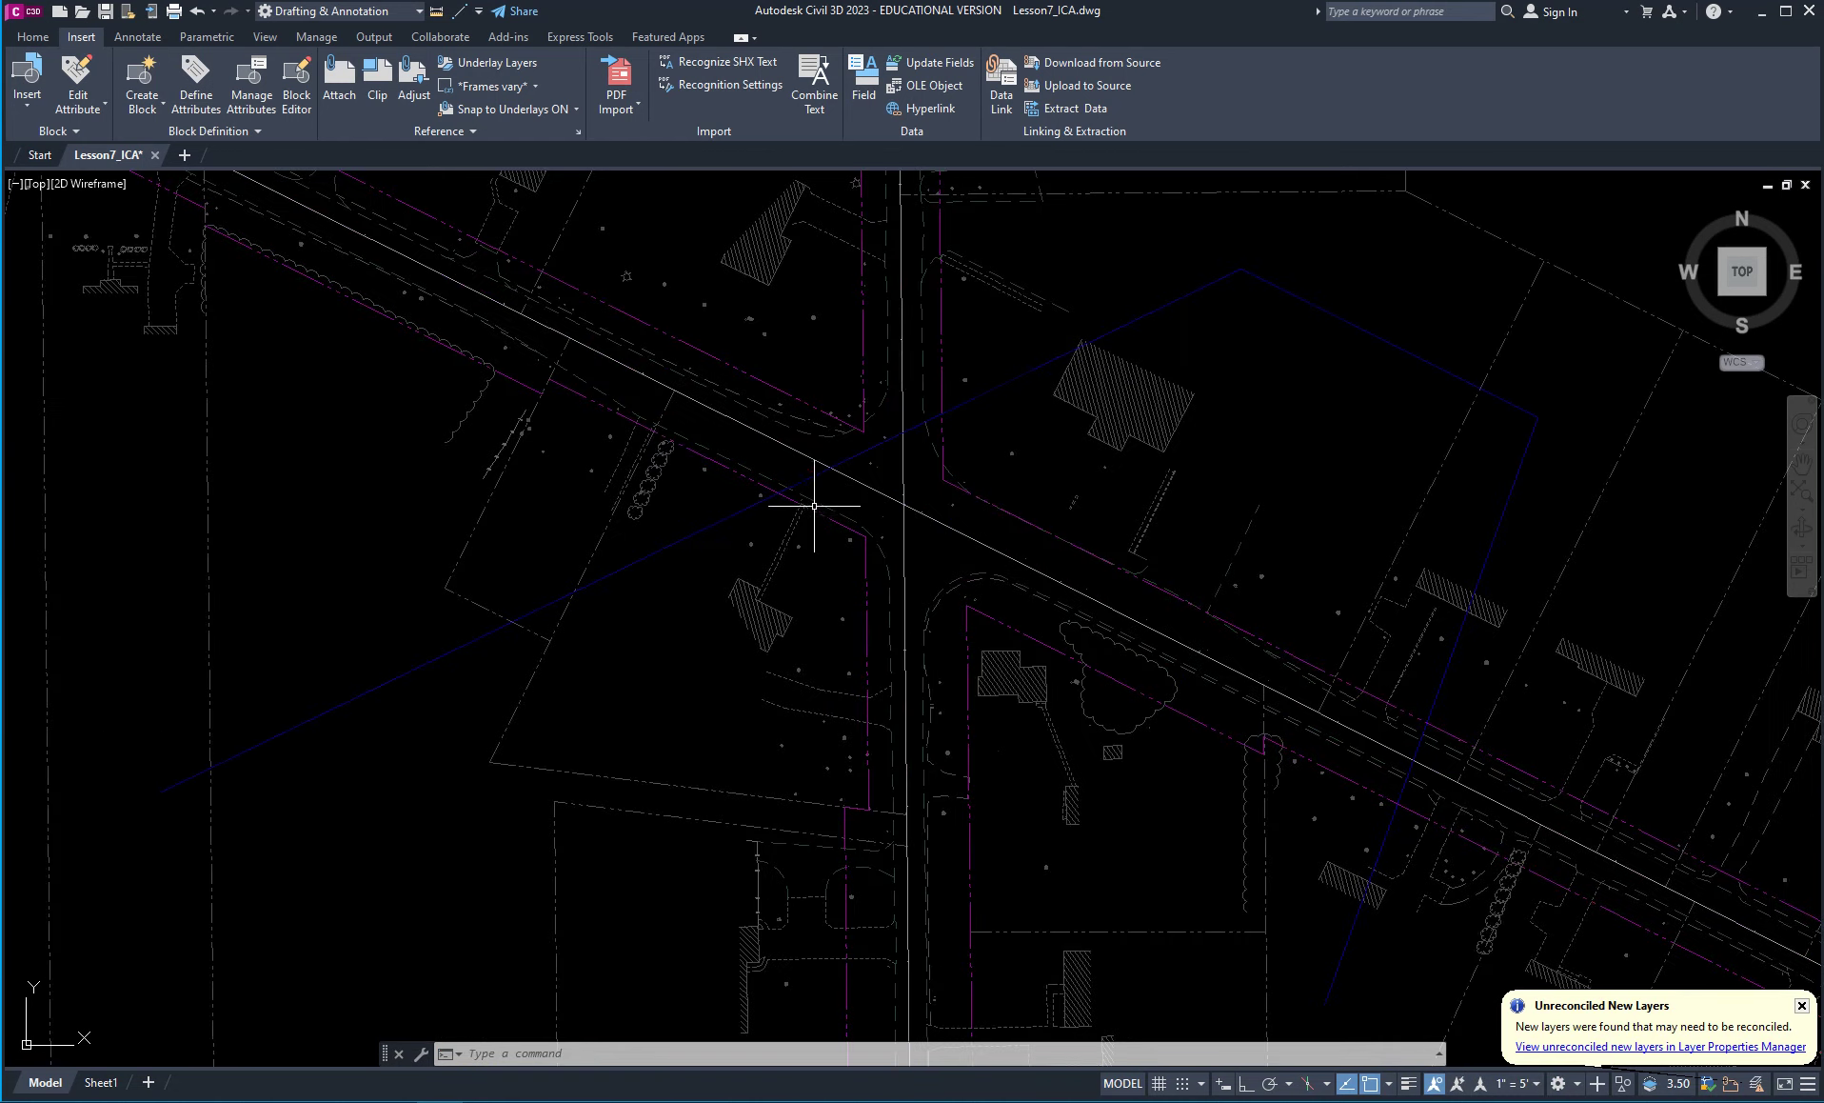
mouse_move(944, 529)
middle_down()
mouse_move(920, 610)
mouse_move(969, 574)
mouse_move(1053, 566)
middle_up()
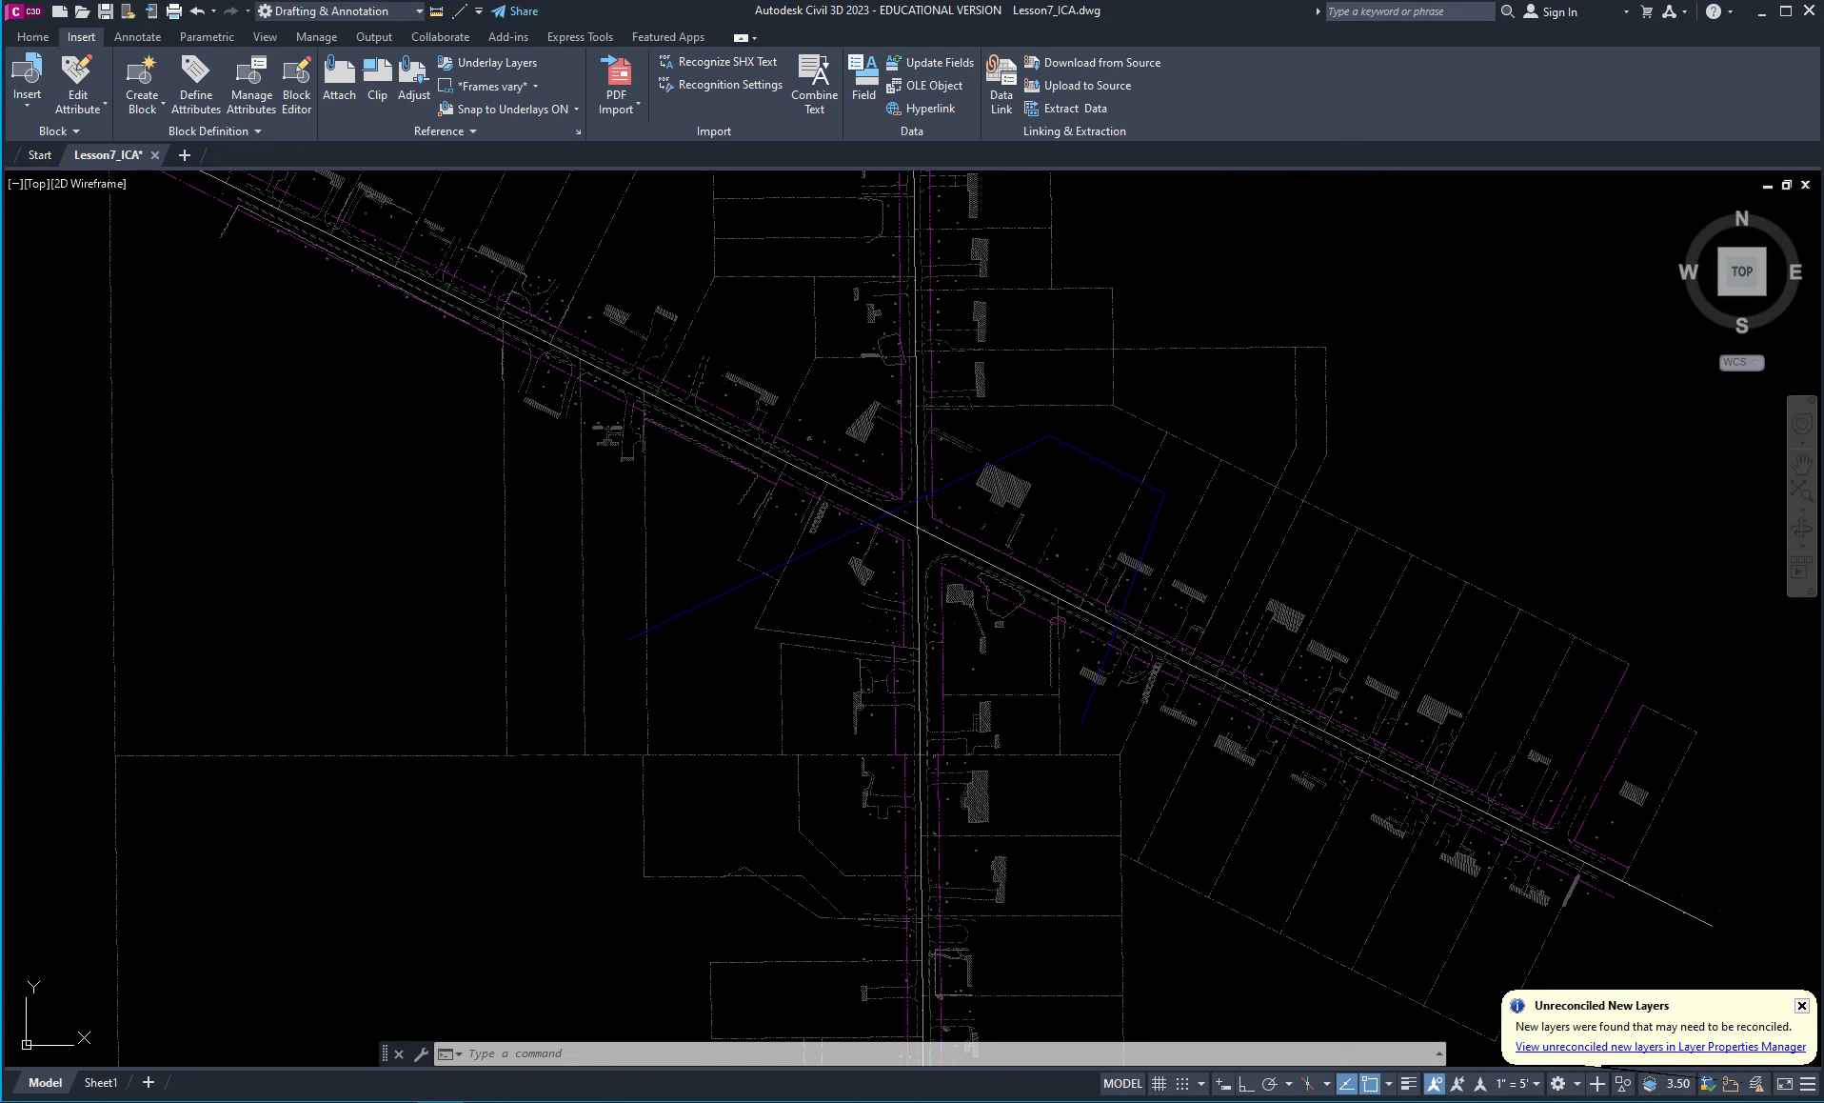
Try to freeze the current XREF layer in the Layer Properties Manager.
mouse_move(996, 372)
mouse_down()
mouse_move(230, 297)
mouse_move(393, 391)
mouse_up()
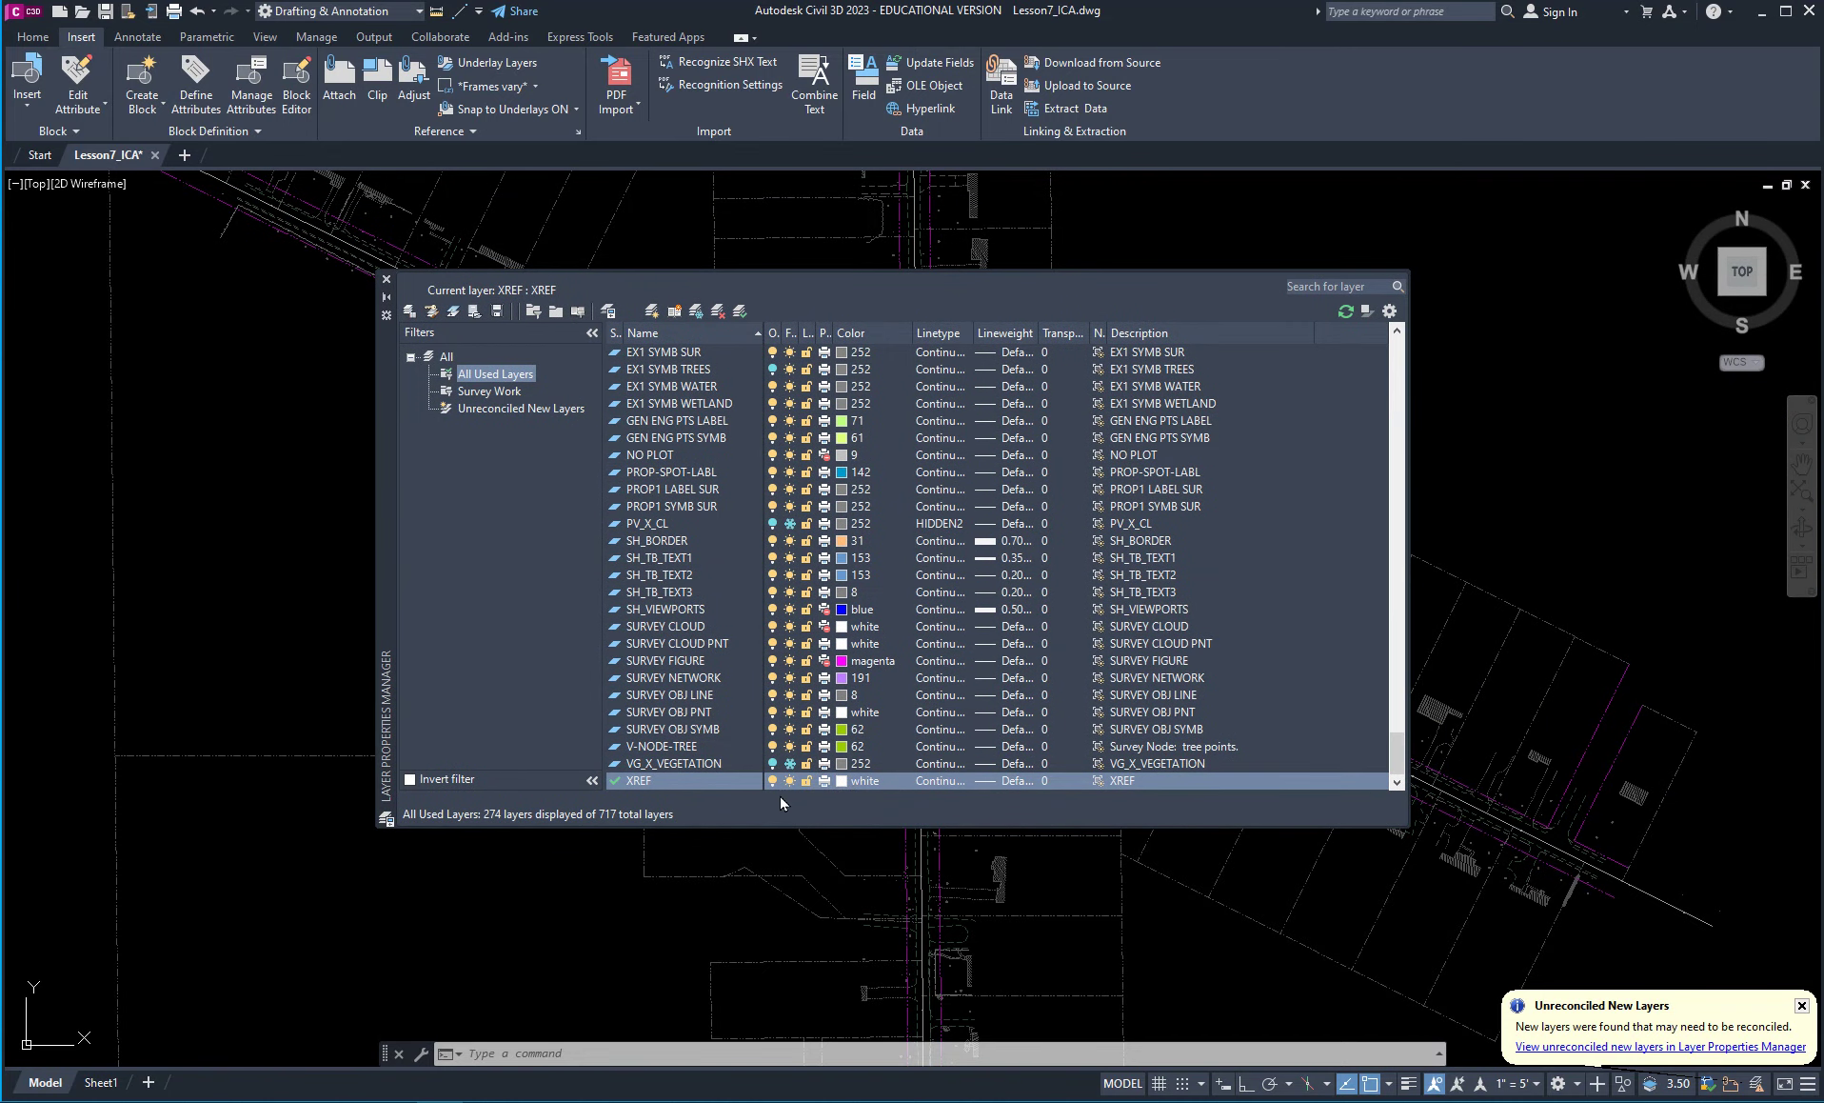
click(789, 764)
drag(390, 483, 784, 408)
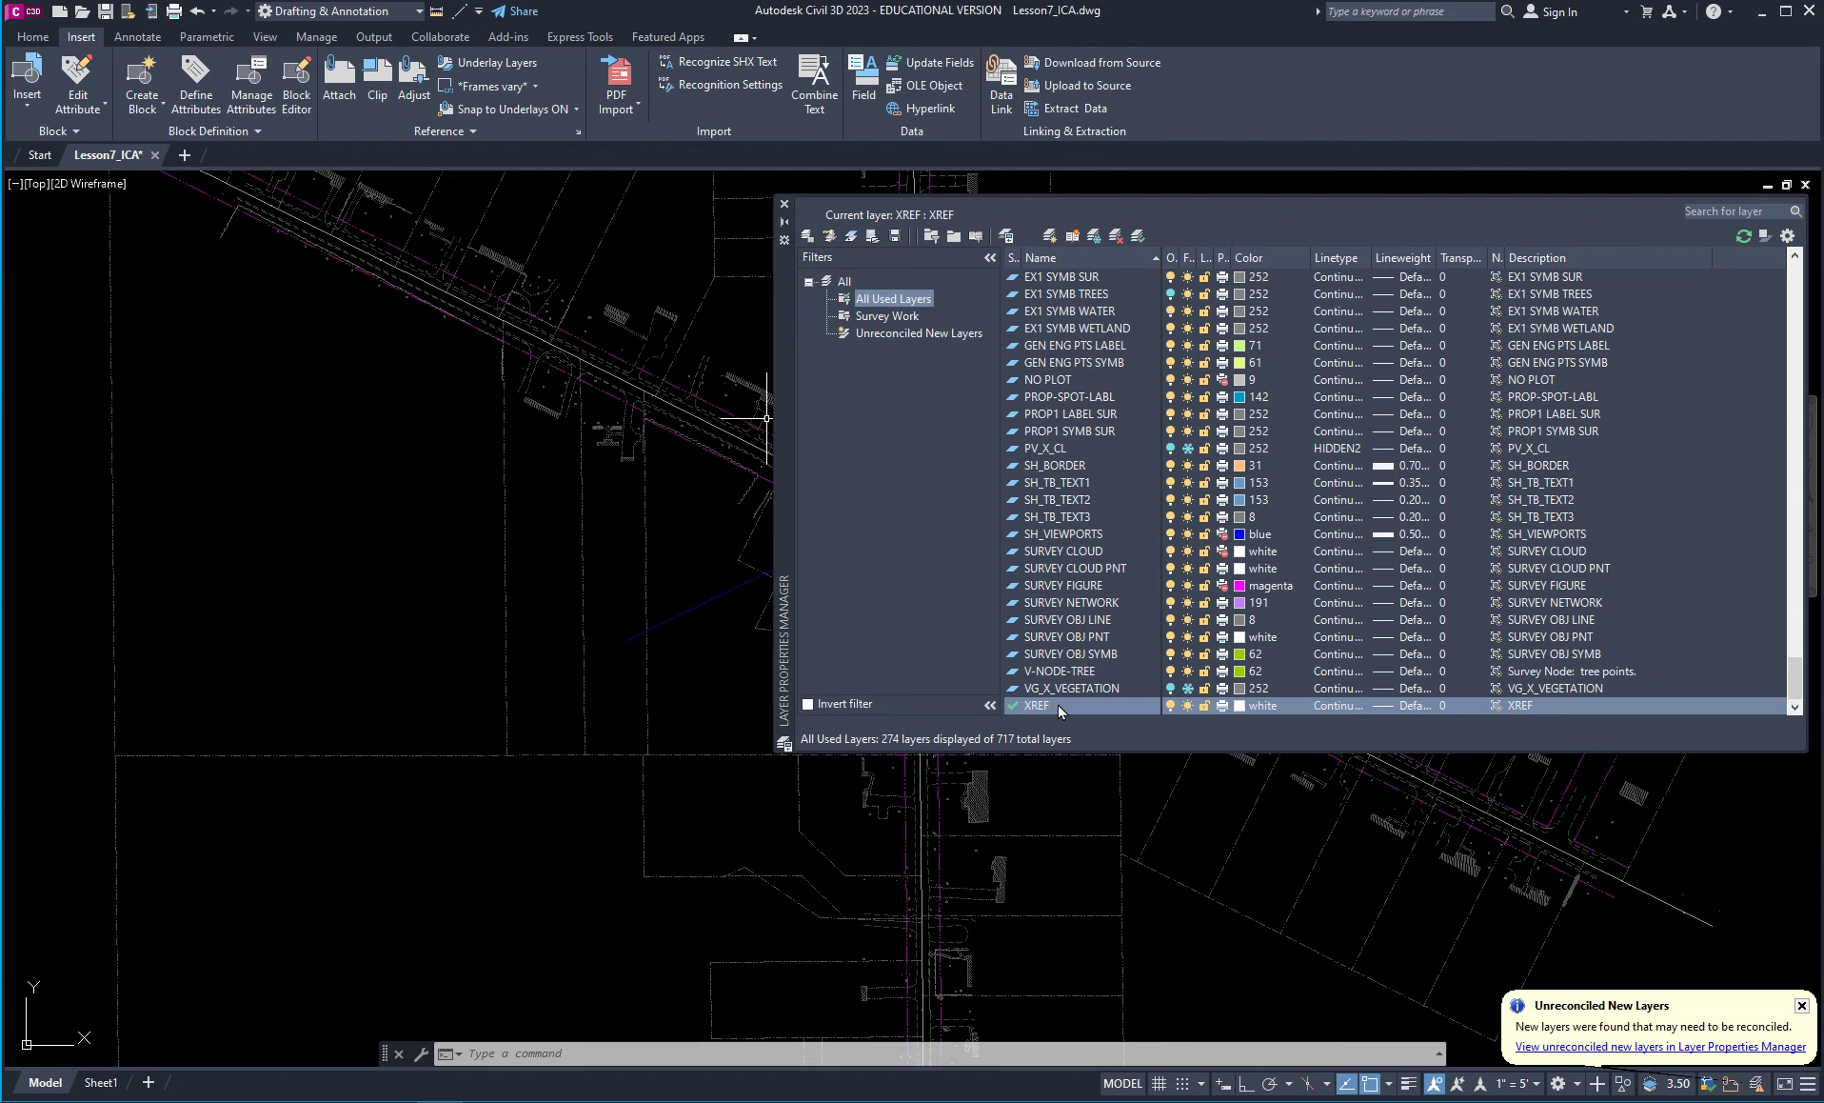
click(1185, 706)
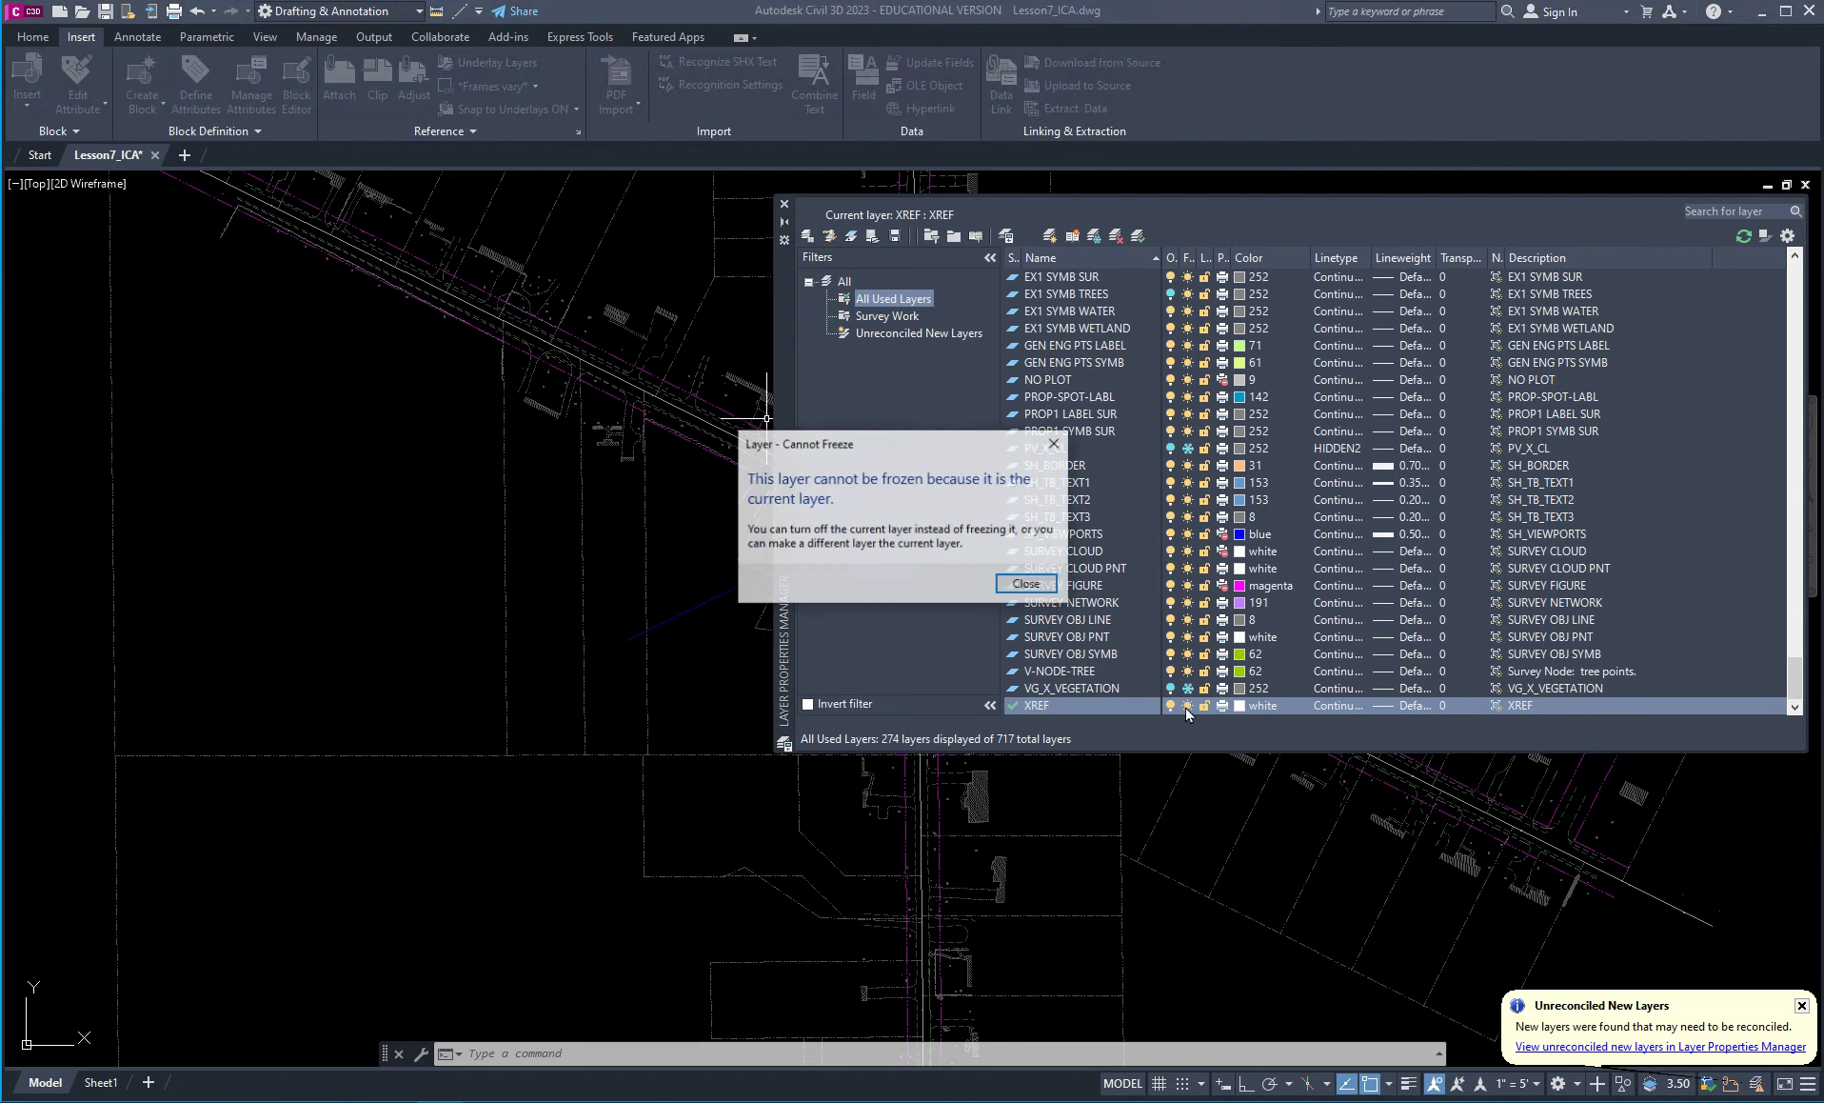
click(1025, 584)
Make EX1 SYMB WATER the current layer, and freeze and thaw the XREF layer to toggle the survey reference's display.
click(1063, 318)
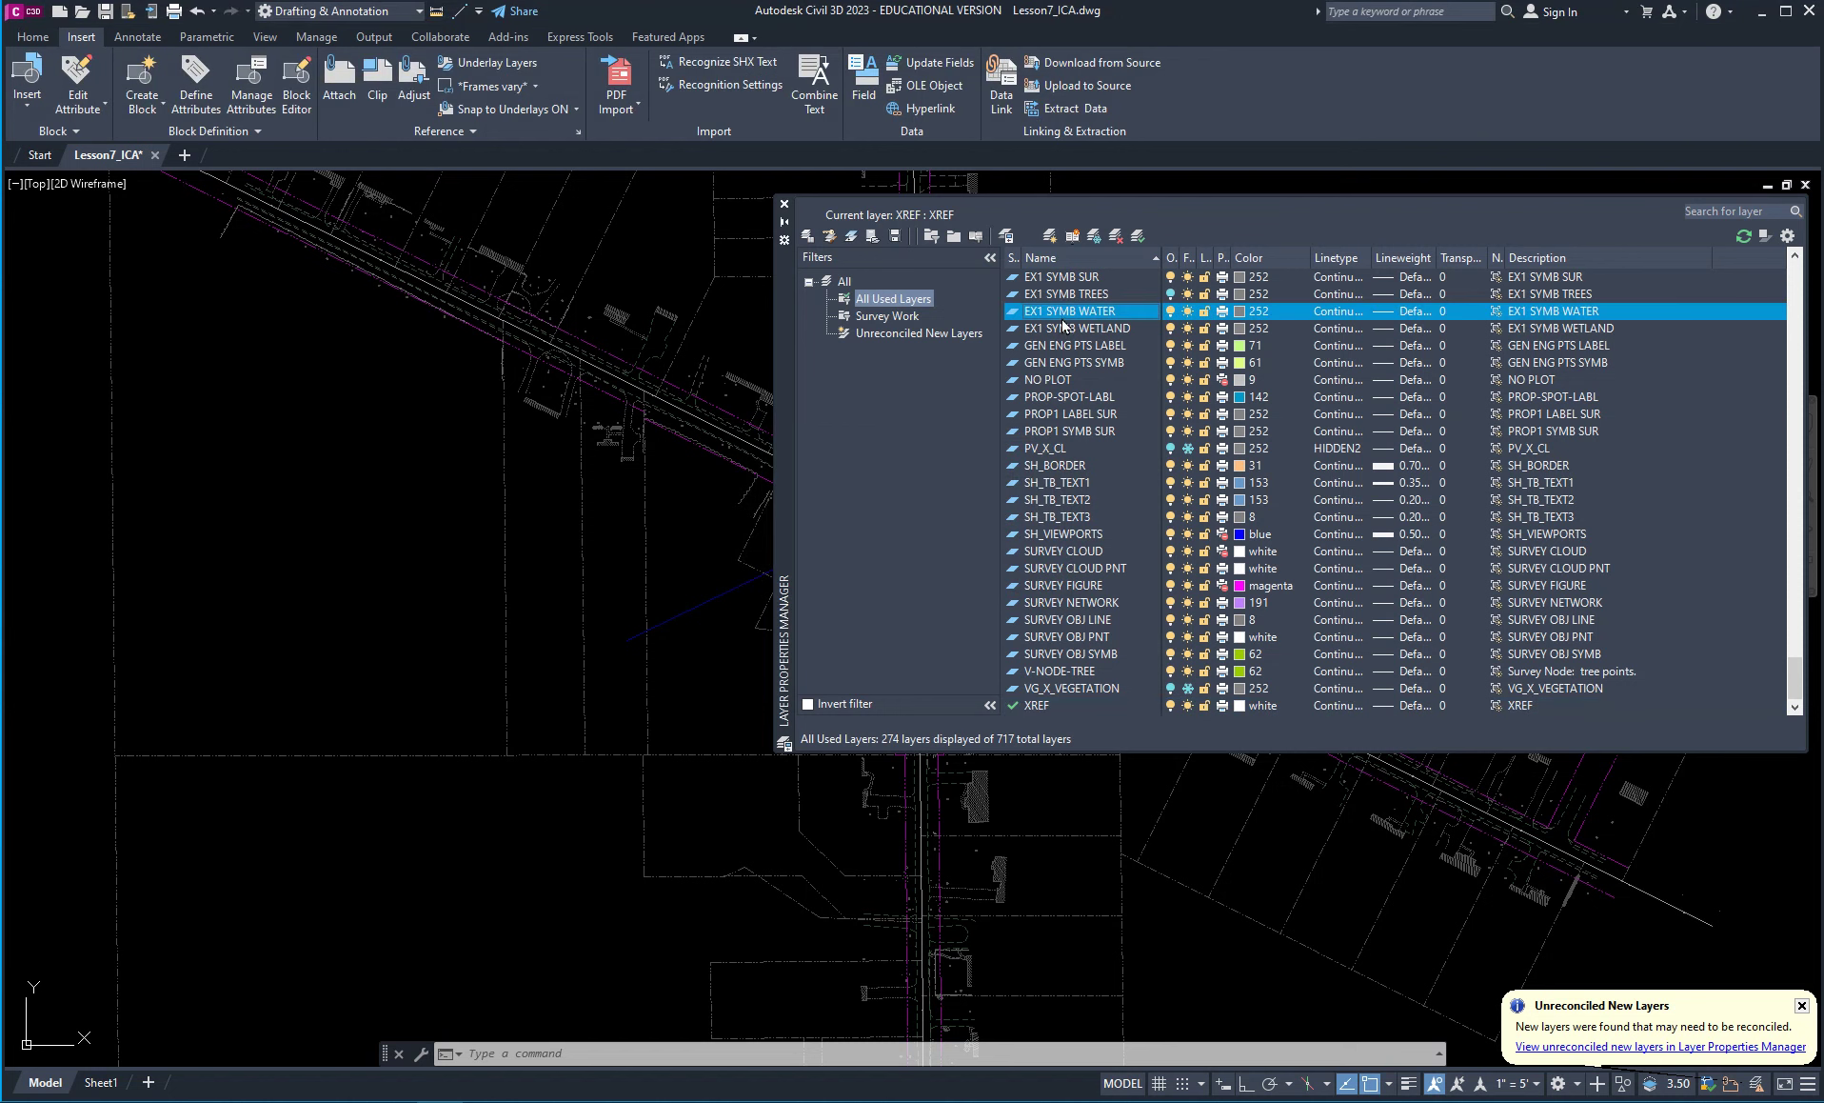
click(1139, 235)
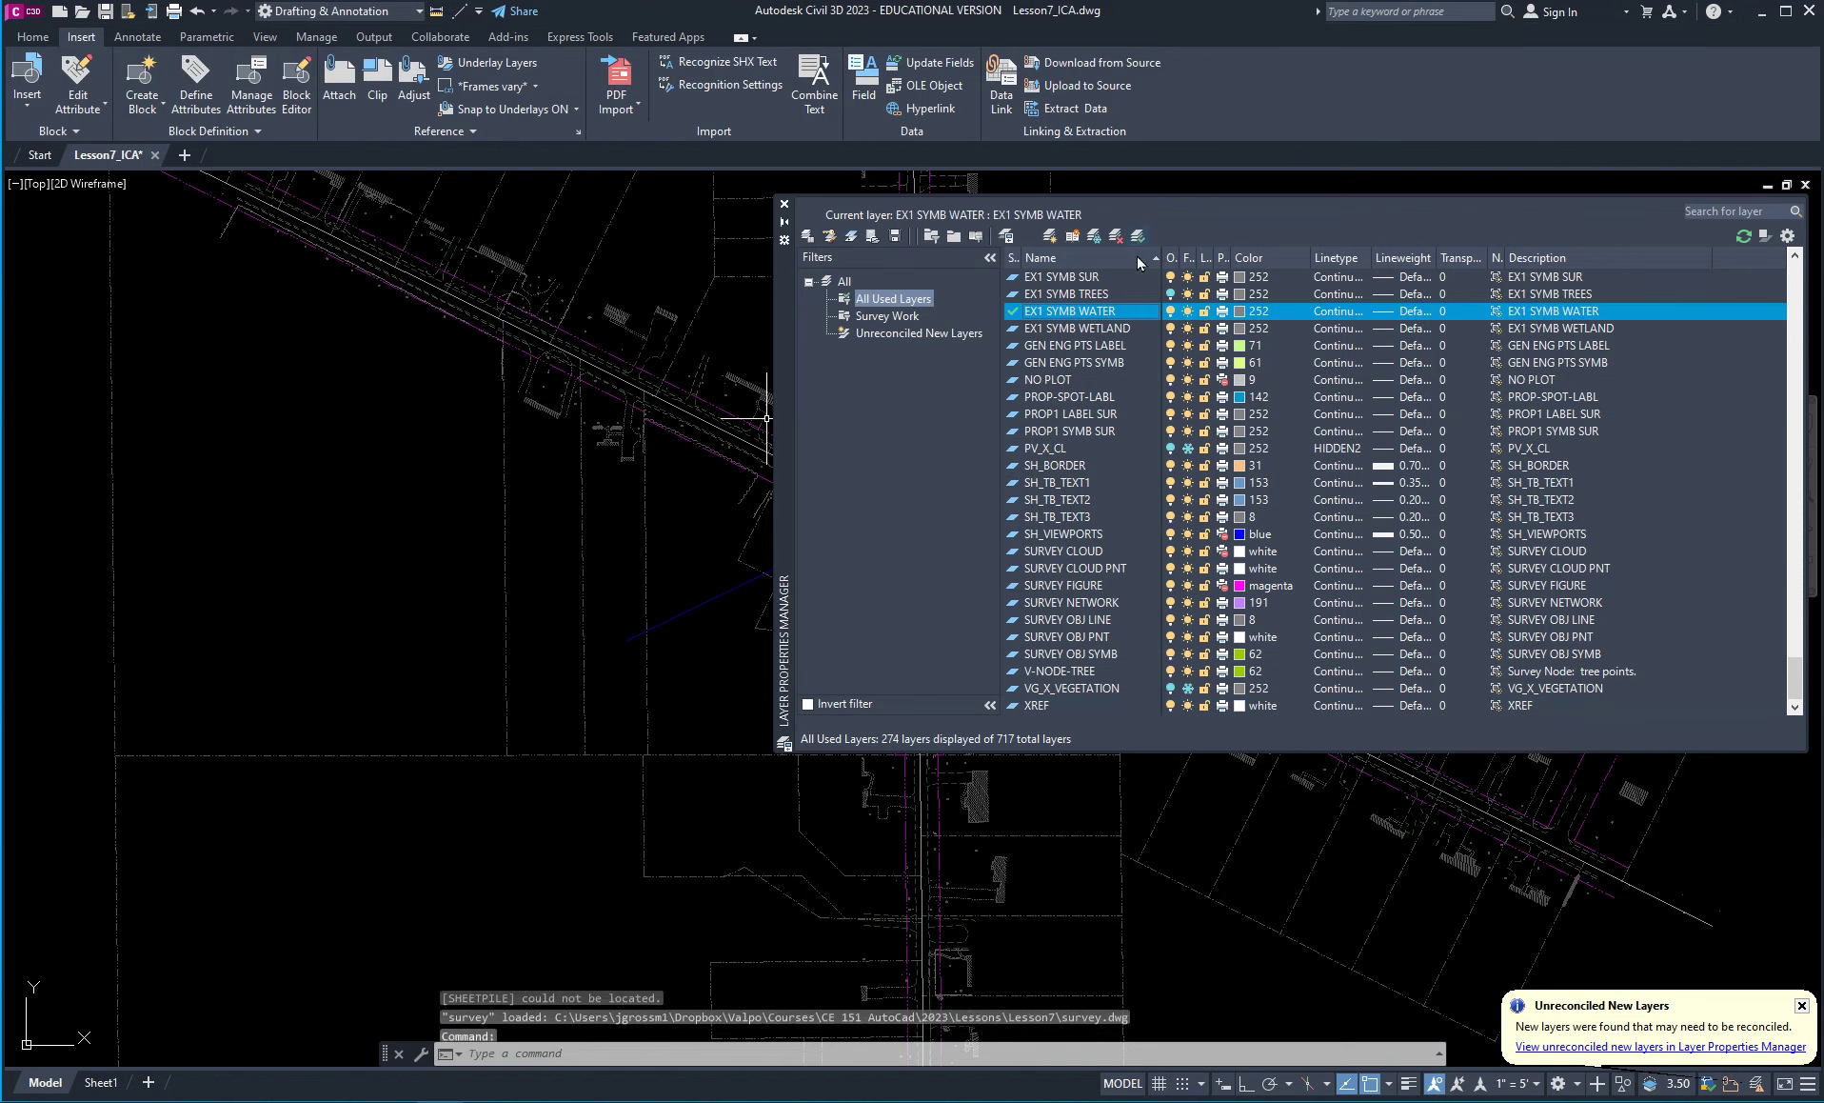
click(1186, 705)
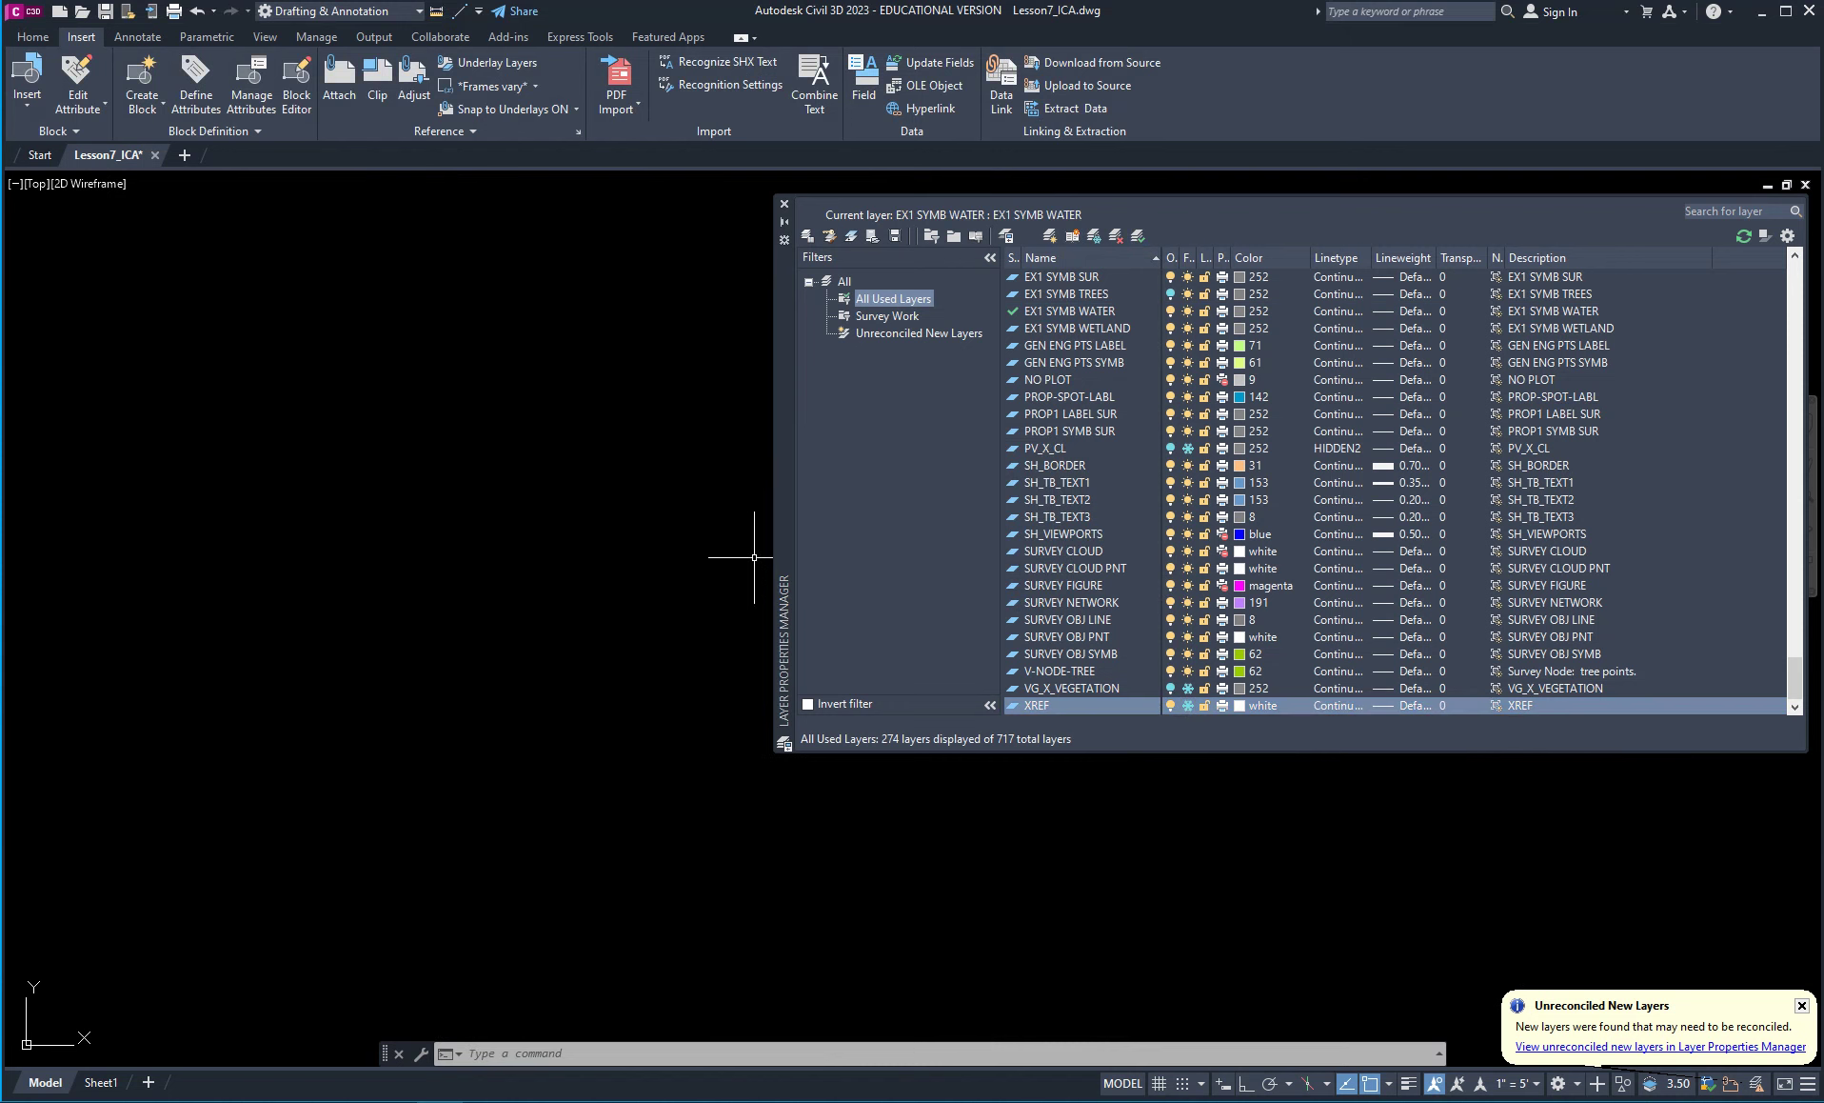
click(1184, 705)
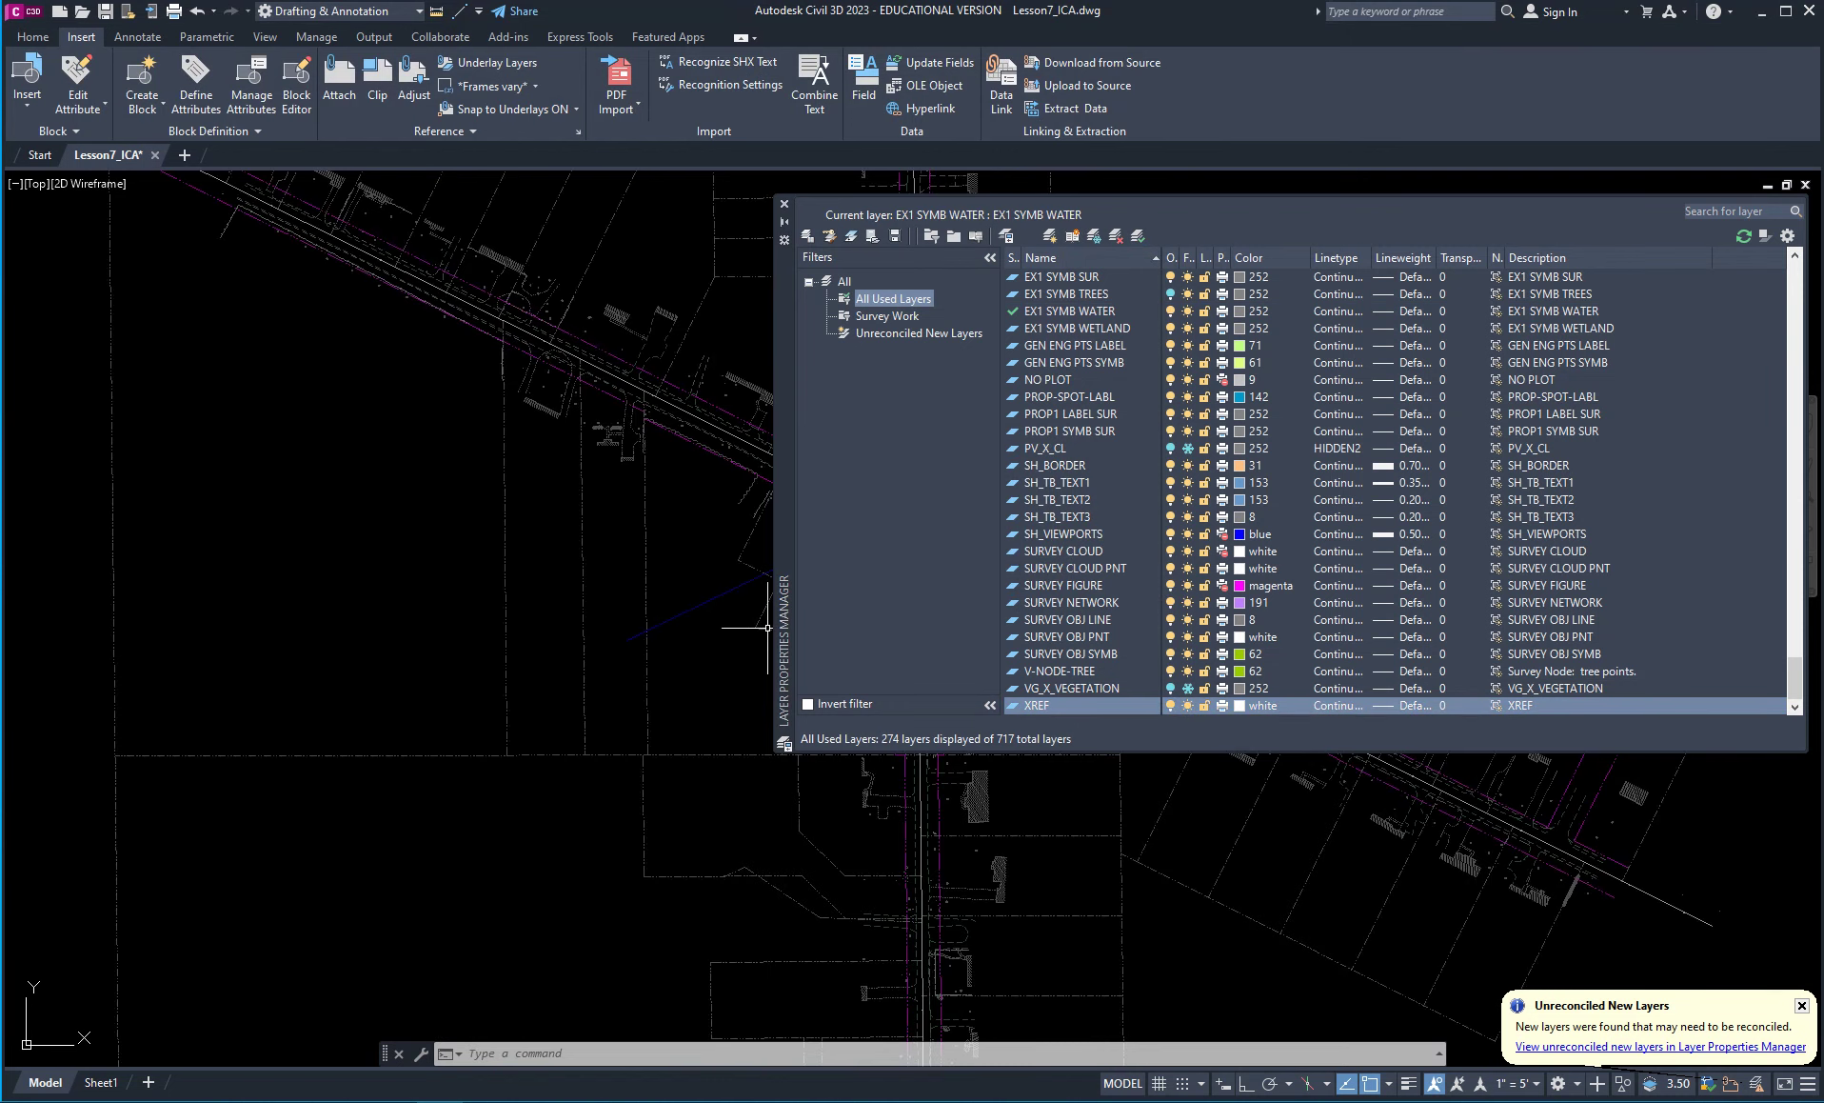
drag(784, 533, 1823, 471)
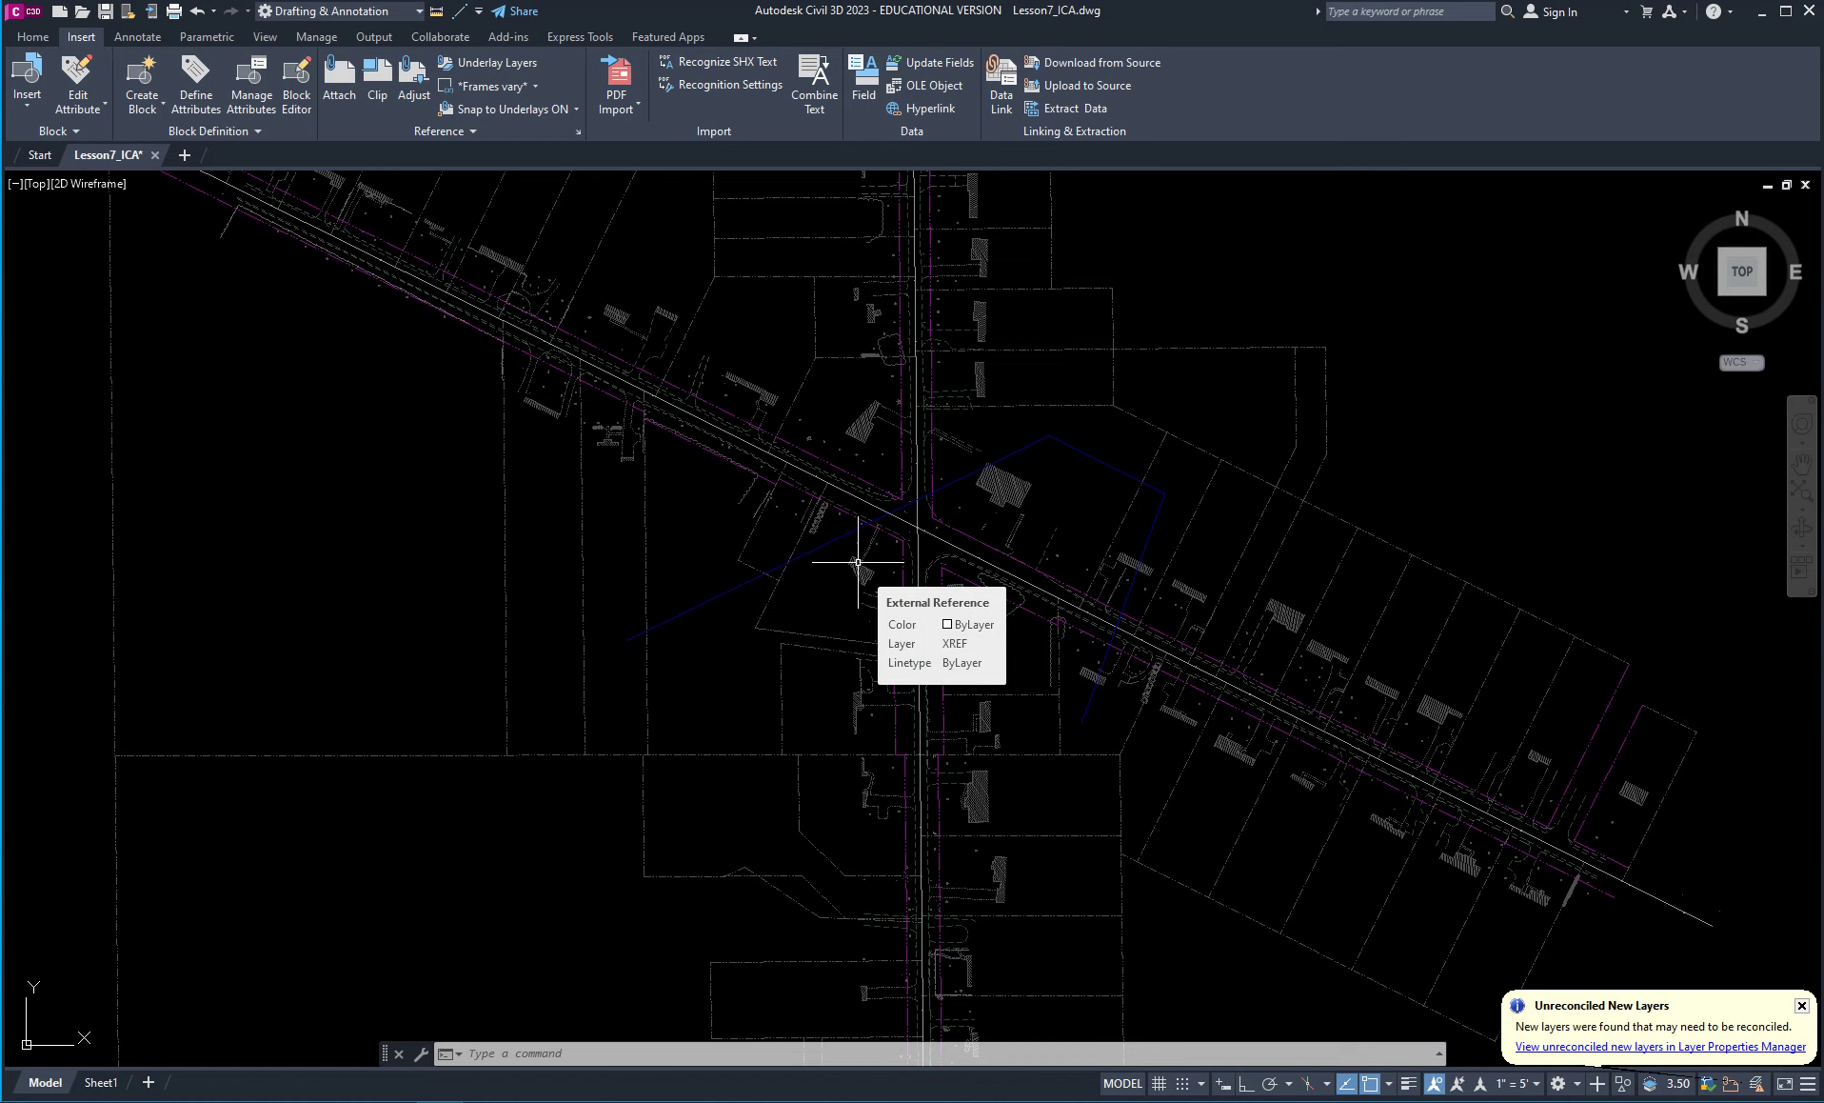
Examine the survey reference as a single selectable object on the XREF layer, and clear the selection.
scroll(862, 581, down, 3)
scroll(847, 582, up, 3)
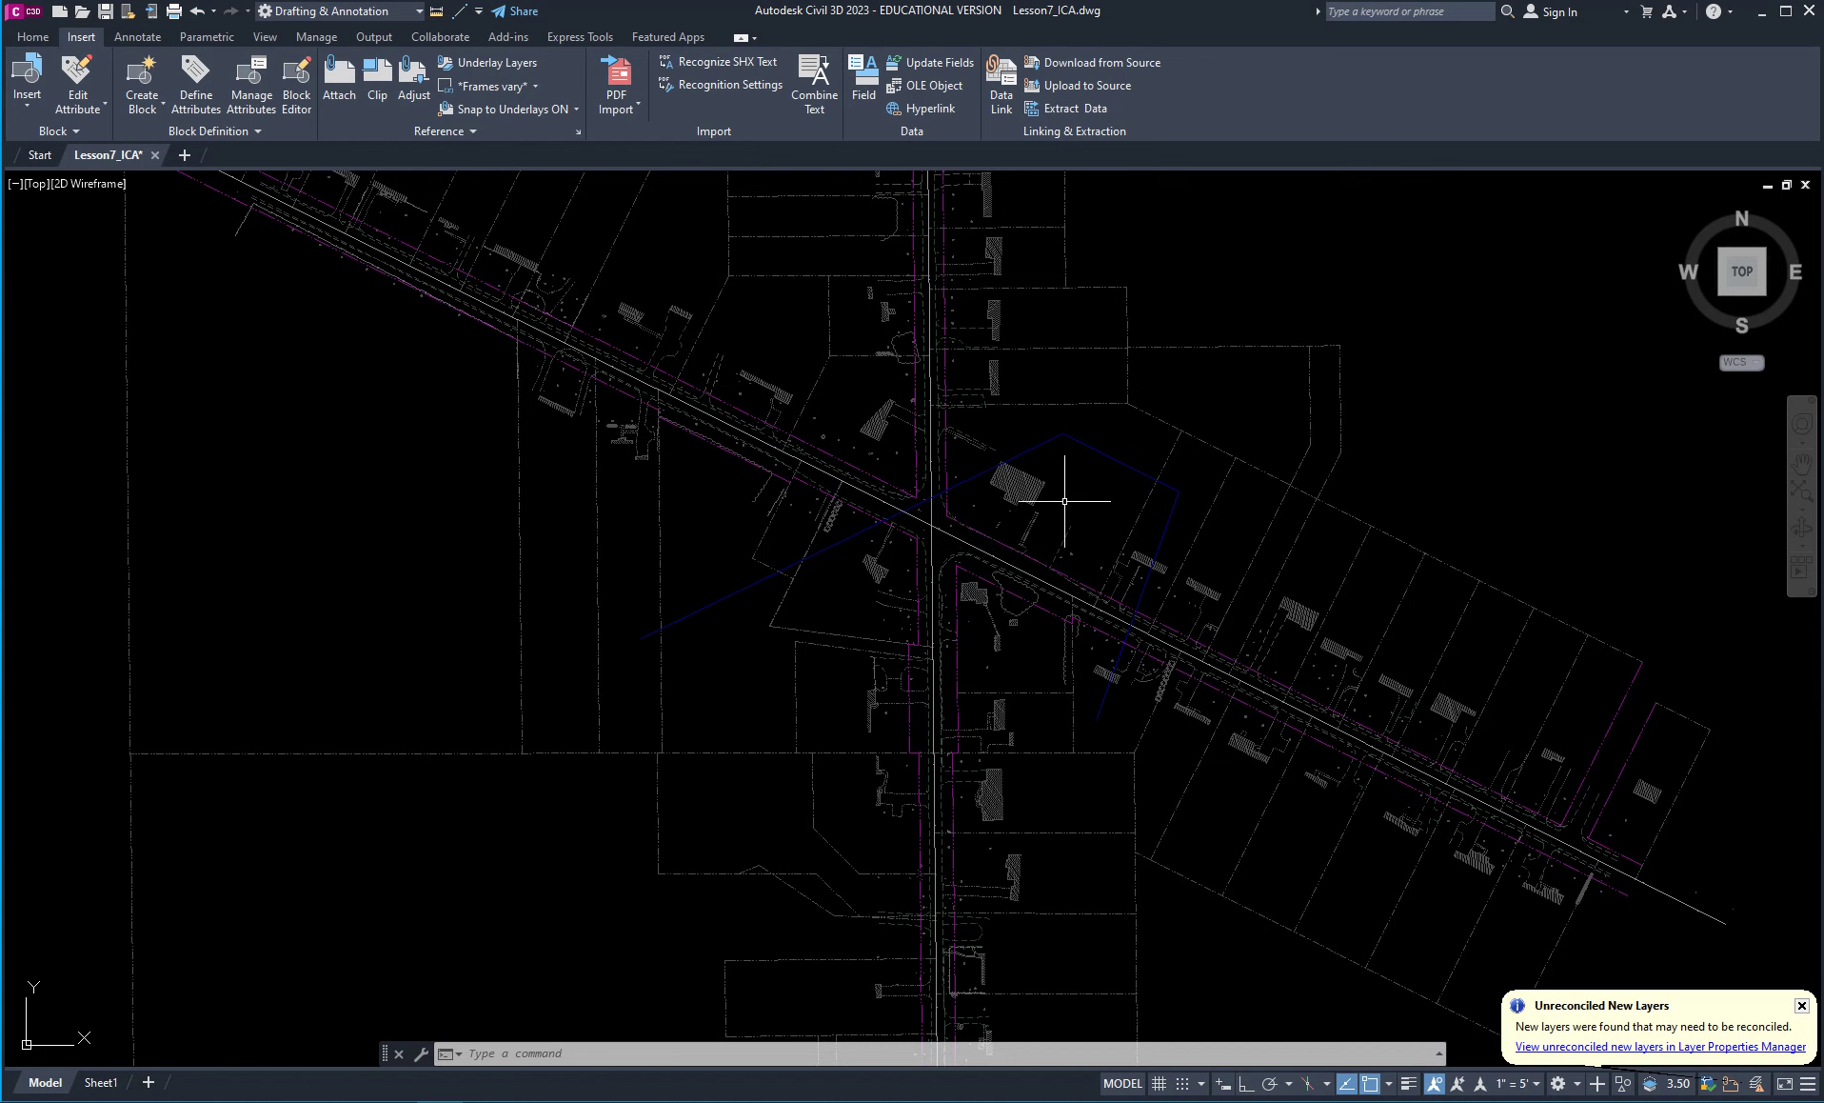
scroll(1052, 514, down, 3)
scroll(993, 621, up, 3)
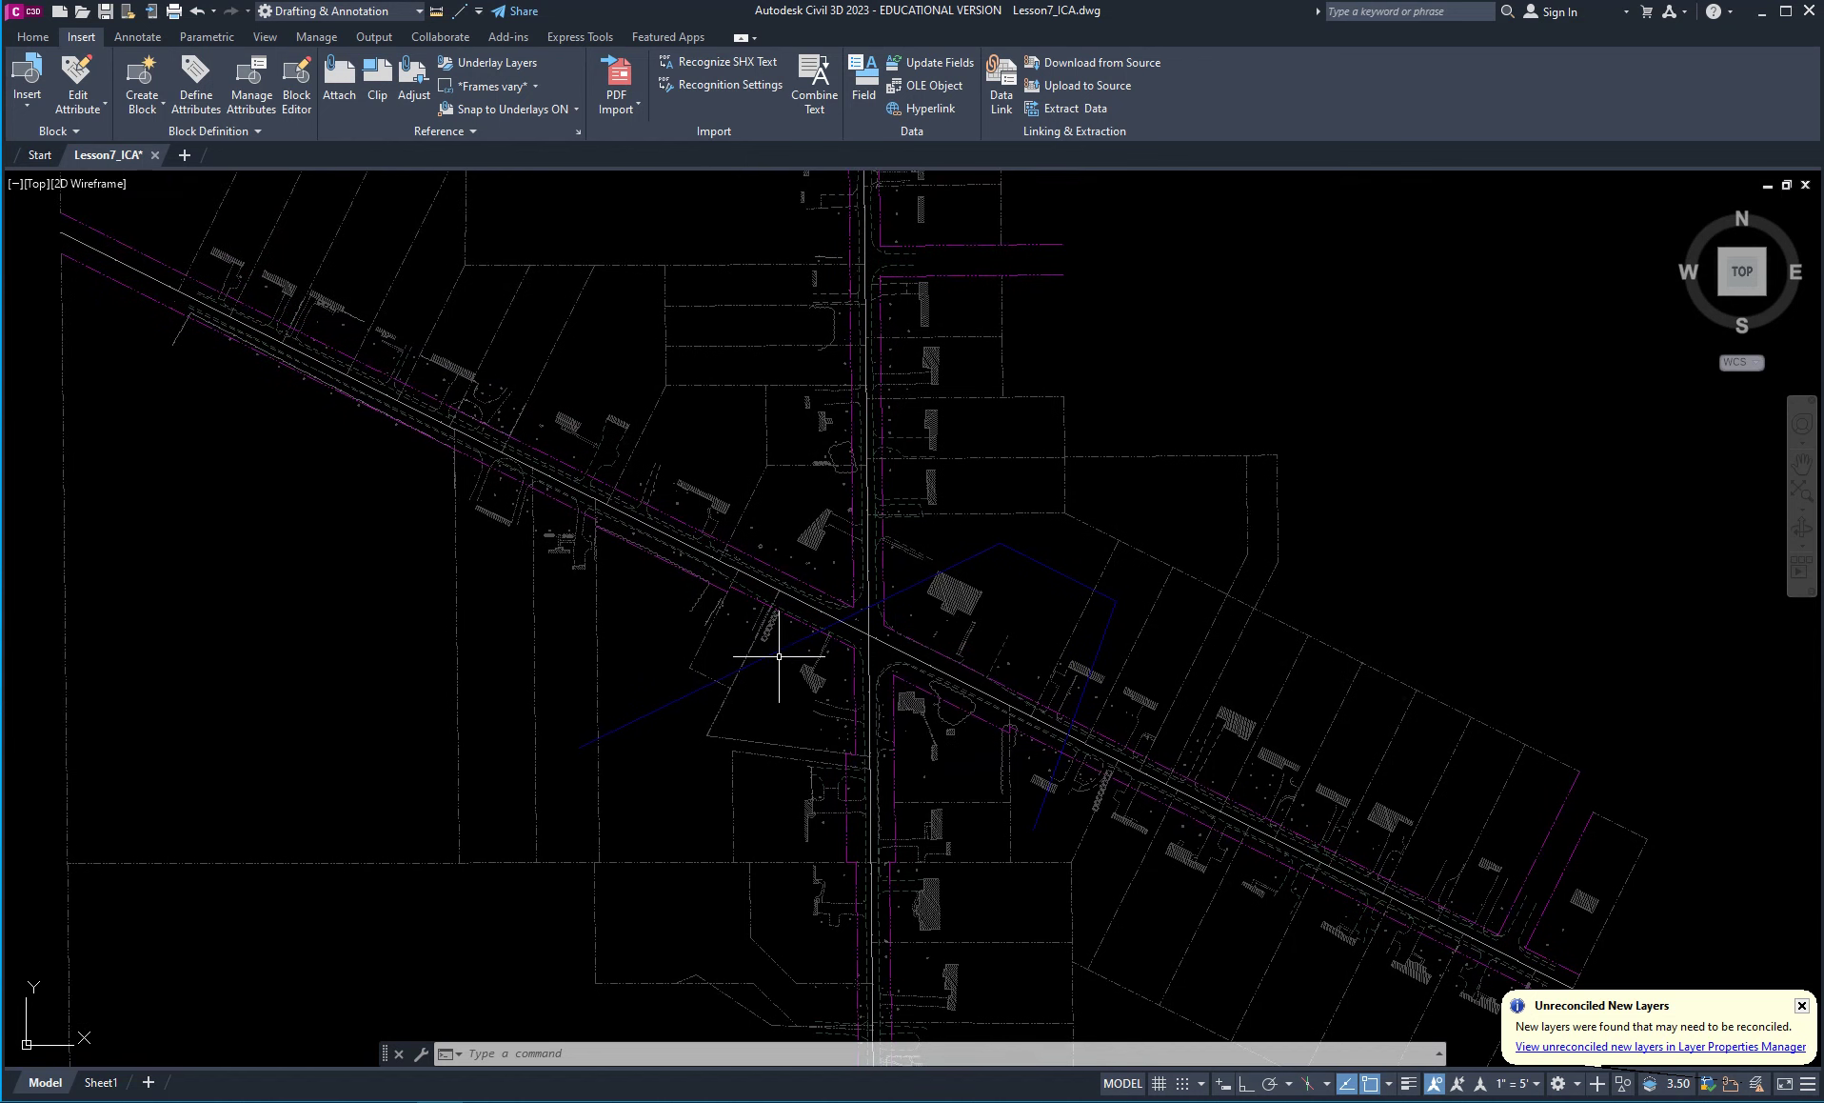
mouse_move(916, 668)
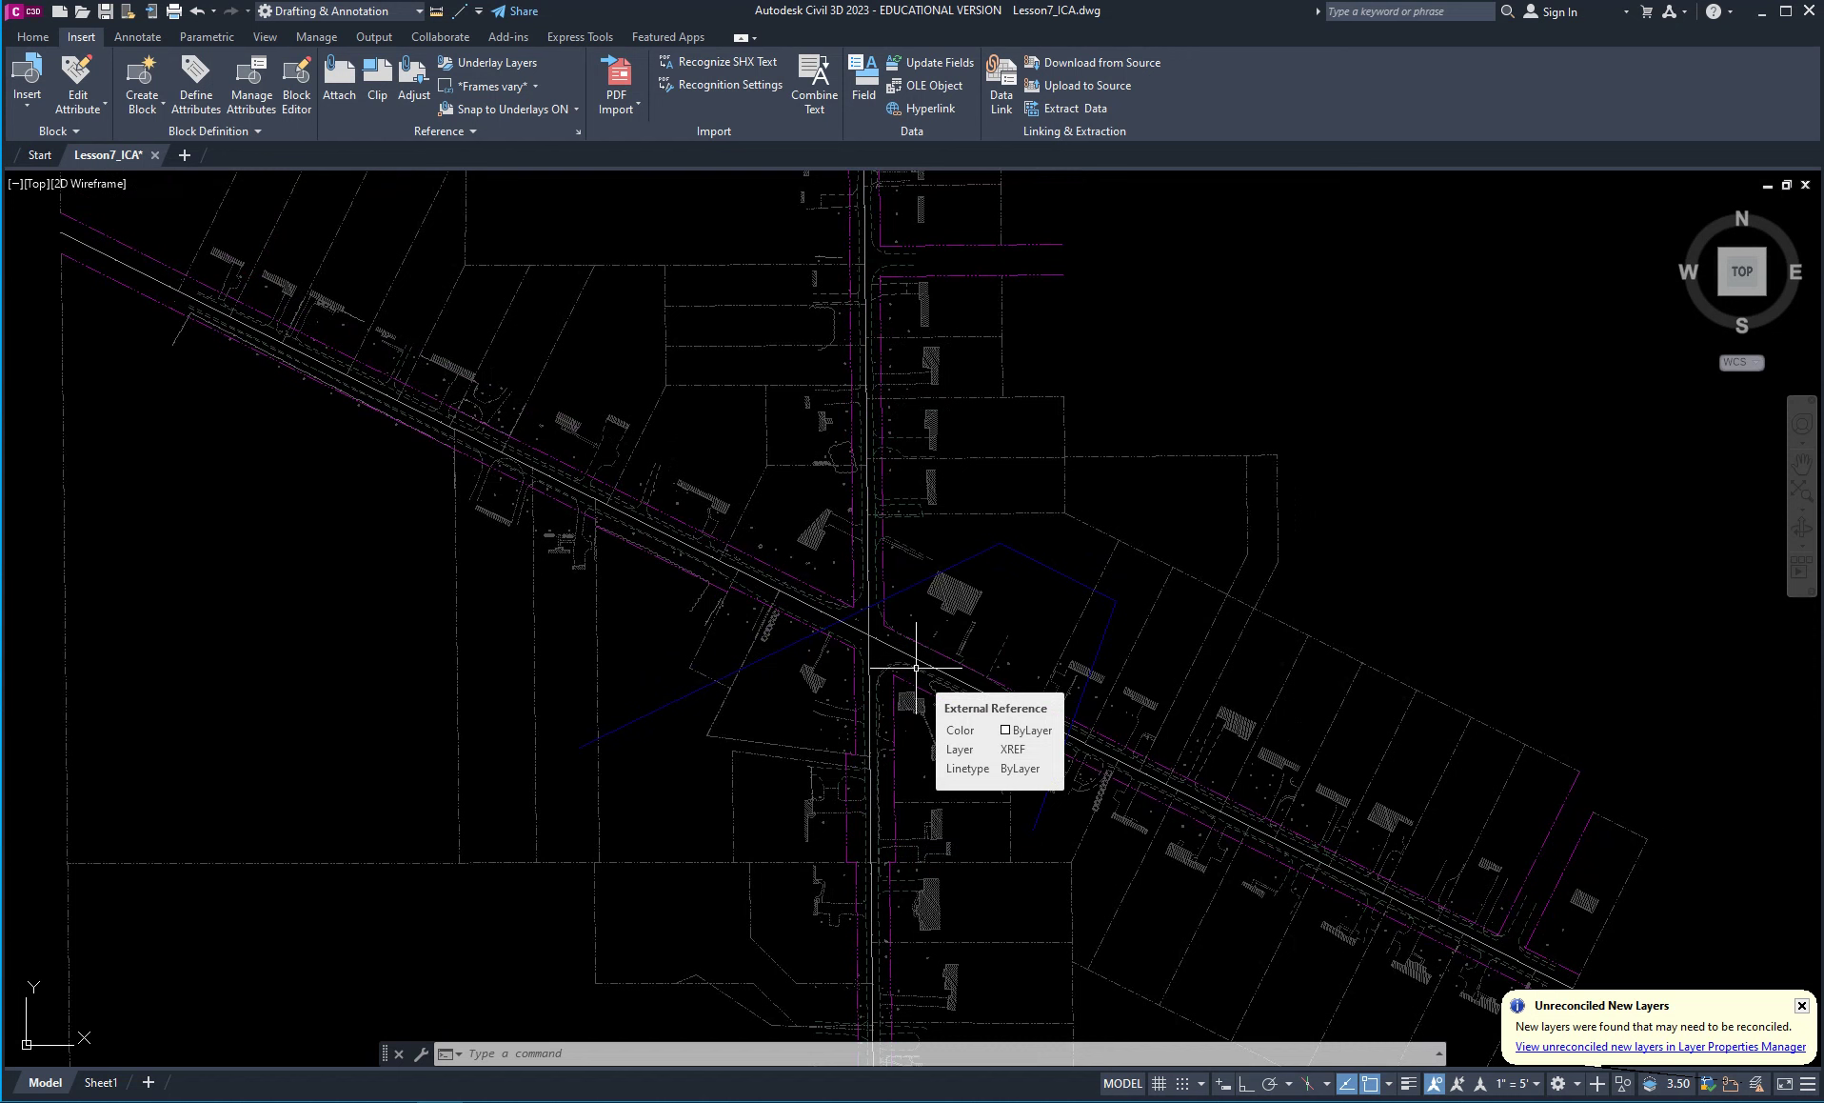
click(792, 577)
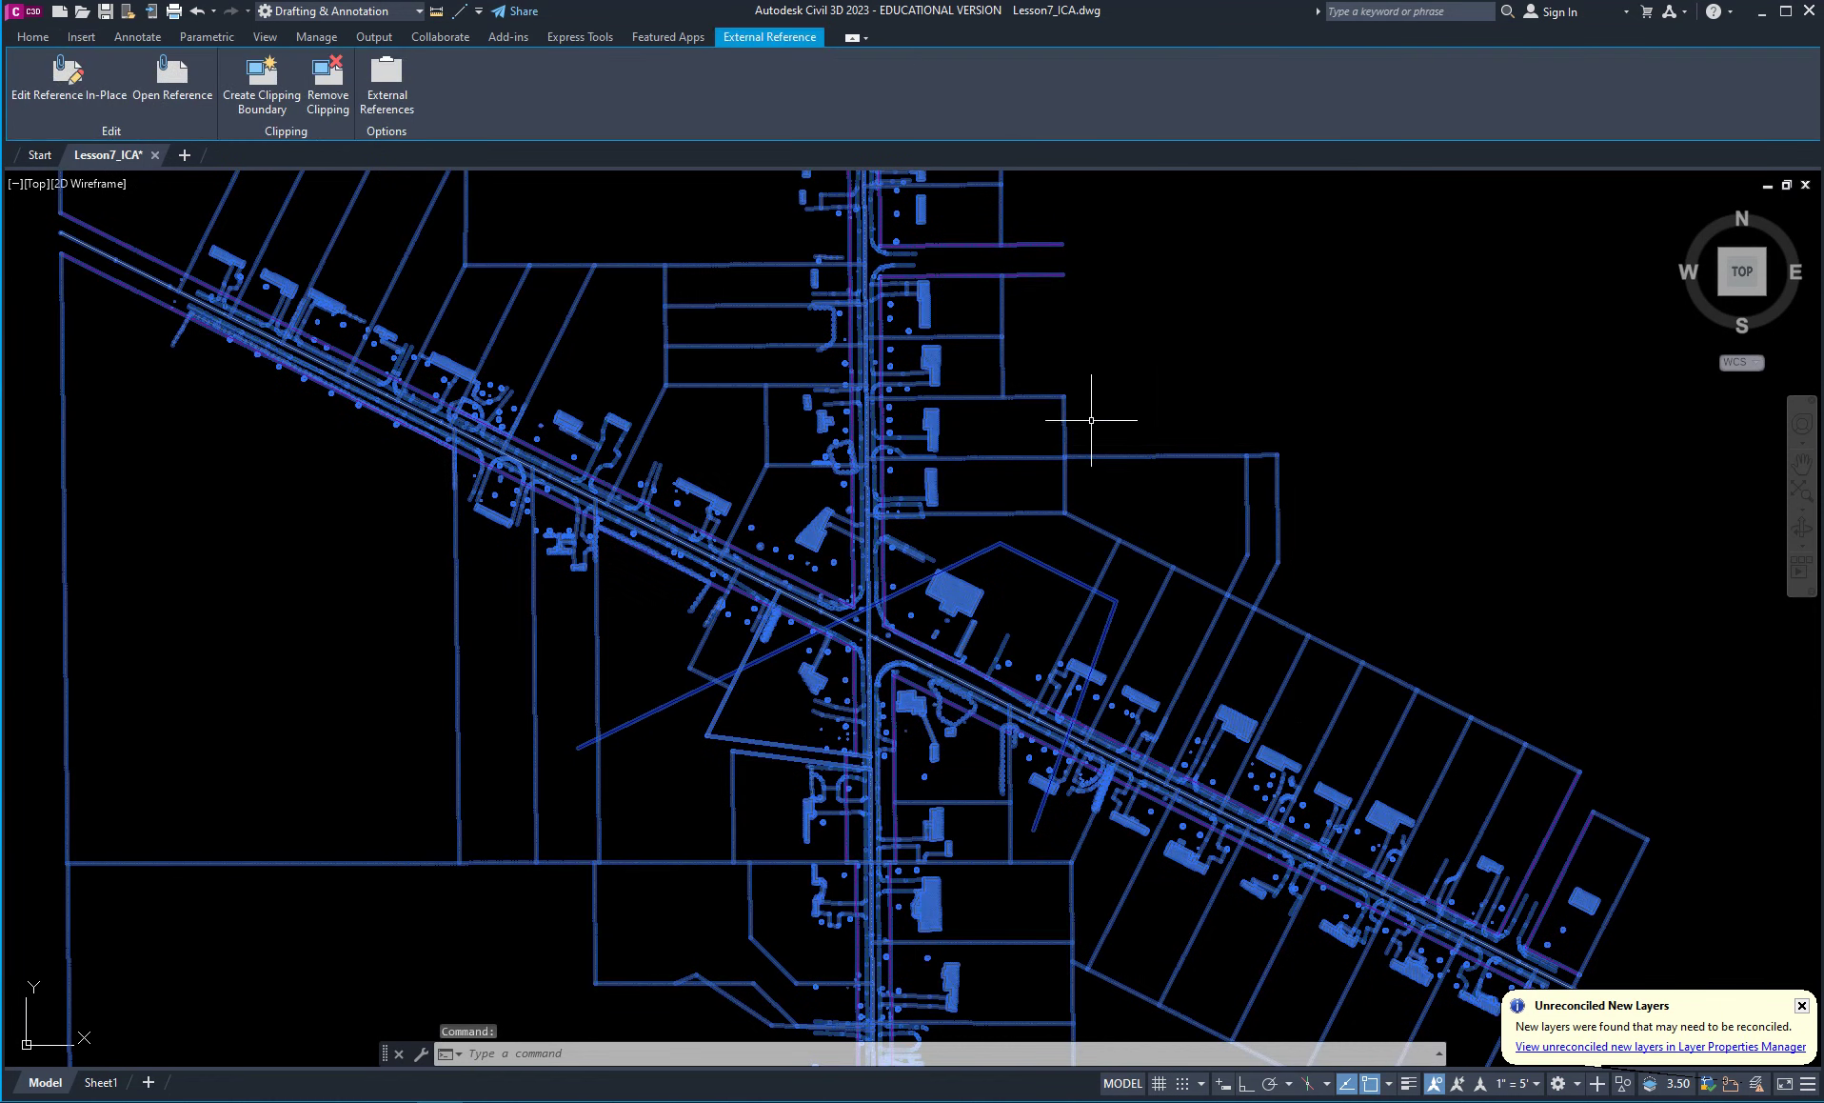
mouse_move(772, 570)
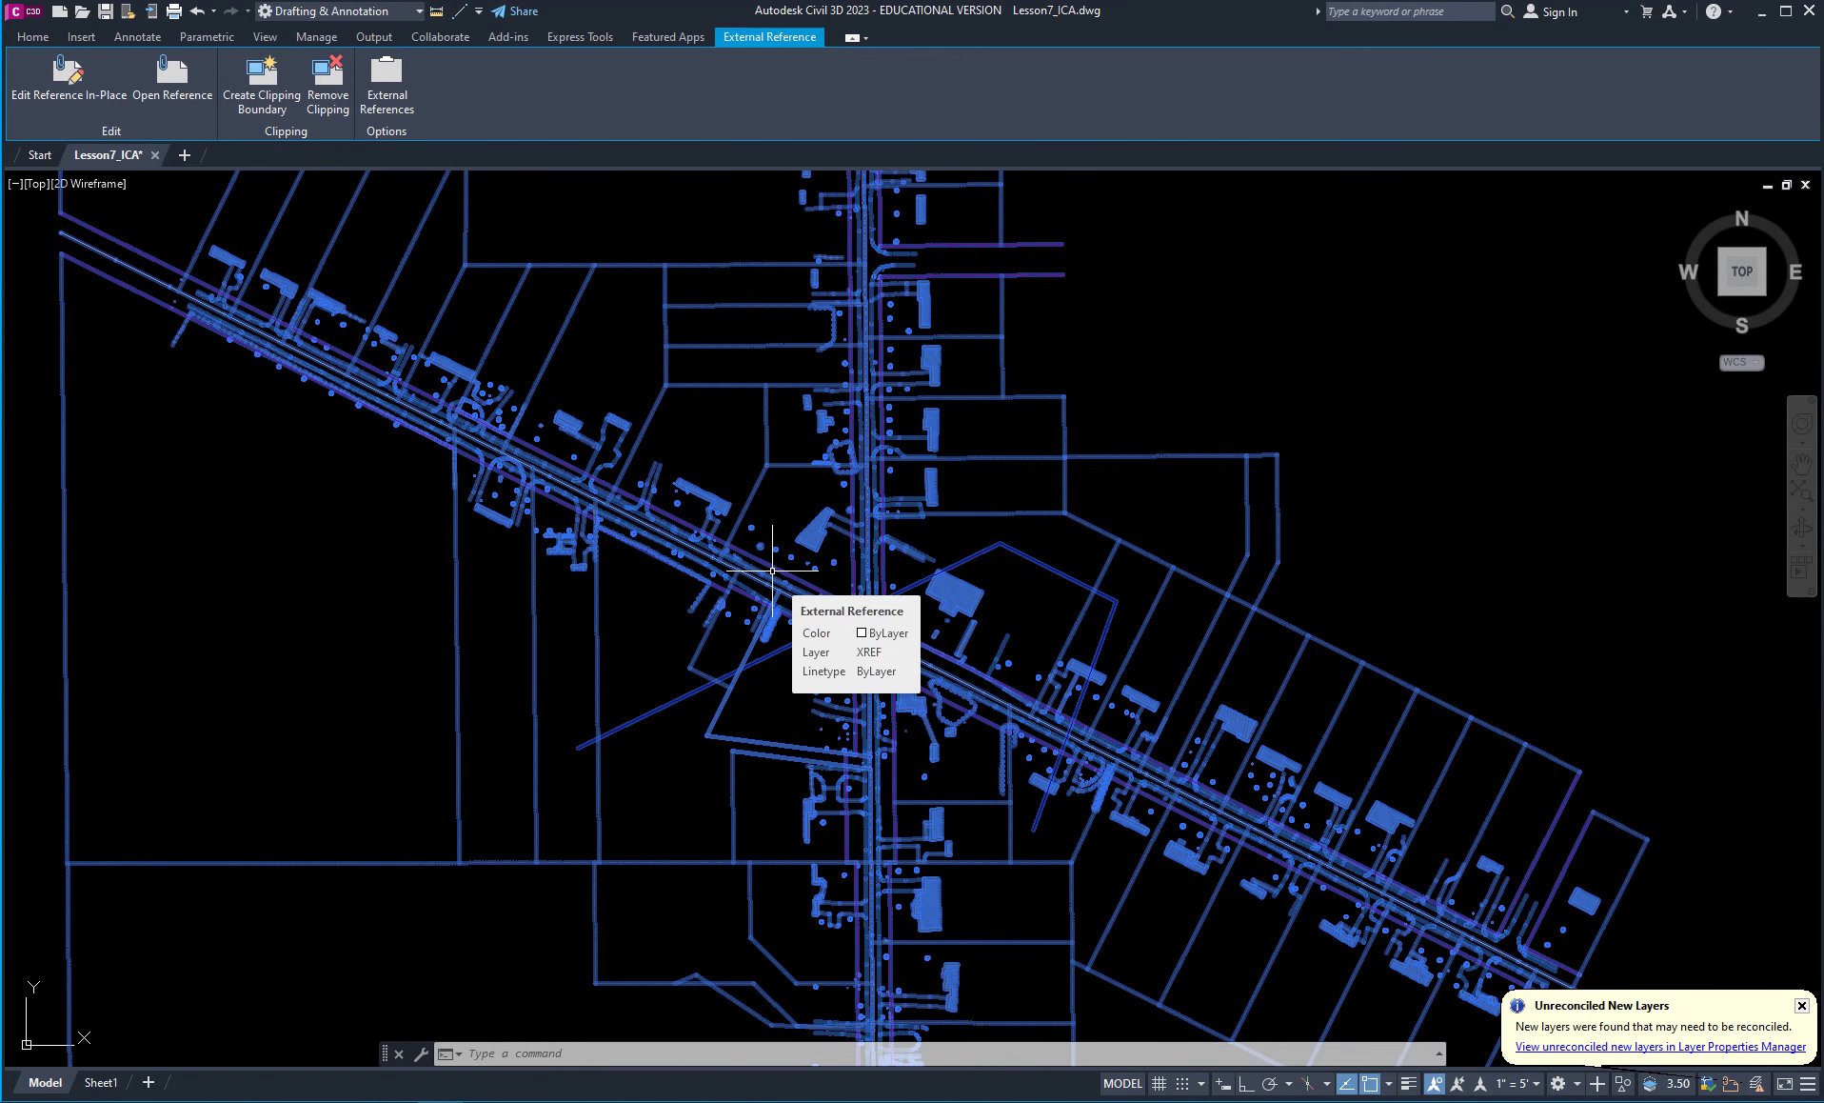
key(Escape)
key(Escape)
key(Escape)
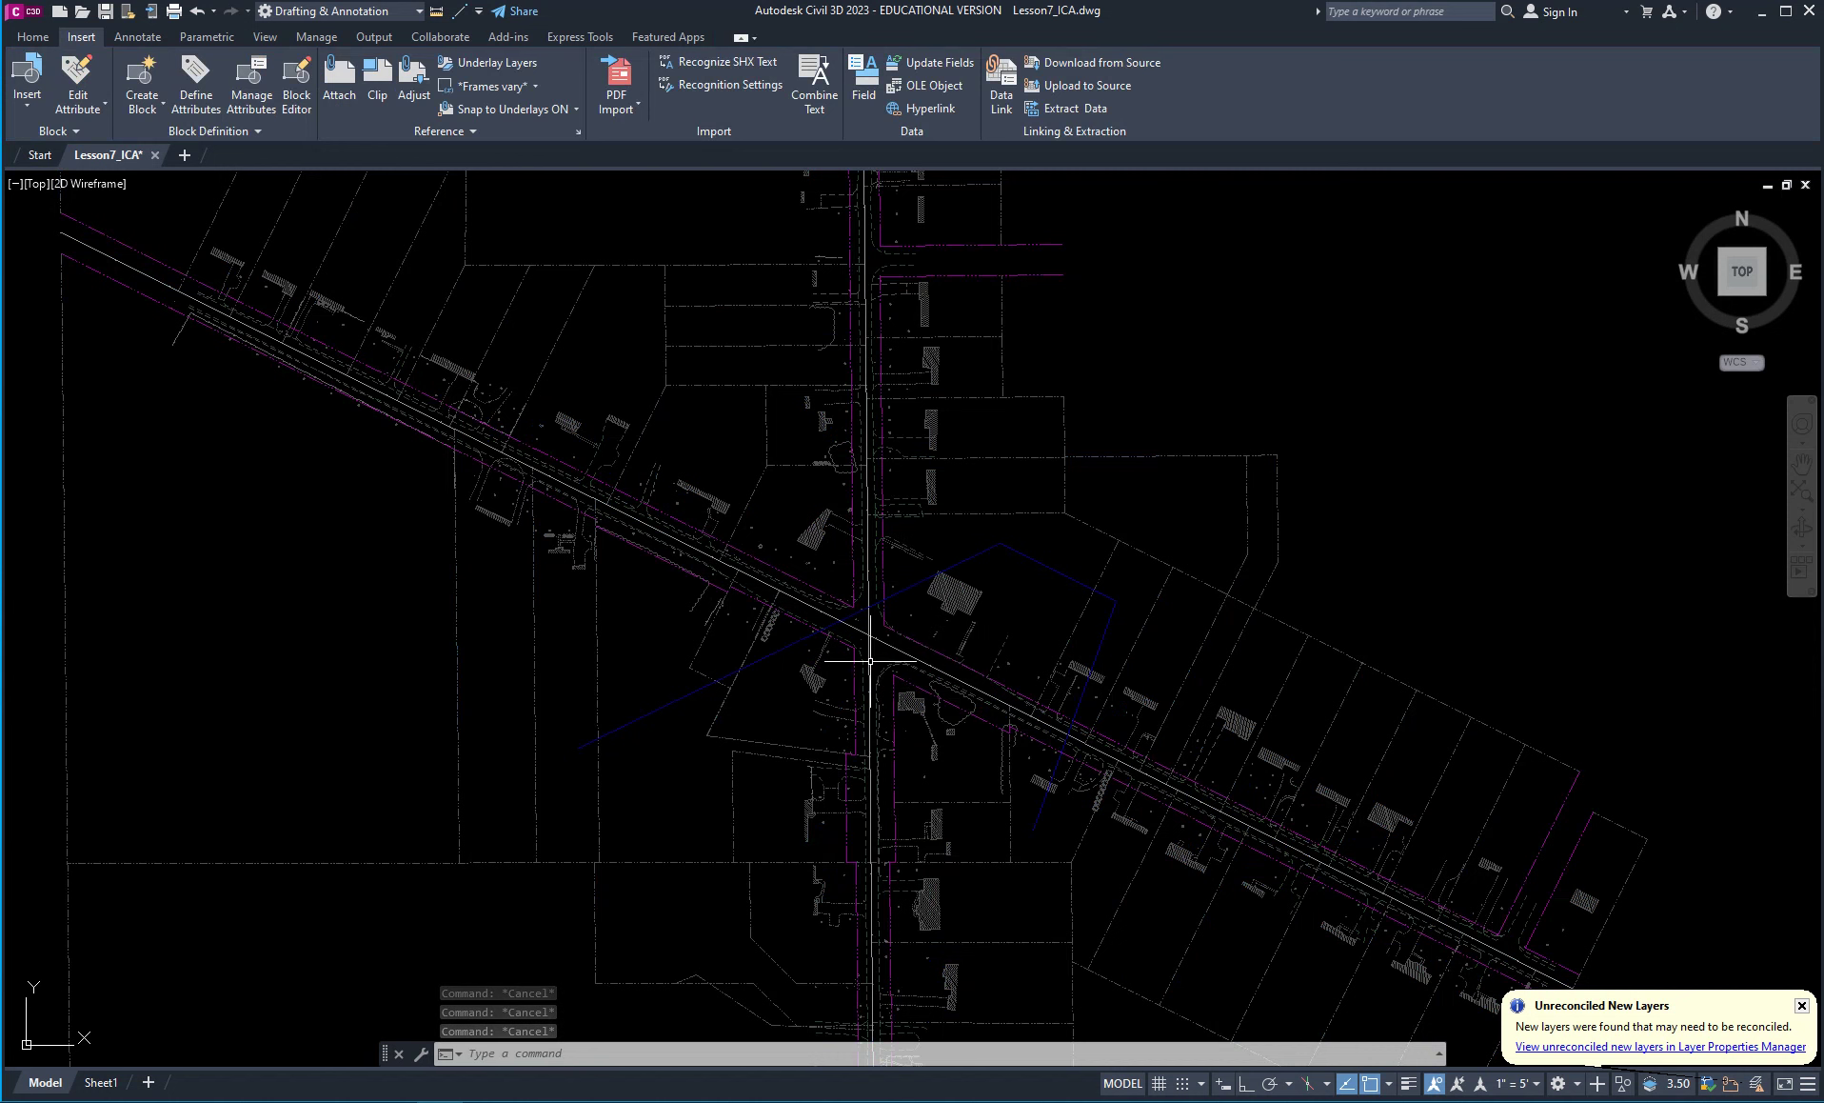
Freeze the survey layers RW_PROP, EX1 SYMB TREES and EX1 SYMB MISC by picking objects around the intersection with Layer Freeze.
scroll(856, 647, up, 4)
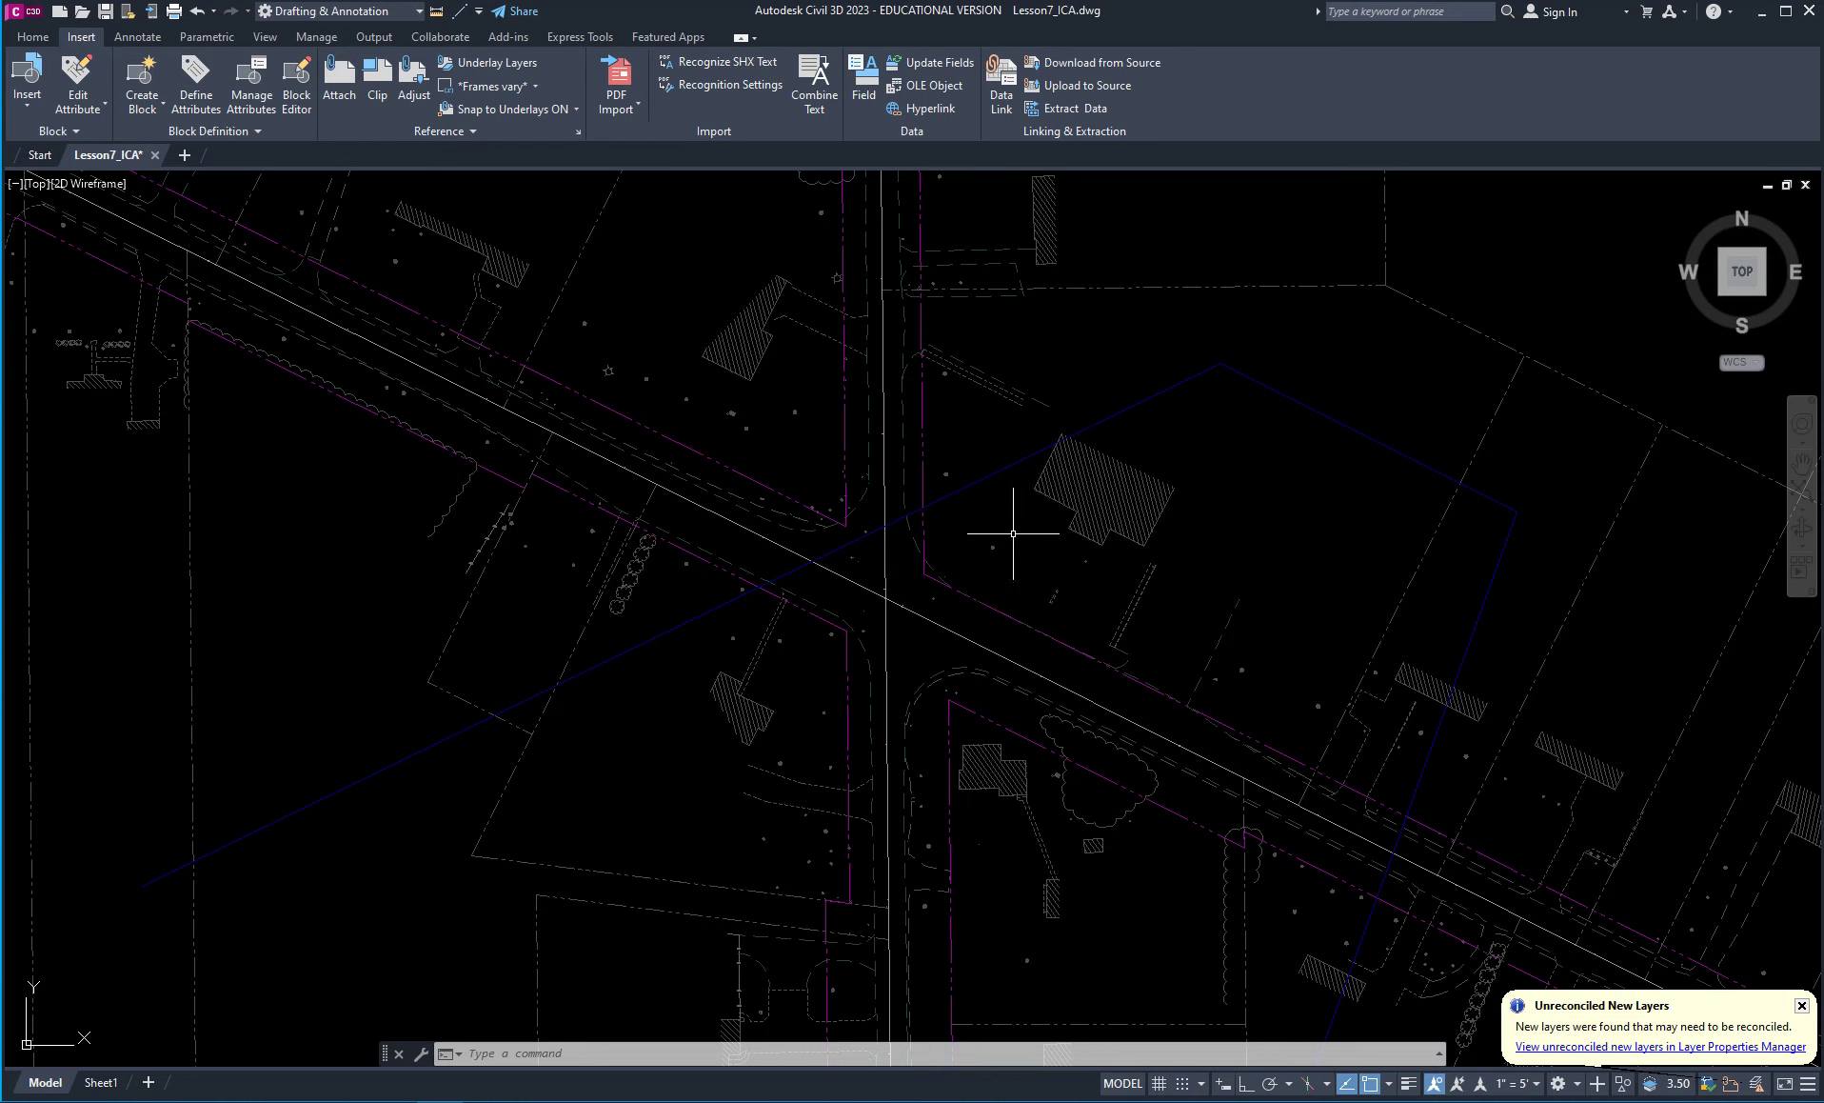
click(33, 37)
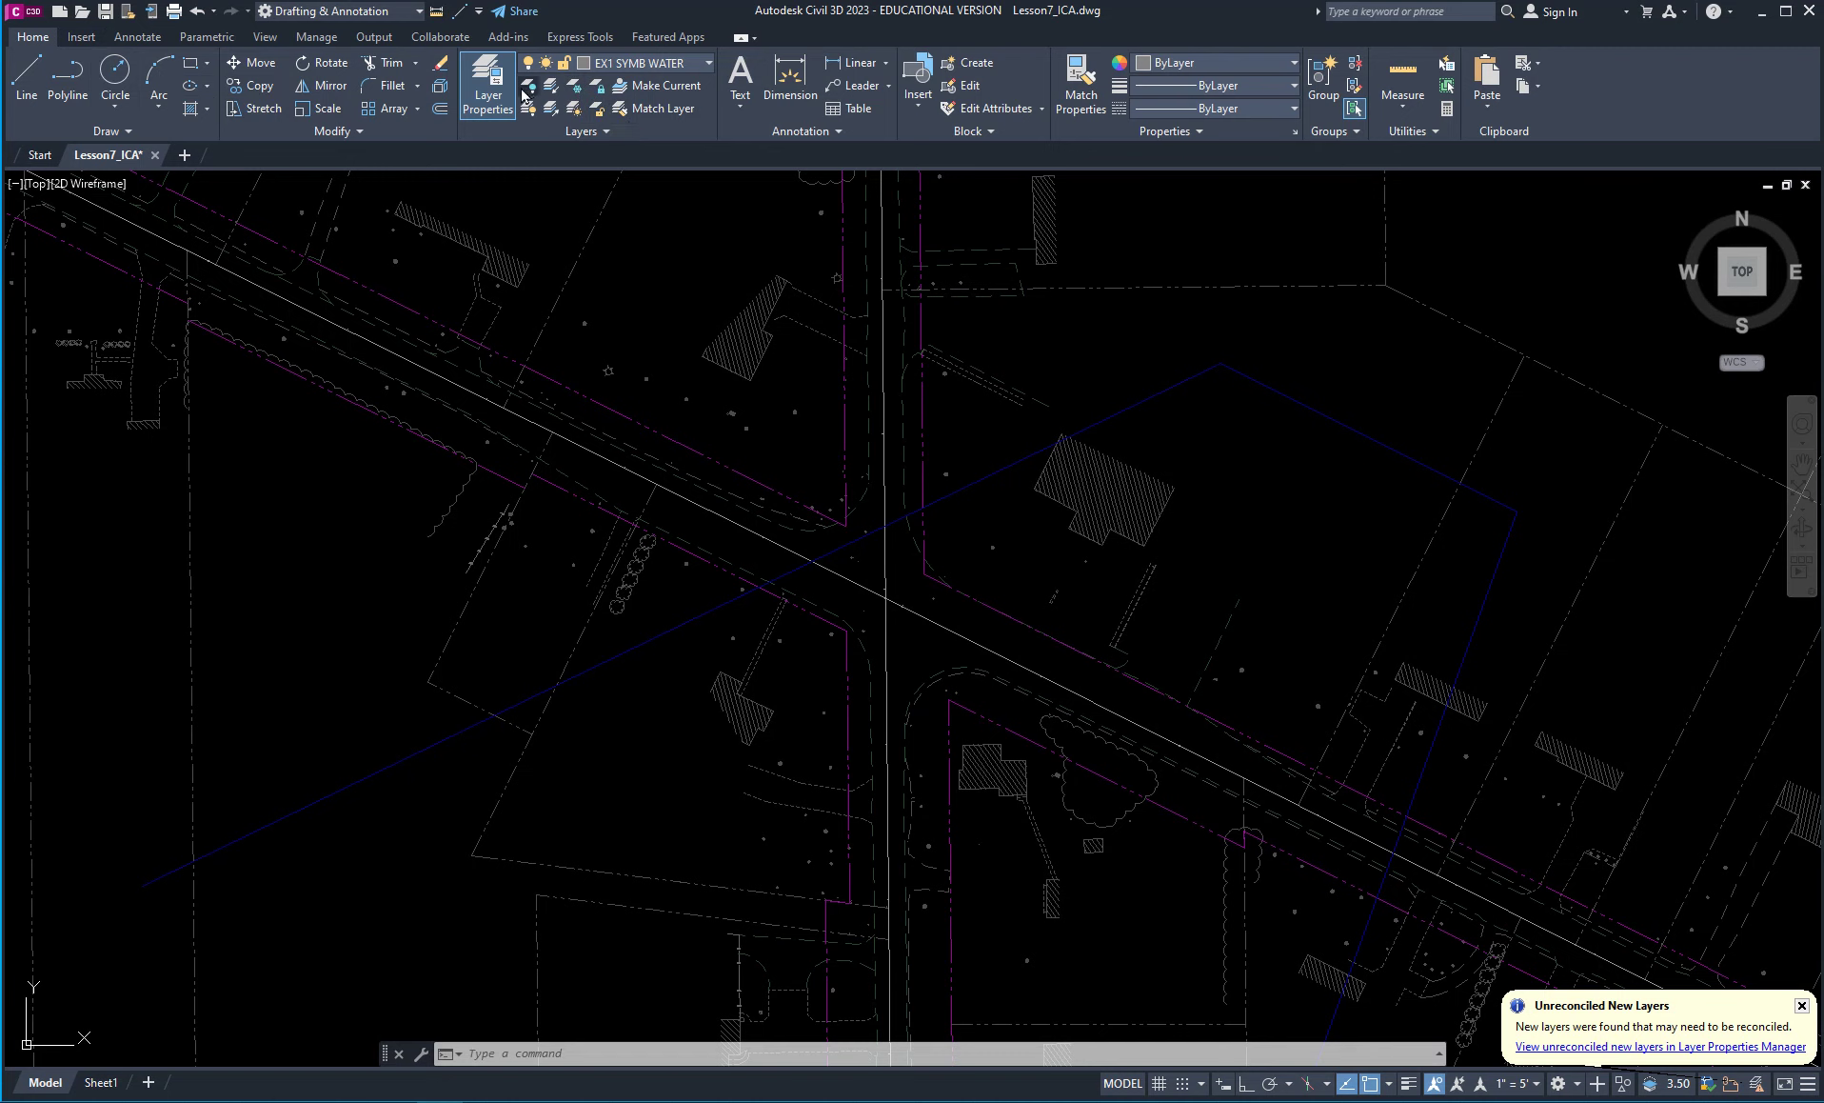
click(575, 94)
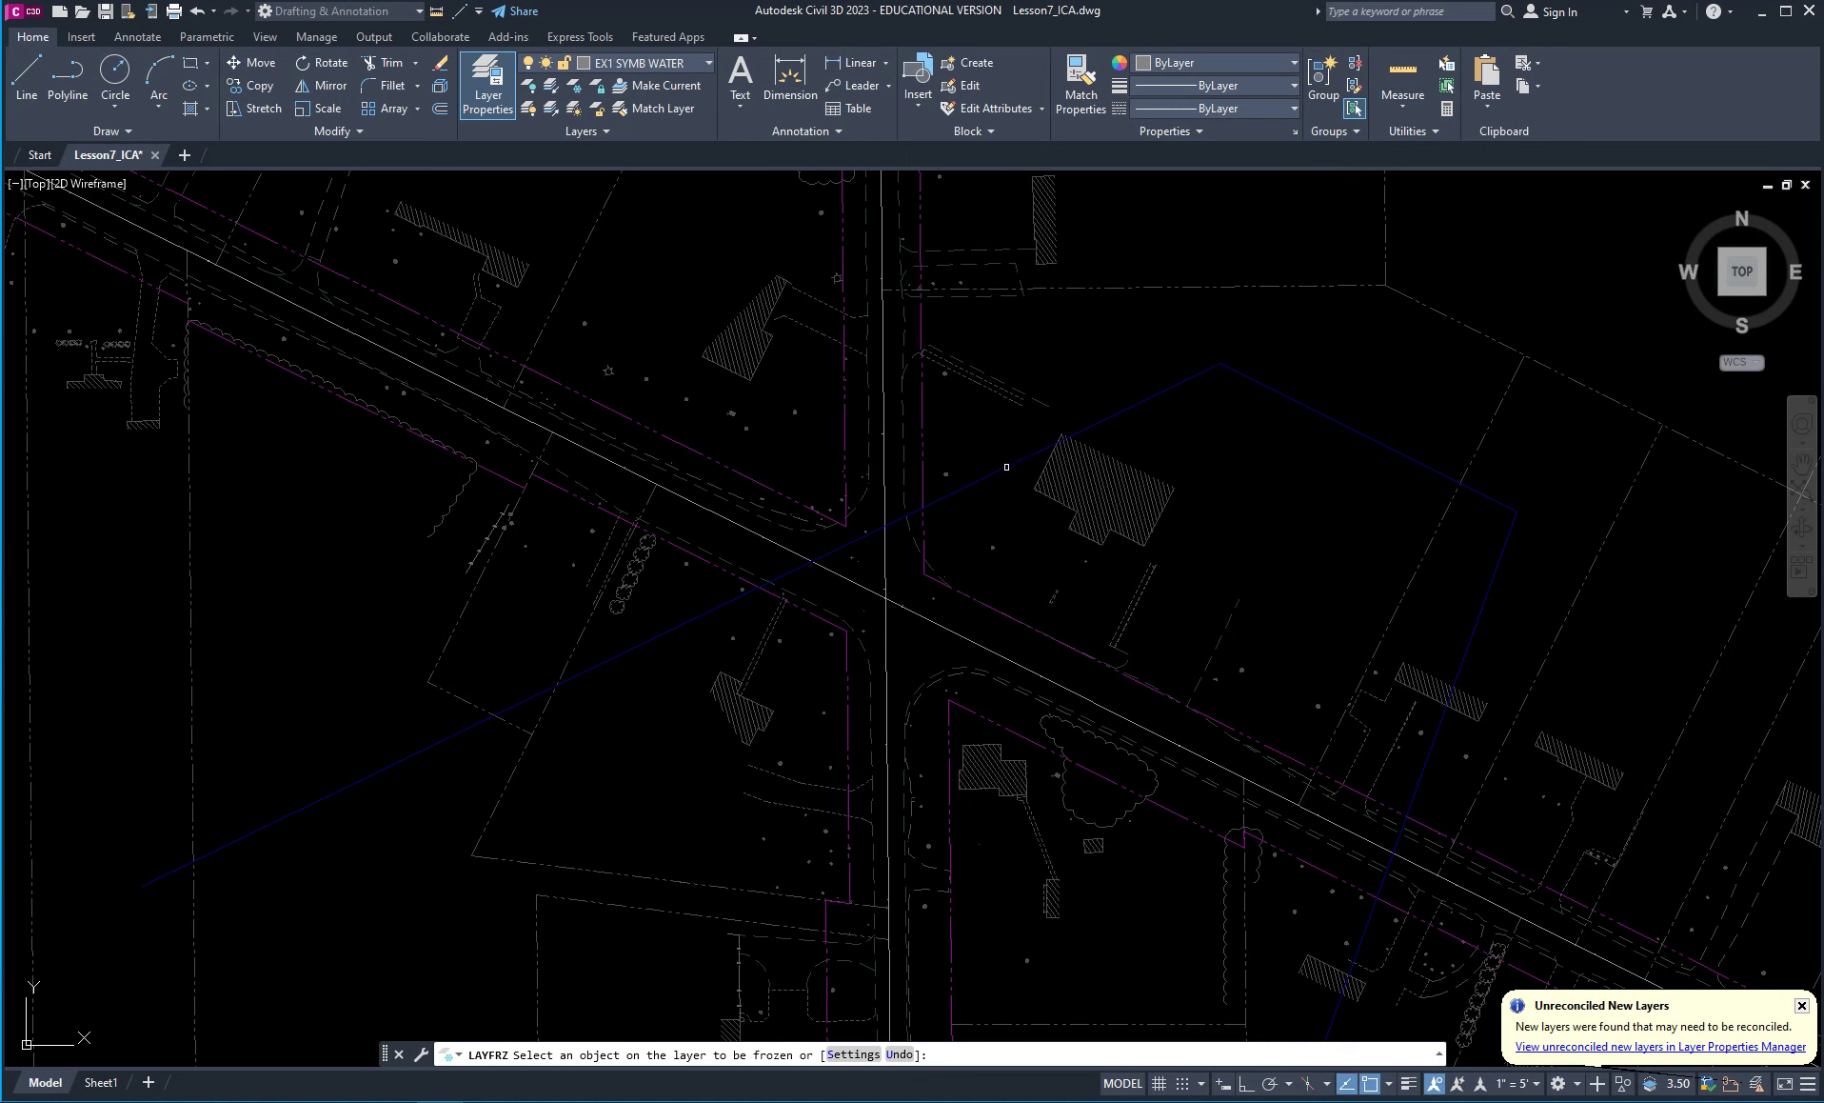
click(1006, 466)
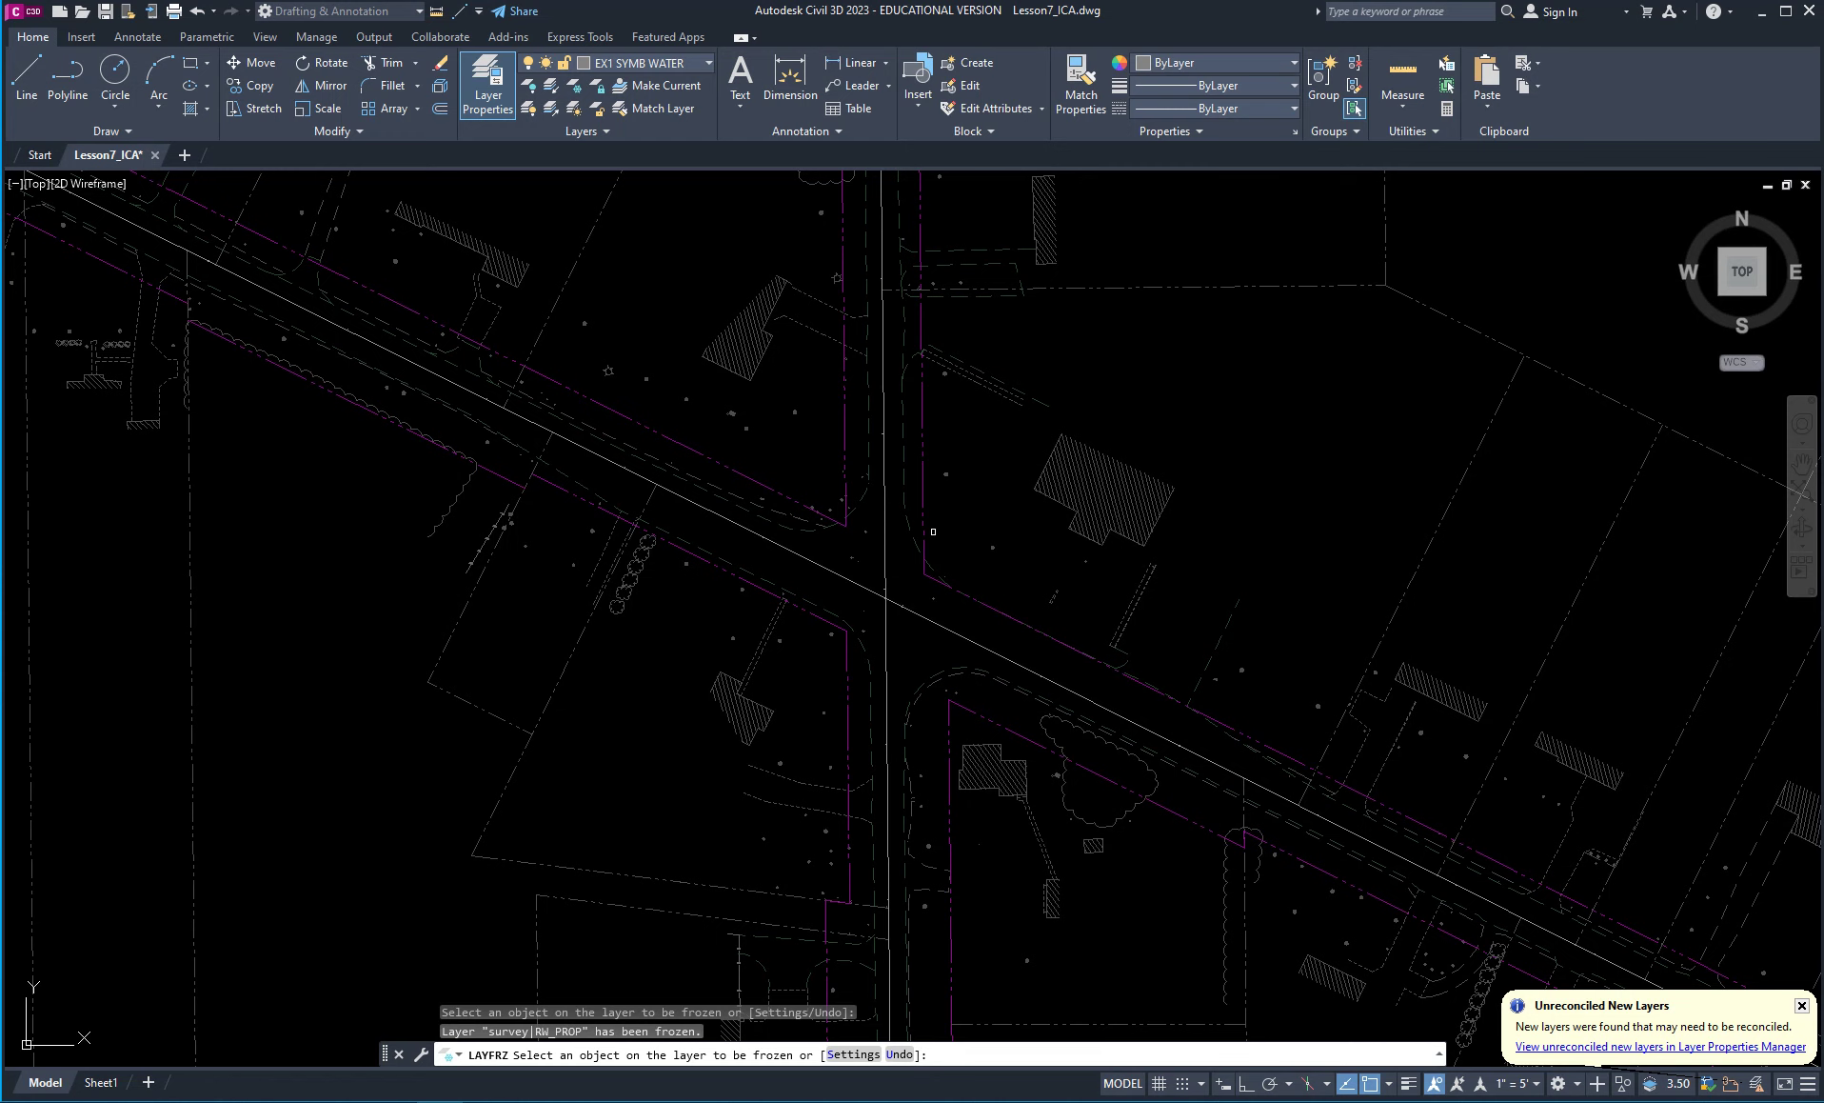
click(949, 473)
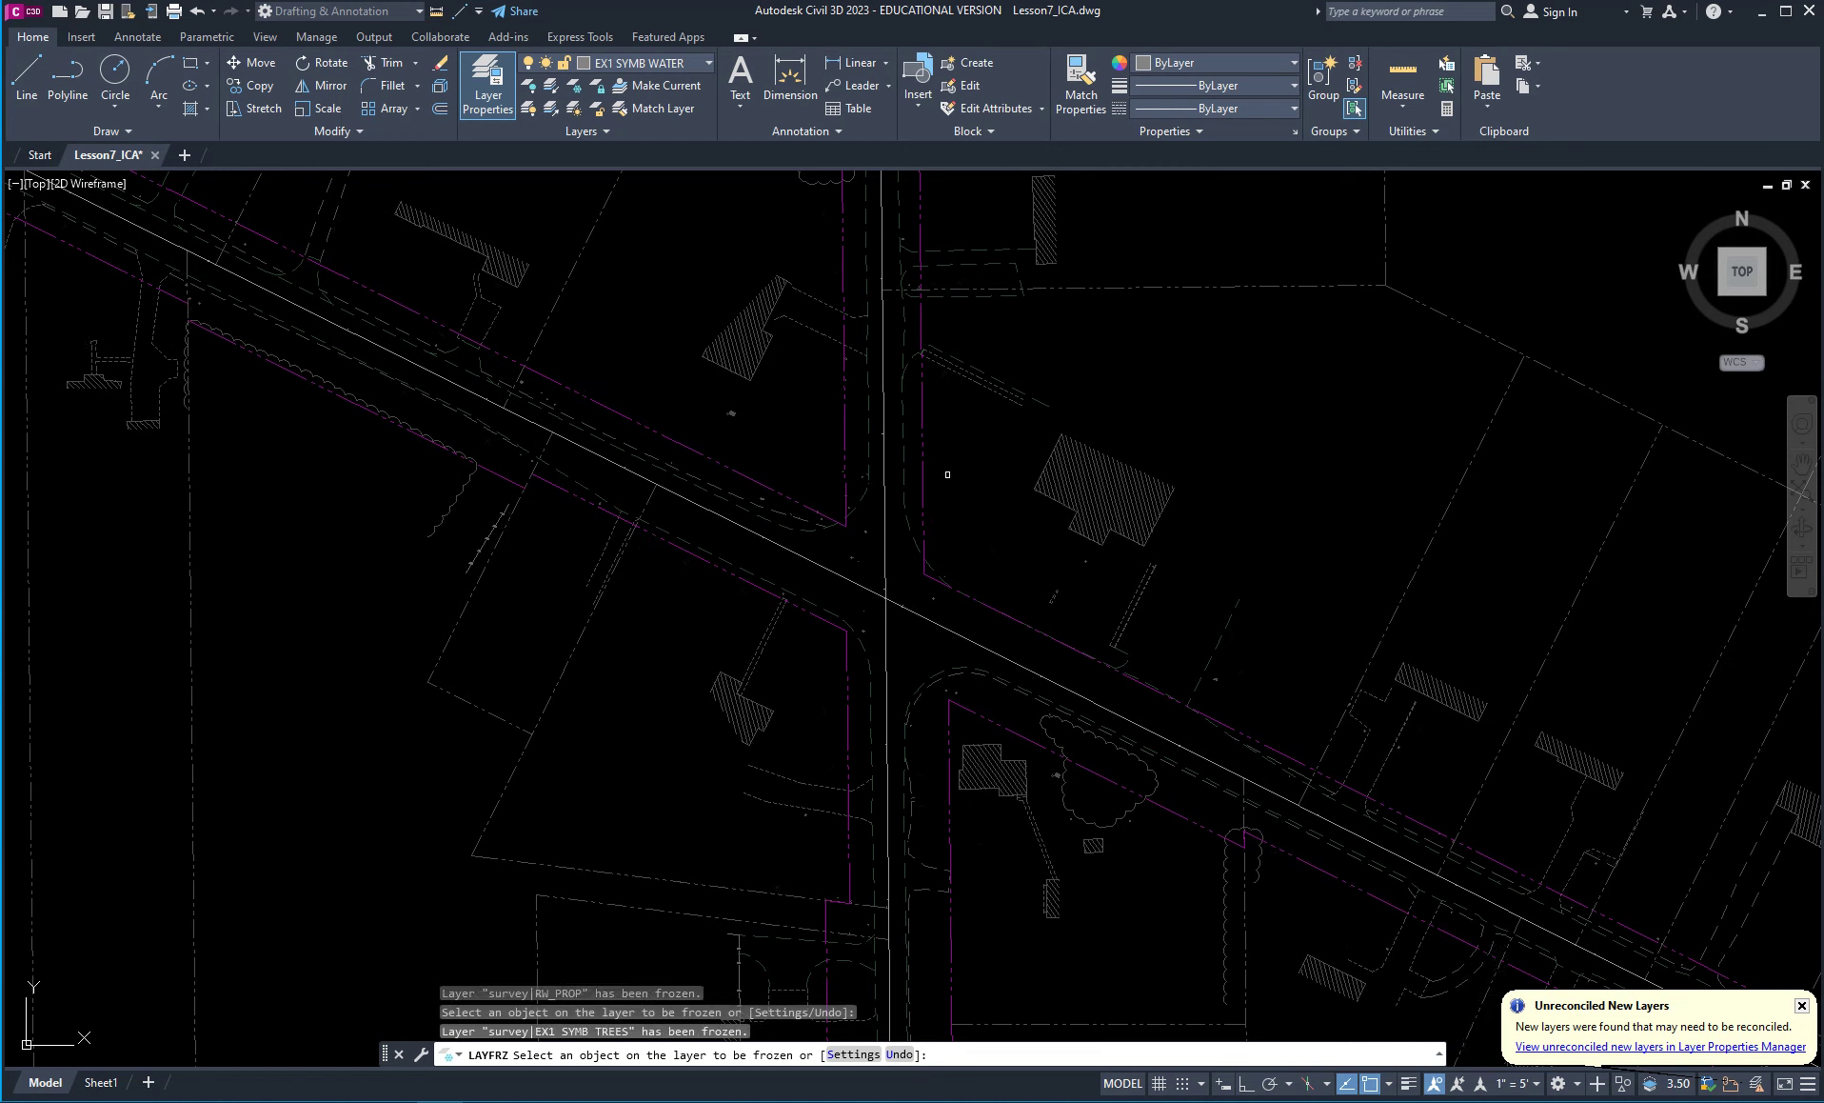
click(845, 542)
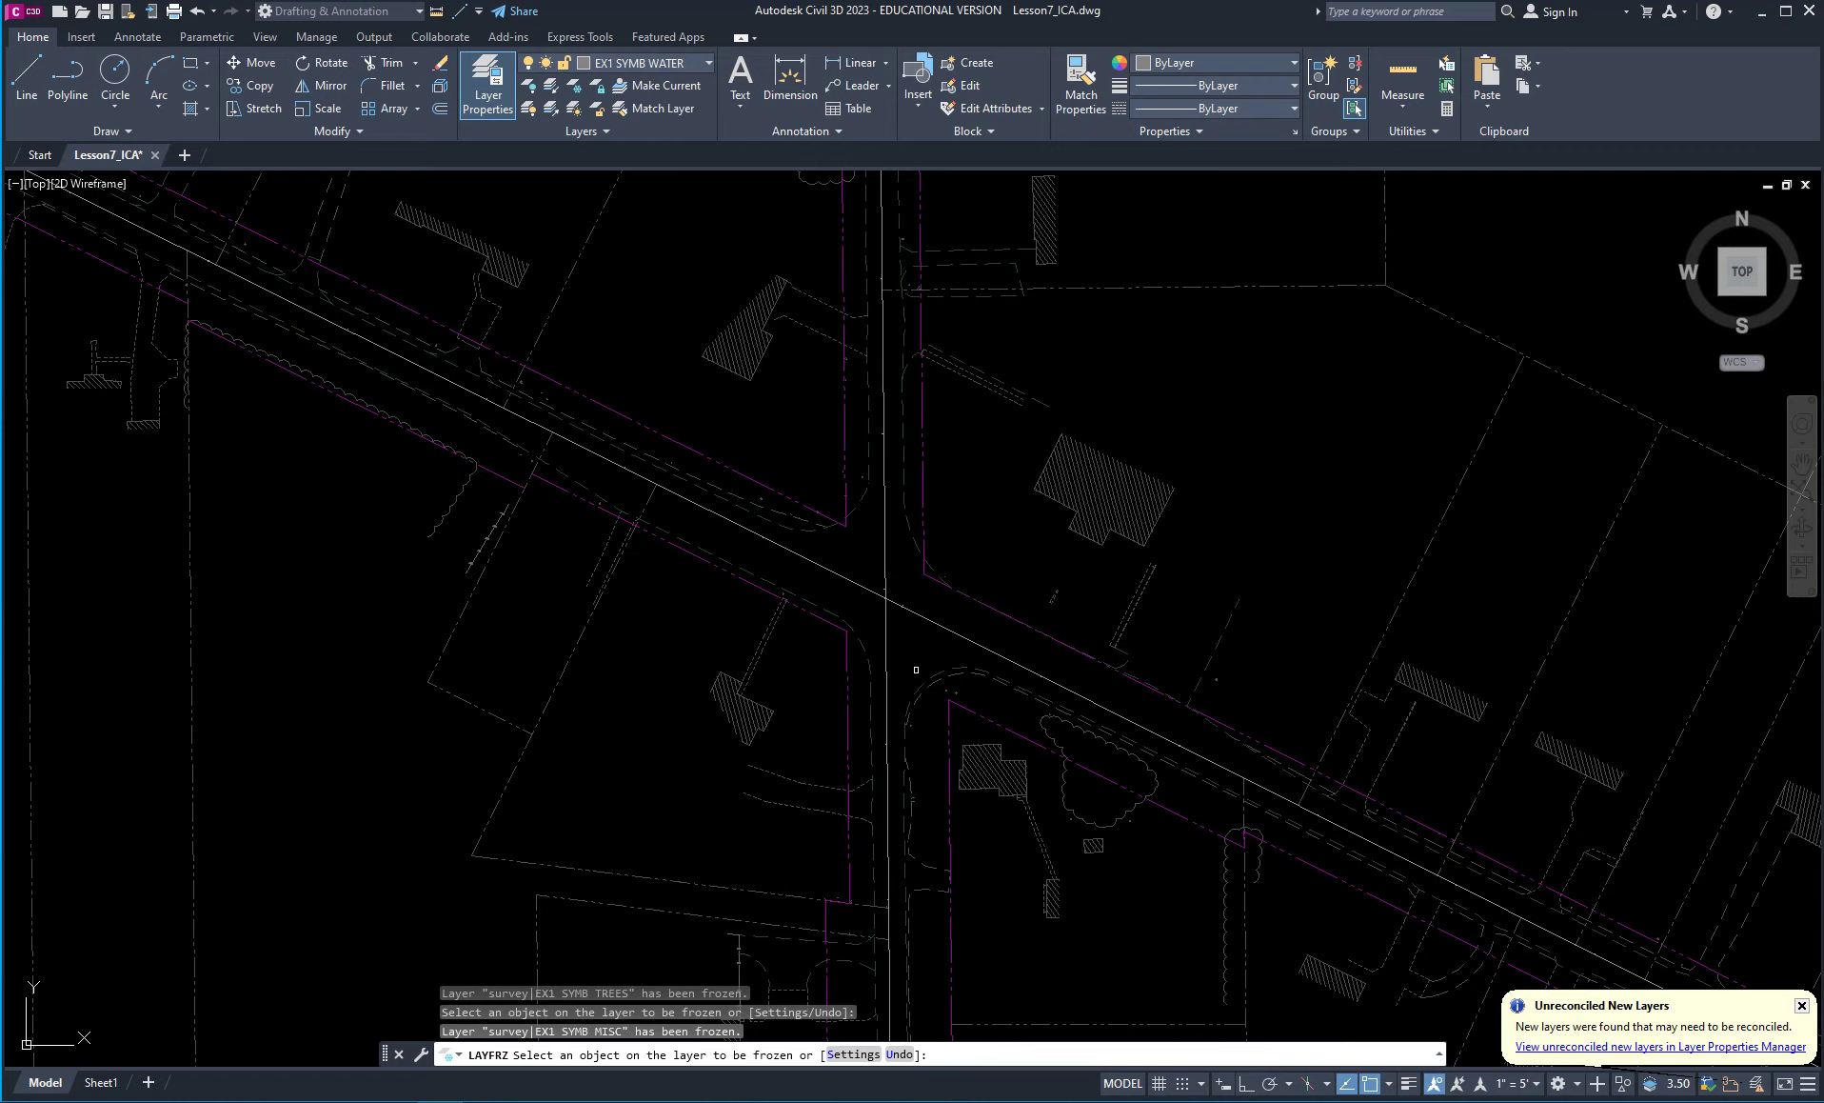
Freeze the layers of the small symbol and the TLP symbol beside the magenta corner southeast of the intersection, and end Layer Freeze.
scroll(915, 670, up, 5)
scroll(721, 449, down, 5)
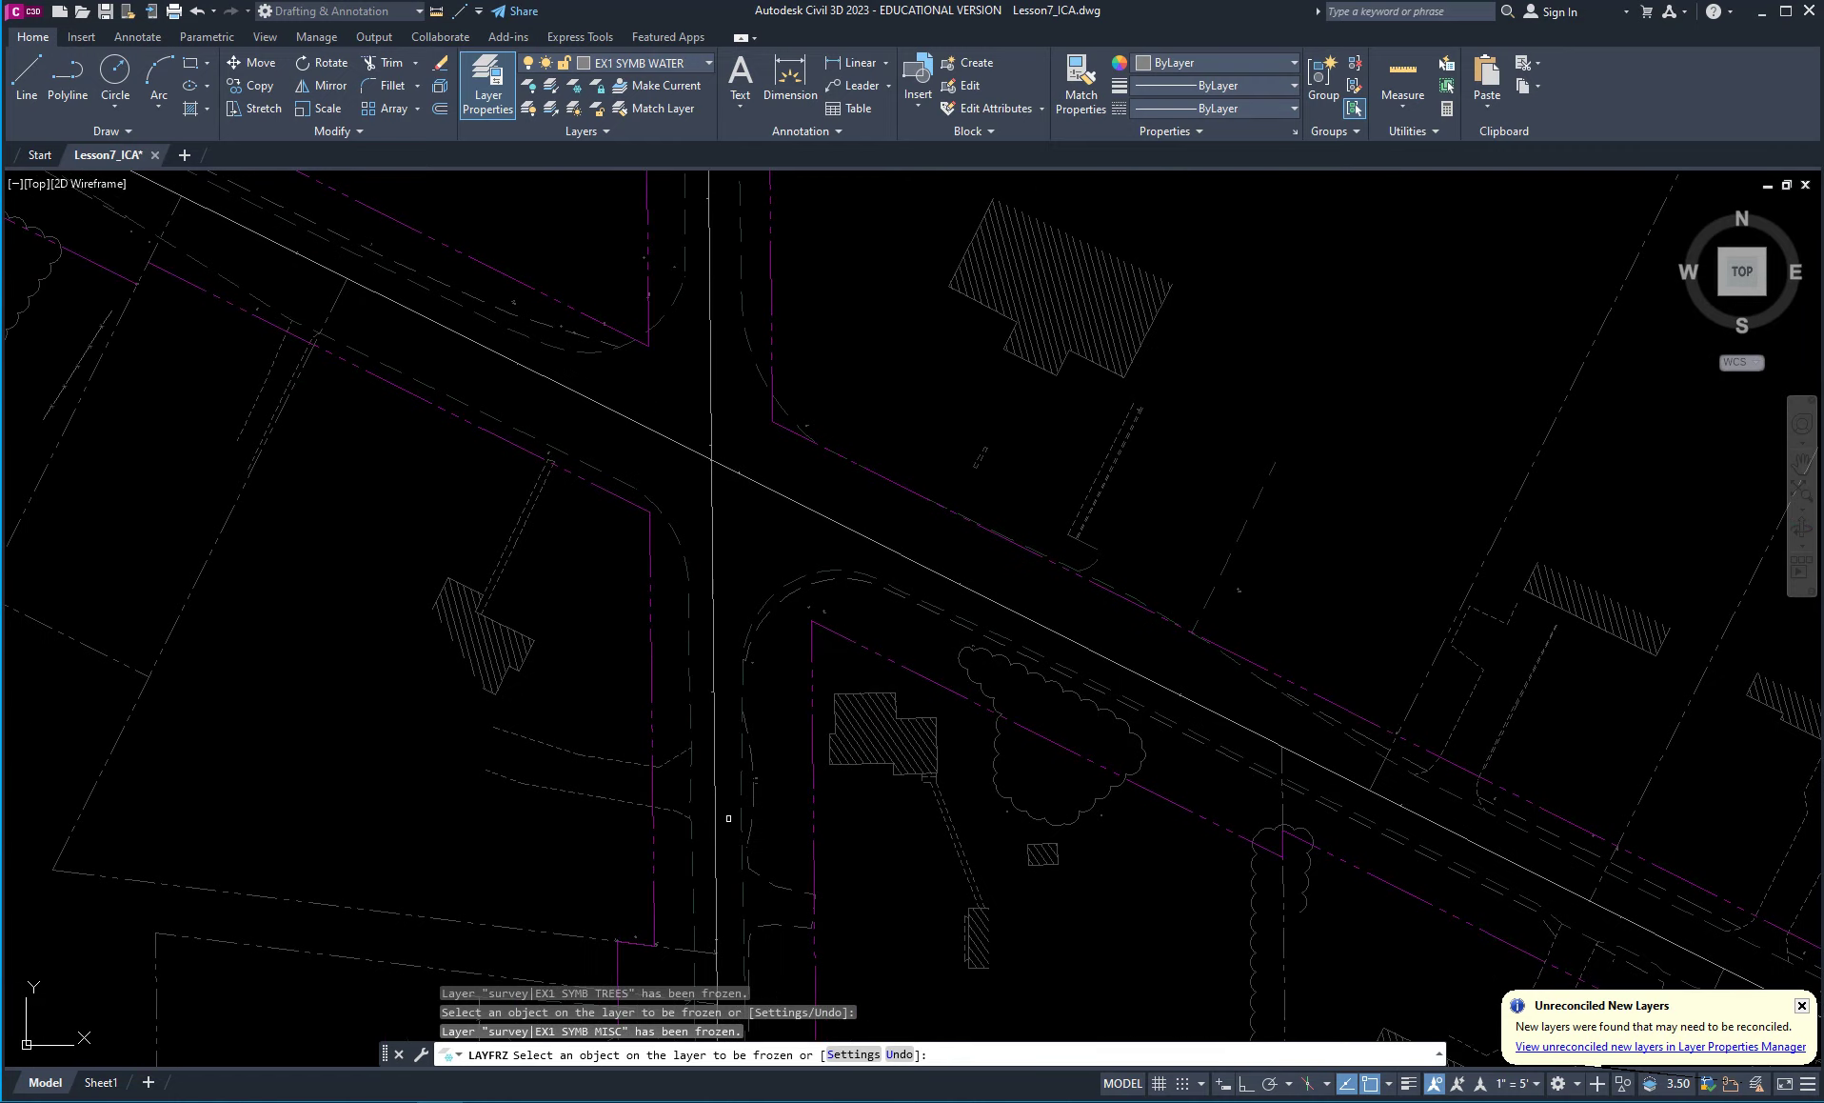
scroll(851, 581, up, 5)
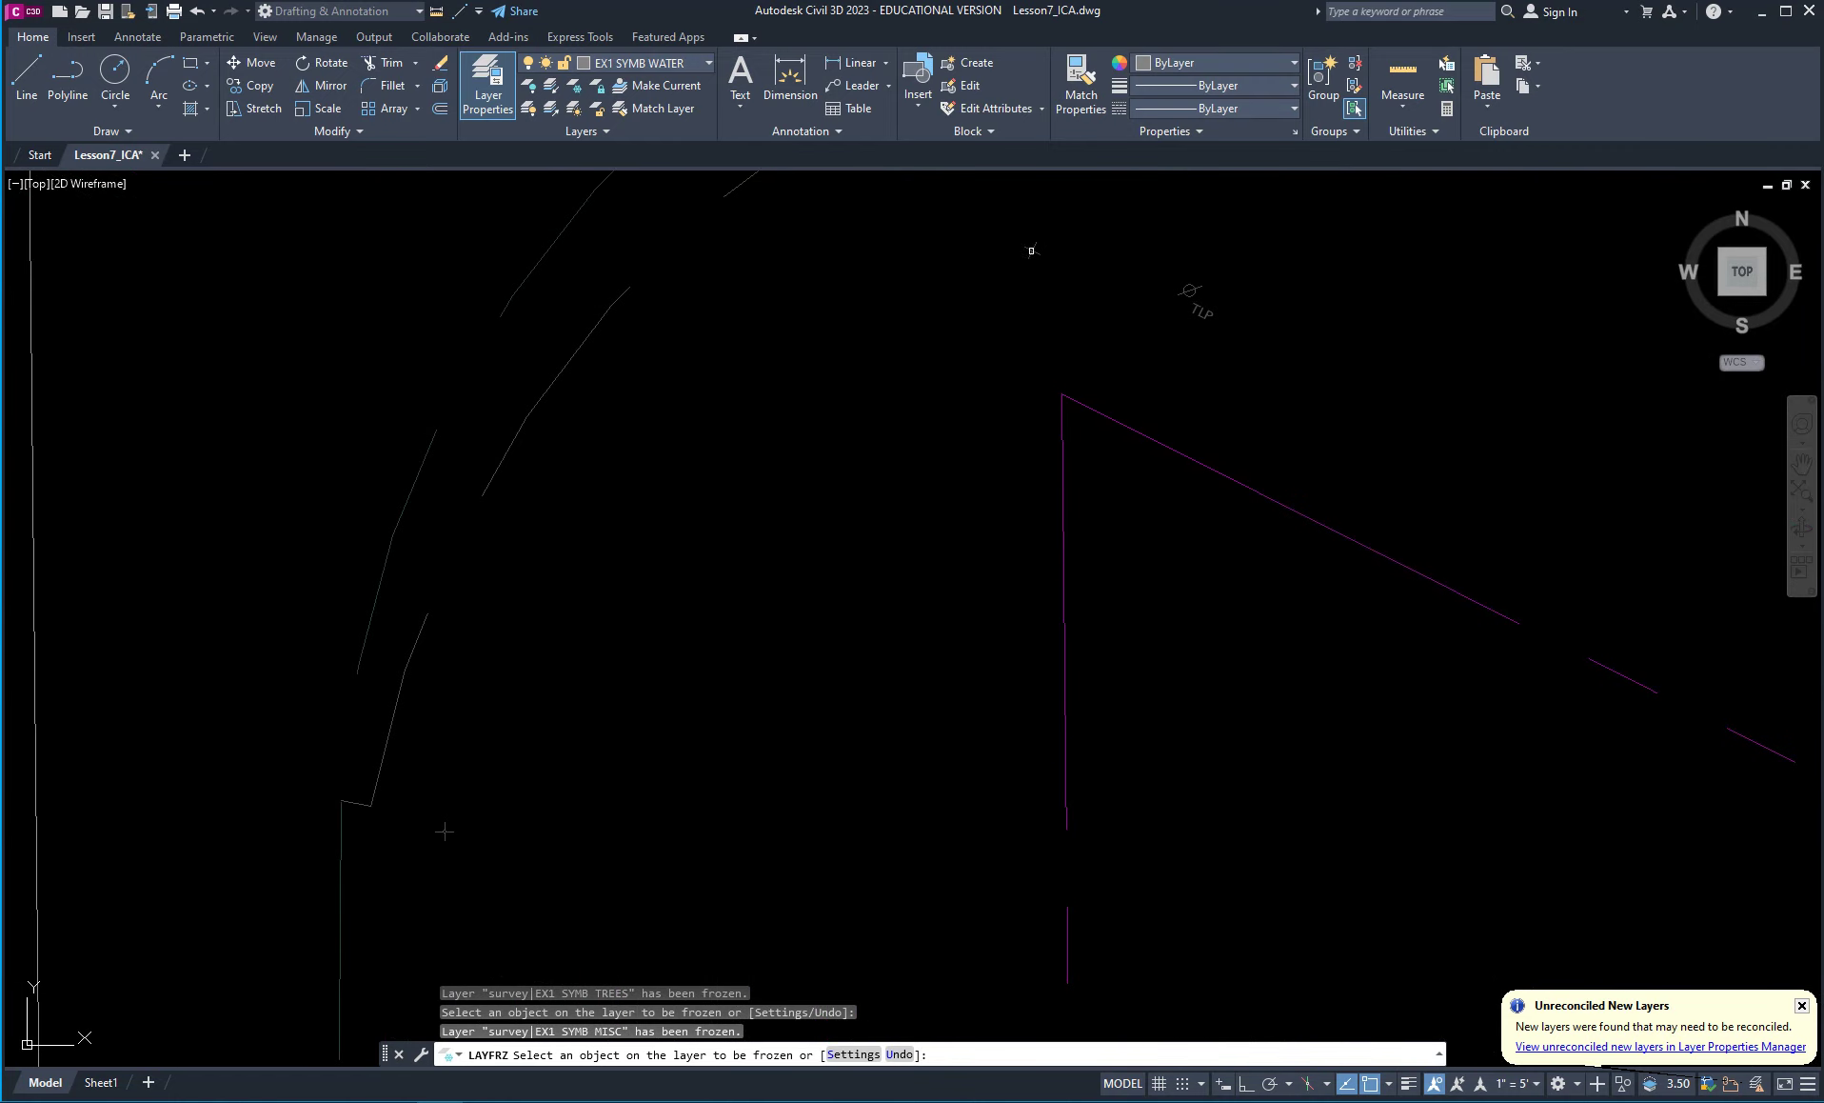
click(1033, 251)
click(1187, 295)
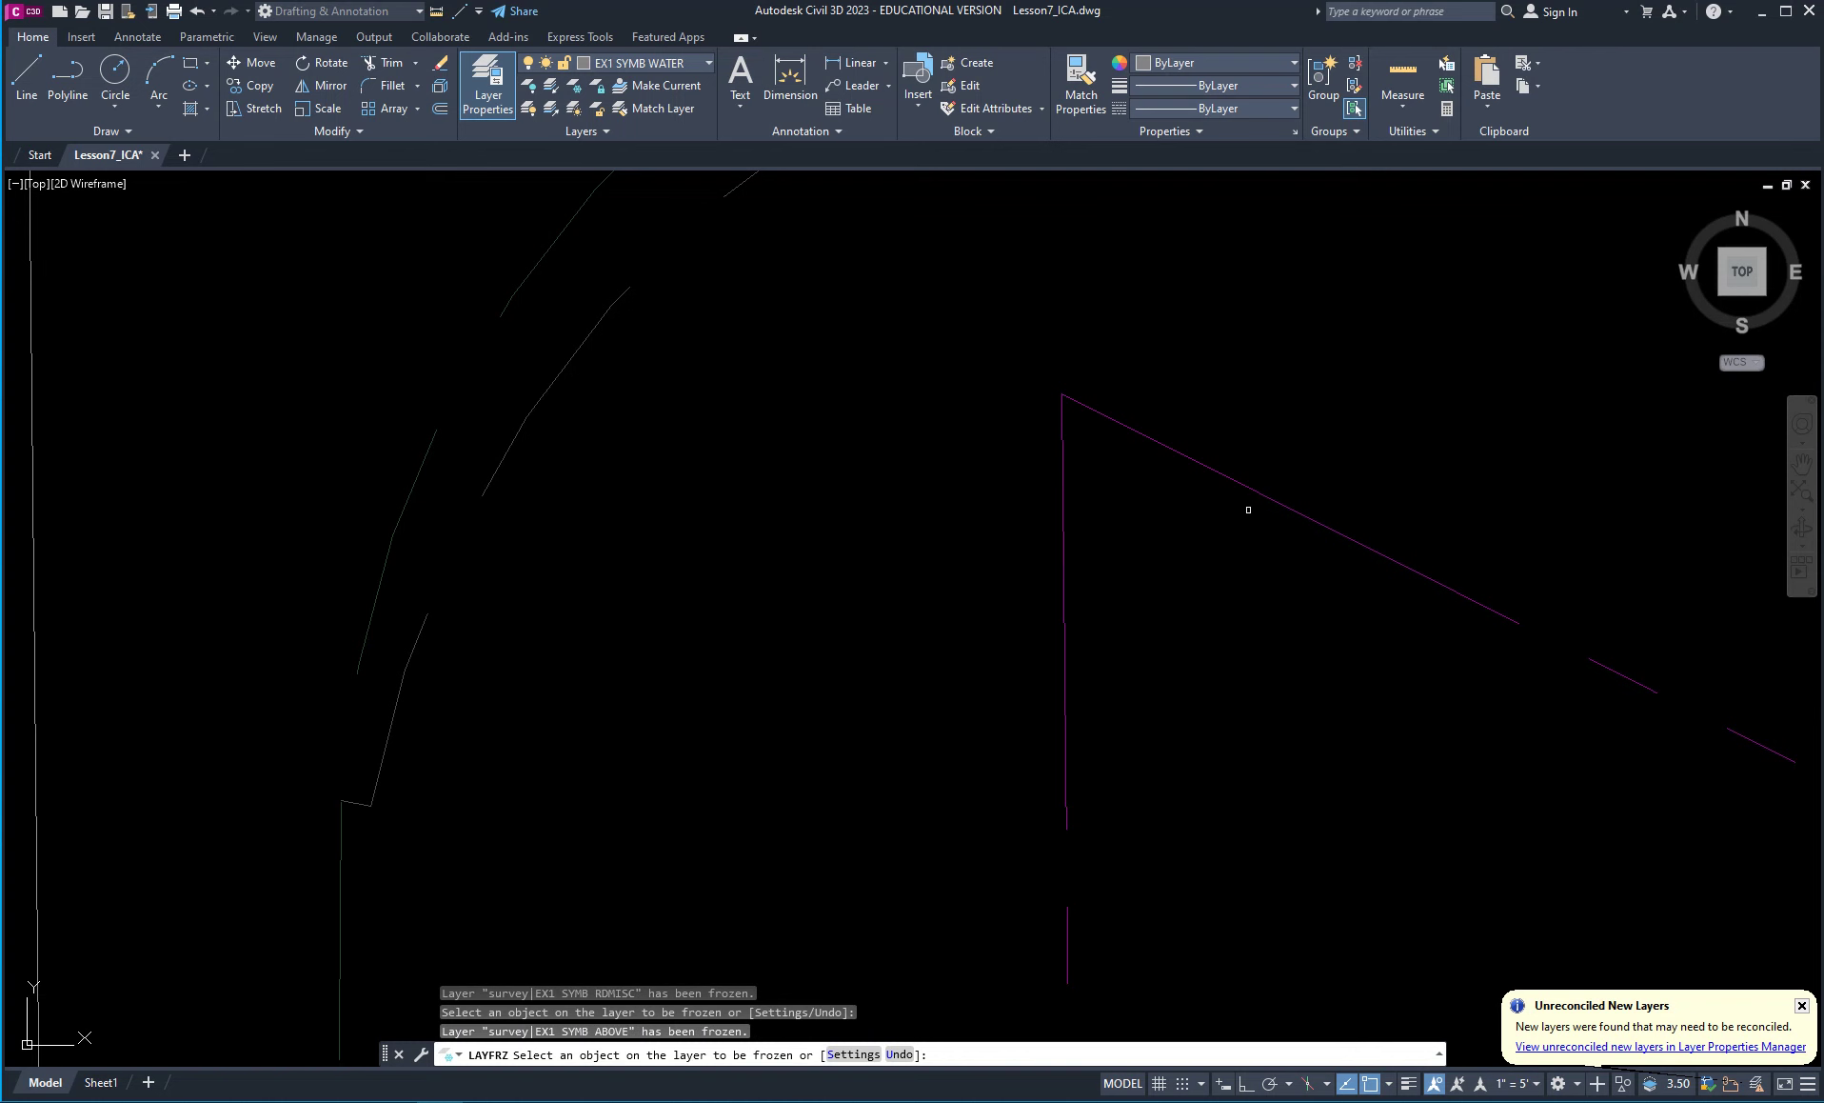
scroll(895, 665, down, 5)
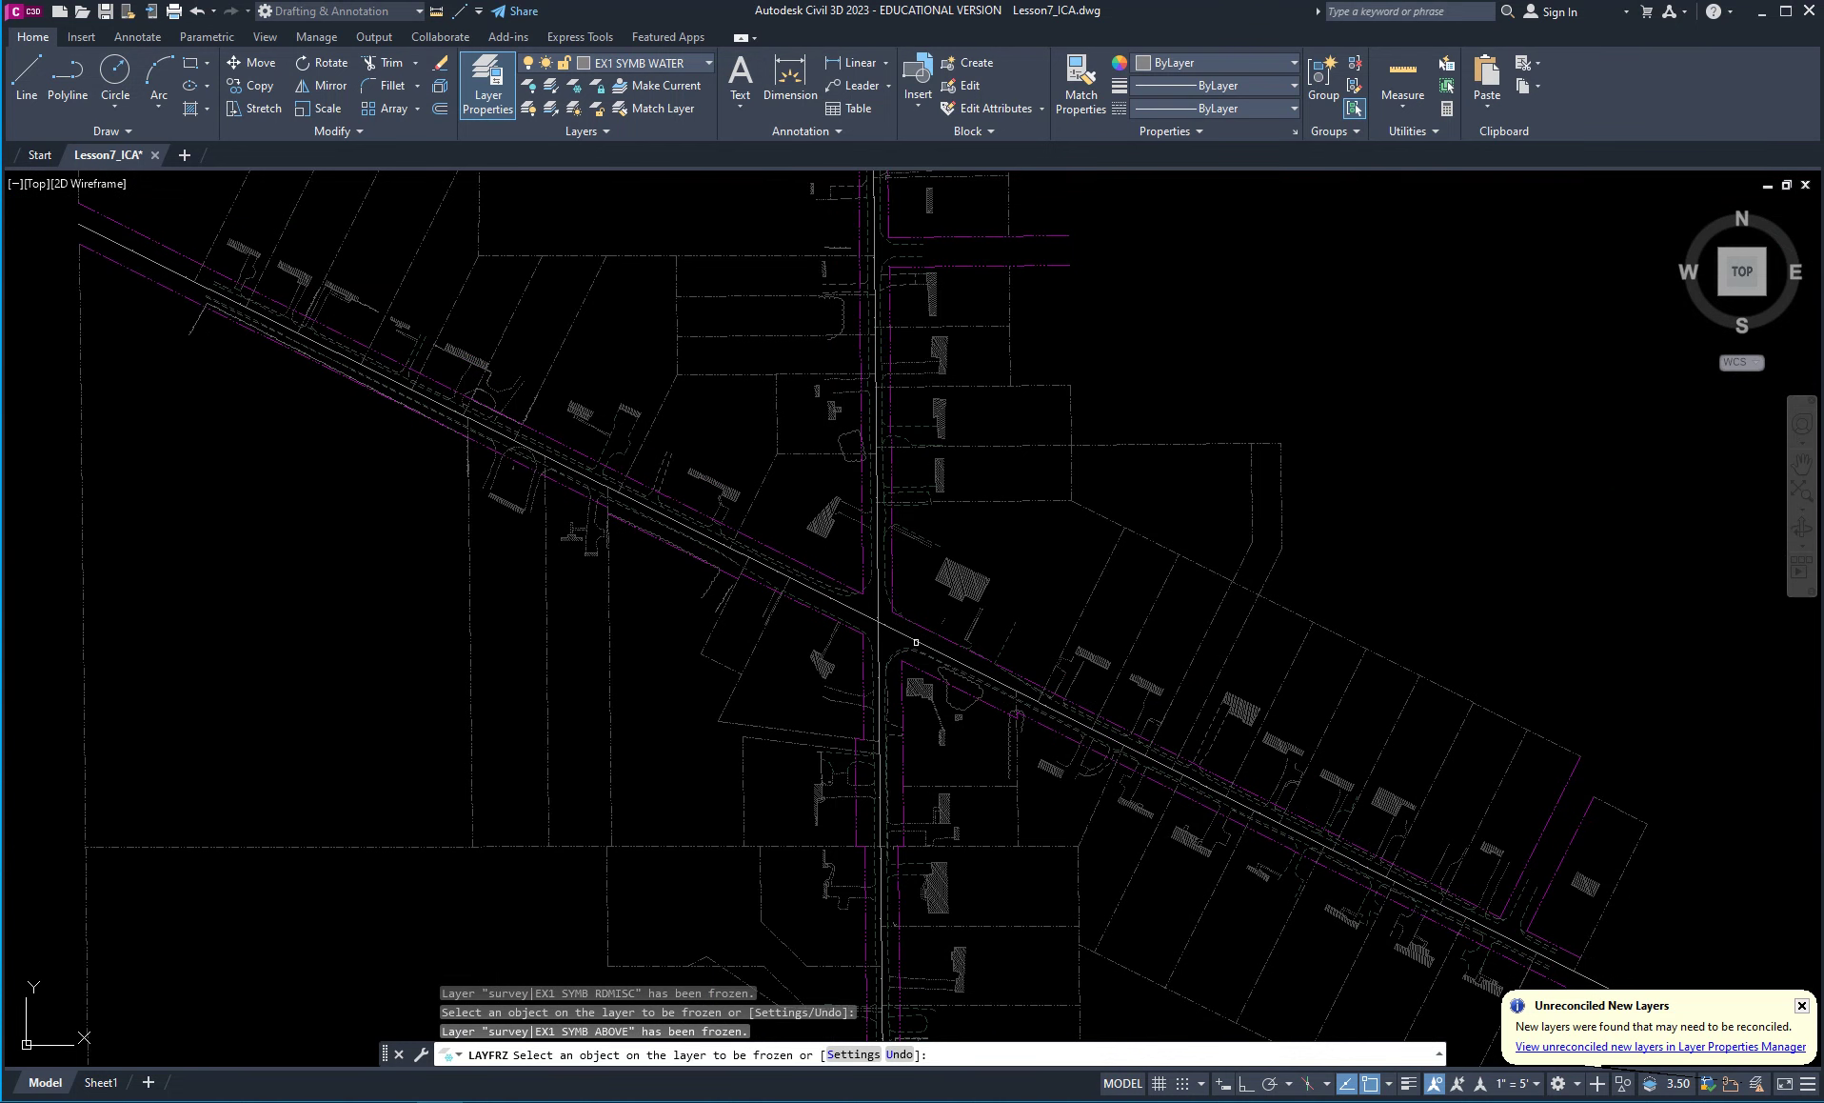
scroll(916, 641, up, 4)
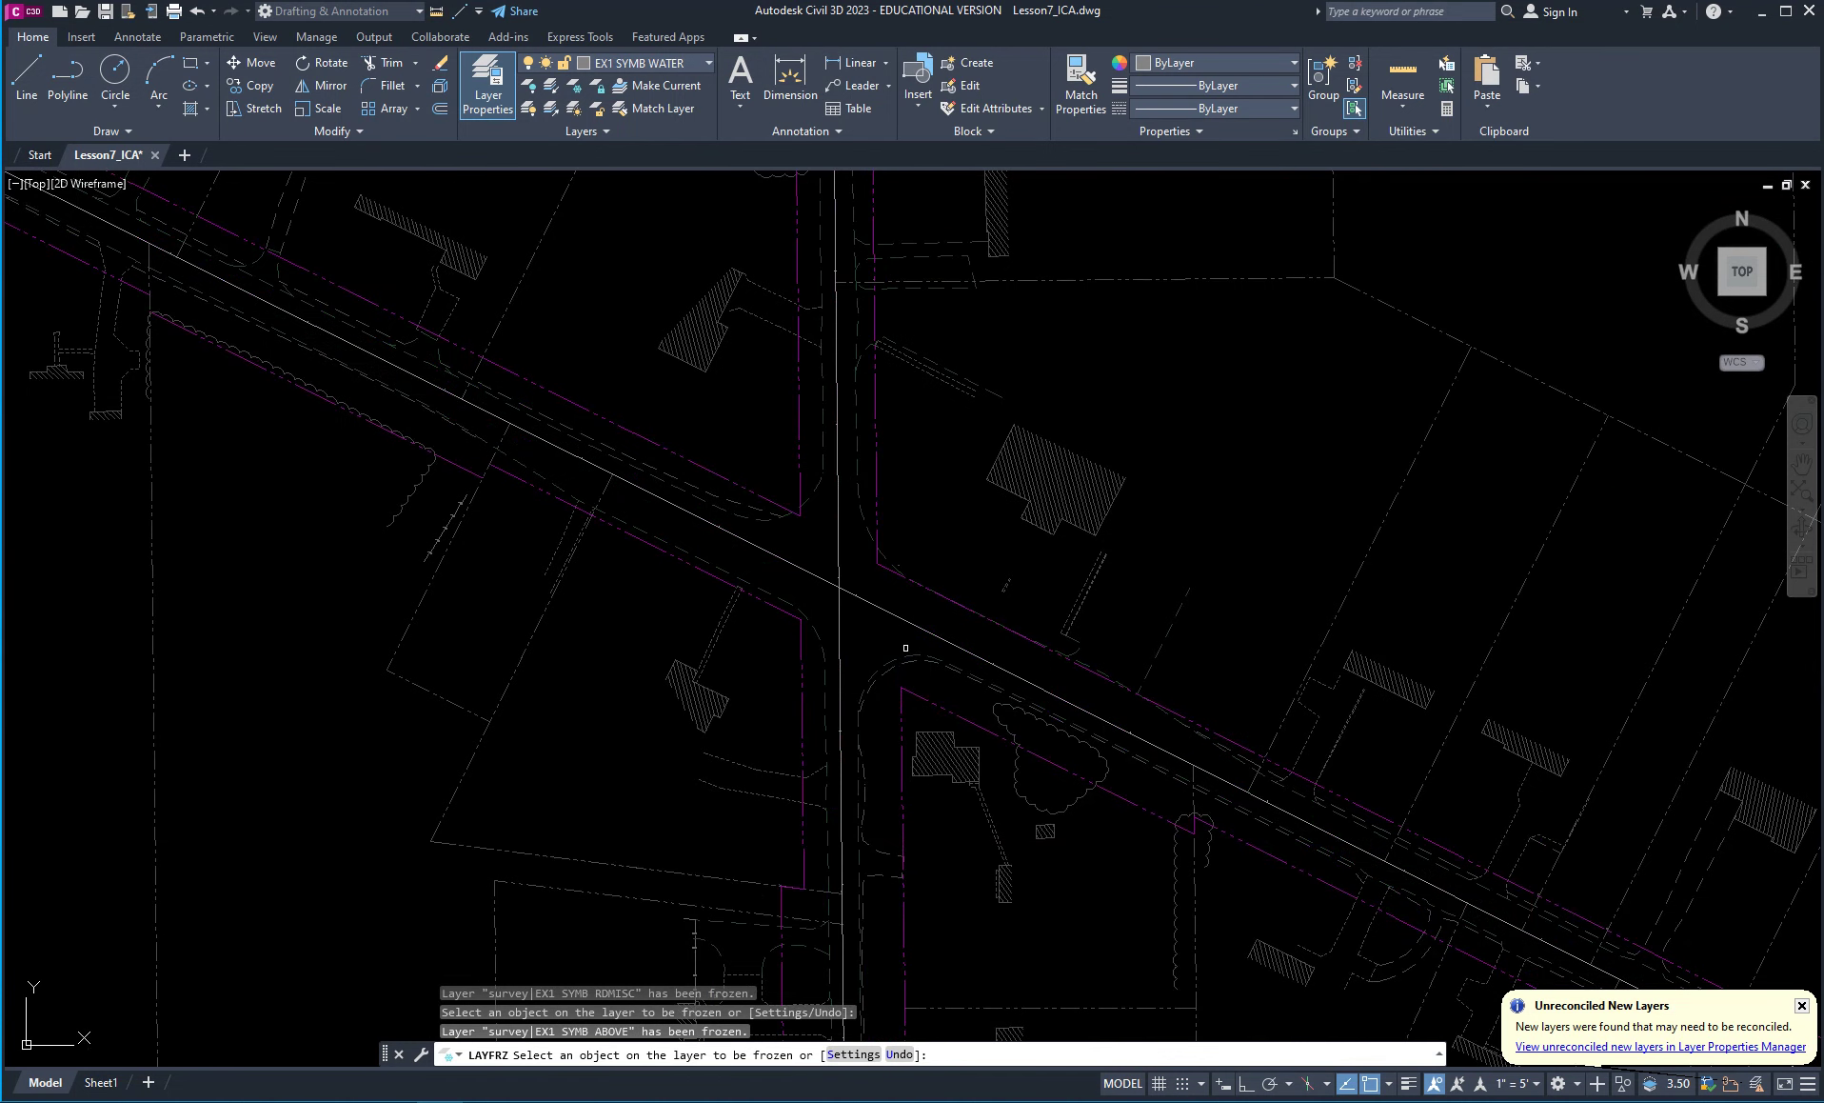
key(Escape)
key(Escape)
key(Escape)
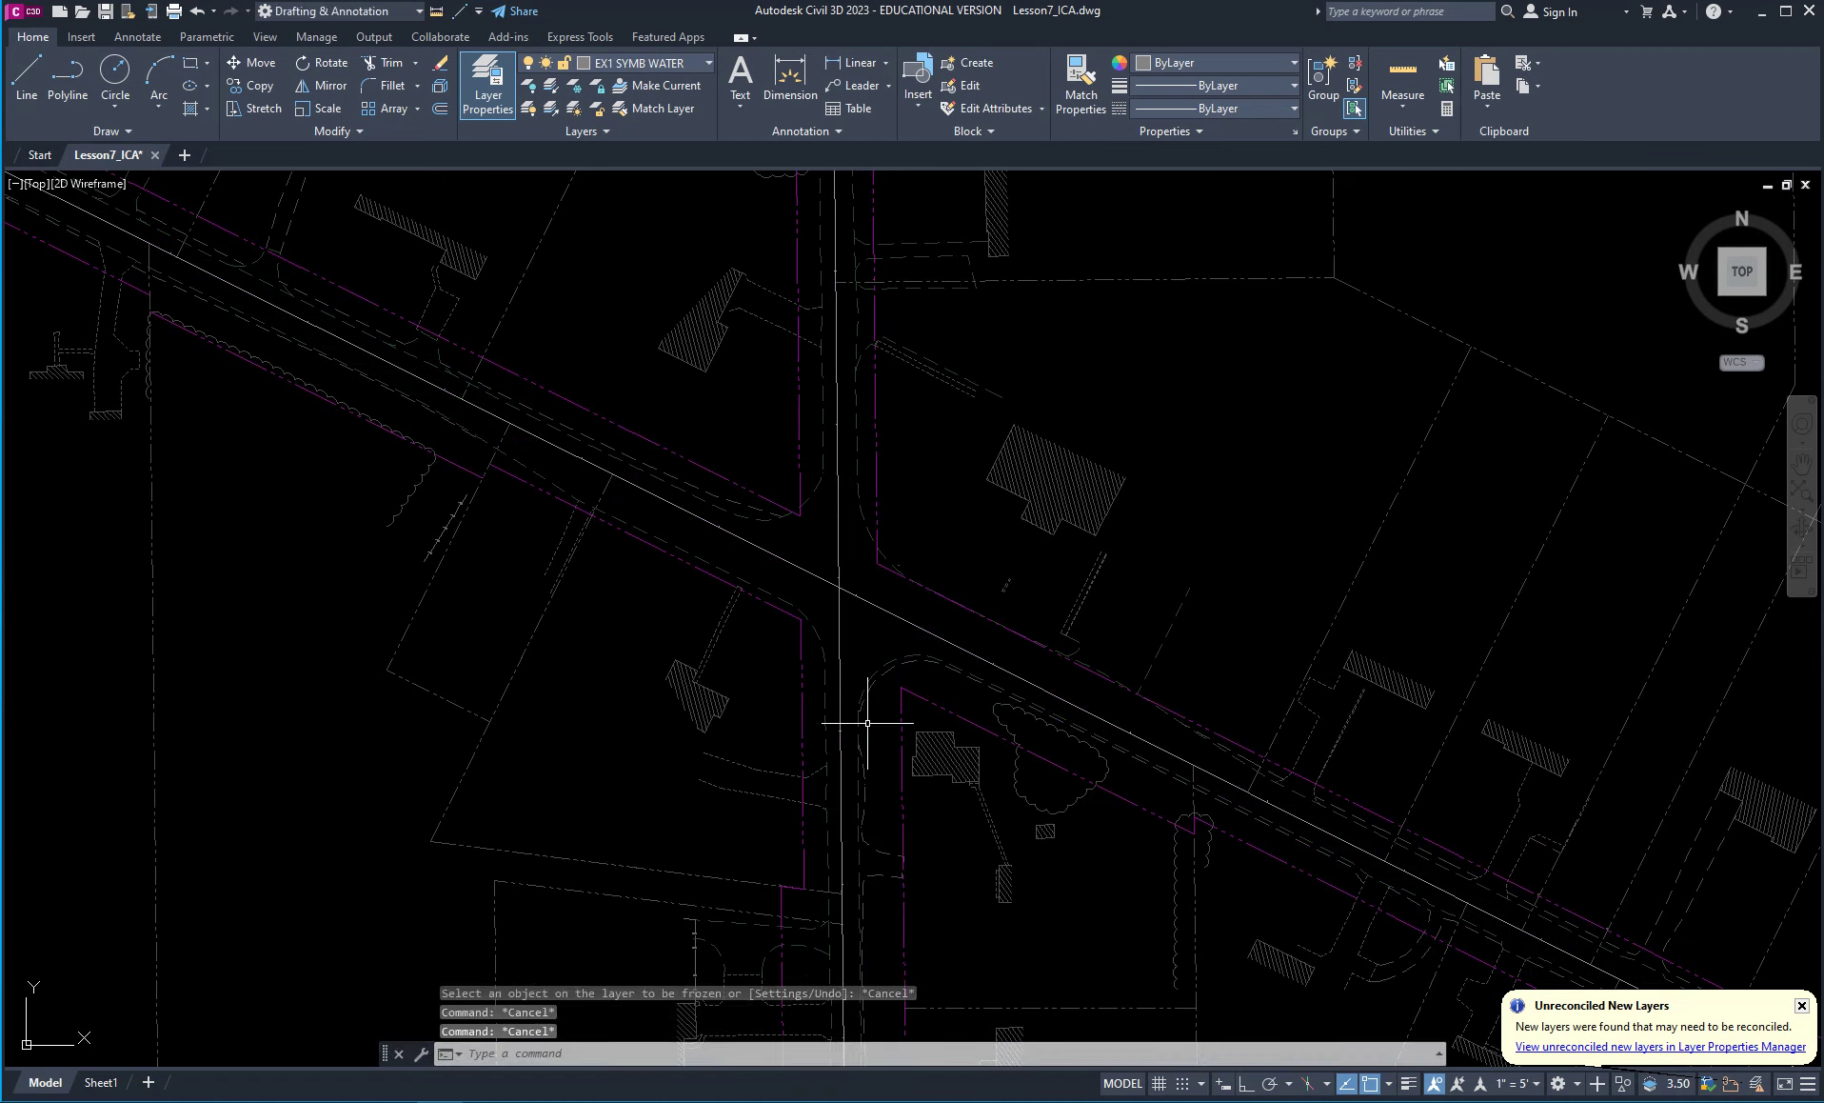
mouse_move(913, 733)
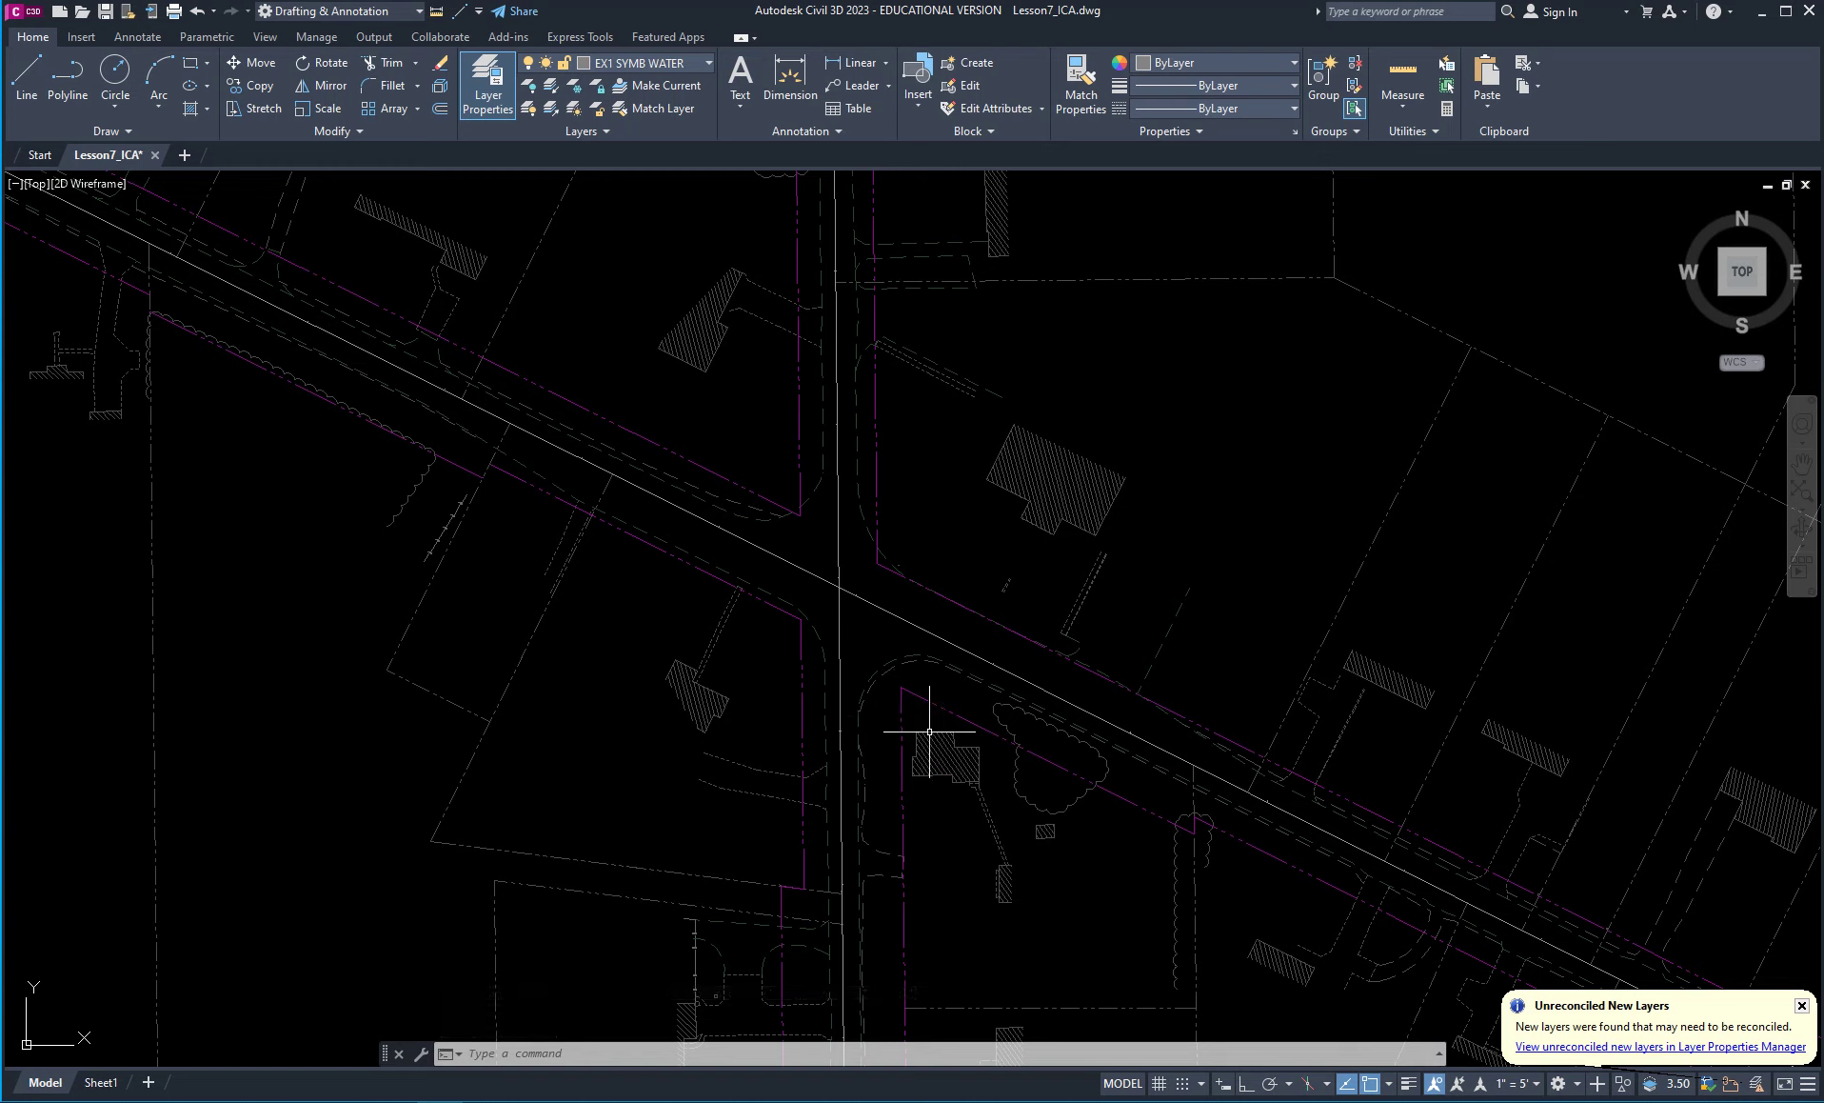
right_click(901, 655)
key(Escape)
key(Escape)
key(Escape)
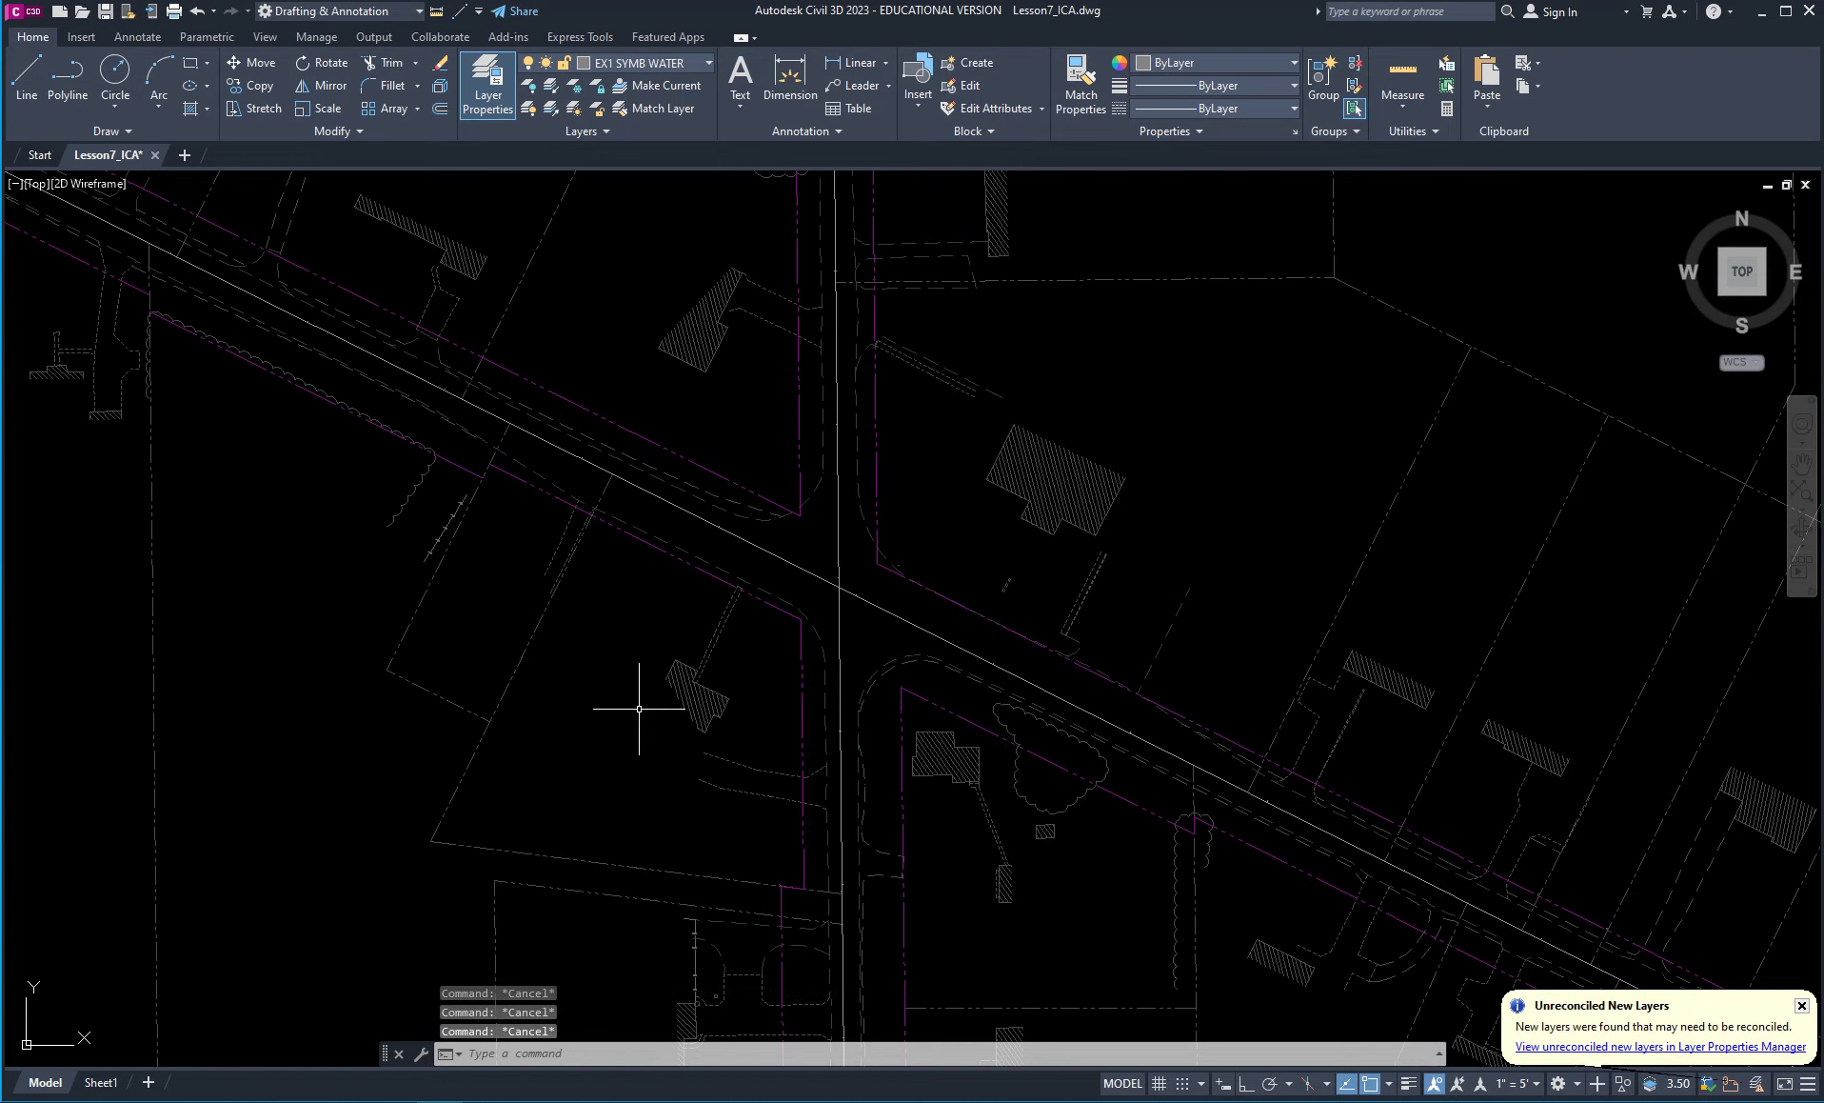
List the nested object properties of the dashed pavement line in the survey reference with XLIST.
text(xlist)
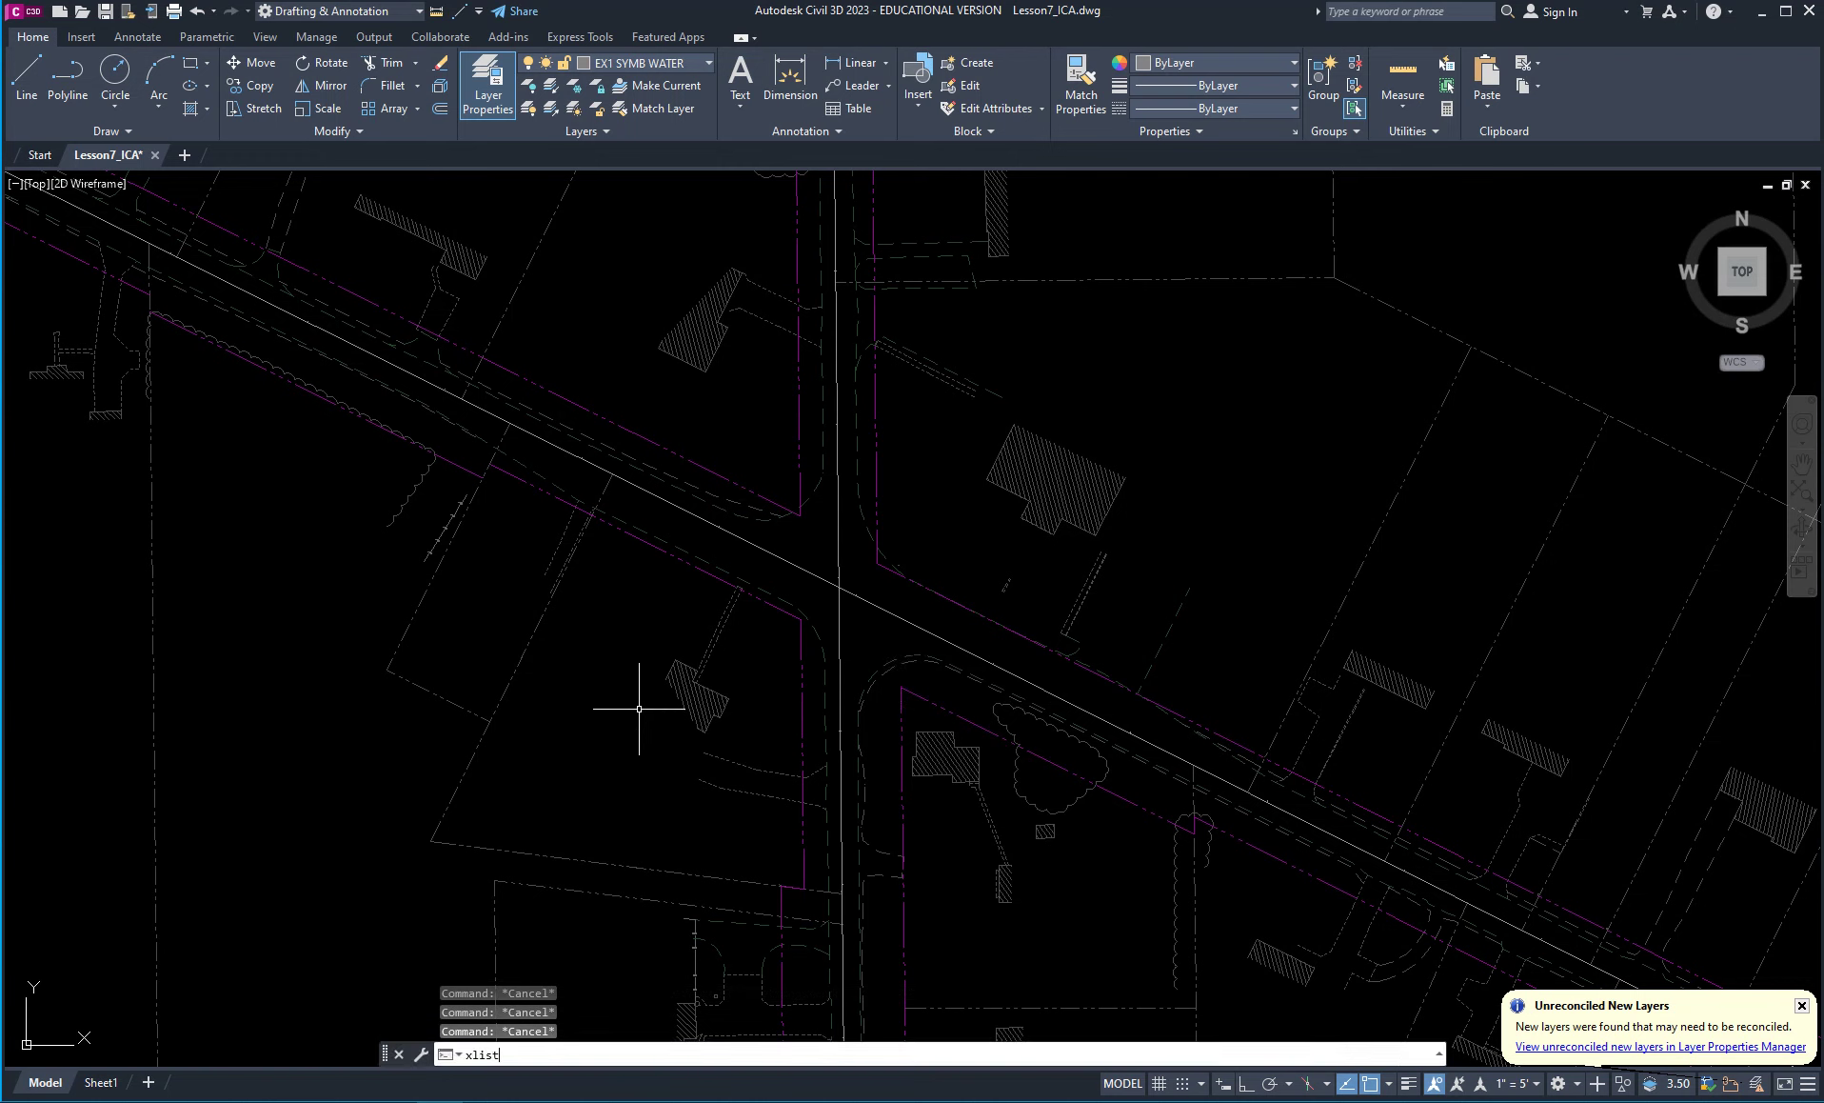
key(Return)
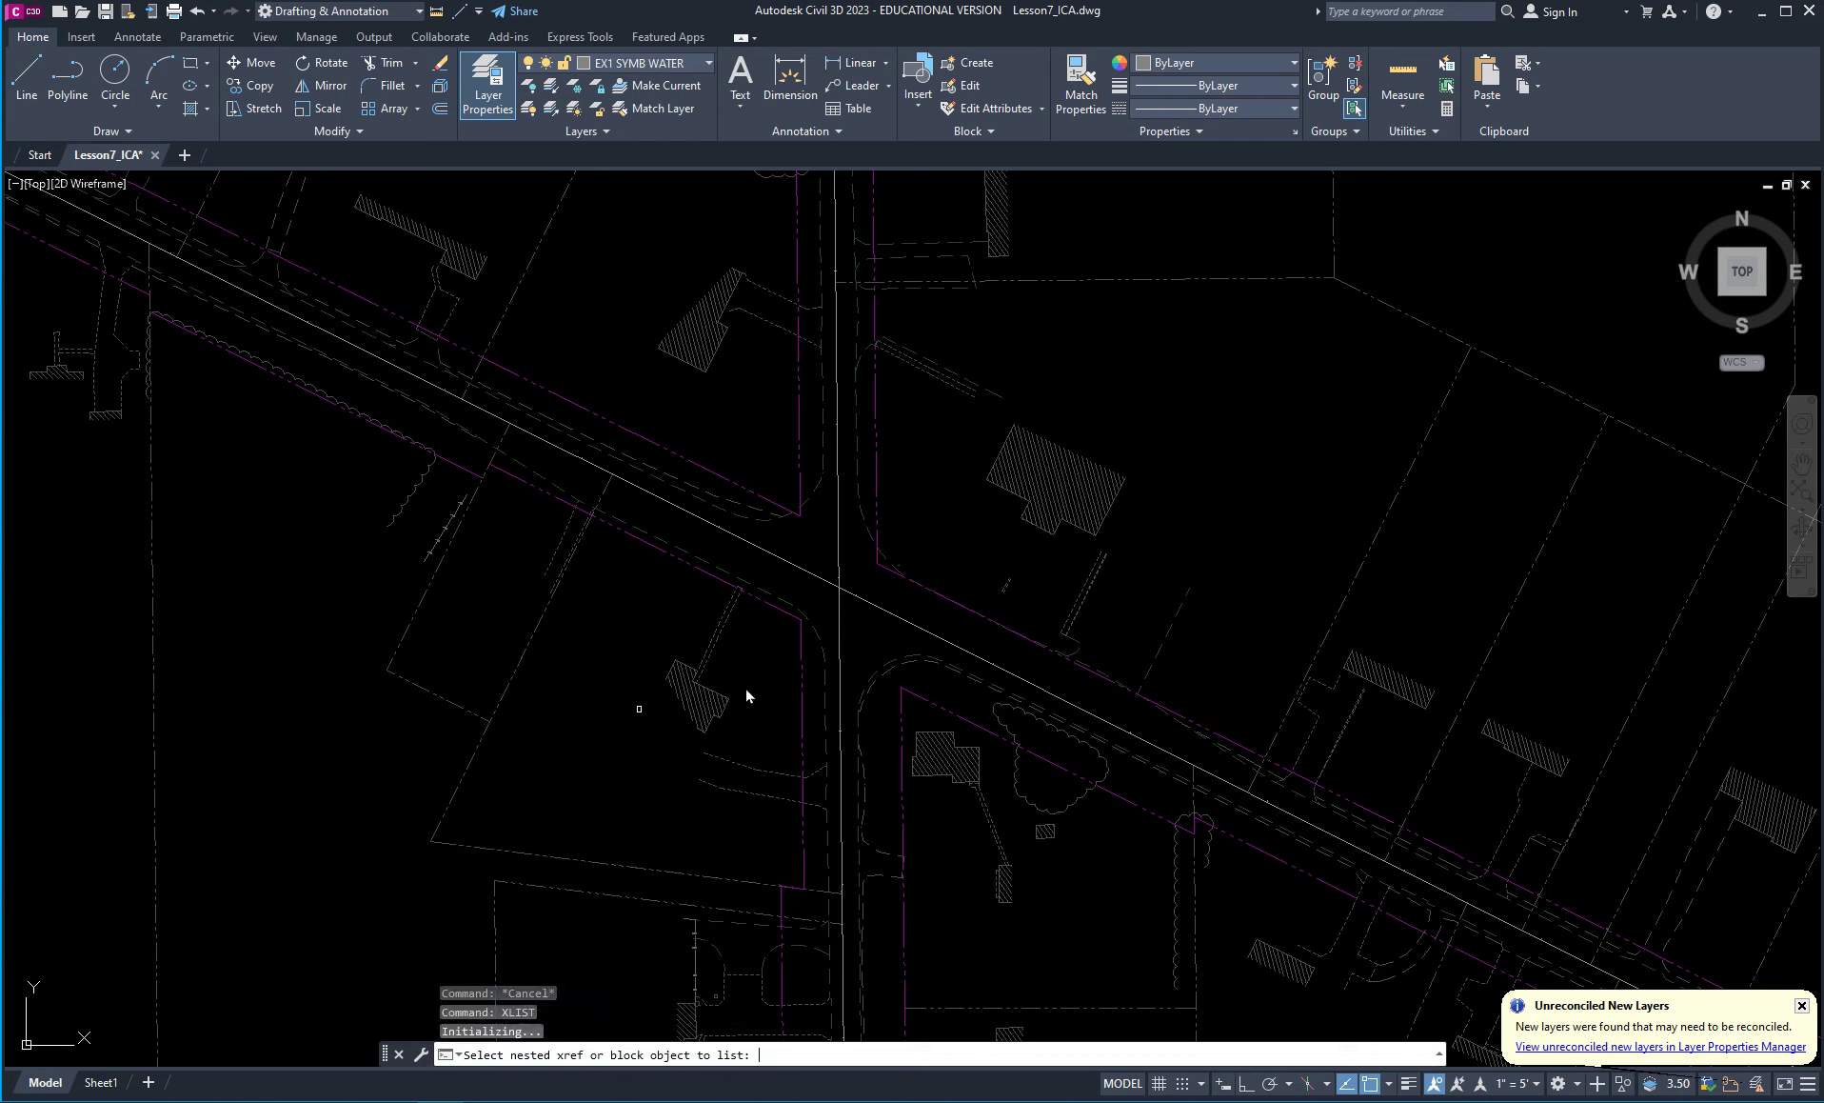
click(678, 549)
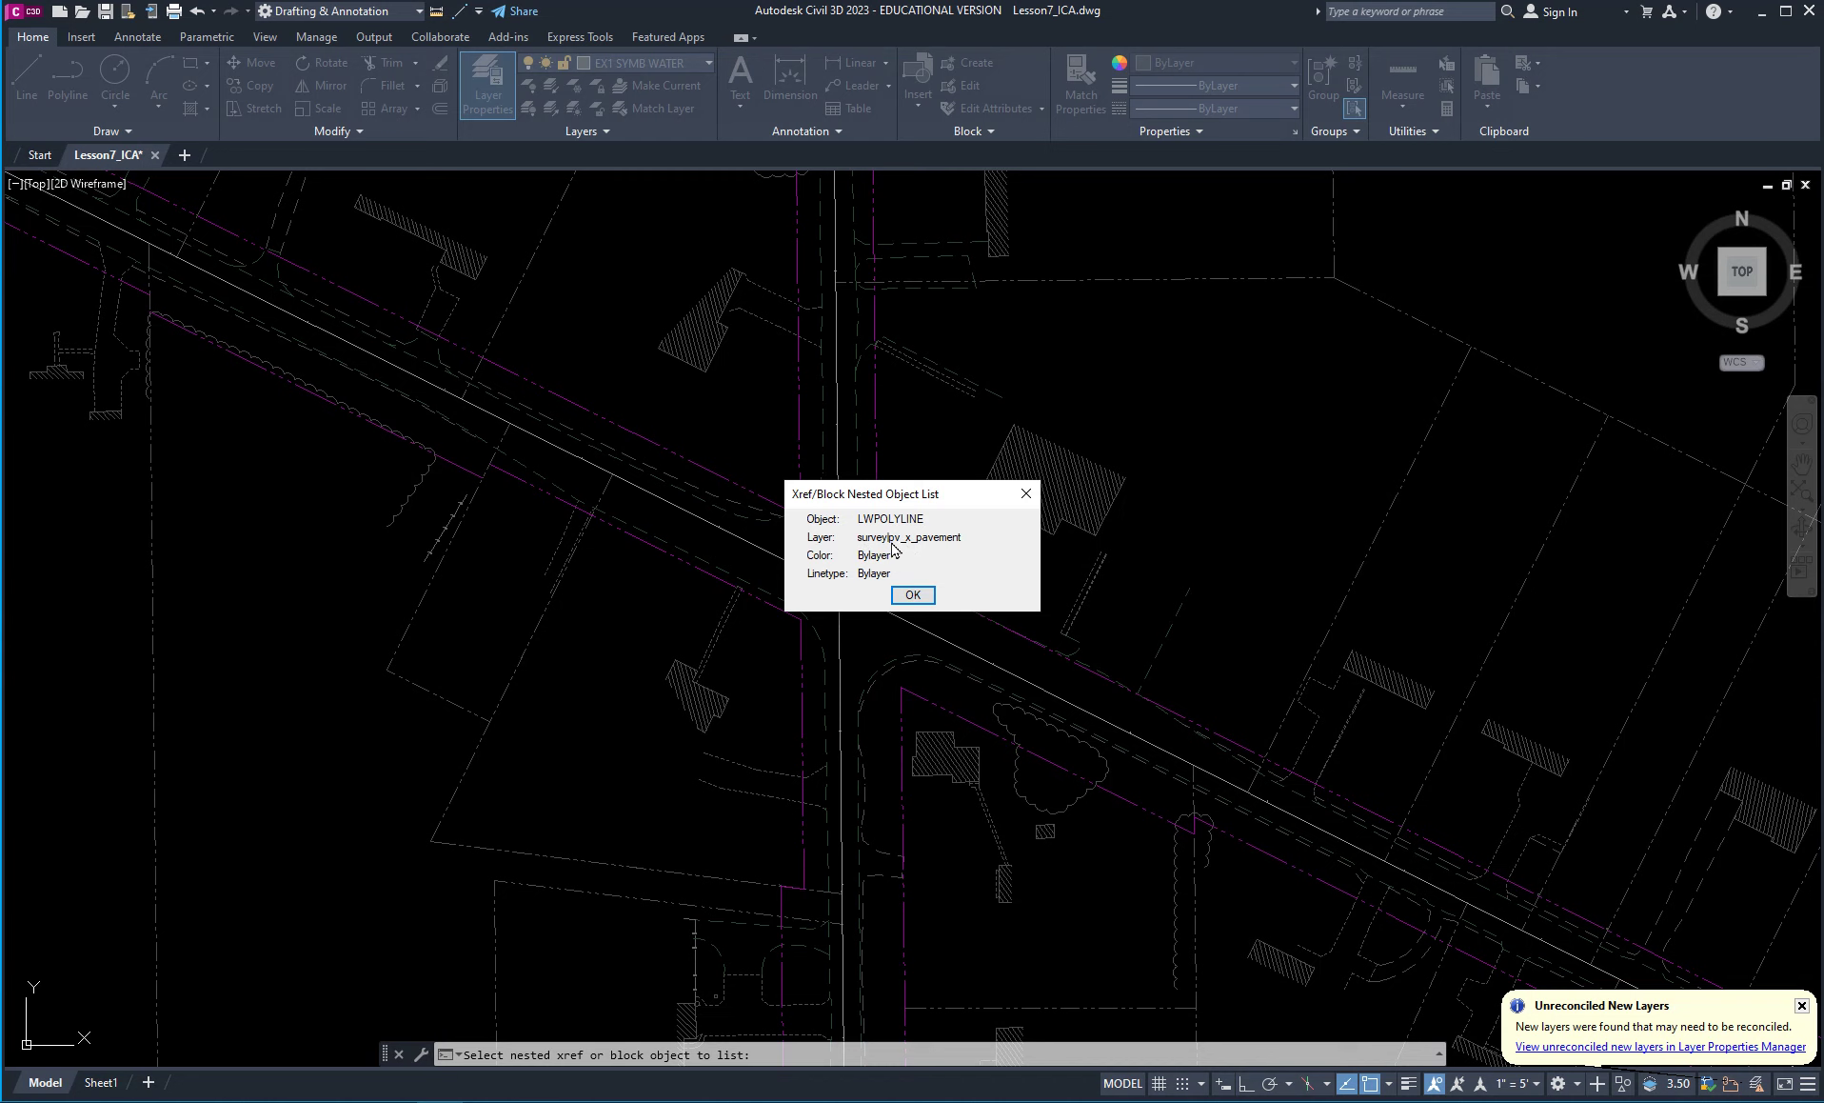
click(913, 597)
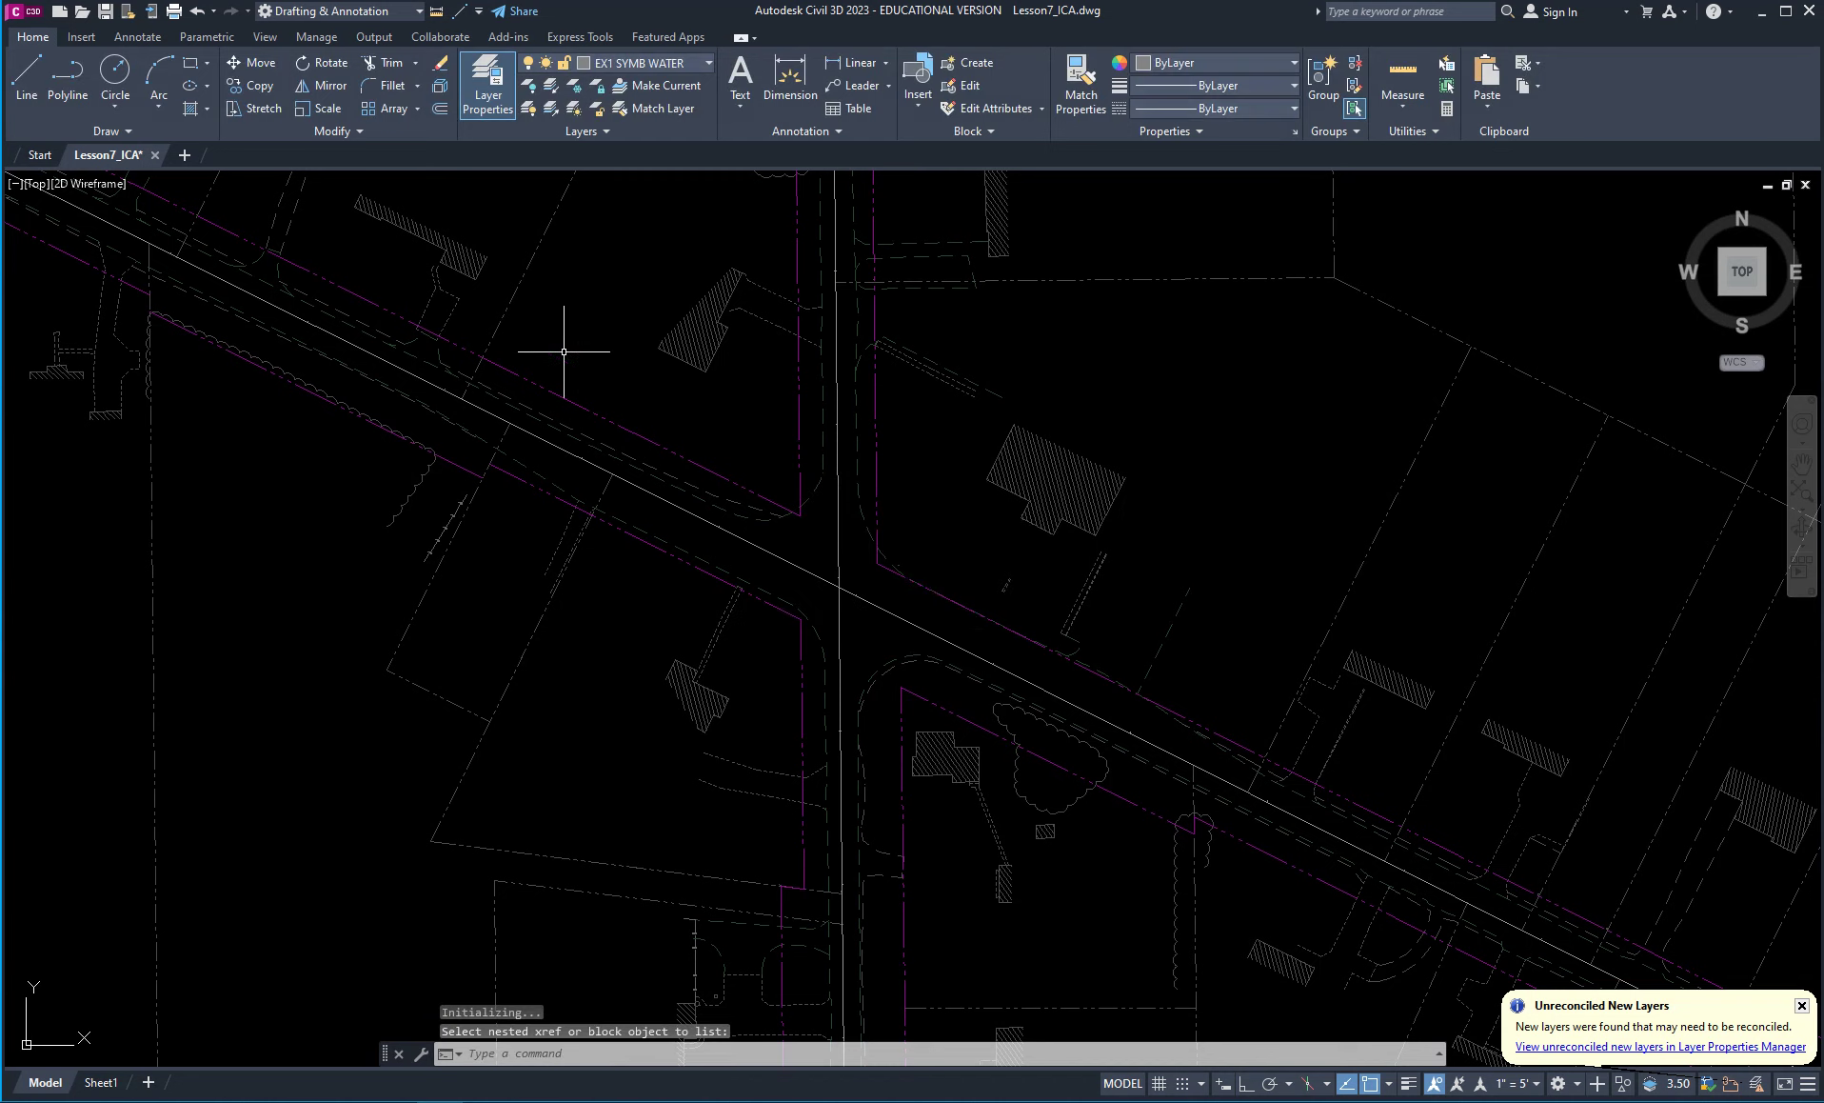
List the nested object properties of the driveway line south of the large hatched building northeast of the intersection with XLIST.
key(Return)
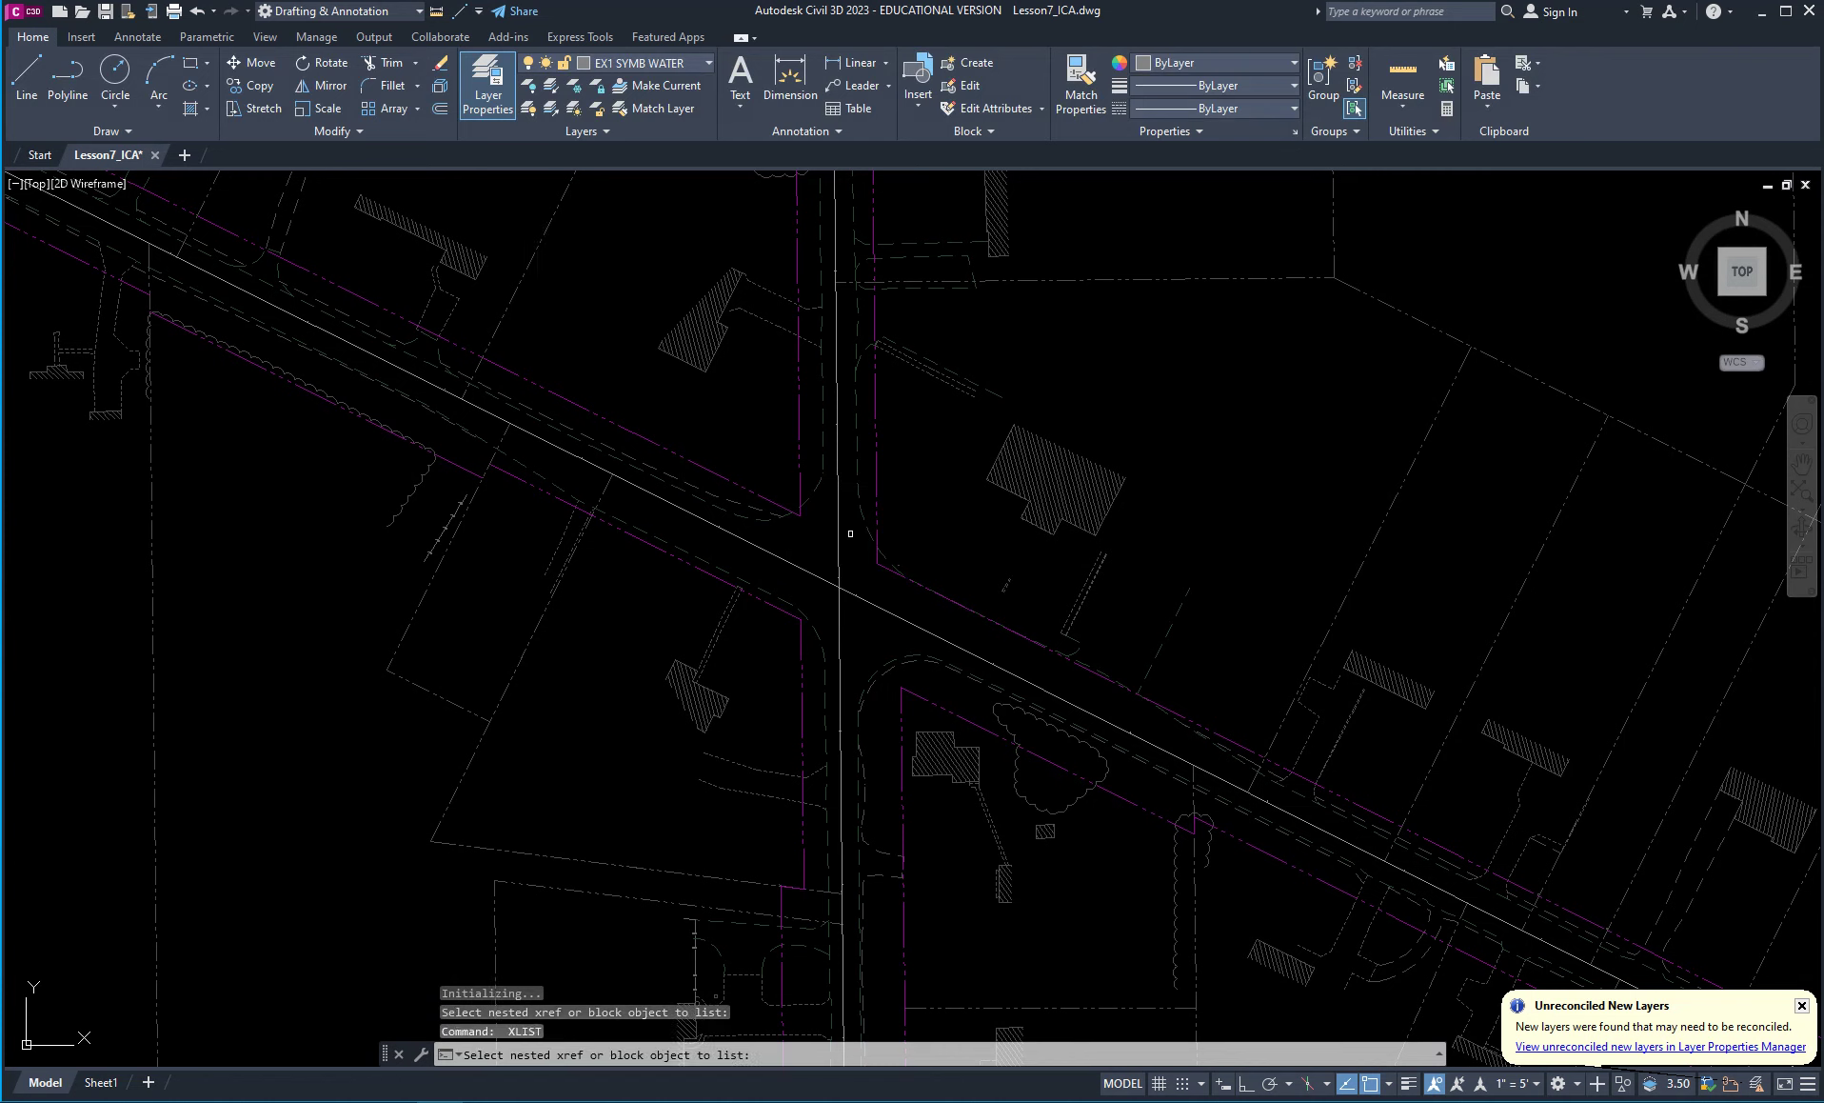
click(1071, 603)
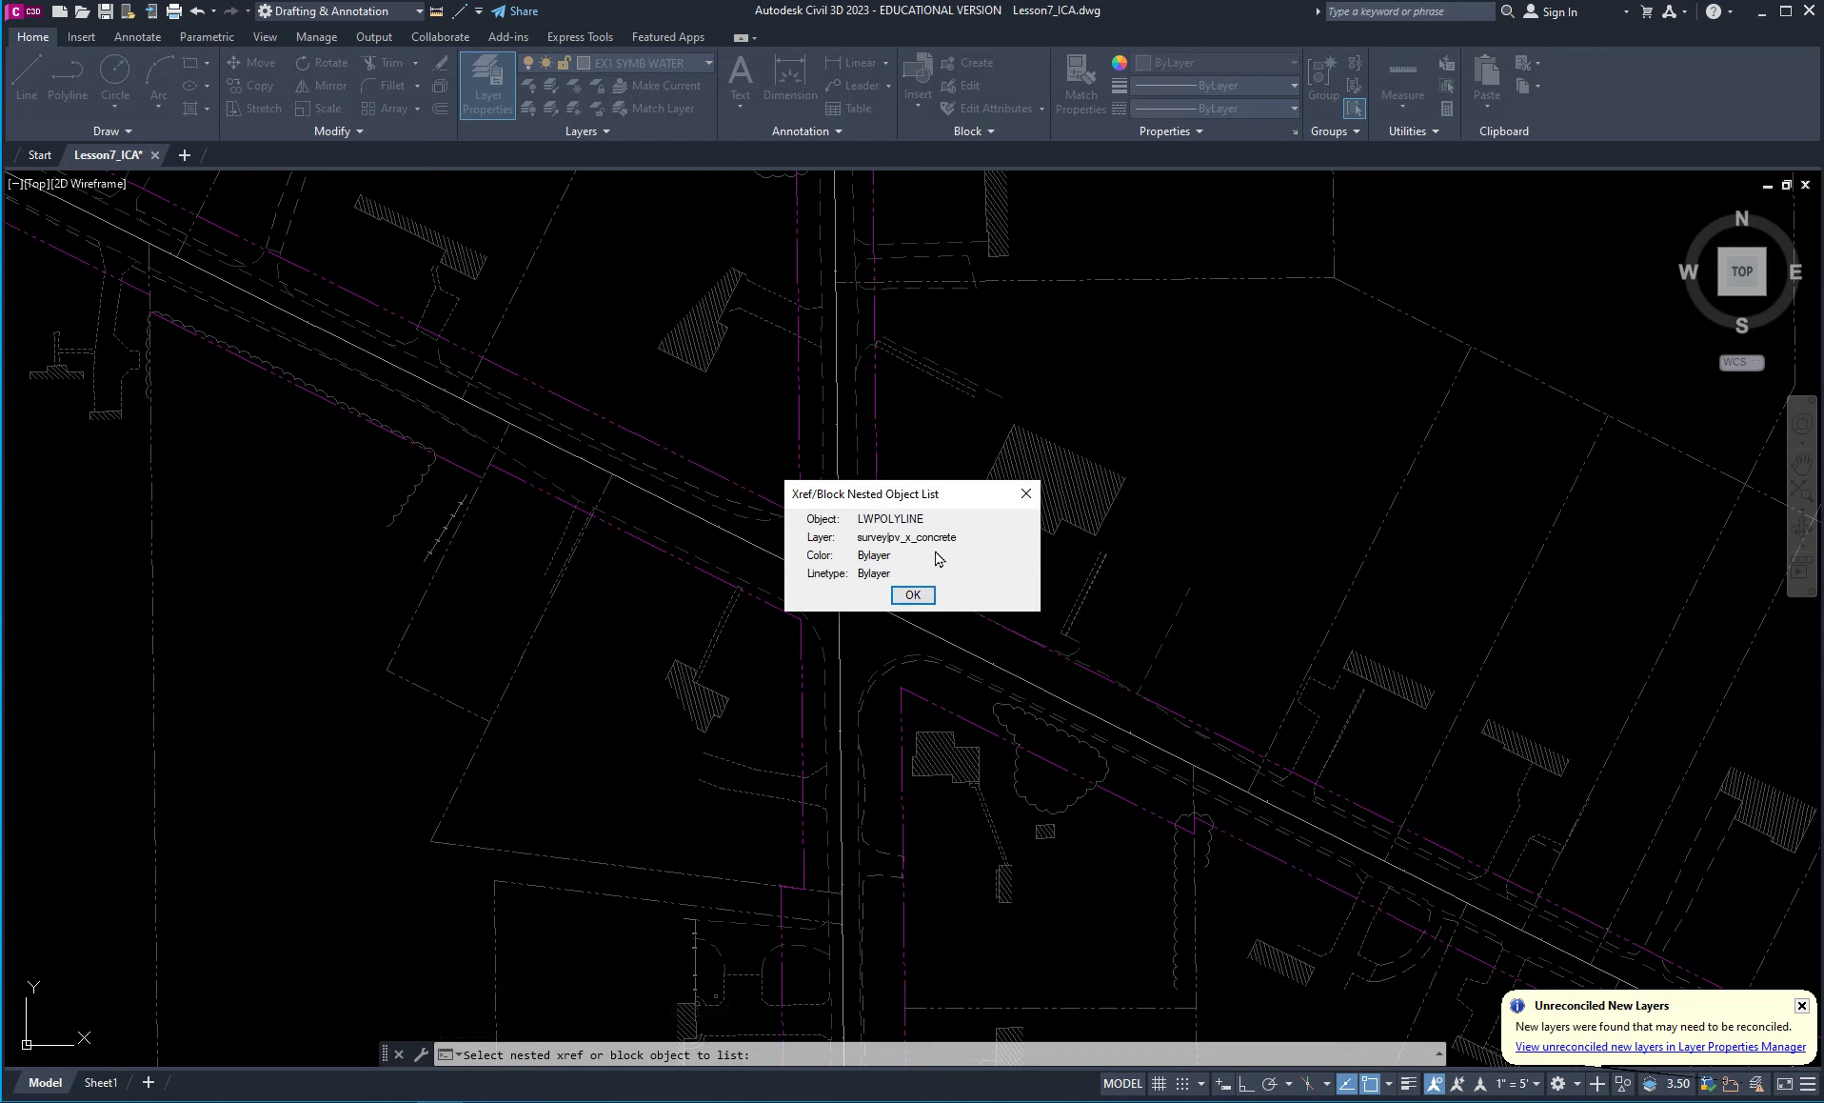
click(915, 596)
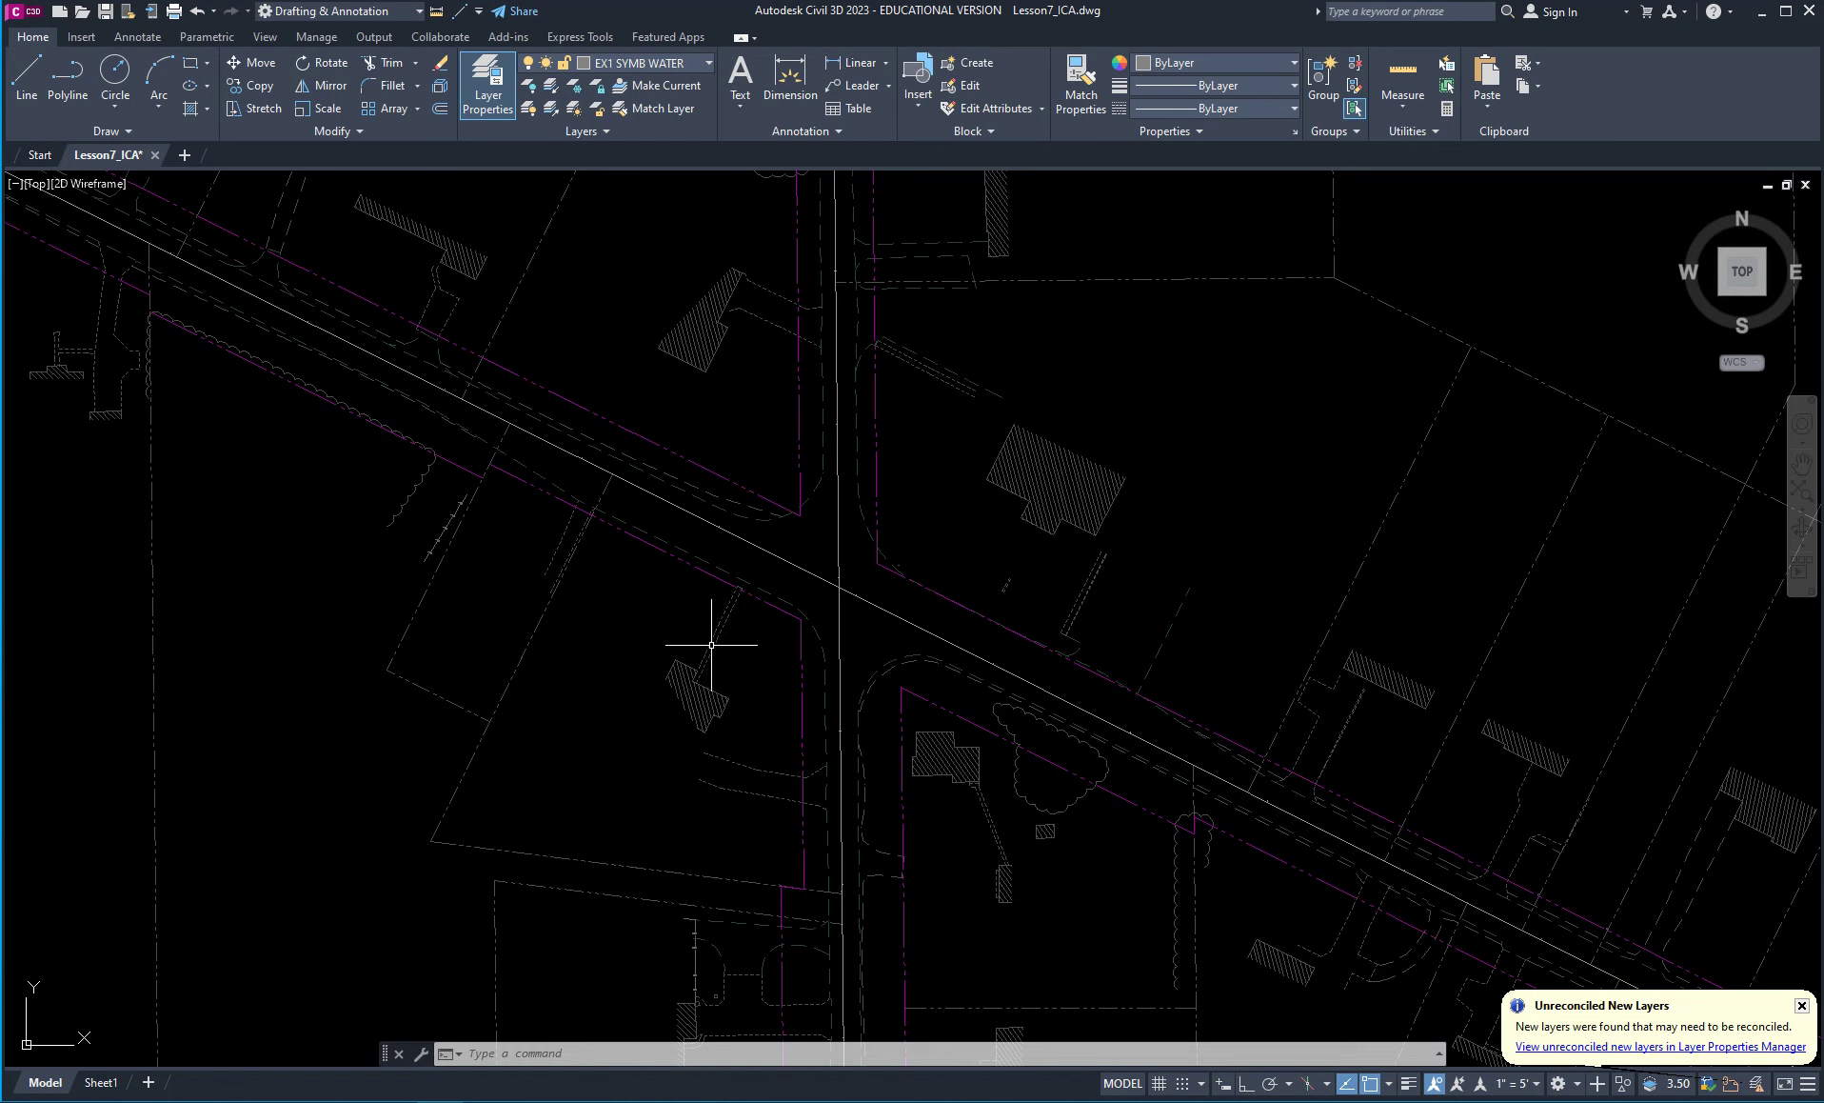
Examine the dashed pavement edges and road centerlines of the survey reference around the intersection.
scroll(712, 639, down, 5)
scroll(789, 651, up, 4)
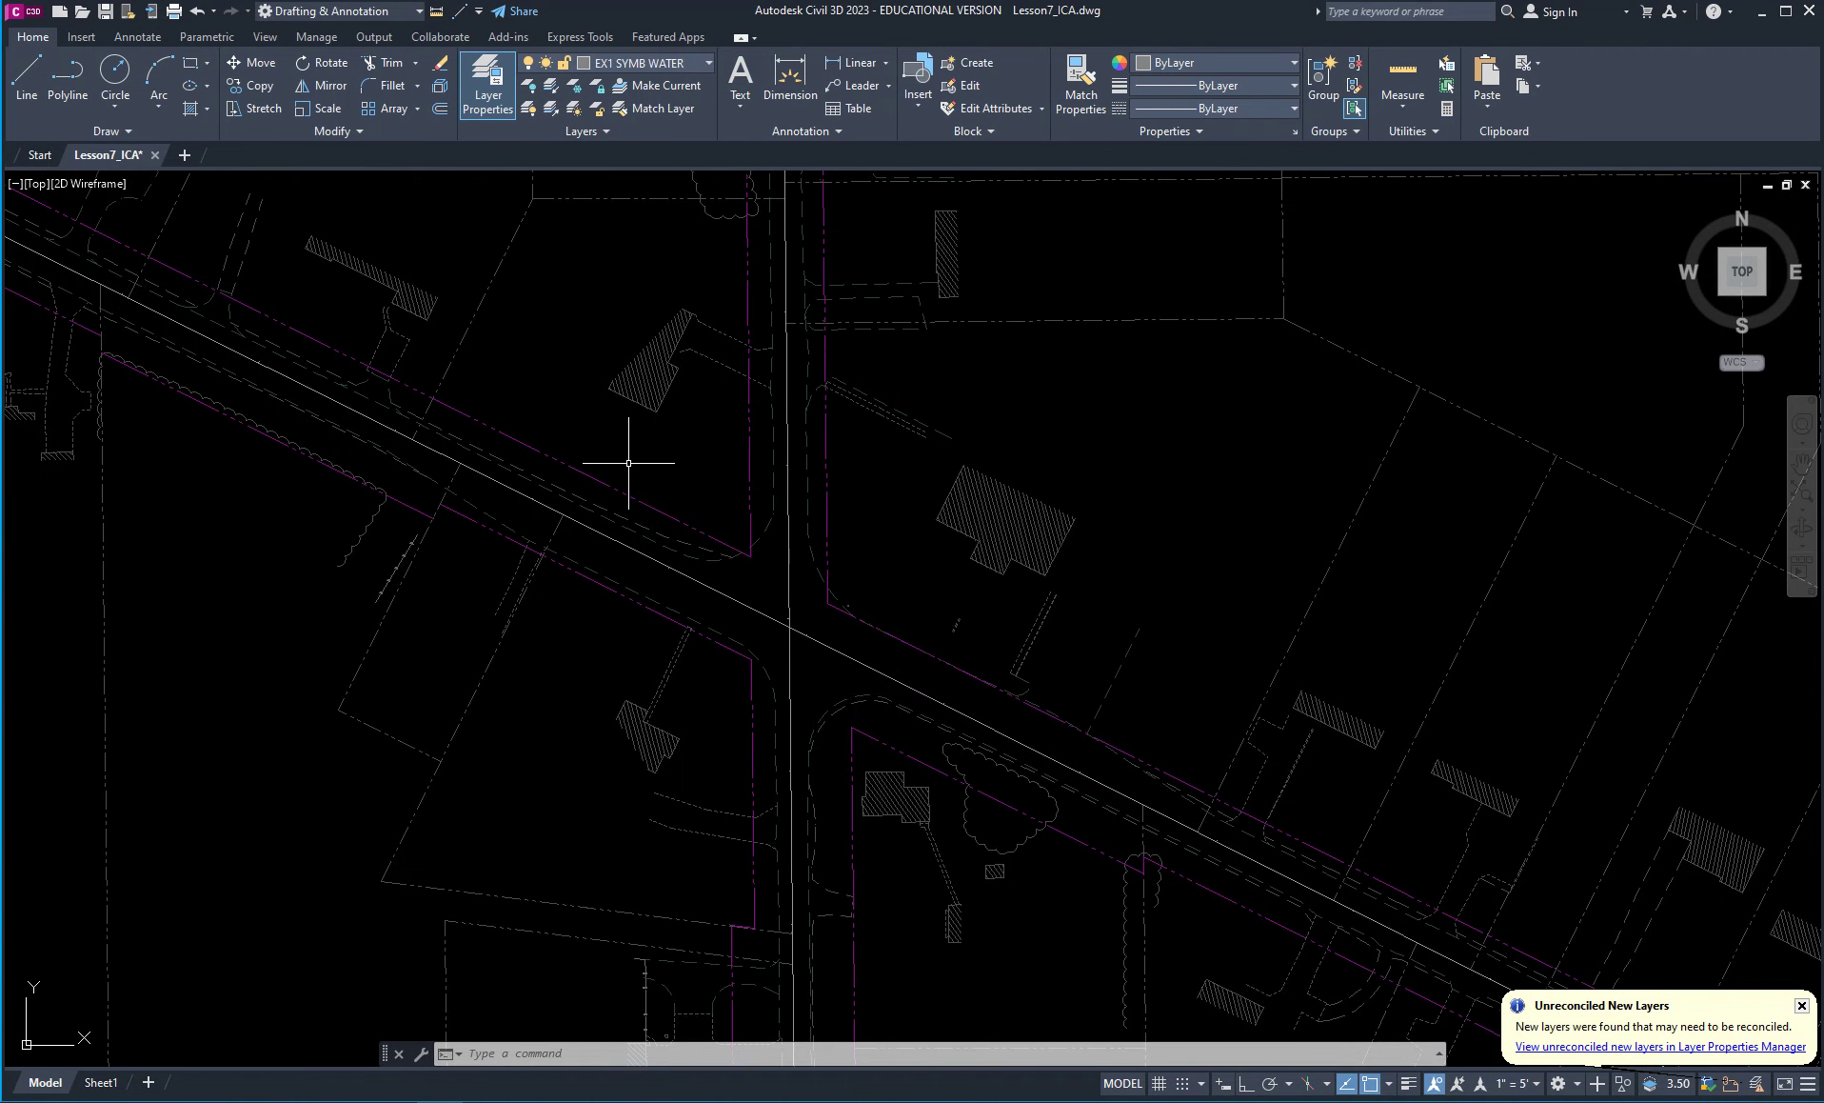
key(Escape)
key(Escape)
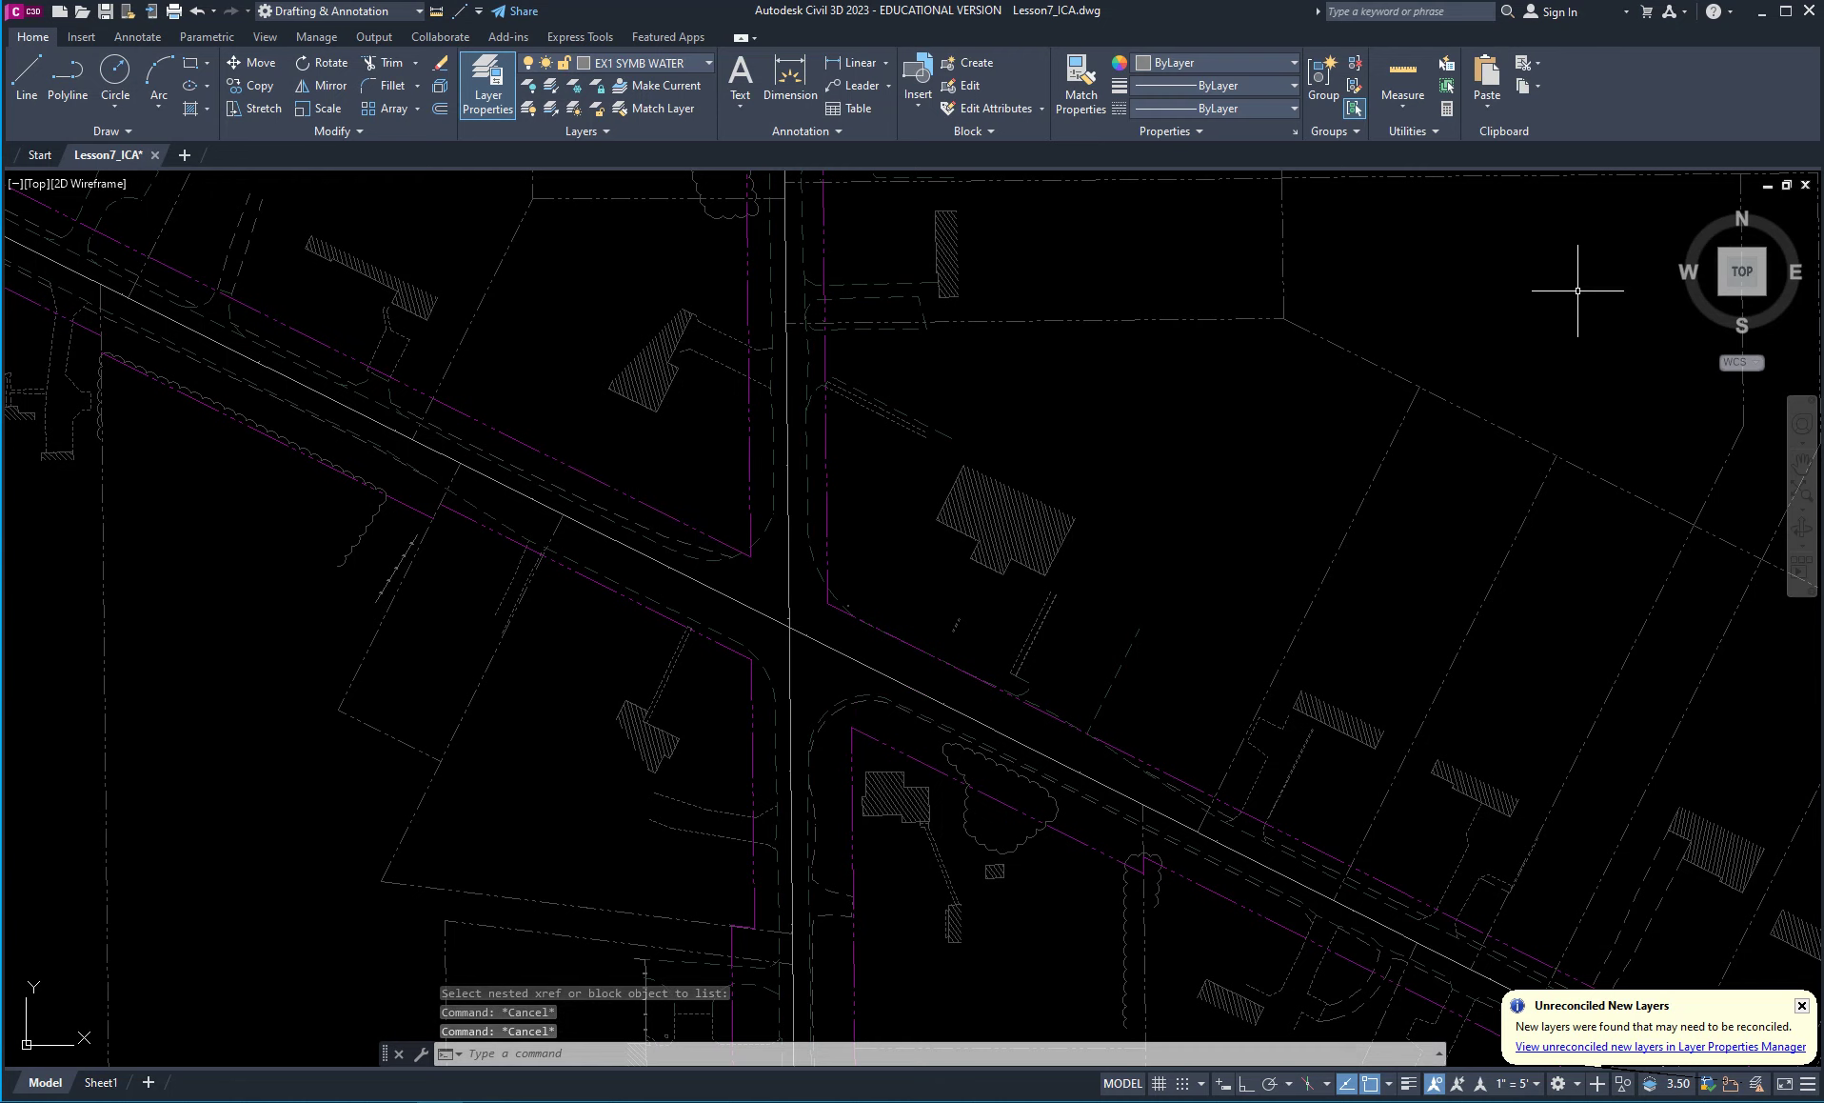
mouse_move(1741, 271)
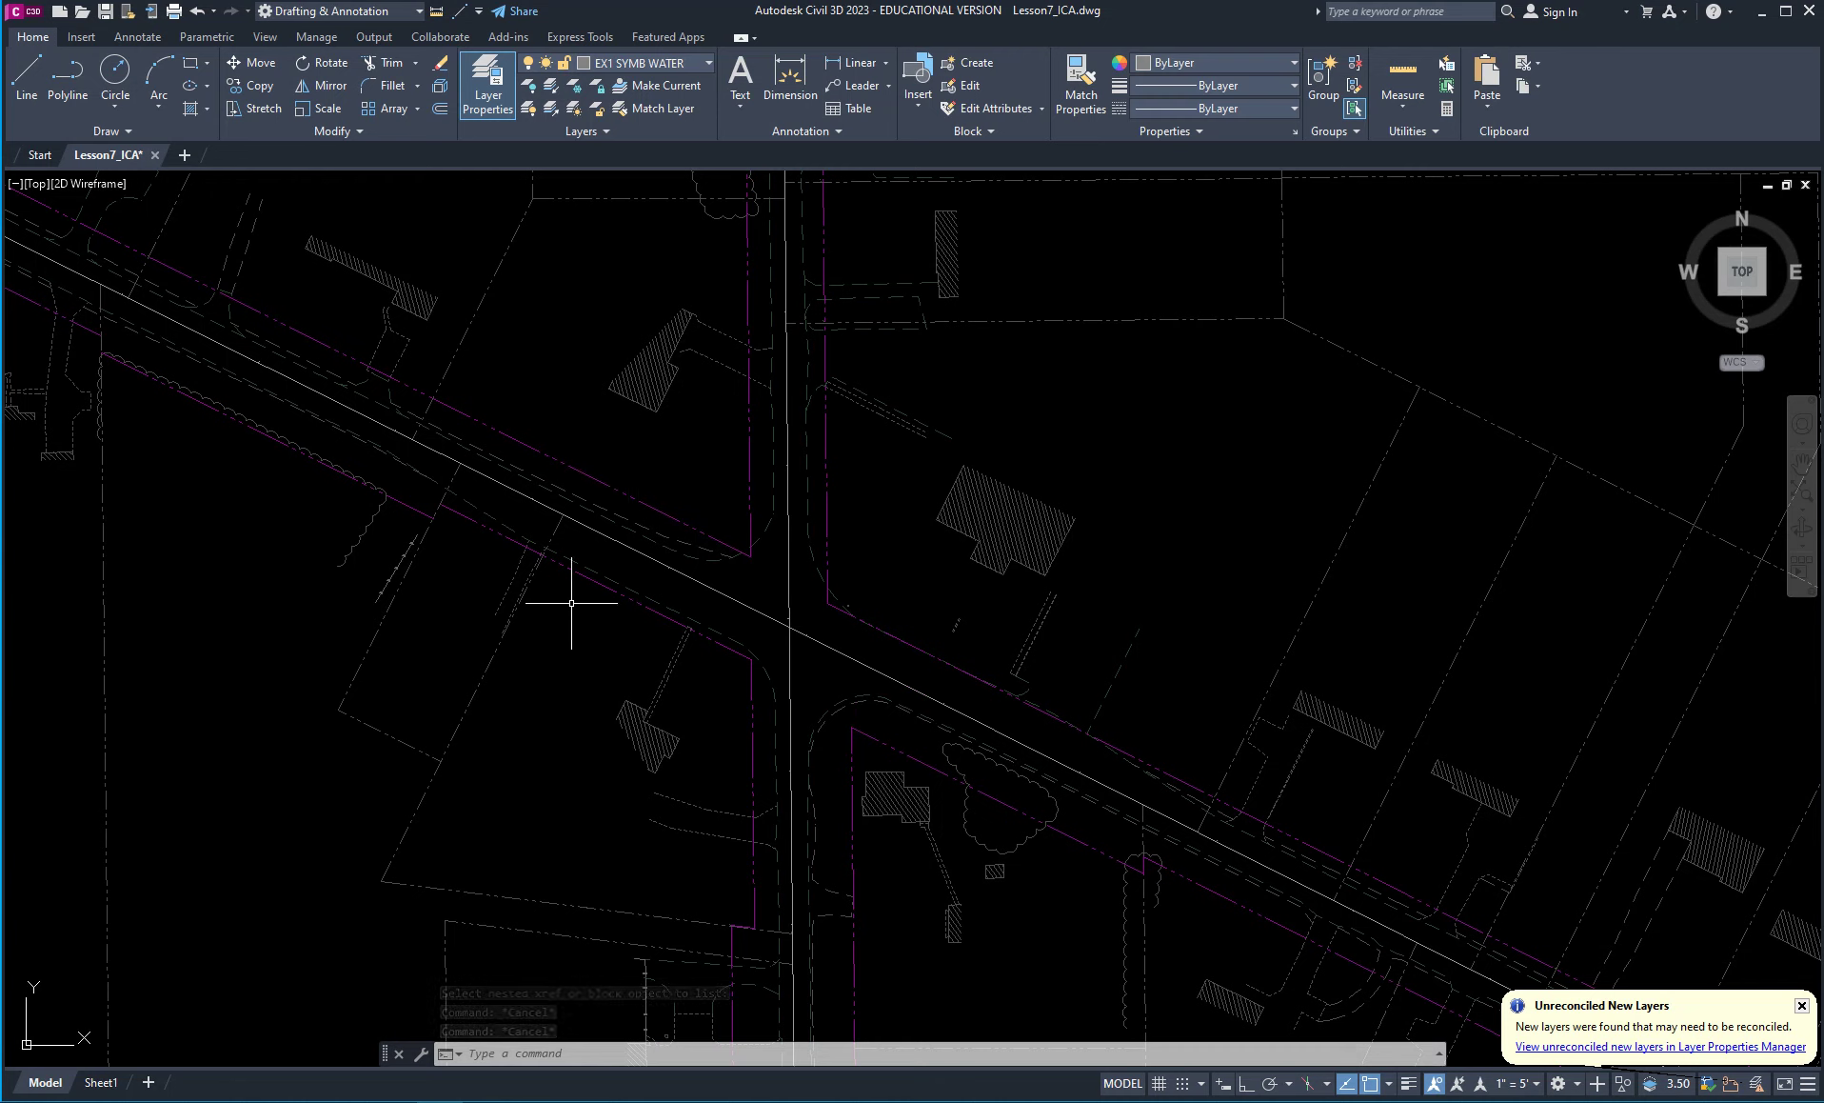
key(Escape)
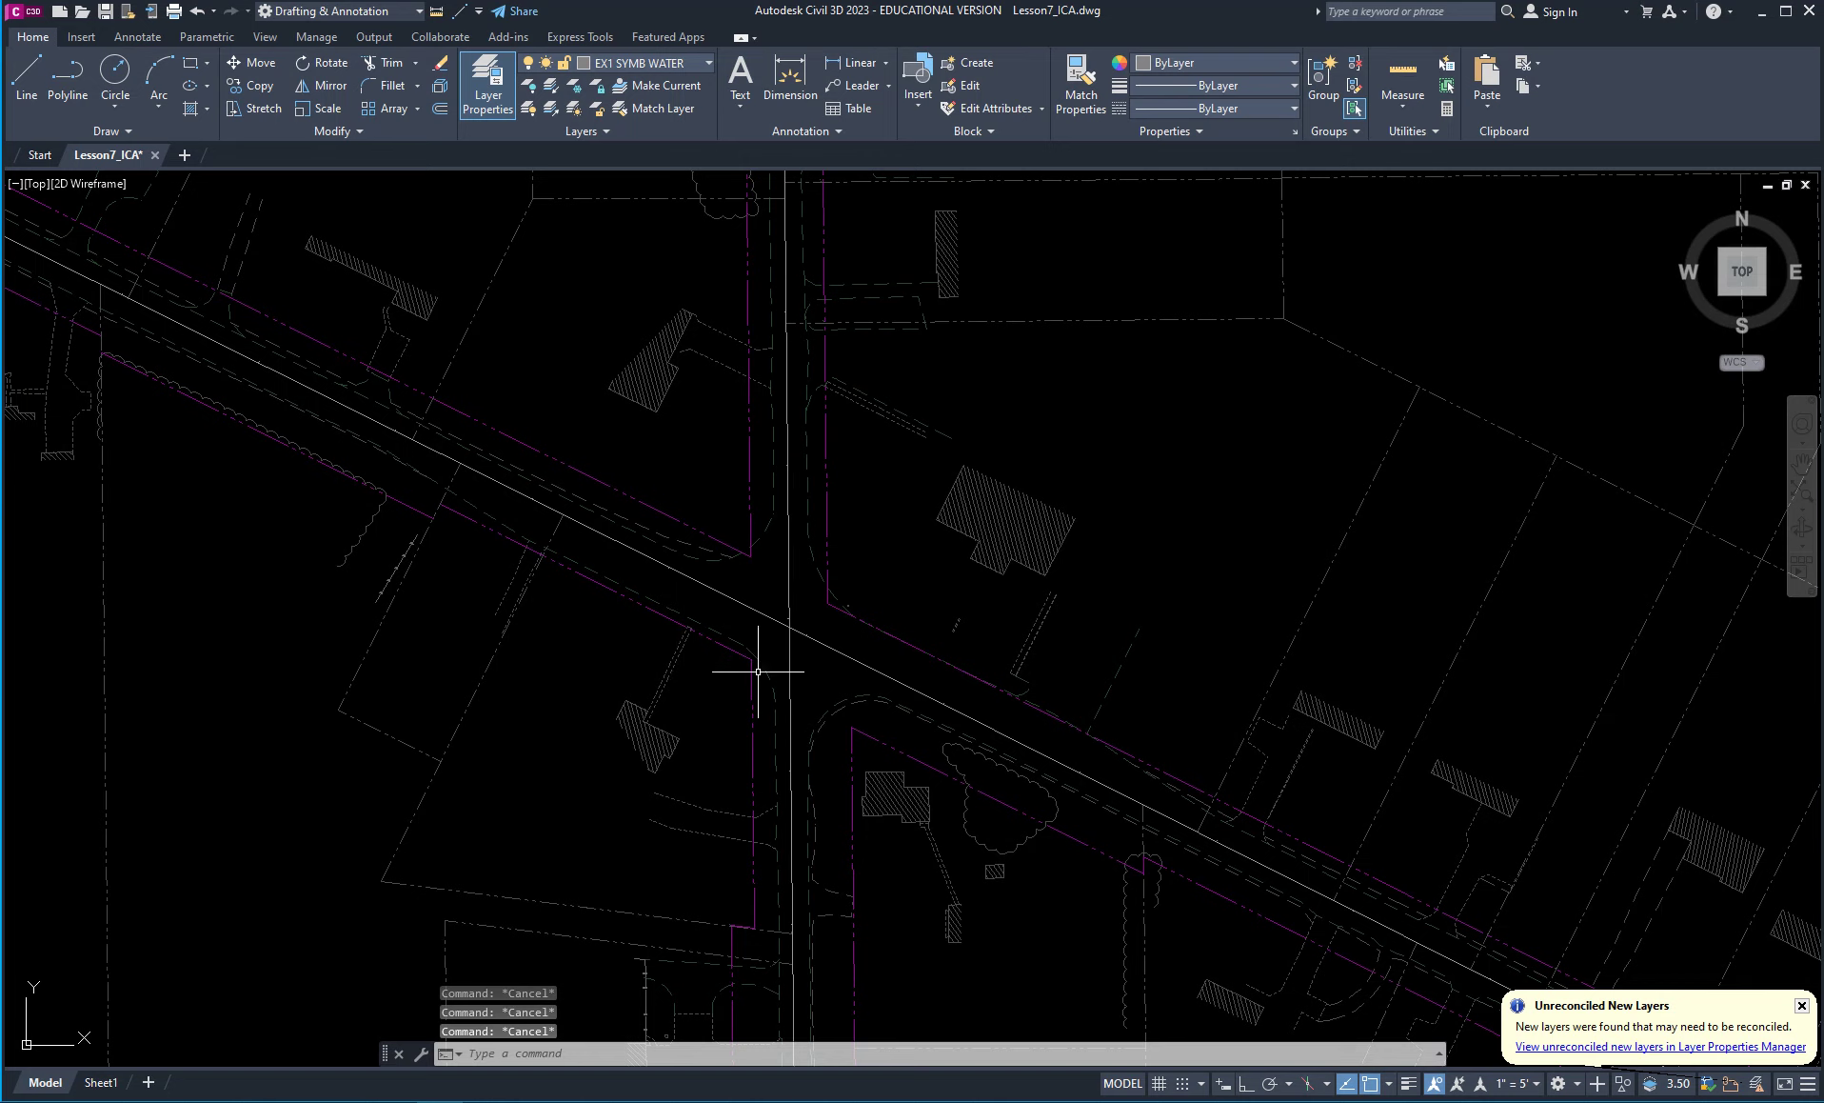
scroll(757, 664, up, 8)
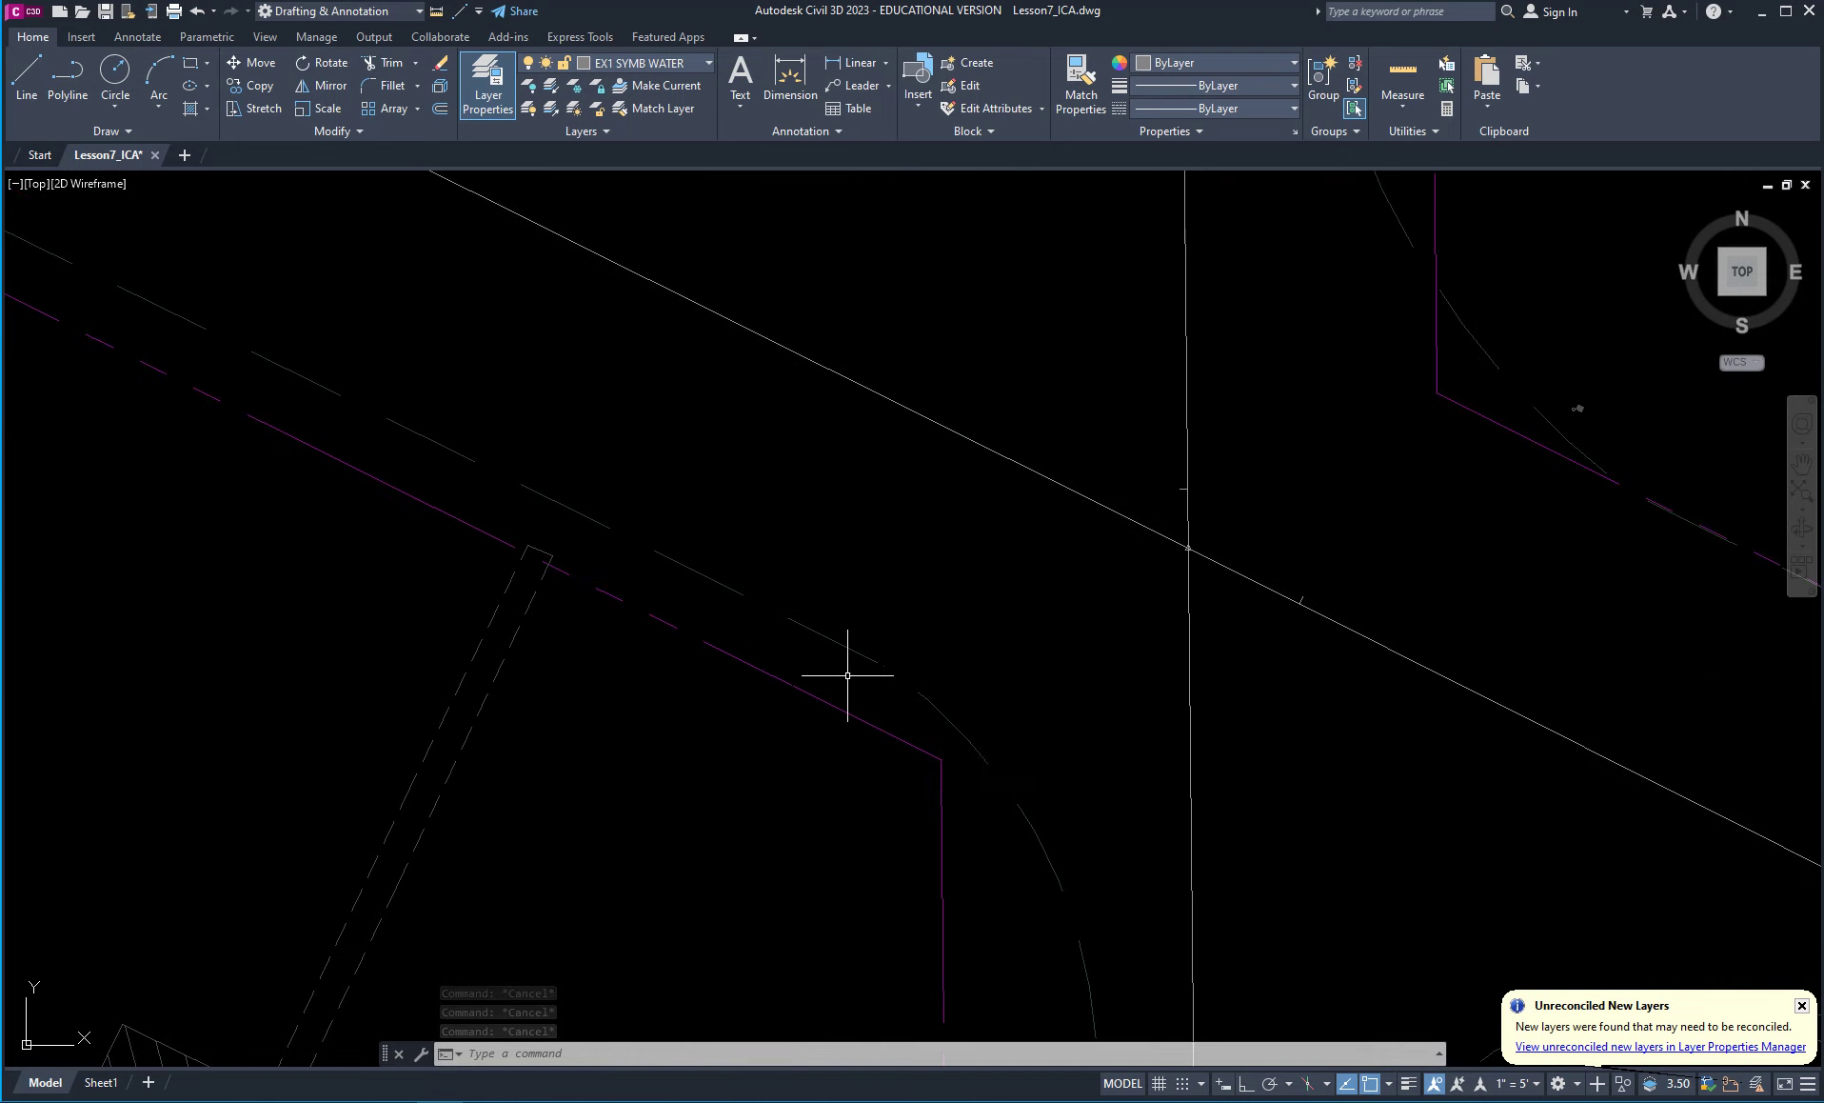
scroll(1022, 838, down, 2)
scroll(1022, 838, down, 4)
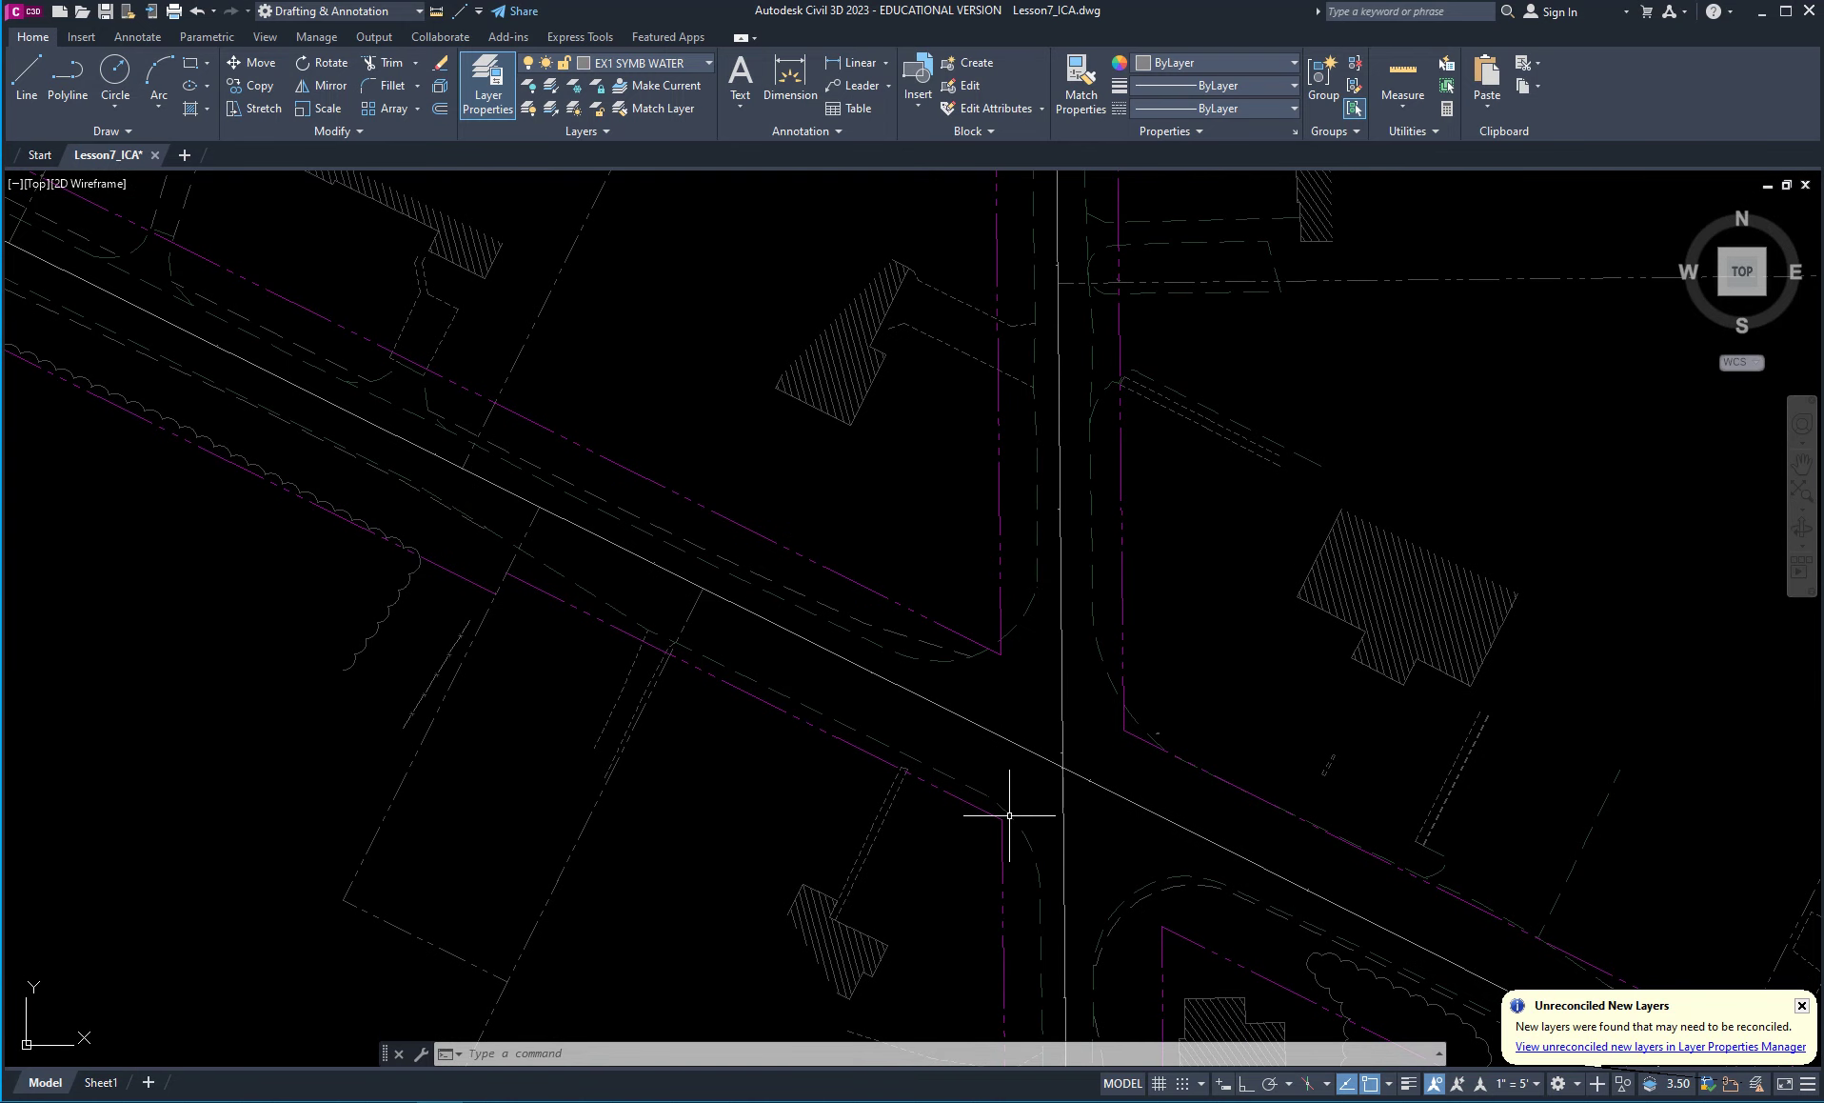
middle_drag(971, 781, 672, 691)
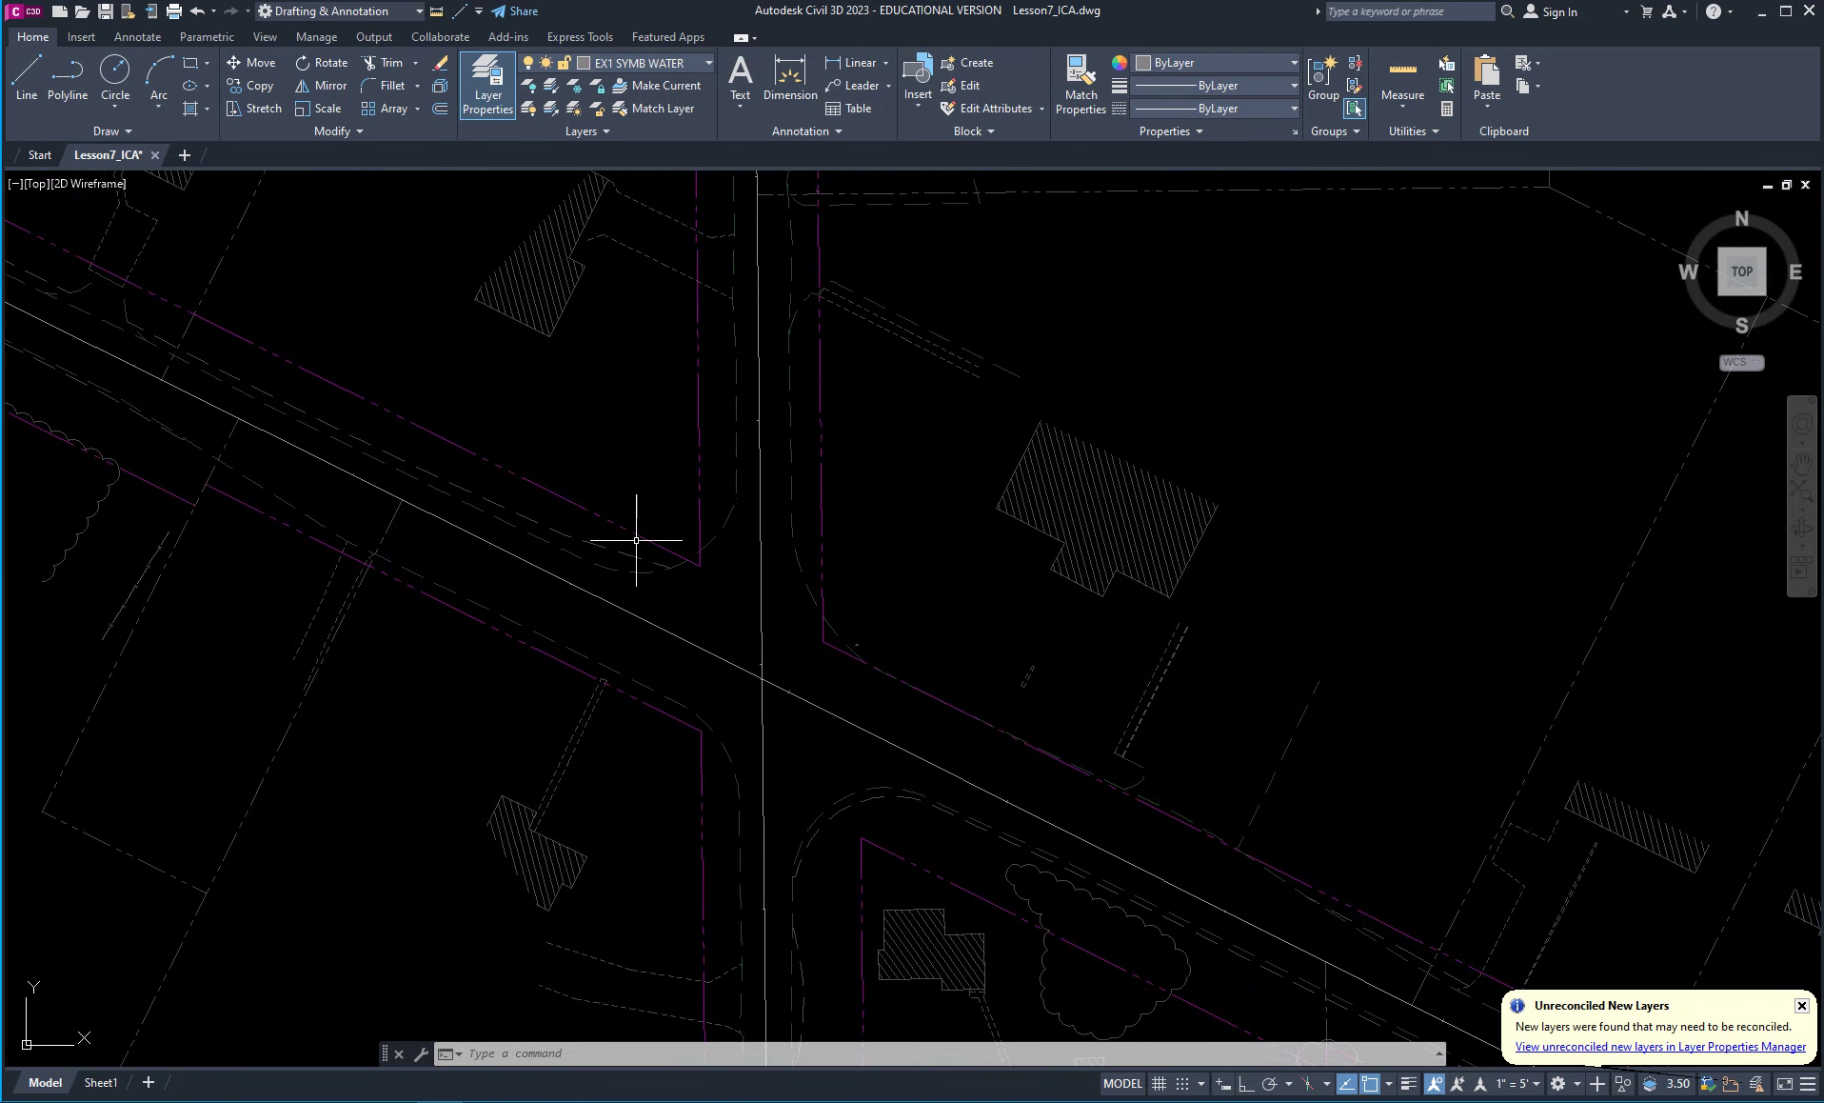
scroll(603, 733, down, 2)
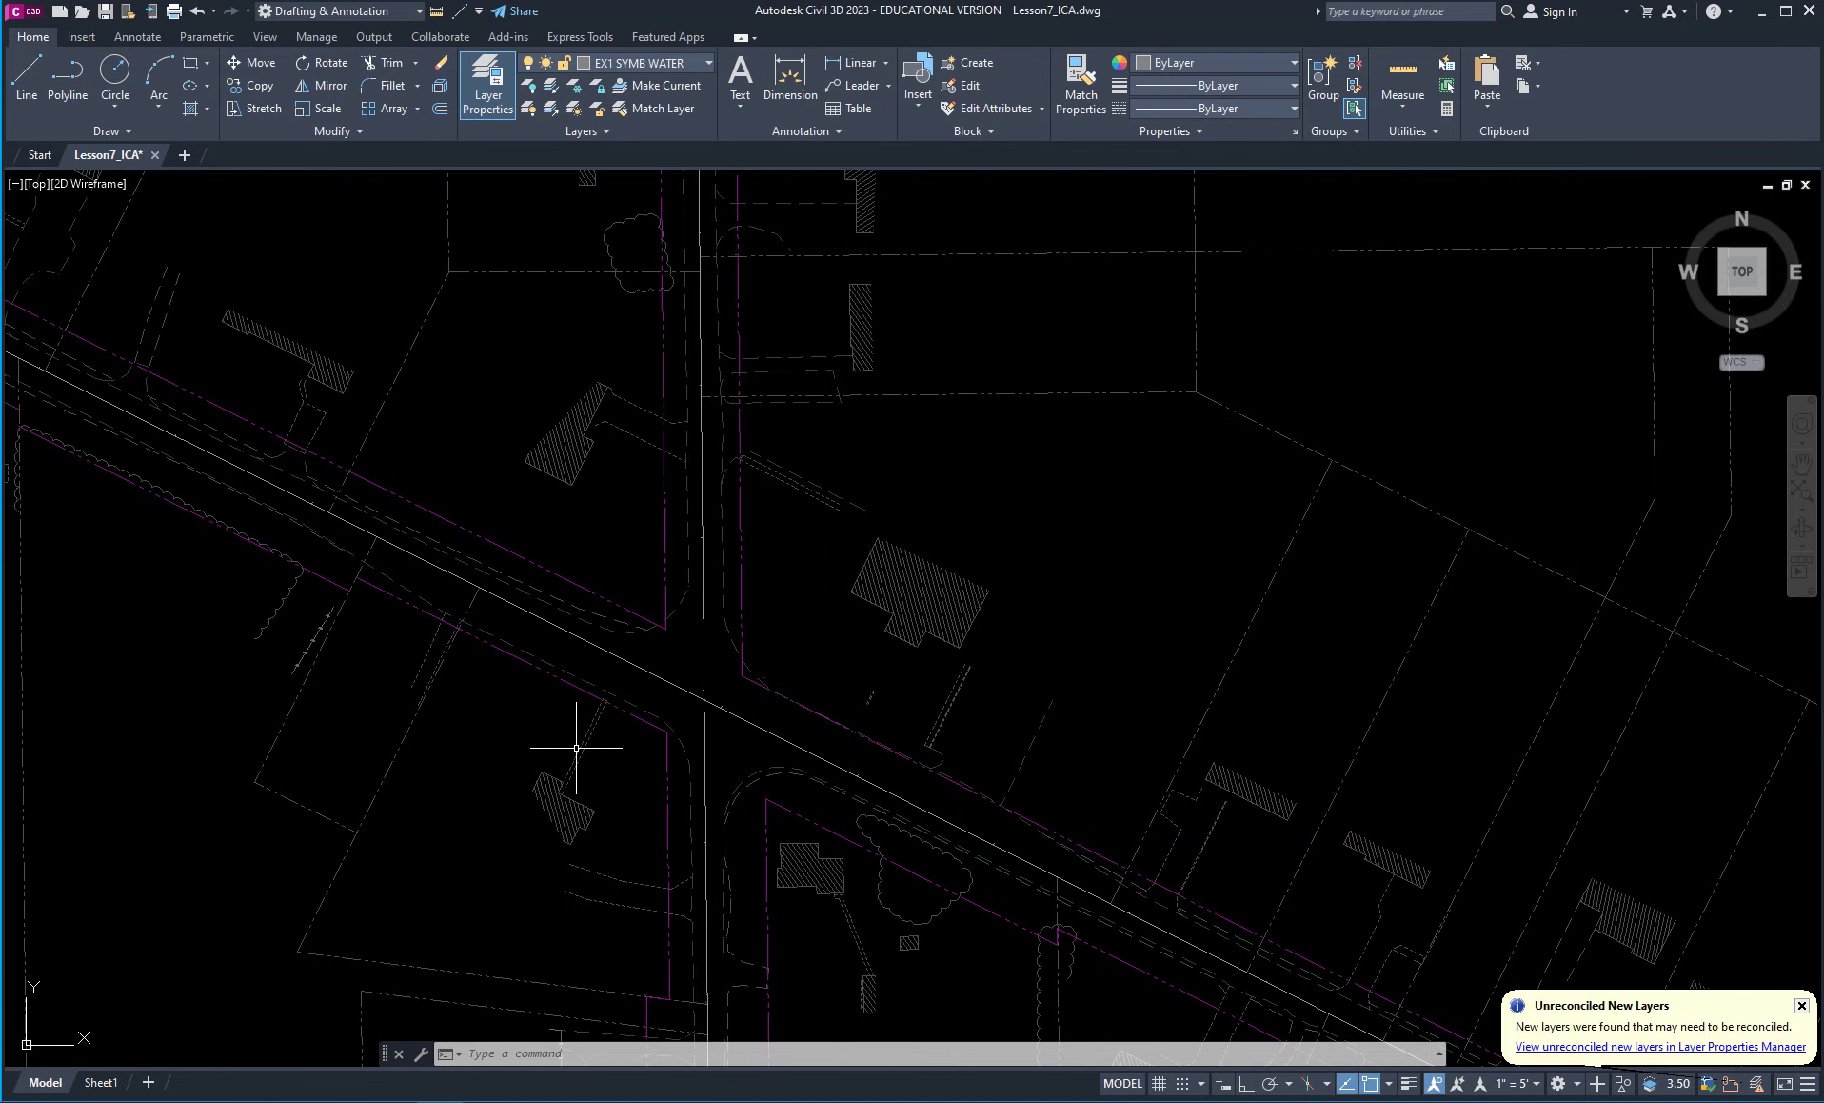
scroll(667, 870, down, 2)
mouse_move(683, 876)
middle_down()
mouse_move(676, 659)
mouse_move(756, 770)
middle_up()
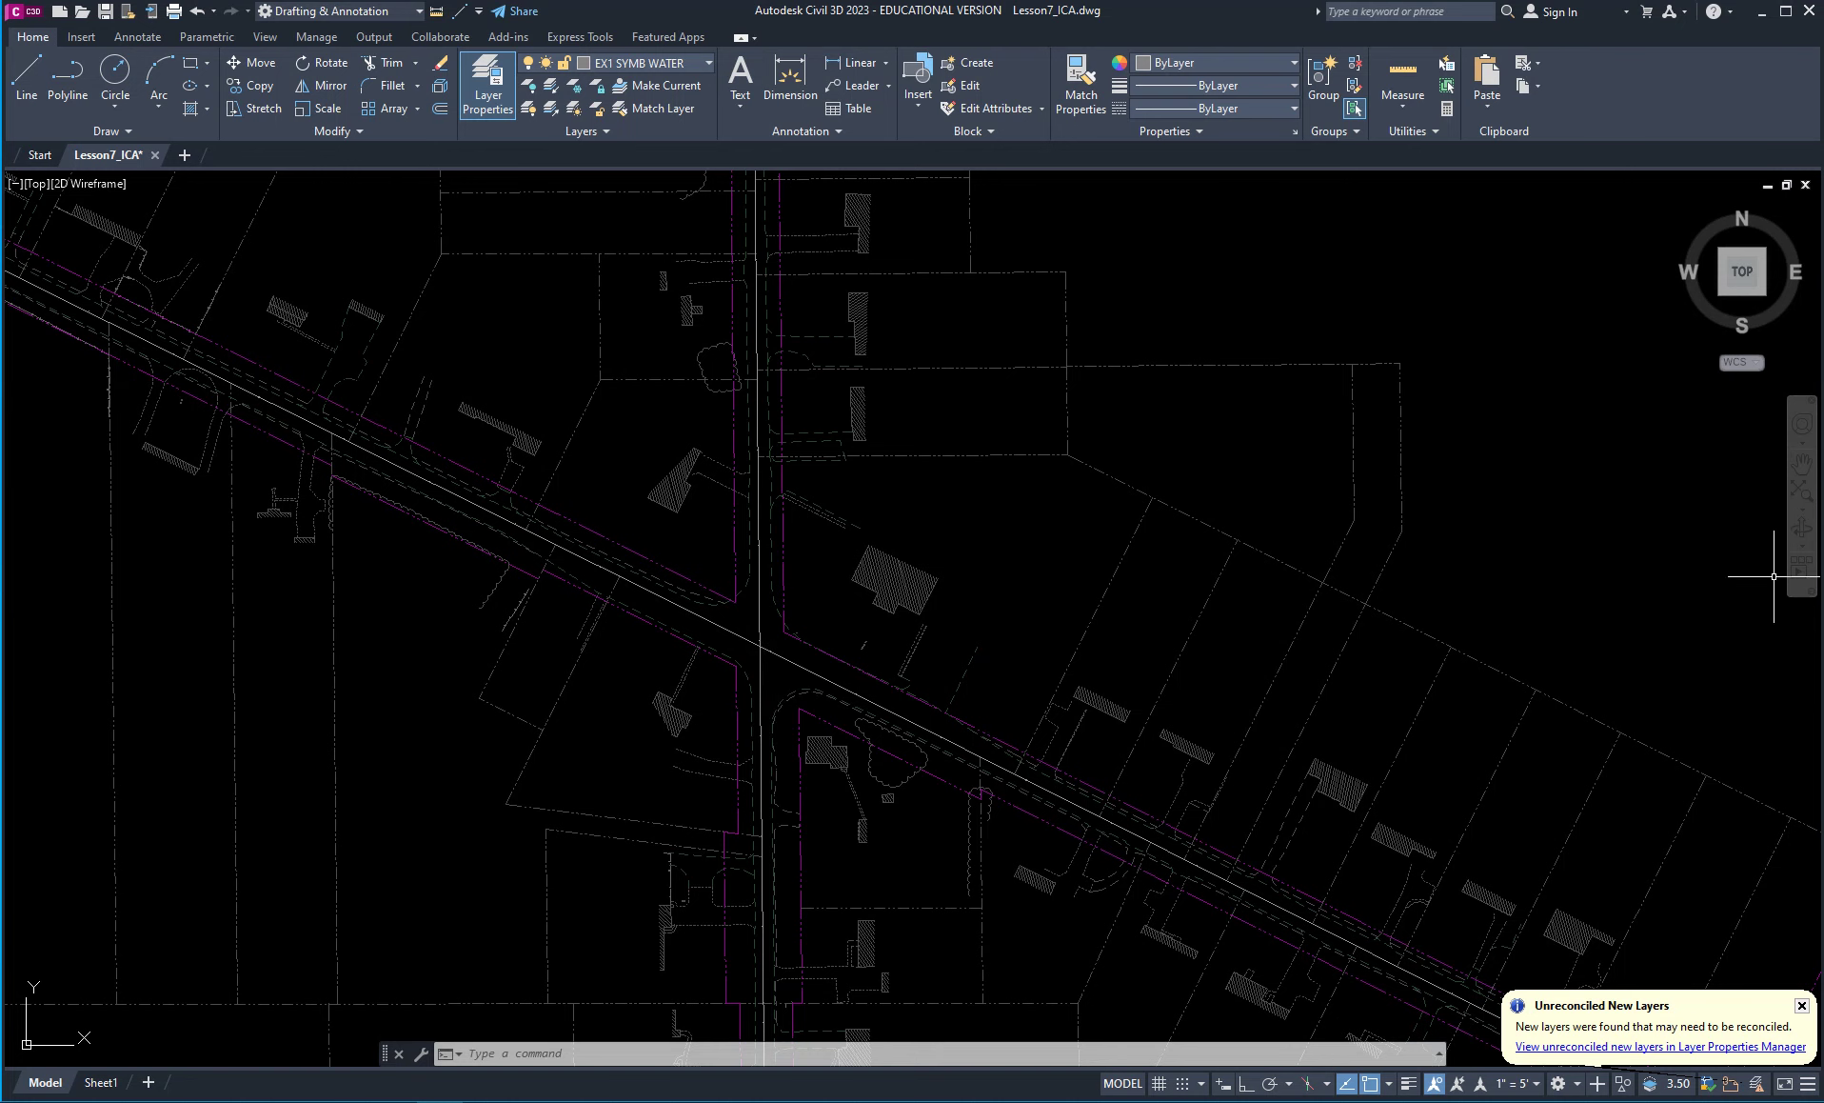
Create a new layer named EOP and set its color to green.
drag(1797, 318, 554, 509)
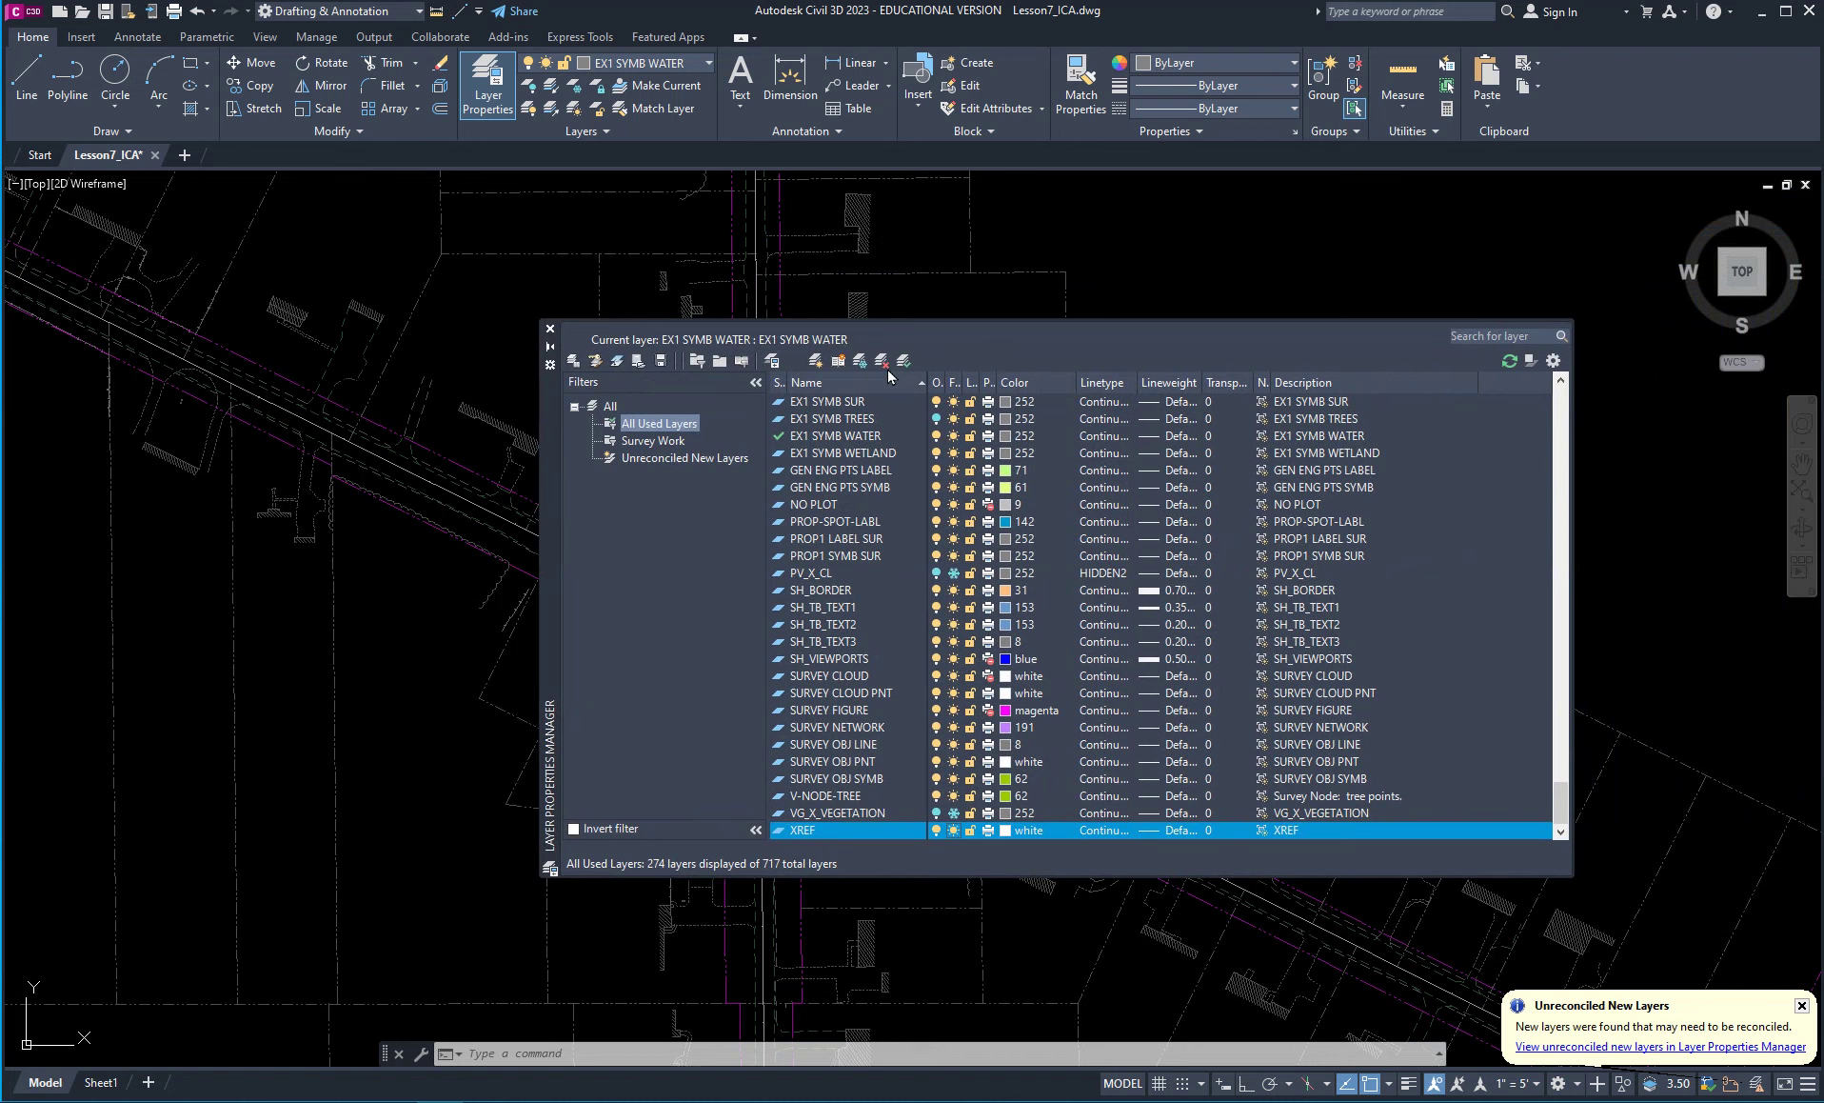
click(816, 362)
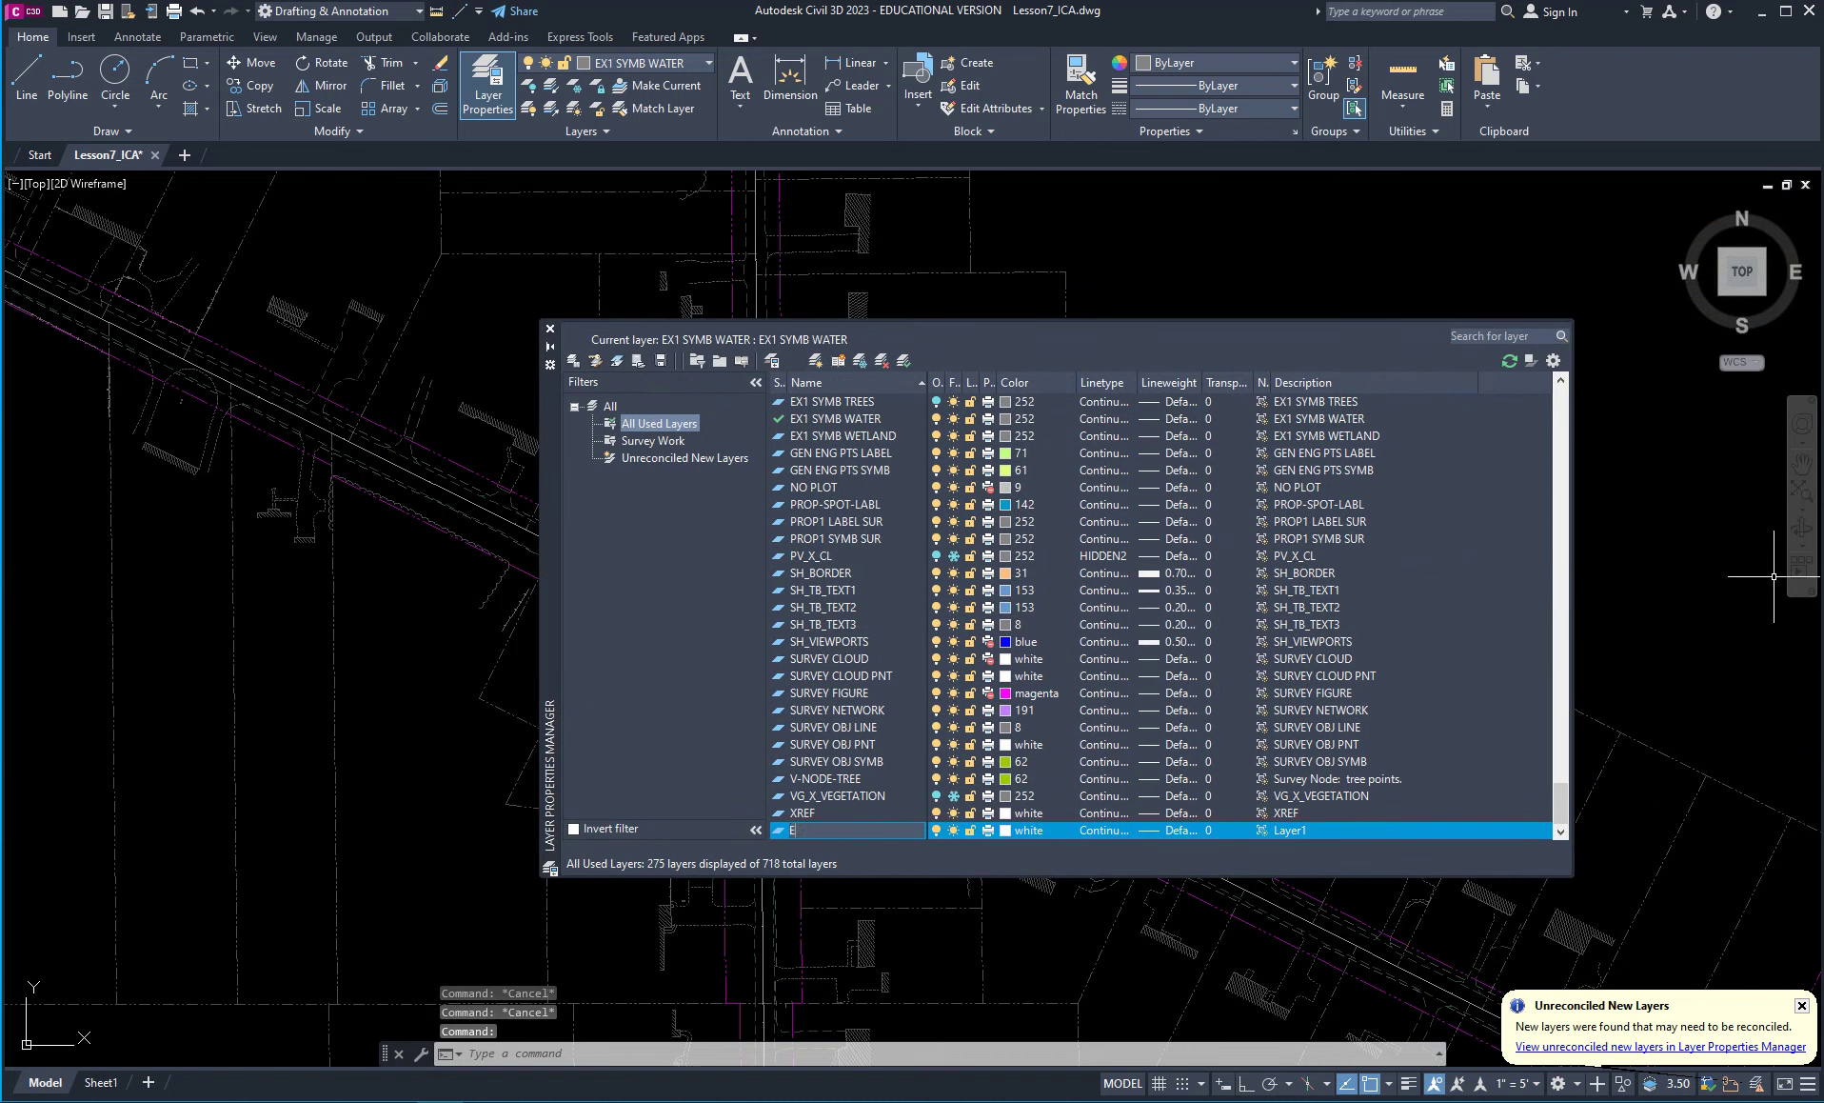
click(1008, 829)
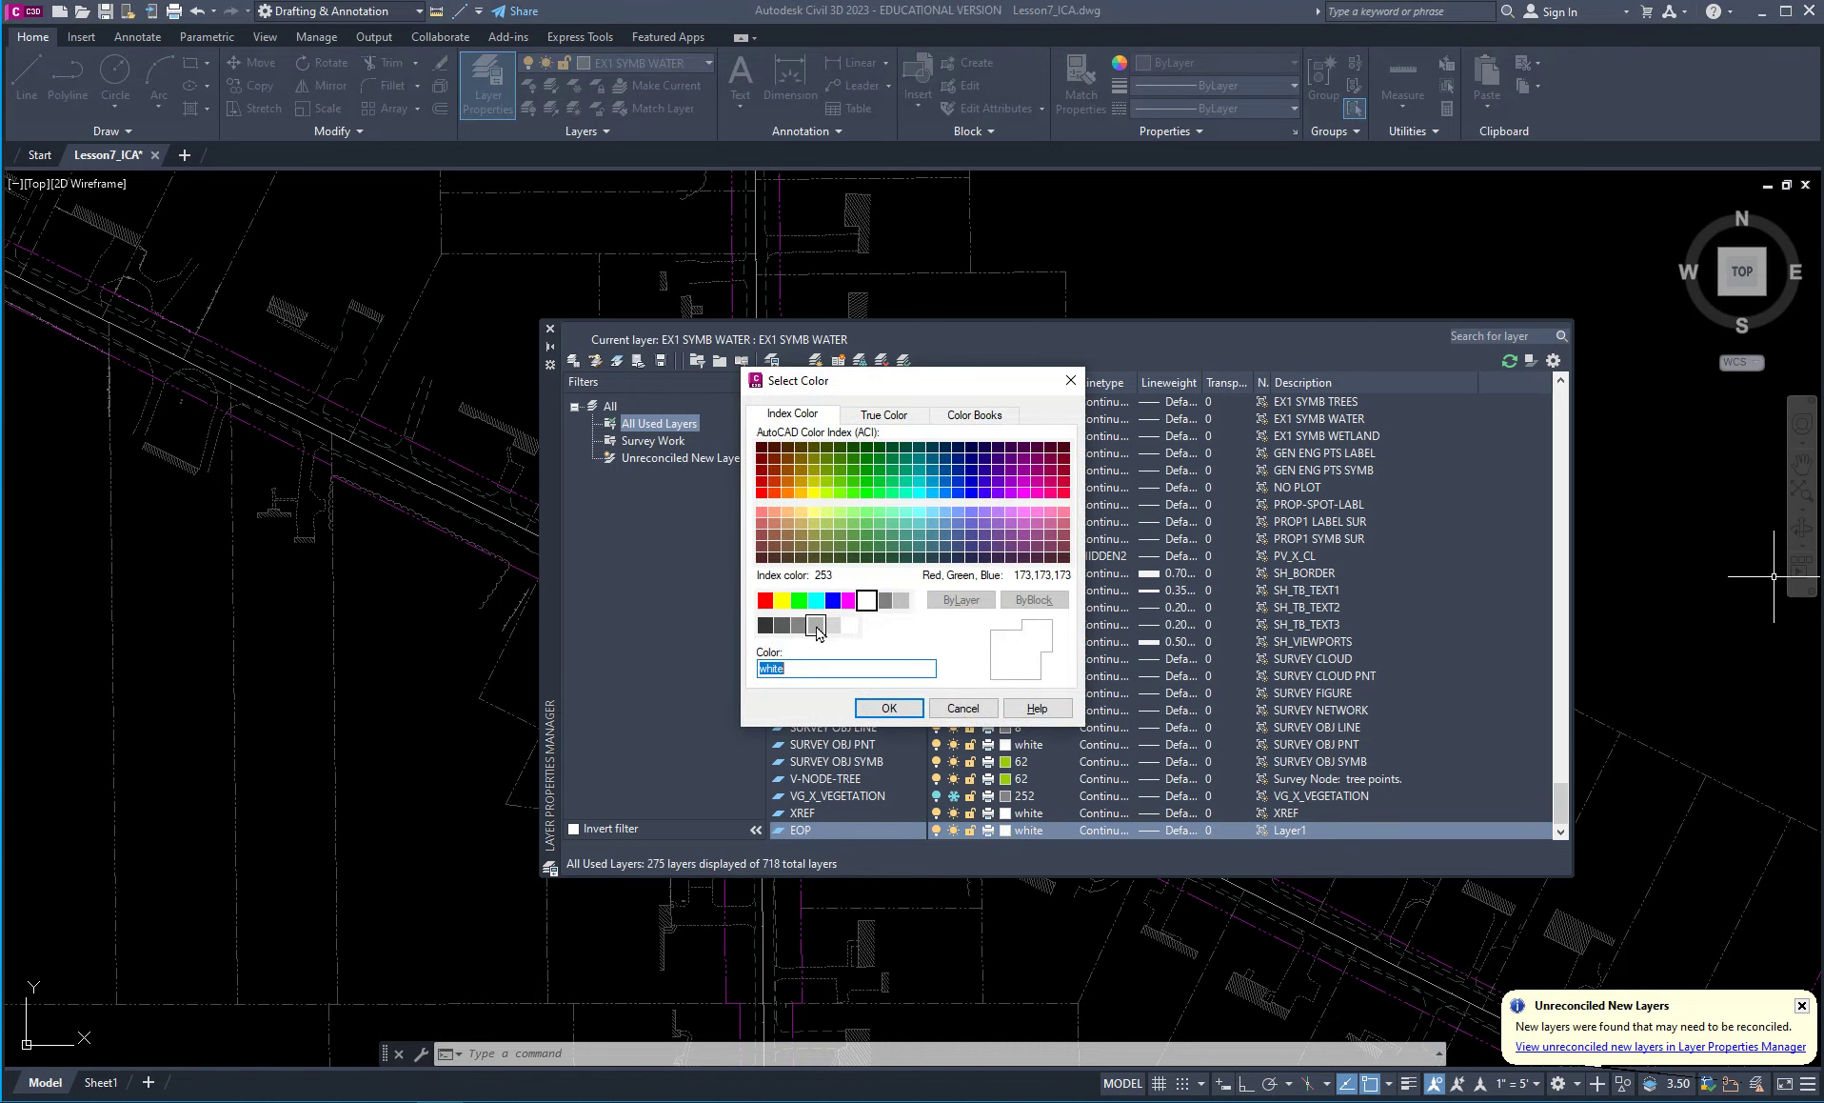
click(800, 600)
click(888, 707)
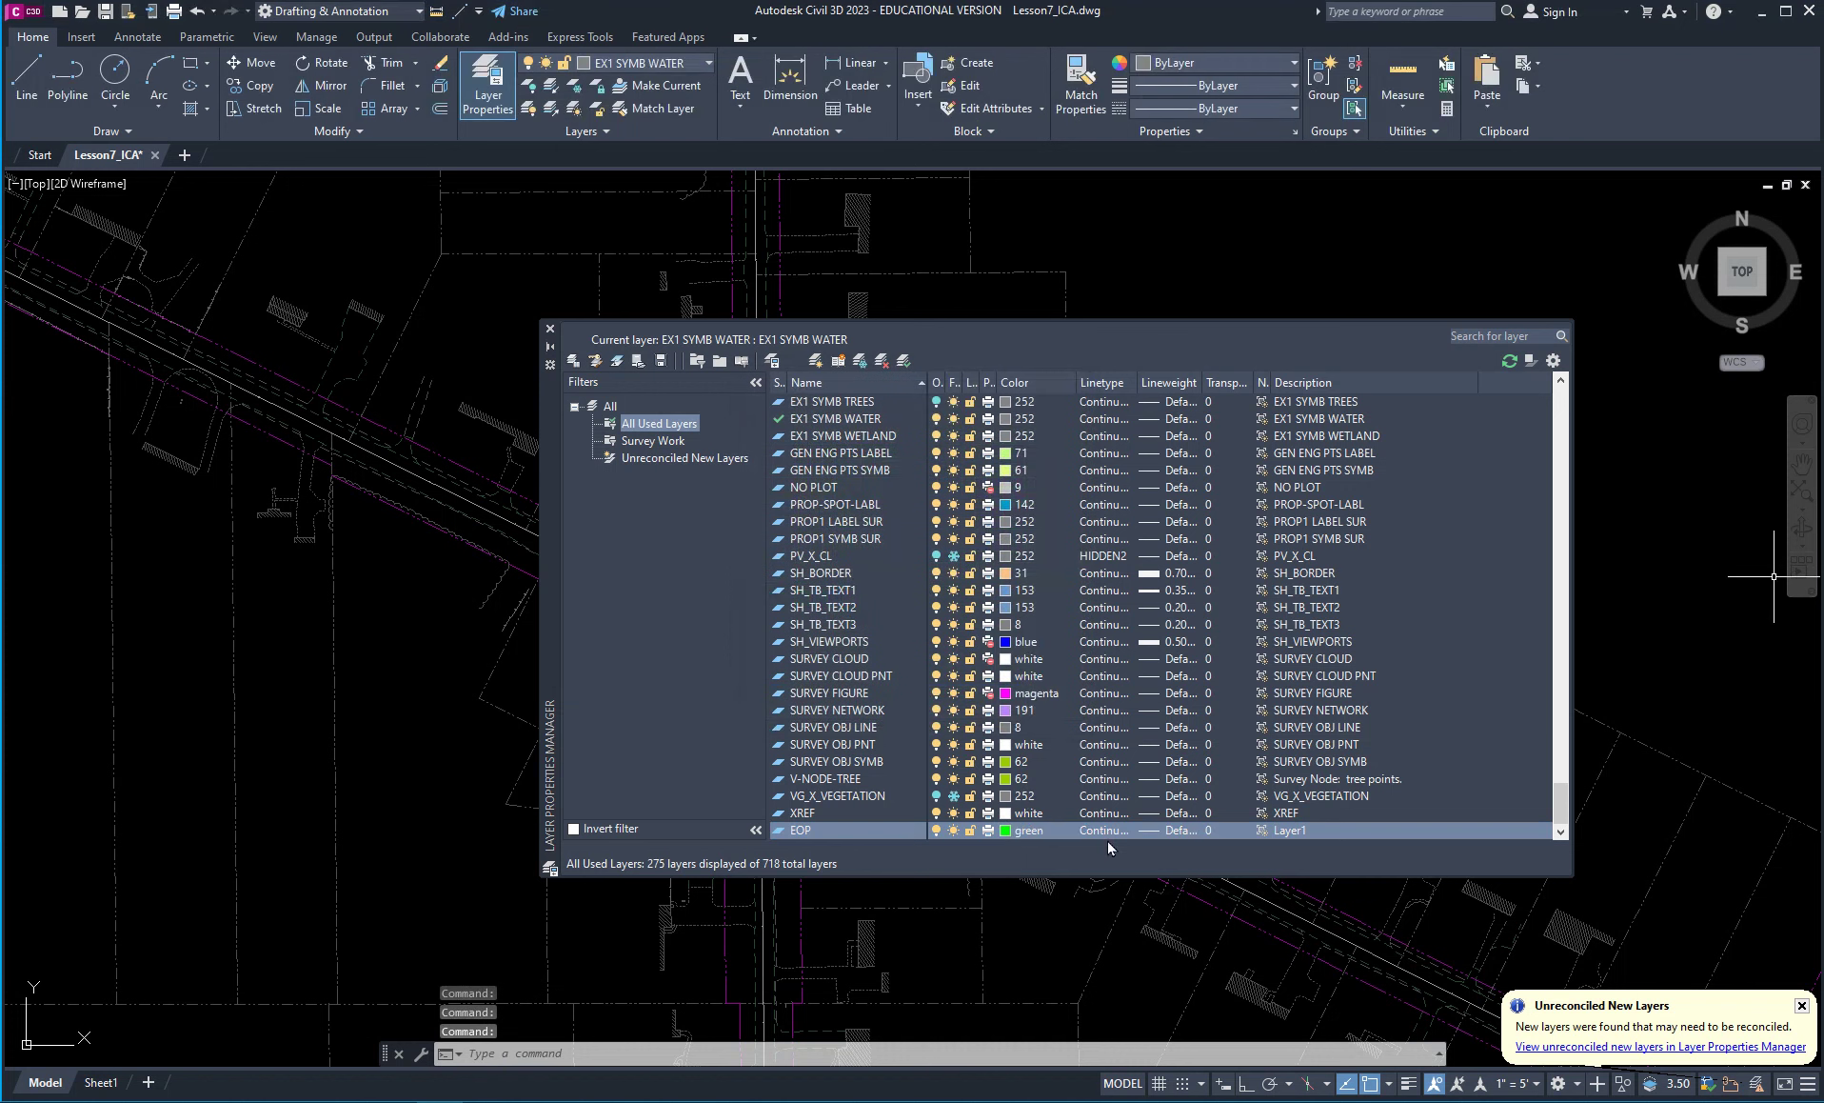
Set the EOP layer's lineweight to 0.30 mm and make it the current layer.
click(1174, 834)
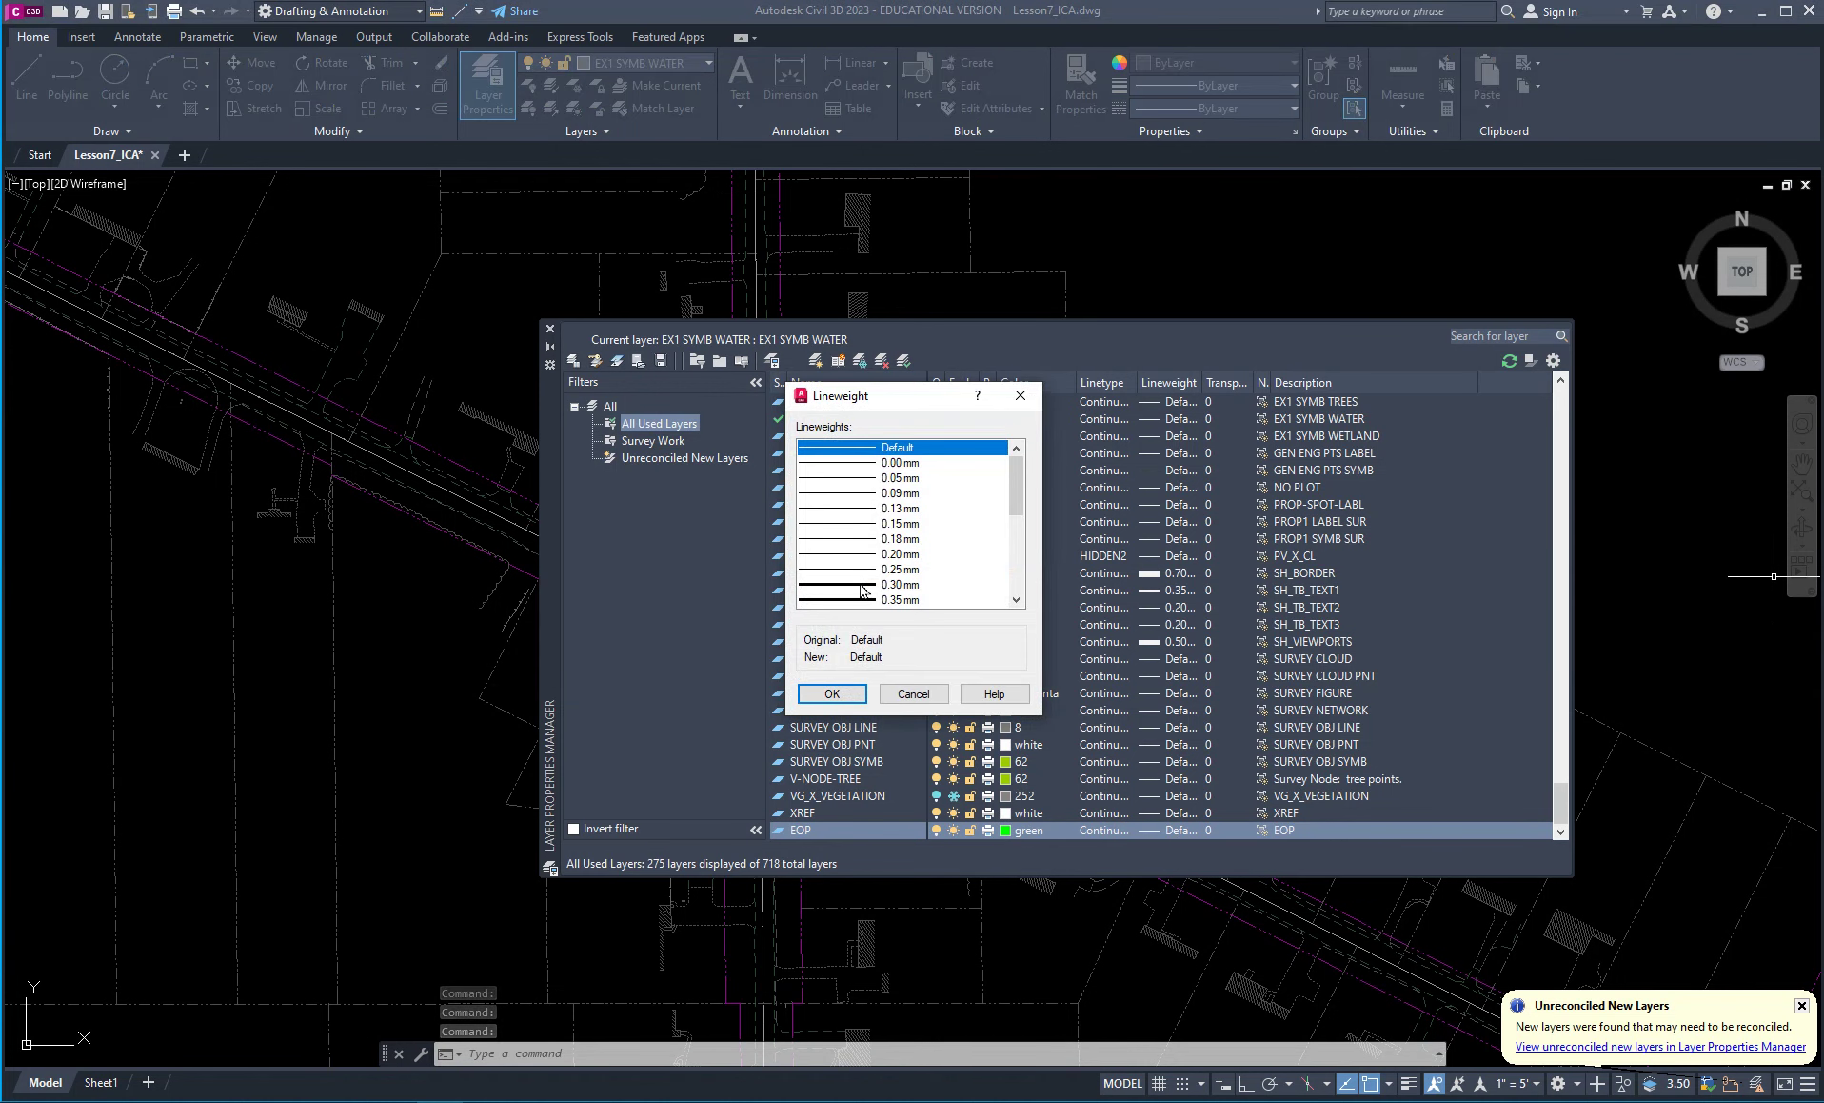
click(895, 584)
click(831, 695)
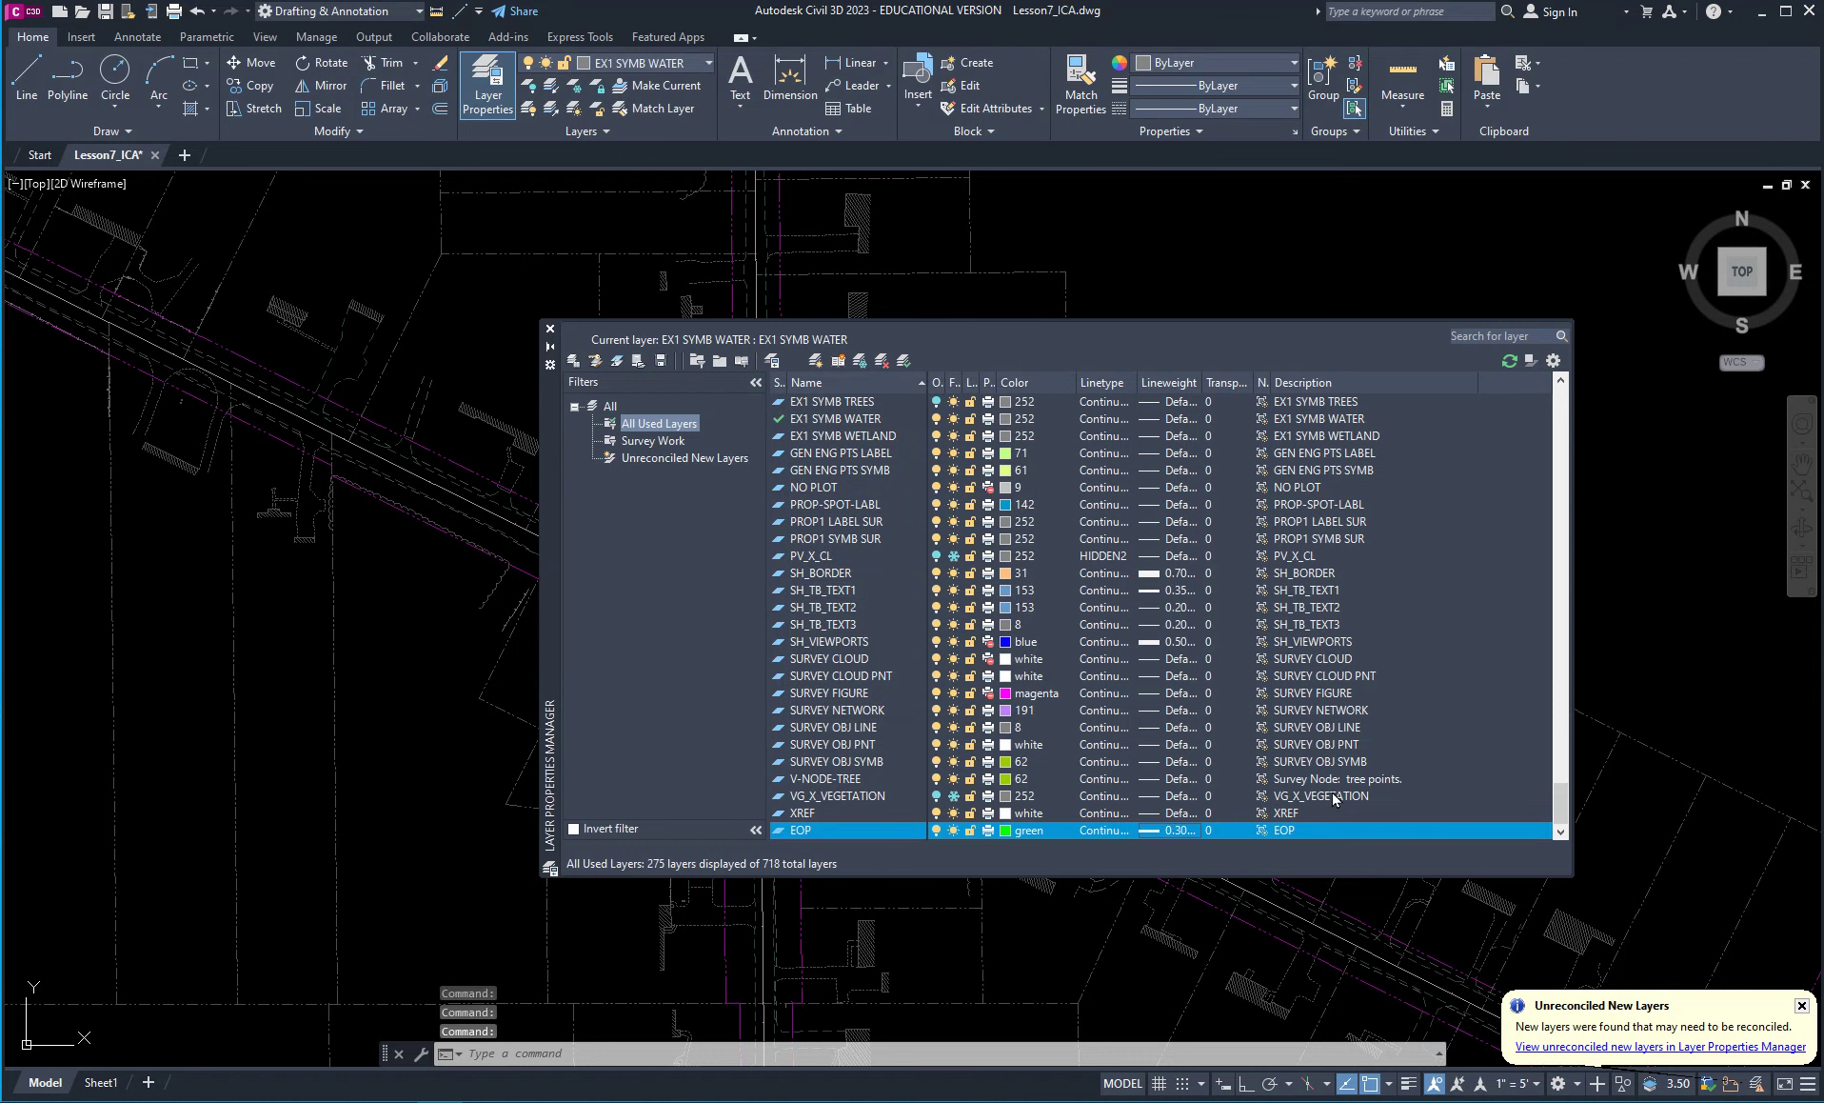
click(905, 361)
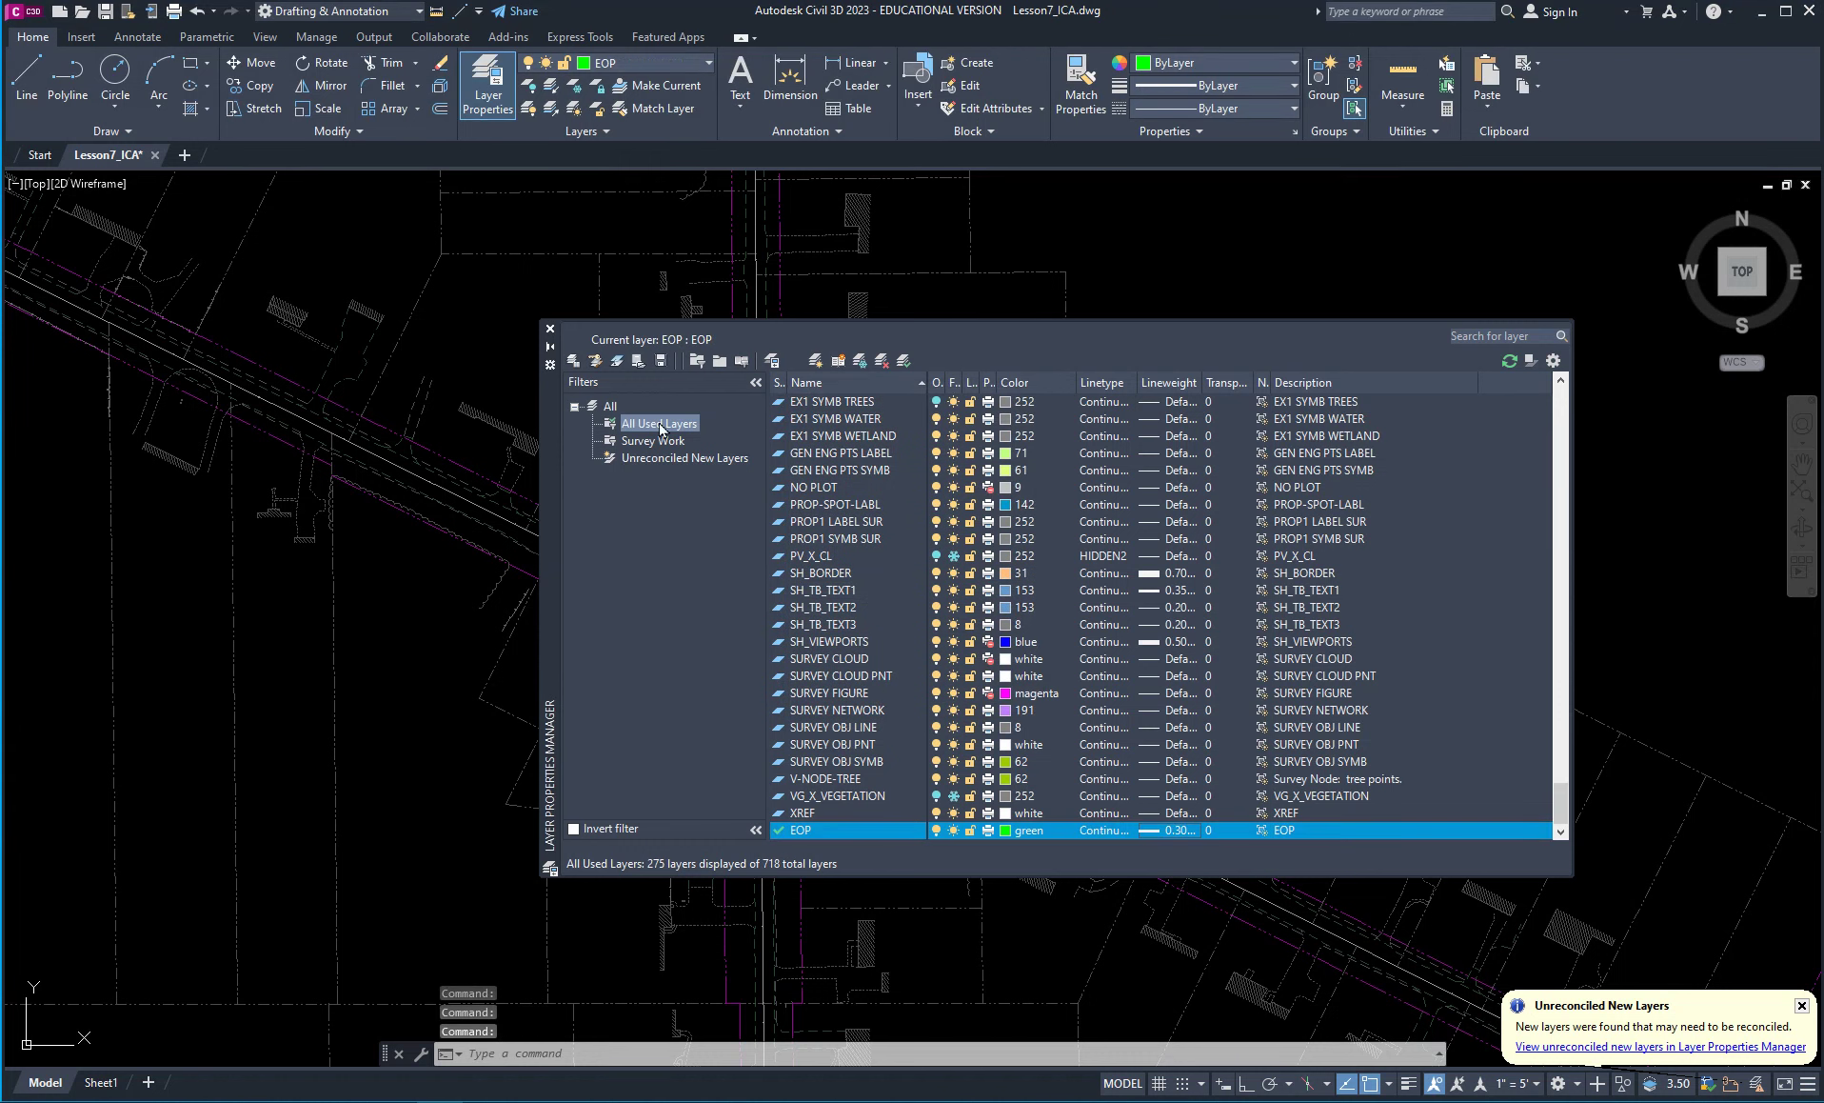
click(550, 327)
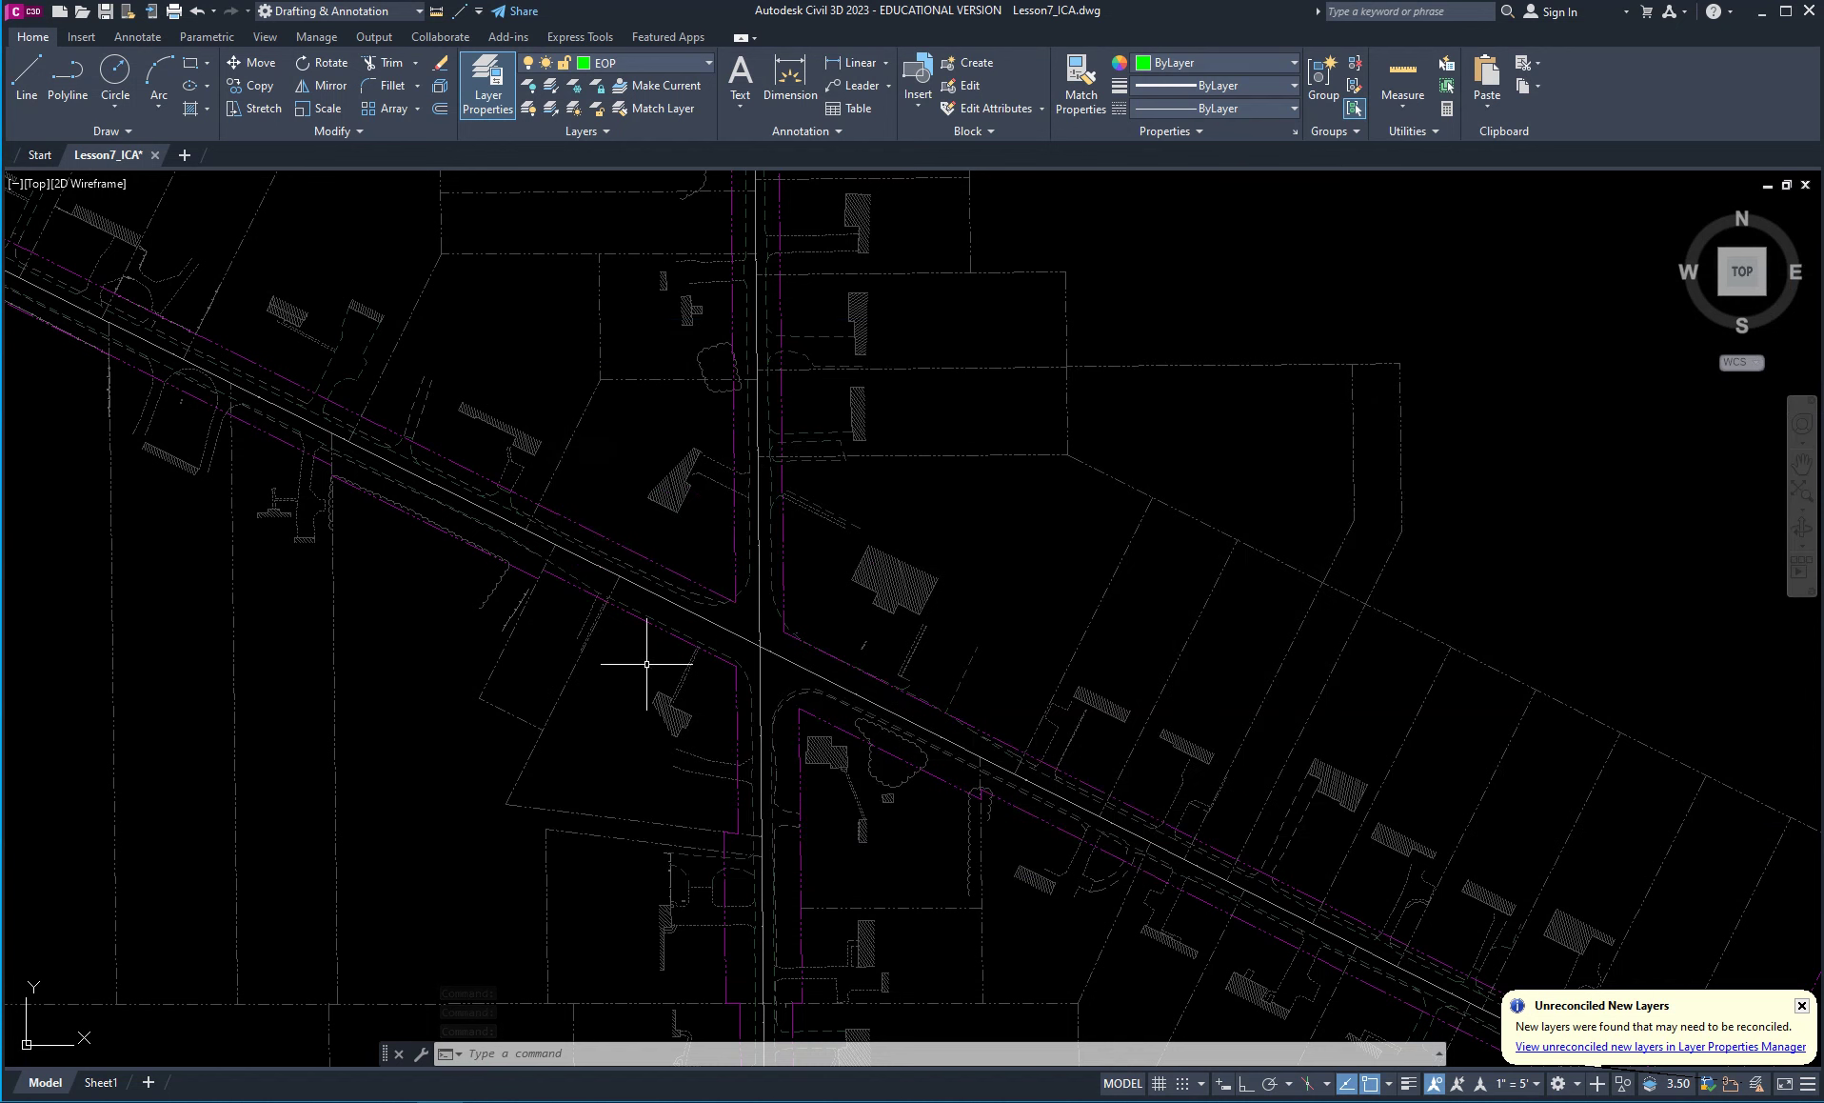
Draw a line on the EOP layer along the diagonal road's centerline, running northwest from just west of the intersection.
scroll(786, 649, up, 4)
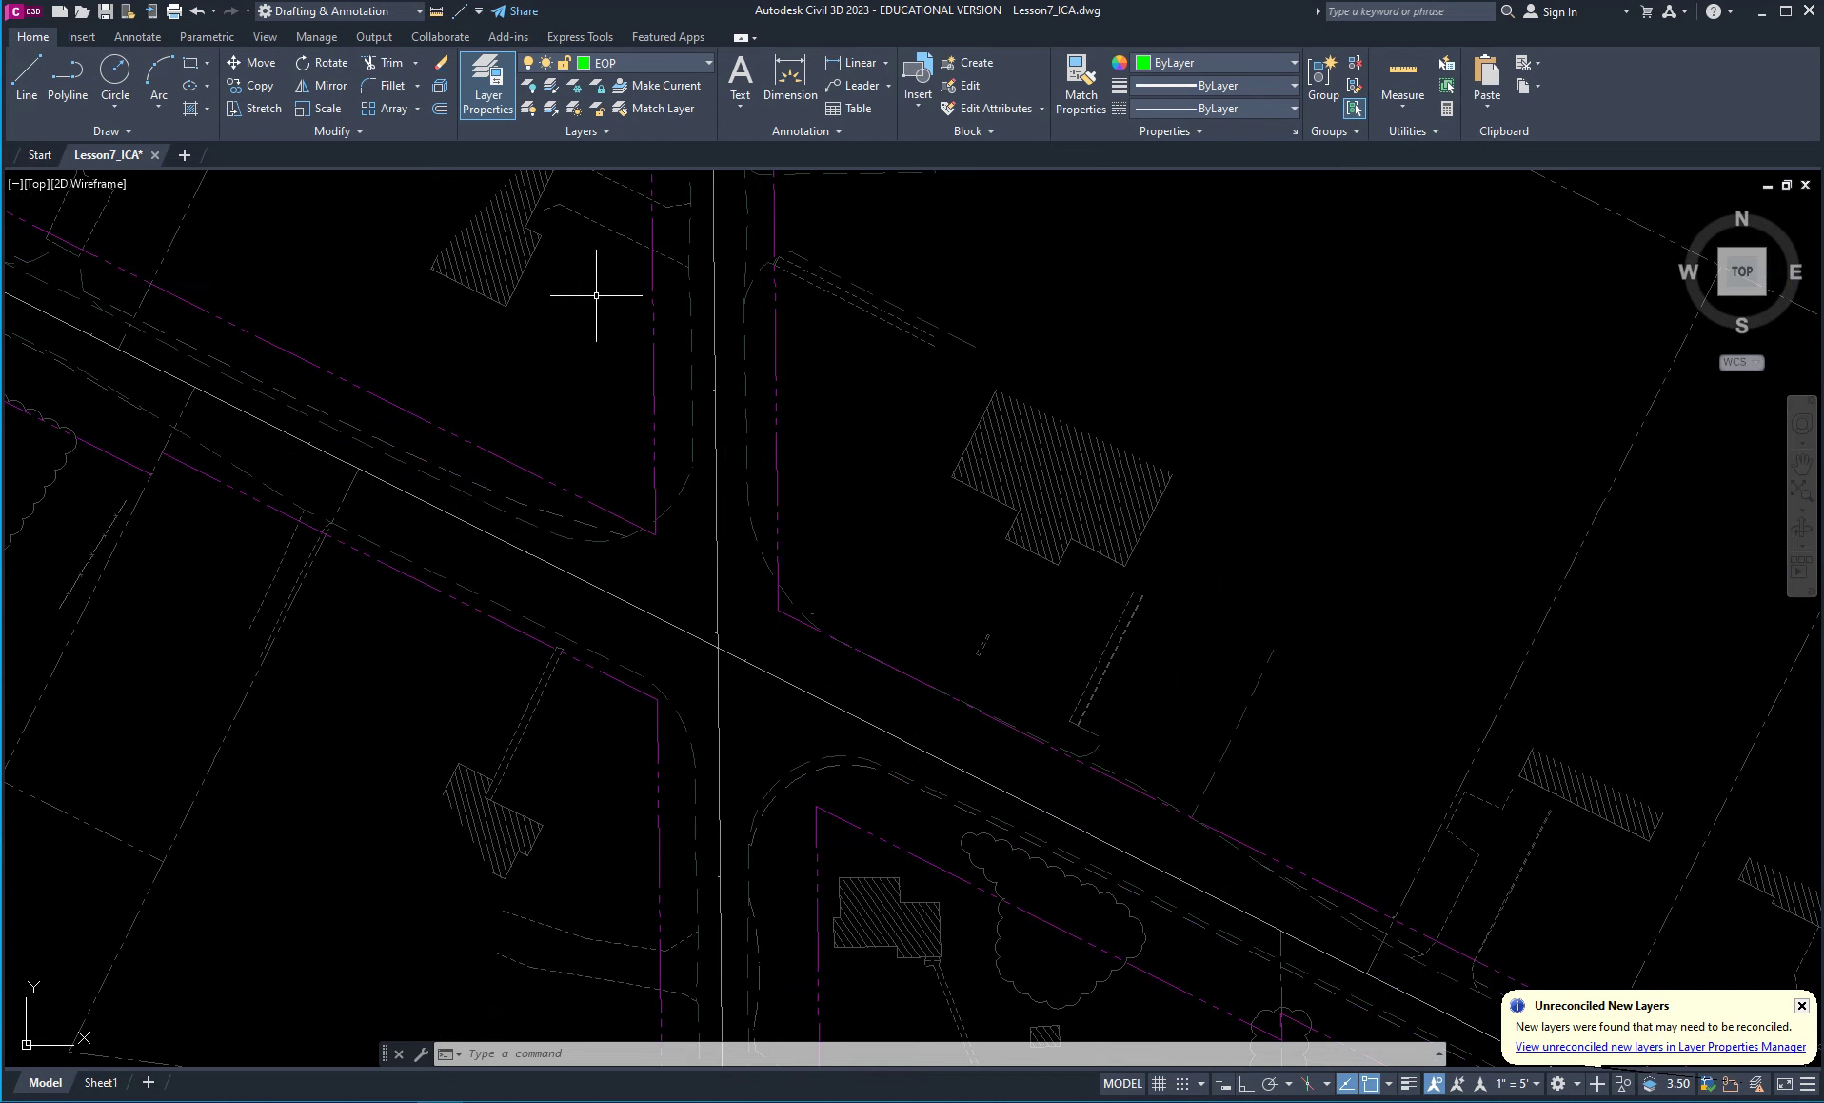
click(27, 78)
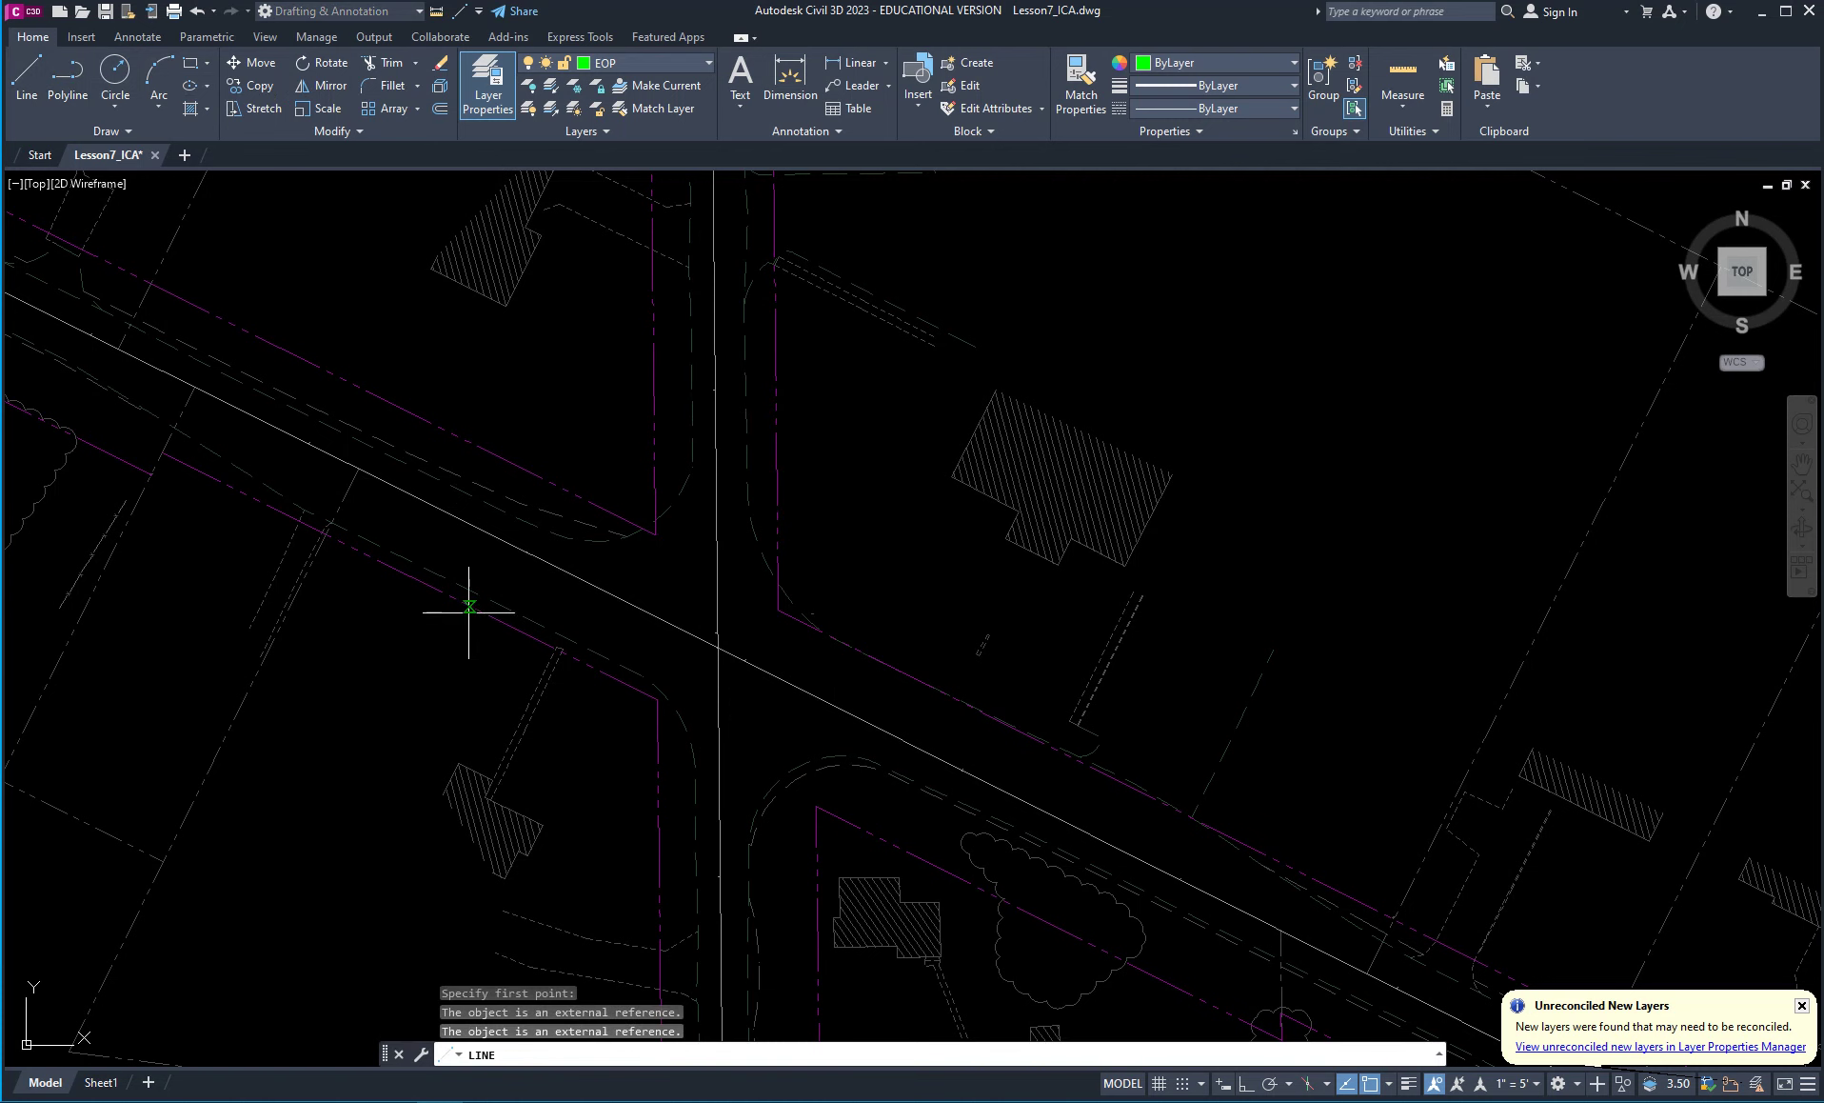
click(508, 552)
scroll(405, 569, down, 2)
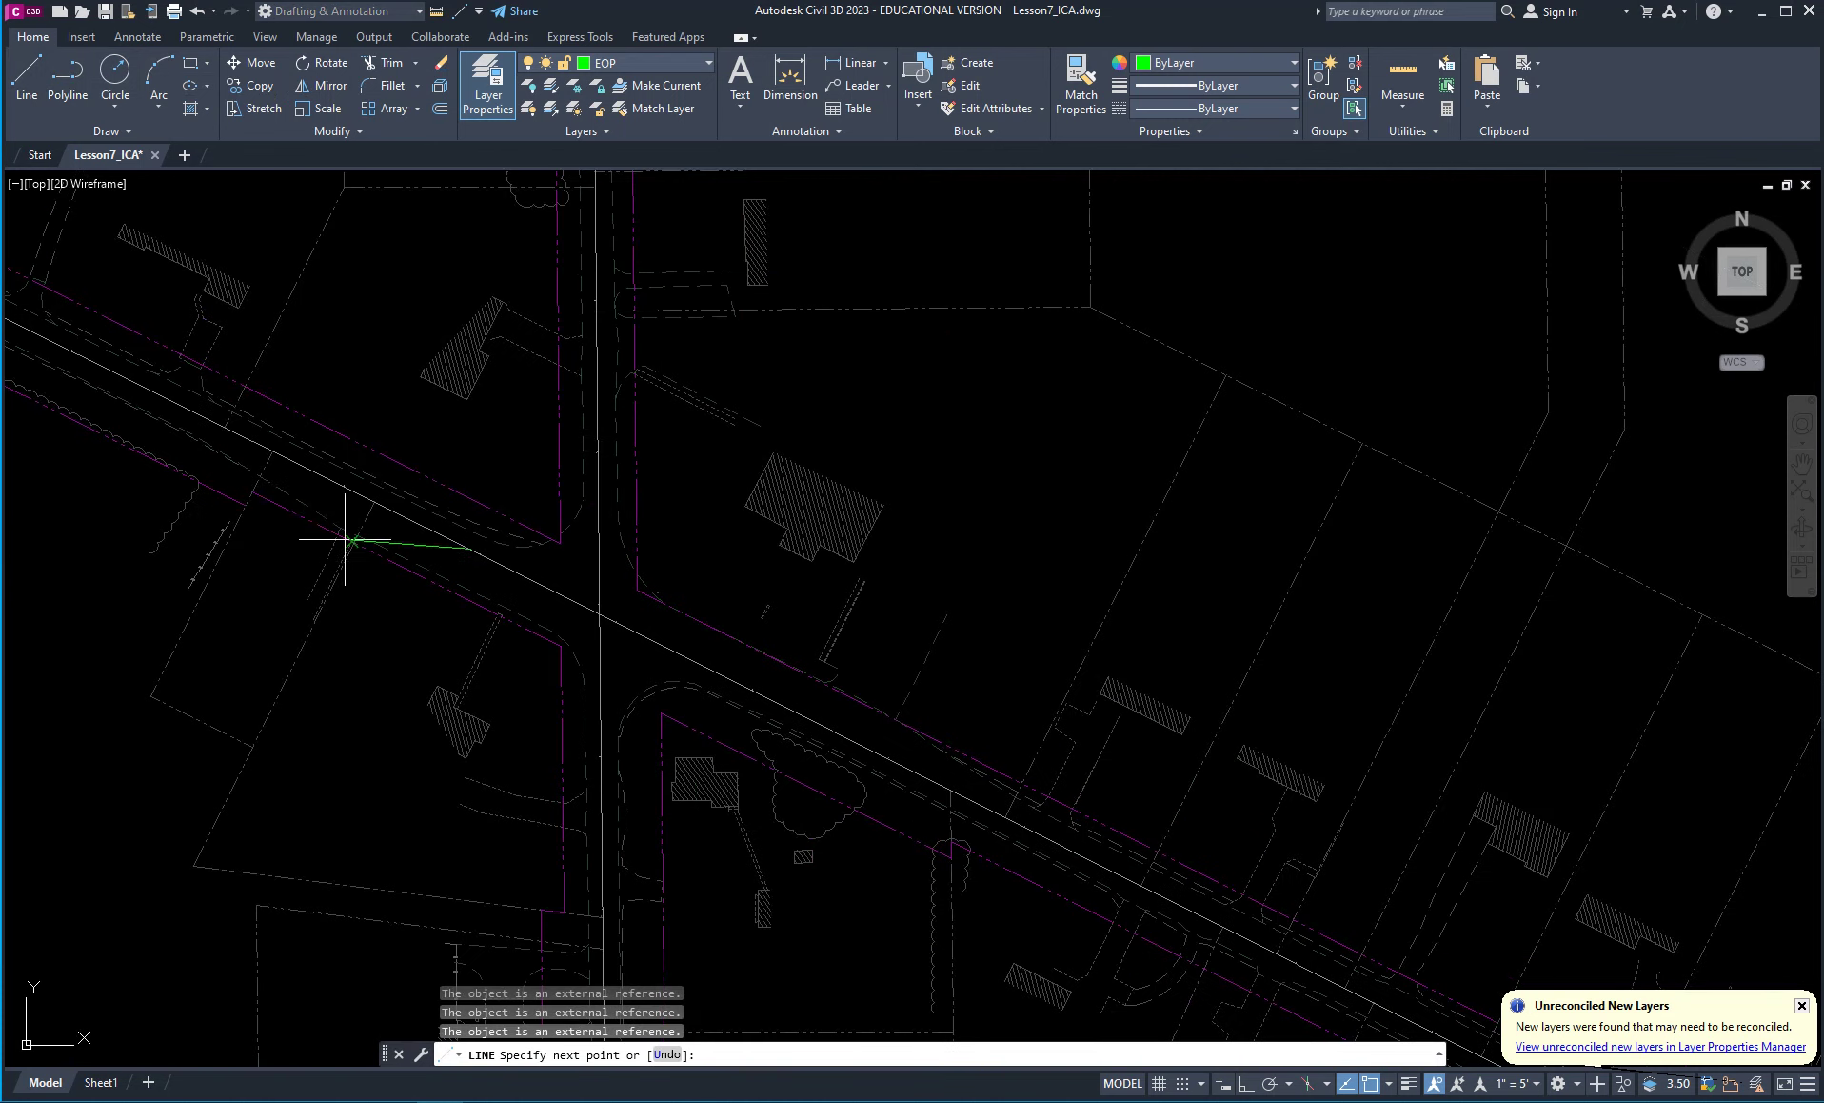
middle_drag(343, 534, 1086, 837)
scroll(784, 638, up, 4)
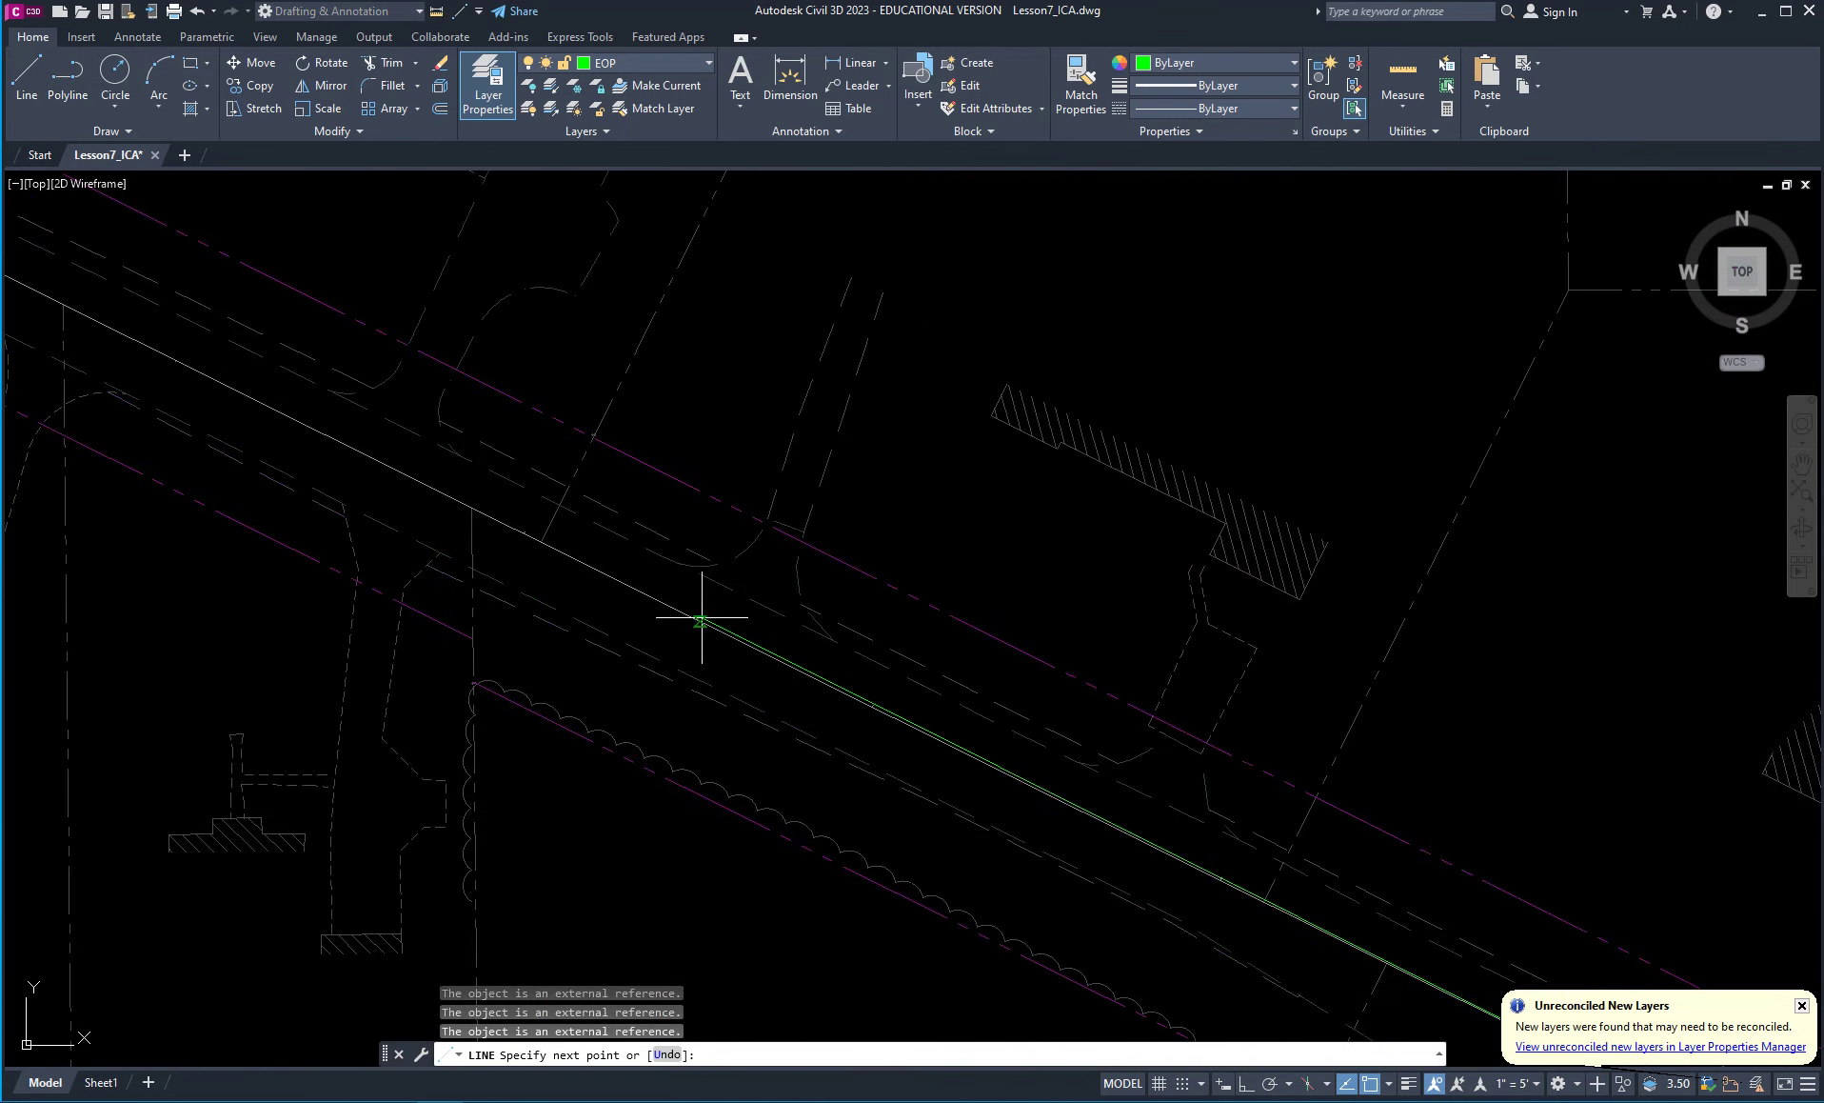
click(581, 562)
key(Return)
scroll(708, 635, down, 5)
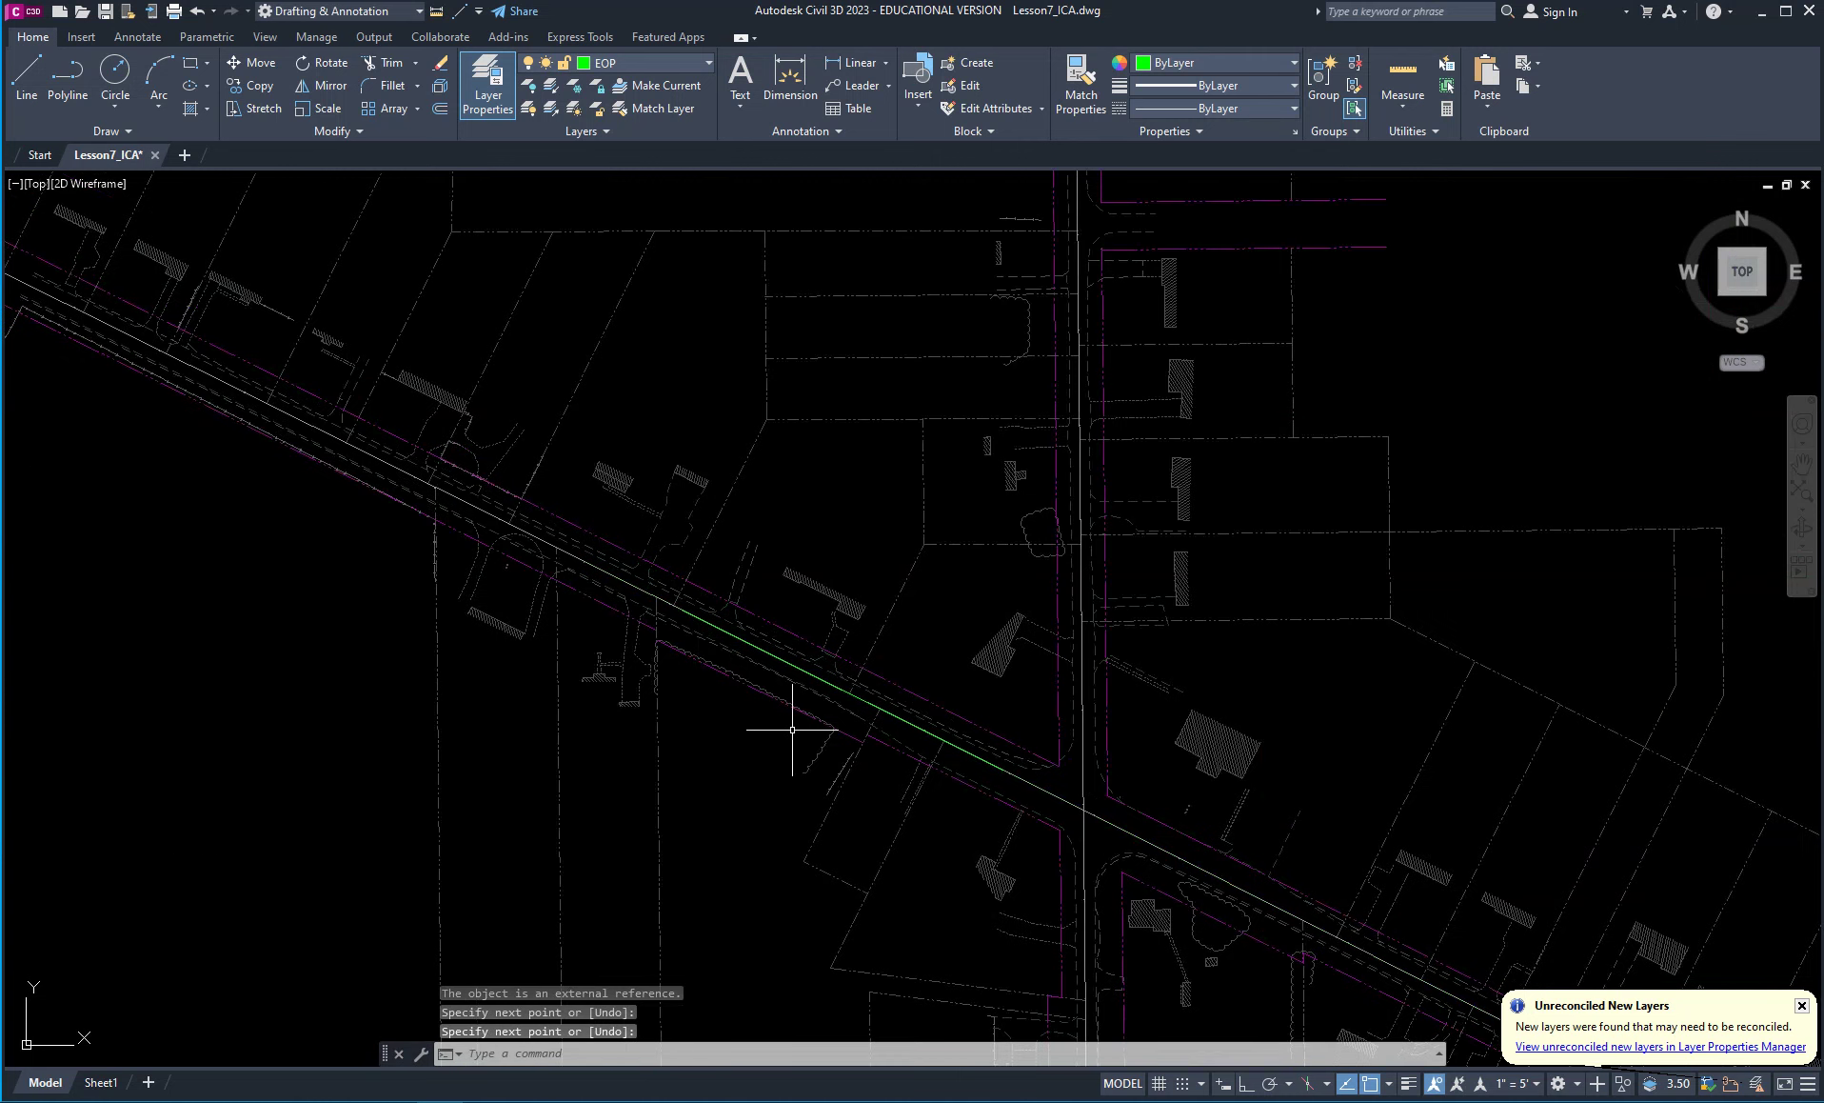
Select the survey reference by its road centerline near the new line's end to inspect it, and clear the selection.
middle_drag(901, 792, 514, 583)
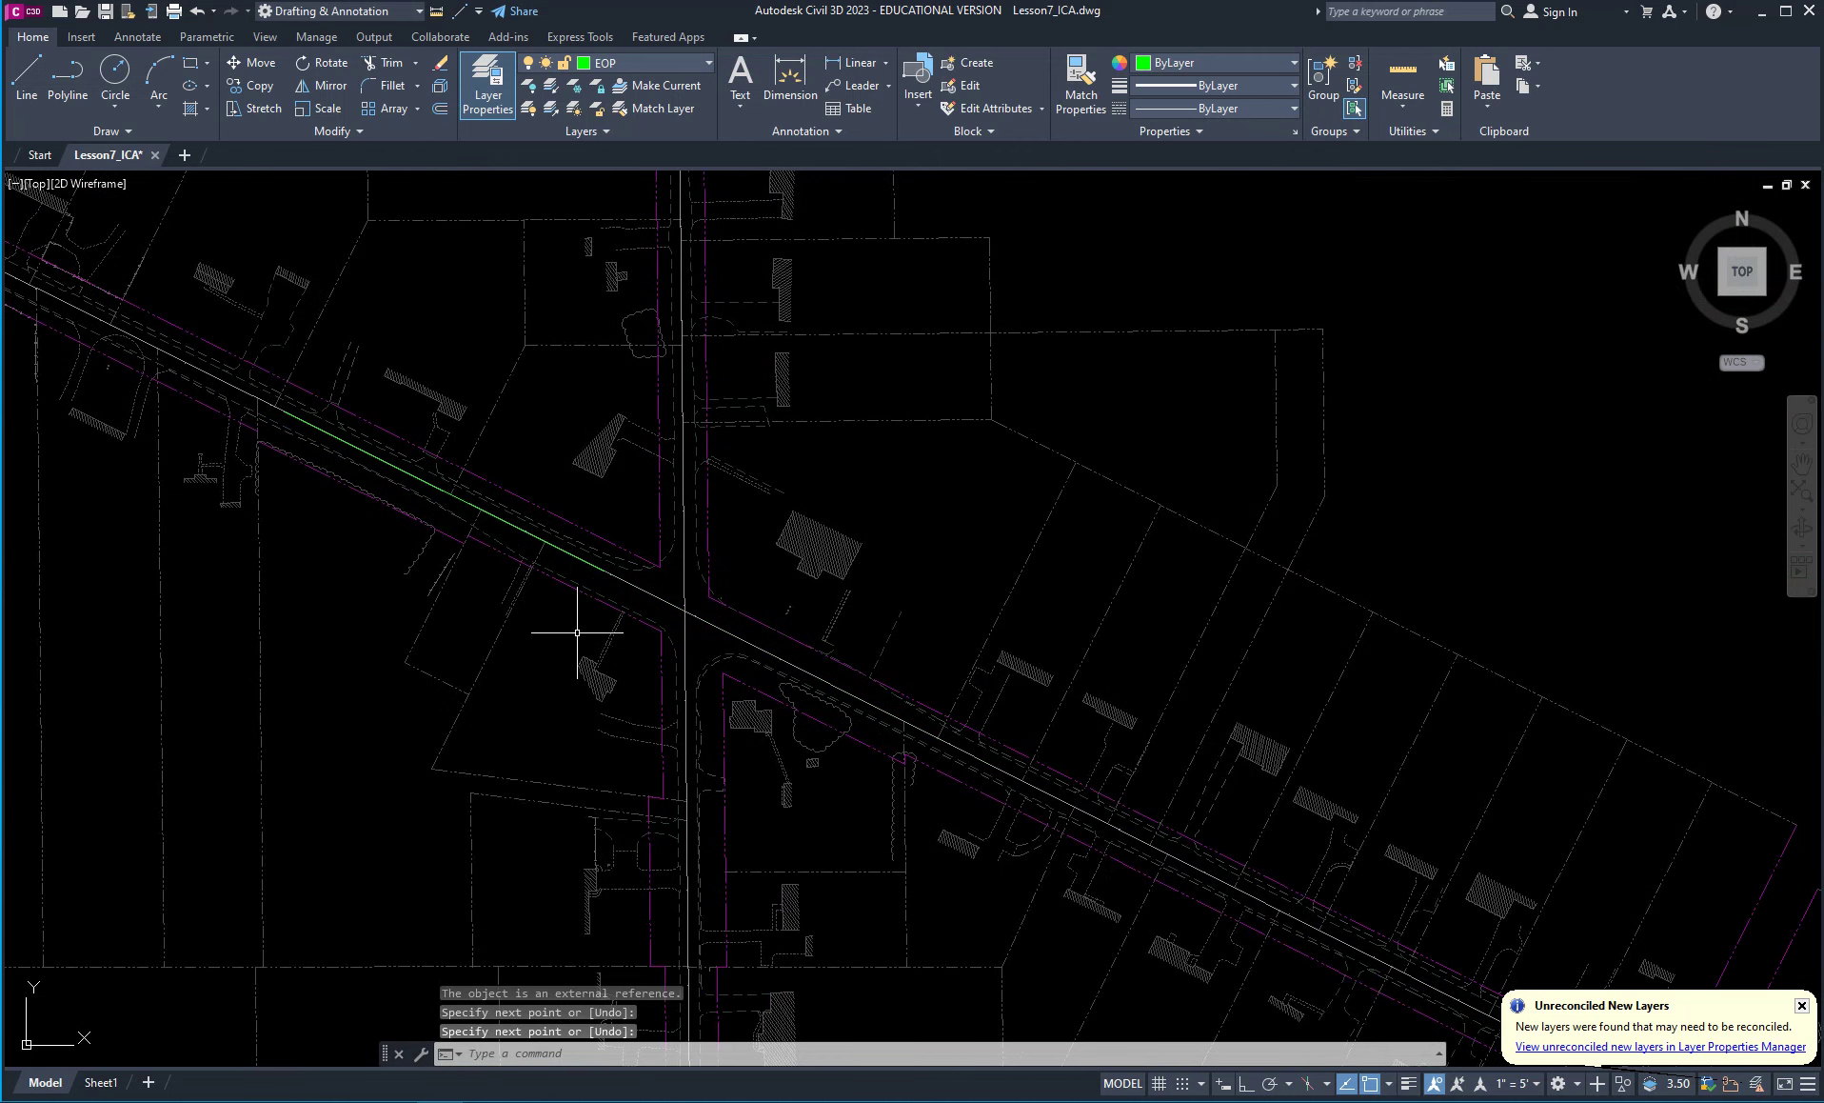
click(639, 587)
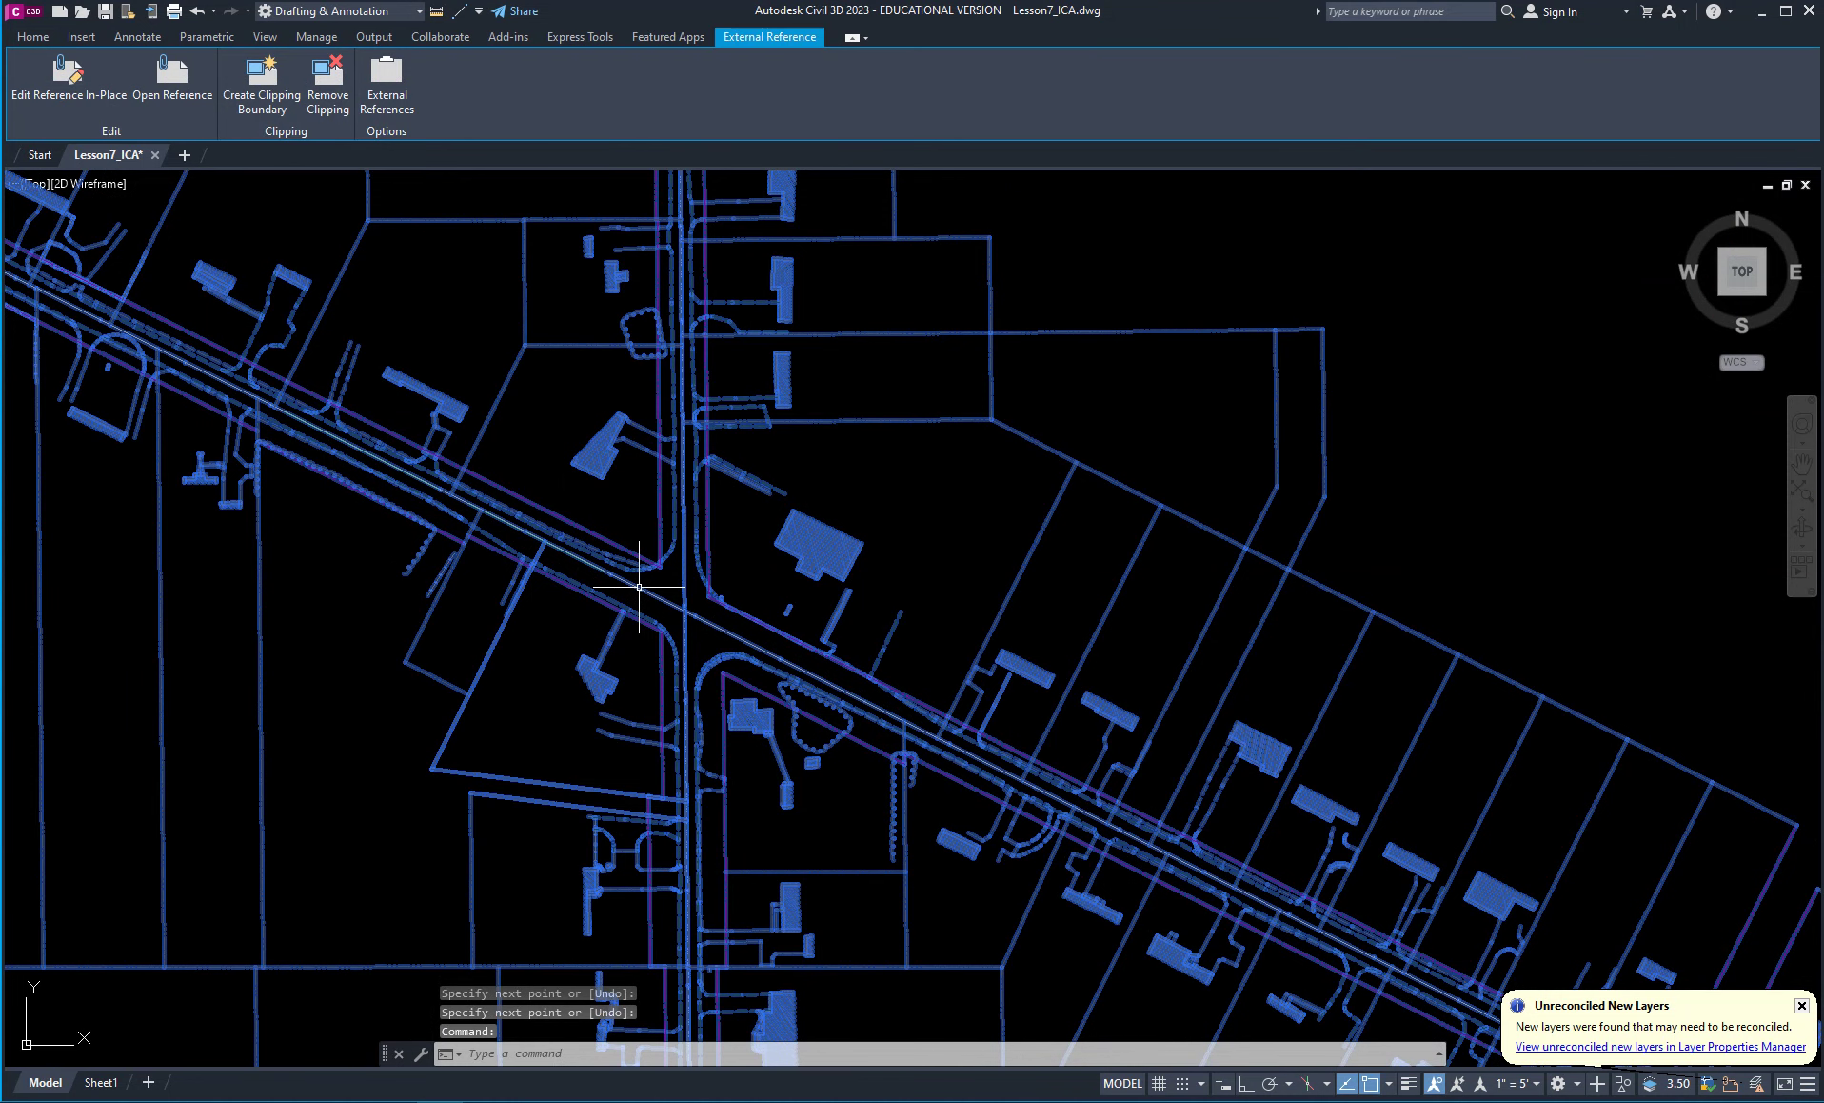
key(Escape)
key(Escape)
key(Escape)
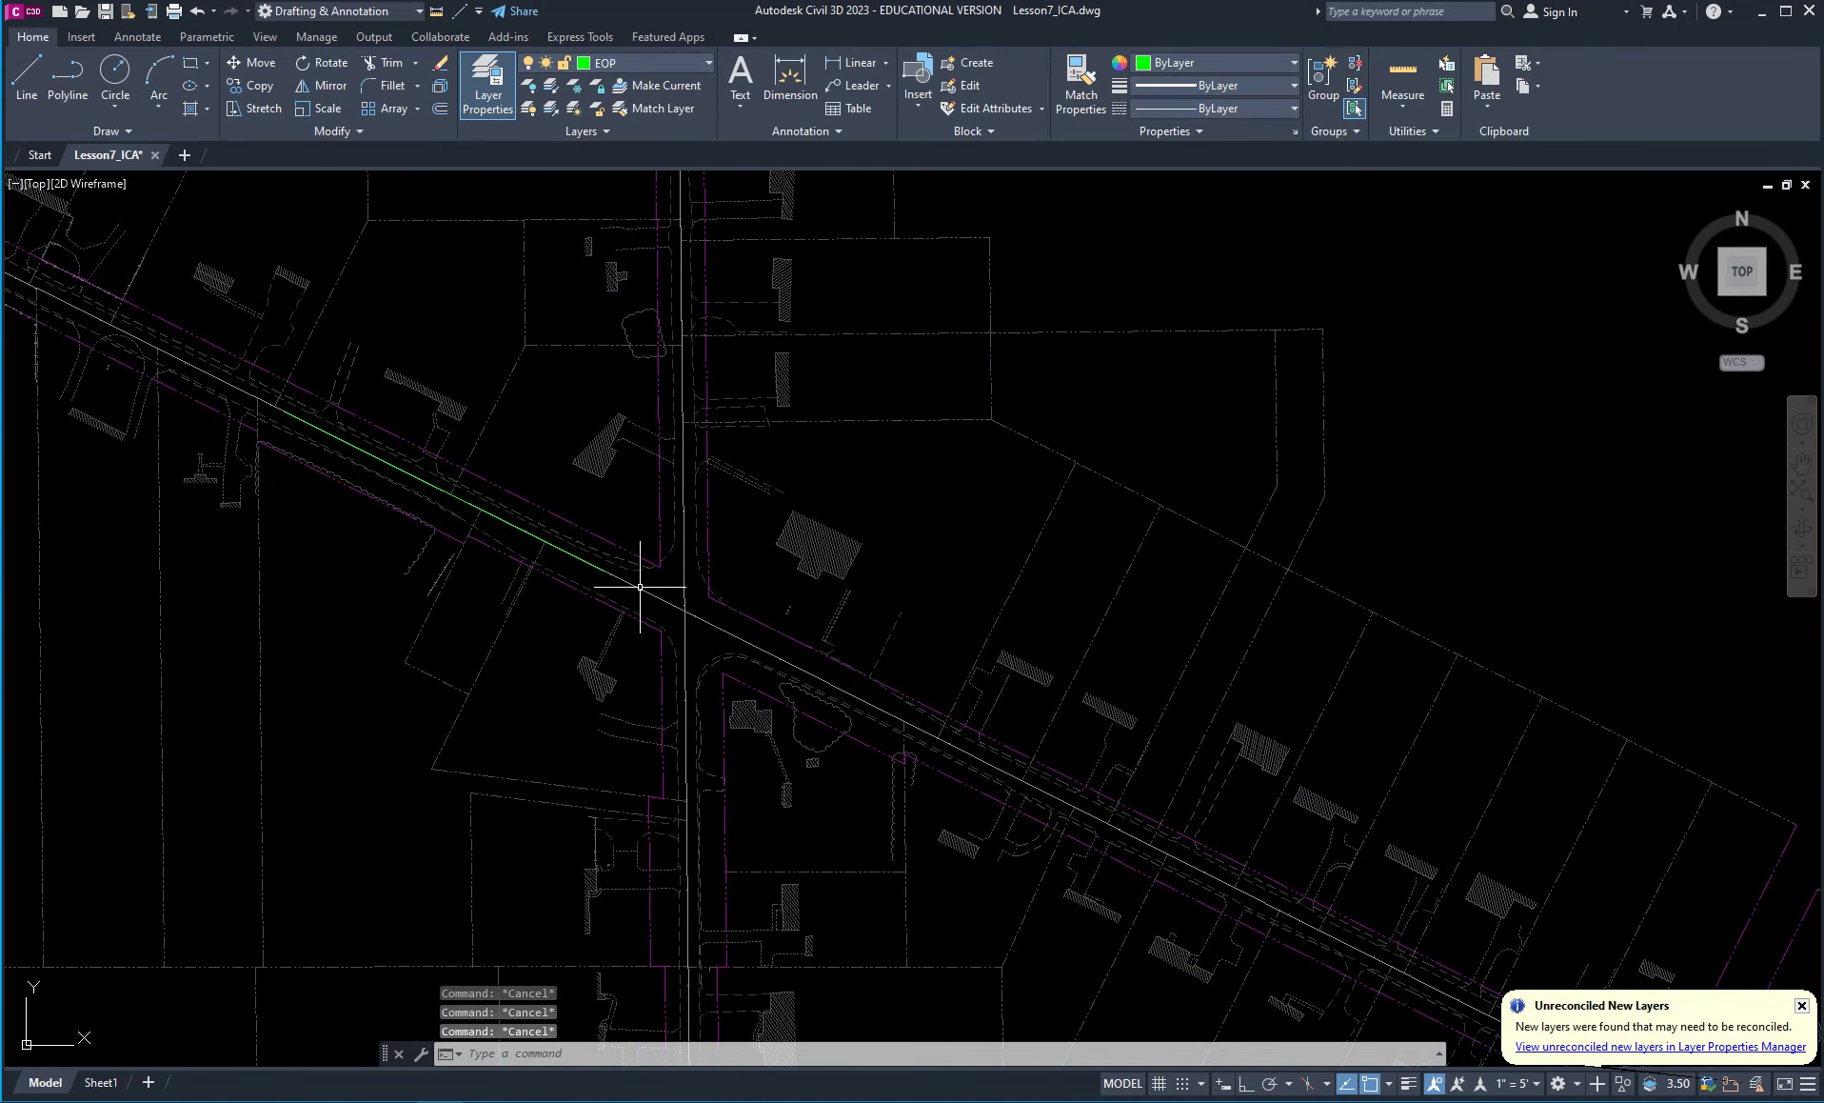
mouse_move(613, 604)
middle_down()
mouse_move(713, 619)
mouse_move(802, 574)
mouse_move(817, 594)
middle_up()
scroll(771, 534, up, 2)
scroll(621, 555, down, 1)
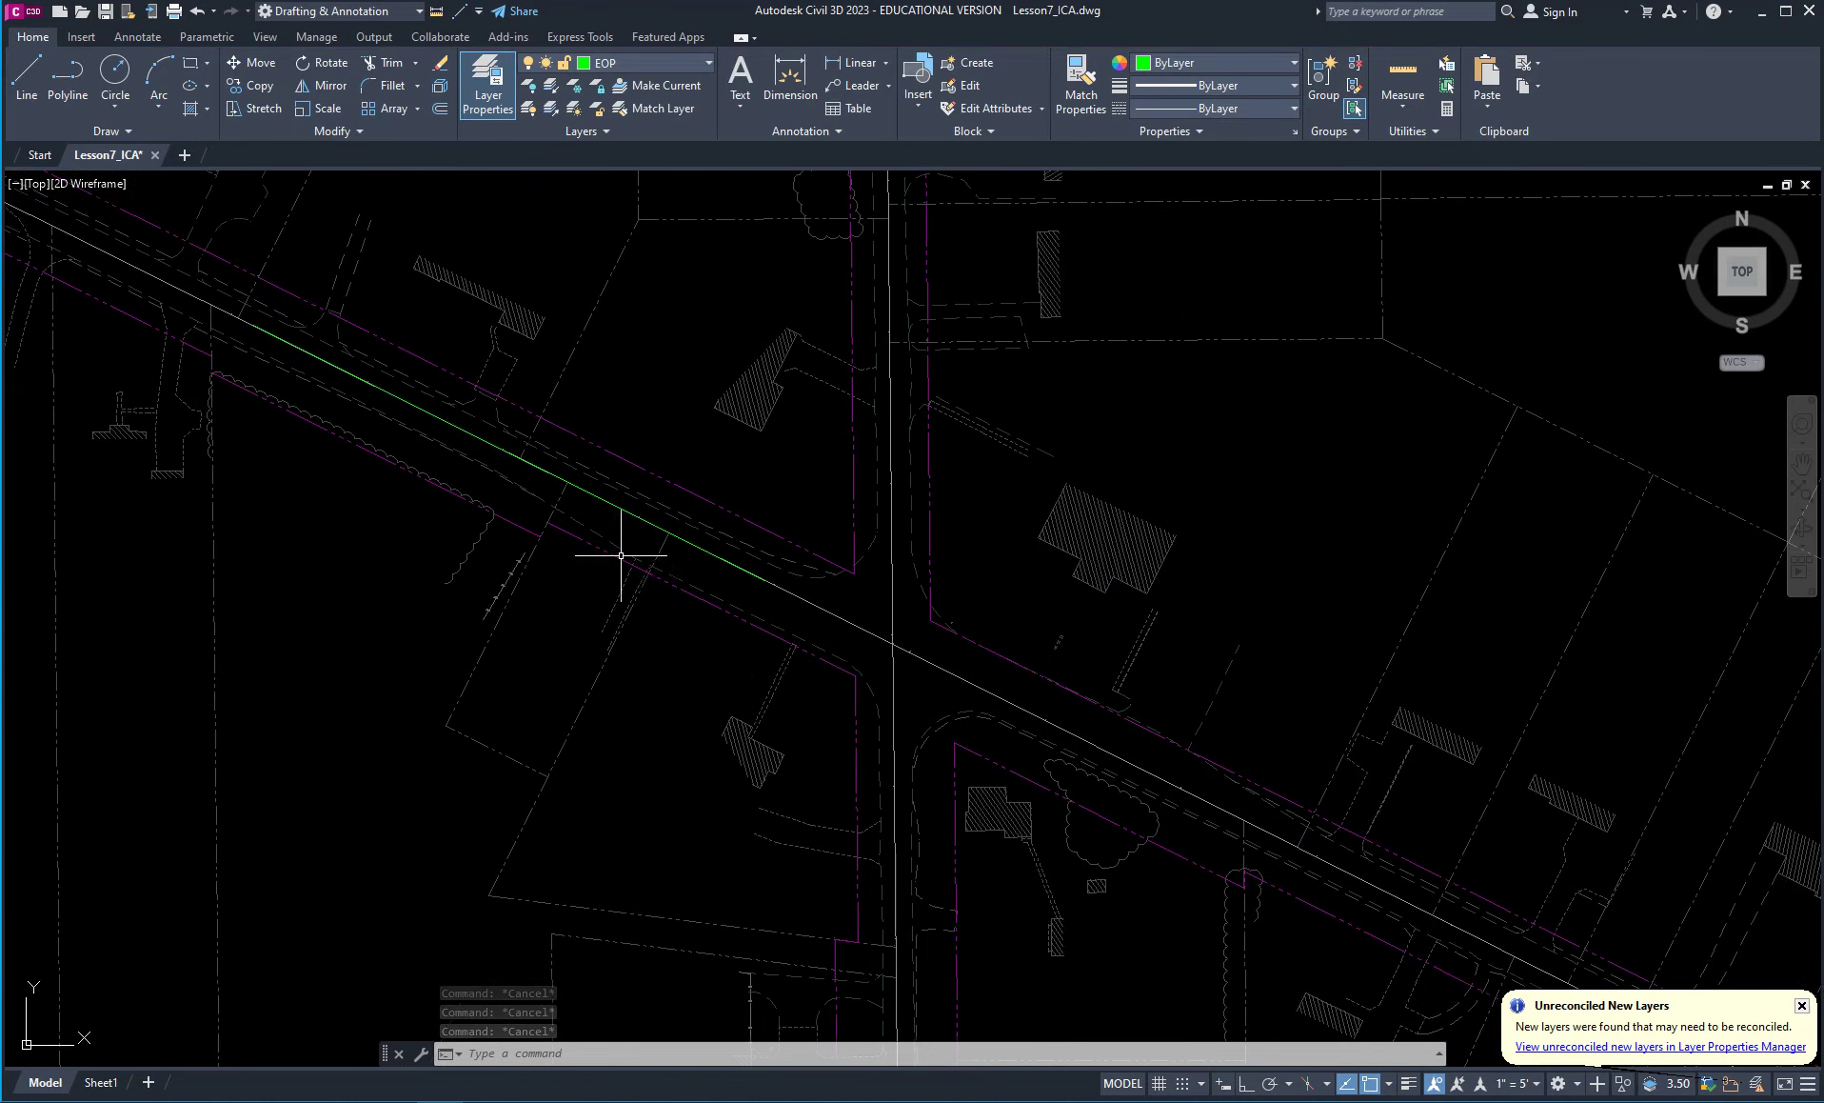
Draw a second line on the EOP layer along the diagonal road's centerline, running southeast from just east of the intersection.
scroll(620, 555, down, 2)
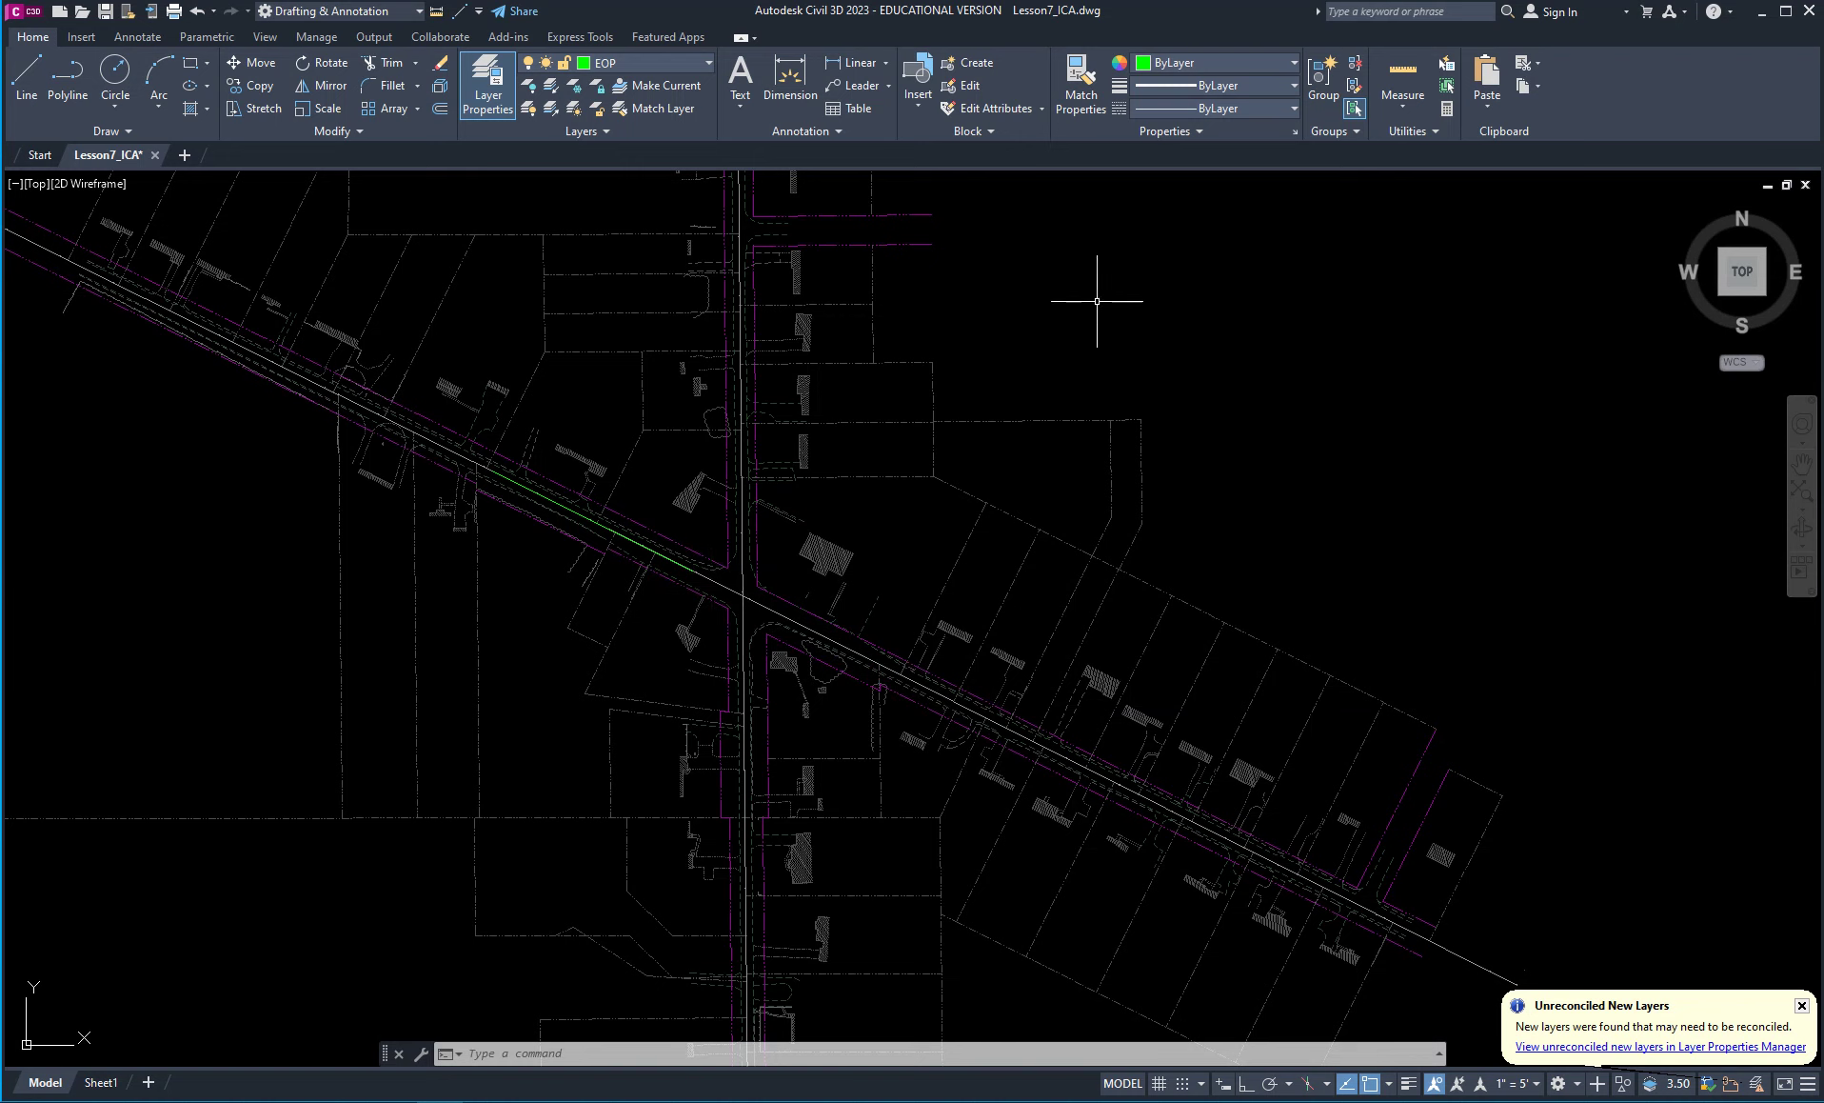
click(460, 10)
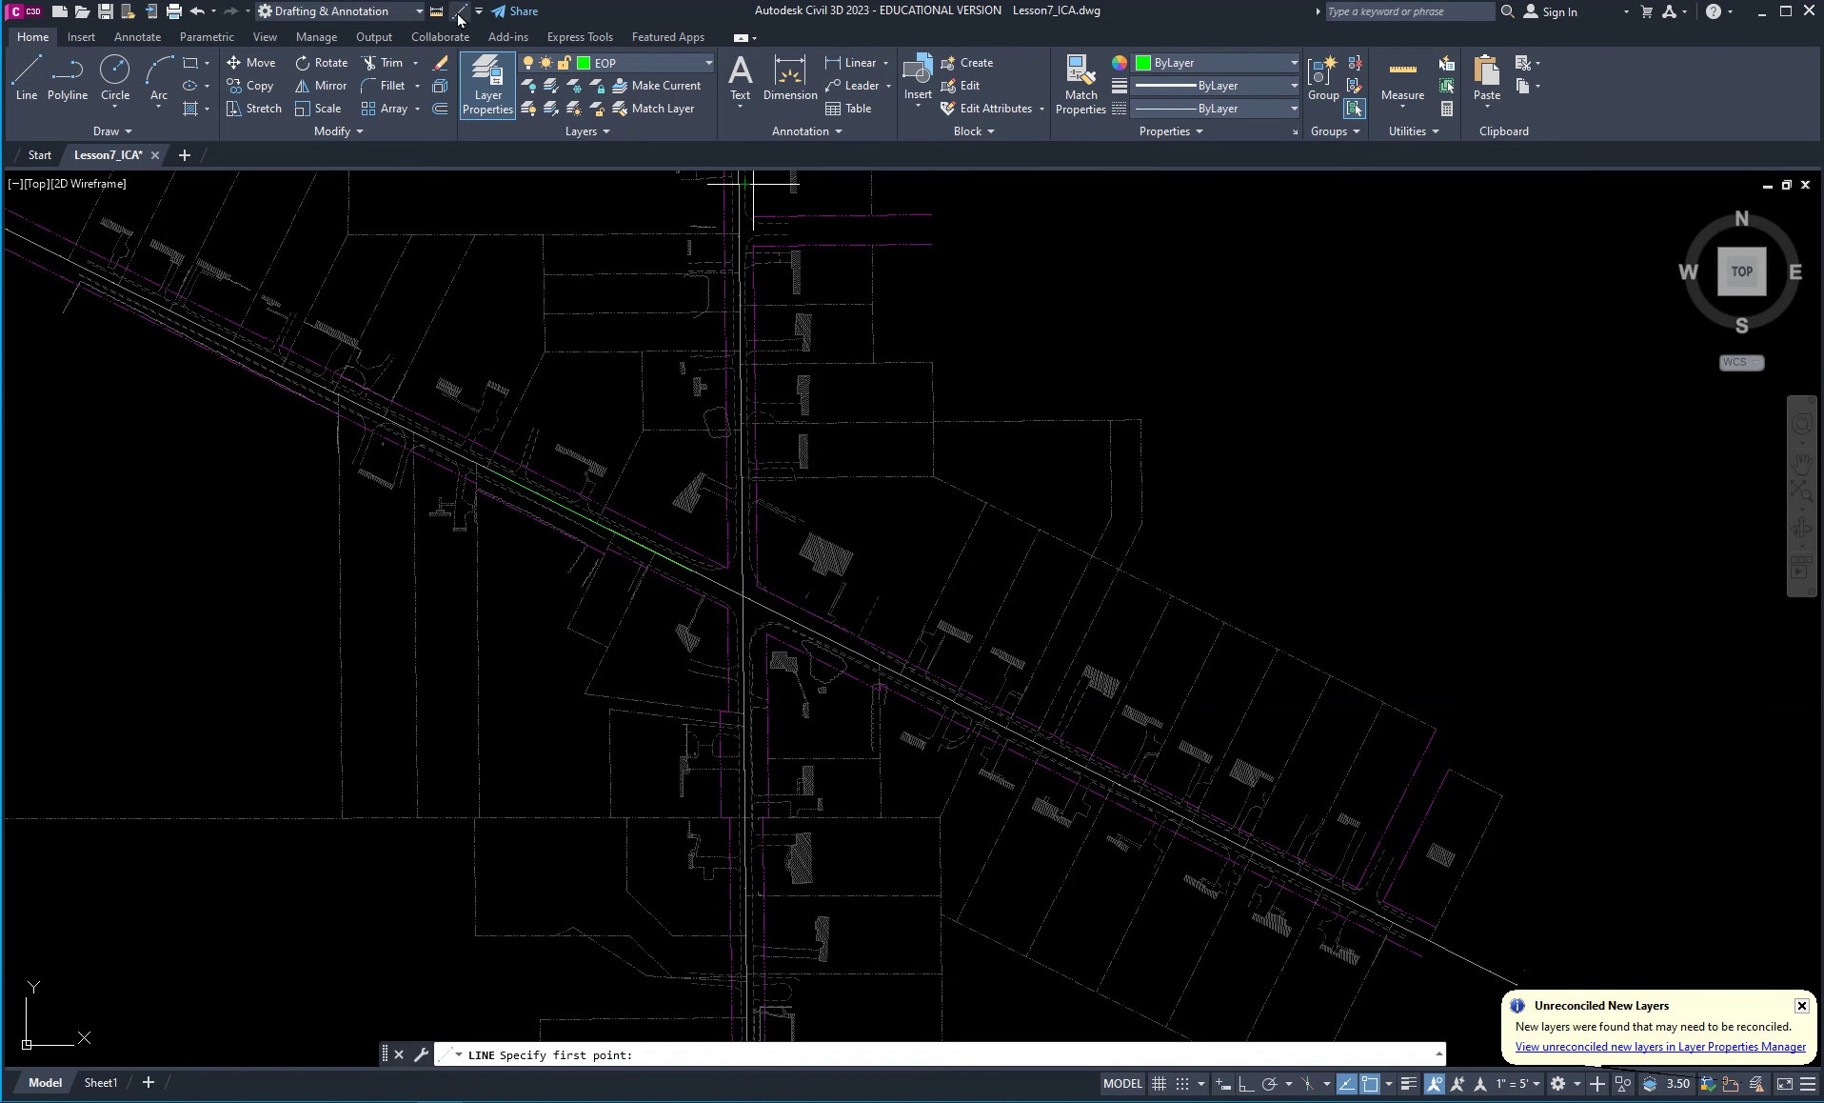
scroll(825, 642, up, 4)
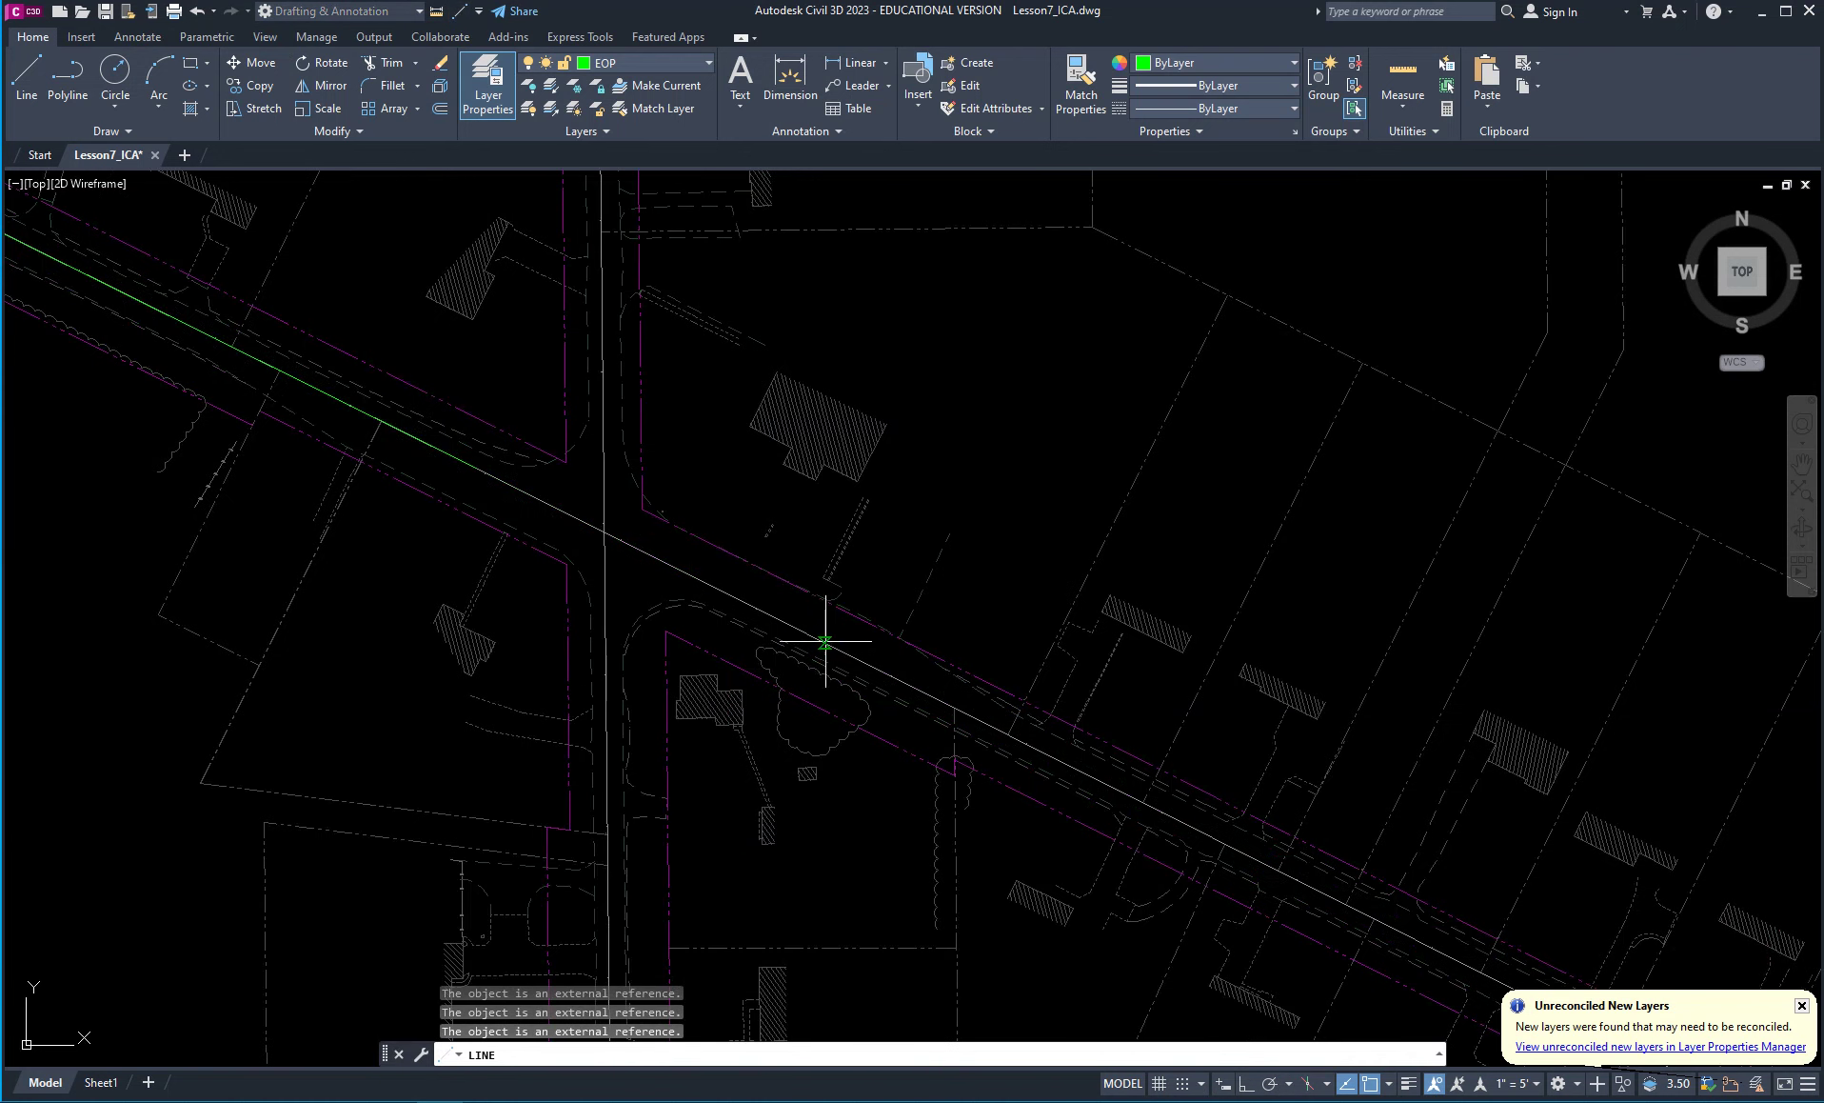
click(757, 607)
click(1282, 864)
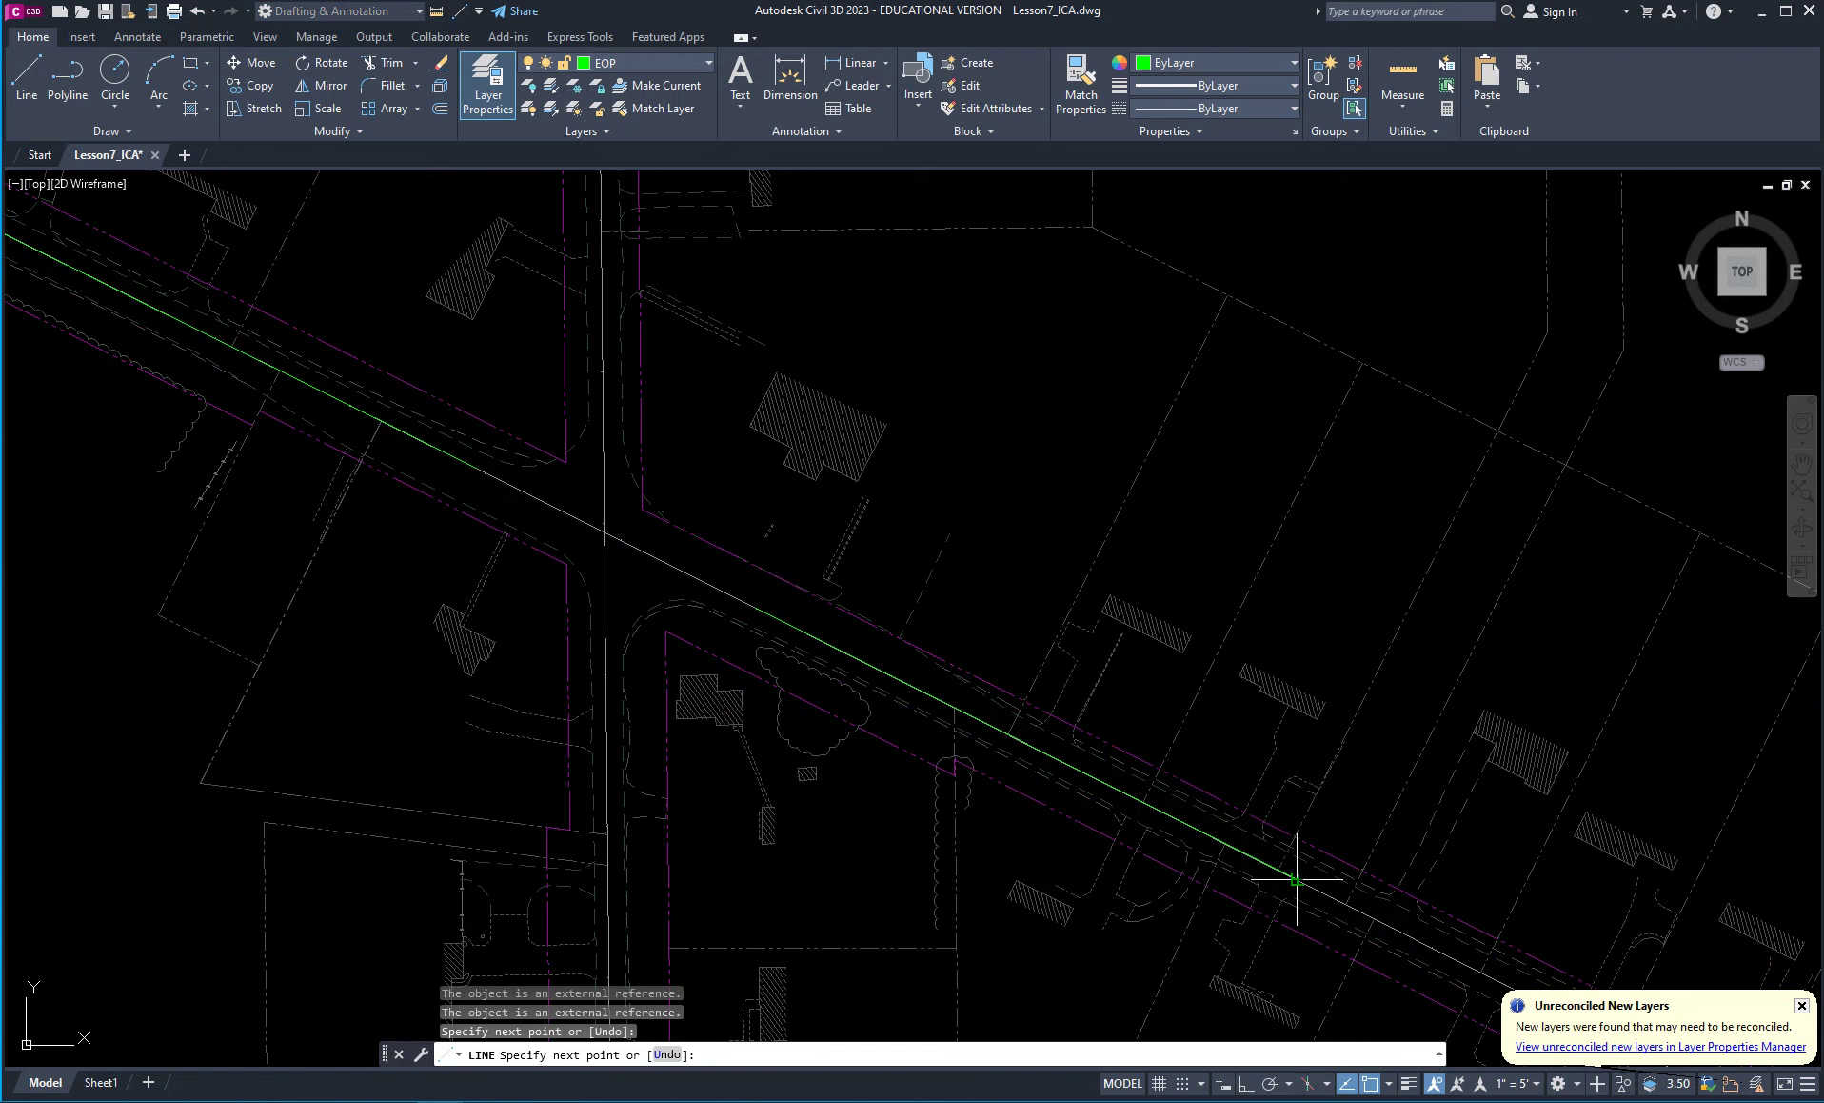
key(Return)
scroll(756, 491, down, 4)
middle_drag(625, 558, 825, 643)
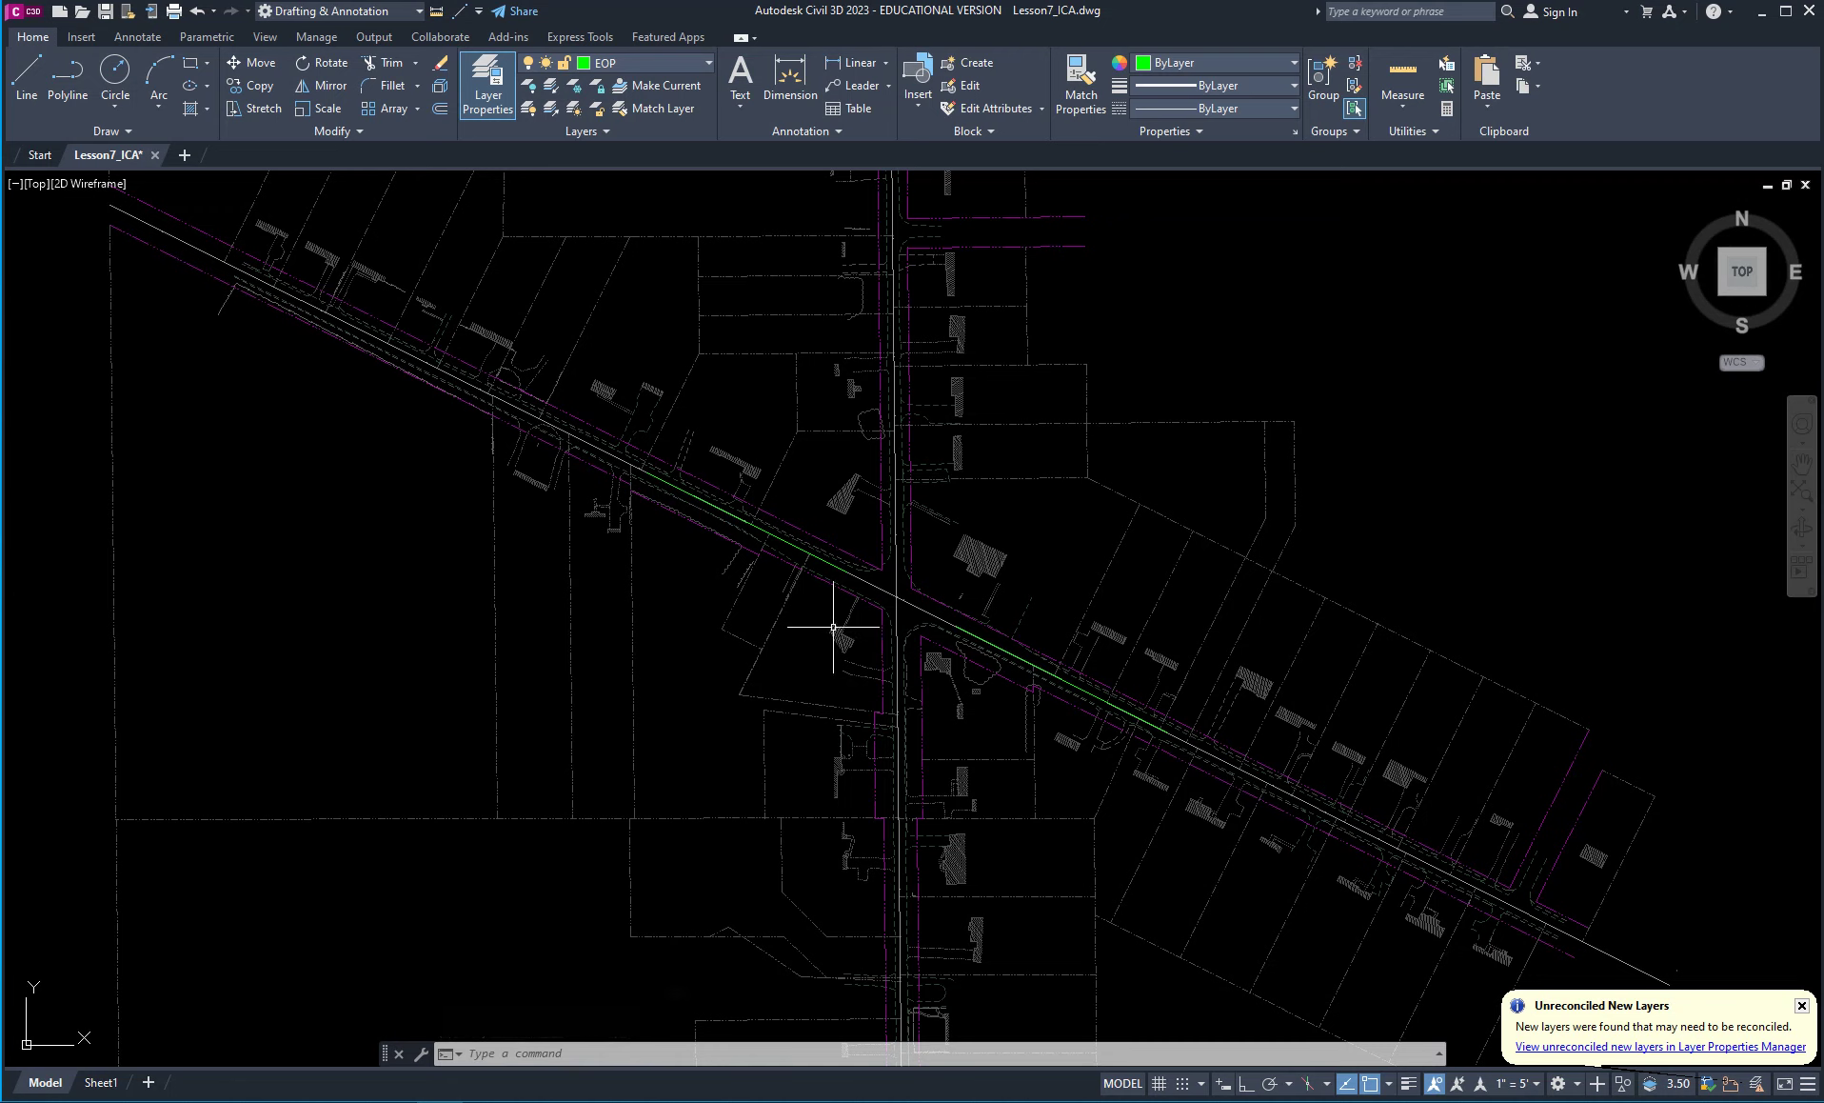
Offset the EOP line northwest of the intersection by 12 to both sides of the diagonal road's centerline.
click(439, 109)
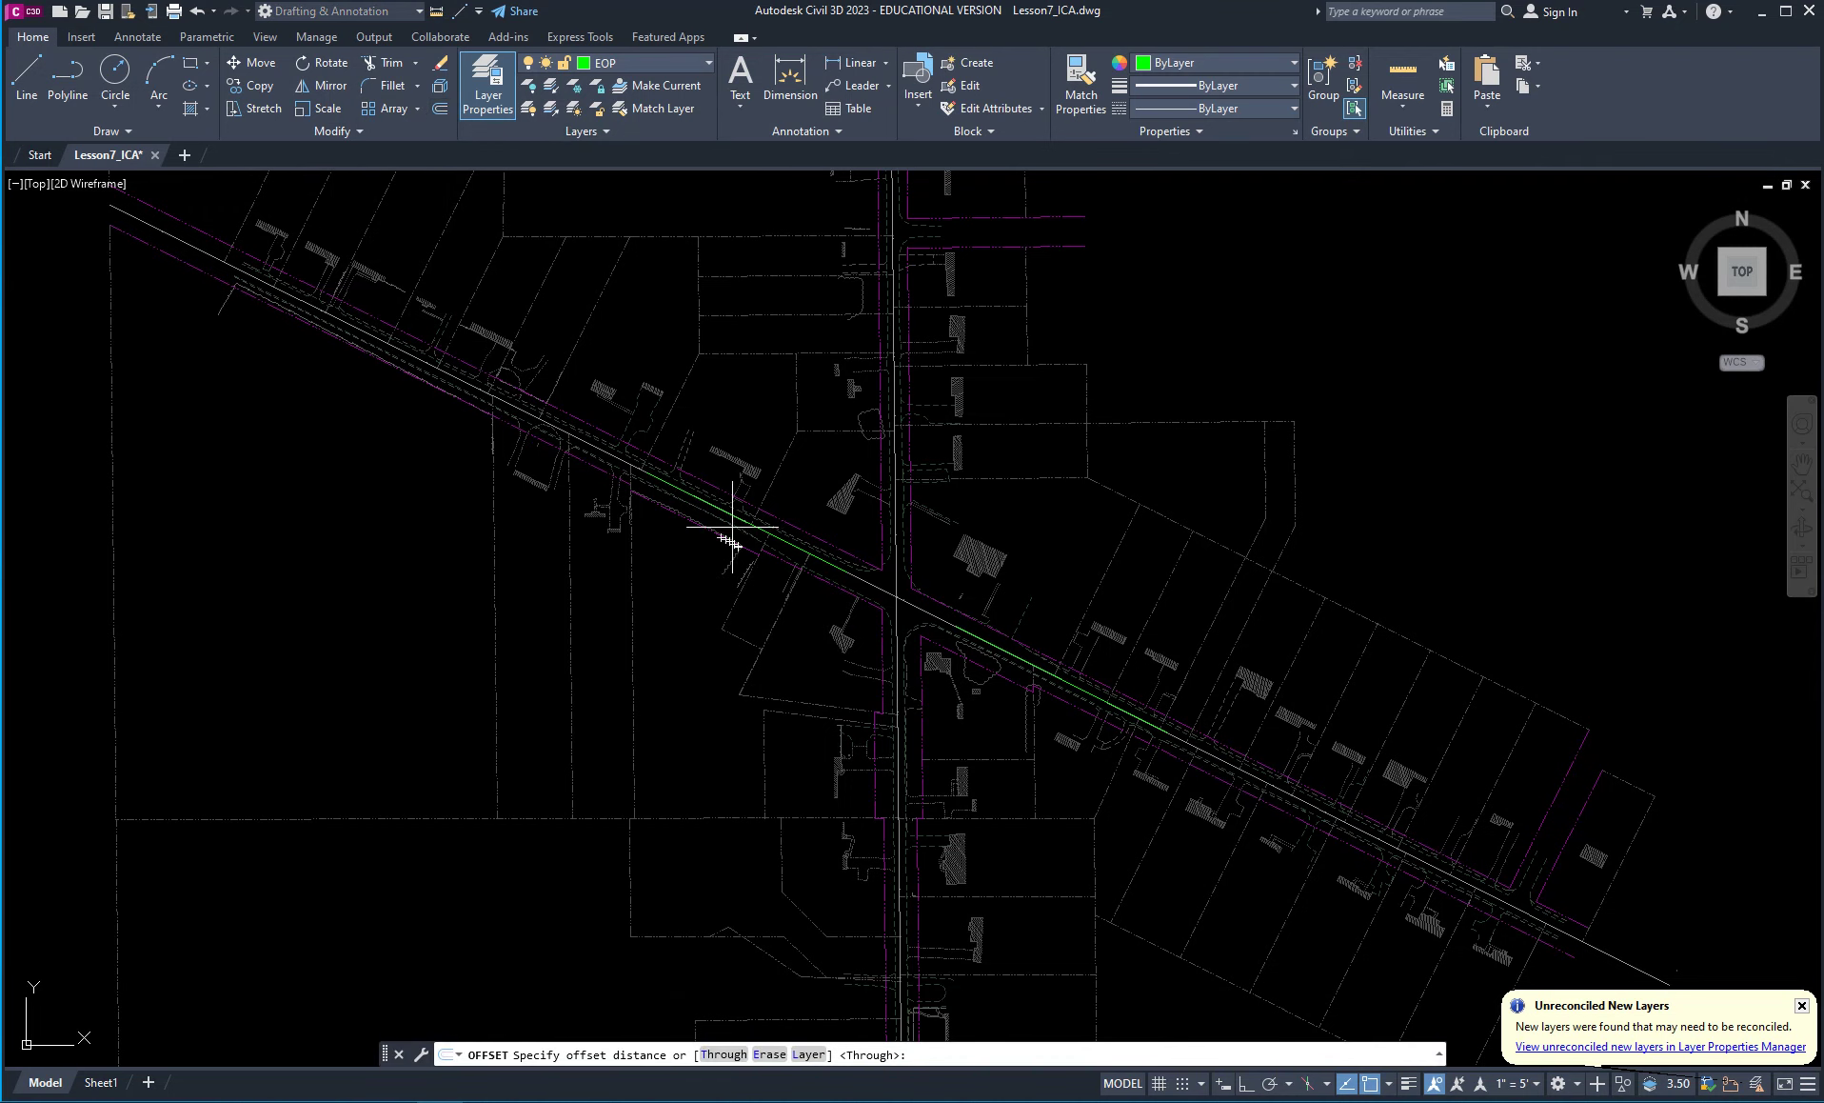
scroll(732, 526, up, 6)
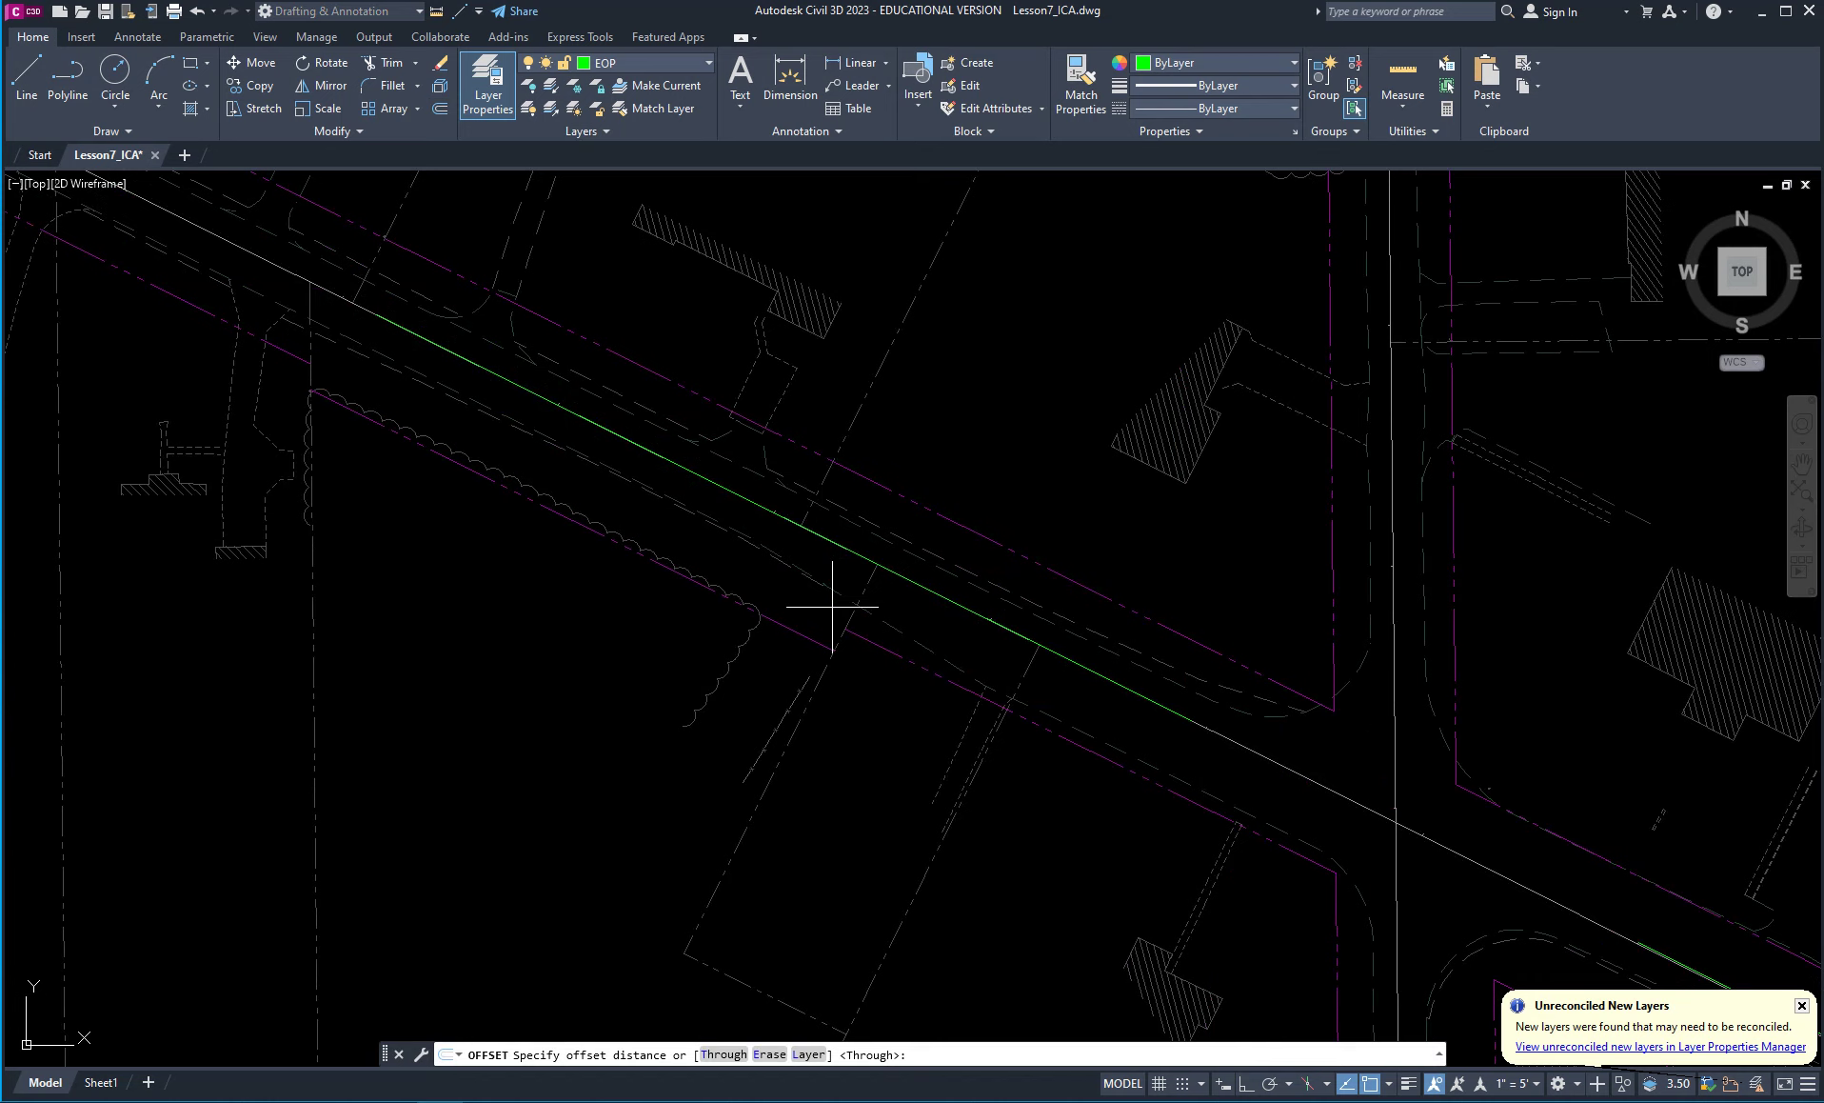
text(12)
key(Return)
click(845, 609)
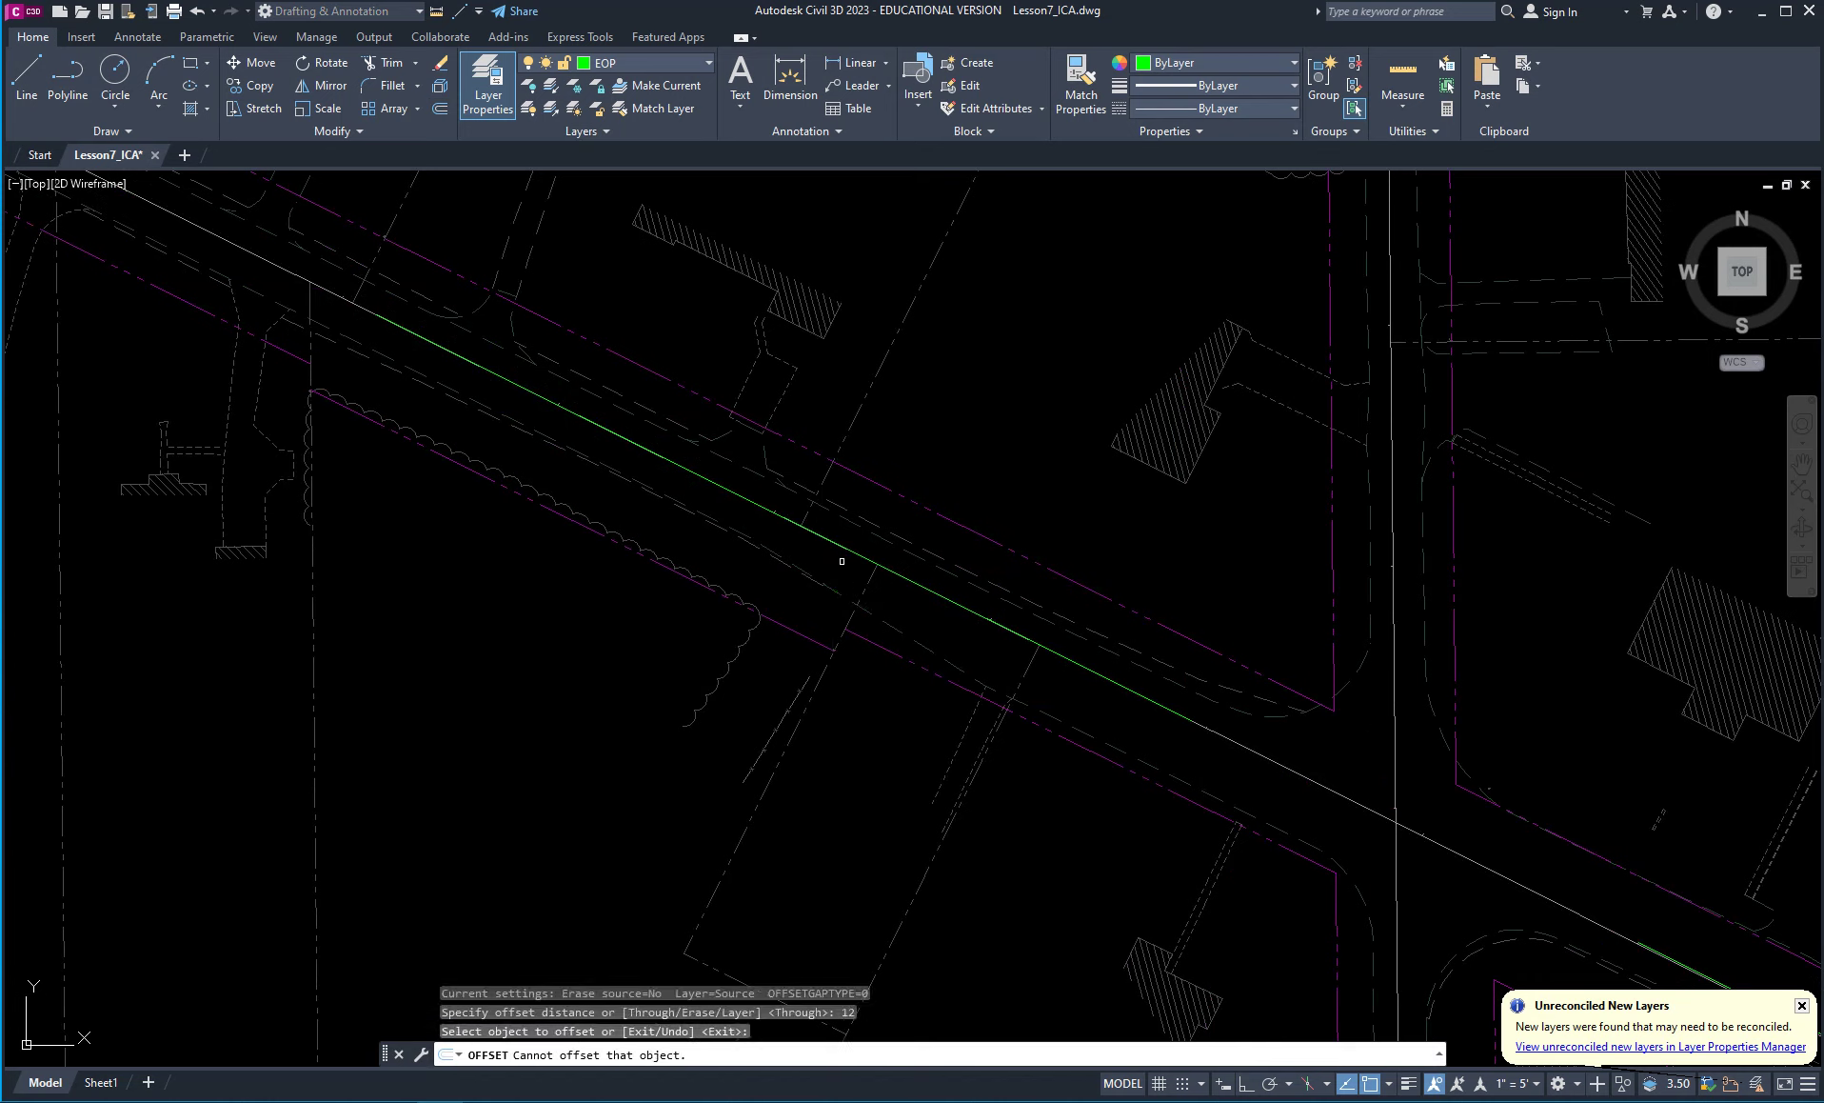
click(840, 545)
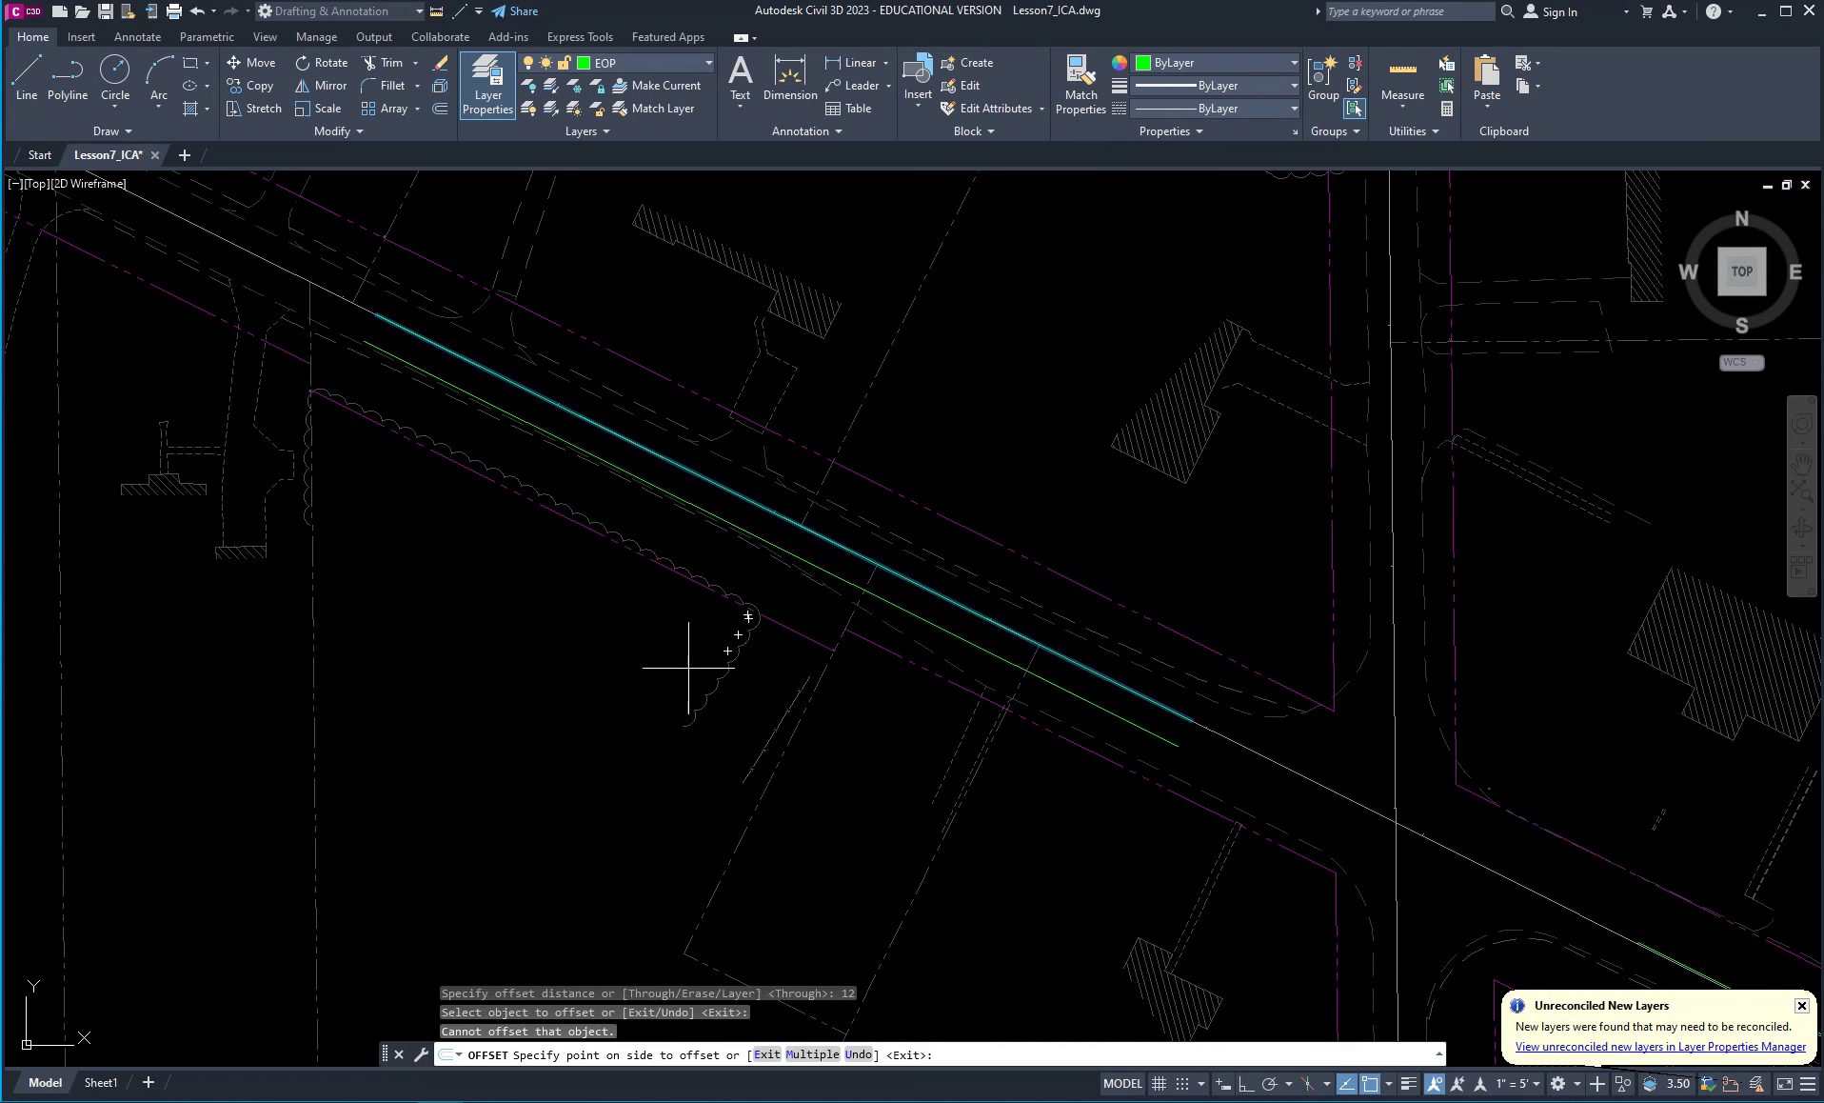
click(657, 664)
click(797, 527)
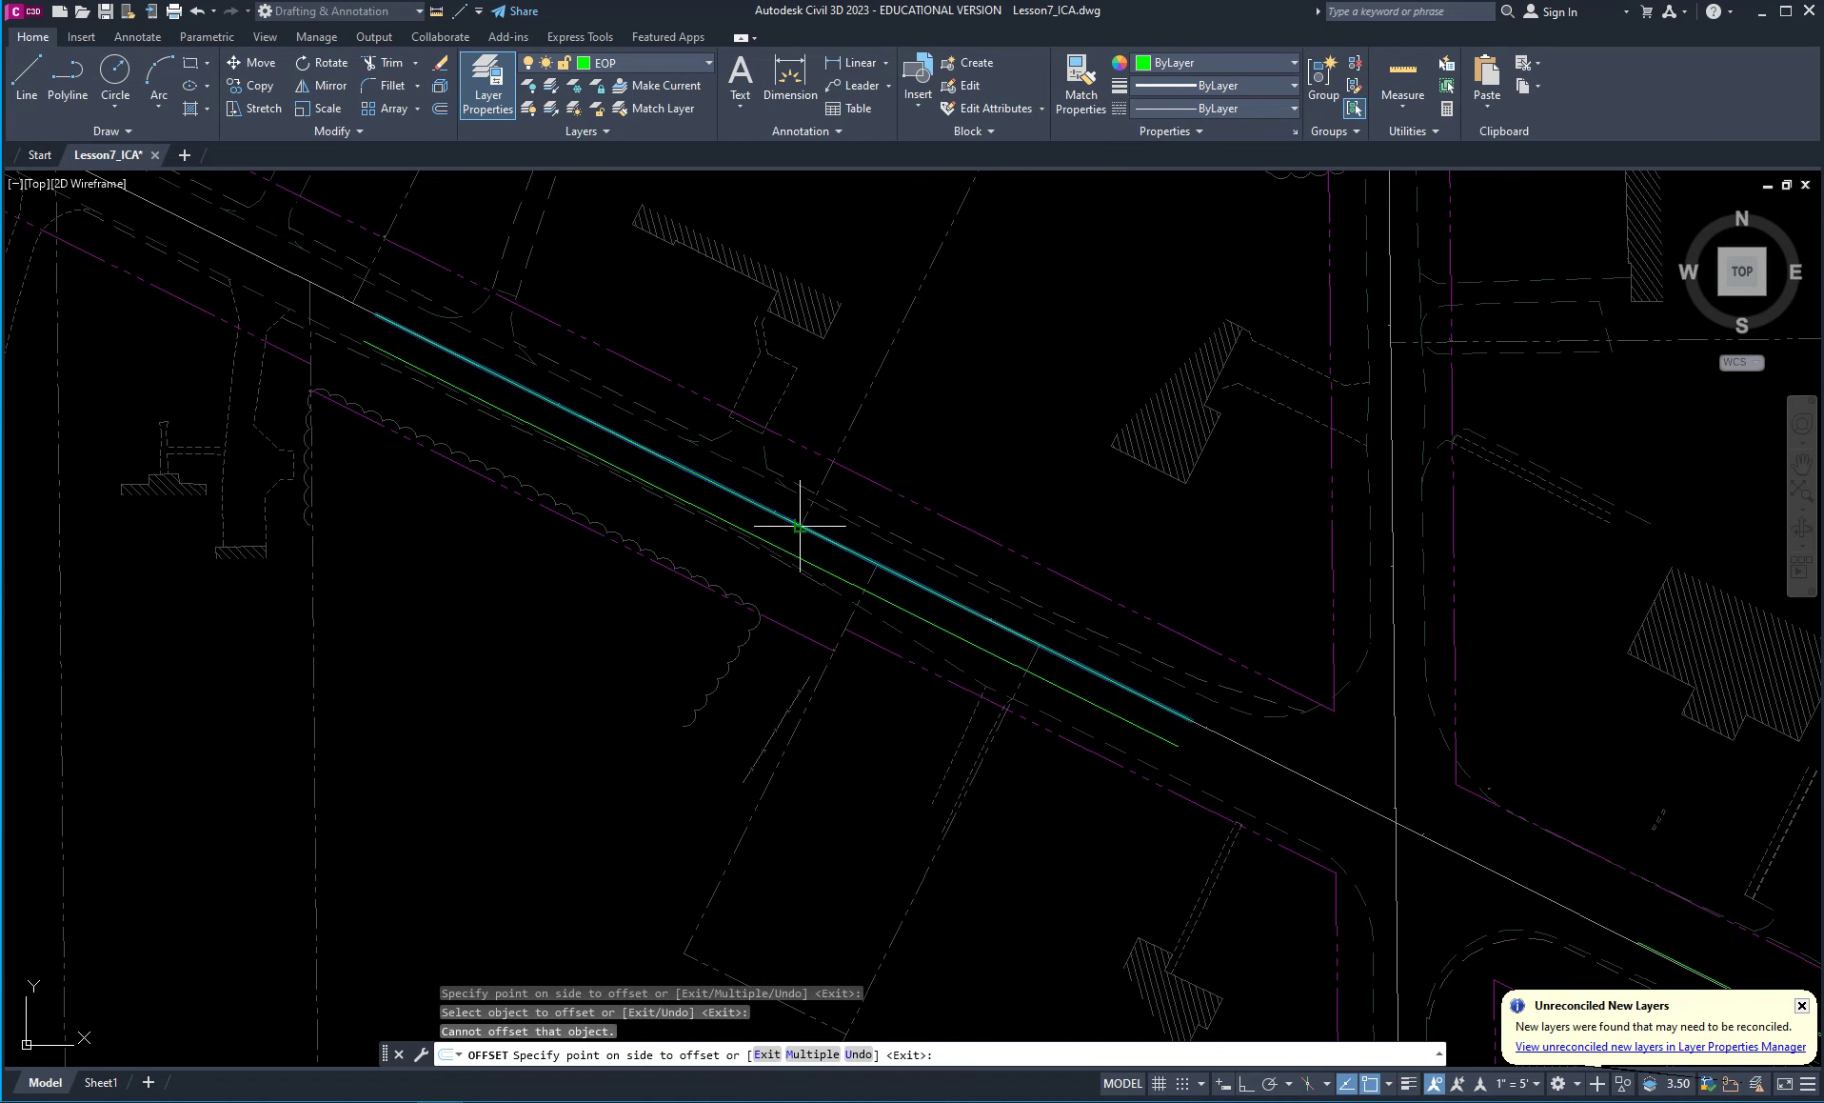
click(869, 425)
click(957, 565)
click(955, 560)
click(951, 542)
click(948, 526)
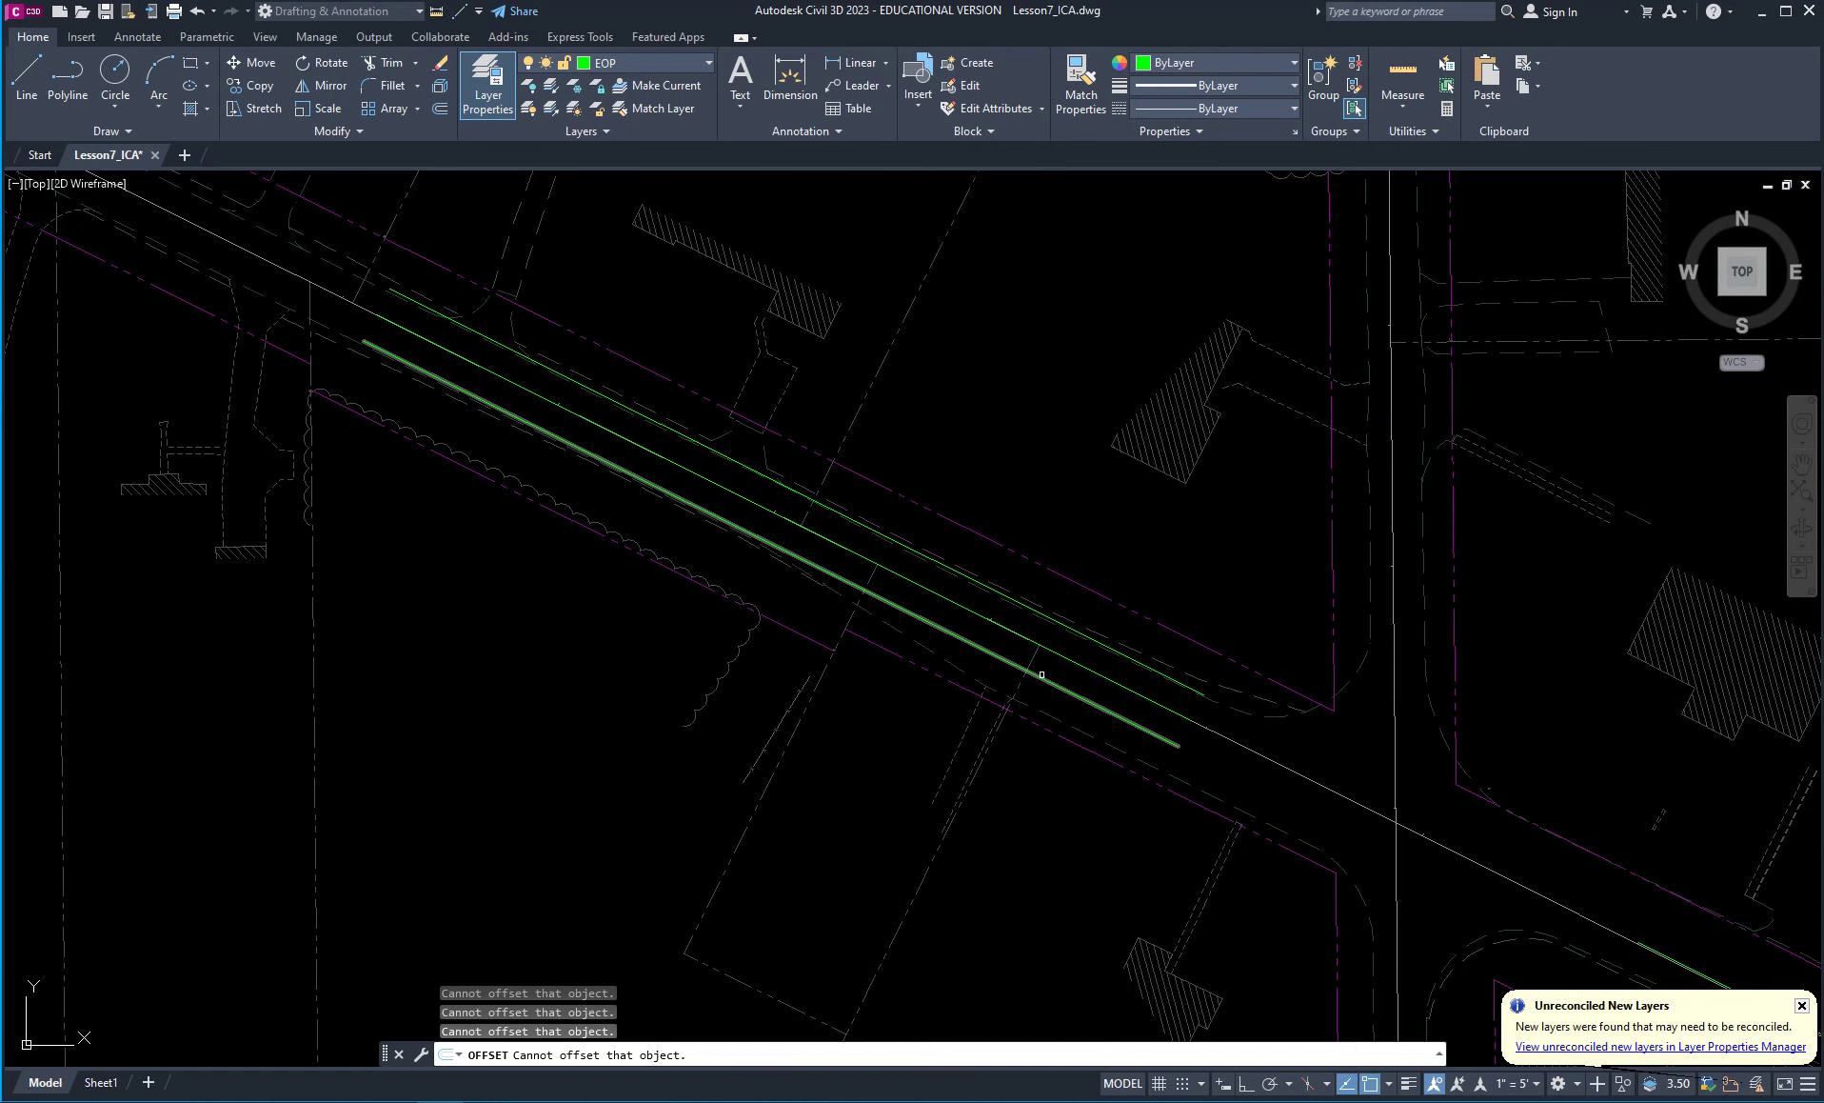
Offset the EOP line southeast of the intersection to both sides at the same distance, and end the Offset command.
scroll(1045, 672, down, 3)
middle_drag(1362, 787, 466, 617)
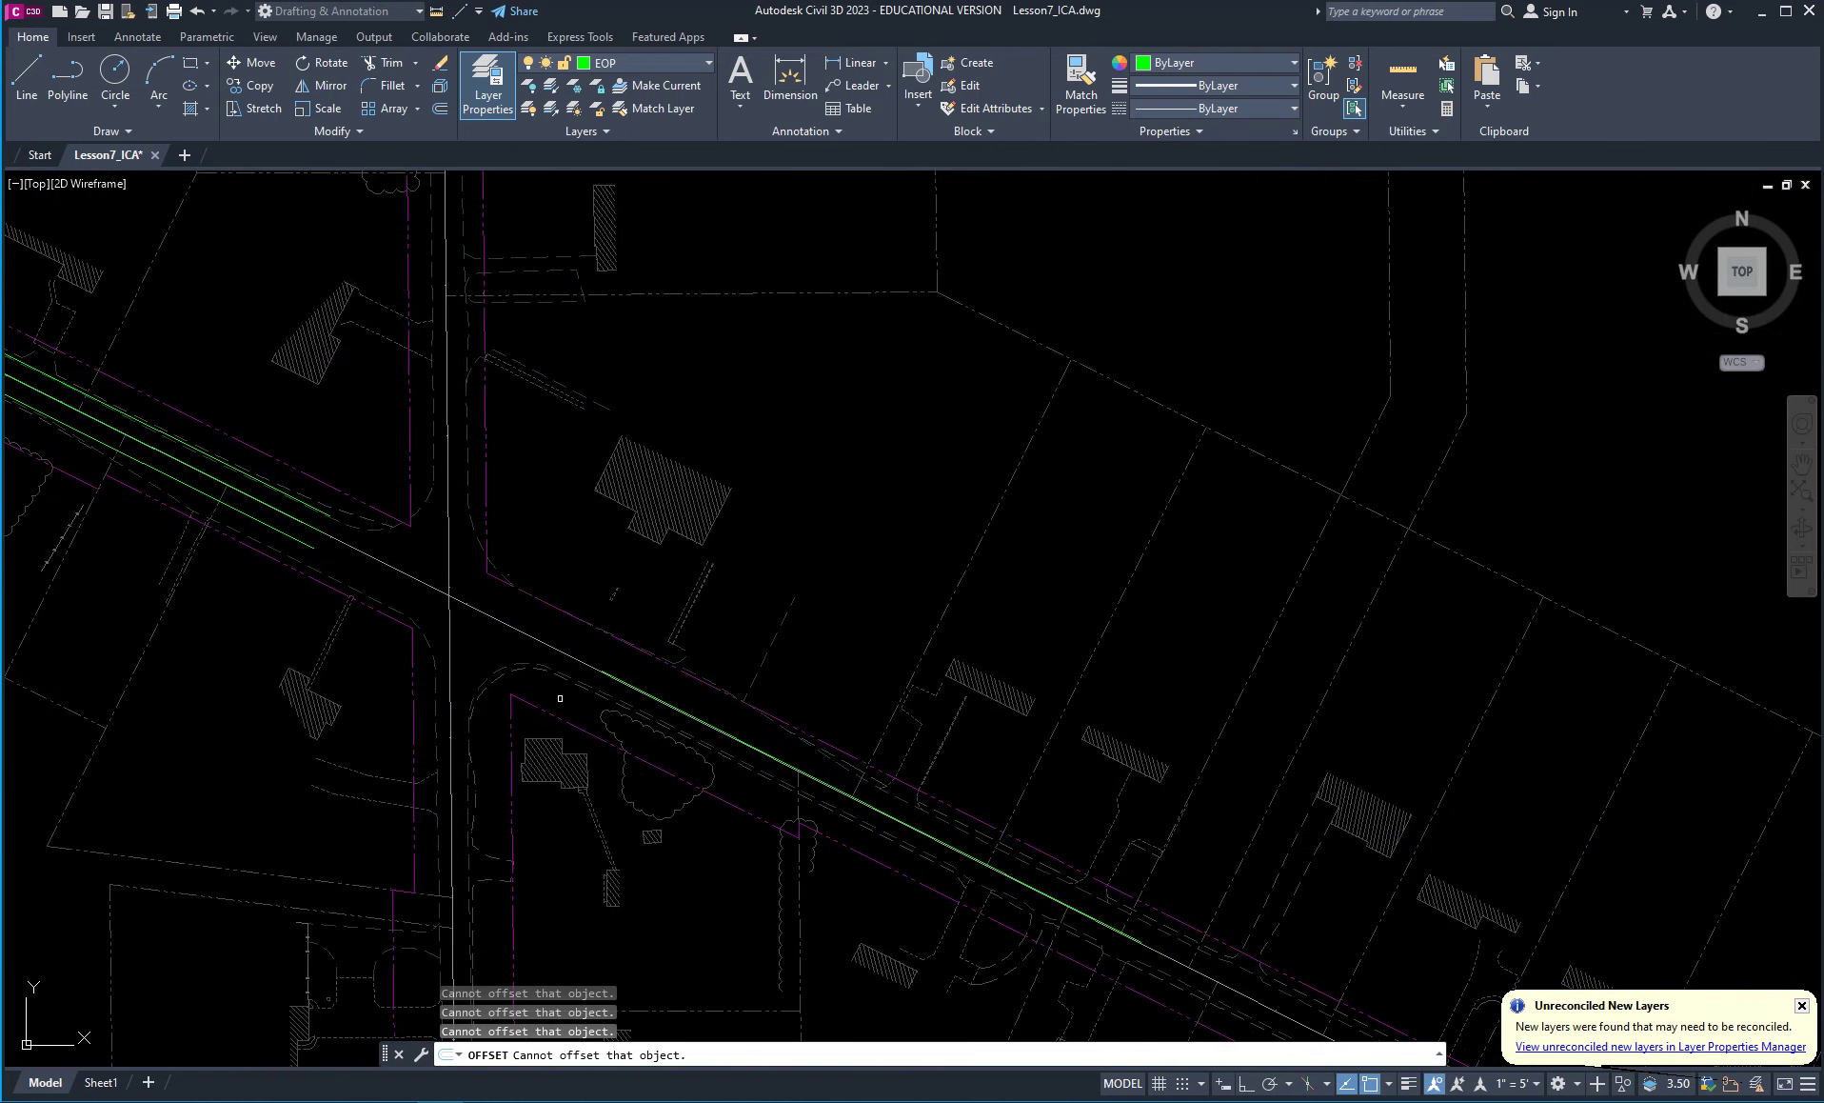
click(632, 692)
click(653, 654)
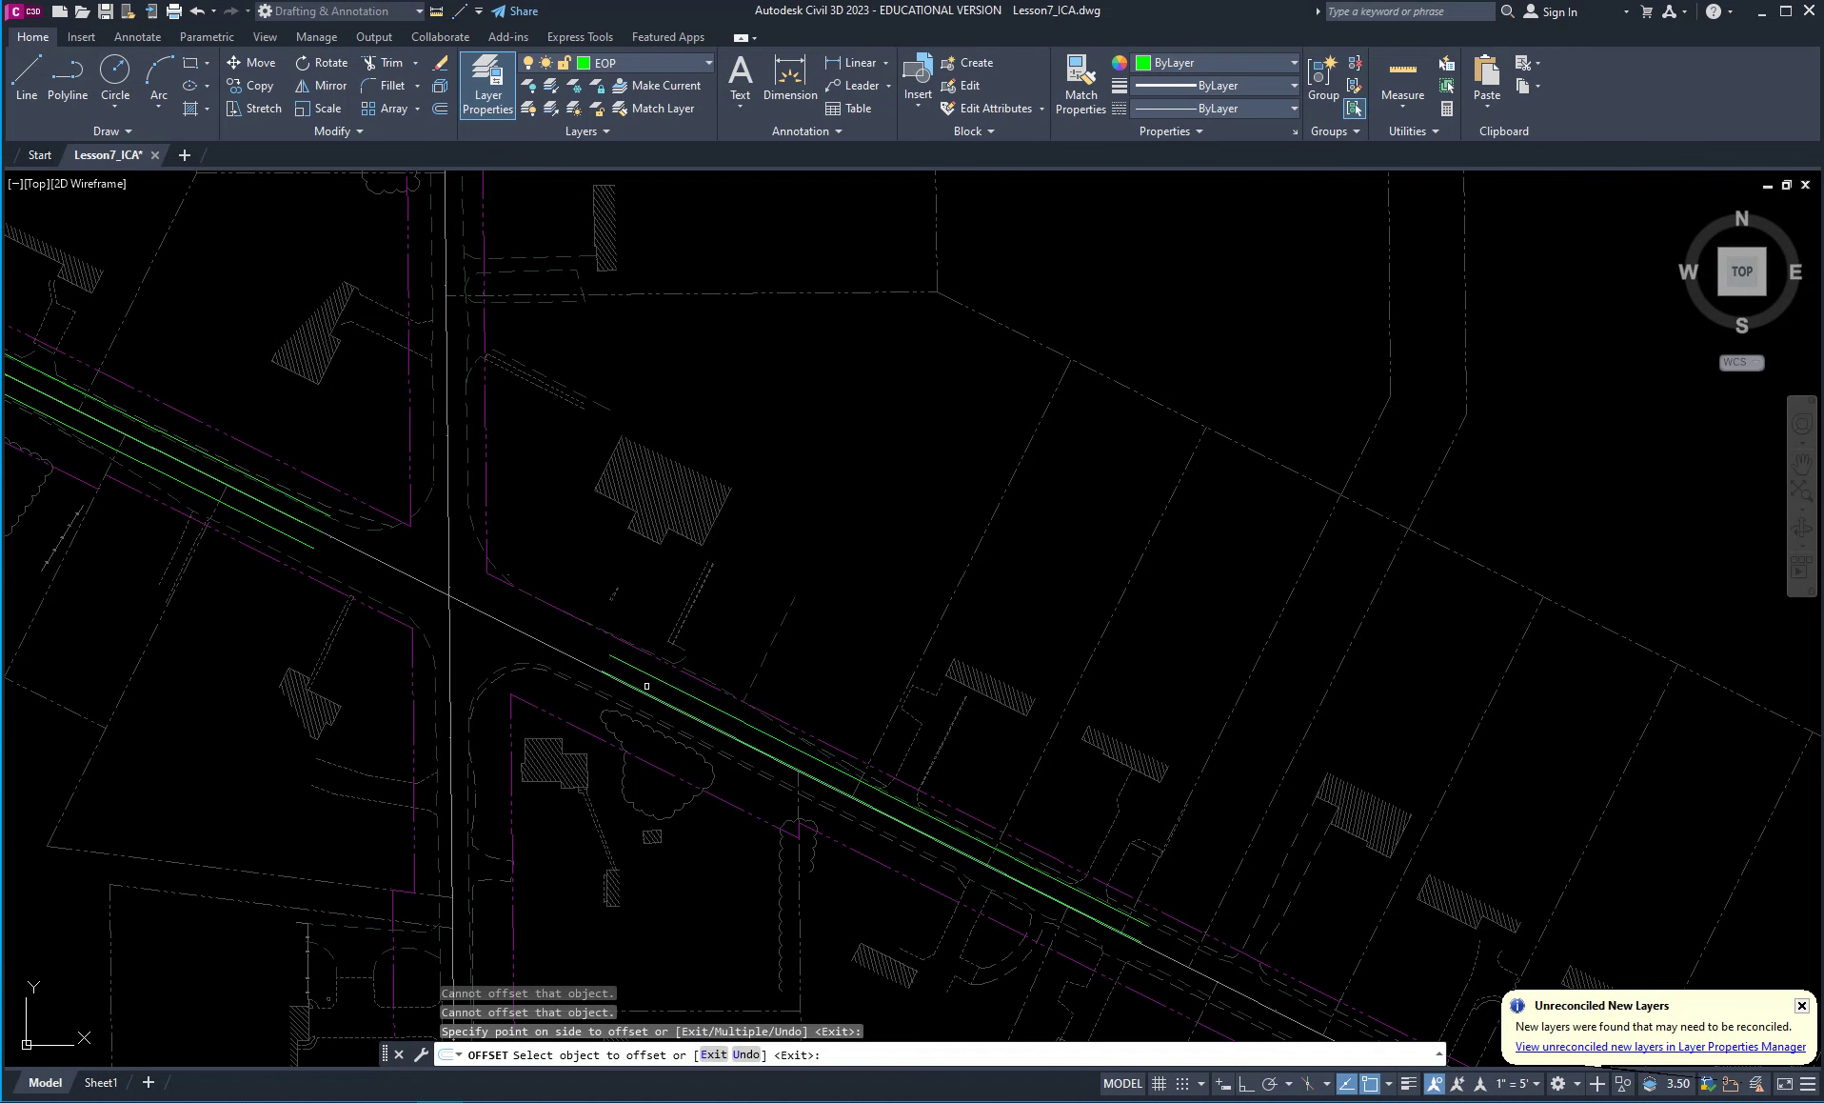
click(646, 685)
click(618, 724)
click(623, 740)
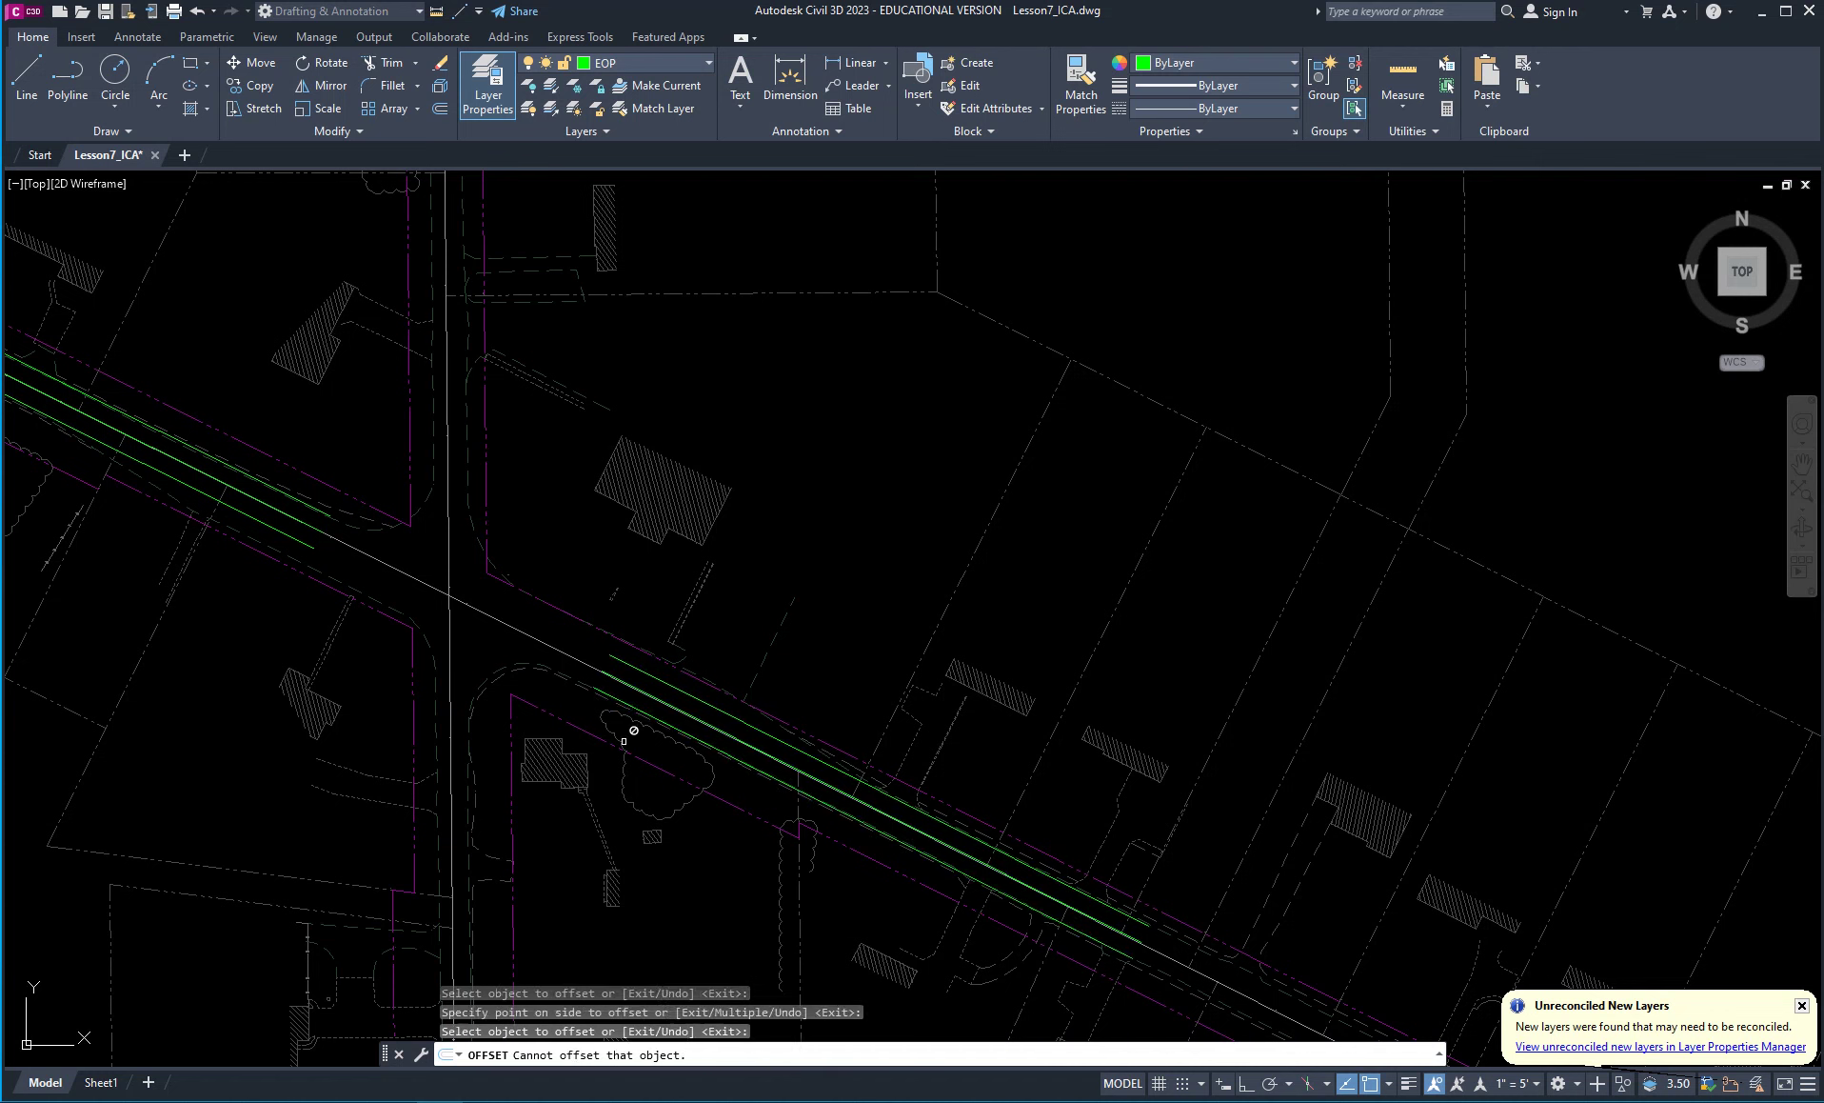
key(Escape)
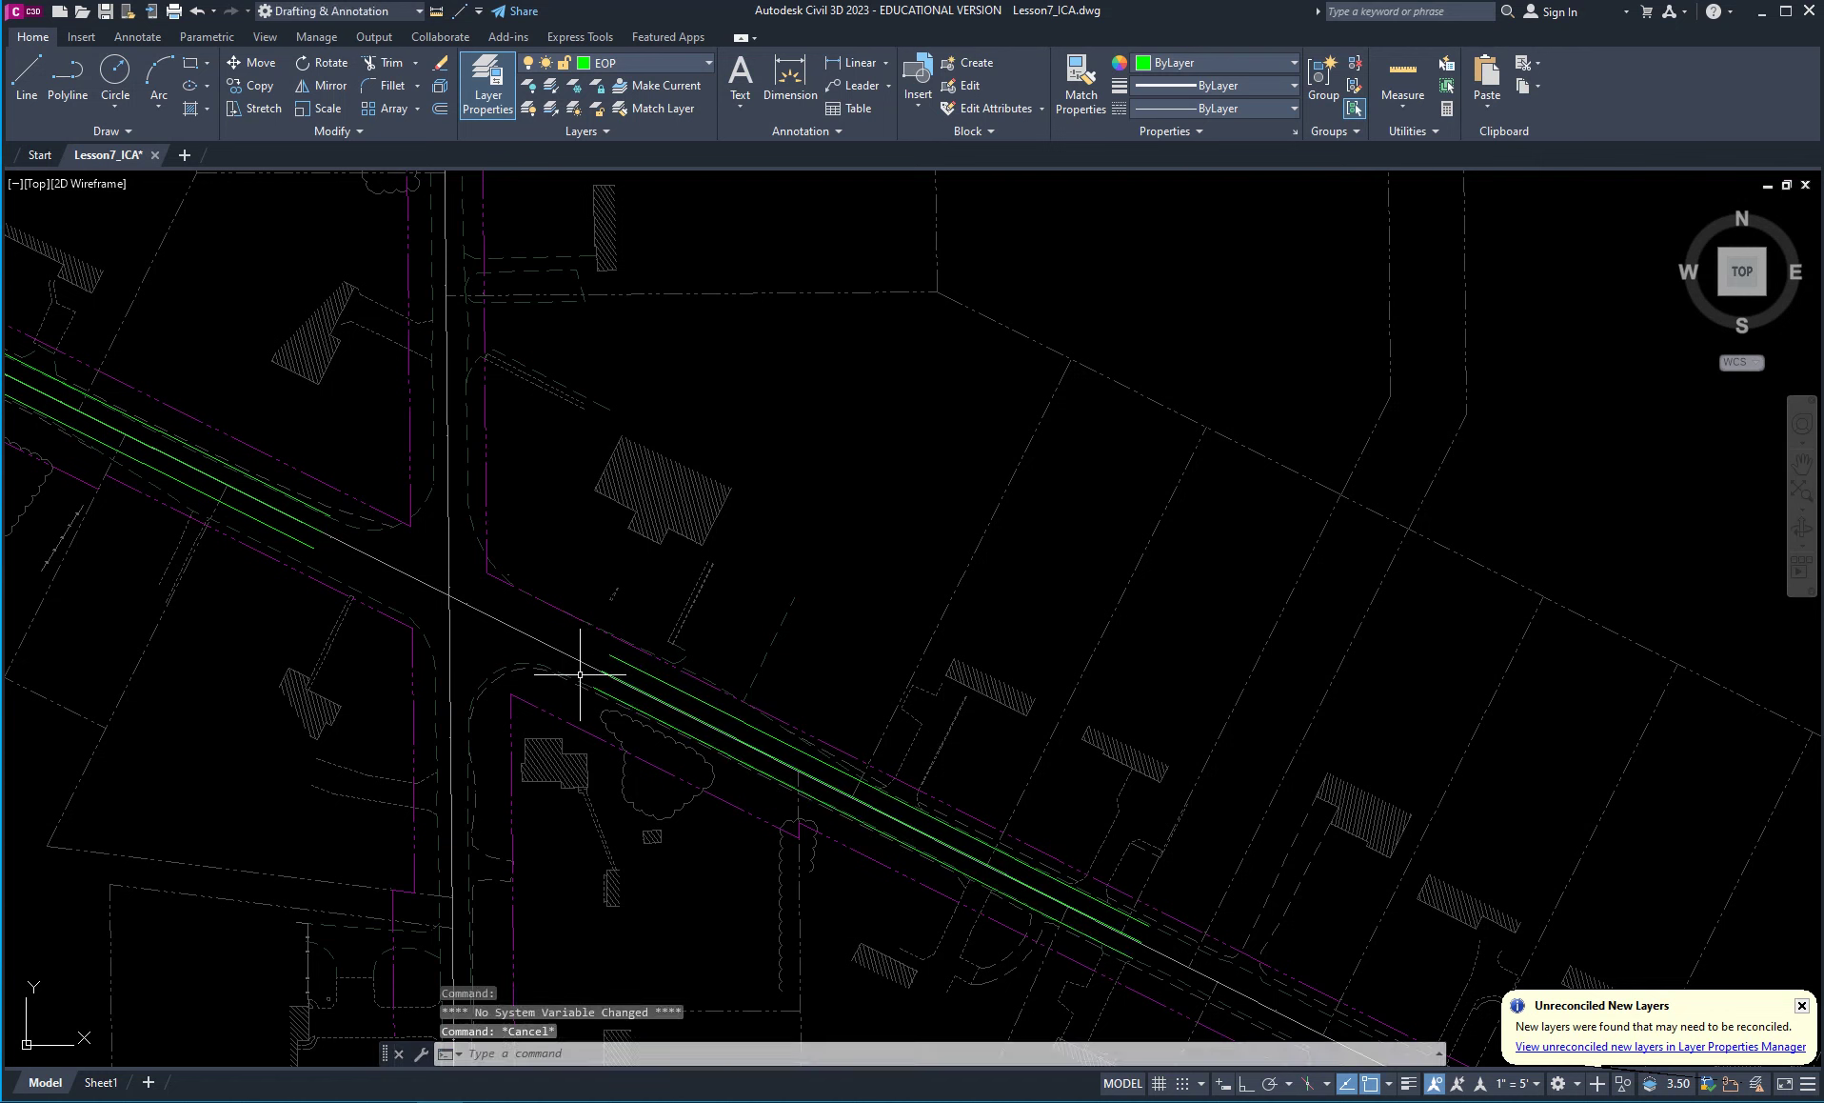
Draw a line along the north-south road's west pavement edge, running south from just below the intersection.
middle_drag(488, 660, 831, 559)
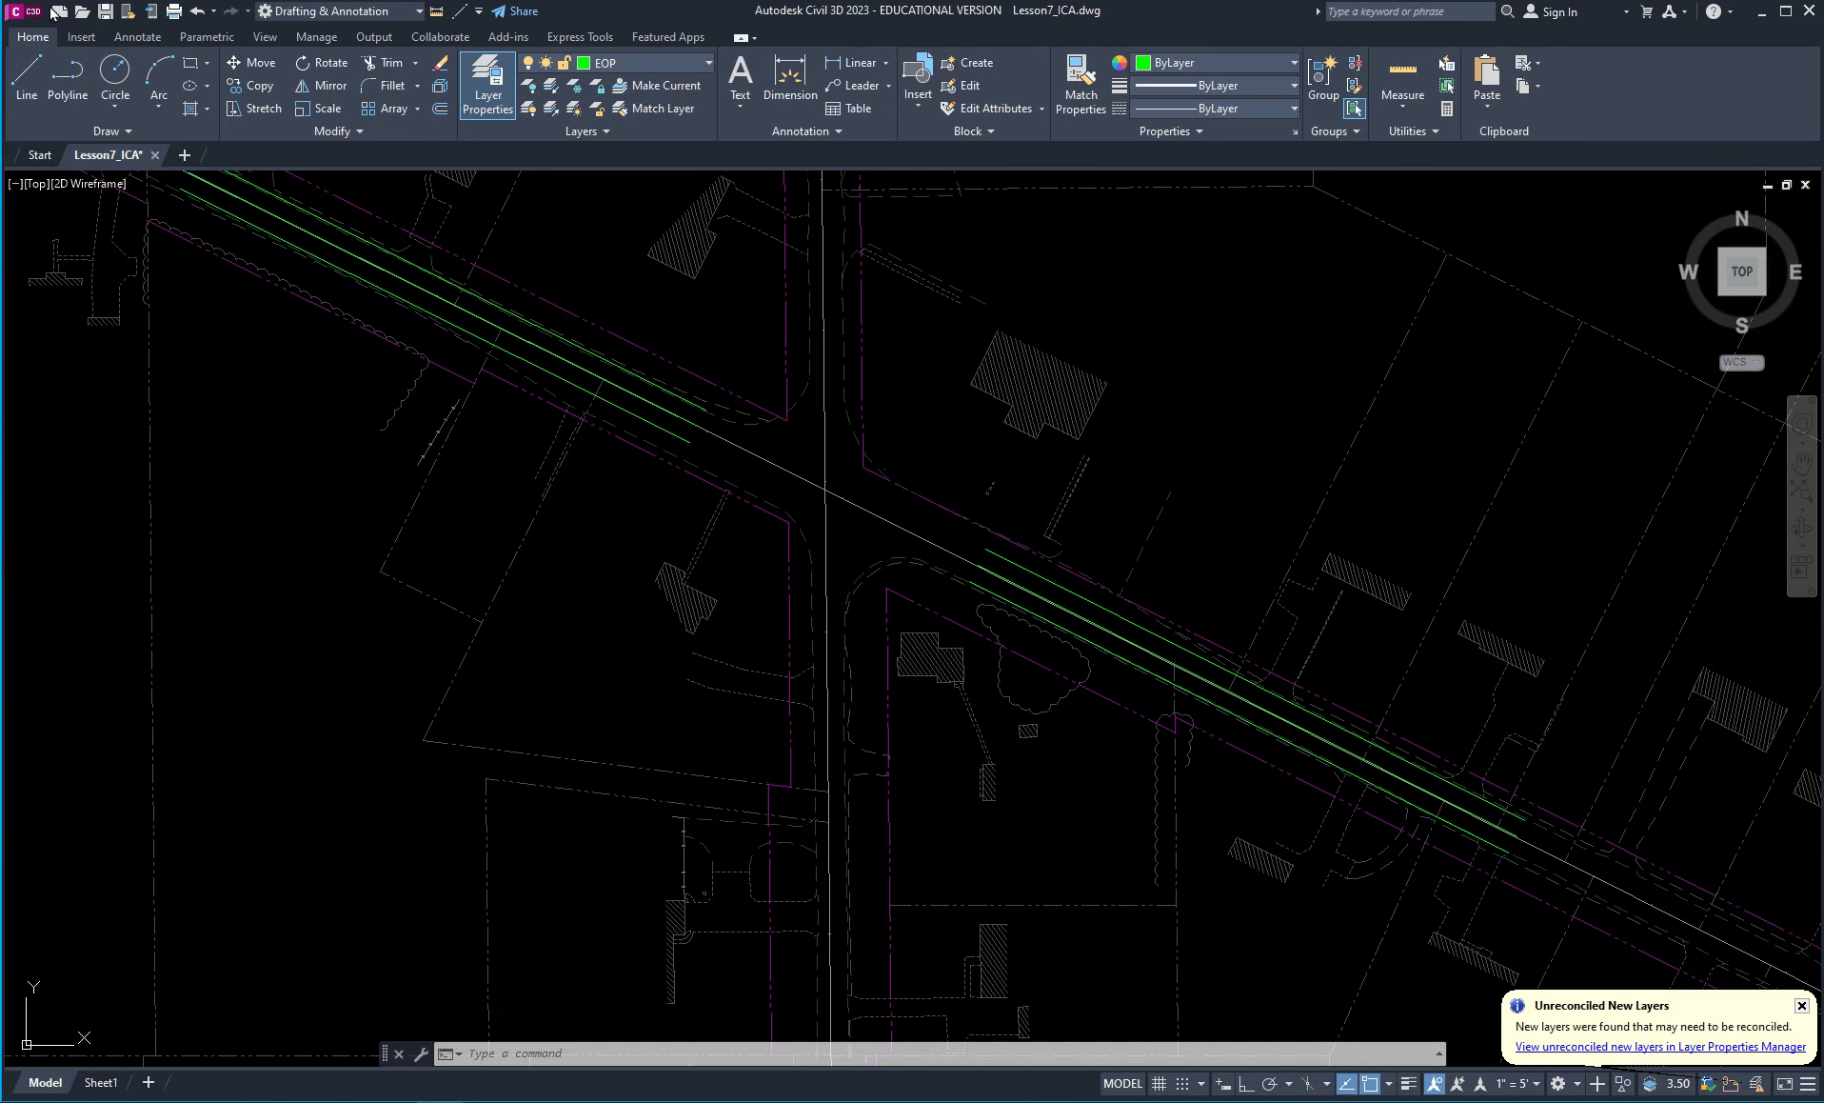
click(27, 74)
scroll(831, 599, up, 6)
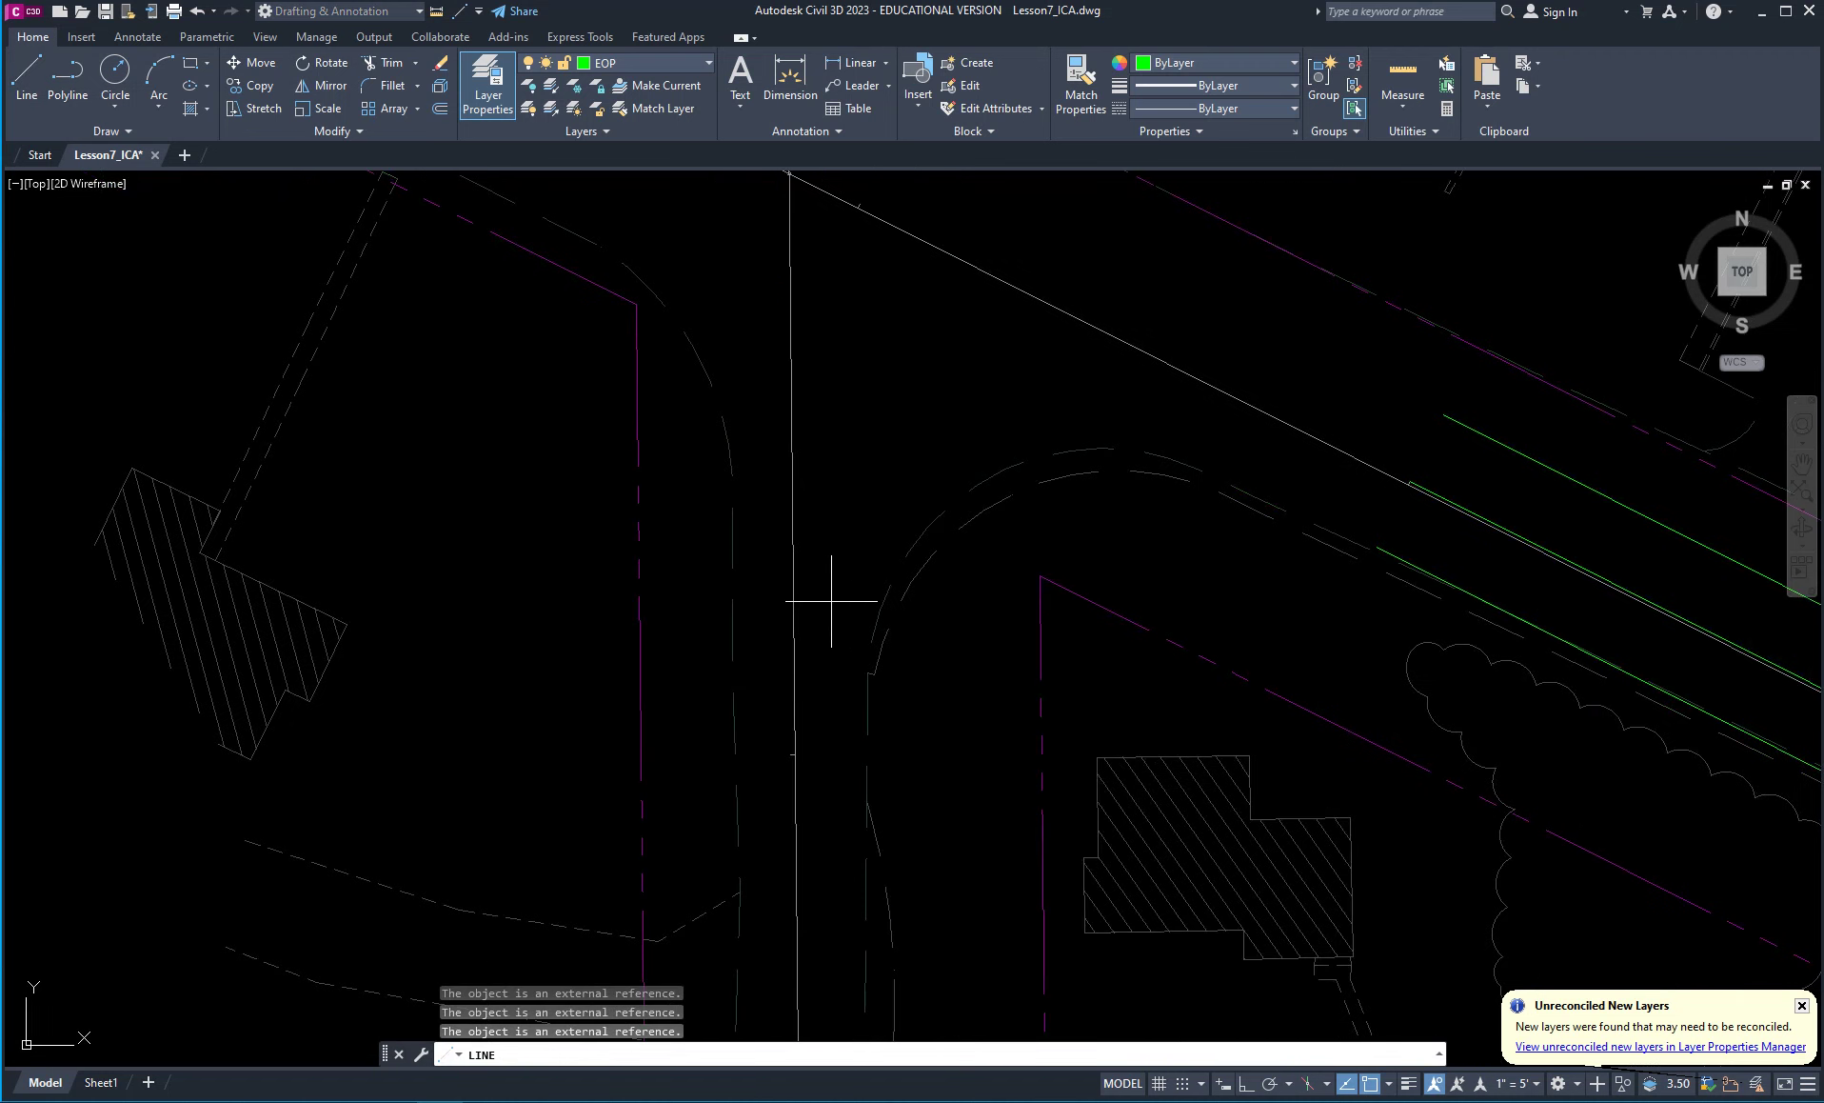
click(735, 533)
scroll(747, 704, down, 6)
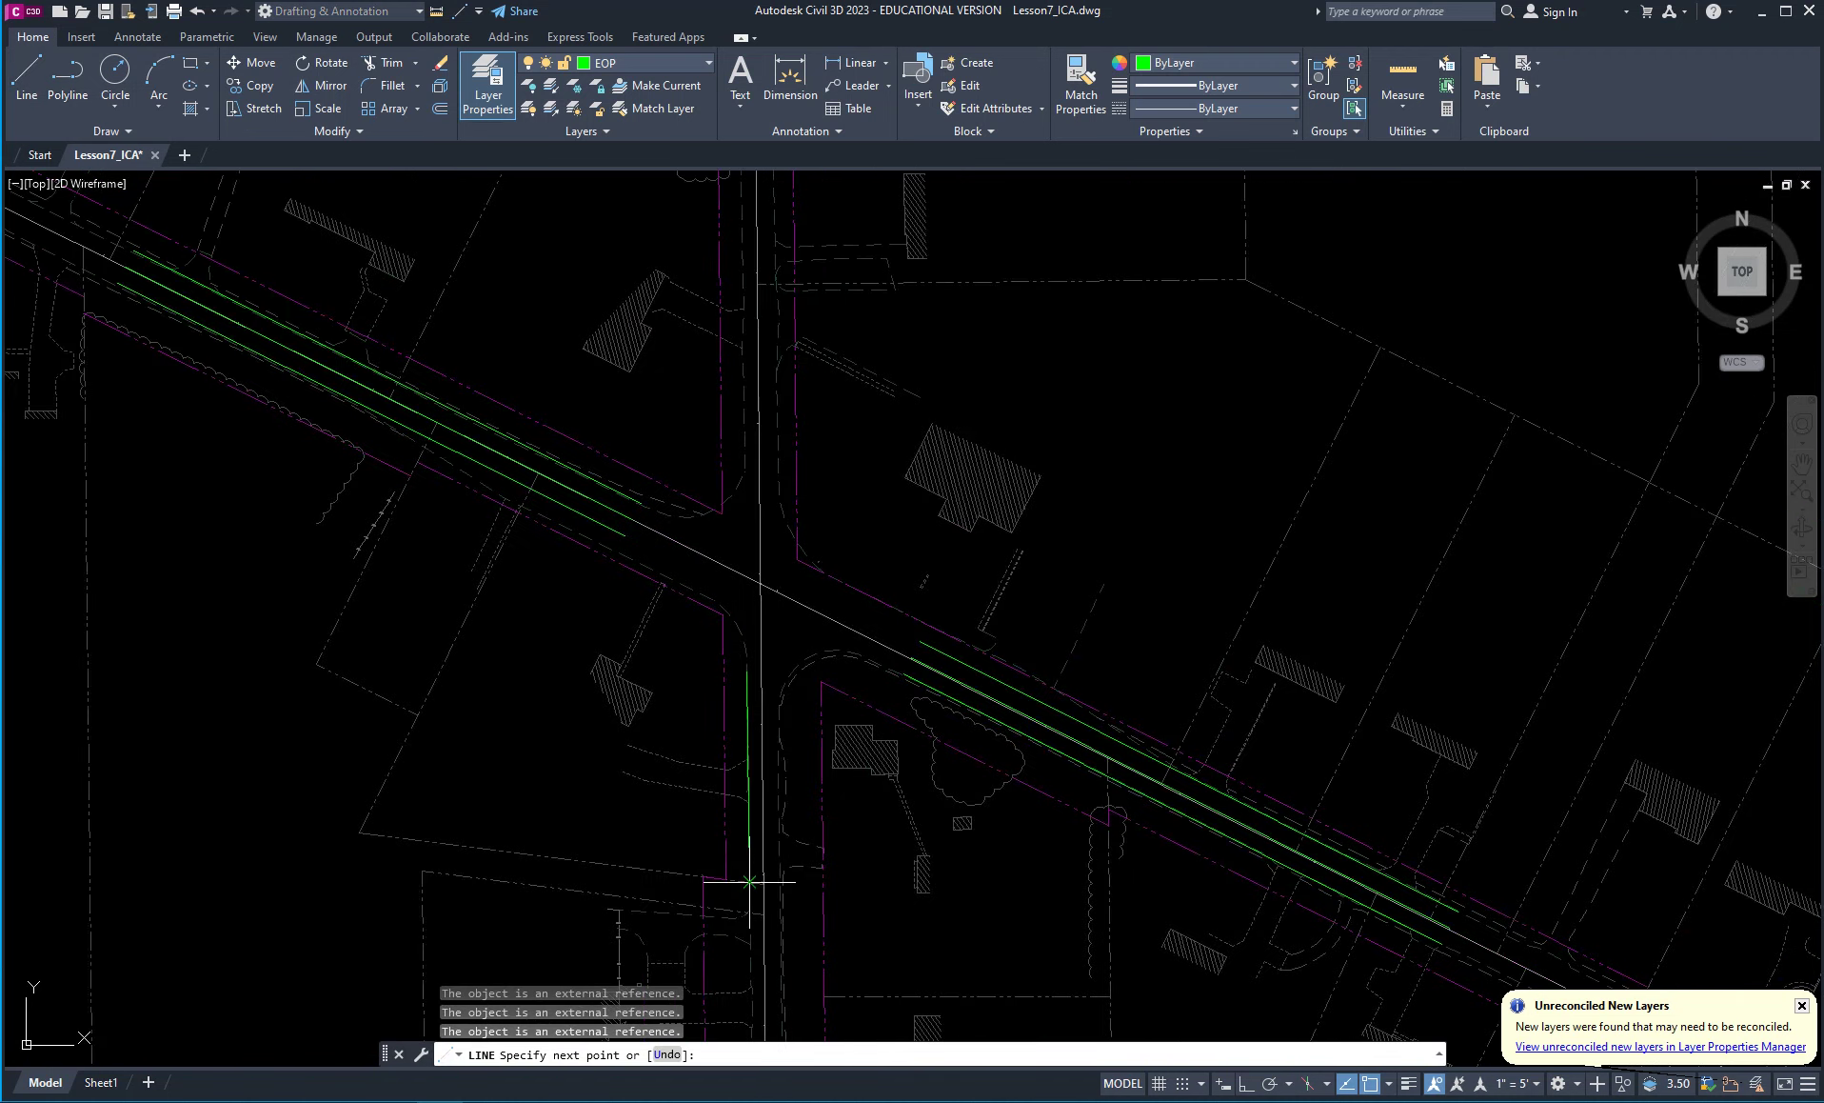
middle_drag(749, 882, 820, 492)
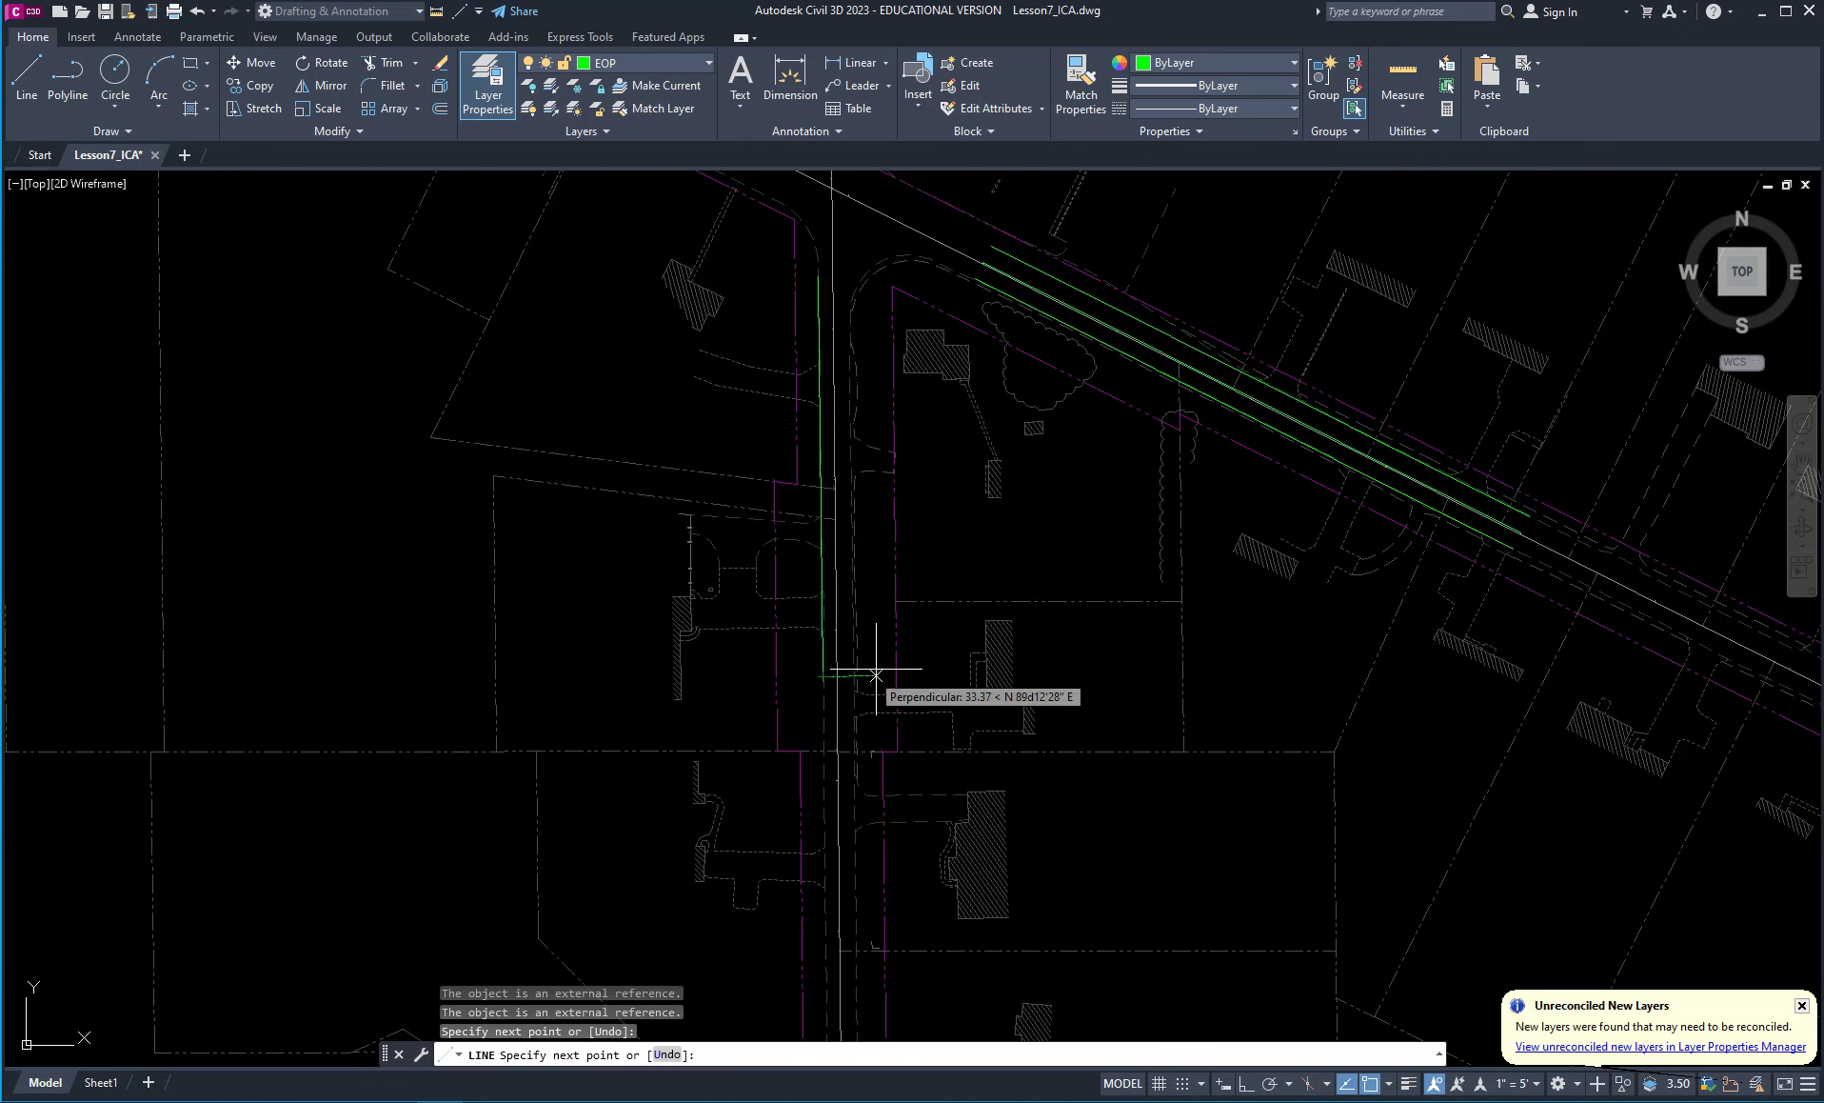
key(Escape)
Draw a line along the north-south road's east pavement edge south of the intersection, ending at the start of the corner curve.
key(Return)
scroll(855, 666, up, 2)
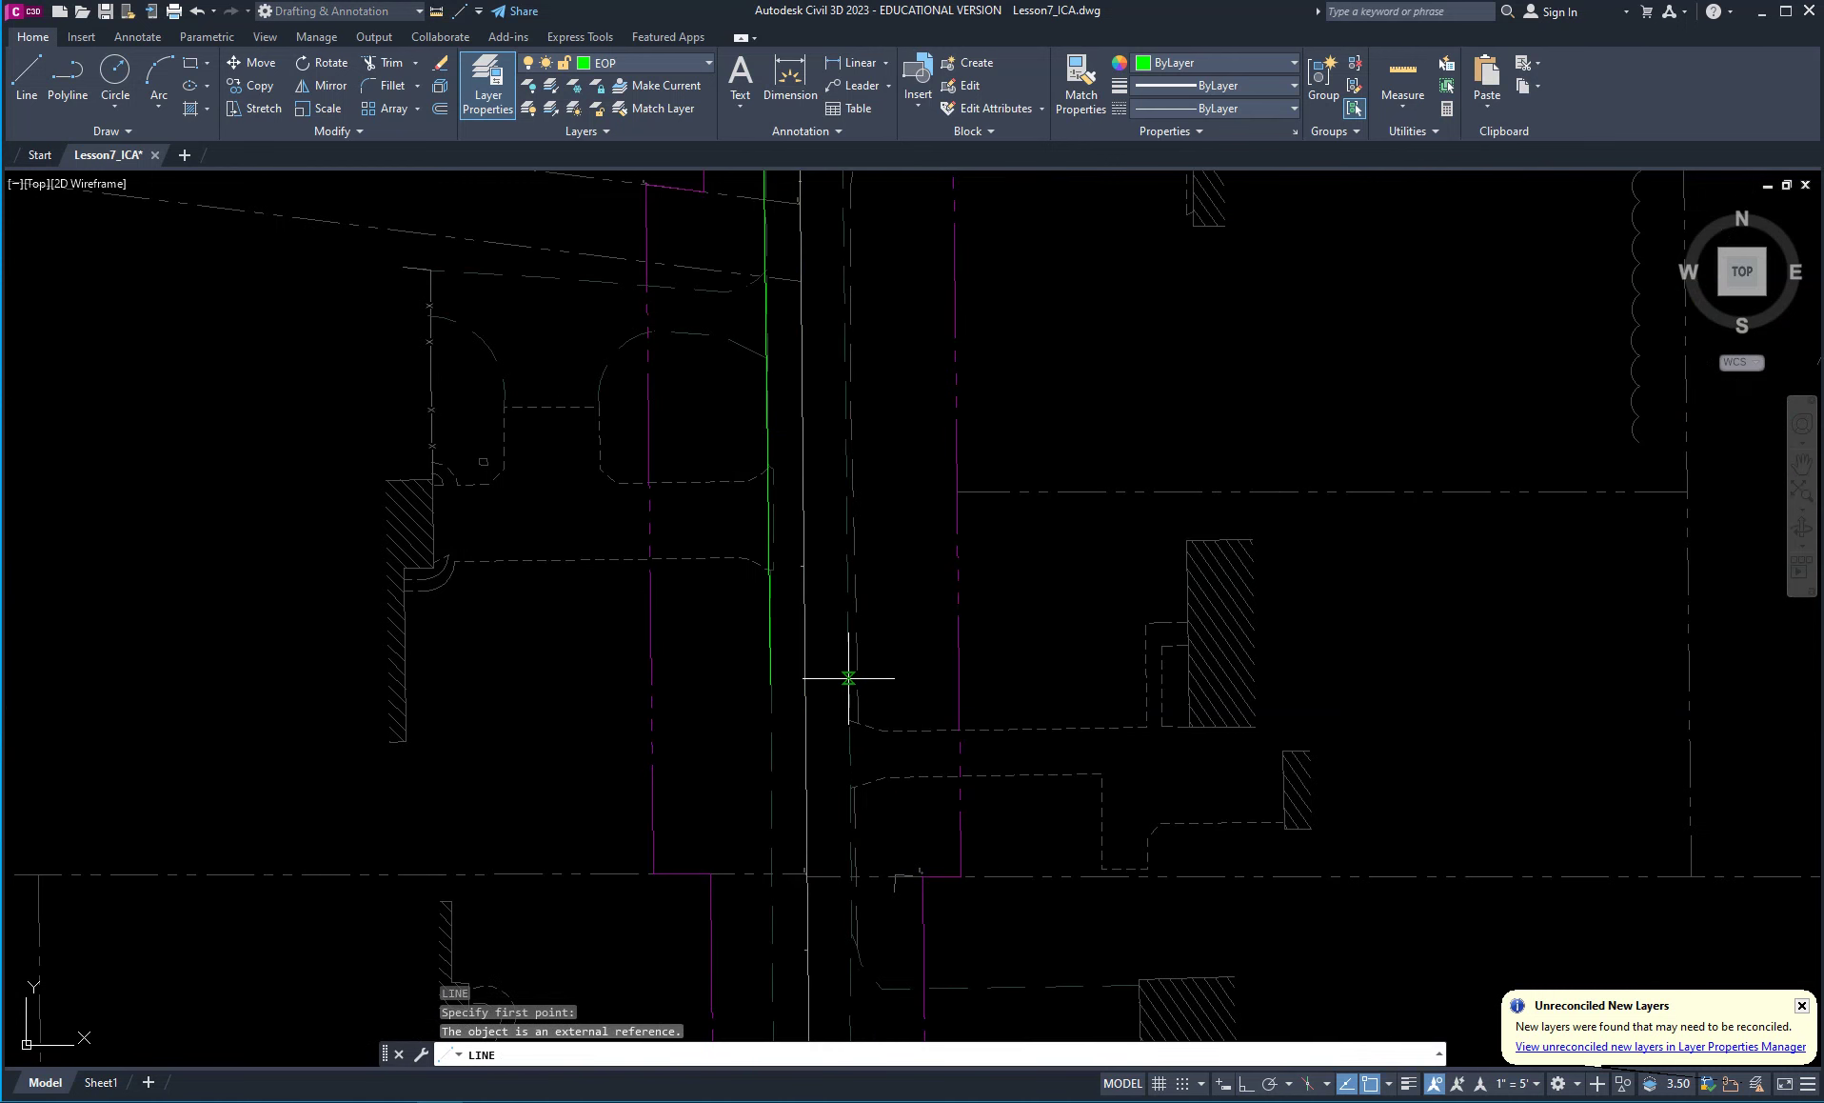
click(848, 678)
scroll(859, 497, down, 5)
middle_drag(859, 395, 832, 745)
scroll(819, 565, up, 4)
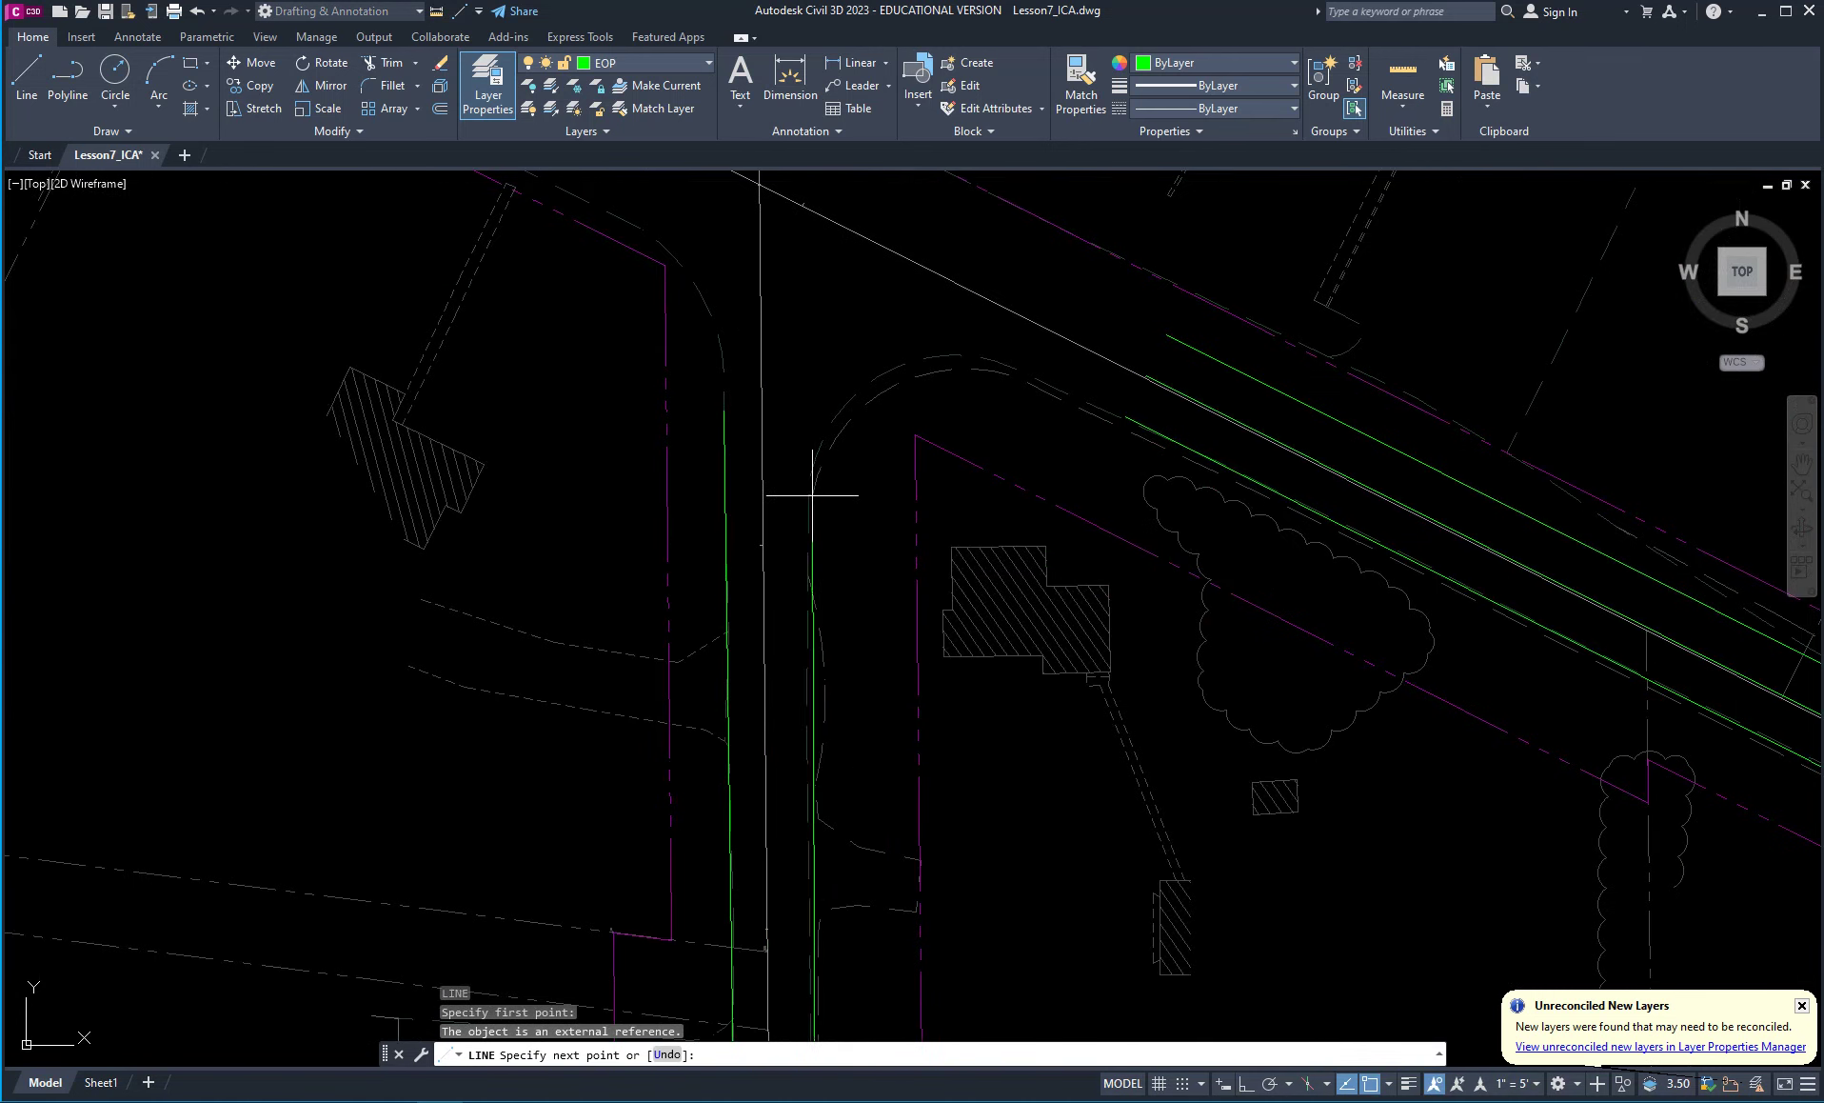
click(813, 494)
key(Return)
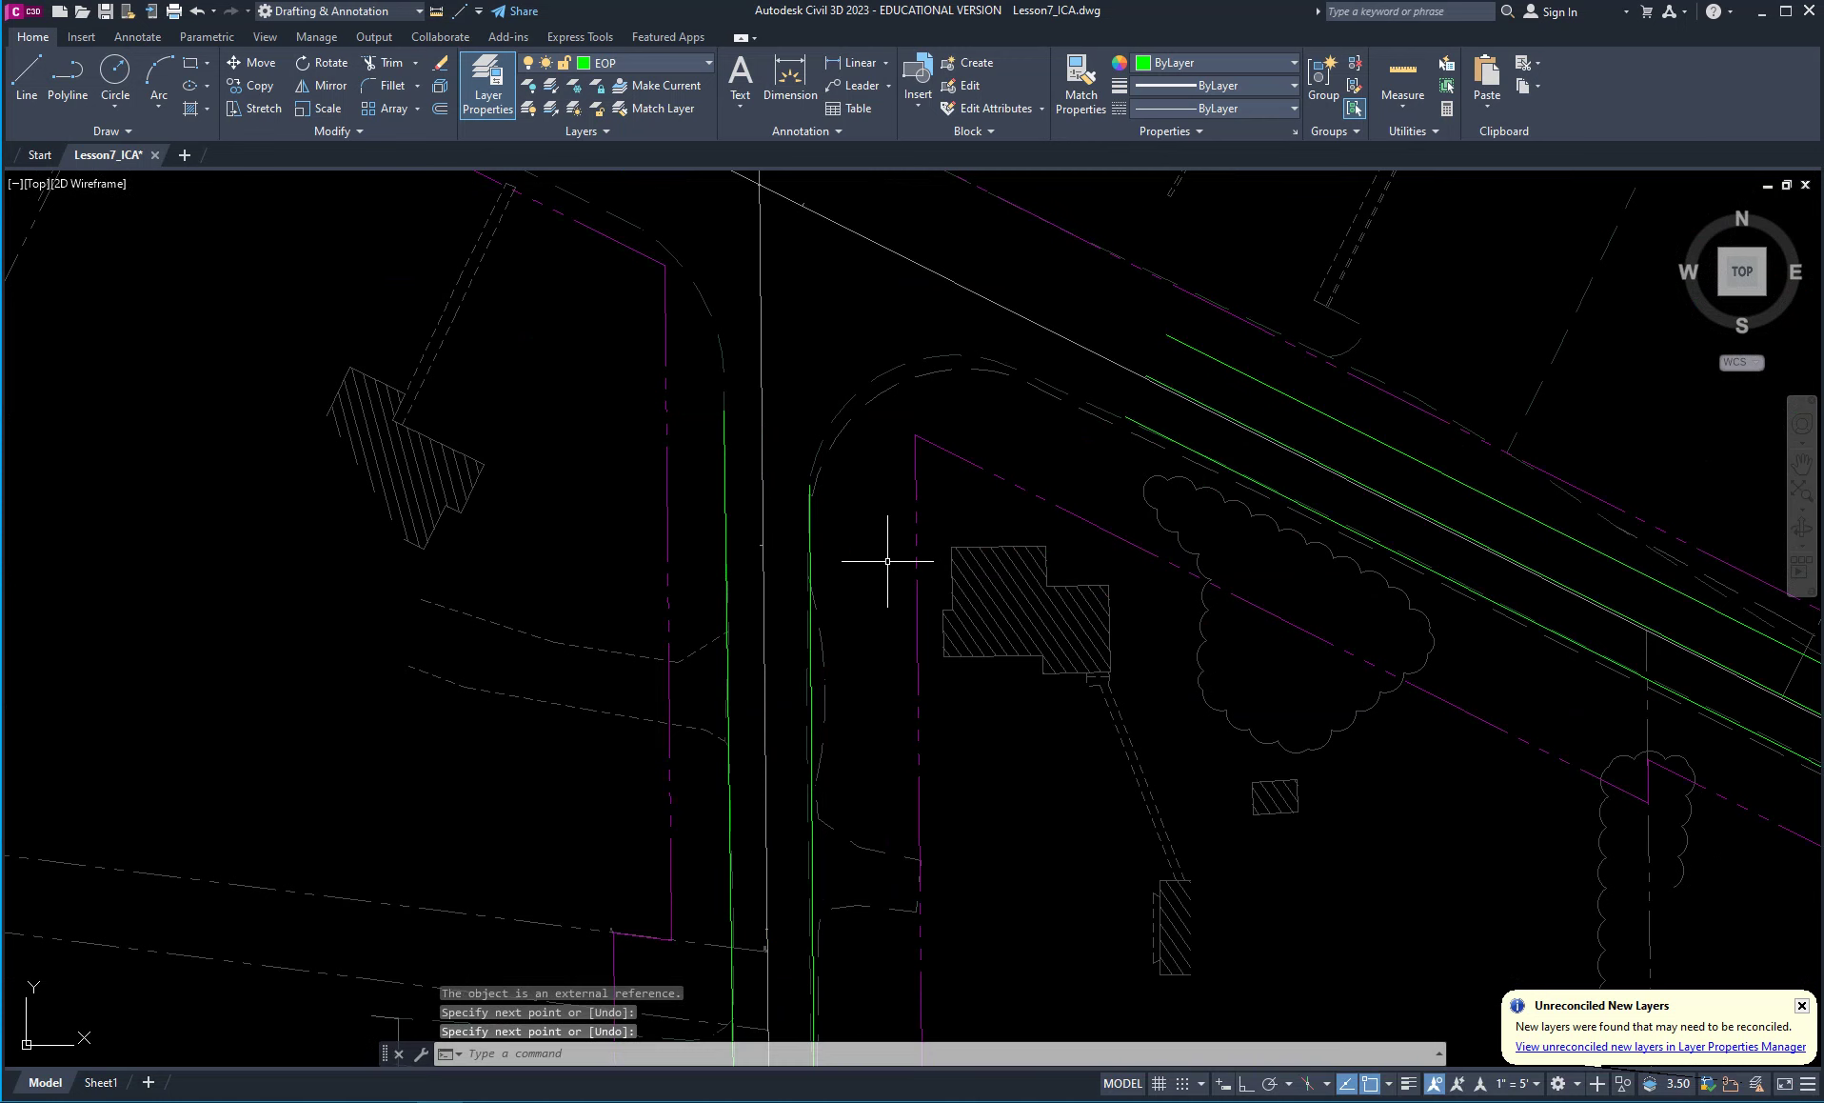
Draw a line along the north-south road's west pavement edge, running north from the end of the intersection's northwest corner curve.
scroll(887, 574, down, 7)
mouse_move(893, 425)
middle_down()
mouse_move(867, 638)
mouse_move(886, 752)
middle_up()
scroll(860, 722, up, 5)
key(Return)
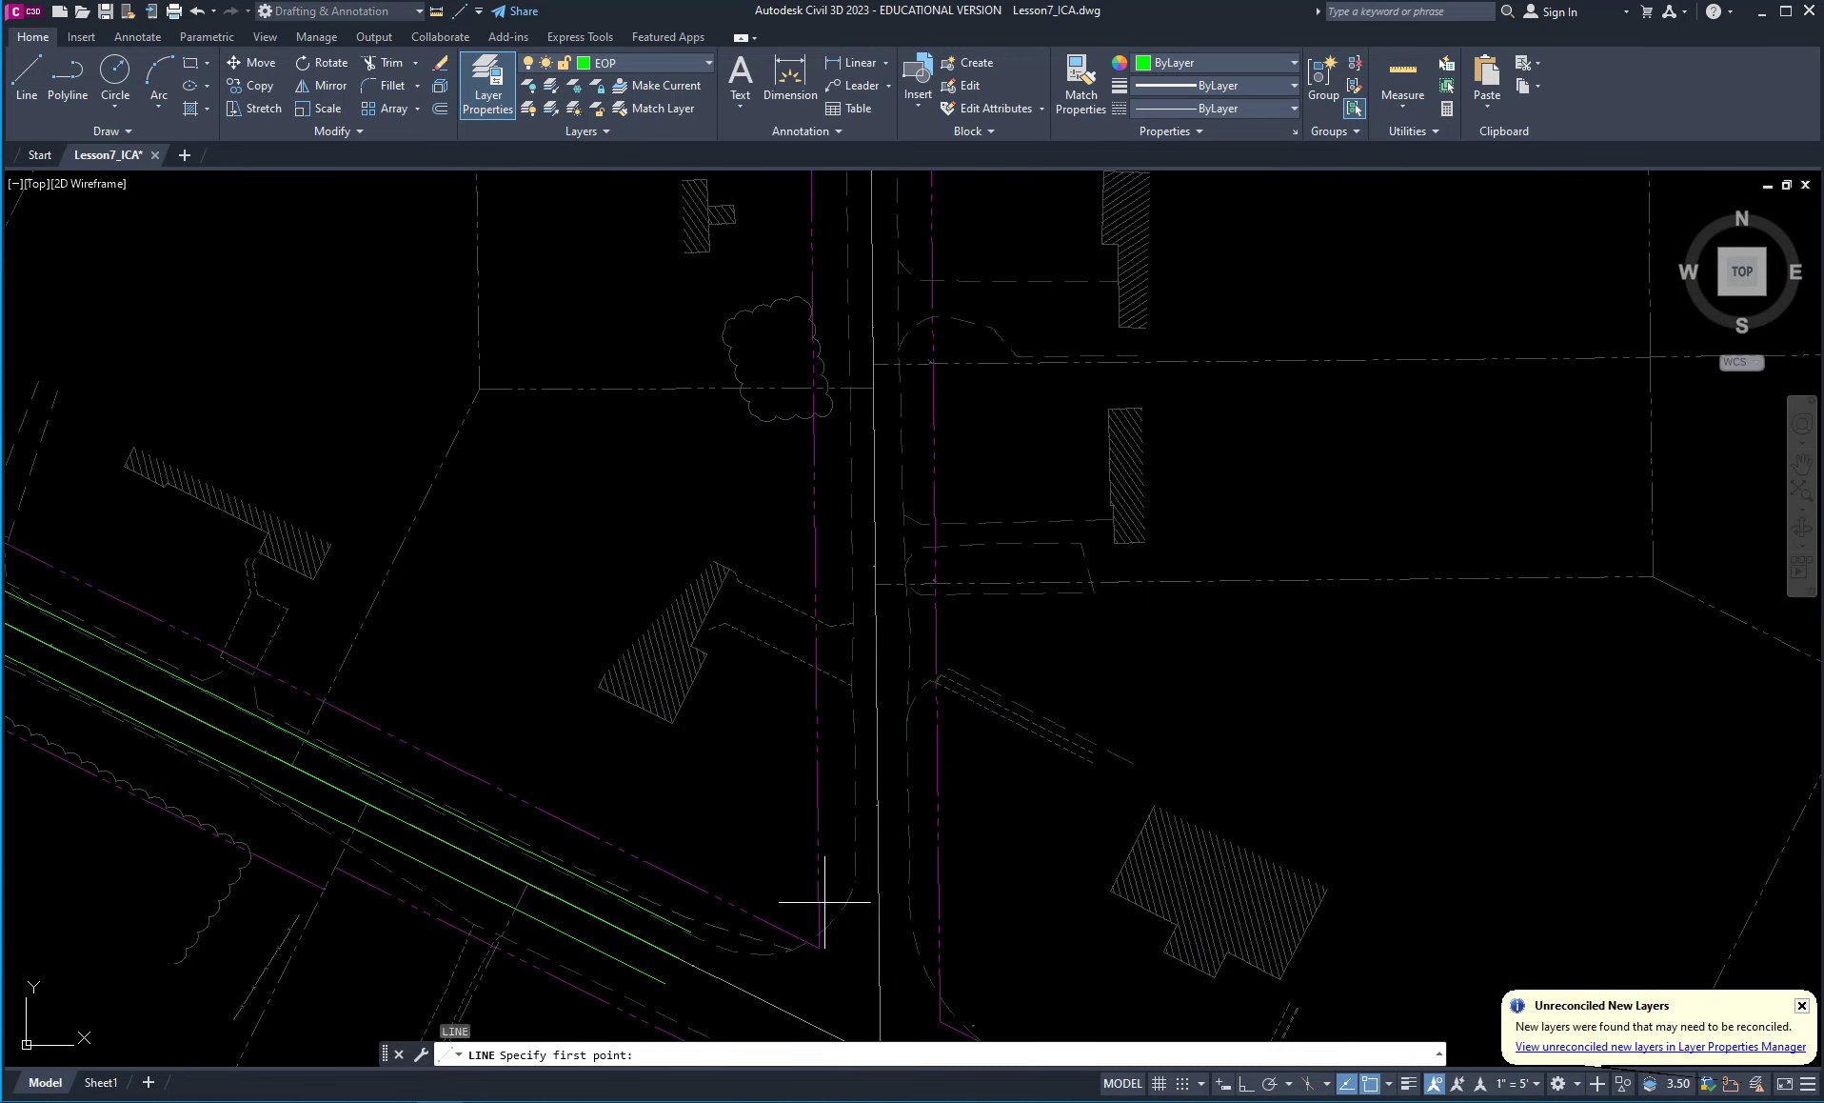
click(853, 862)
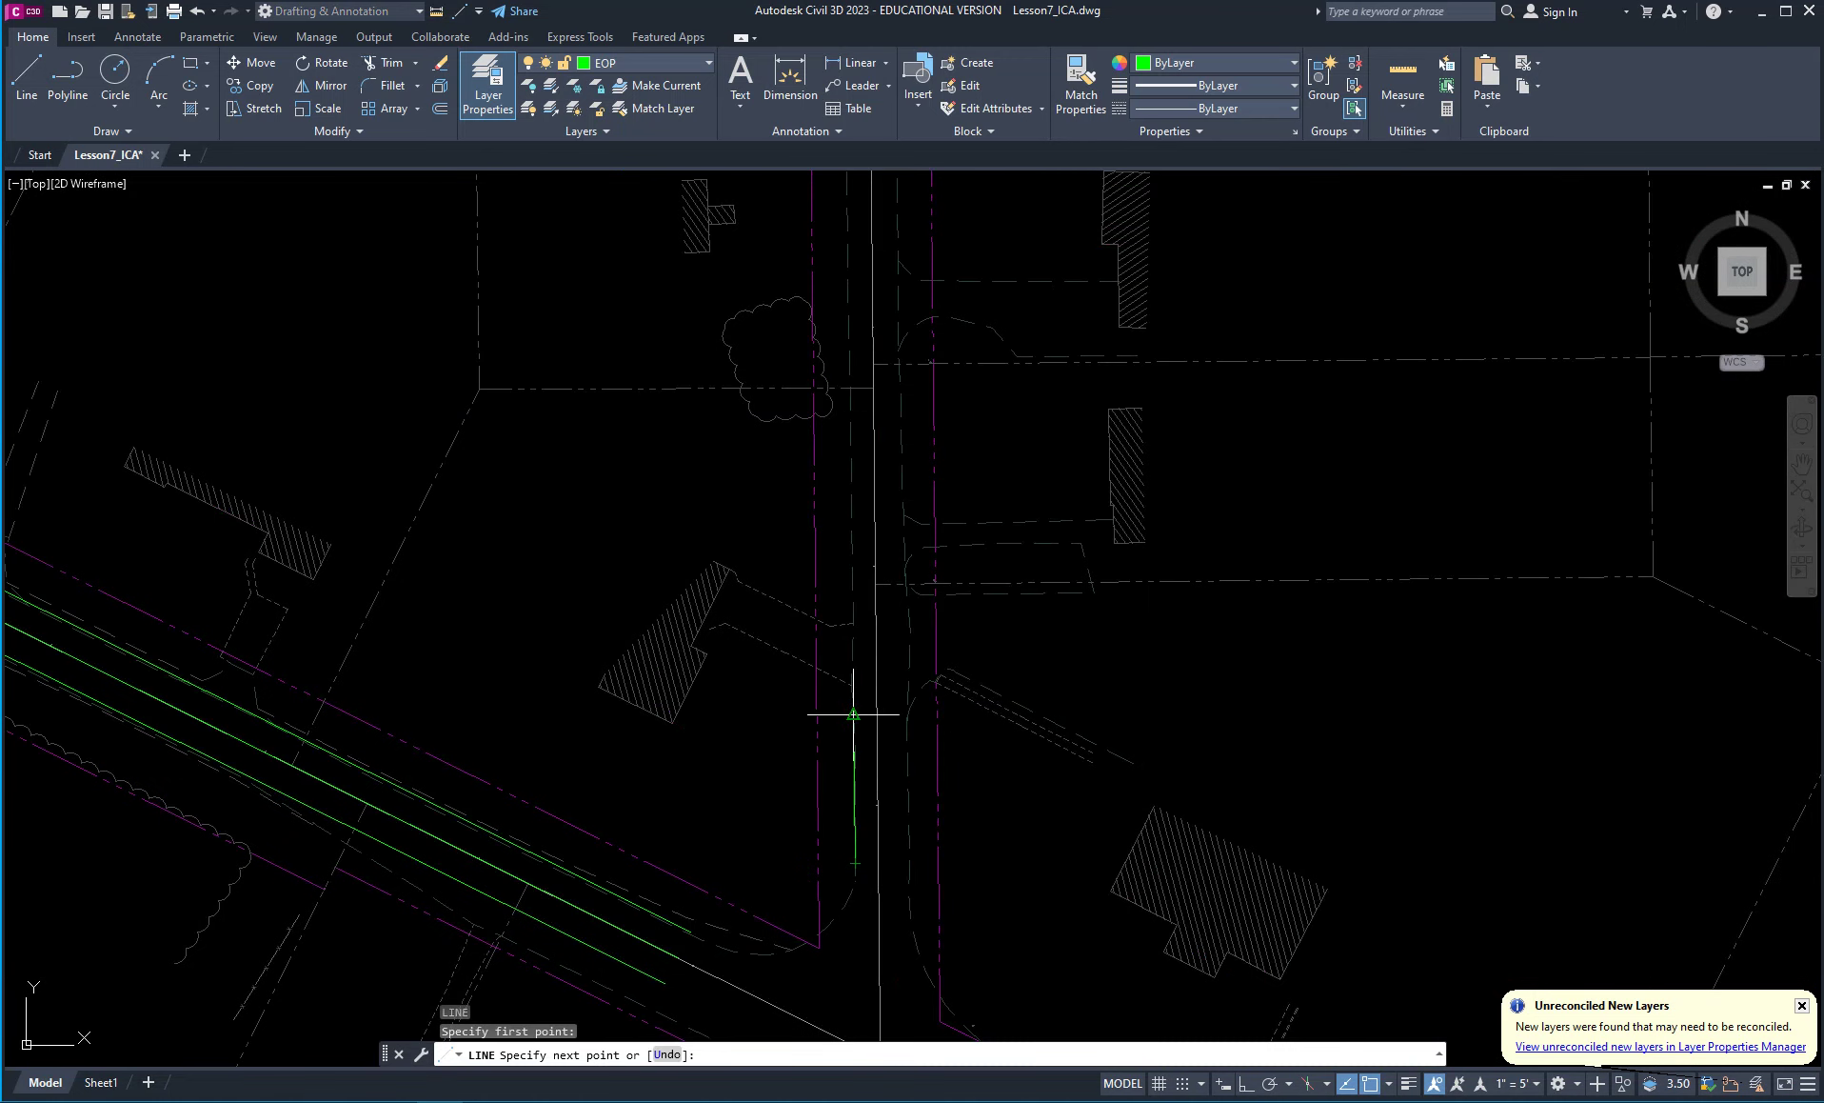
click(851, 398)
key(Return)
Draw a line along the north-south road's east pavement edge north of the intersection, matching the extent of the west edge line.
key(Return)
click(910, 855)
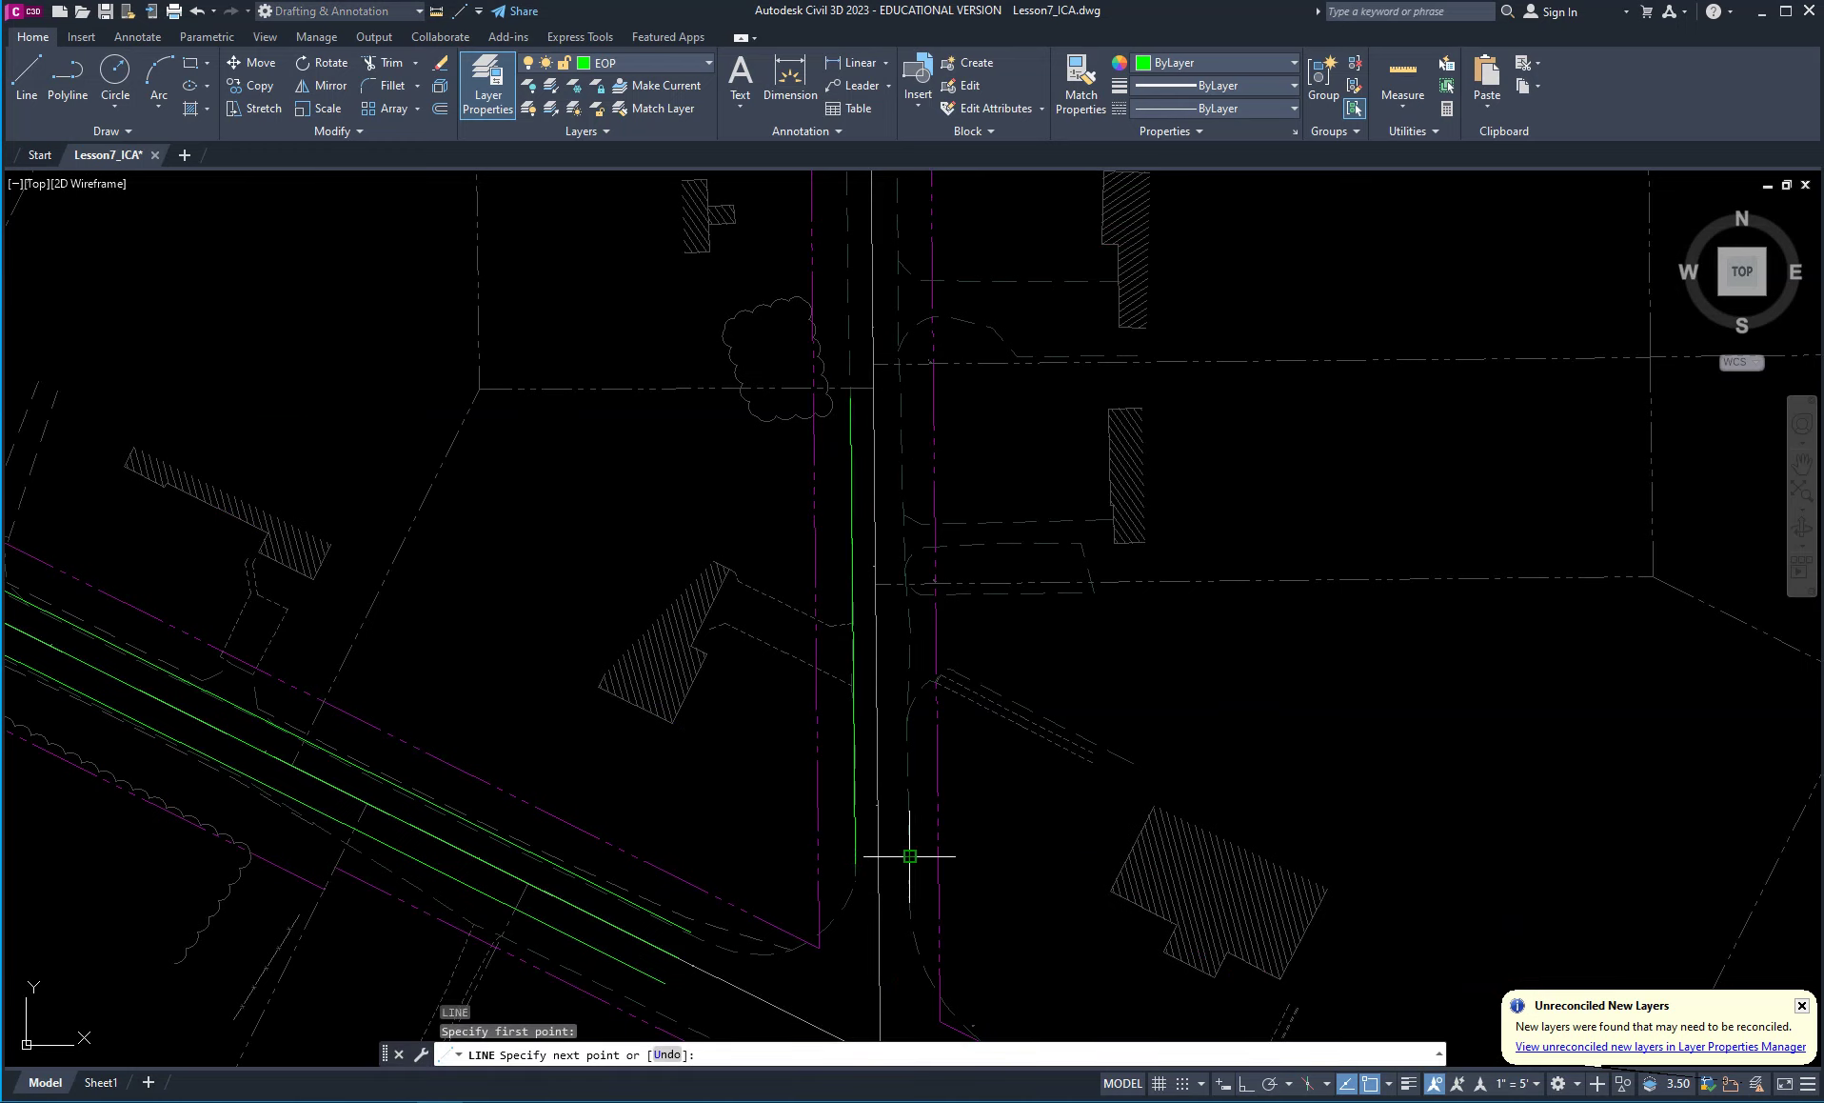
click(901, 398)
key(Return)
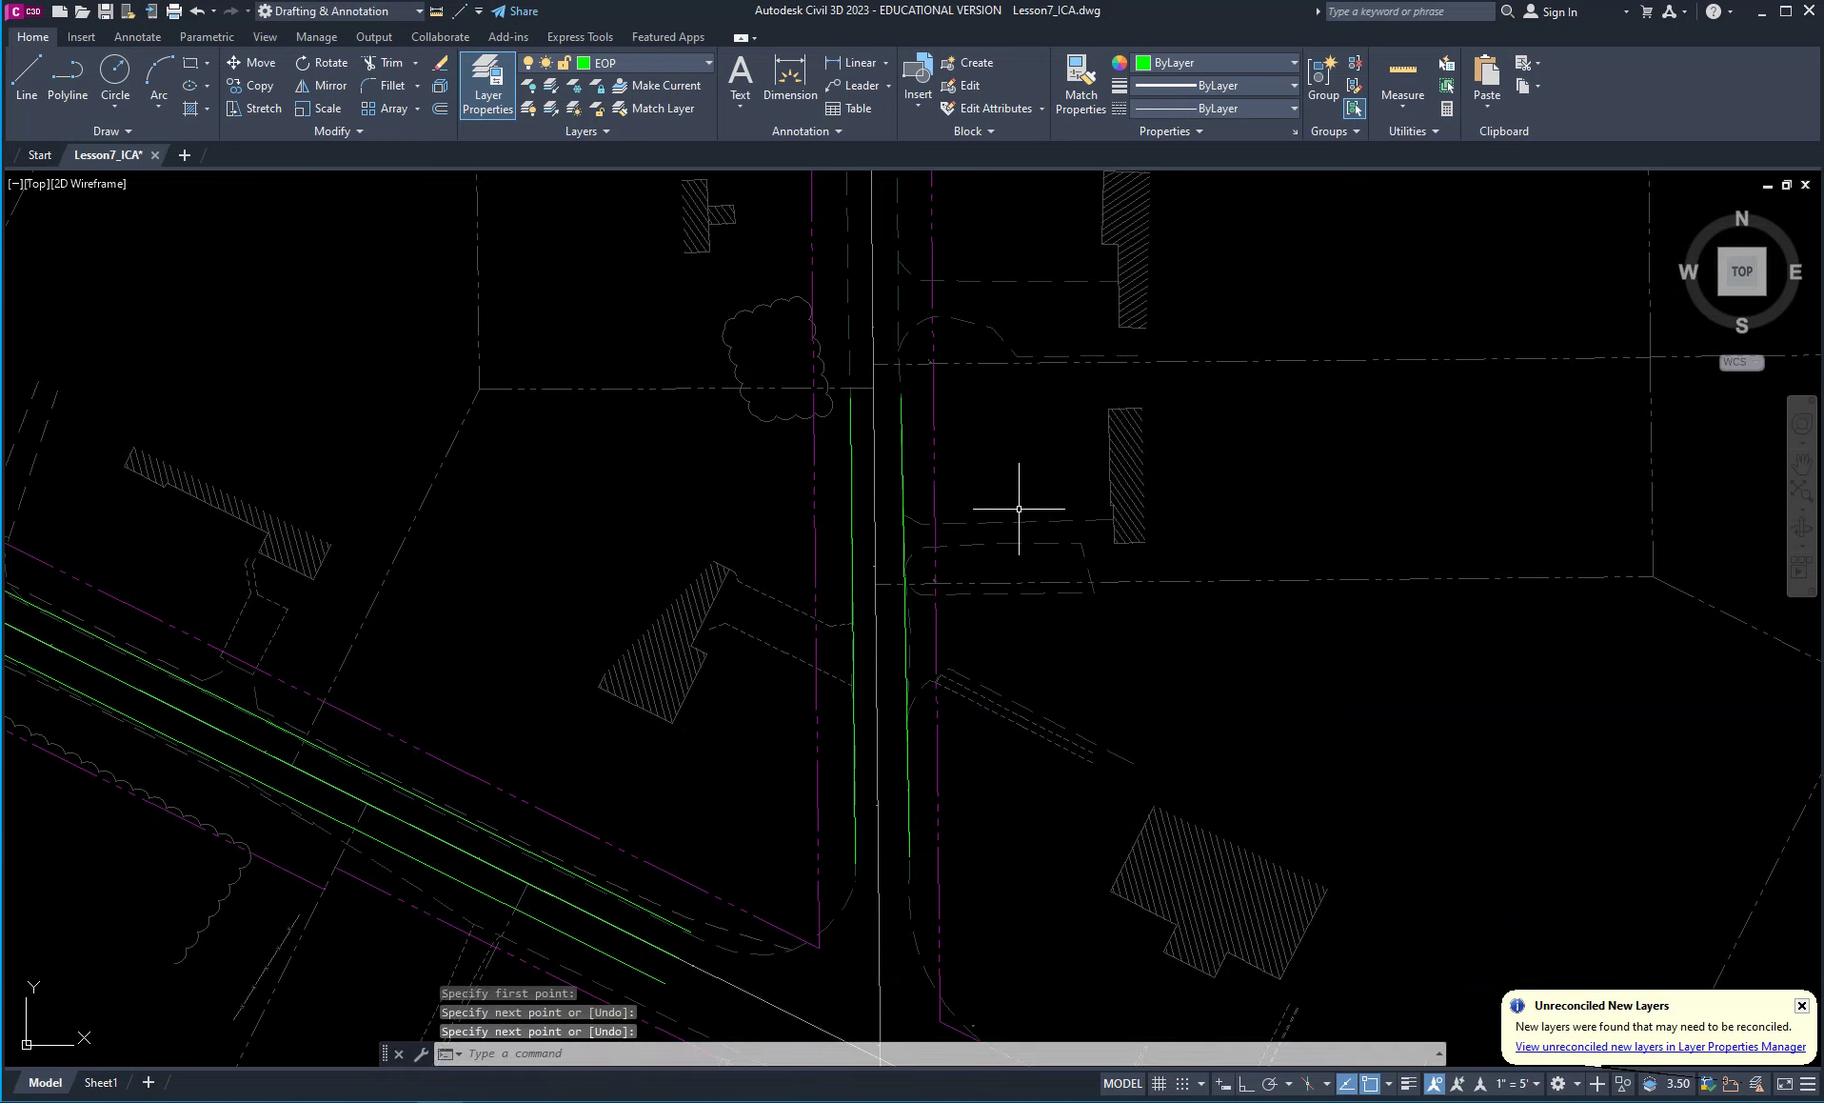
Lower the xref fading of the survey reference to 20, and further down to 9.
scroll(1128, 467, down, 2)
scroll(1103, 658, down, 2)
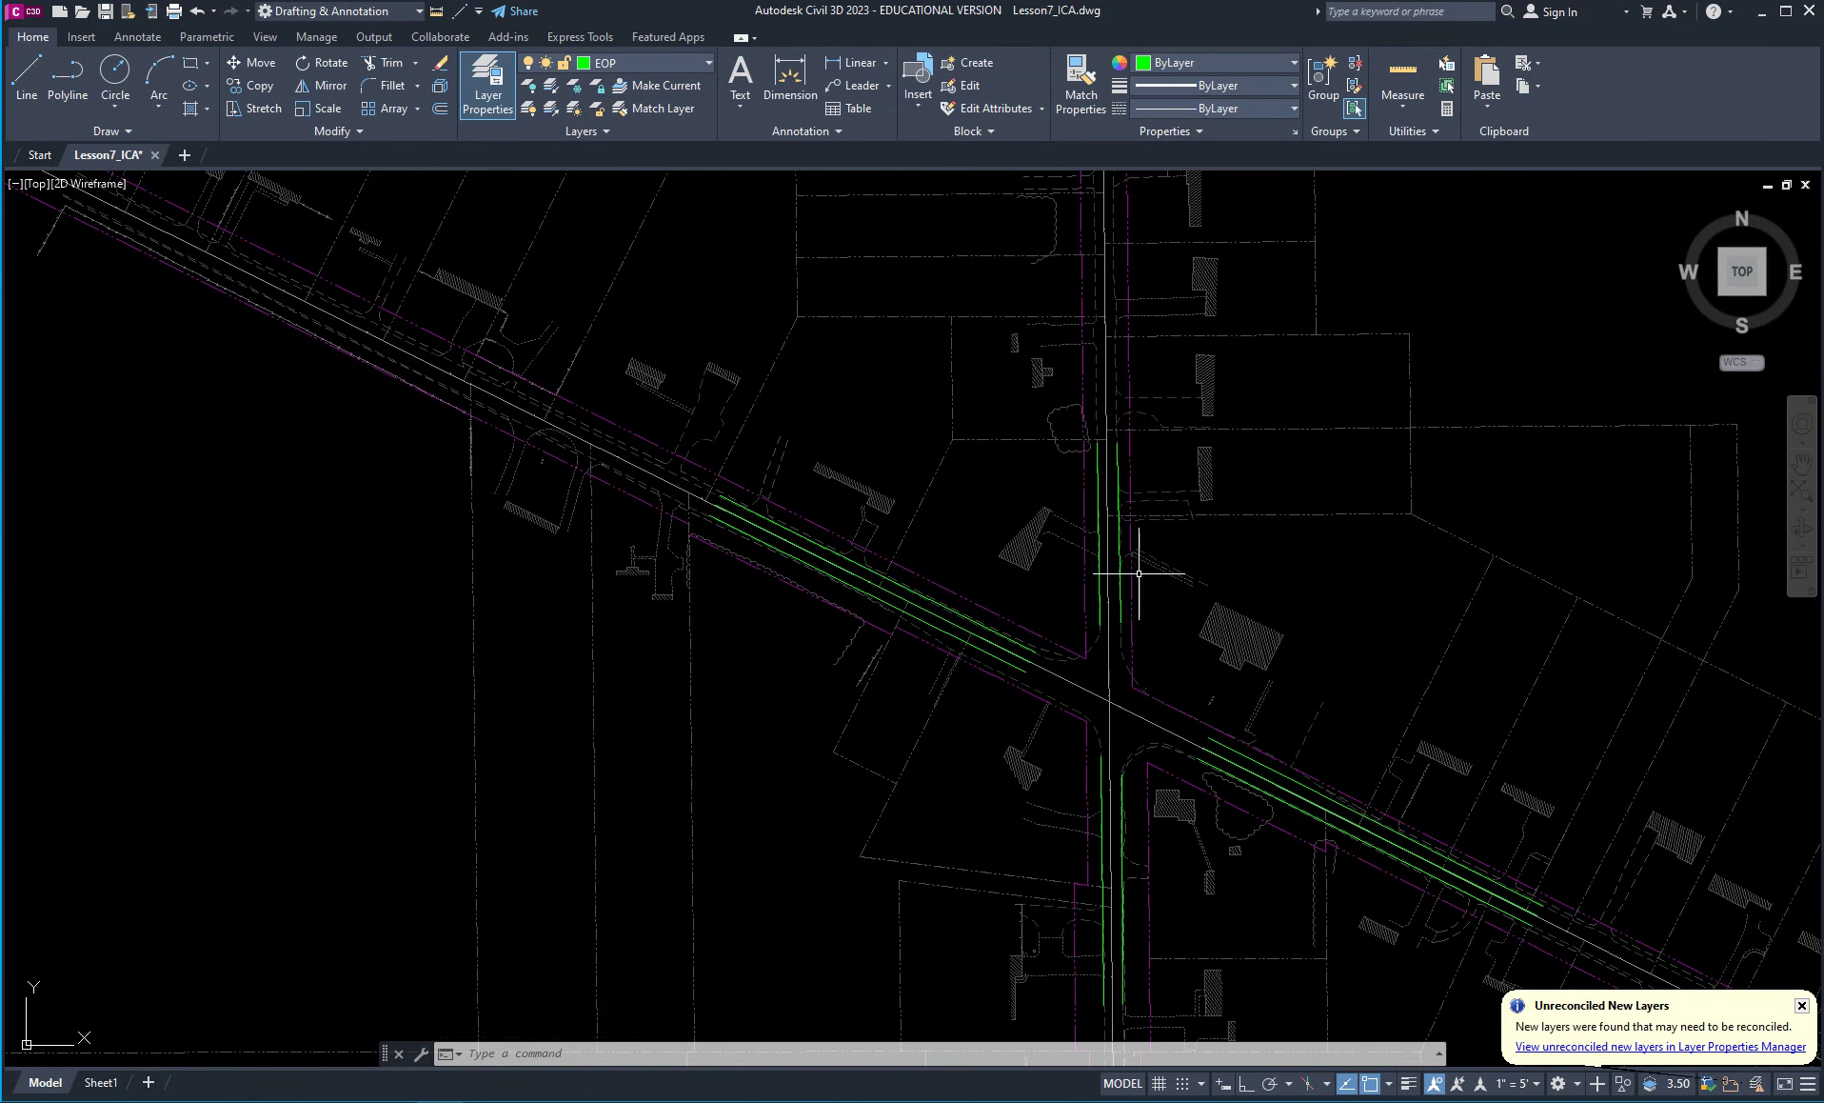
middle_drag(1147, 761, 973, 673)
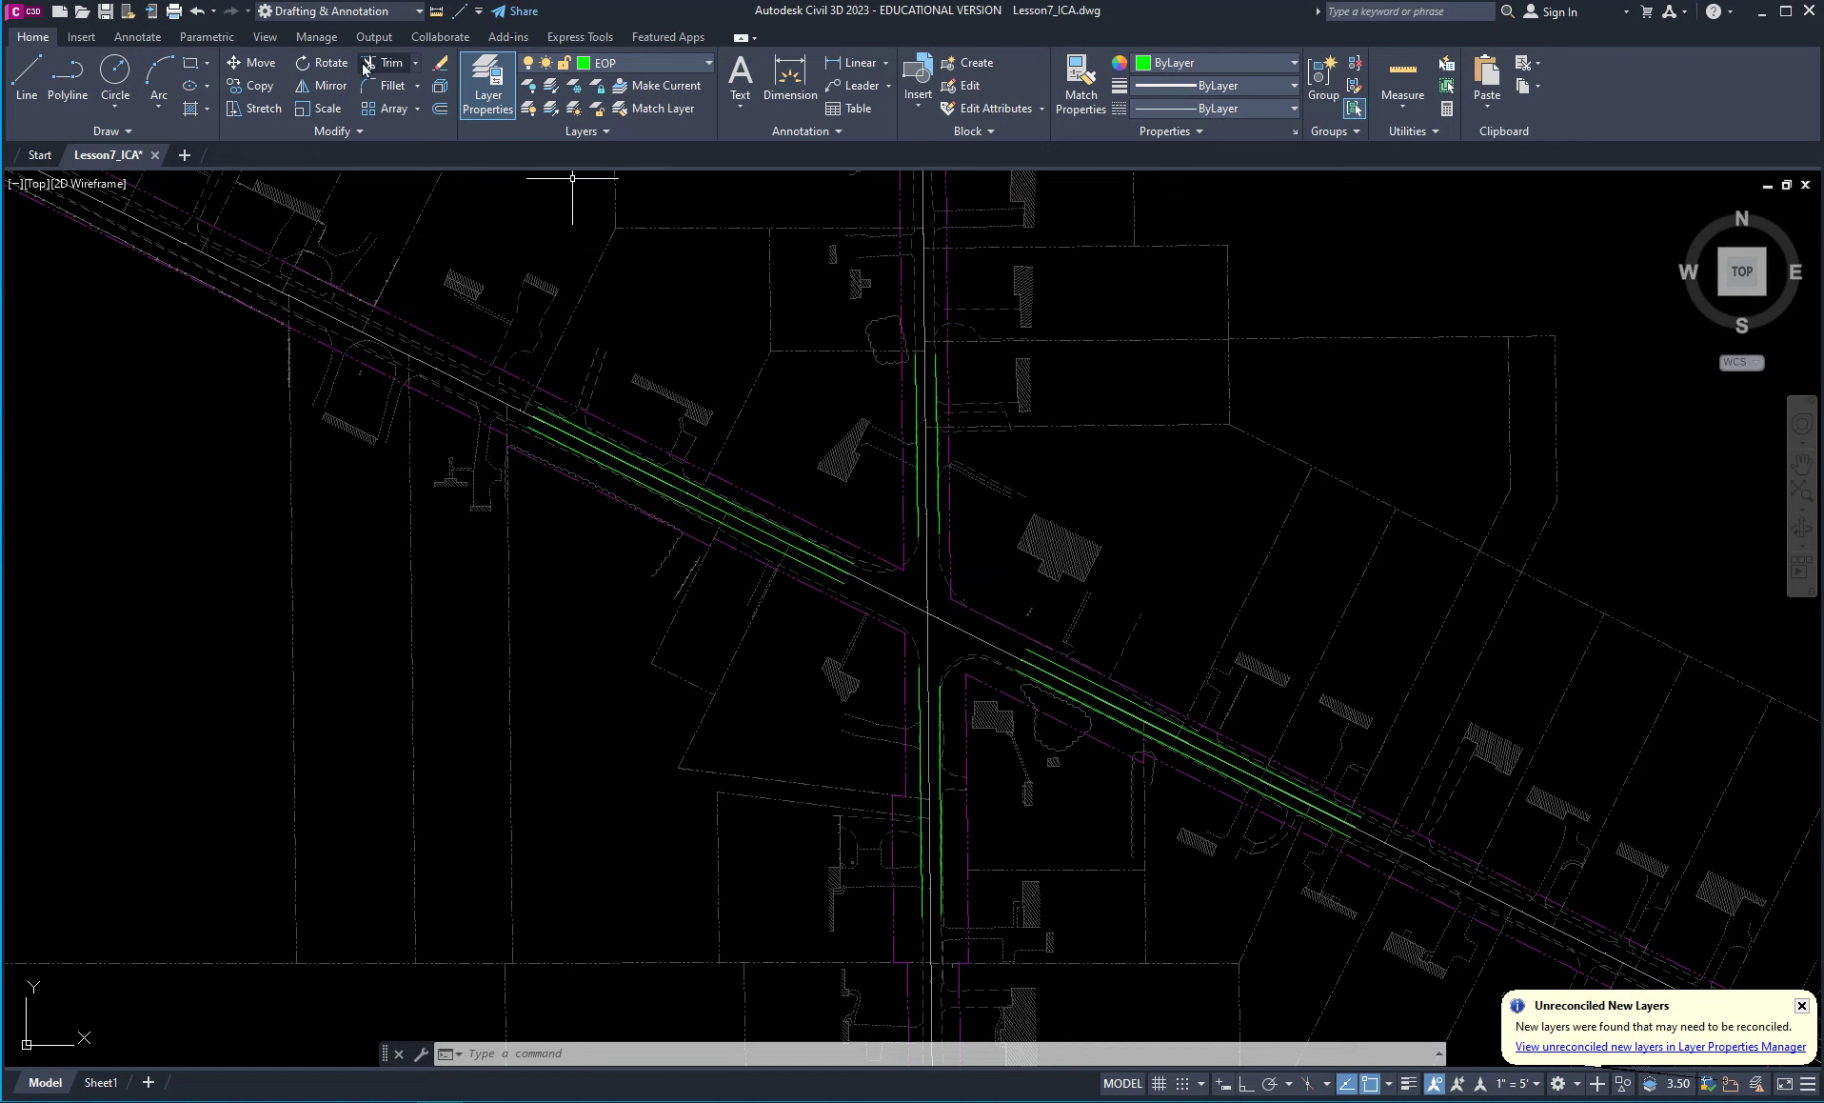
click(83, 38)
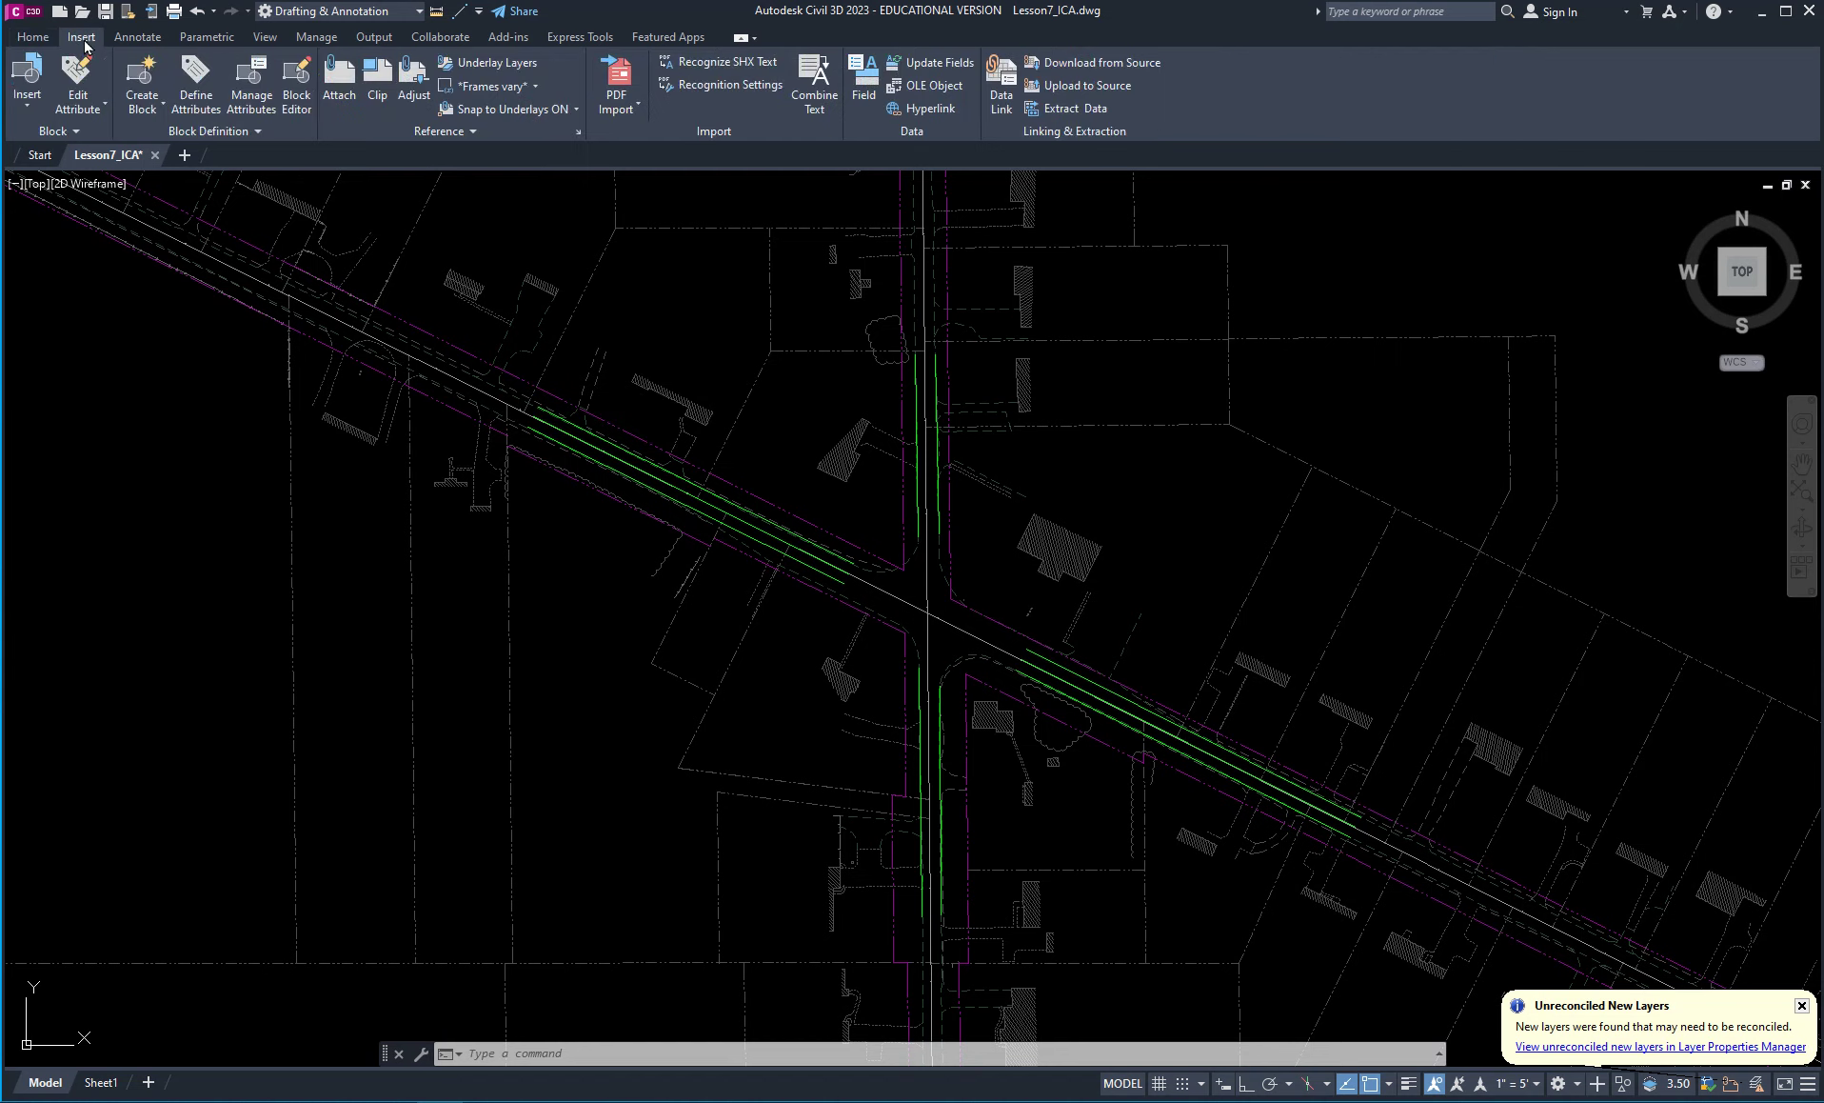
click(473, 131)
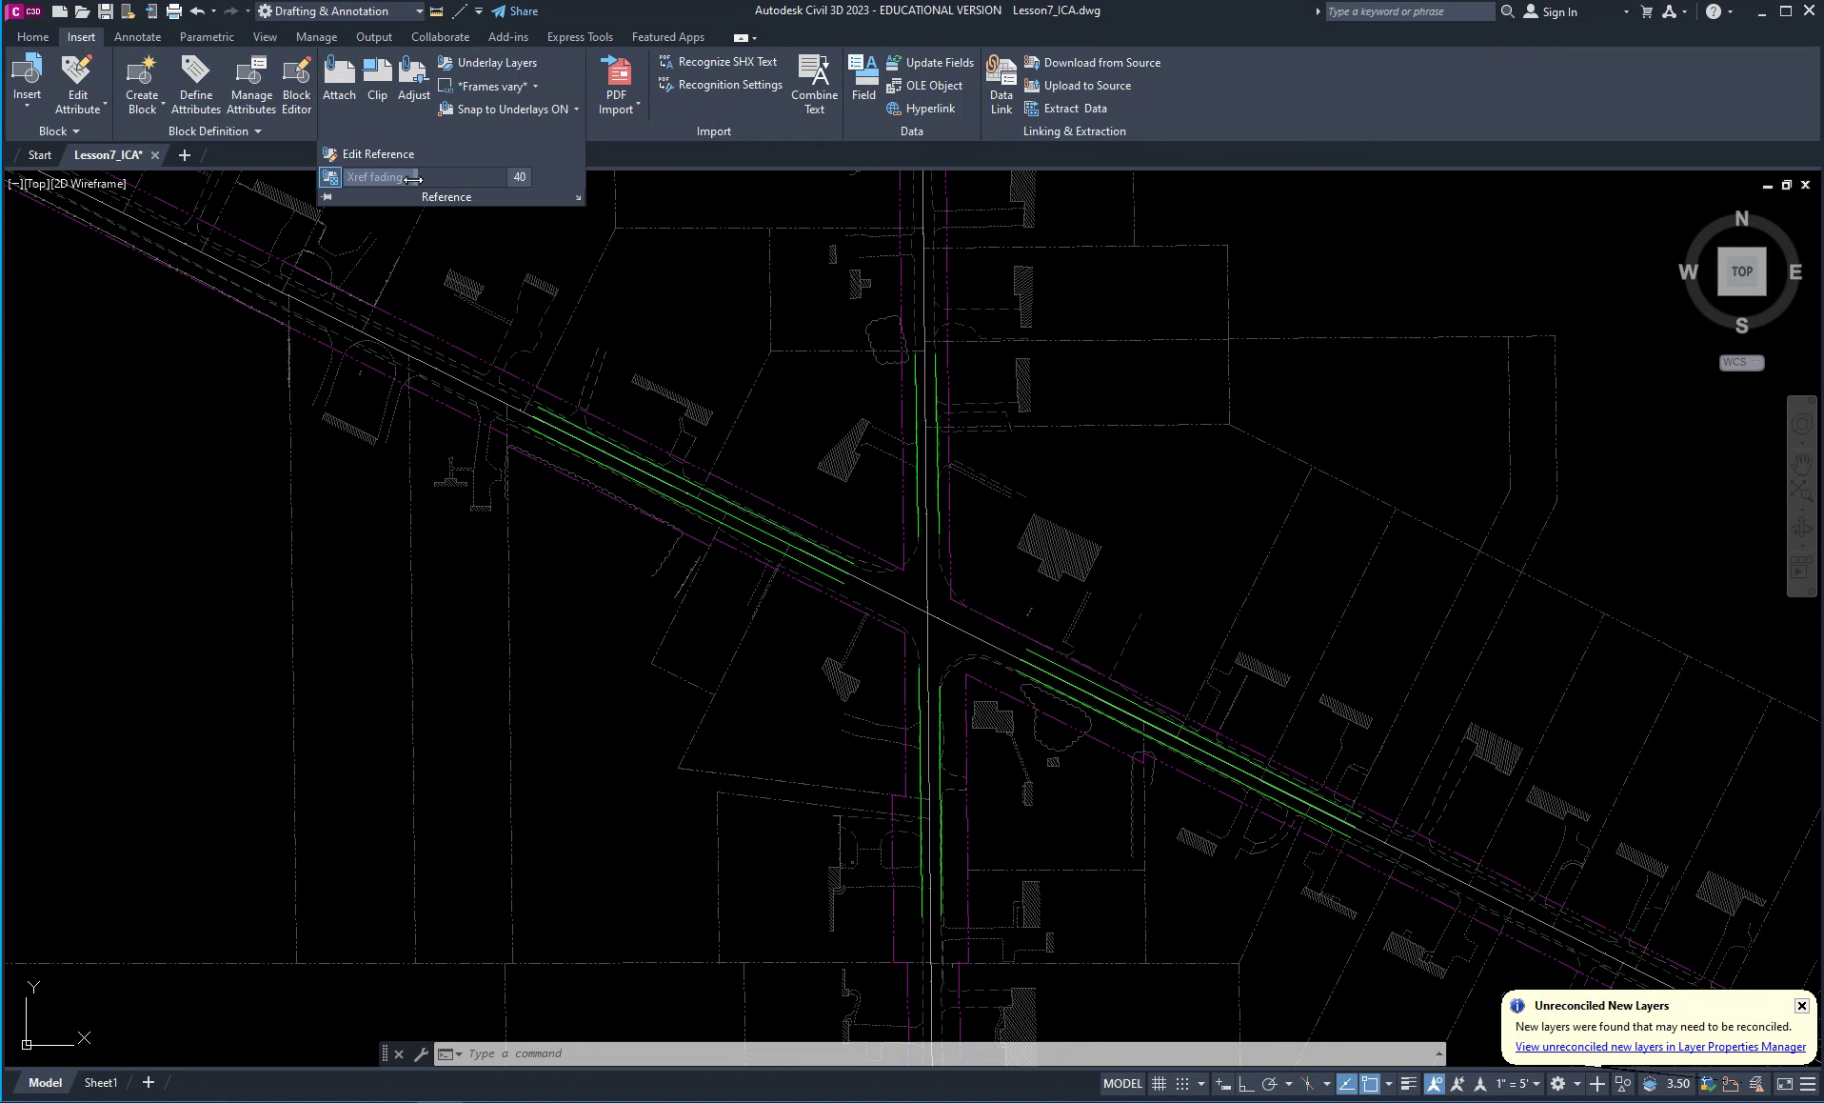
click(373, 178)
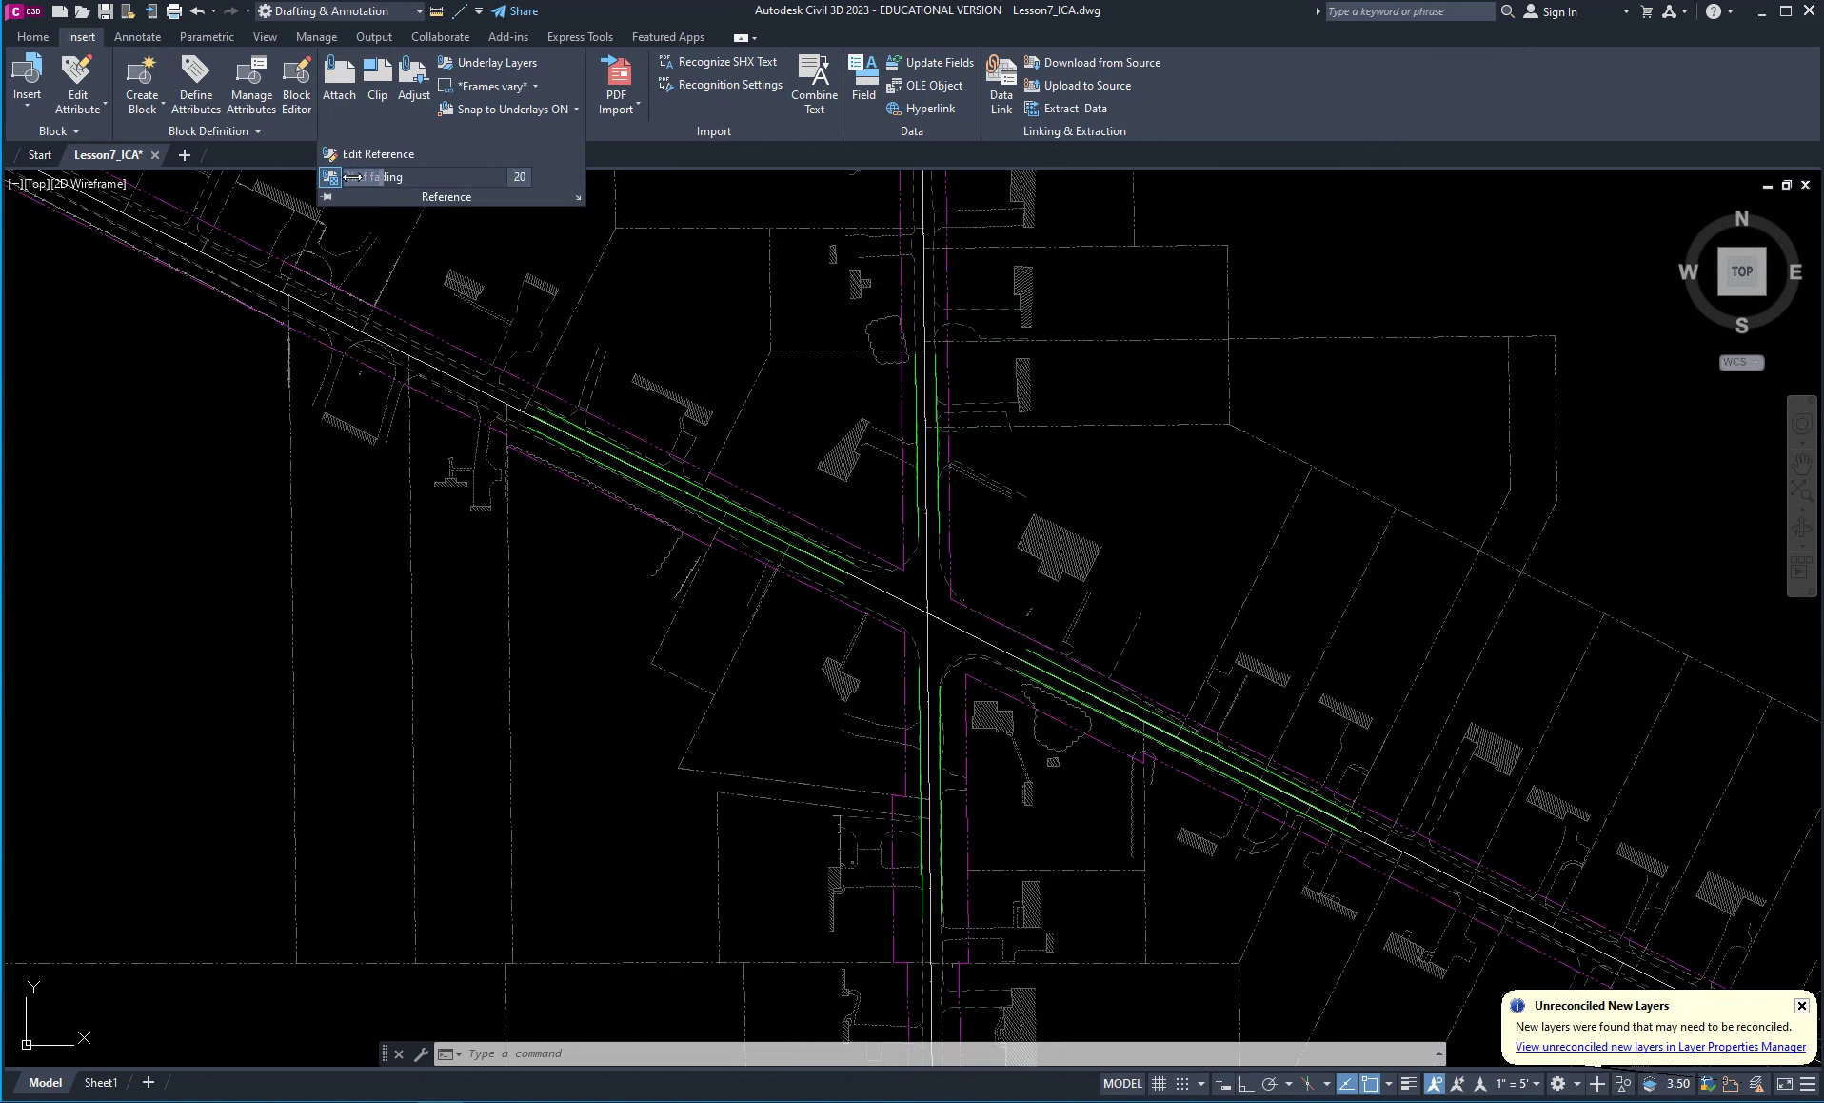
click(365, 178)
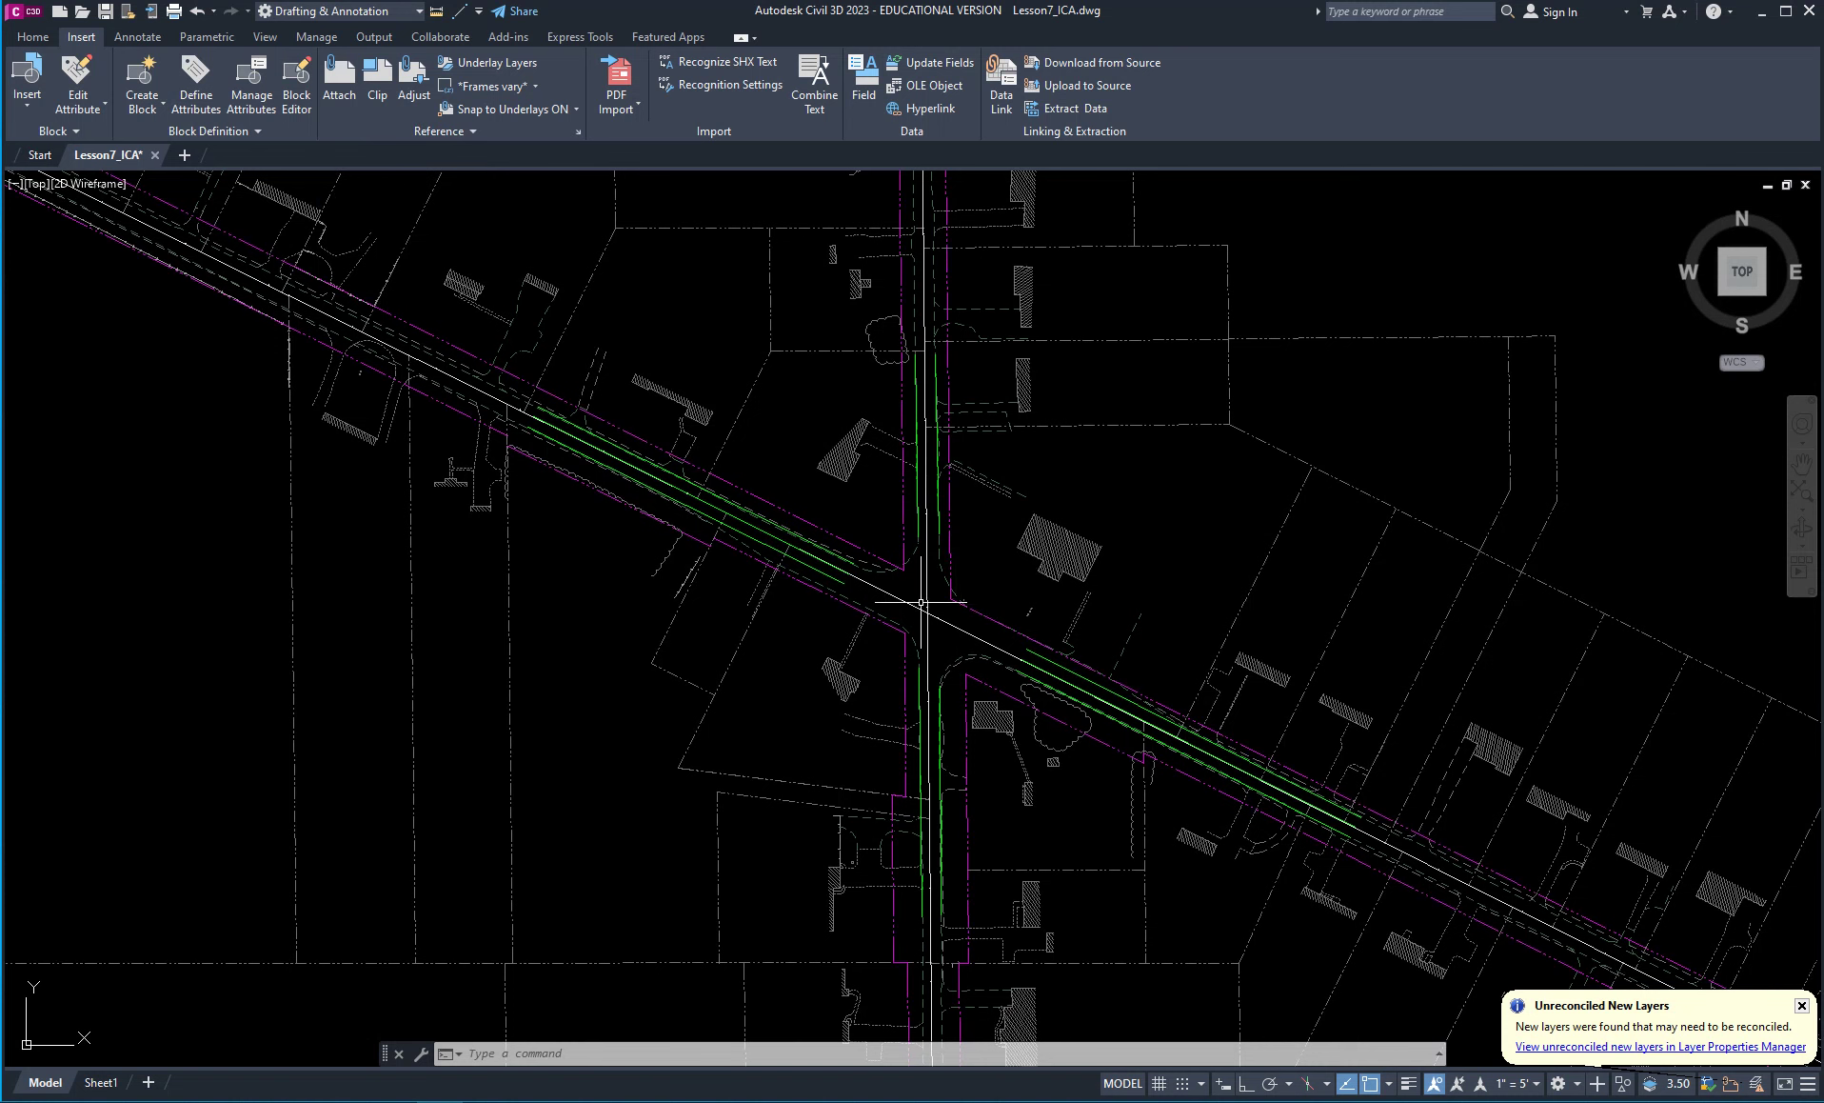
Set the xref fading of the survey reference to 50.
scroll(922, 603, up, 3)
click(433, 135)
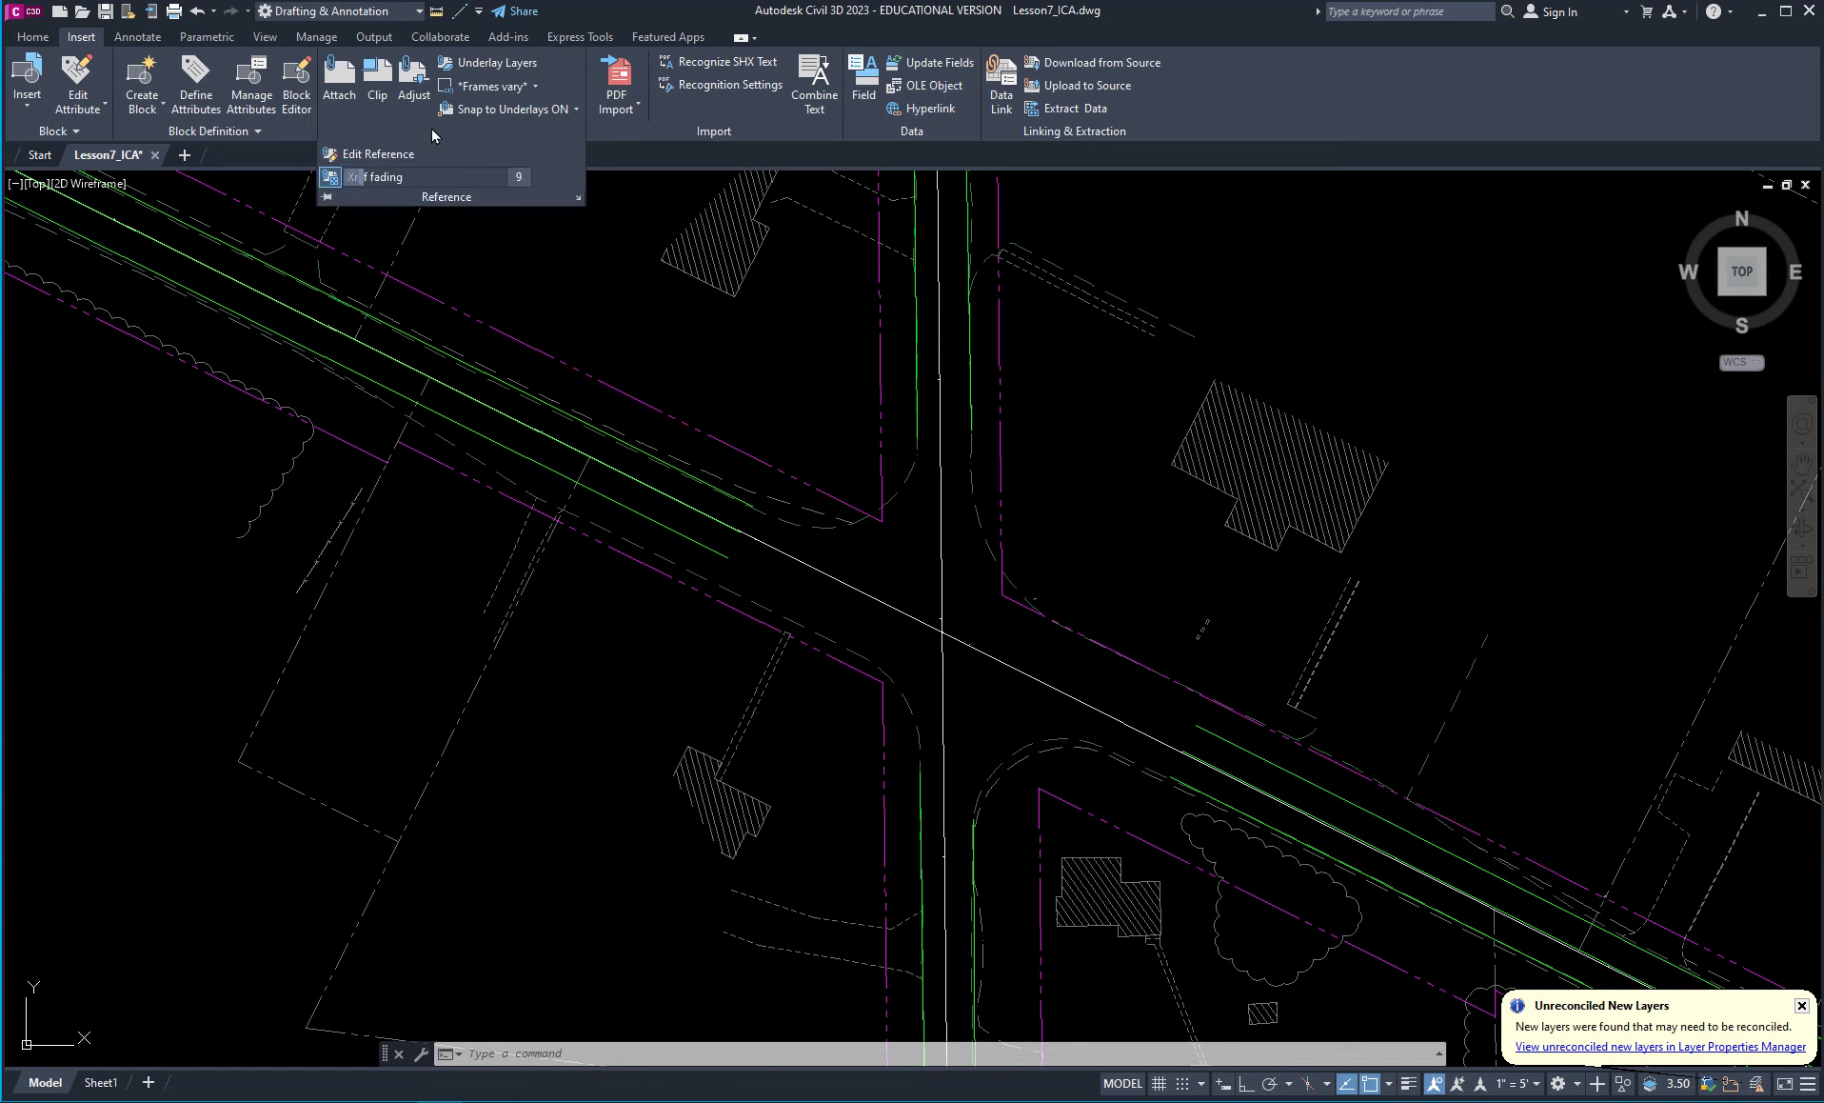
click(424, 178)
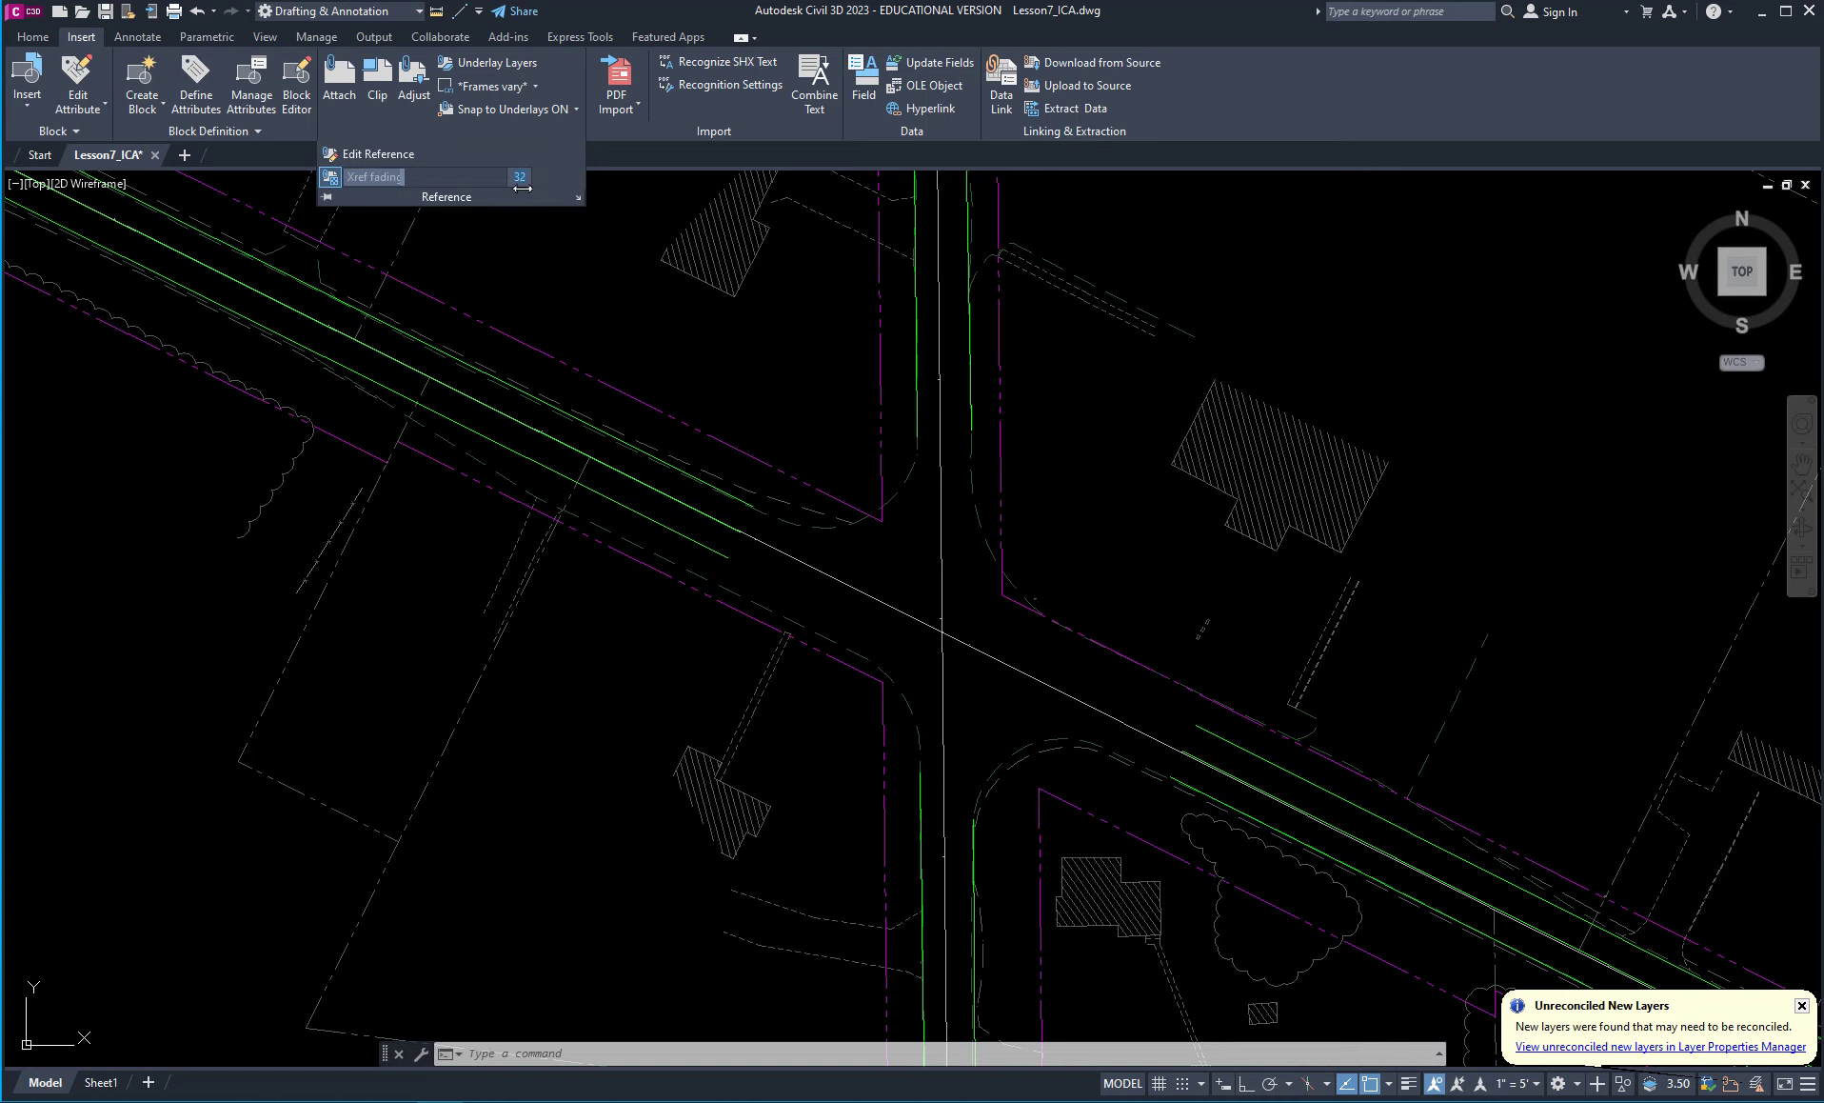
text(50)
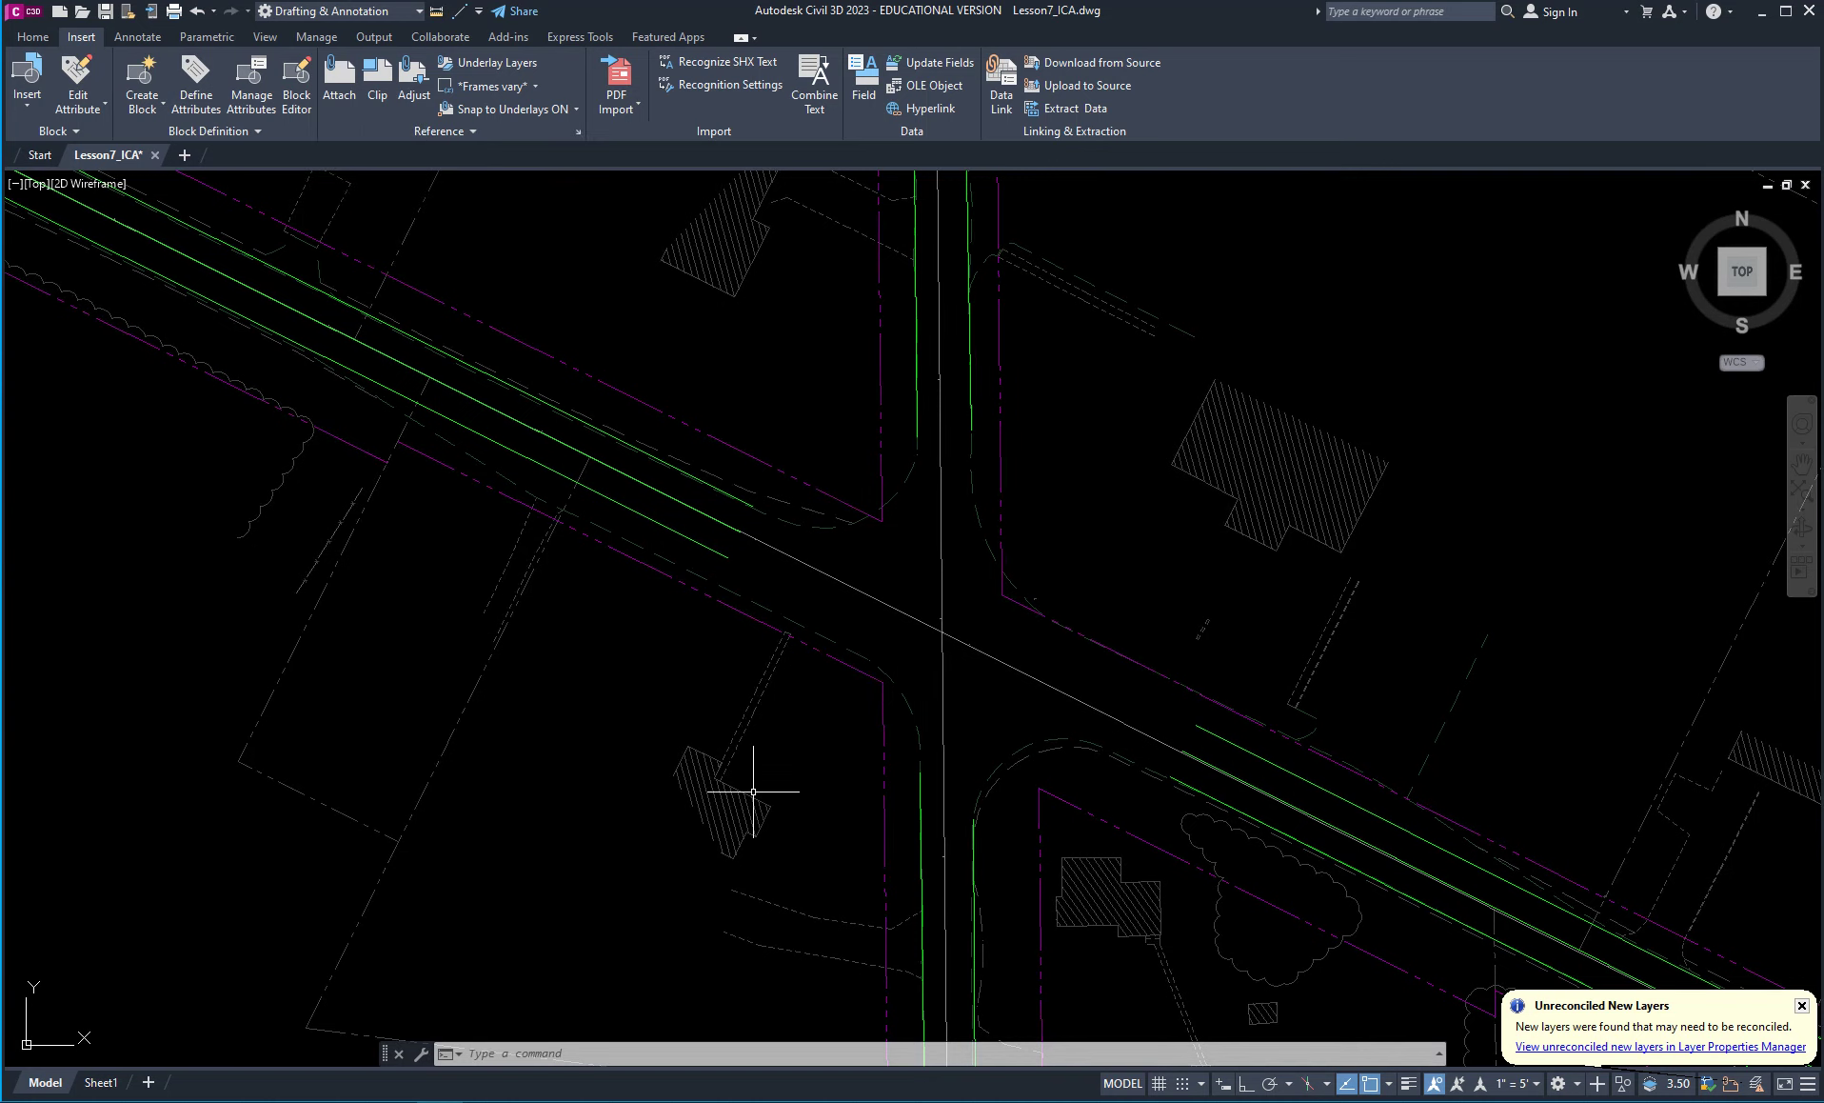
scroll(772, 752, down, 3)
scroll(728, 657, up, 2)
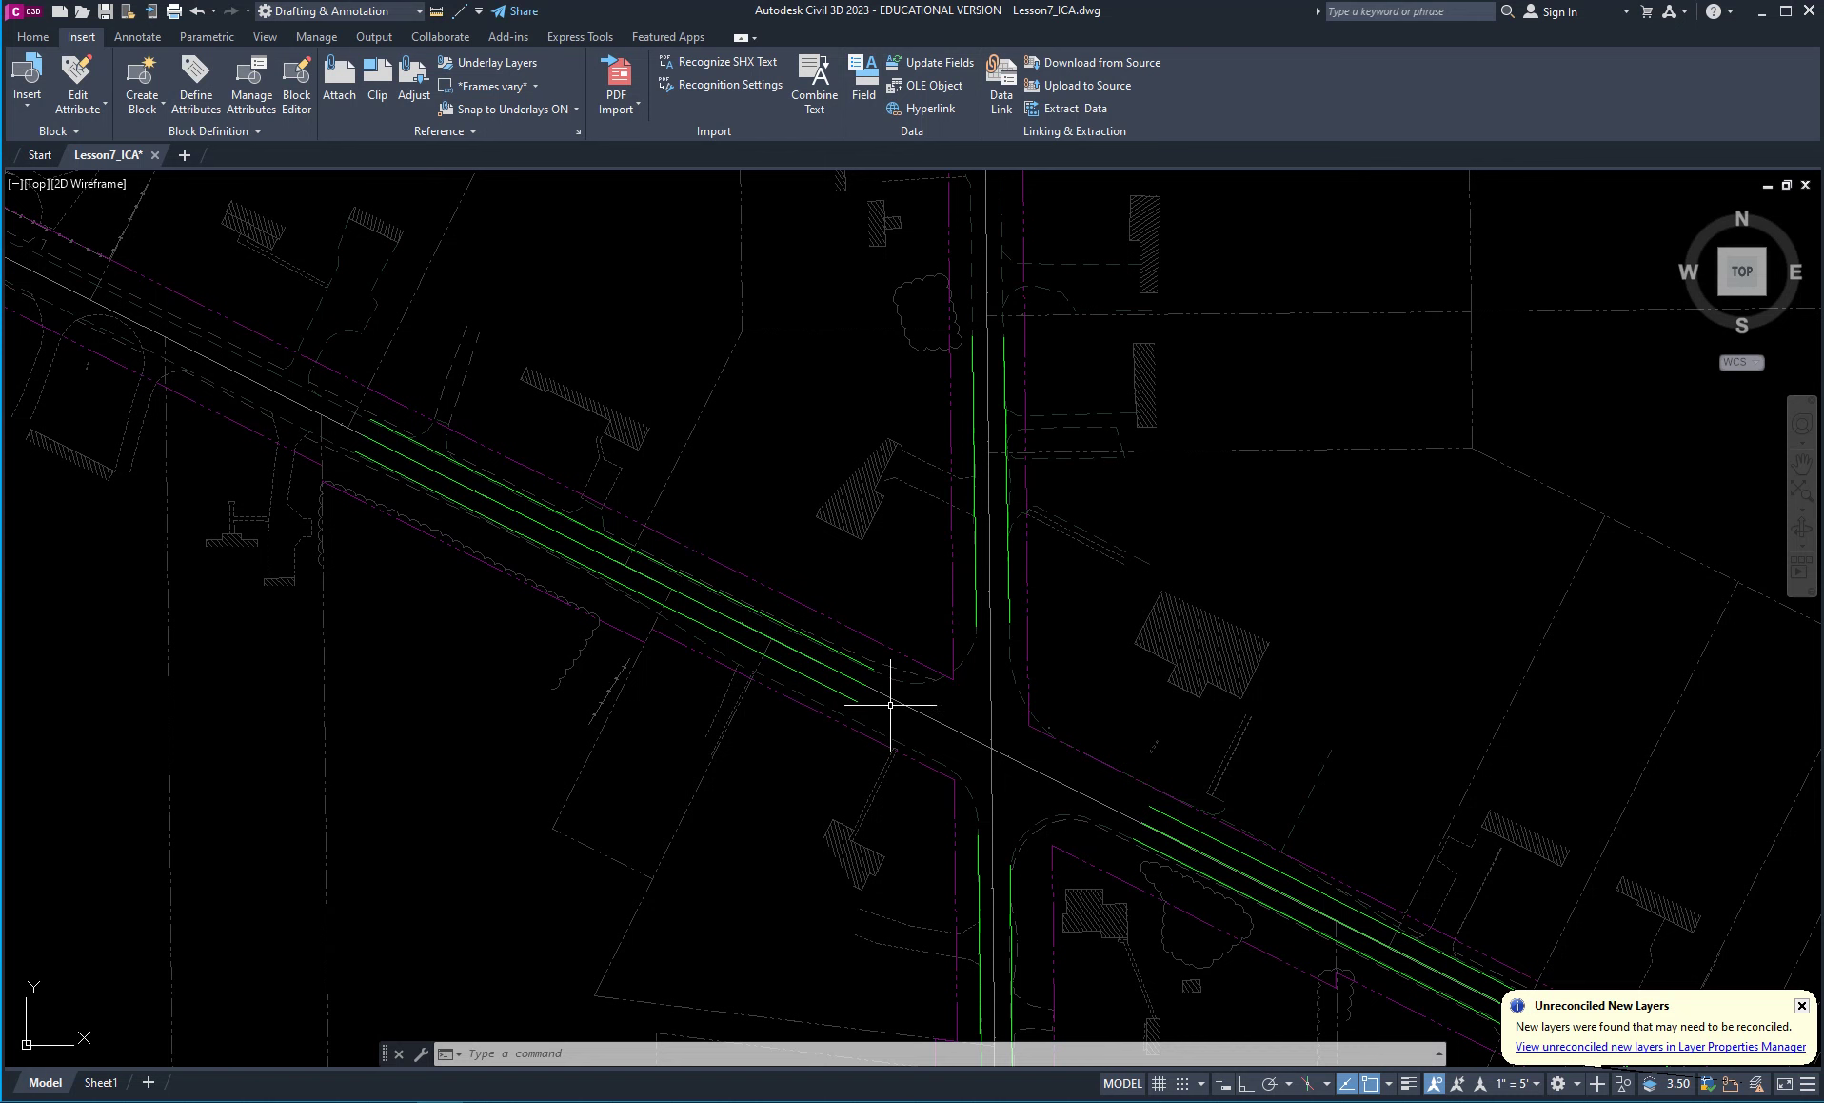
scroll(889, 710, down, 2)
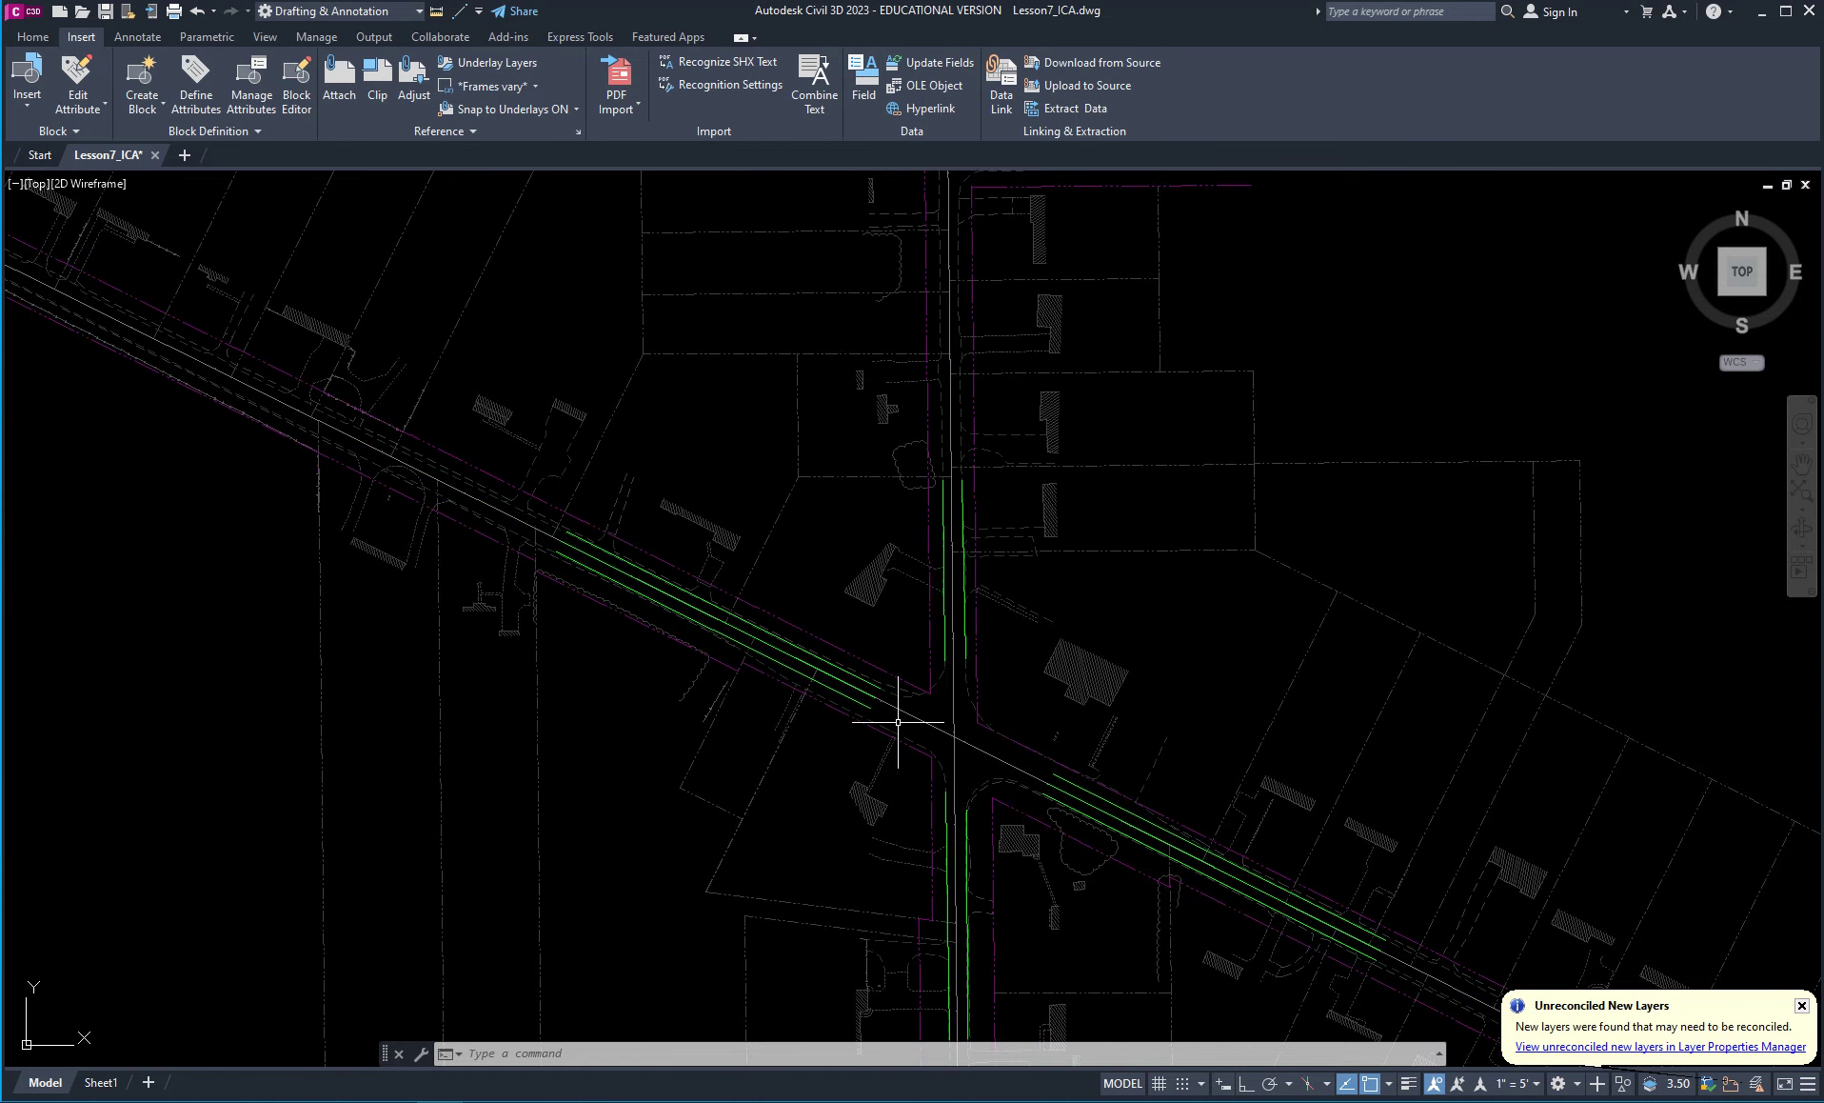
middle_drag(875, 693, 700, 602)
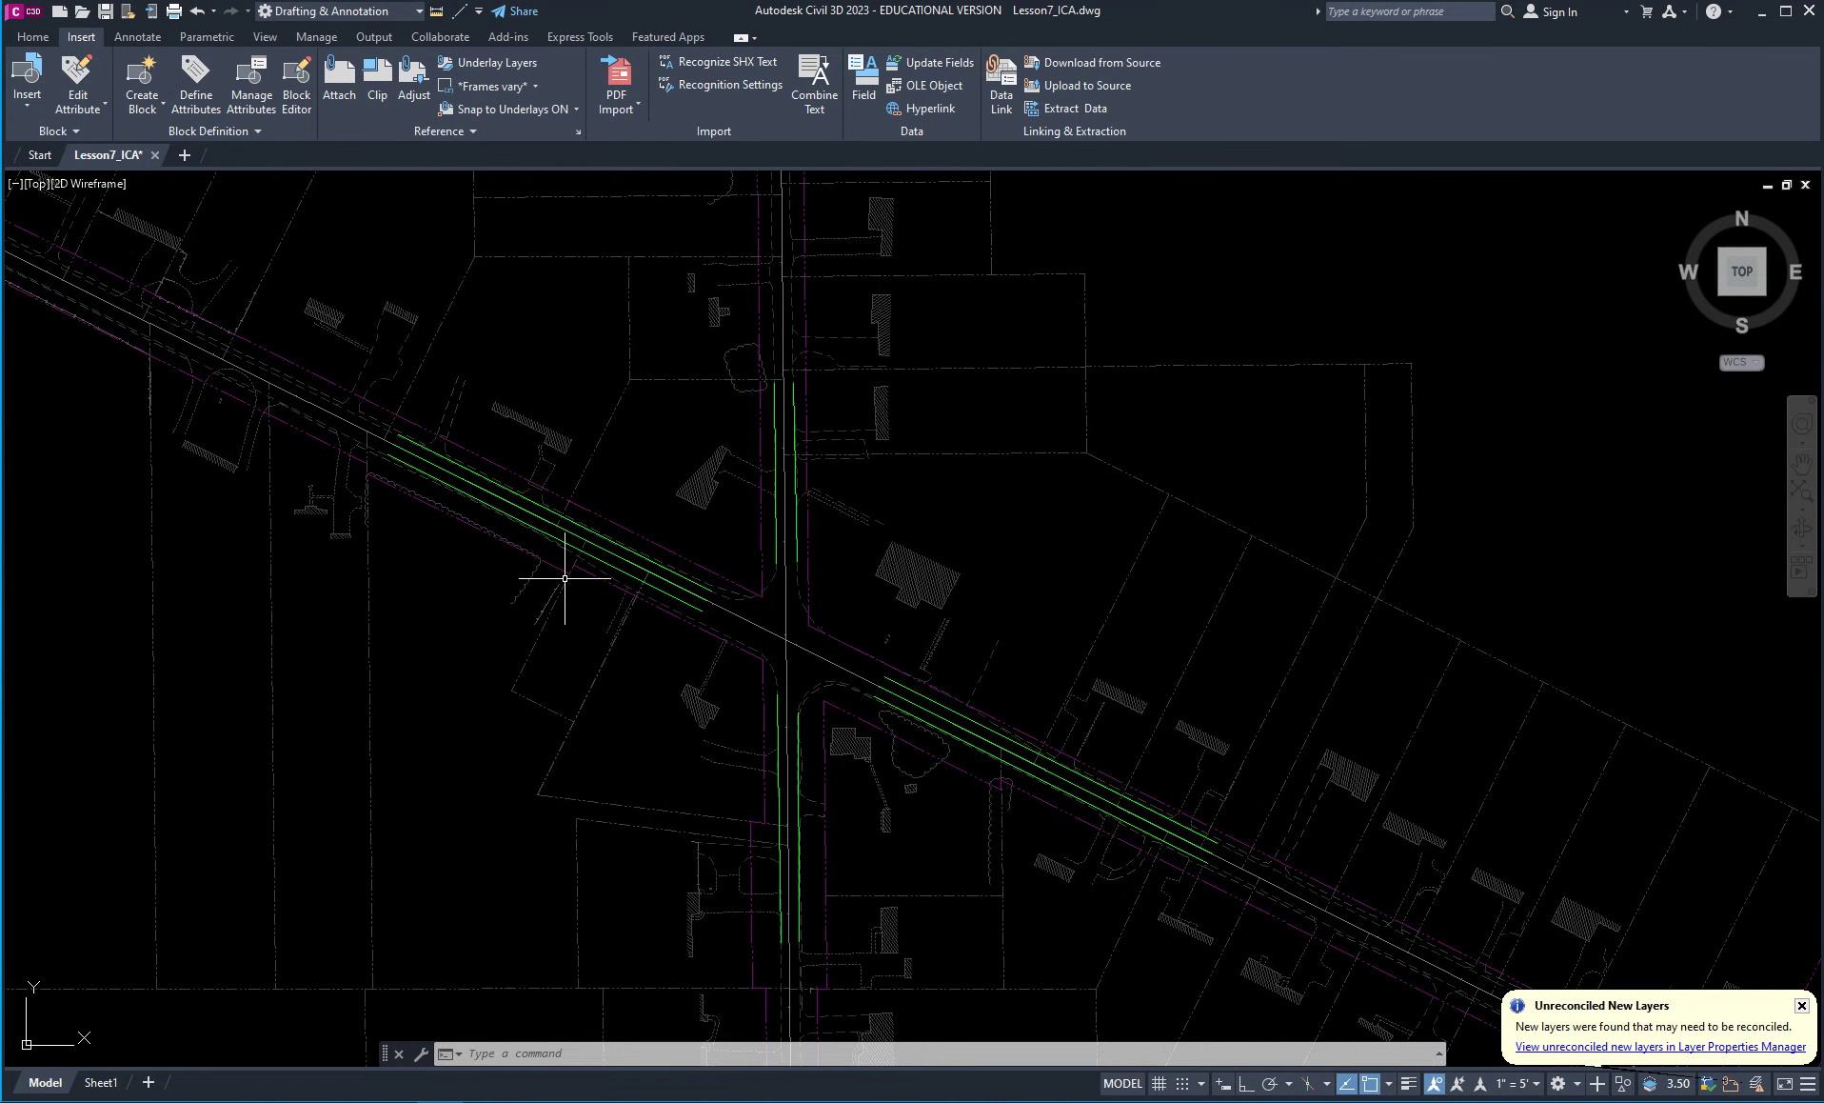
scroll(678, 617, up, 4)
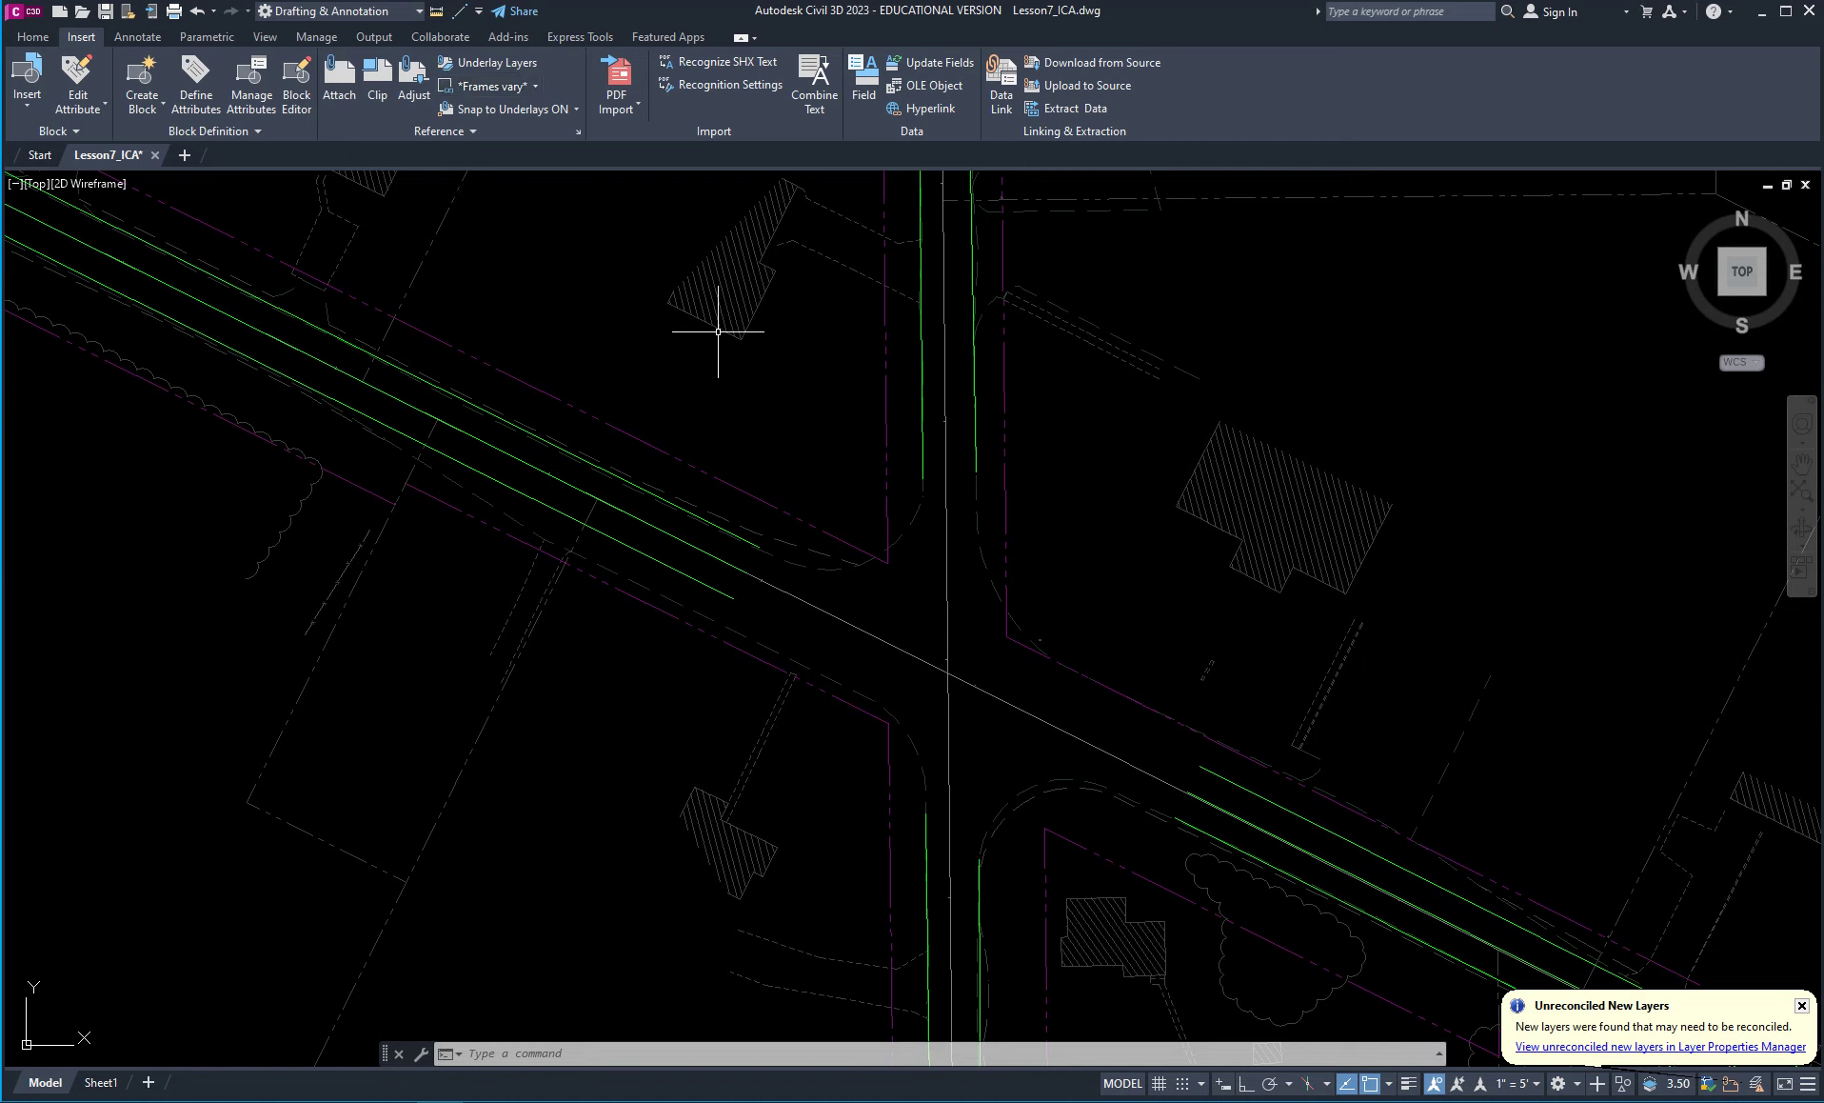
mouse_move(718, 332)
click(34, 37)
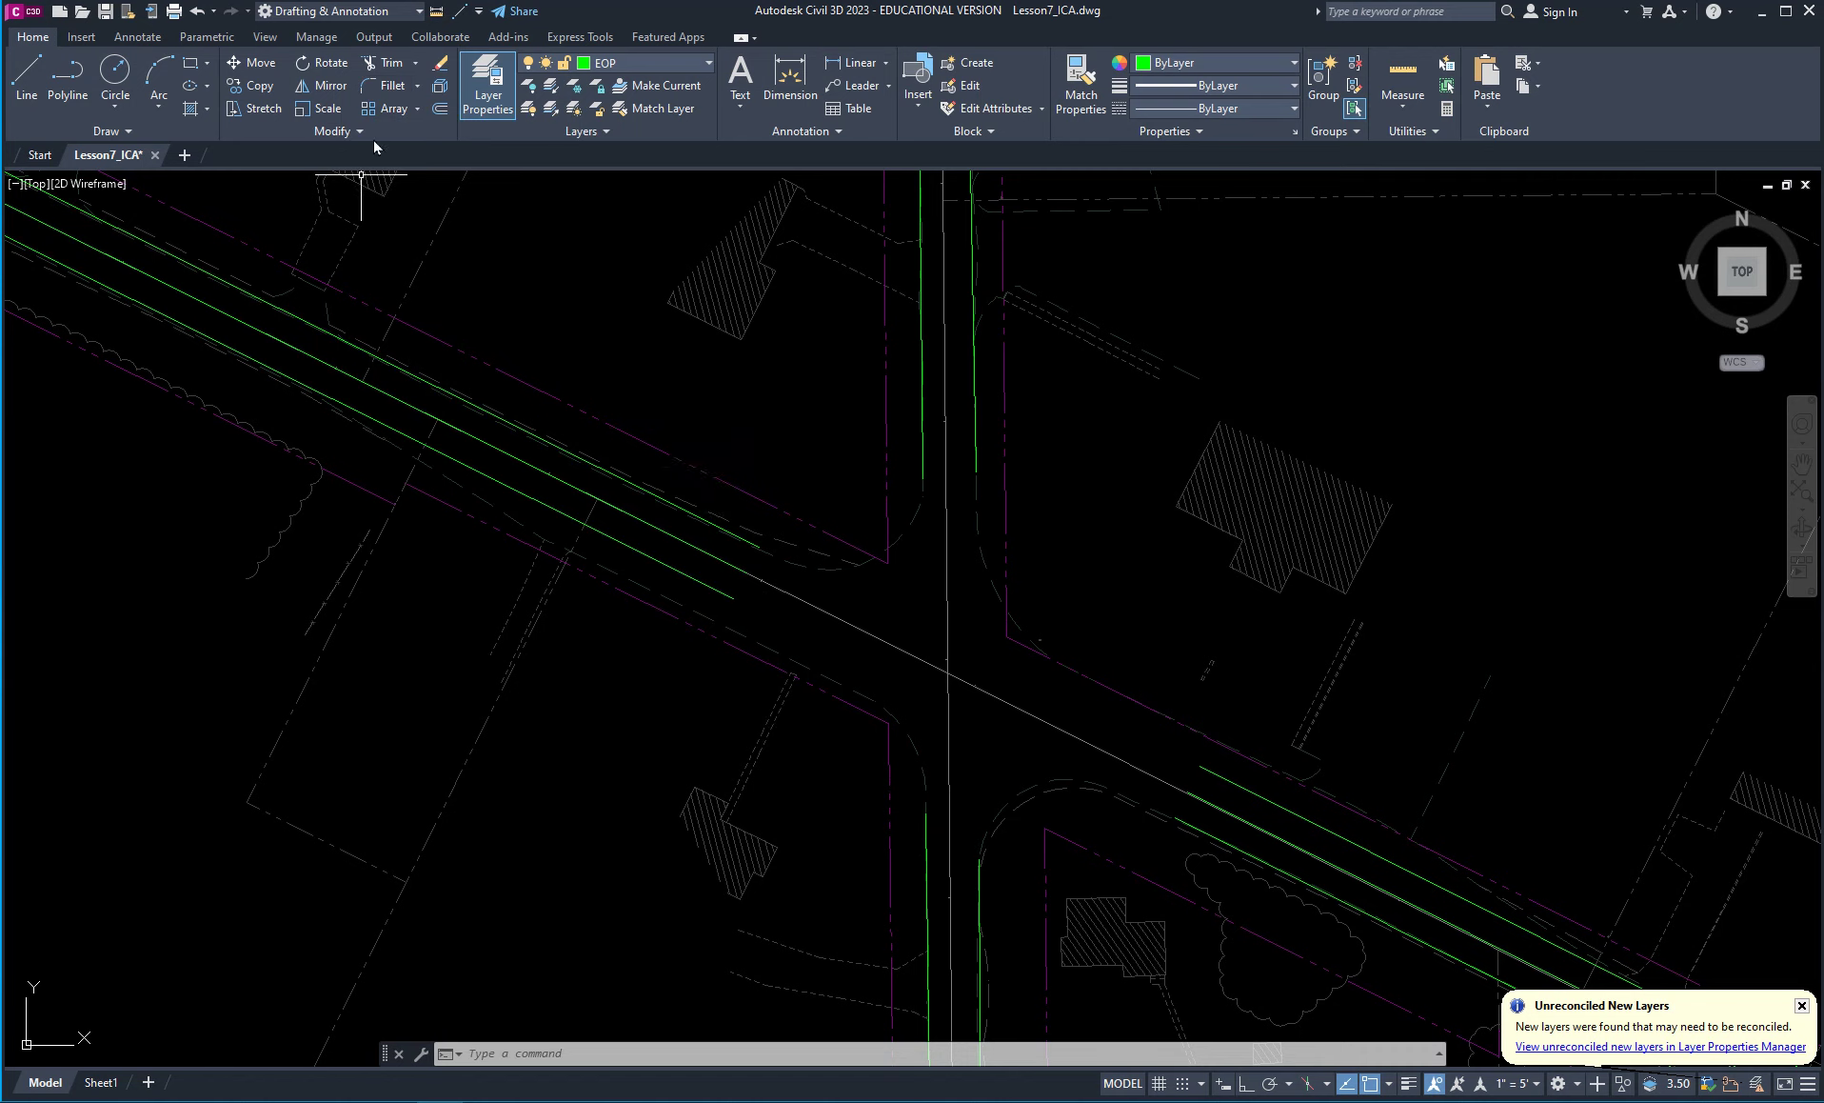
Fillet the intersection's southwest corner in Trim mode with radius 120, joining the south edge of the west leg to the west edge of the south leg.
click(392, 88)
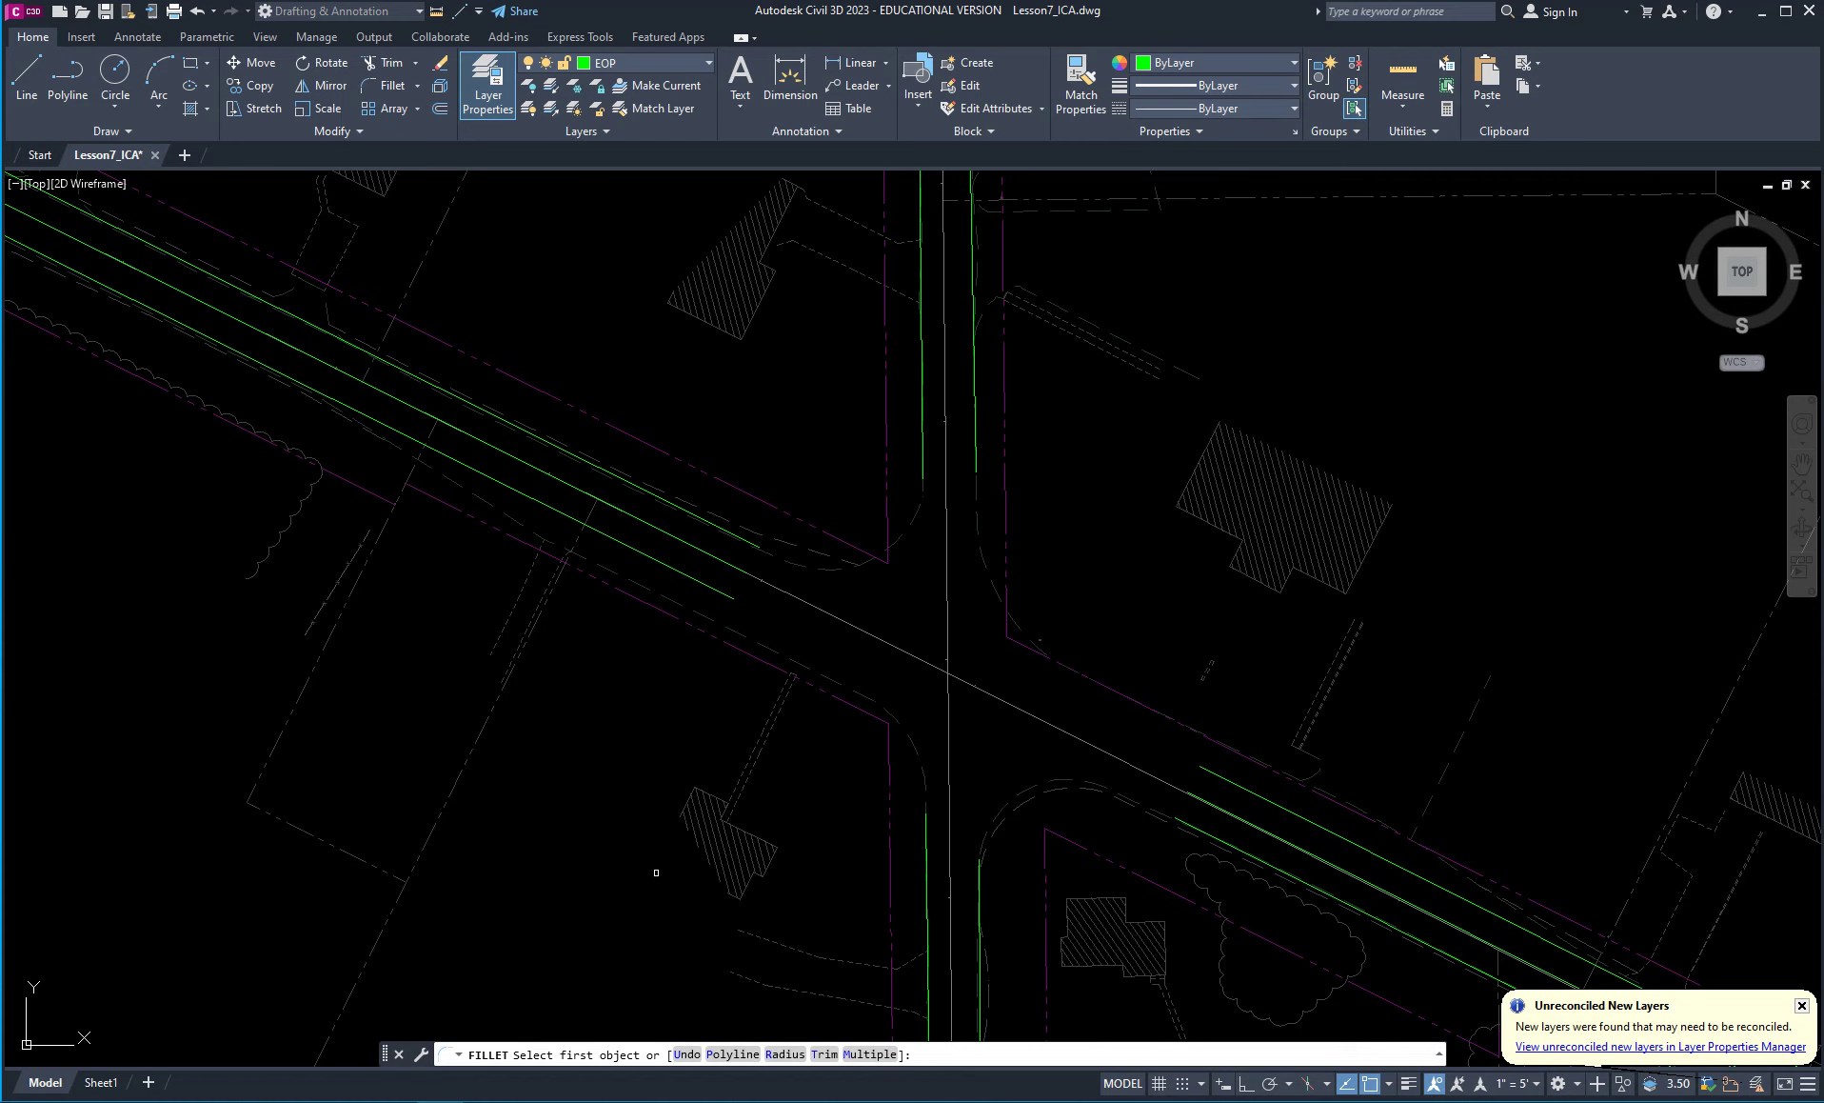
text(t)
key(Return)
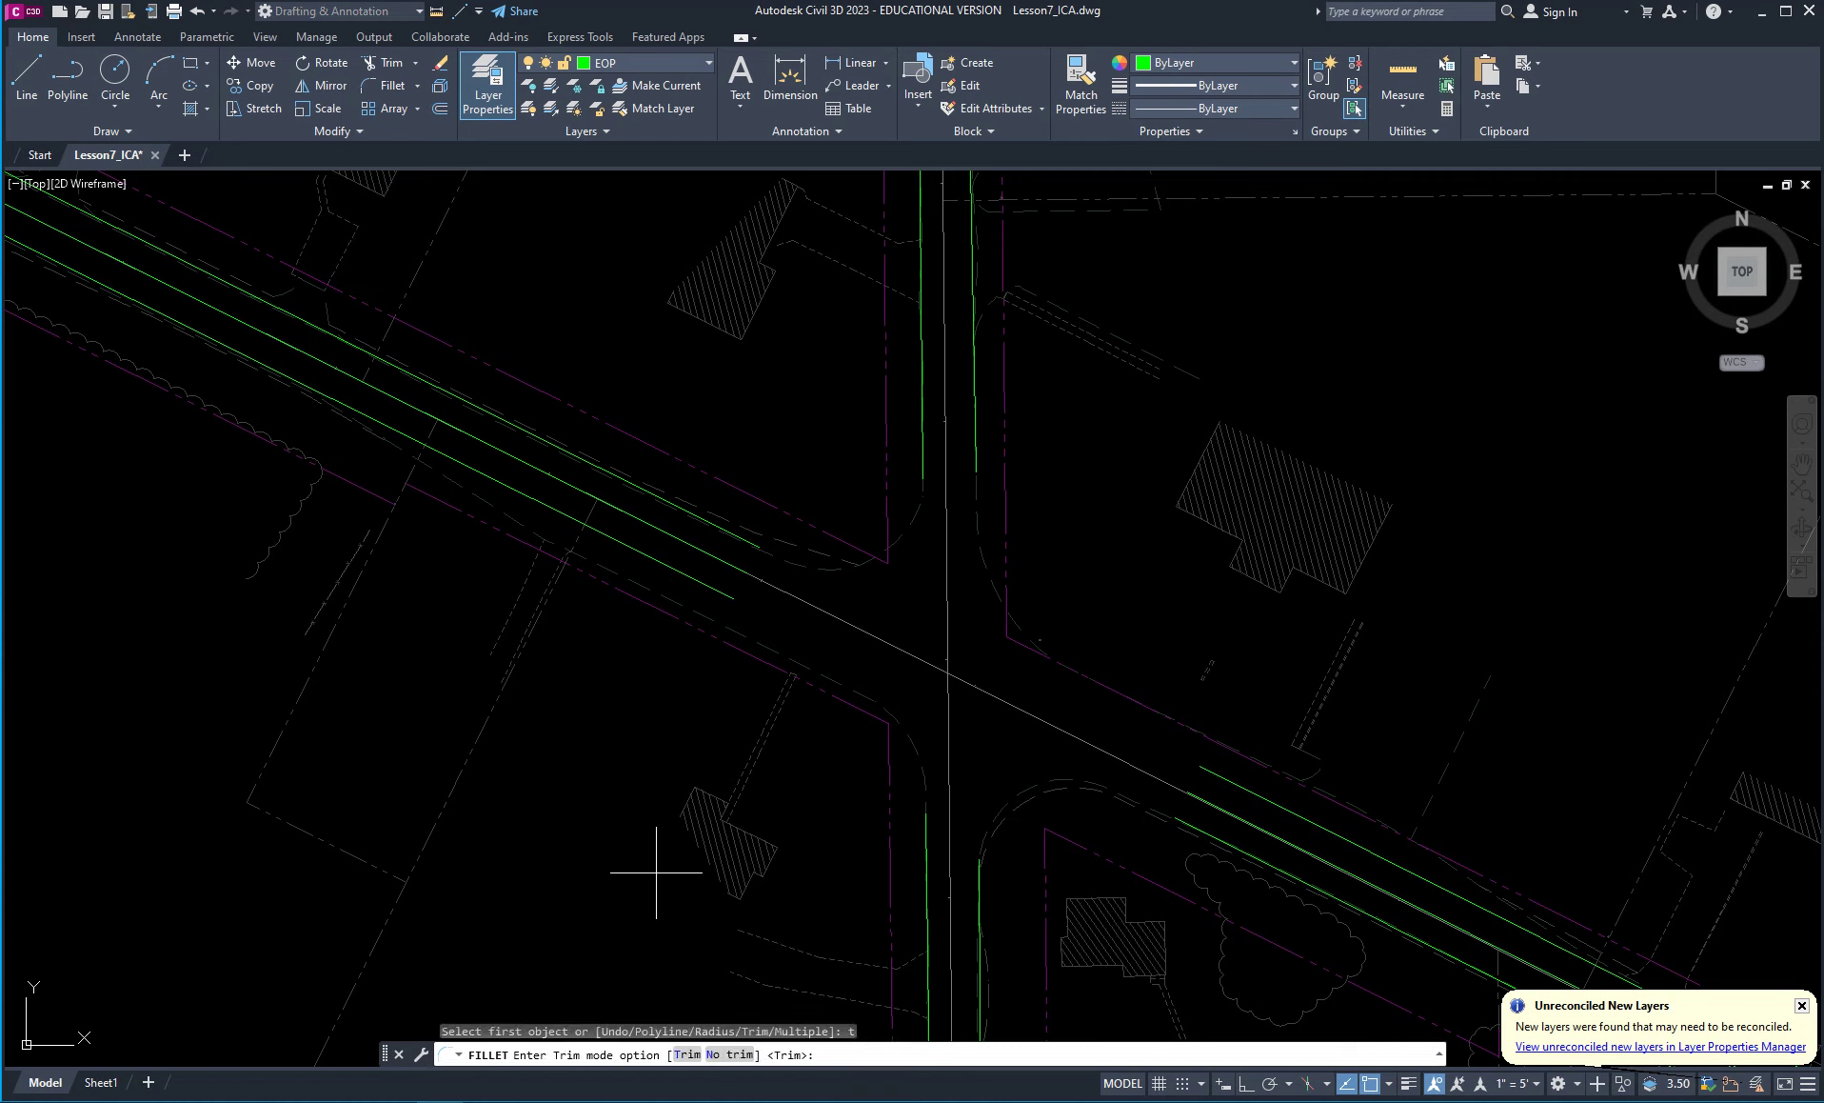
key(Return)
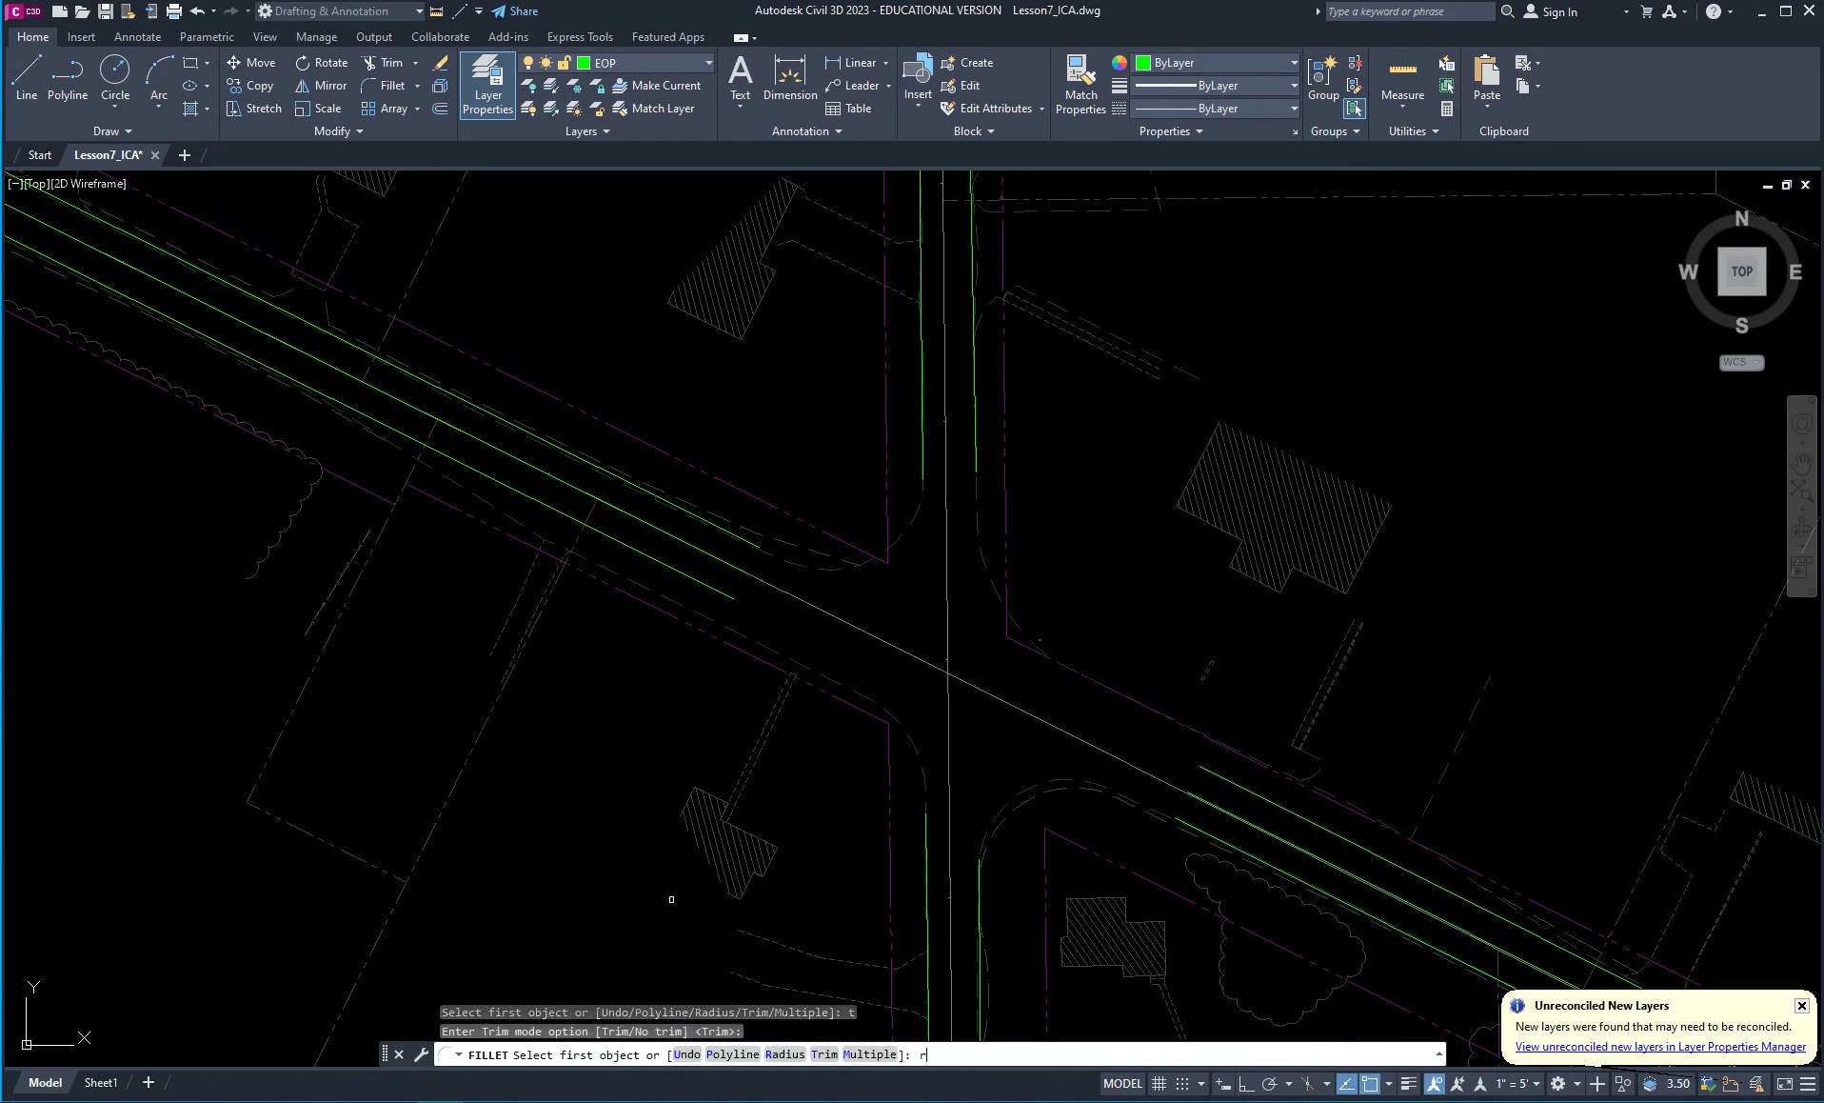
key(Return)
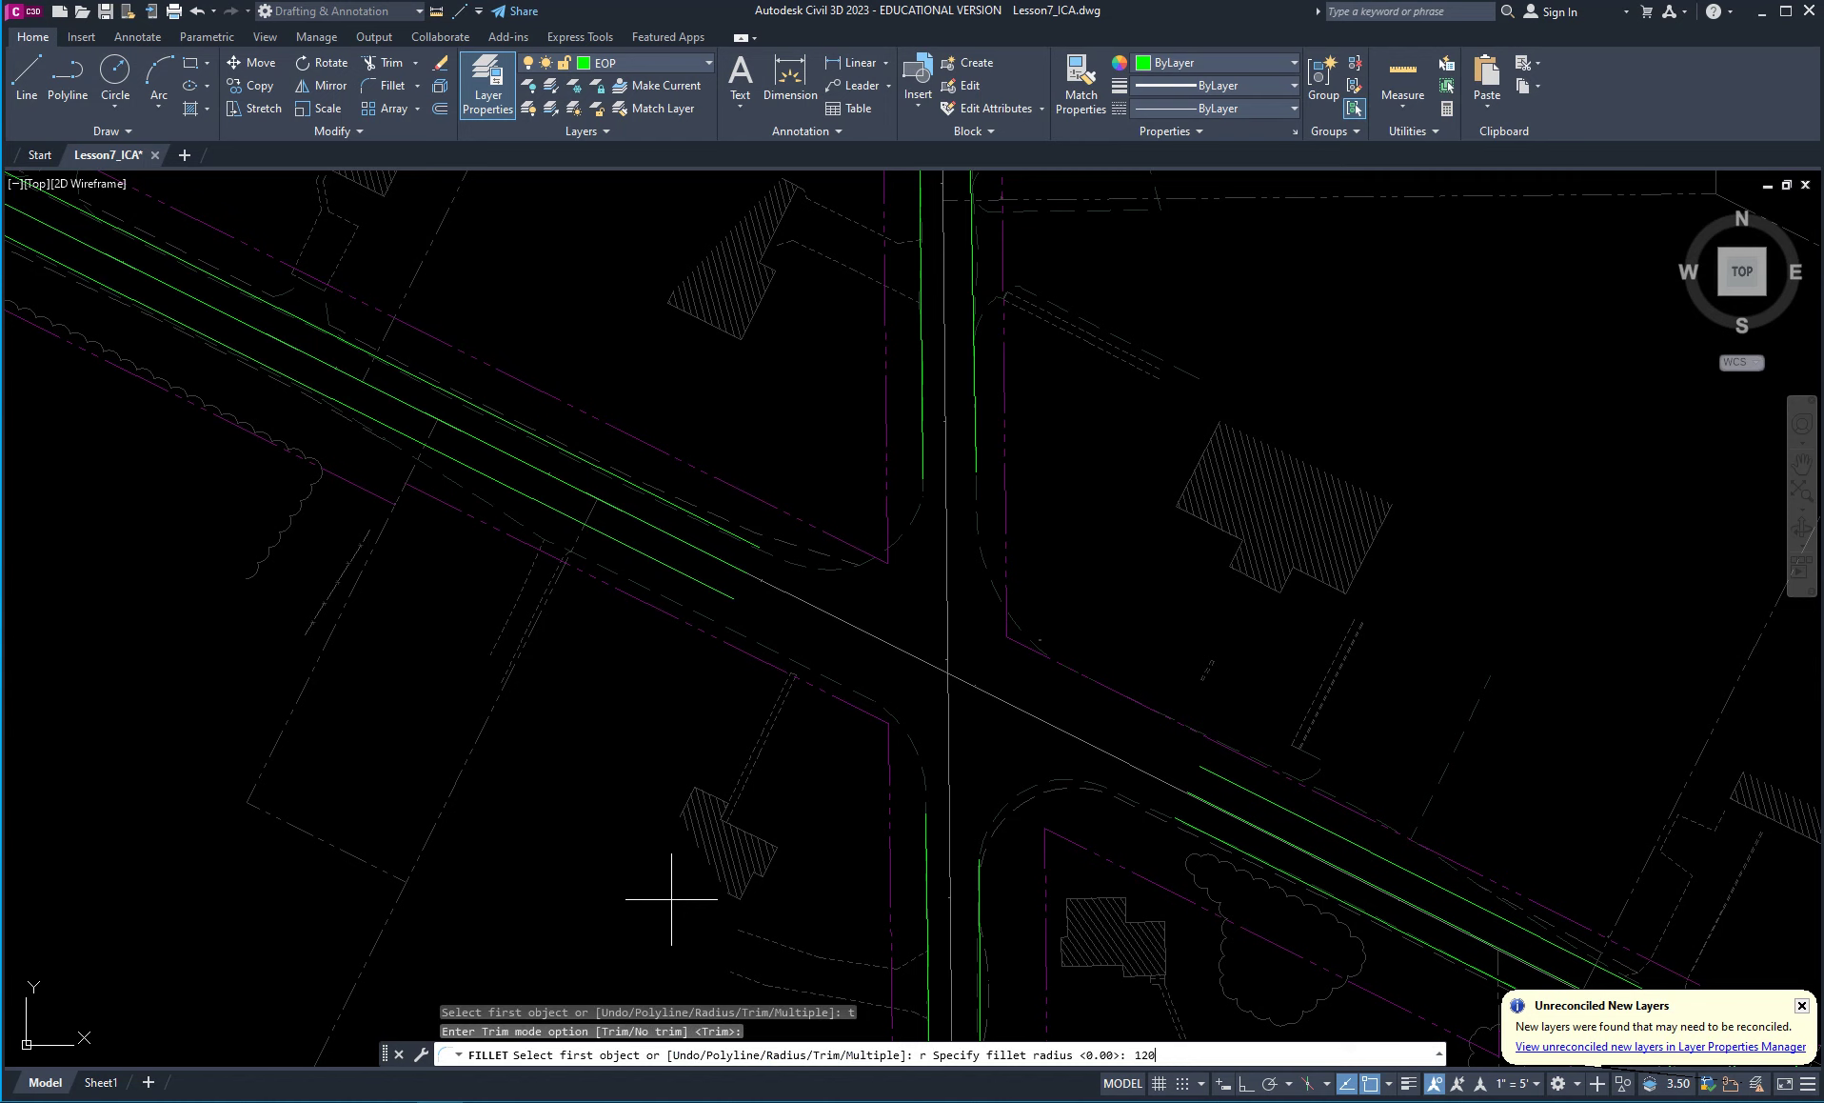
key(Return)
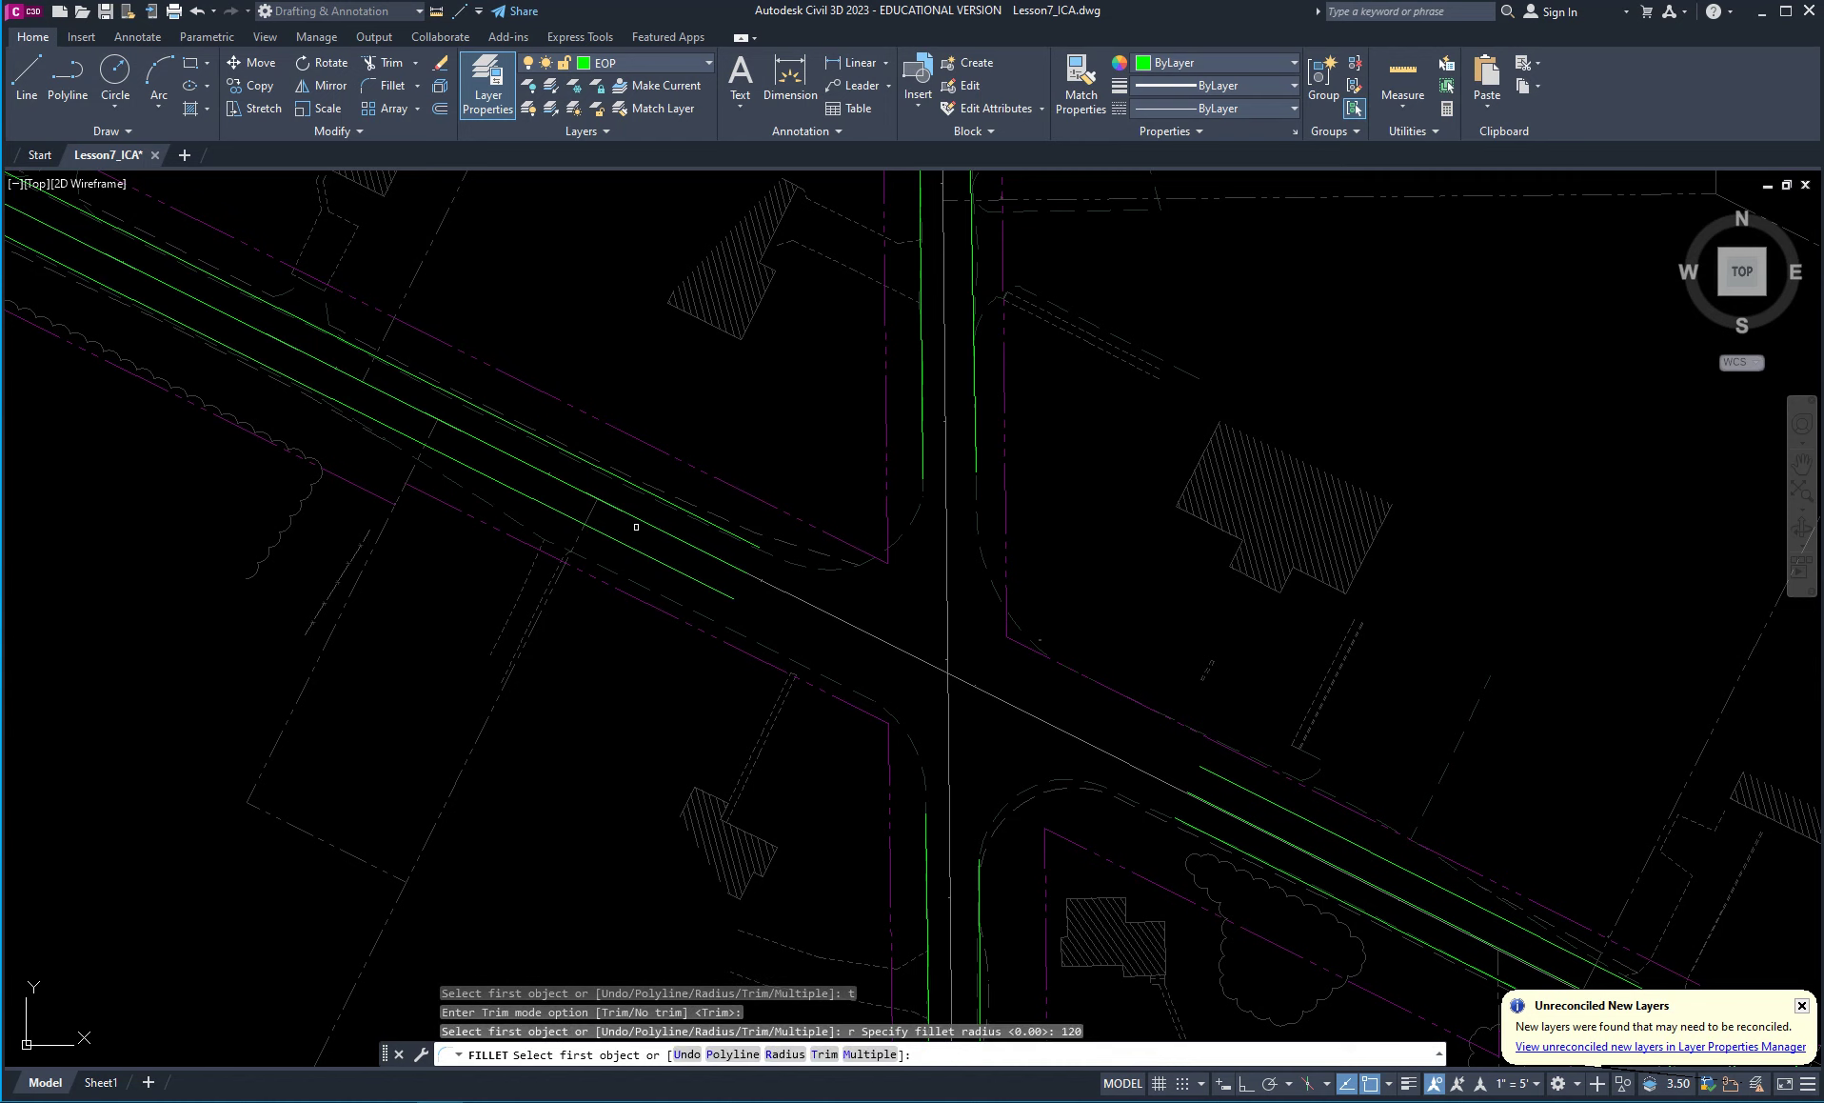
click(692, 578)
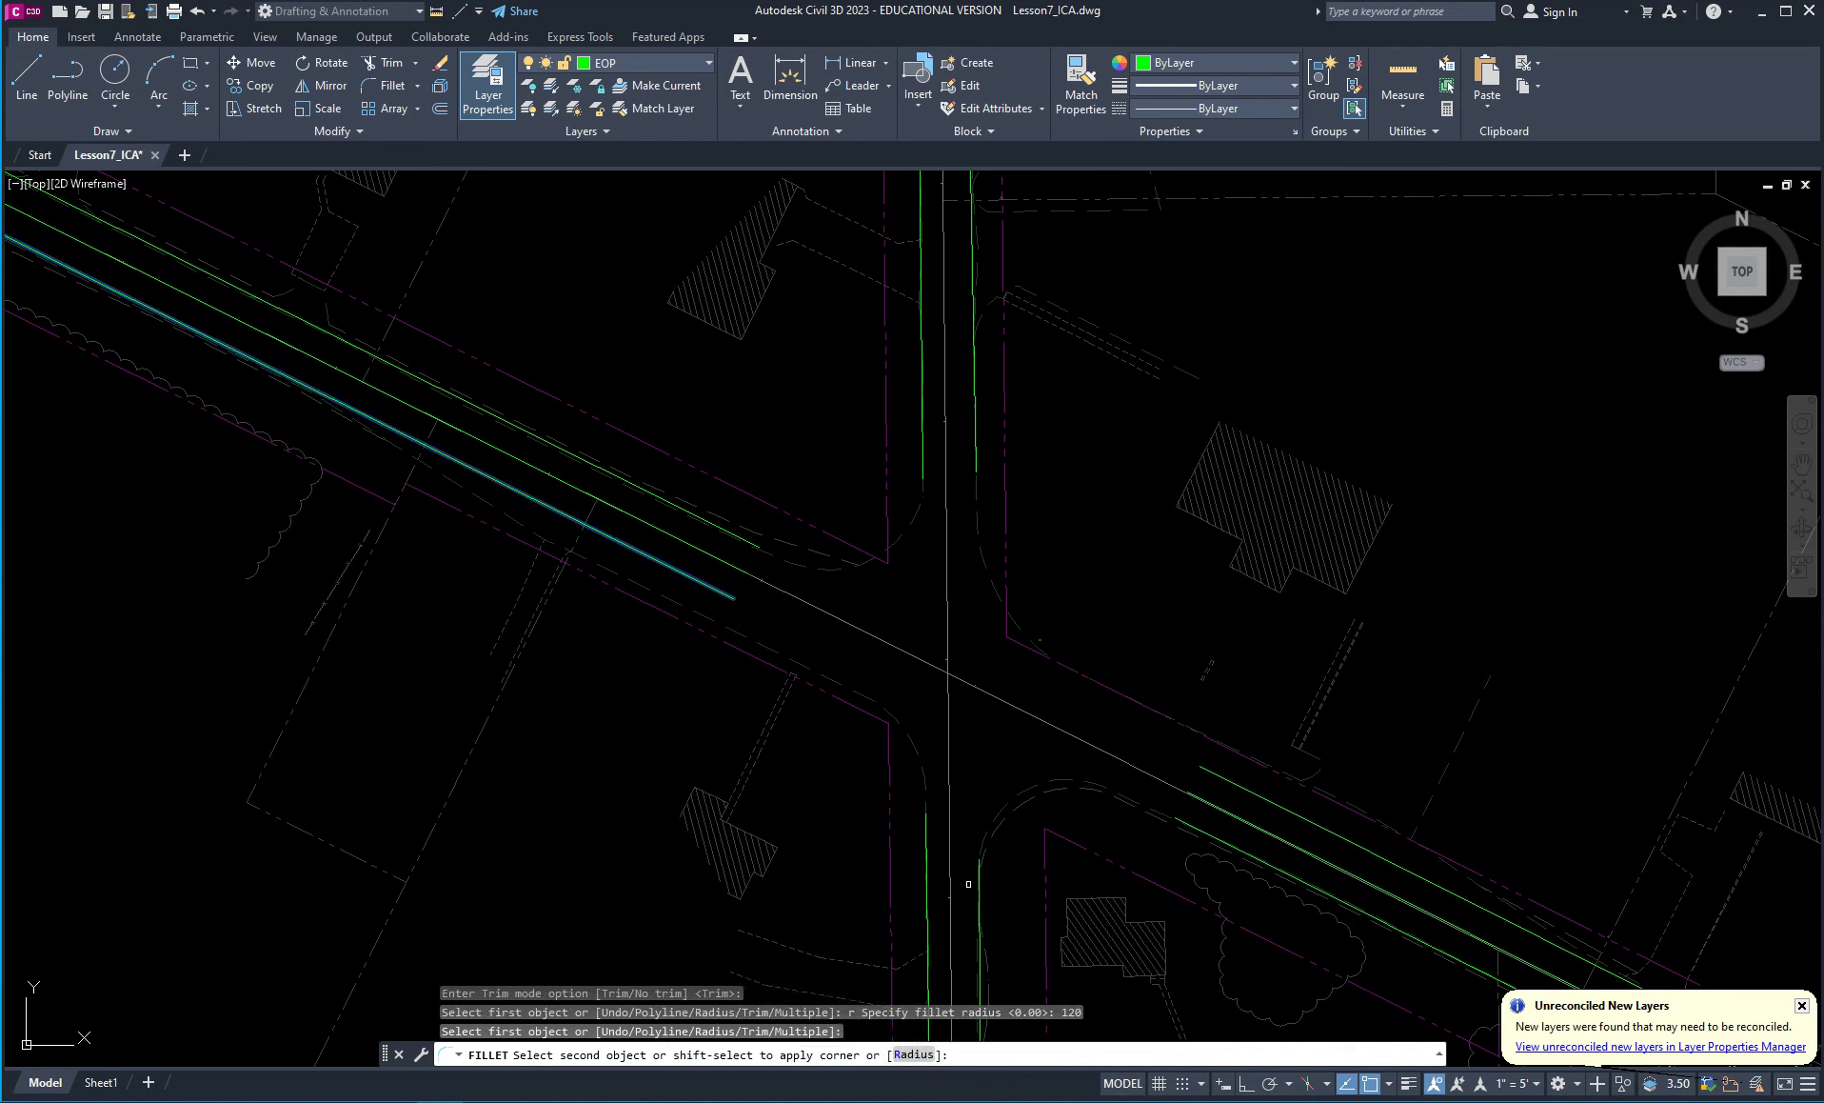
click(928, 835)
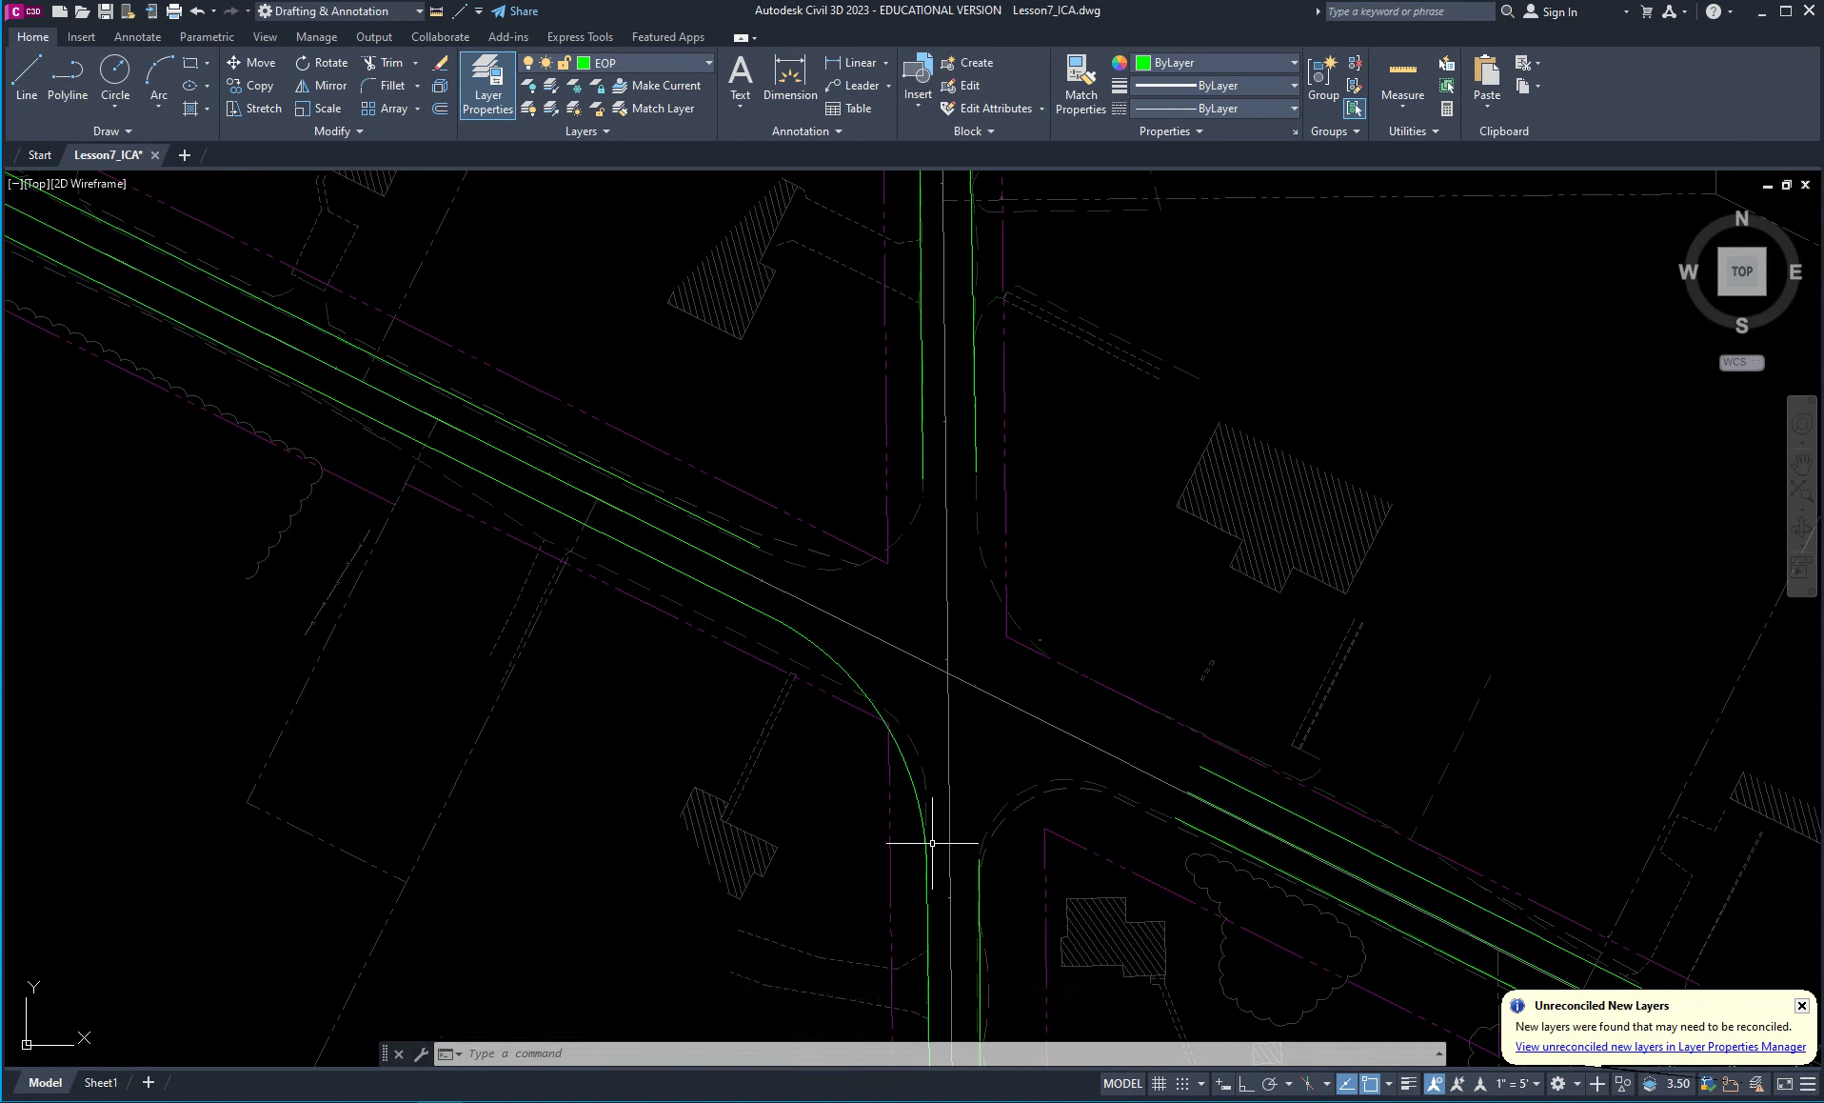
Fillet the intersection's northeast corner with radius 120, joining the north leg's east edge line to the east leg's north edge line.
key(Return)
click(978, 450)
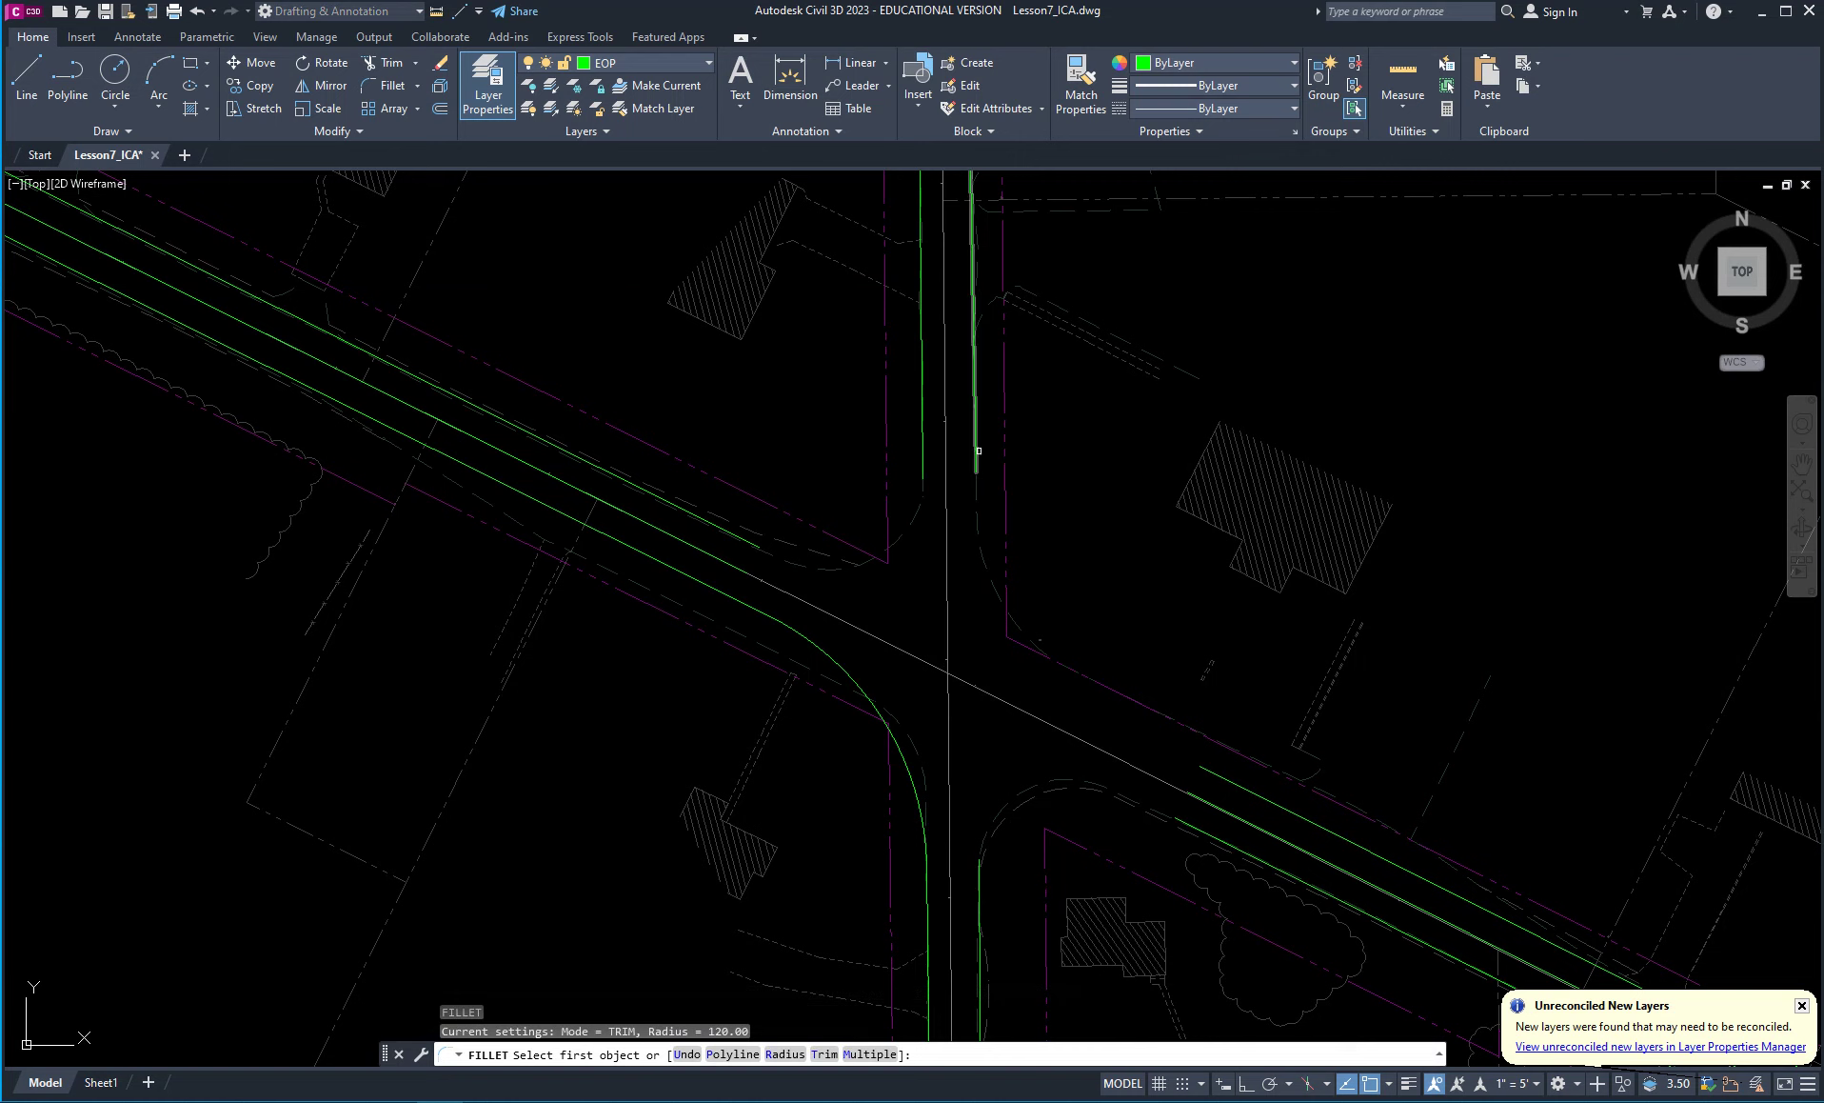
click(1204, 752)
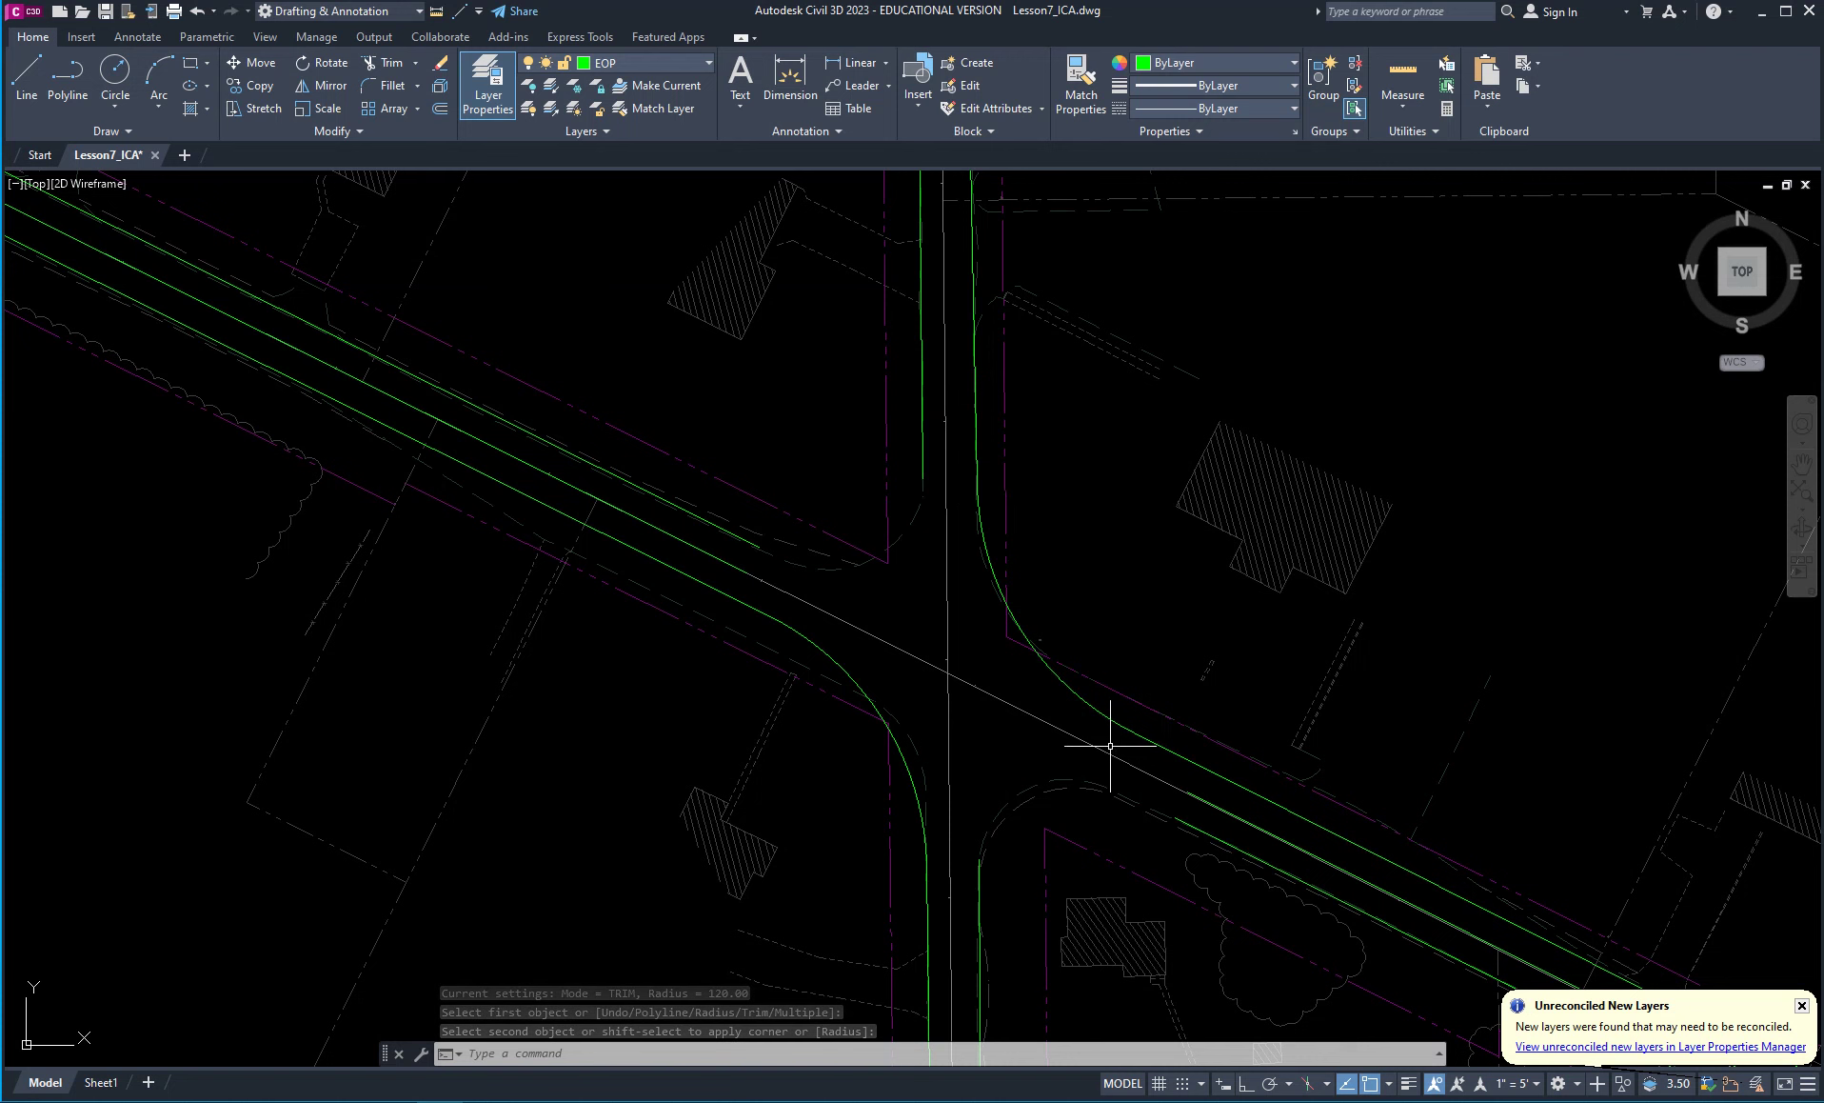
middle_drag(1043, 741, 924, 720)
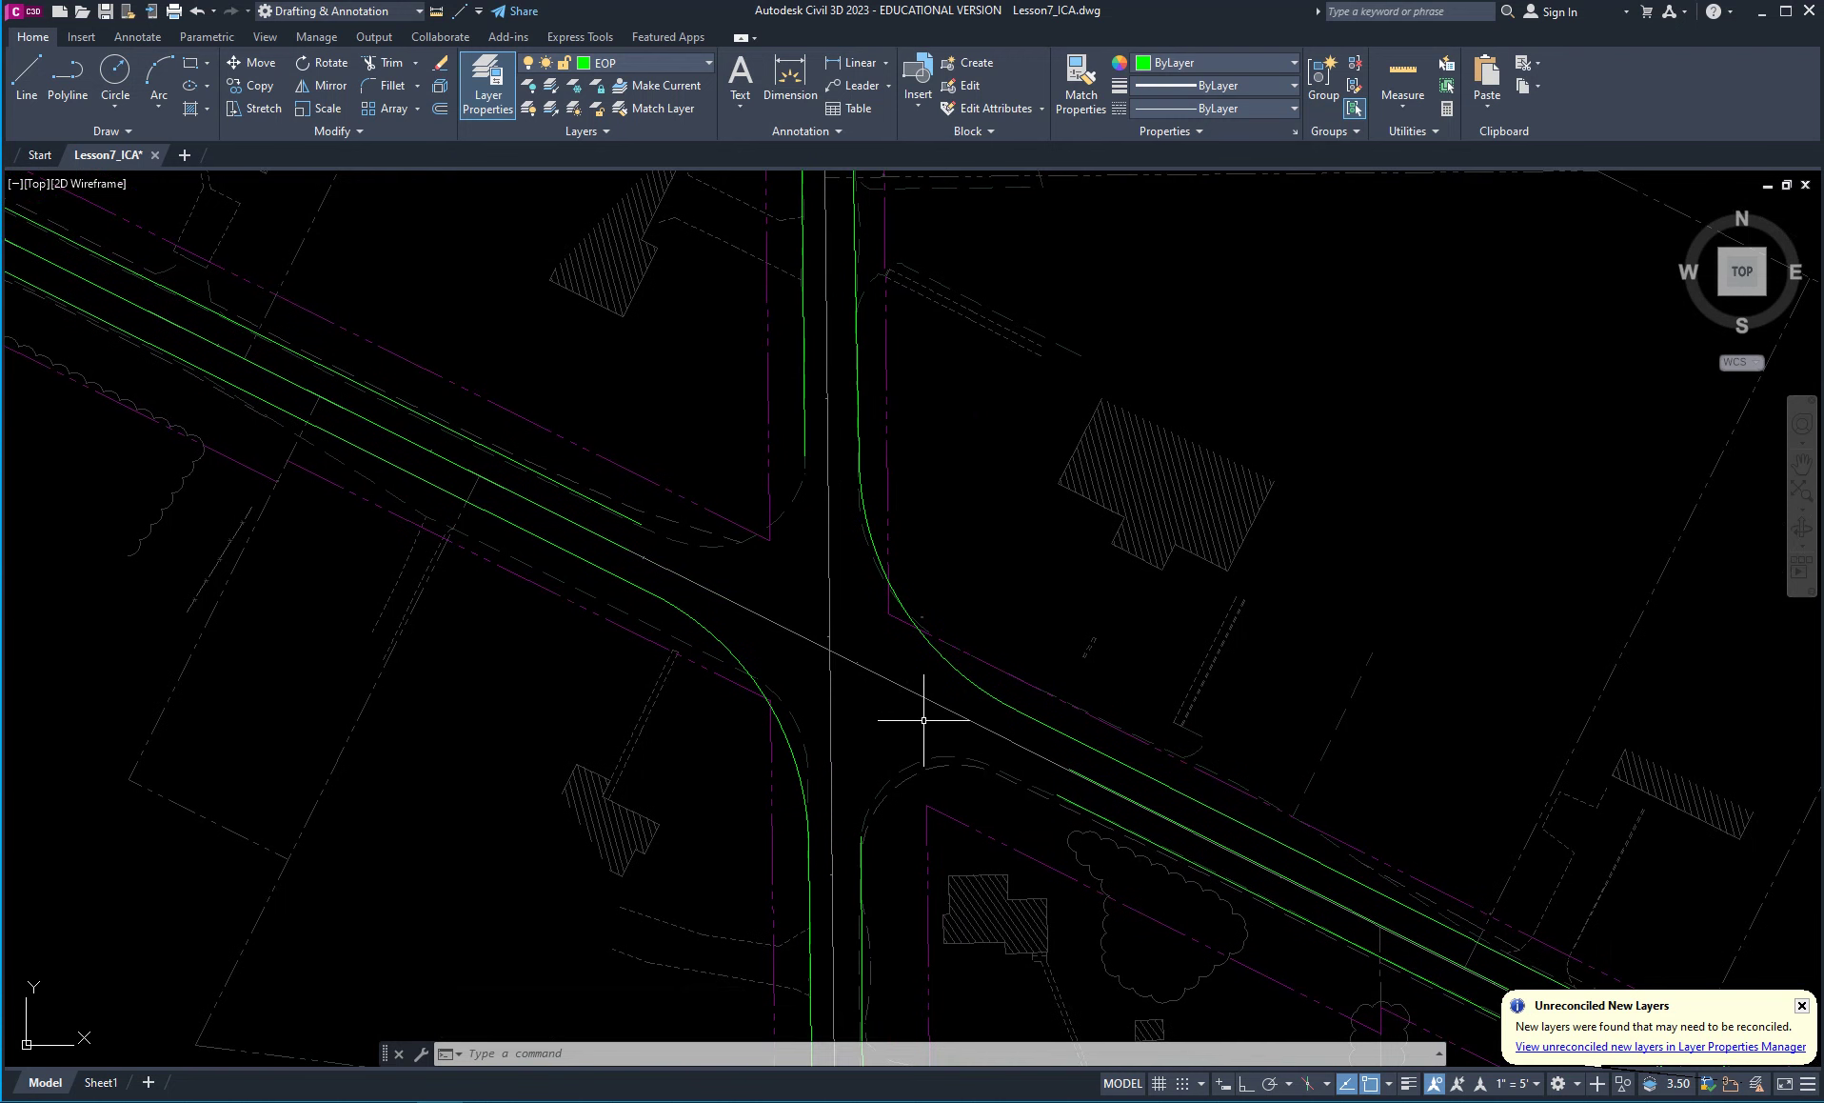
key(Escape)
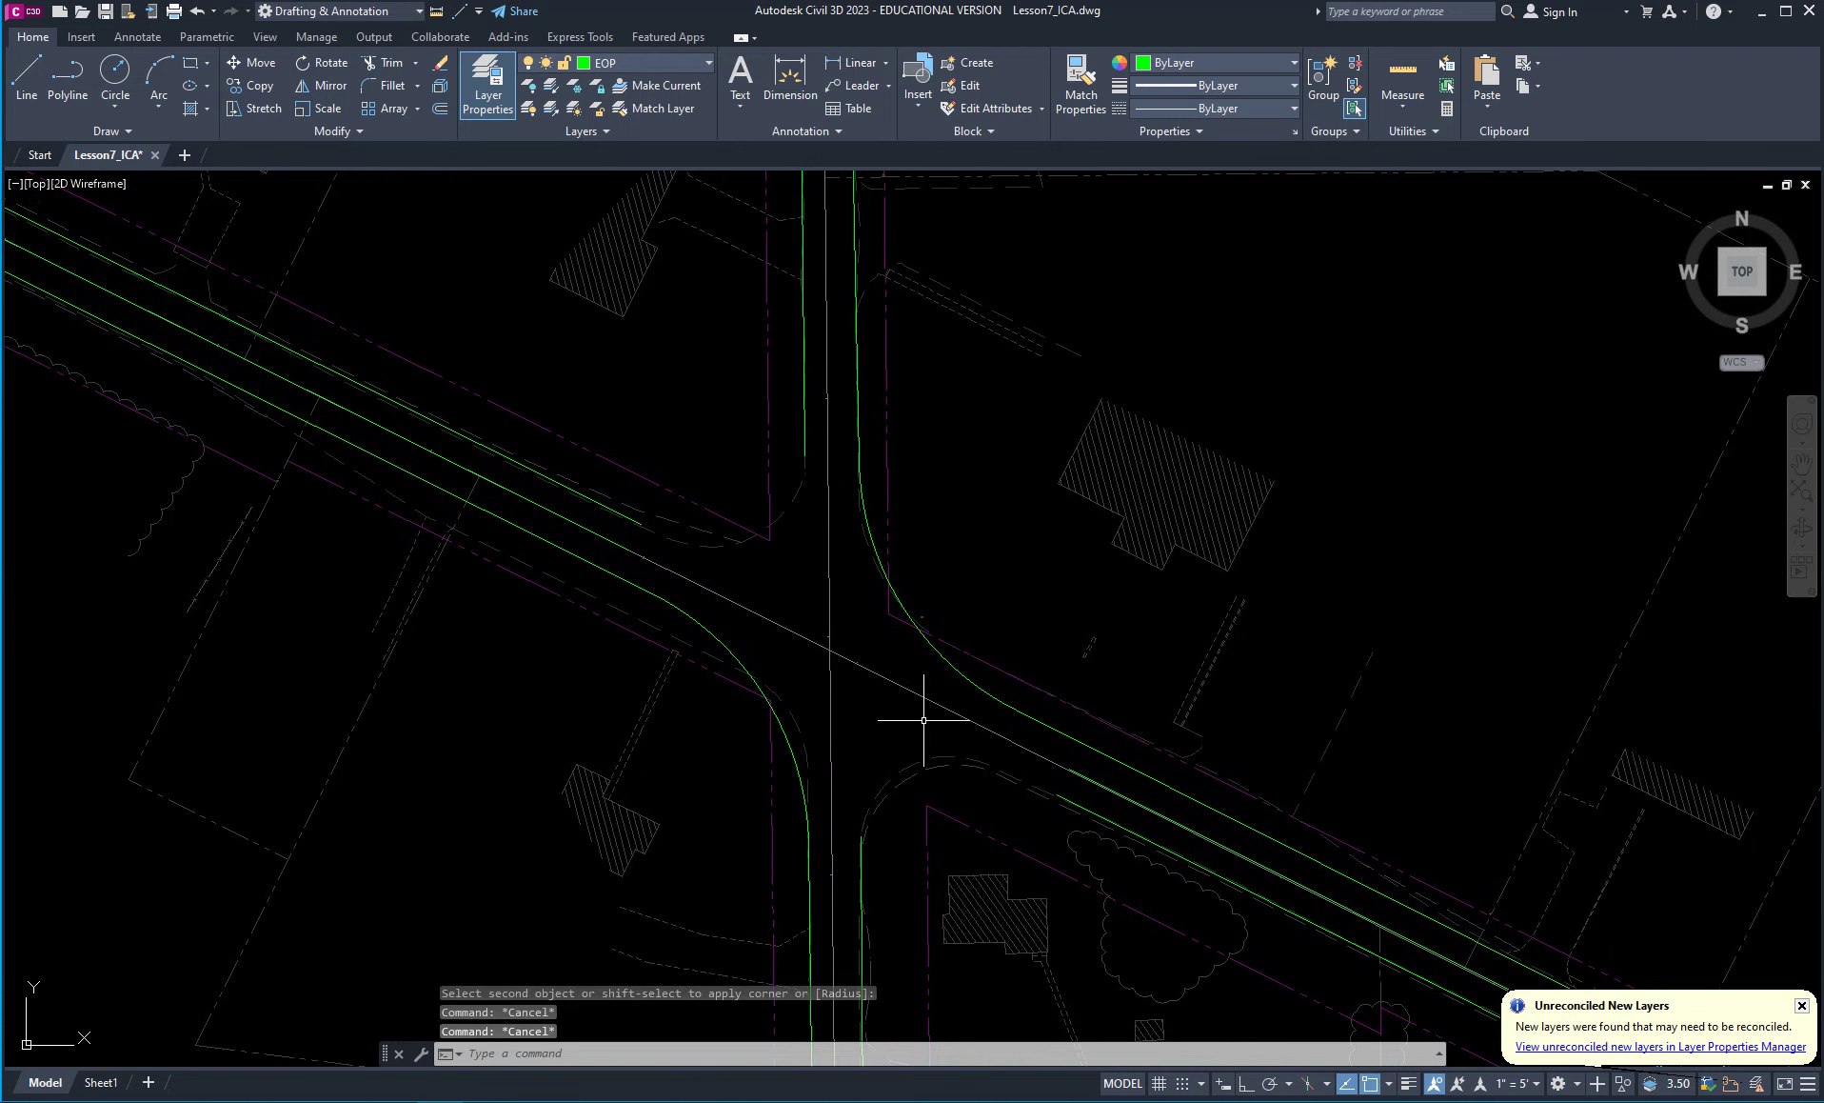
click(440, 111)
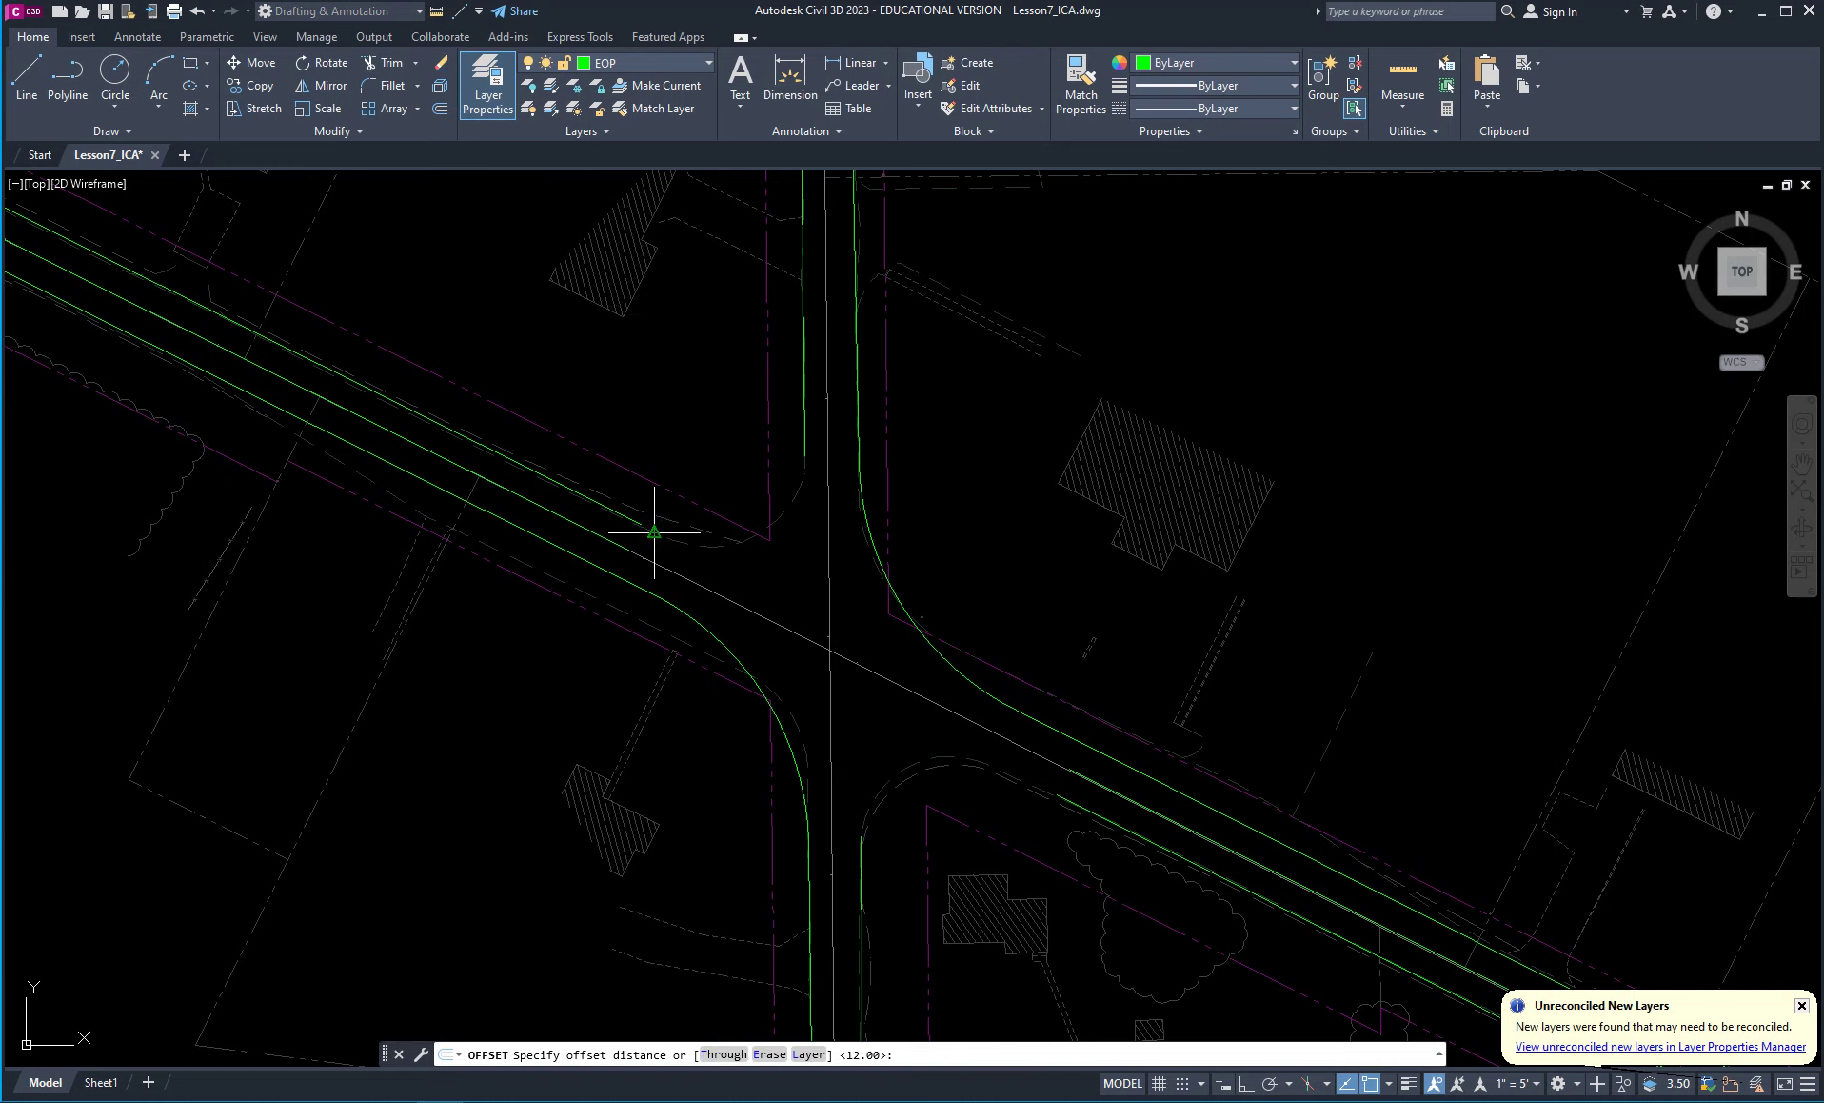
text(r)
key(Return)
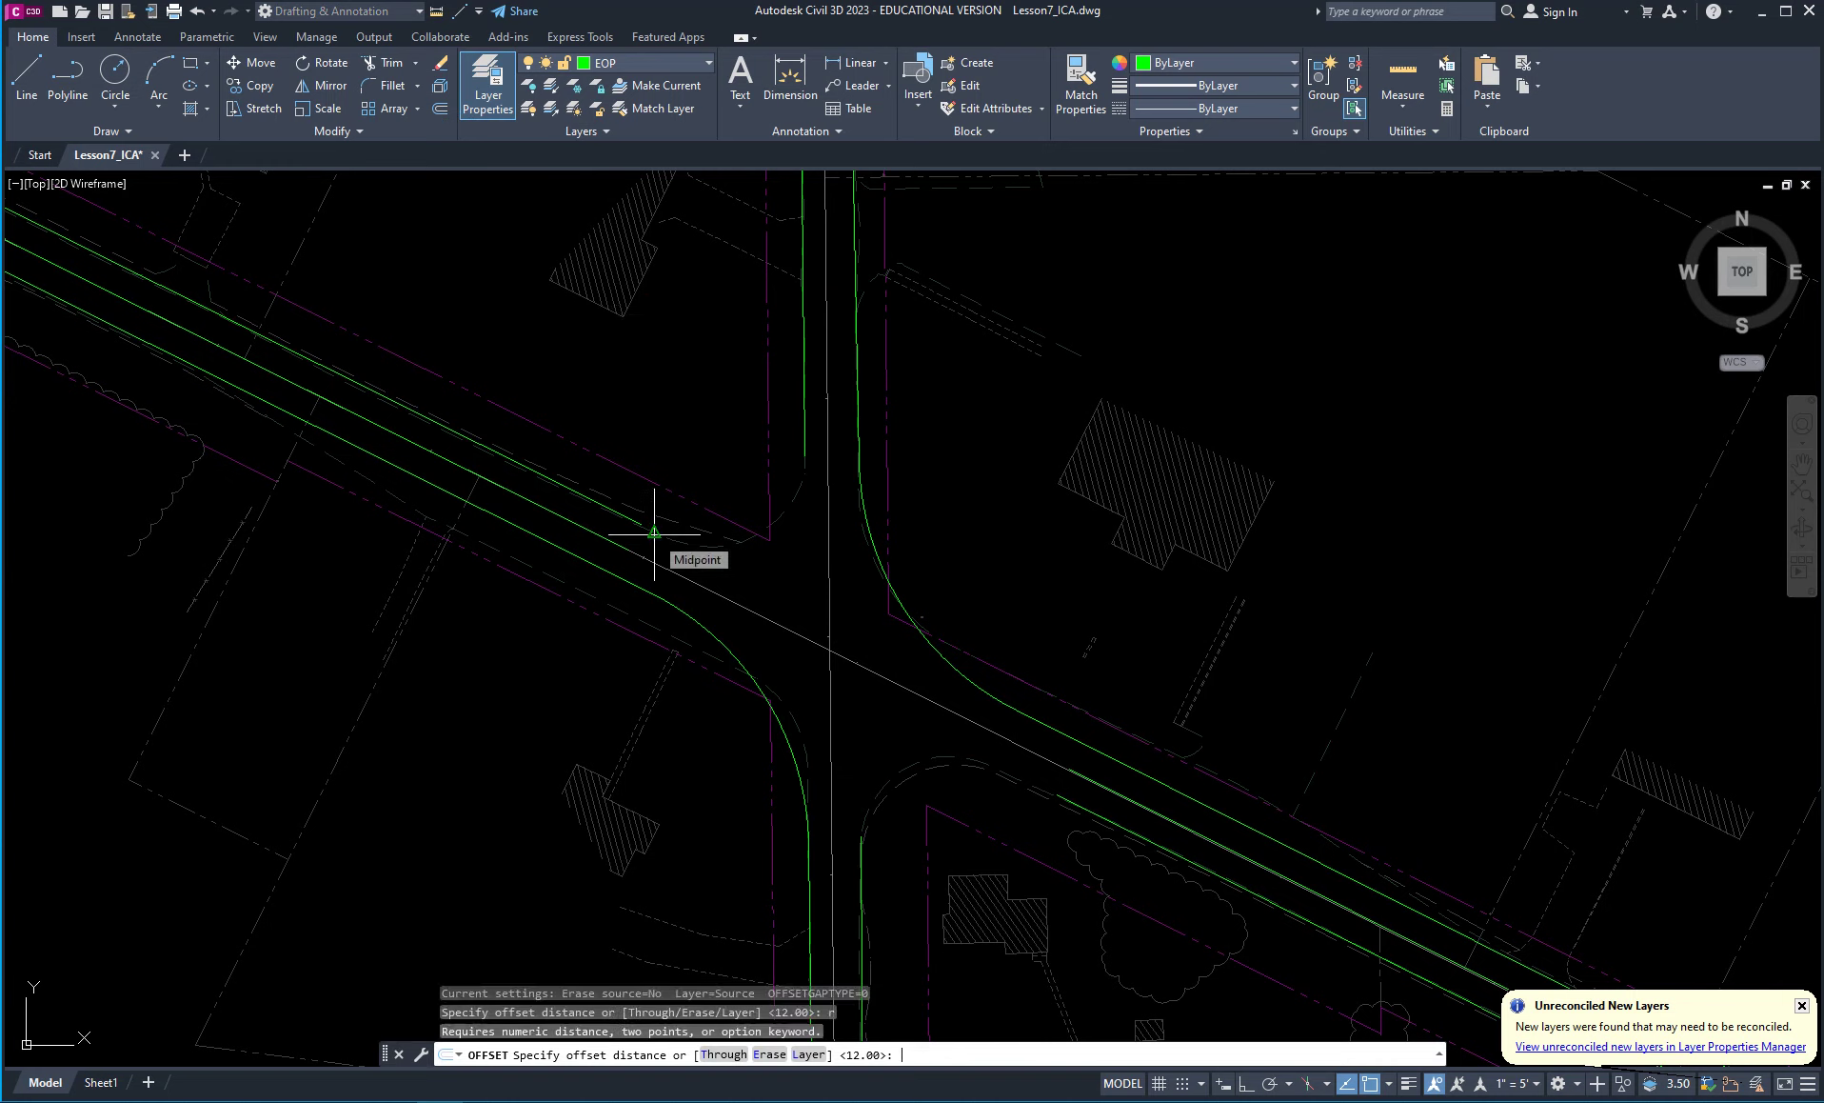
Fillet the intersection's northwest corner with radius 60, joining the west leg's north edge line to the north leg's west edge line.
click(385, 85)
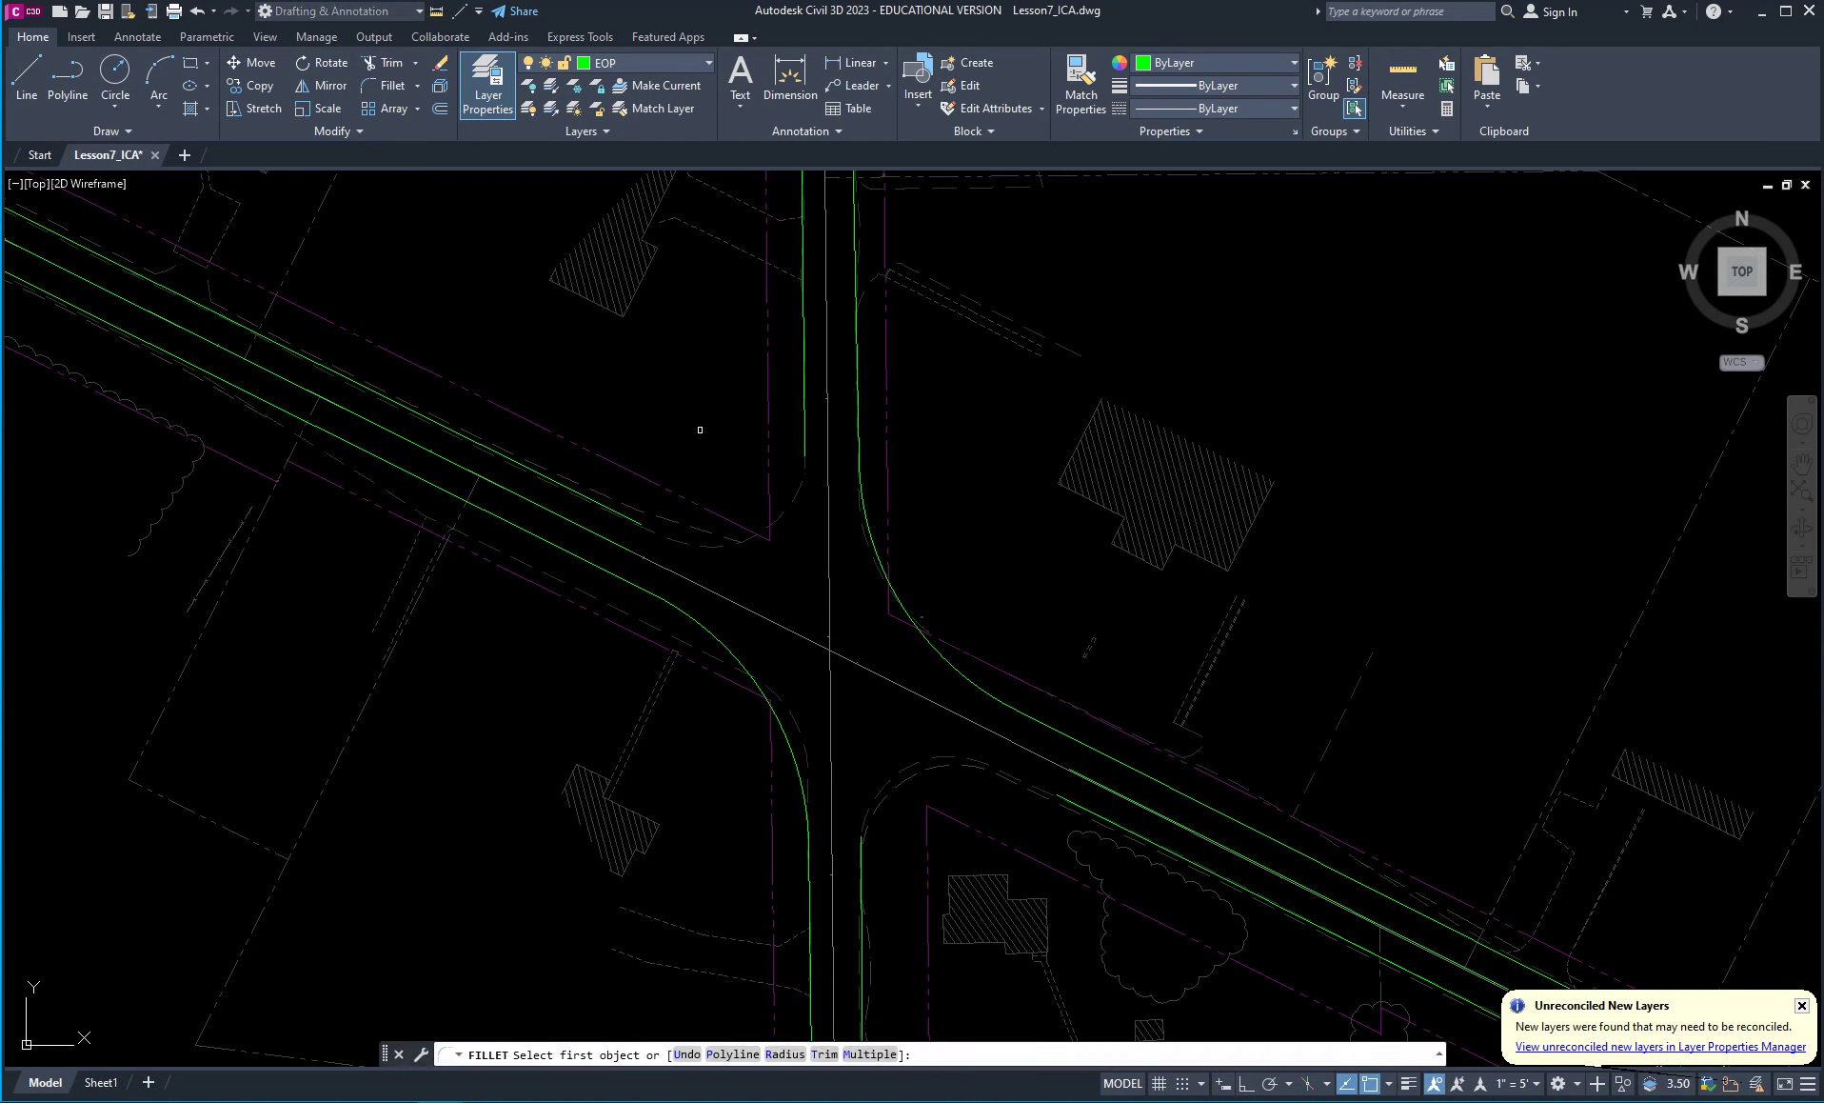
text(r)
key(Return)
text(0)
key(Return)
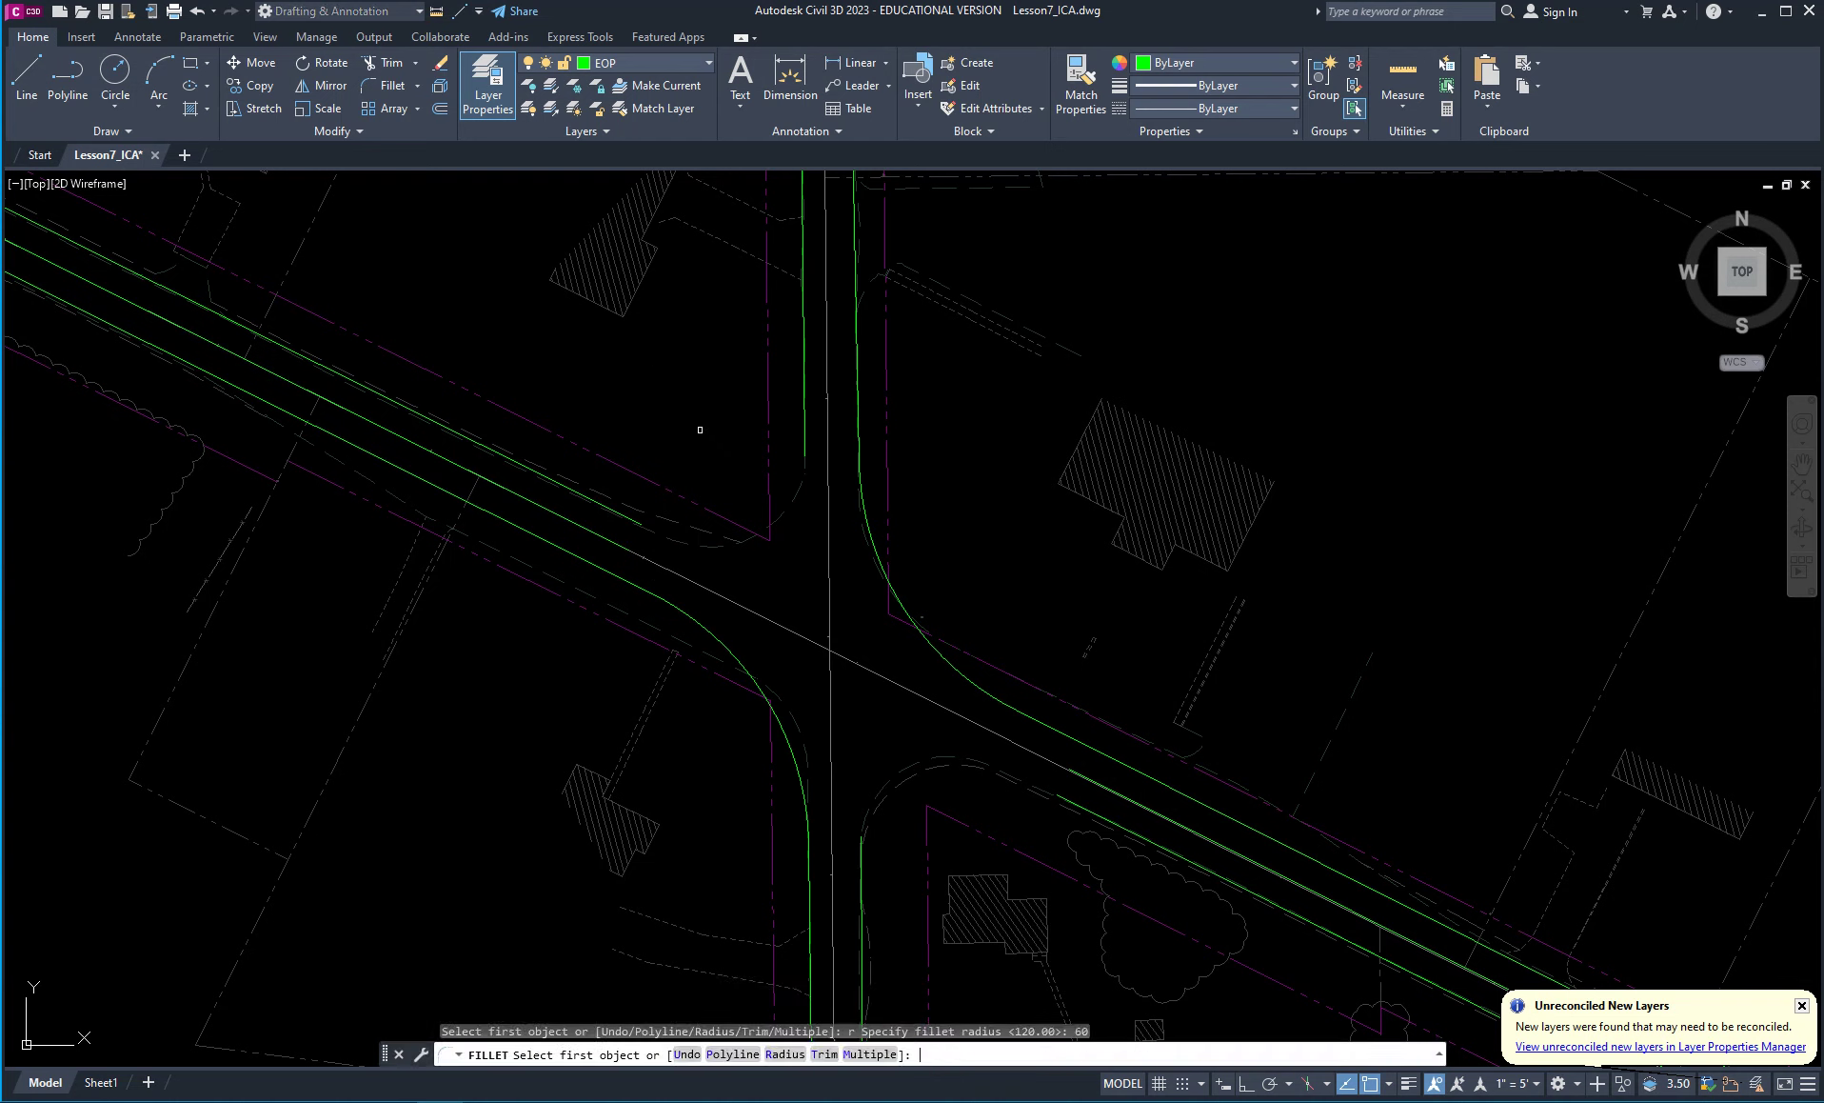
click(630, 518)
click(808, 431)
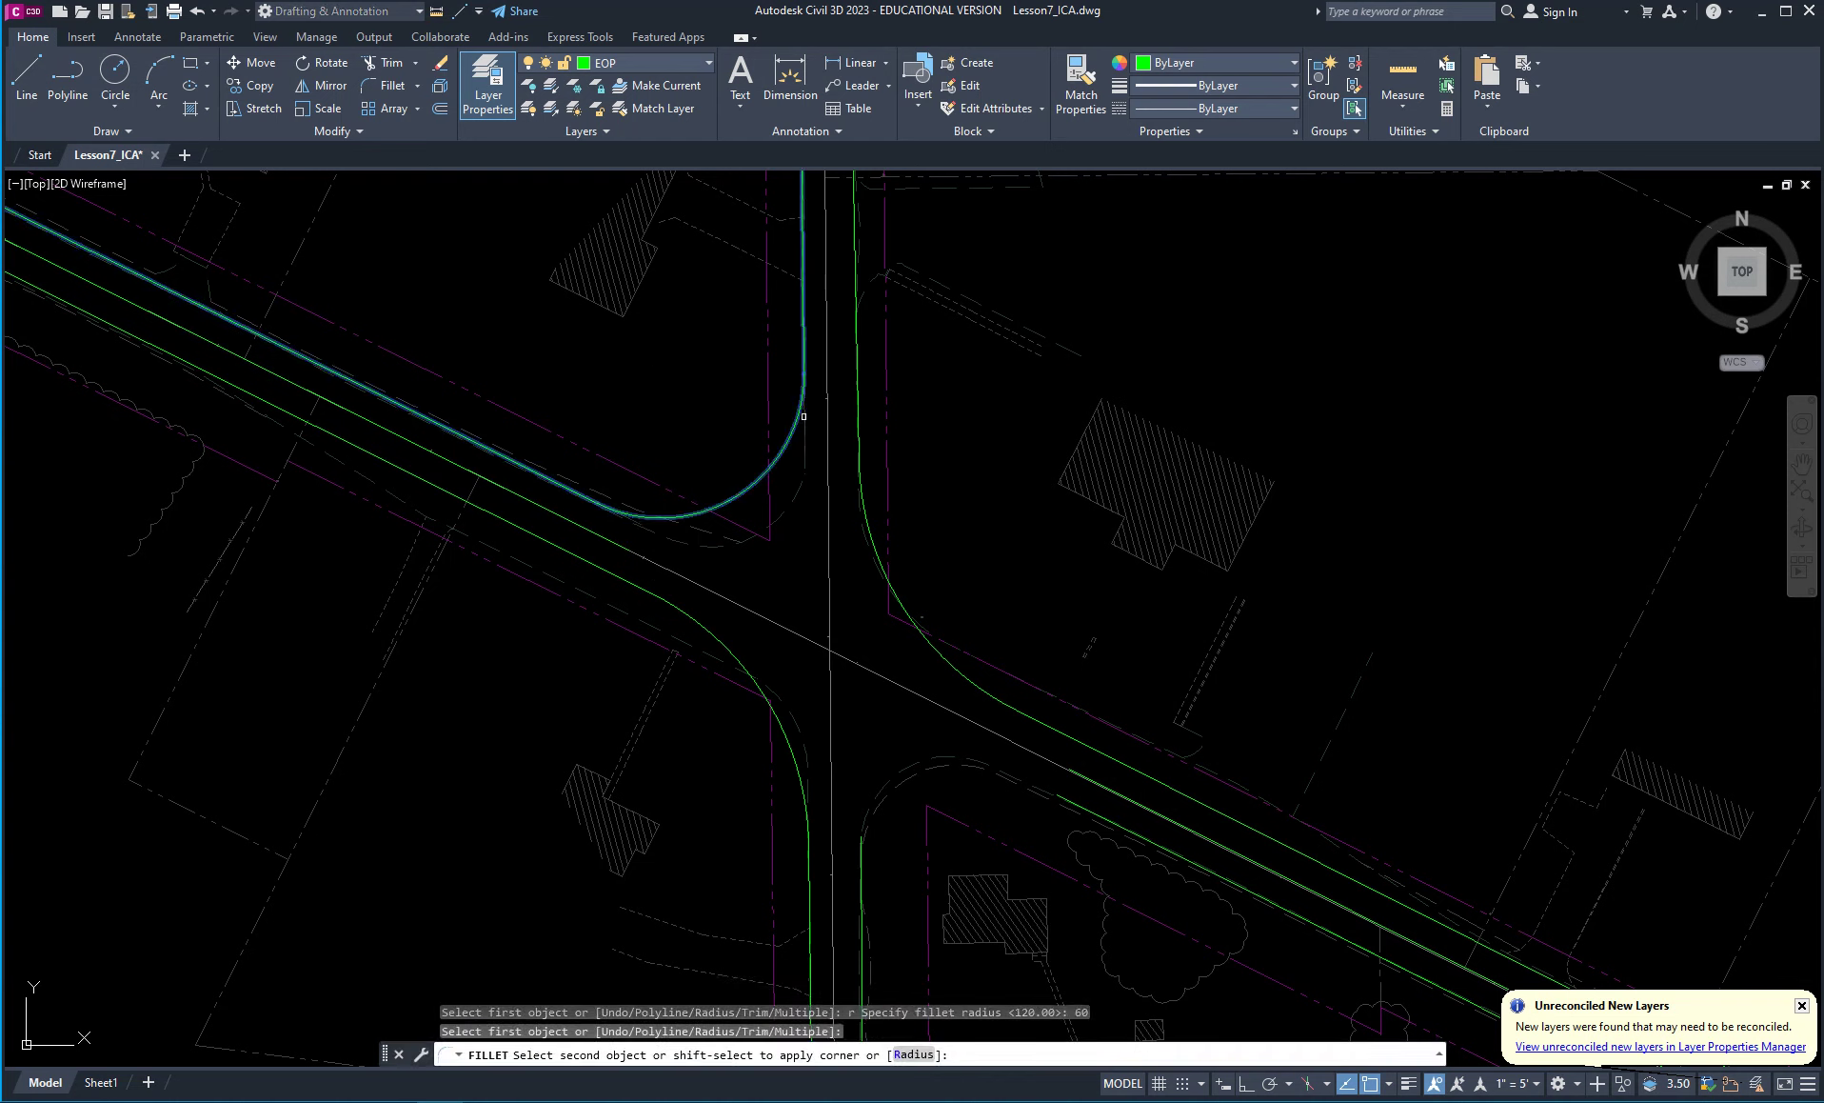
Fillet the intersection's southeast corner with radius 60, joining the south leg's east edge line to the east leg's south edge line.
key(Return)
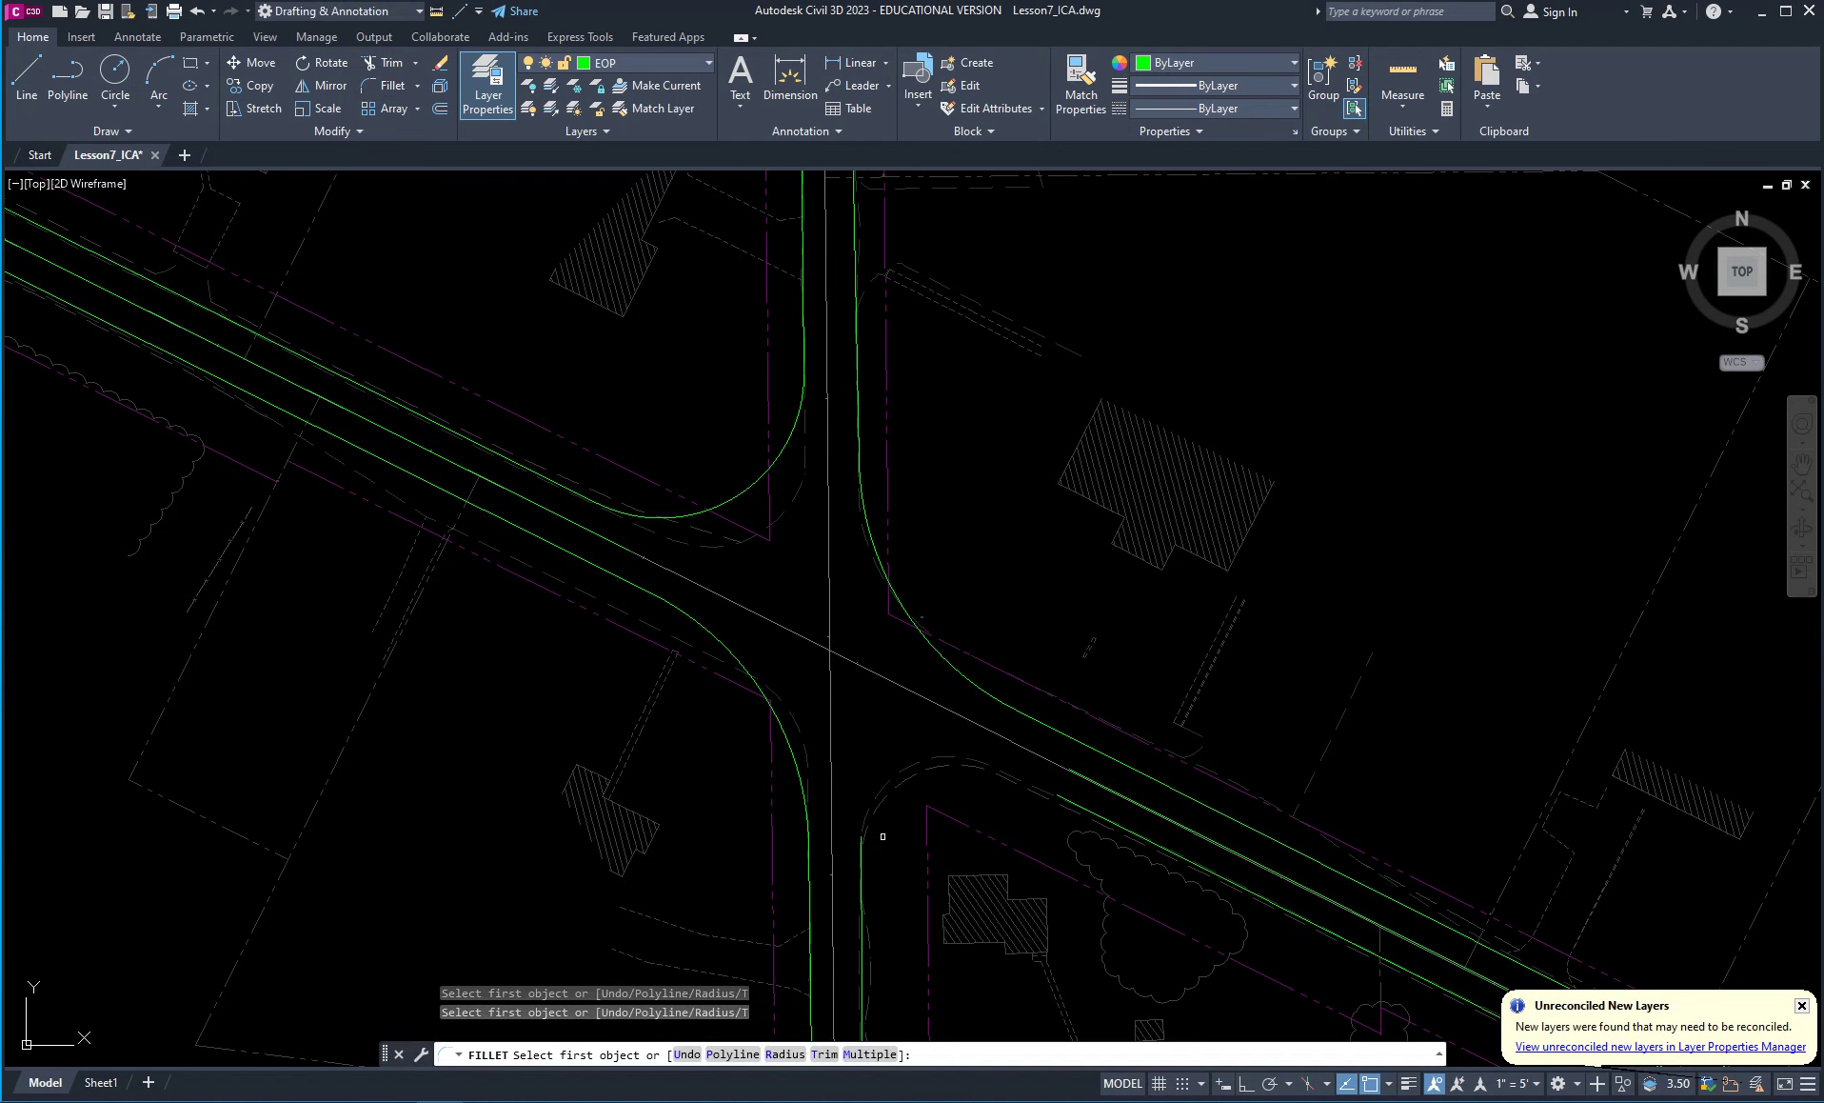
click(862, 841)
click(1078, 806)
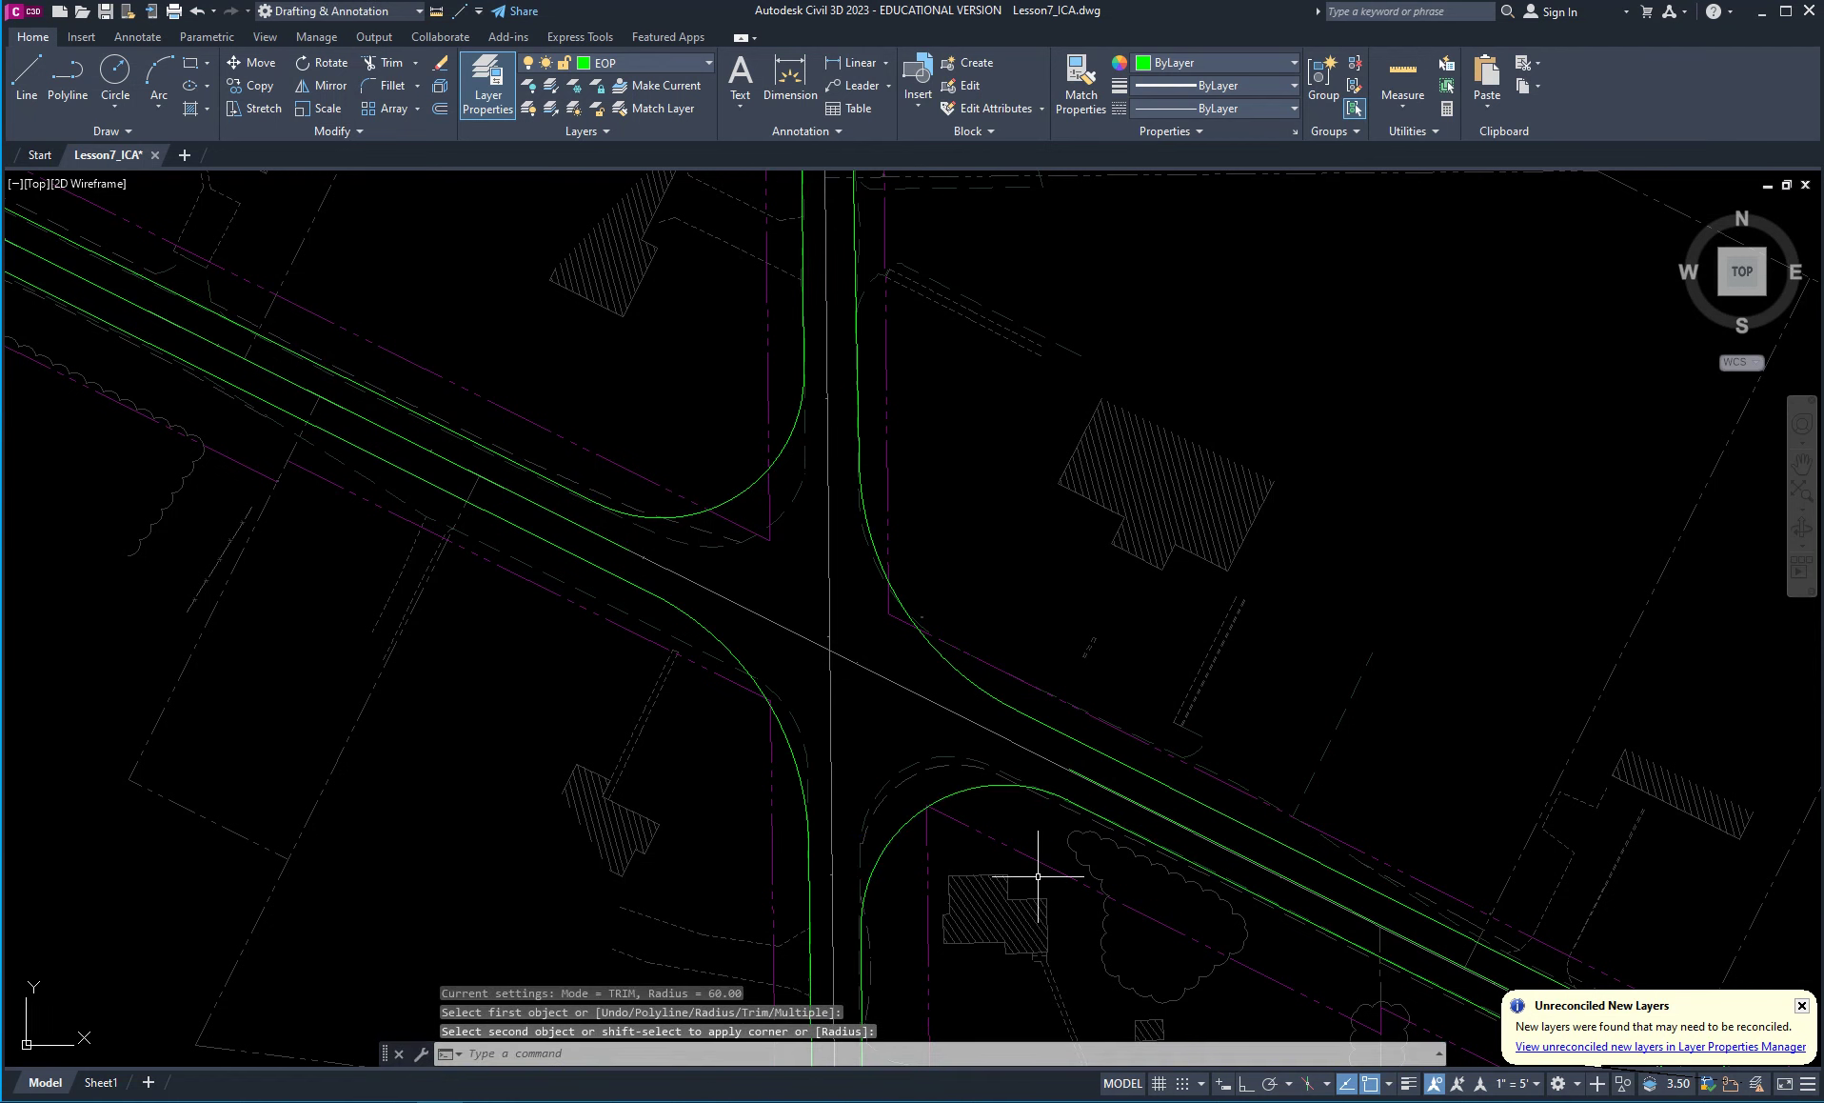
Create a layer named EOS with the color cyan and make it the current layer.
scroll(1009, 874, down, 2)
mouse_move(953, 786)
middle_down()
mouse_move(1016, 754)
mouse_move(1017, 733)
middle_up()
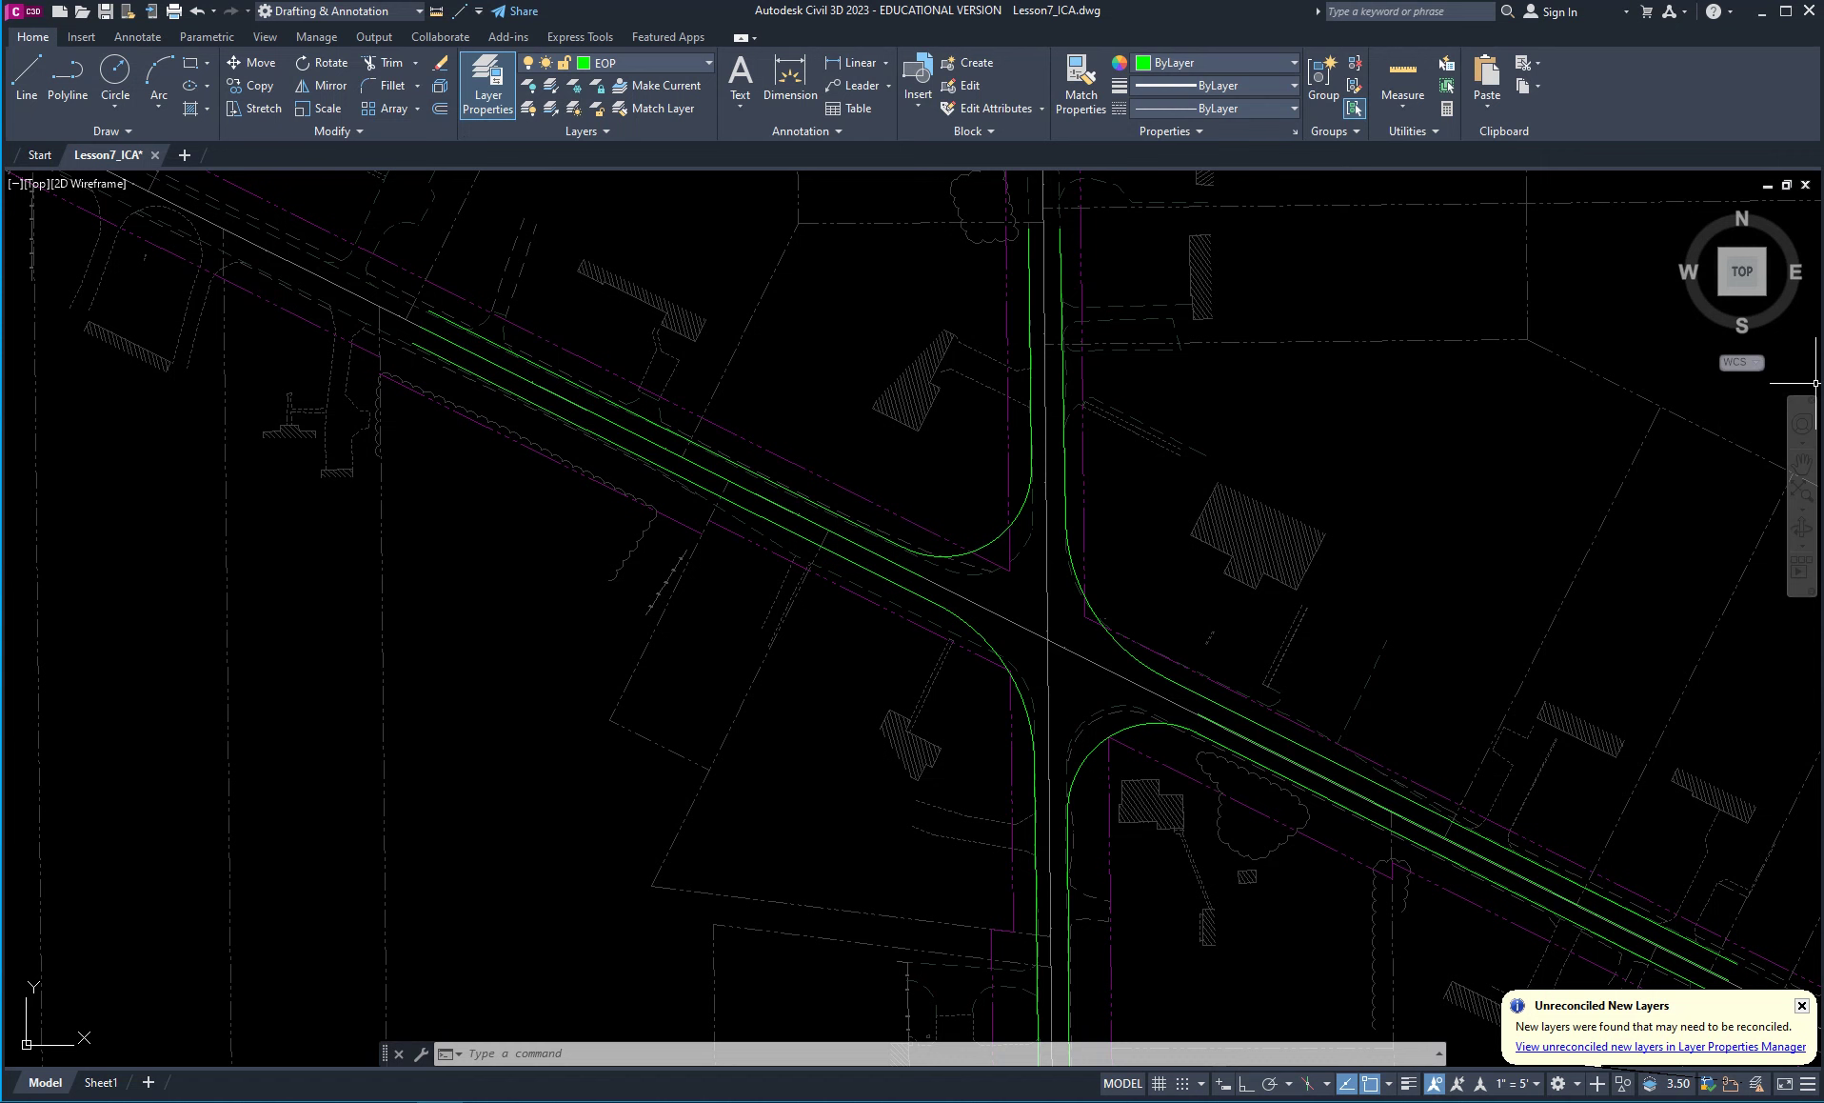
drag(1815, 383, 737, 398)
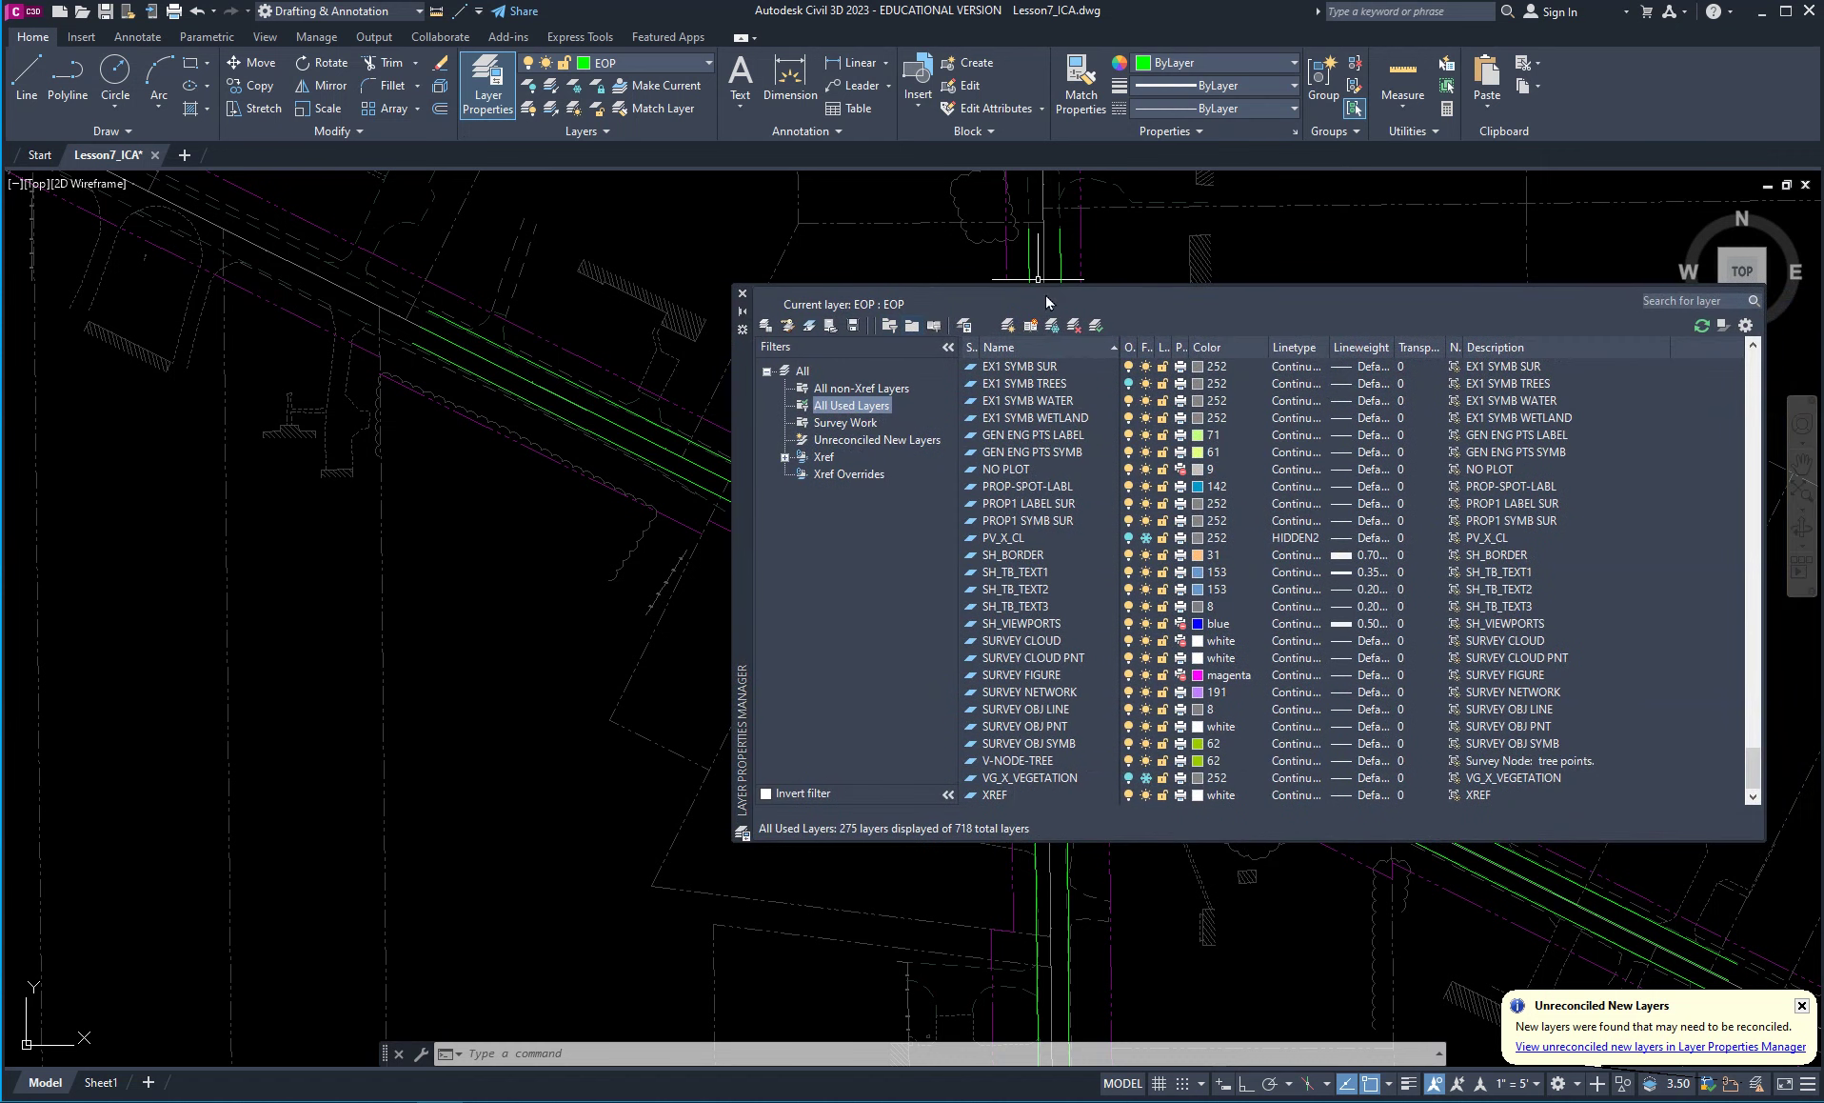
click(1008, 326)
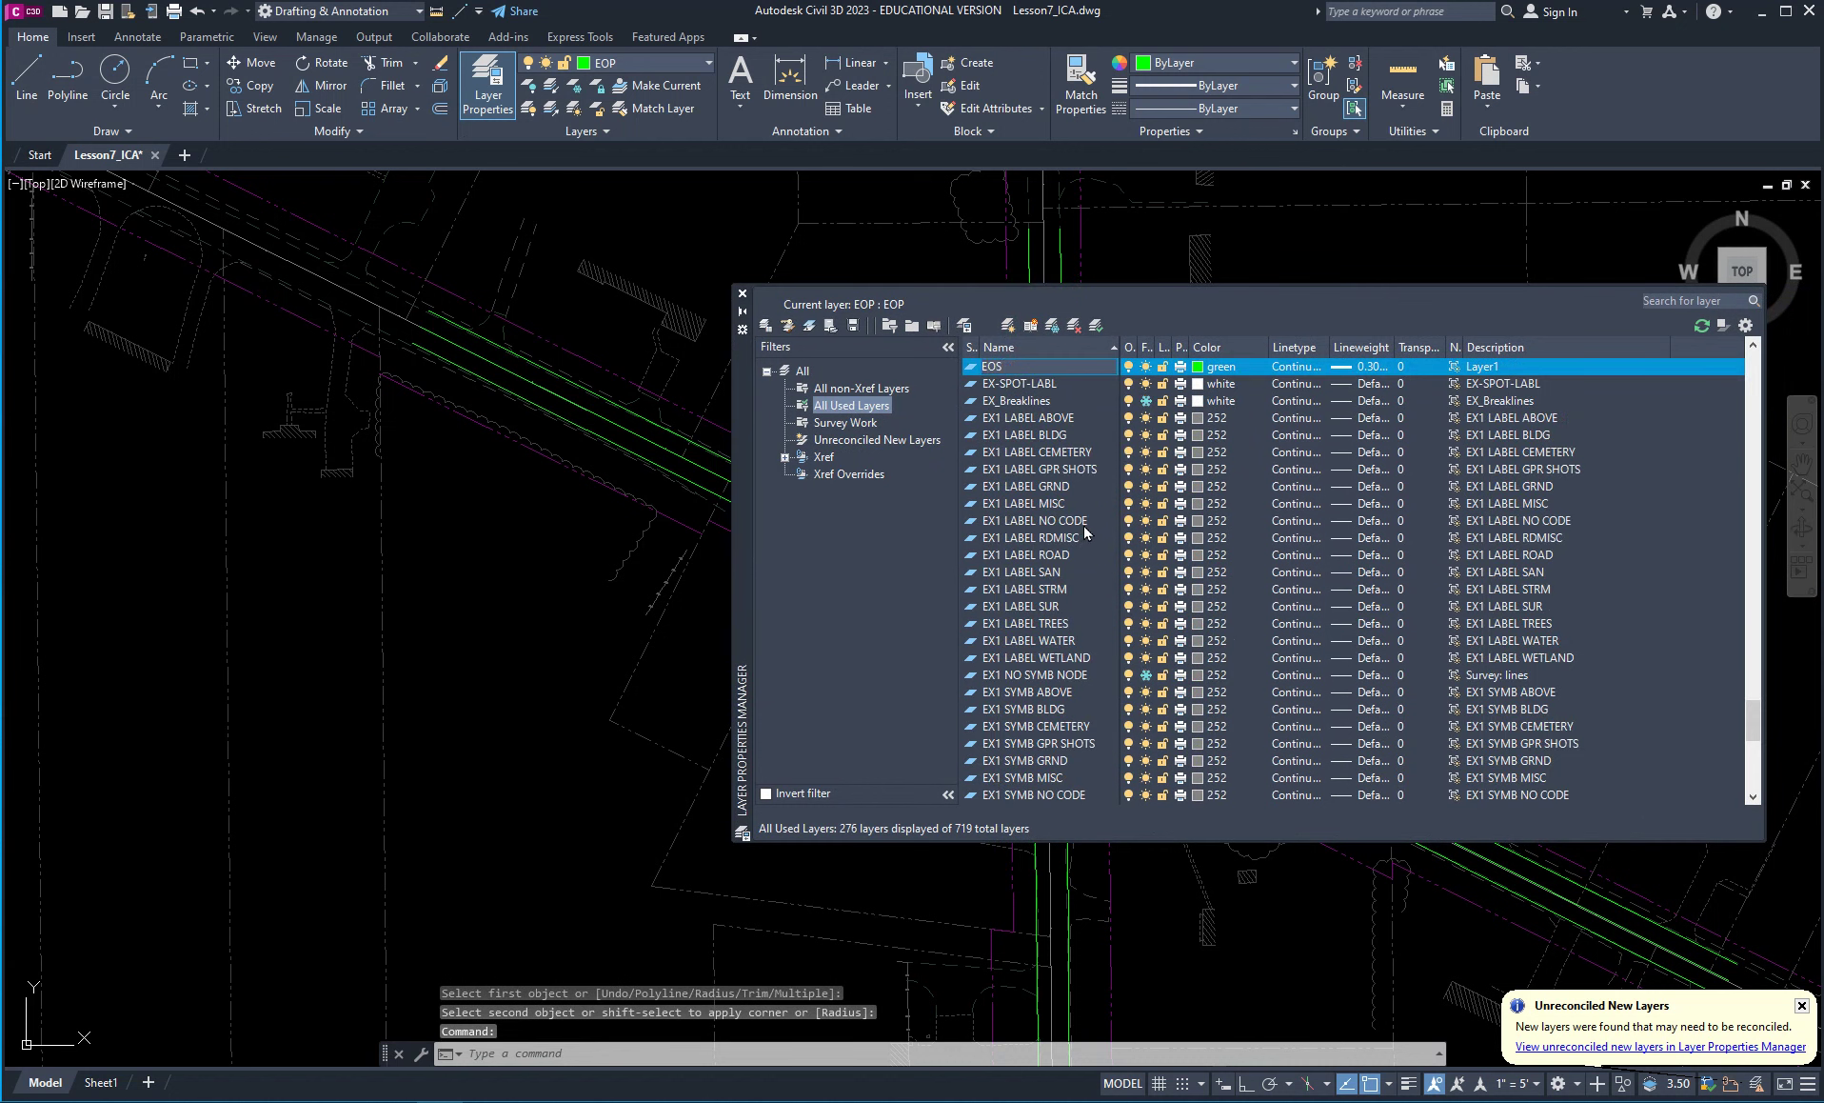
click(1206, 367)
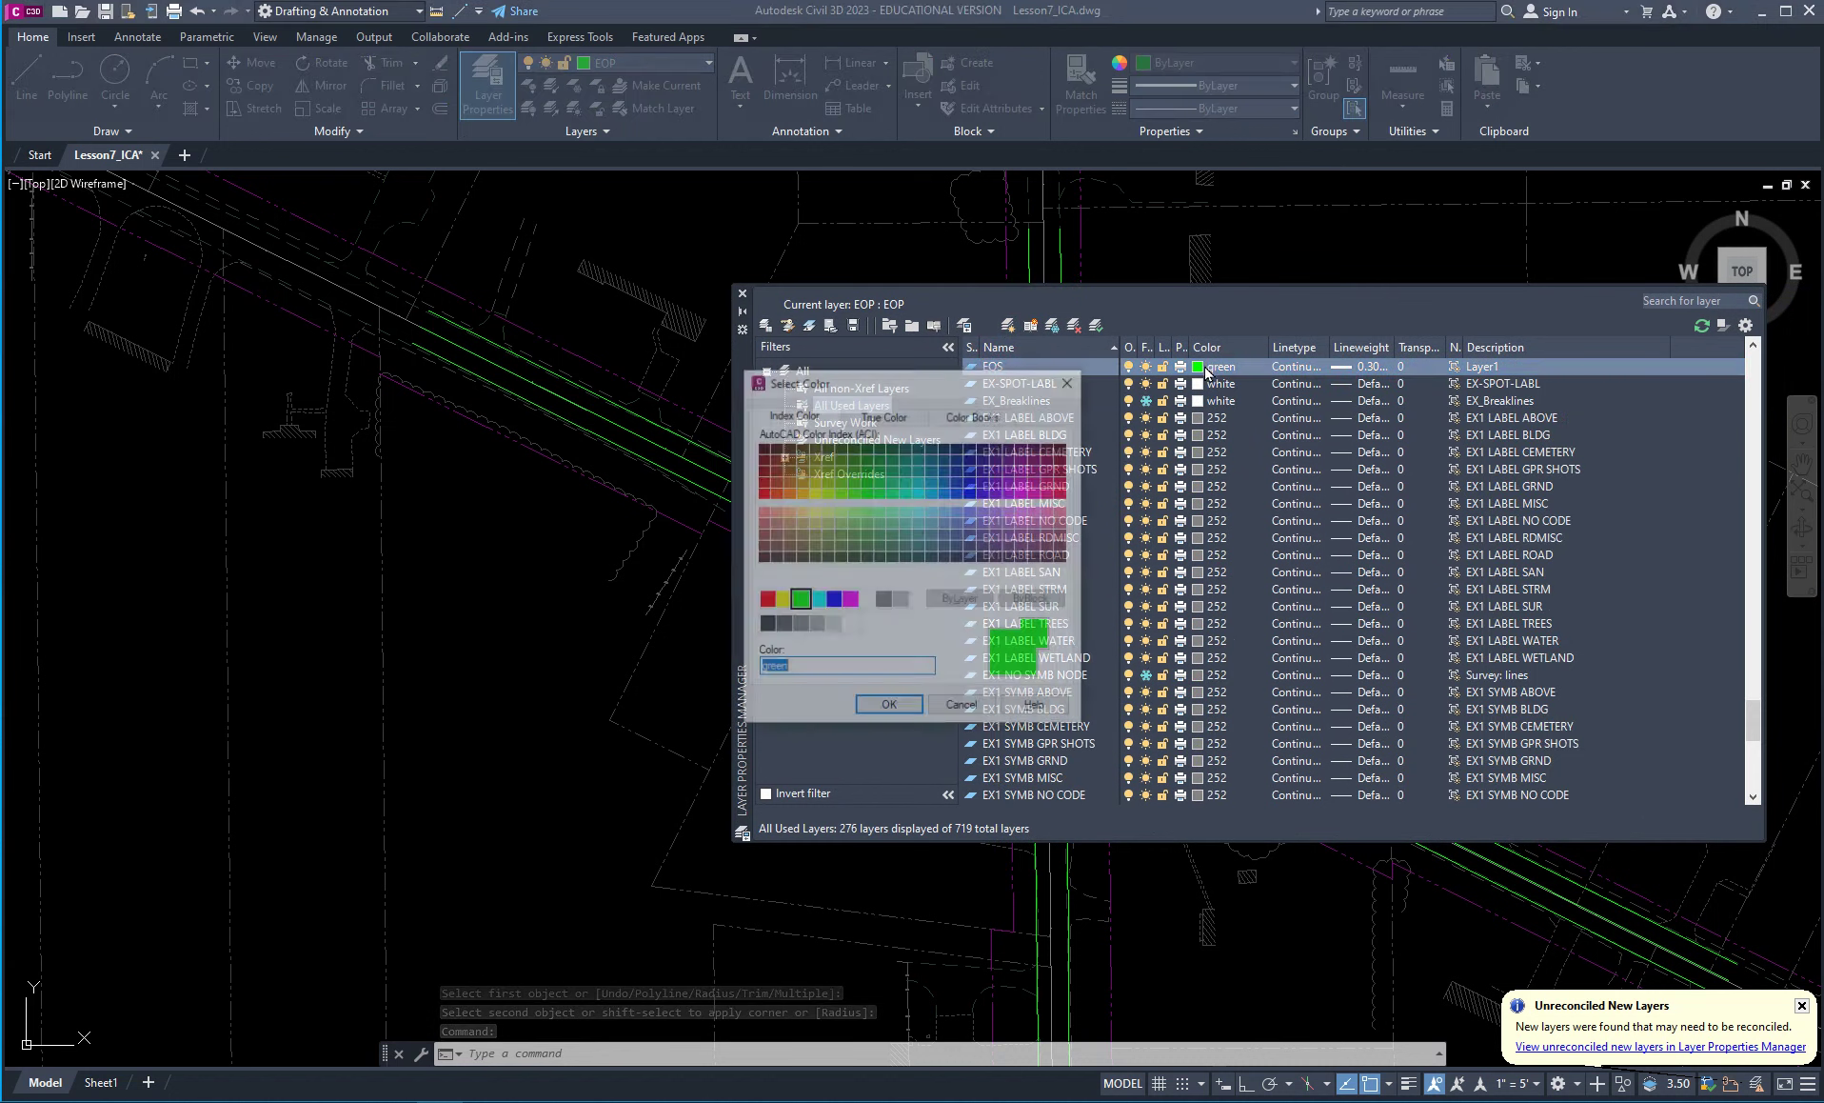
click(816, 600)
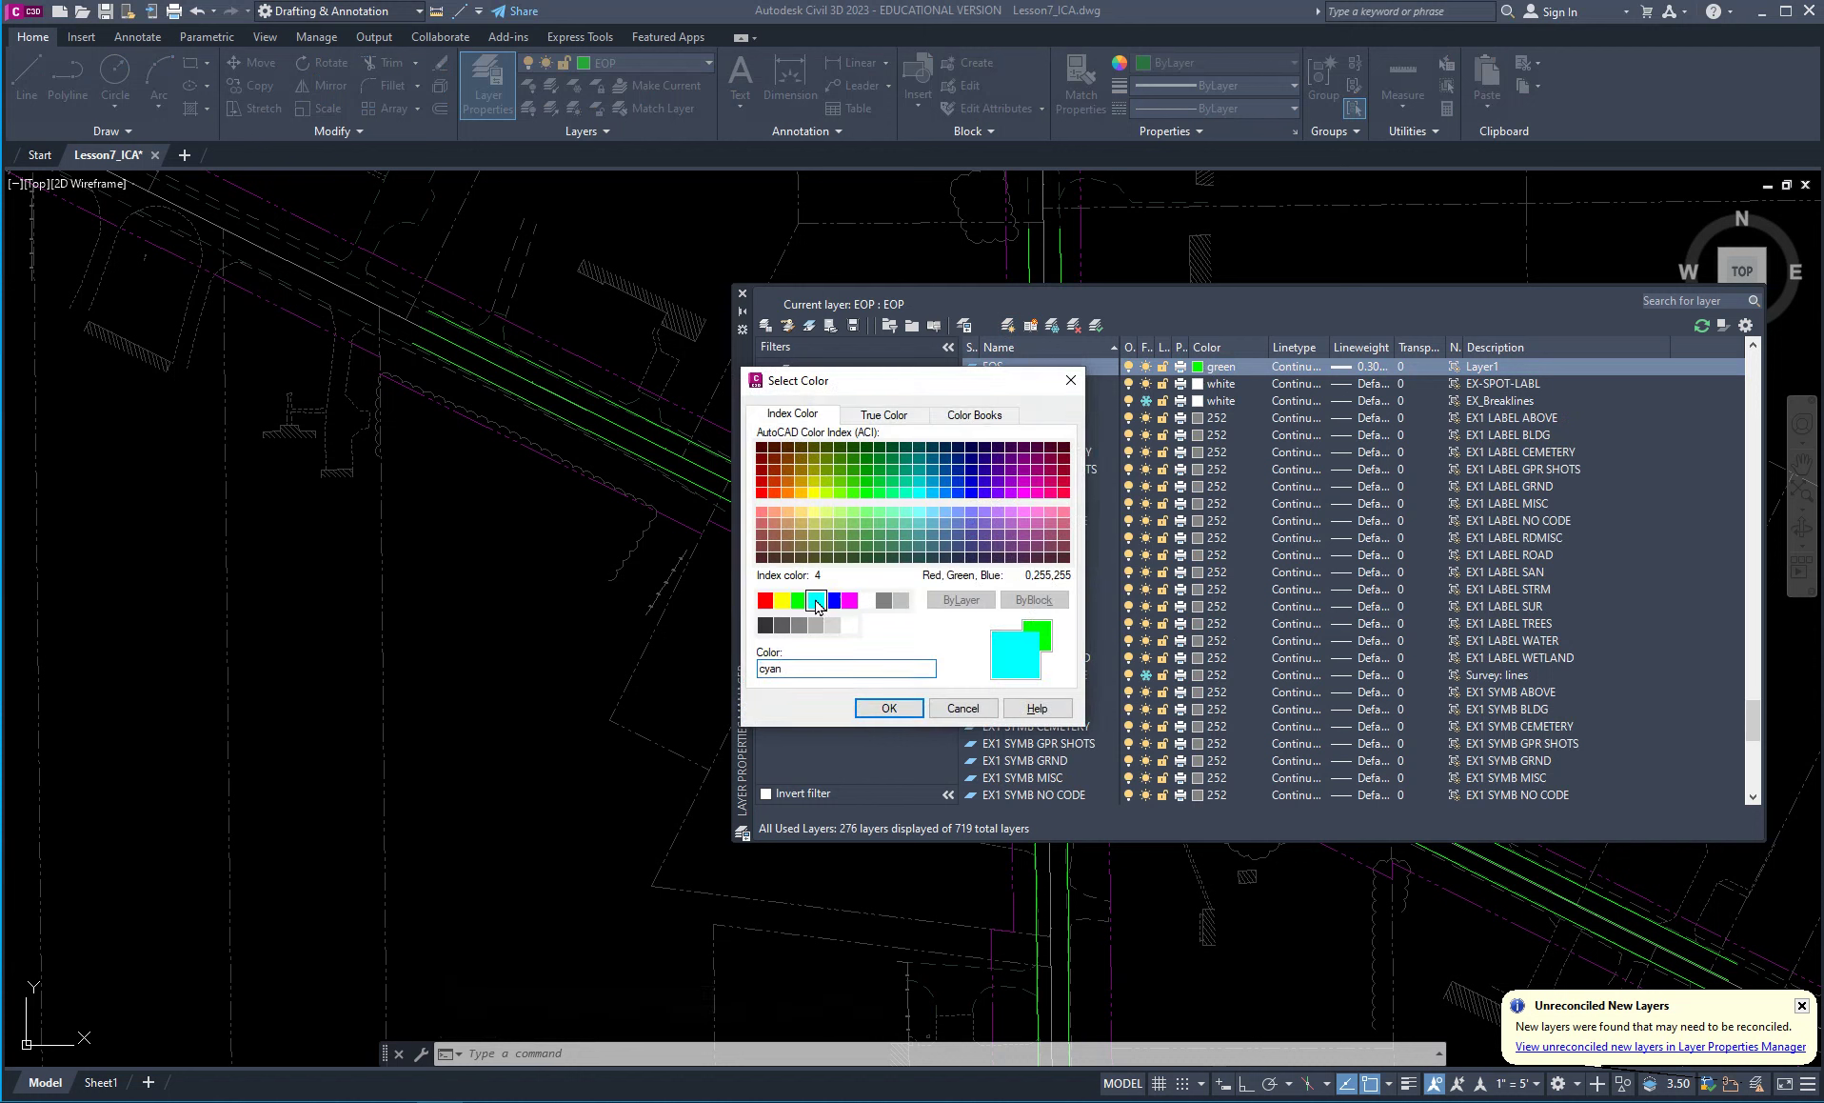
click(888, 707)
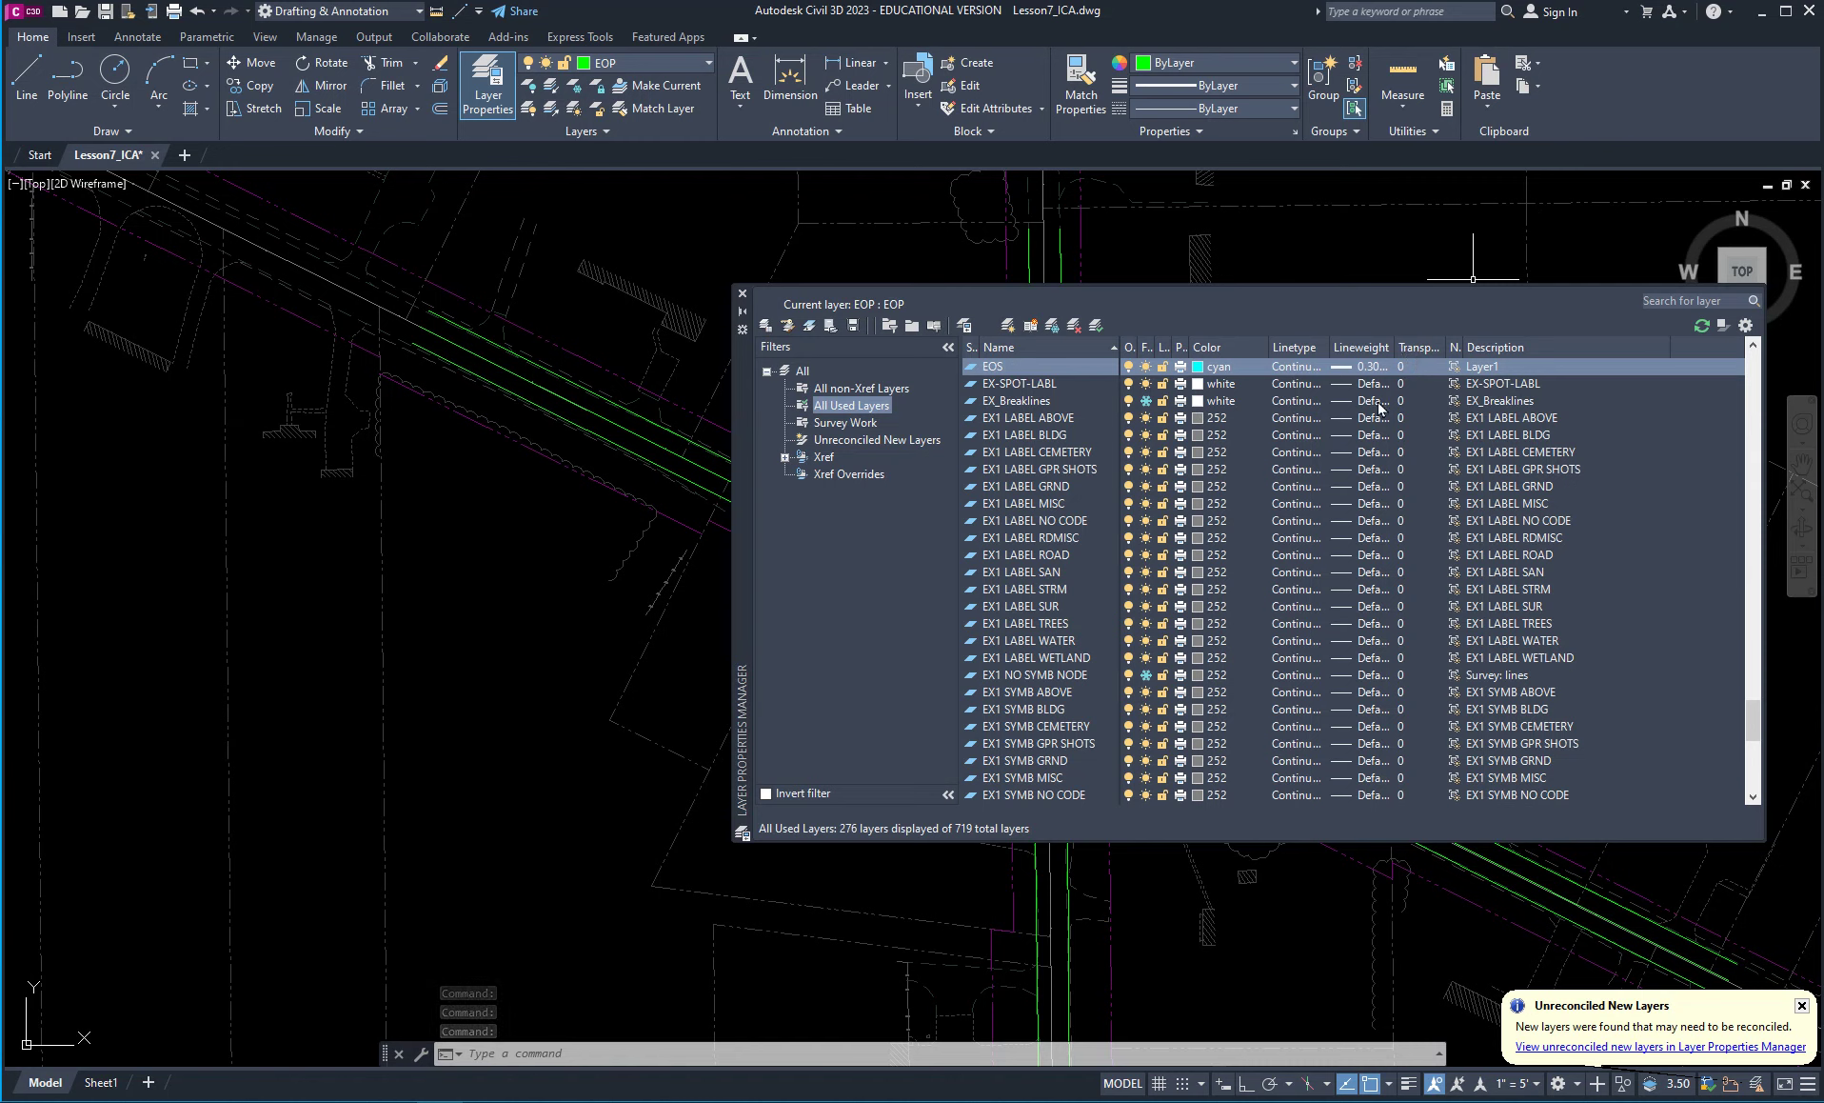
click(1096, 326)
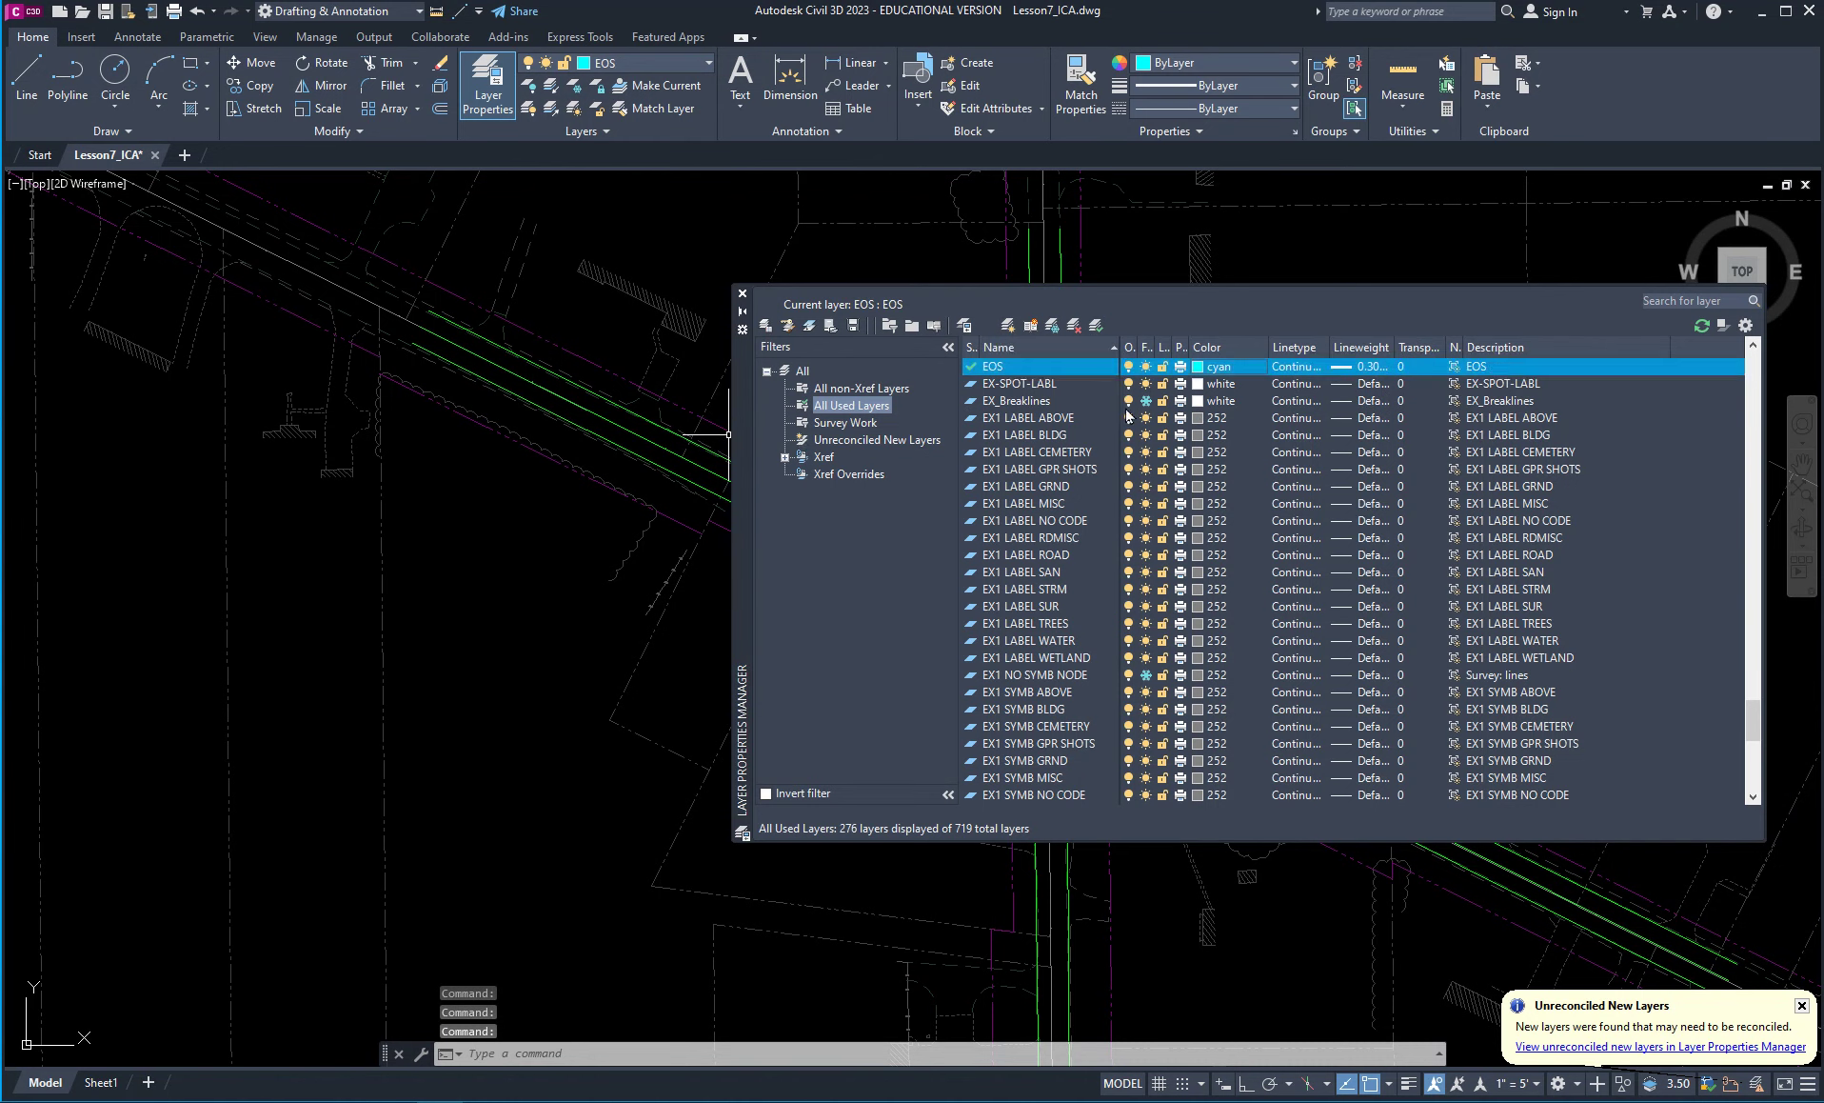
drag(744, 441, 1823, 441)
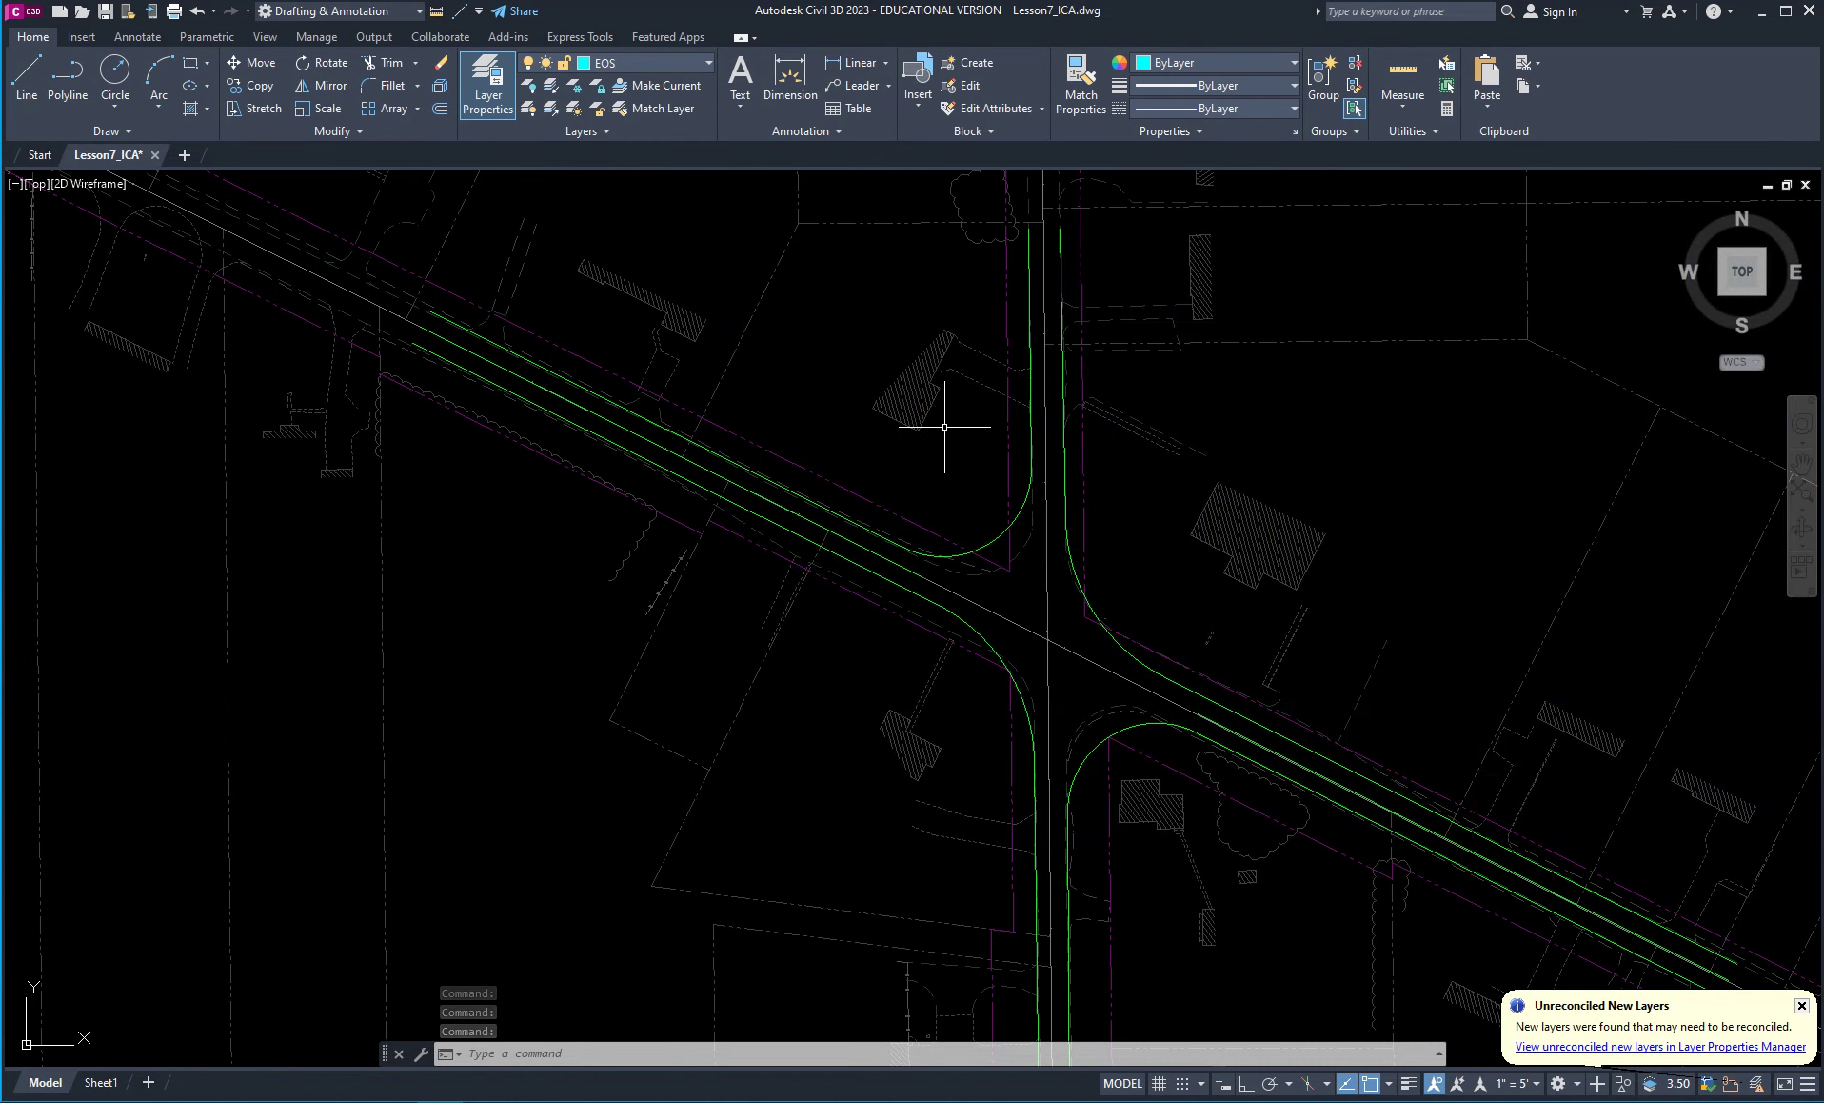
key(Escape)
key(Escape)
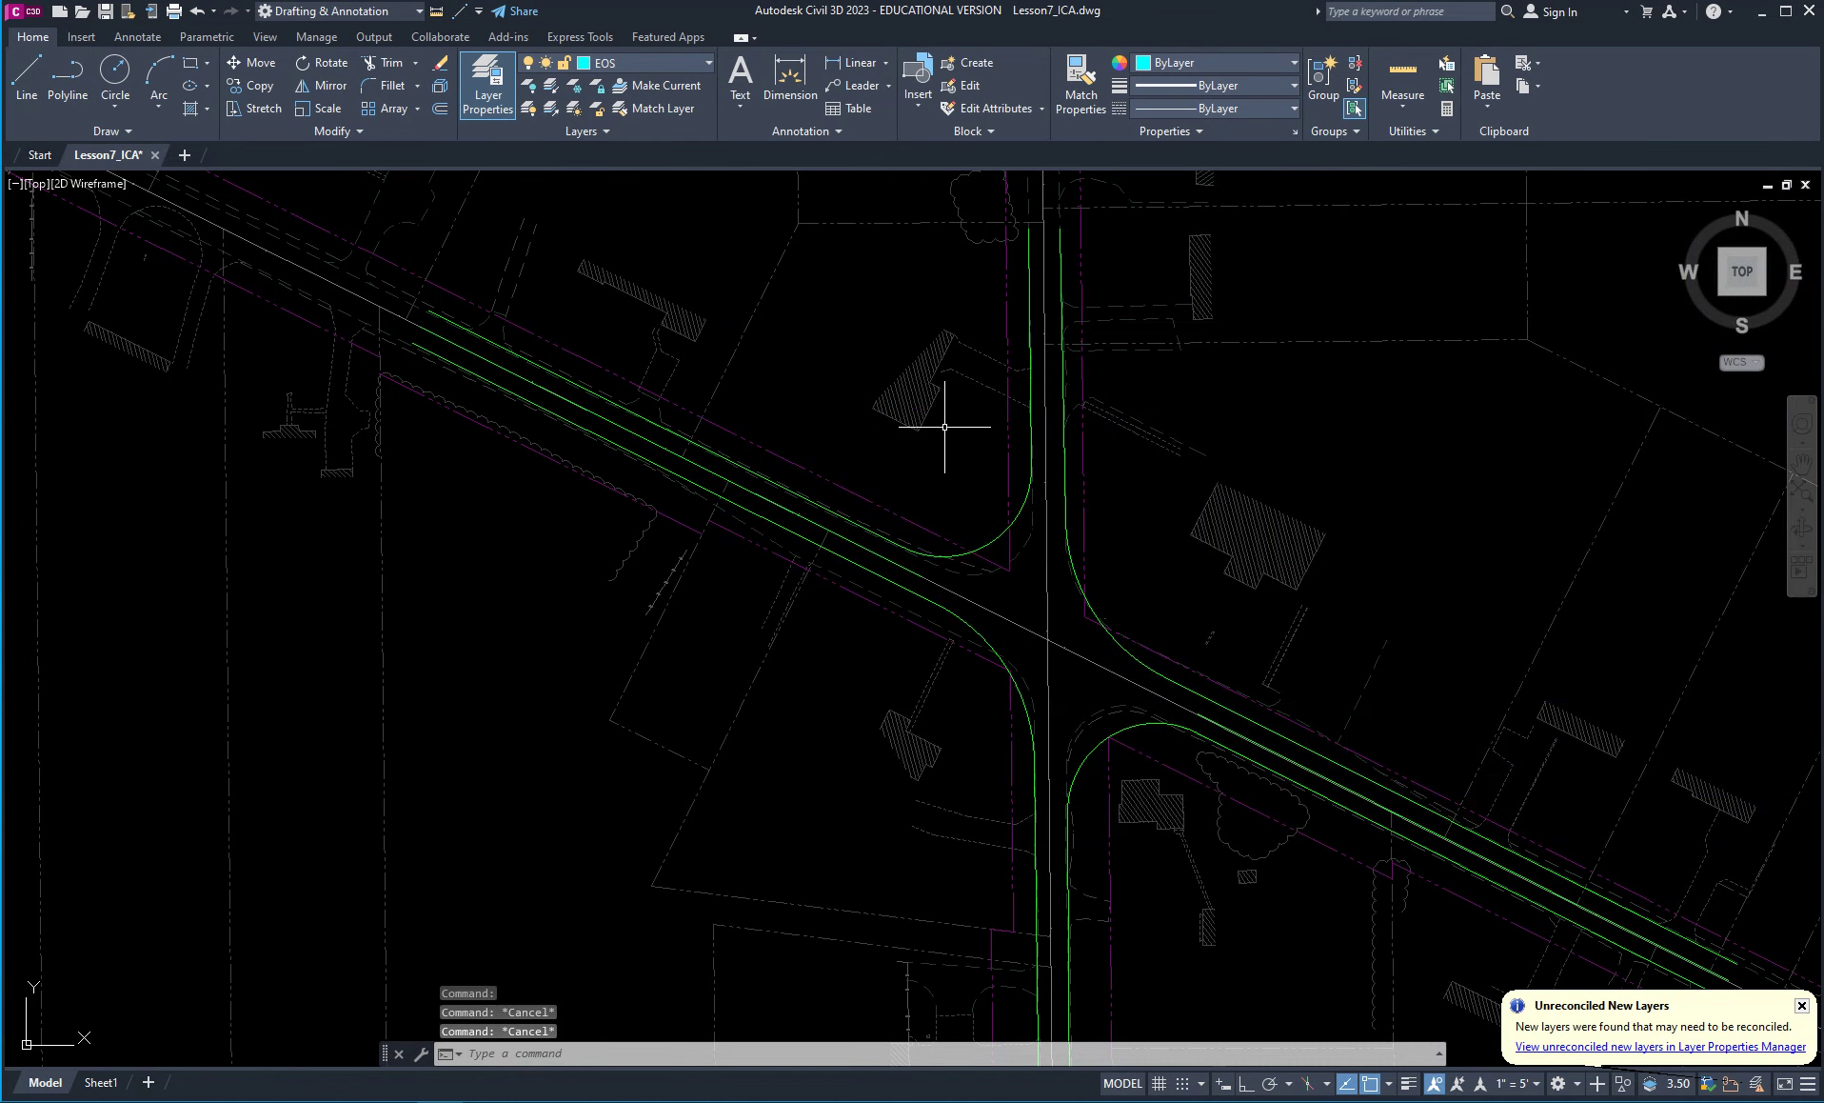
Offset the southwest quadrant's two pavement edge lines and their corner curve by 4, away from the road.
click(440, 111)
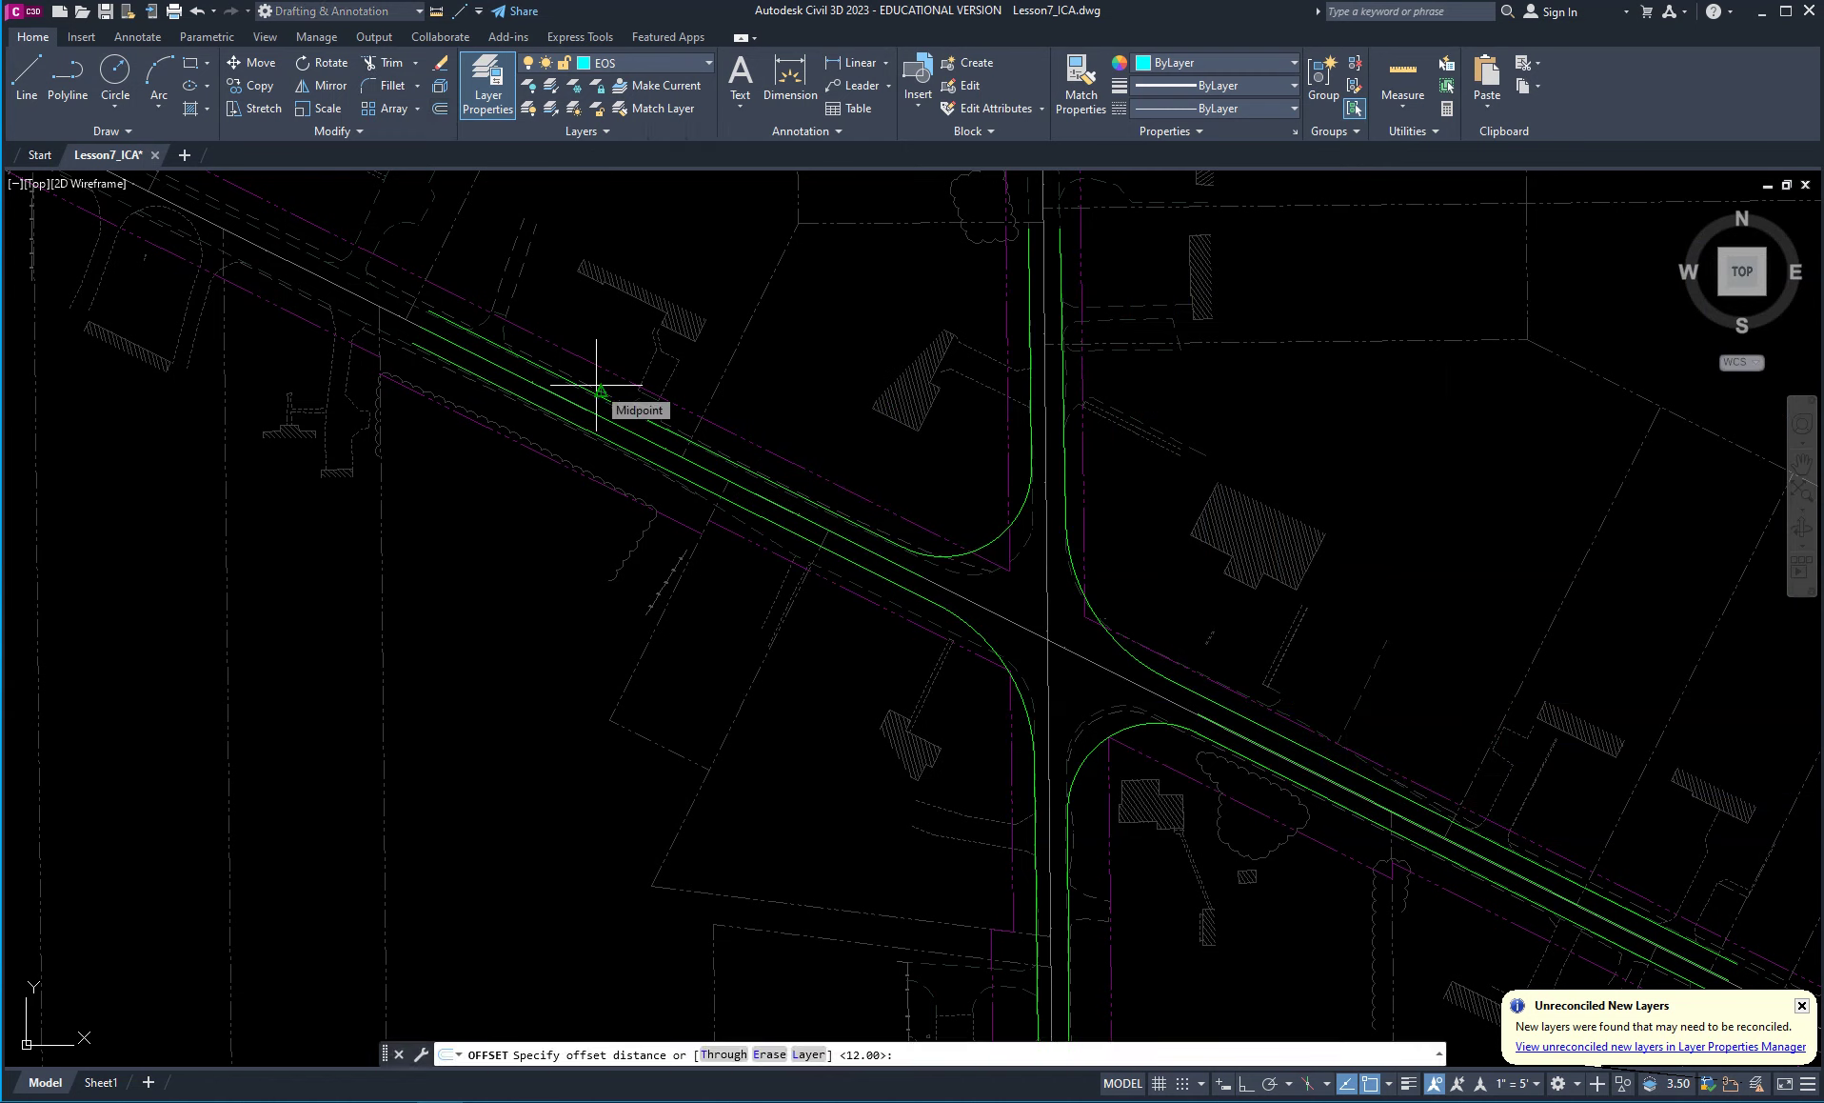
text(4)
key(Return)
click(710, 486)
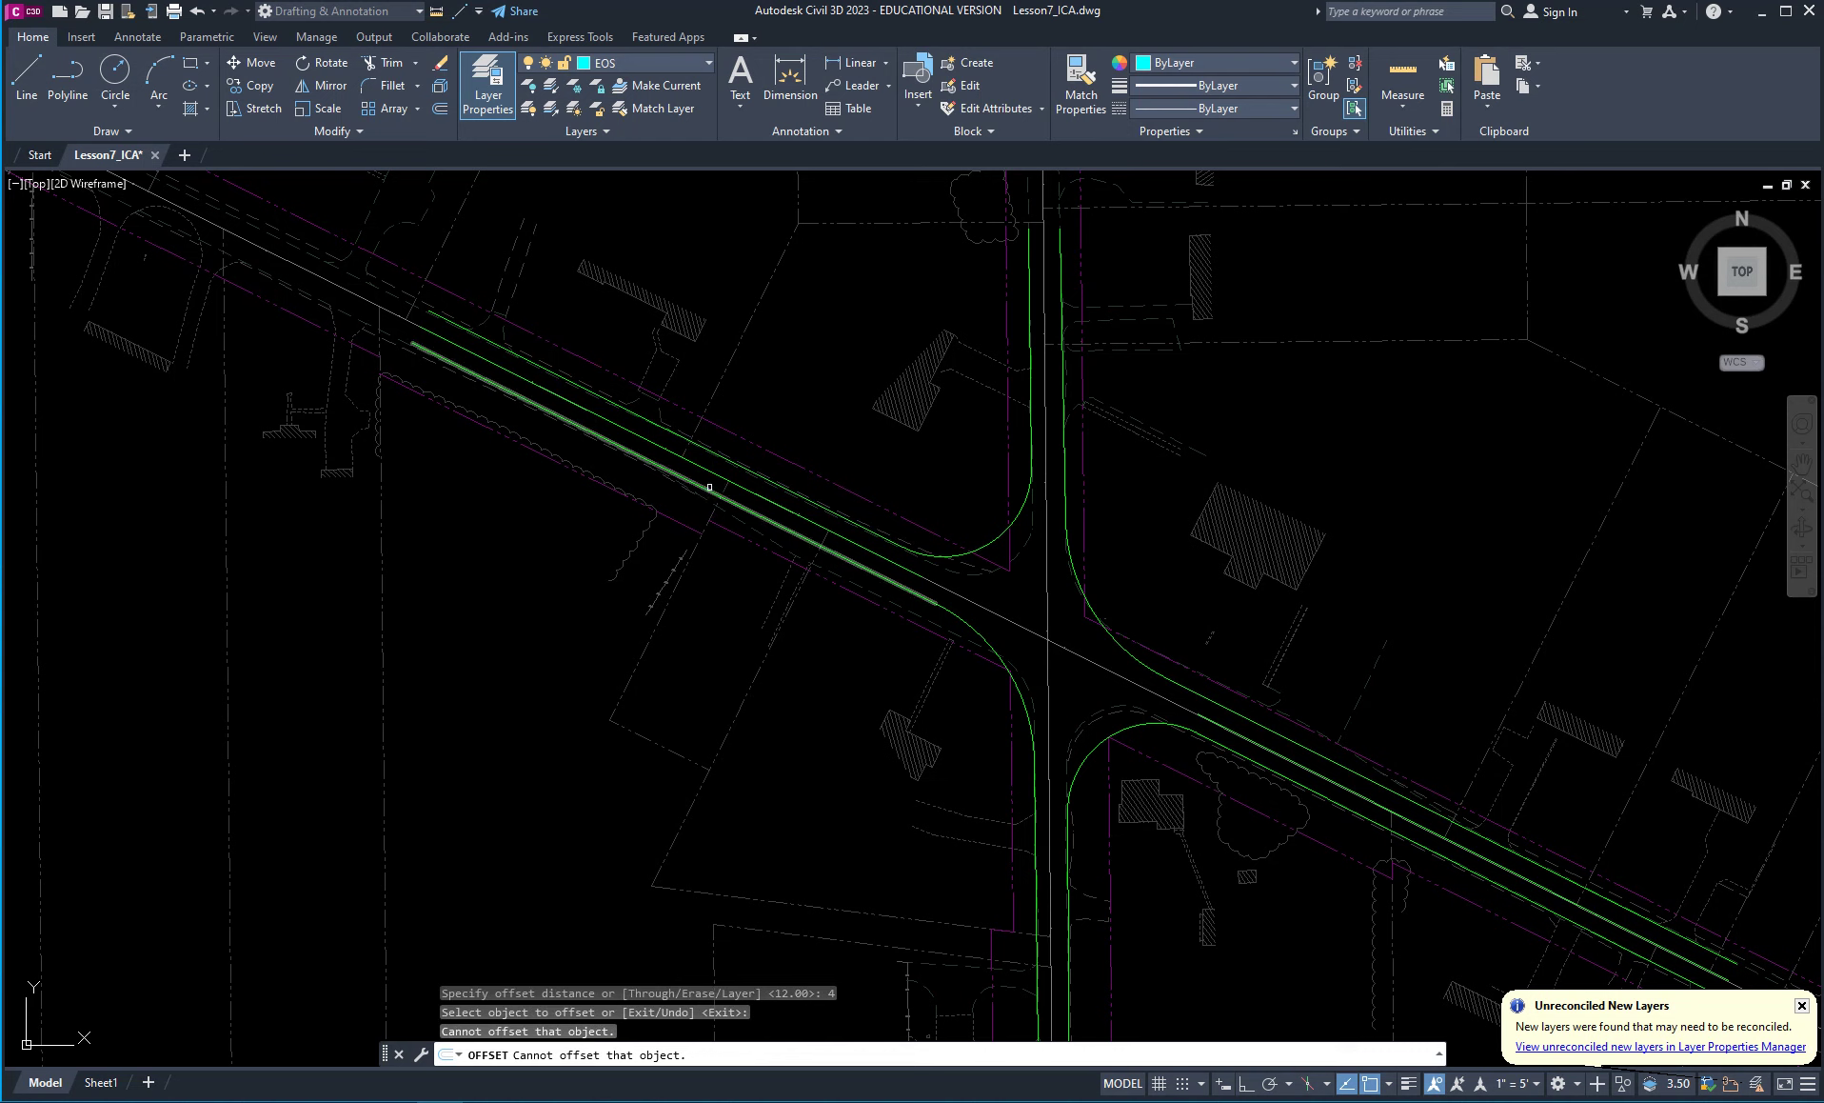
click(708, 490)
click(696, 582)
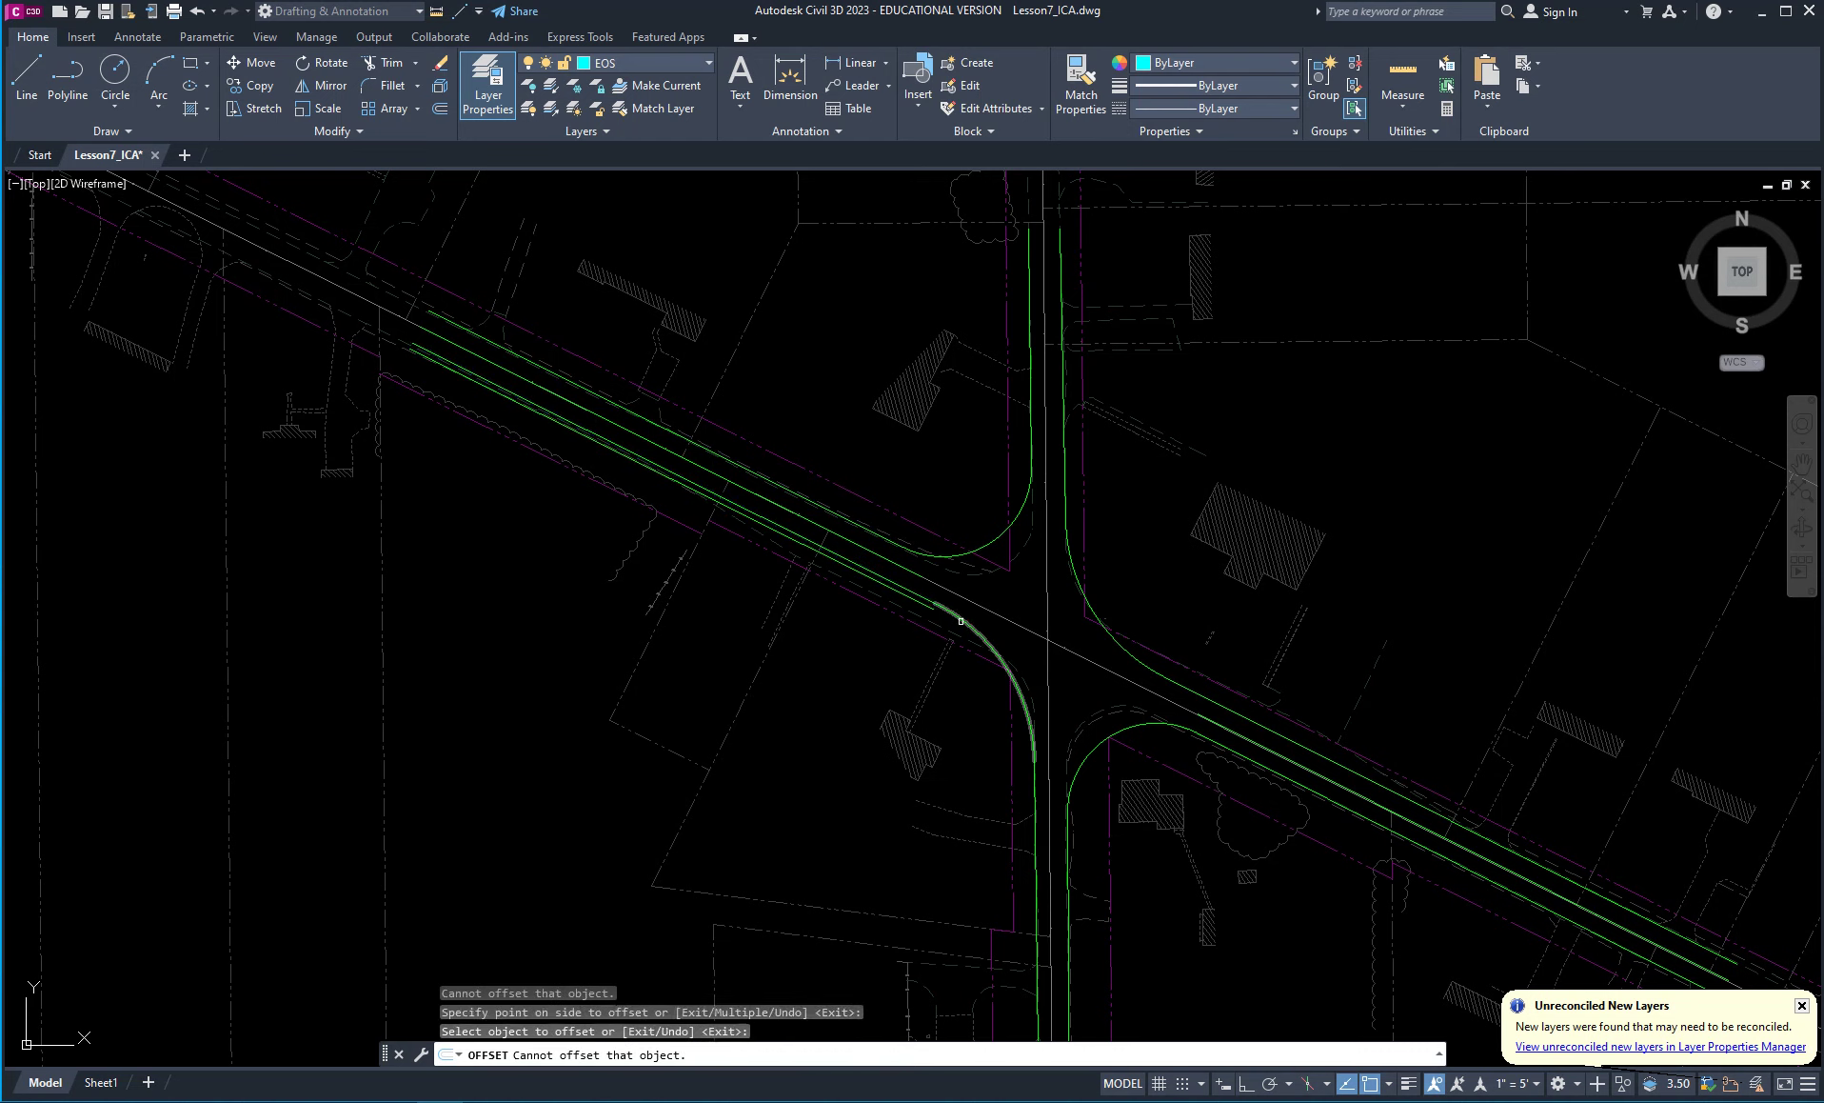
click(1036, 781)
click(959, 786)
Offset the northwest quadrant's corner curve and its two adjoining pavement edge lines by 4, away from the road.
click(994, 535)
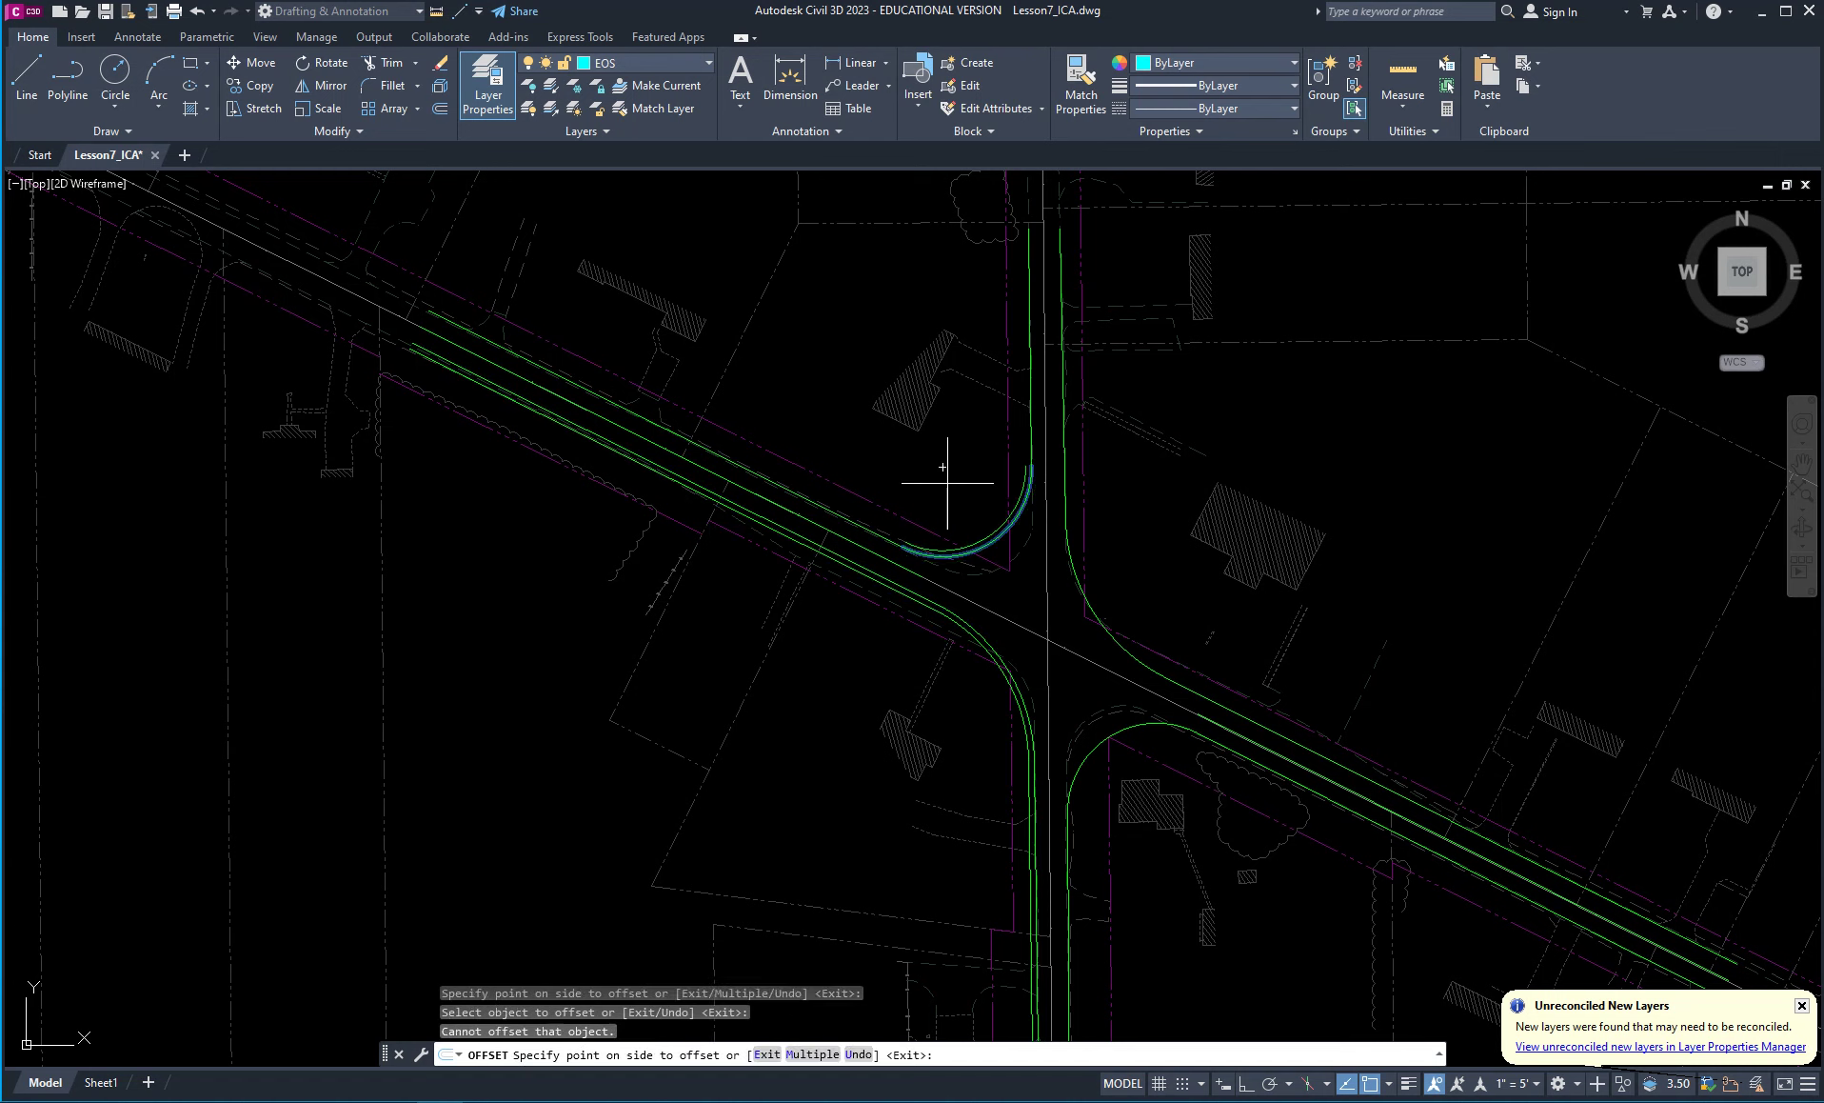
click(948, 479)
click(868, 530)
click(897, 501)
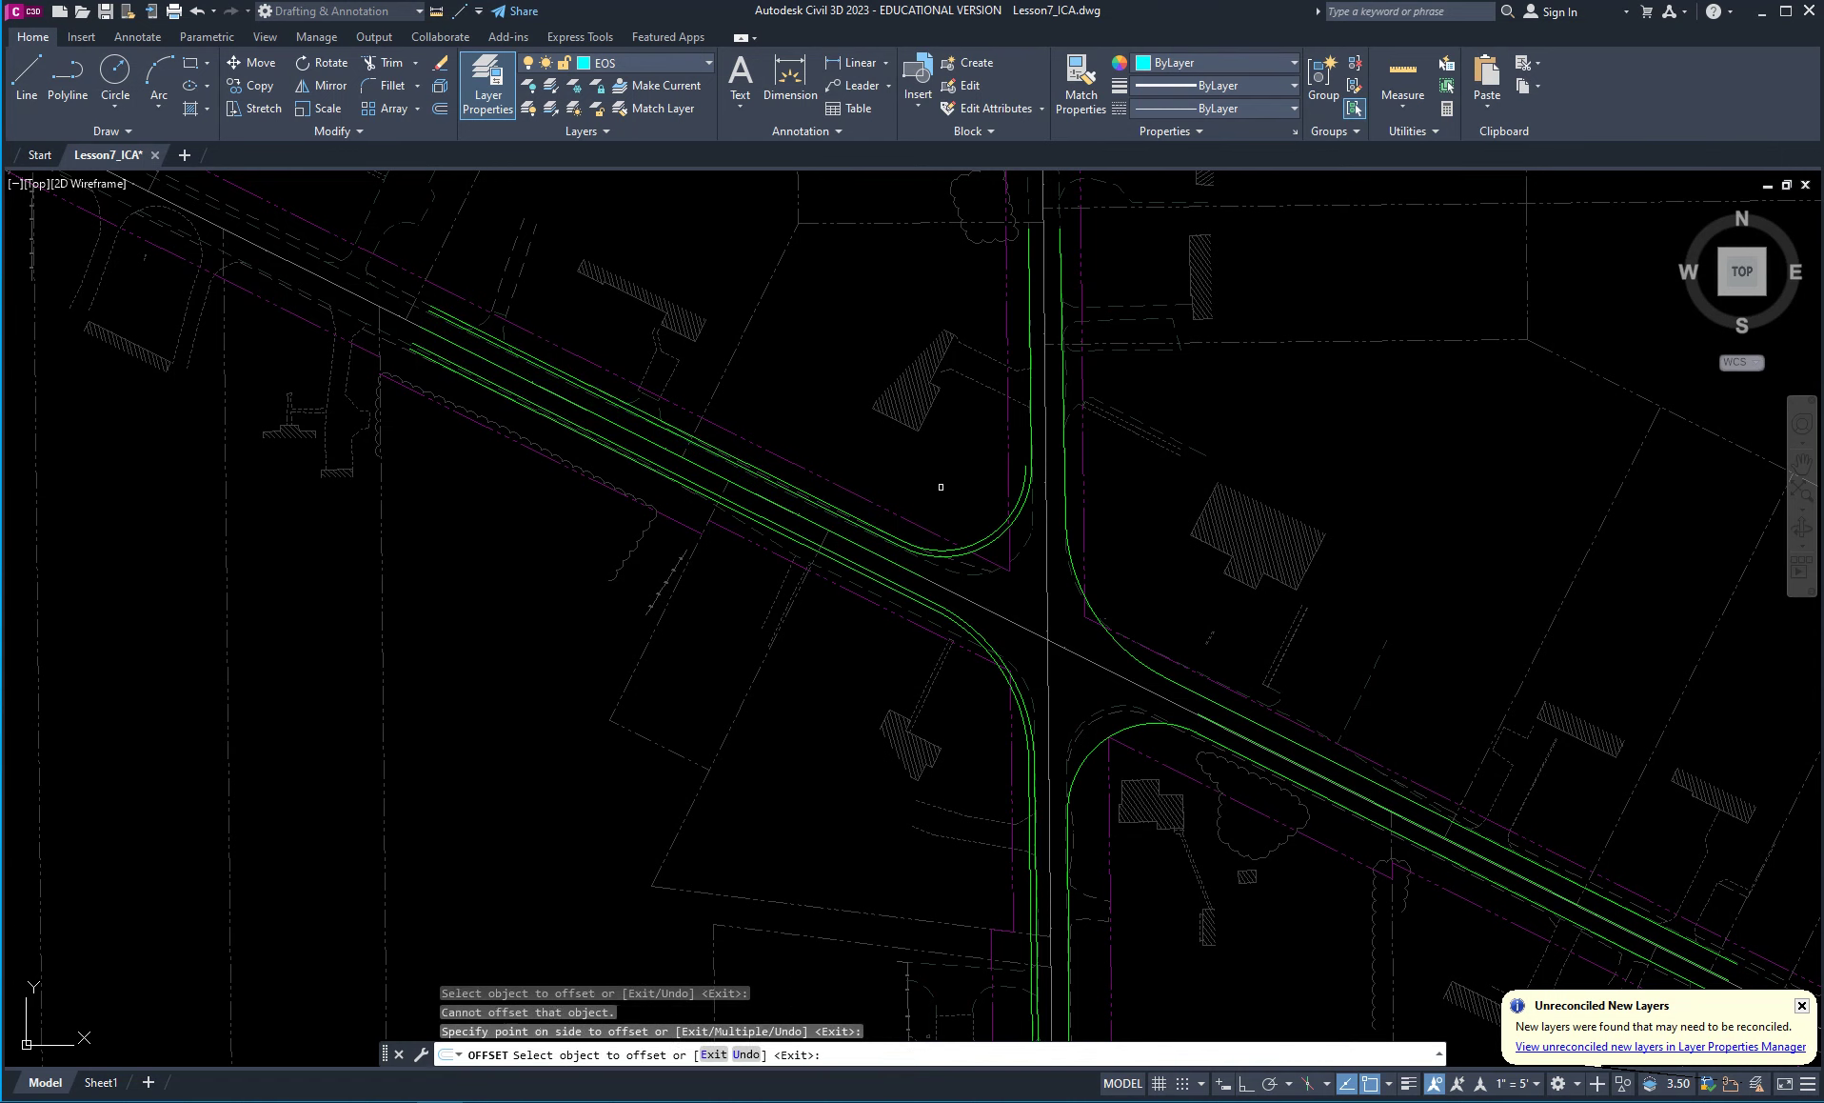
click(1031, 449)
click(1004, 489)
key(Escape)
scroll(882, 597, up, 2)
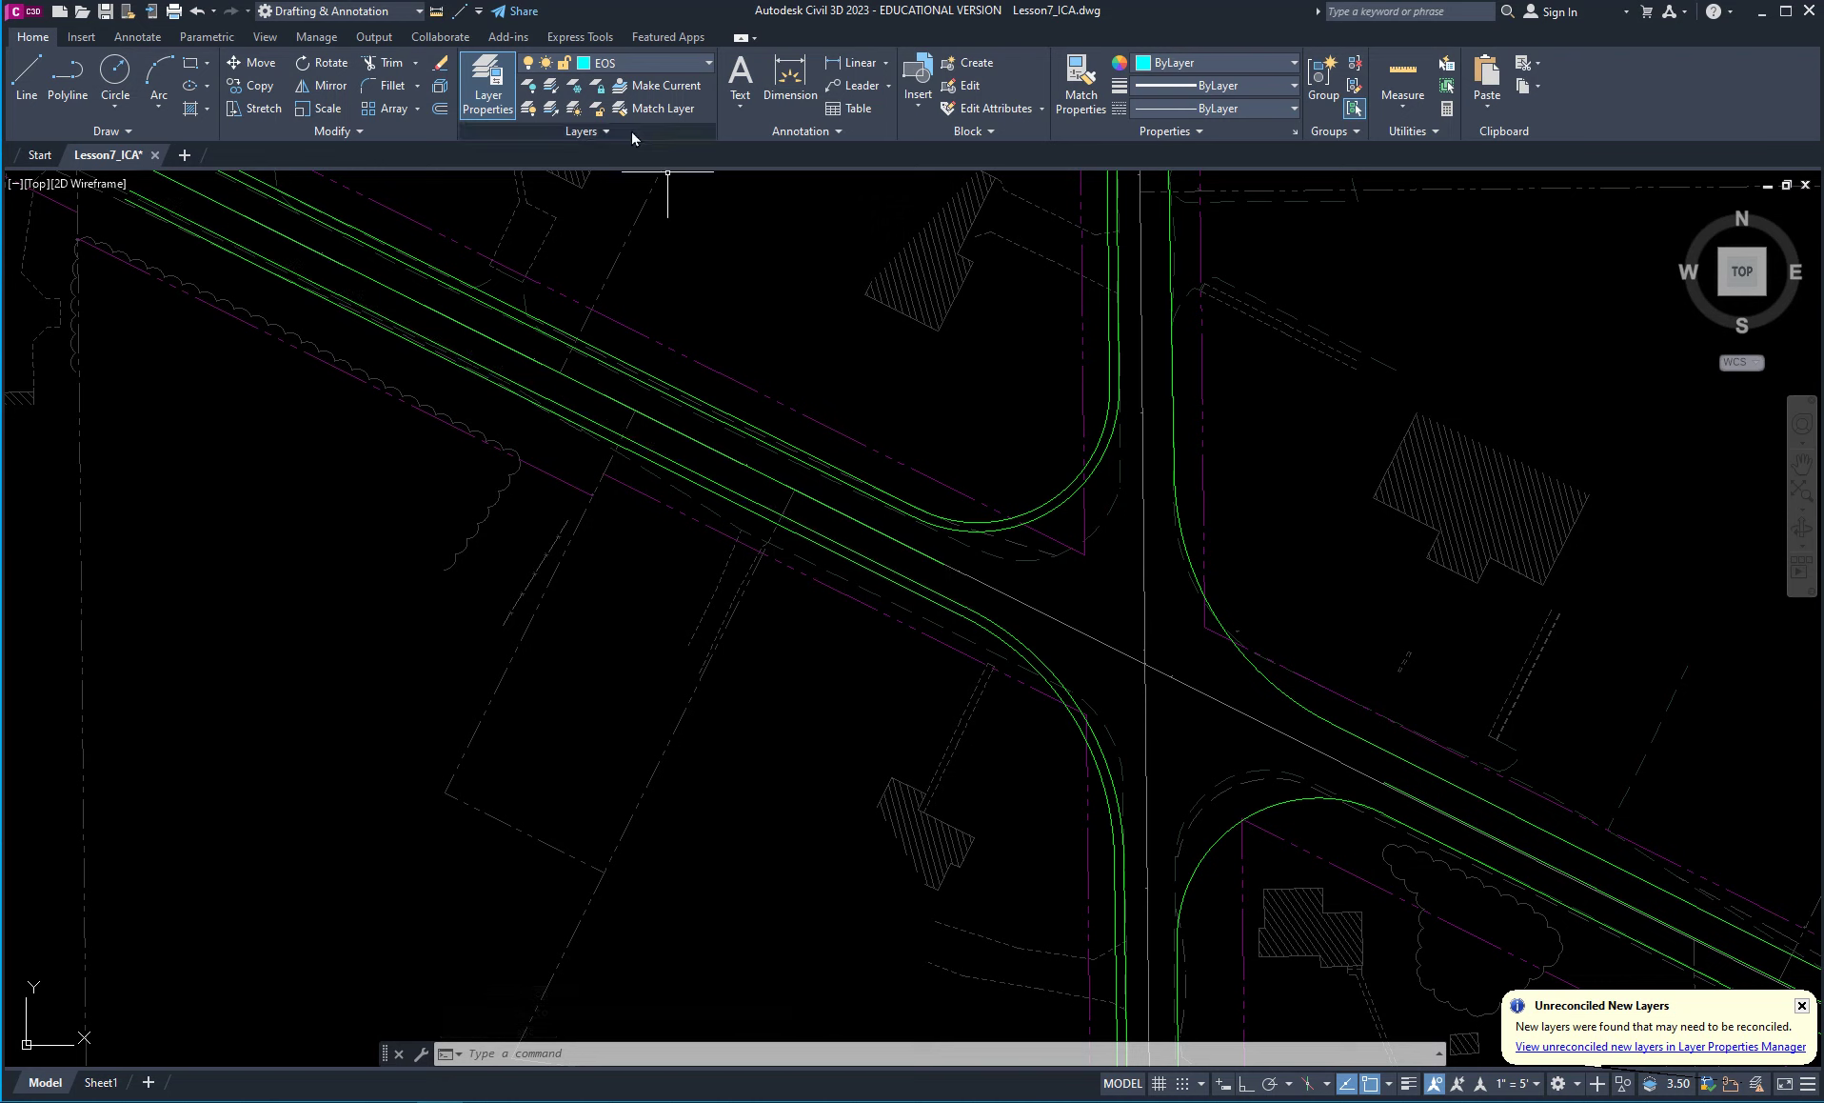
click(606, 133)
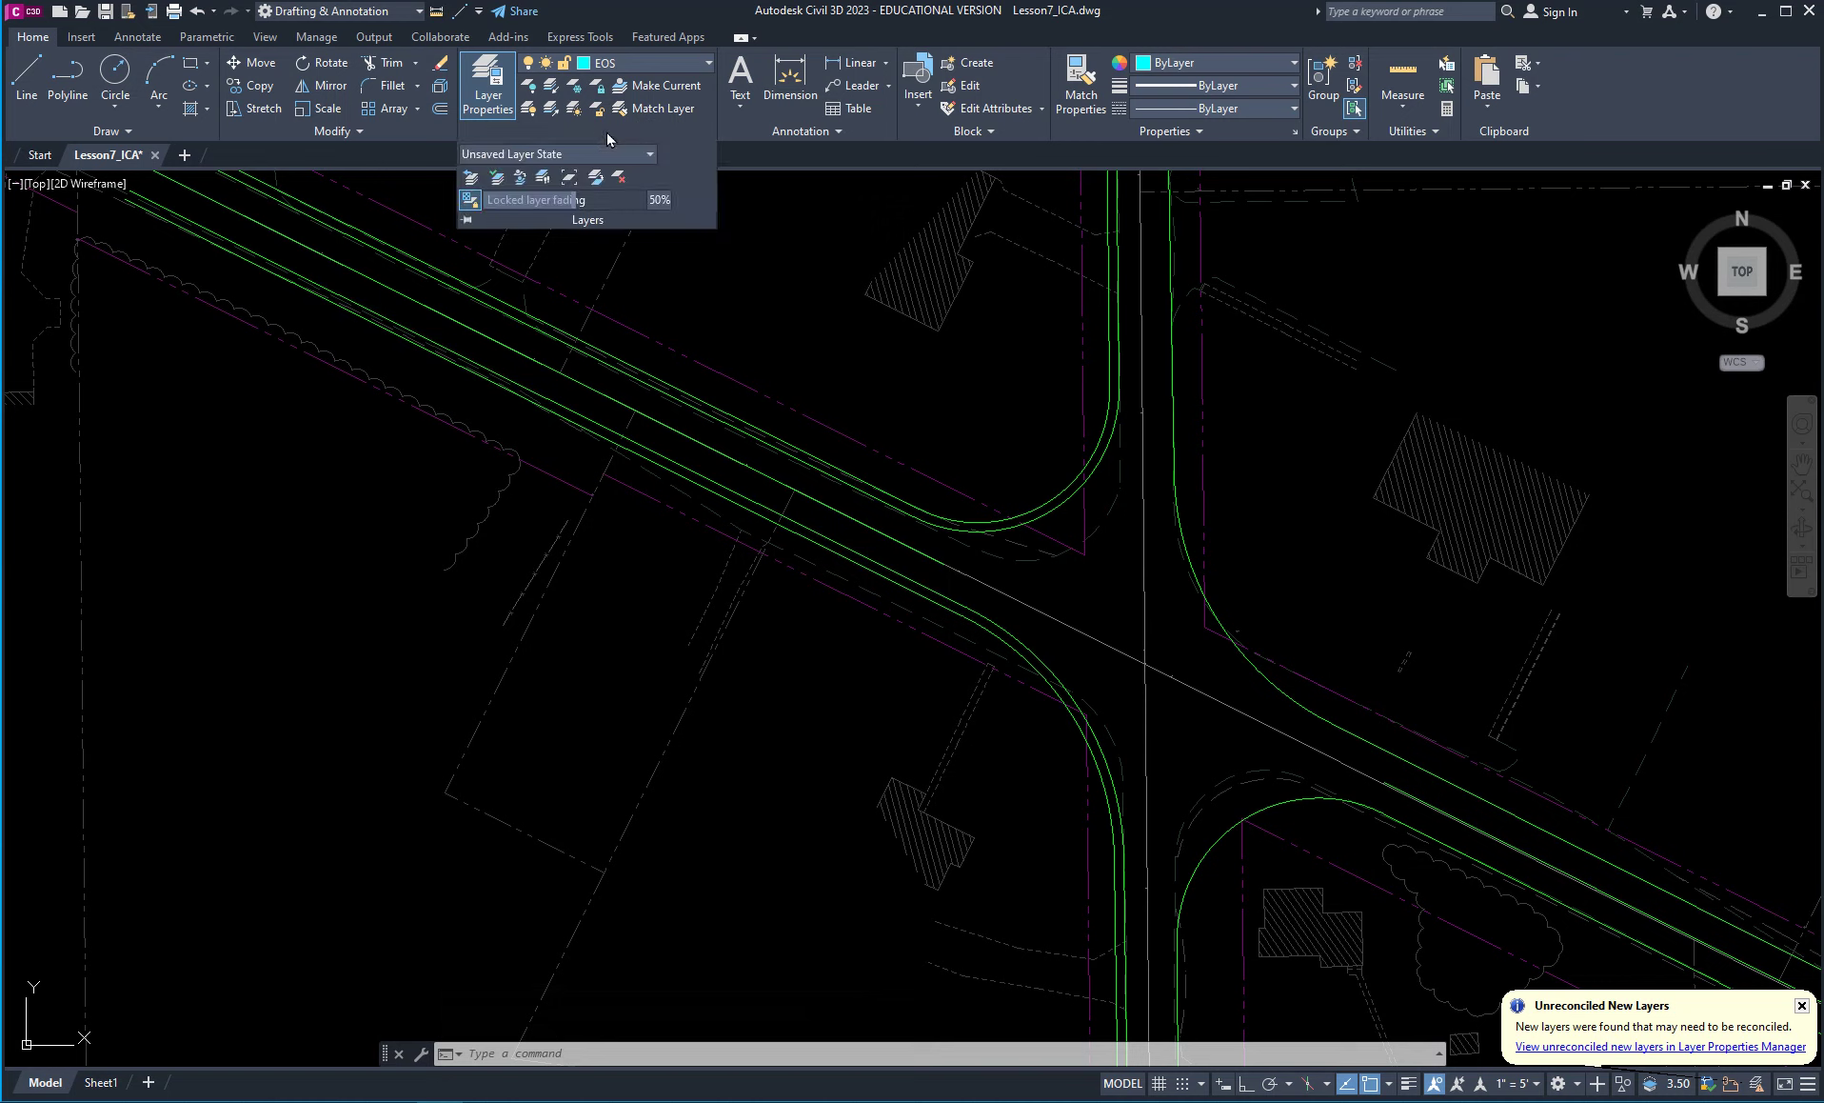
click(496, 179)
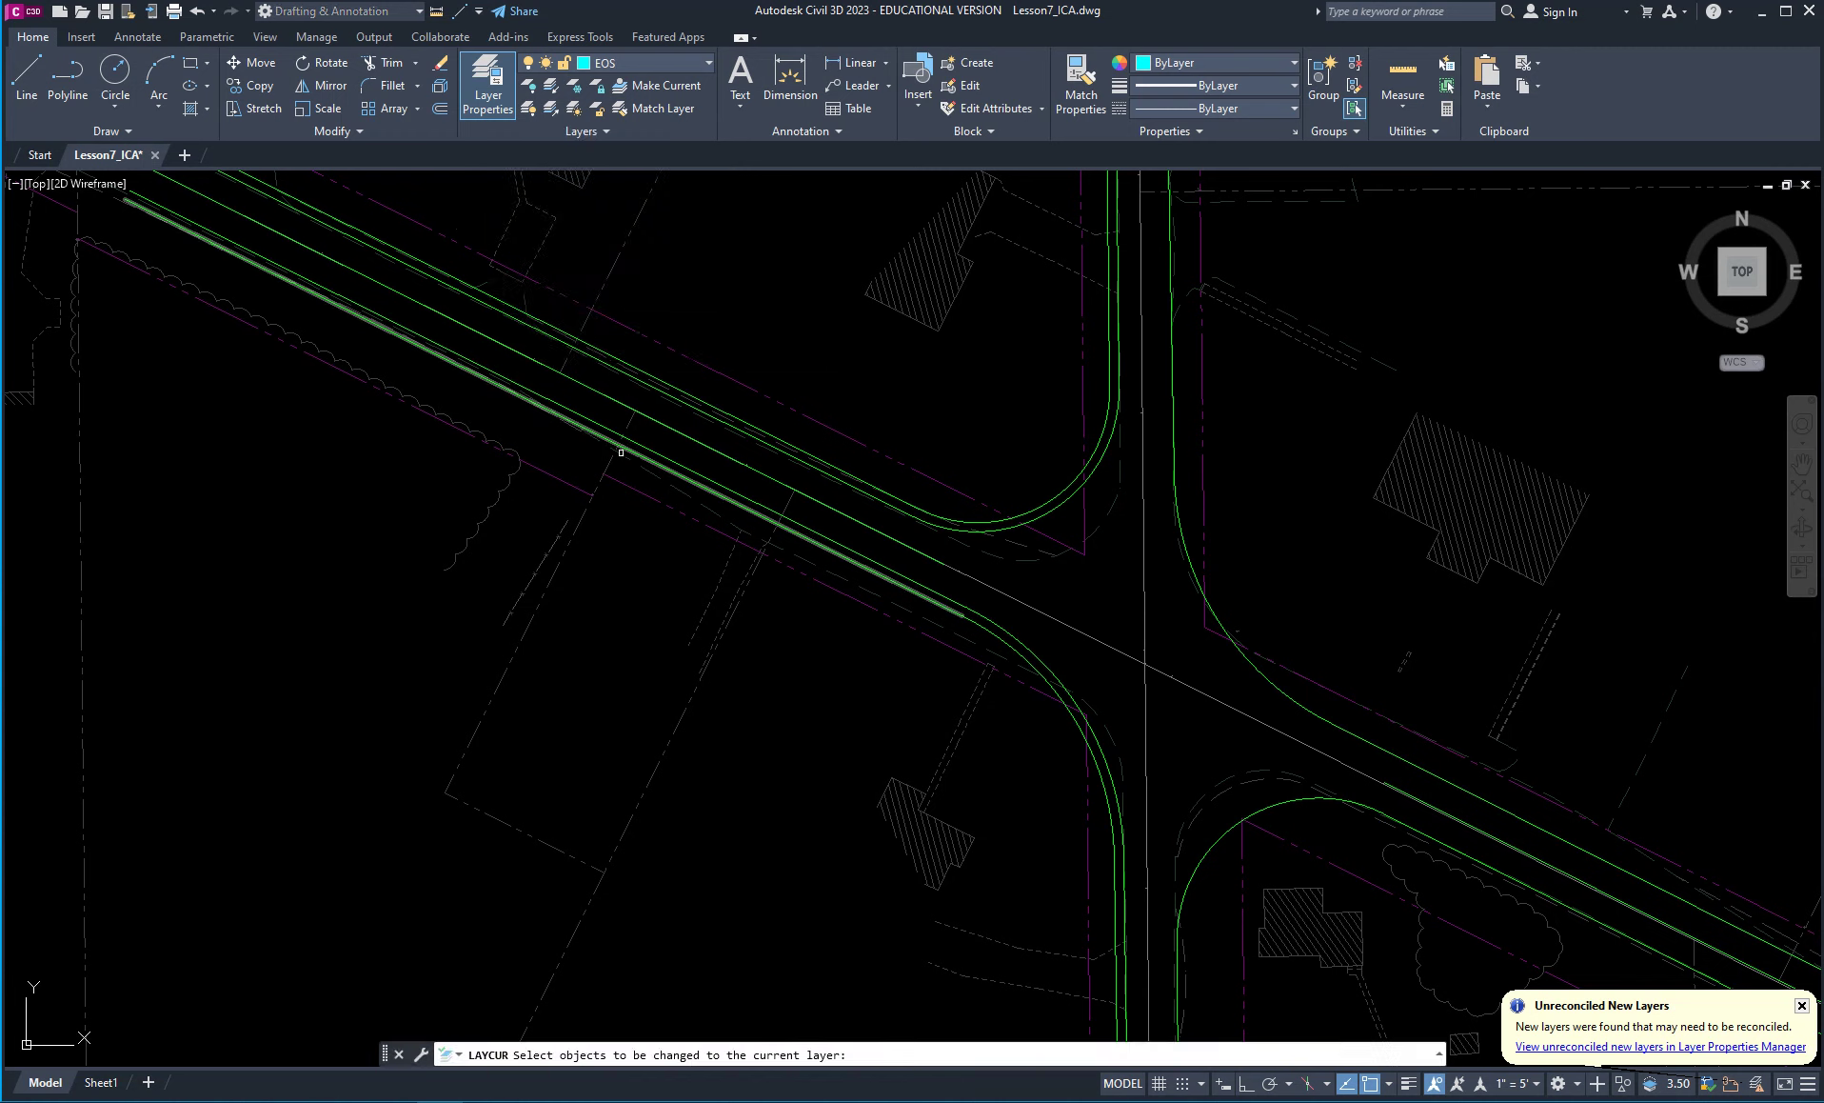
click(756, 498)
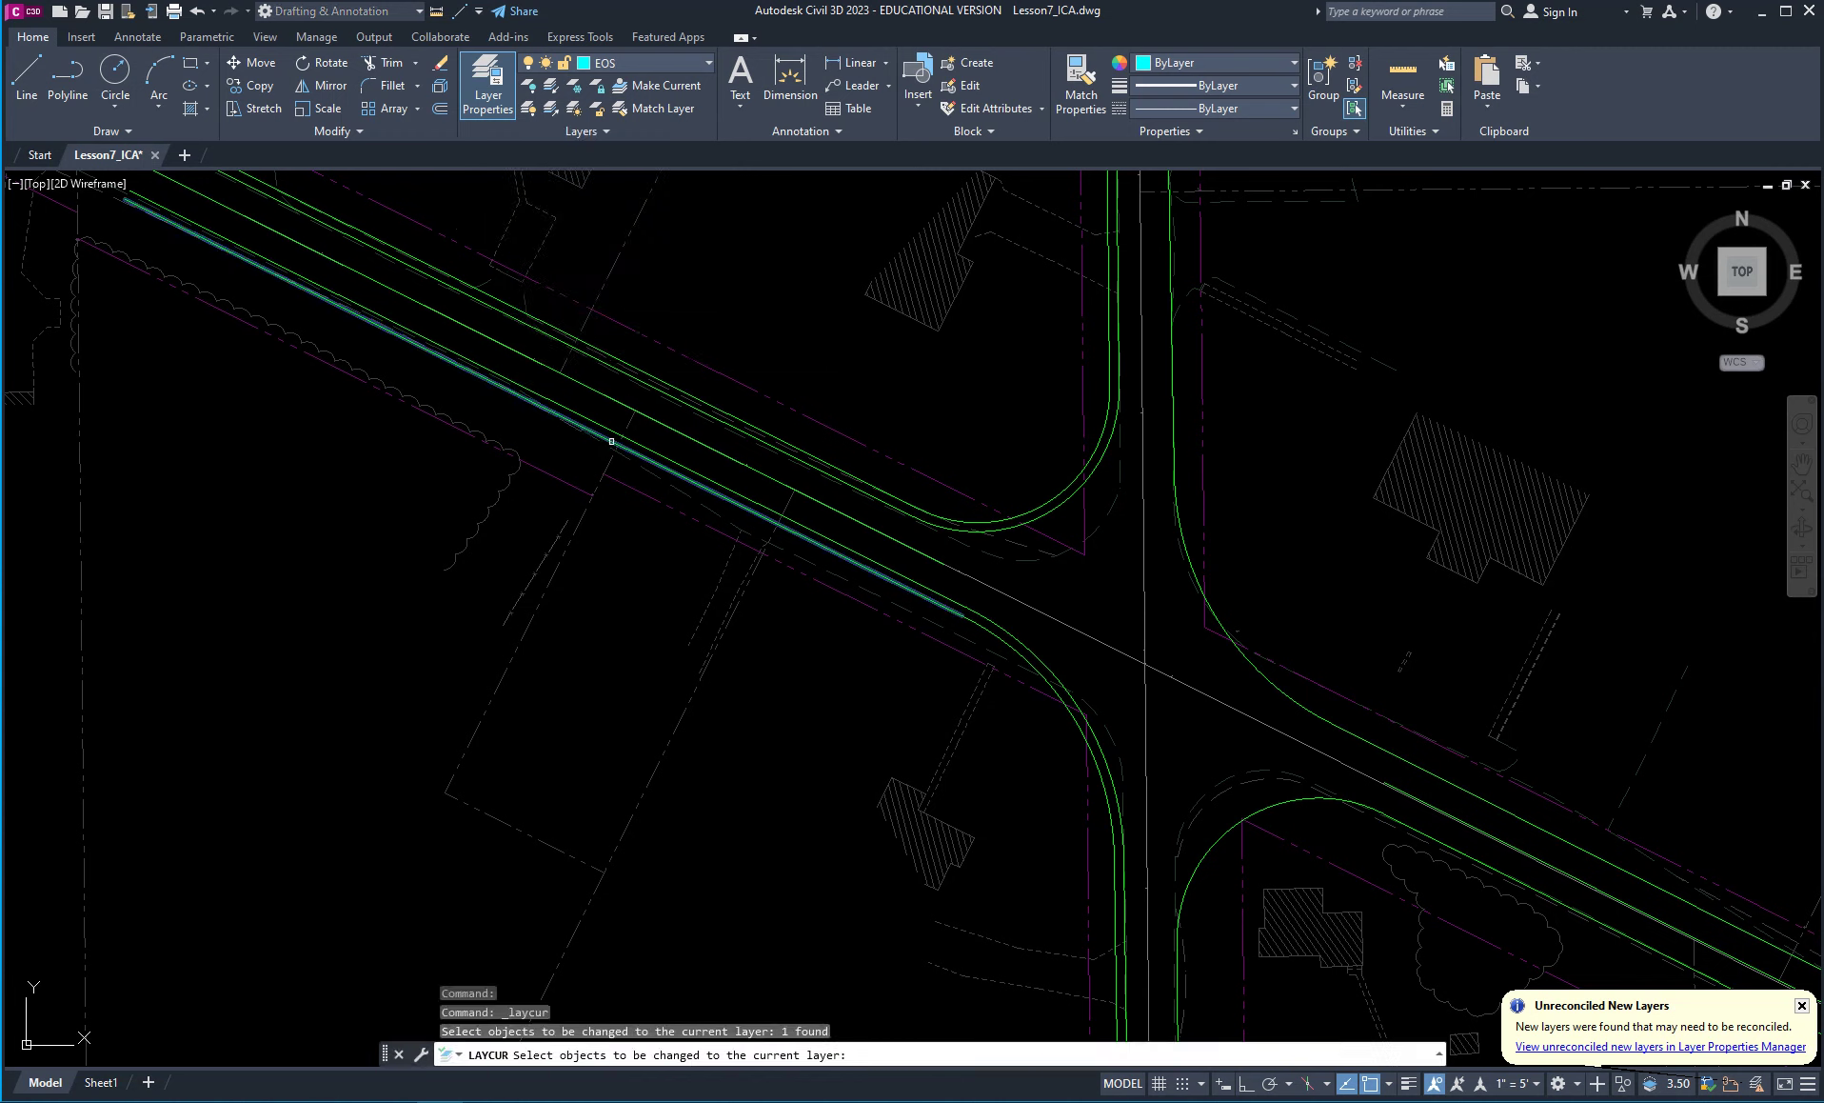
click(1016, 652)
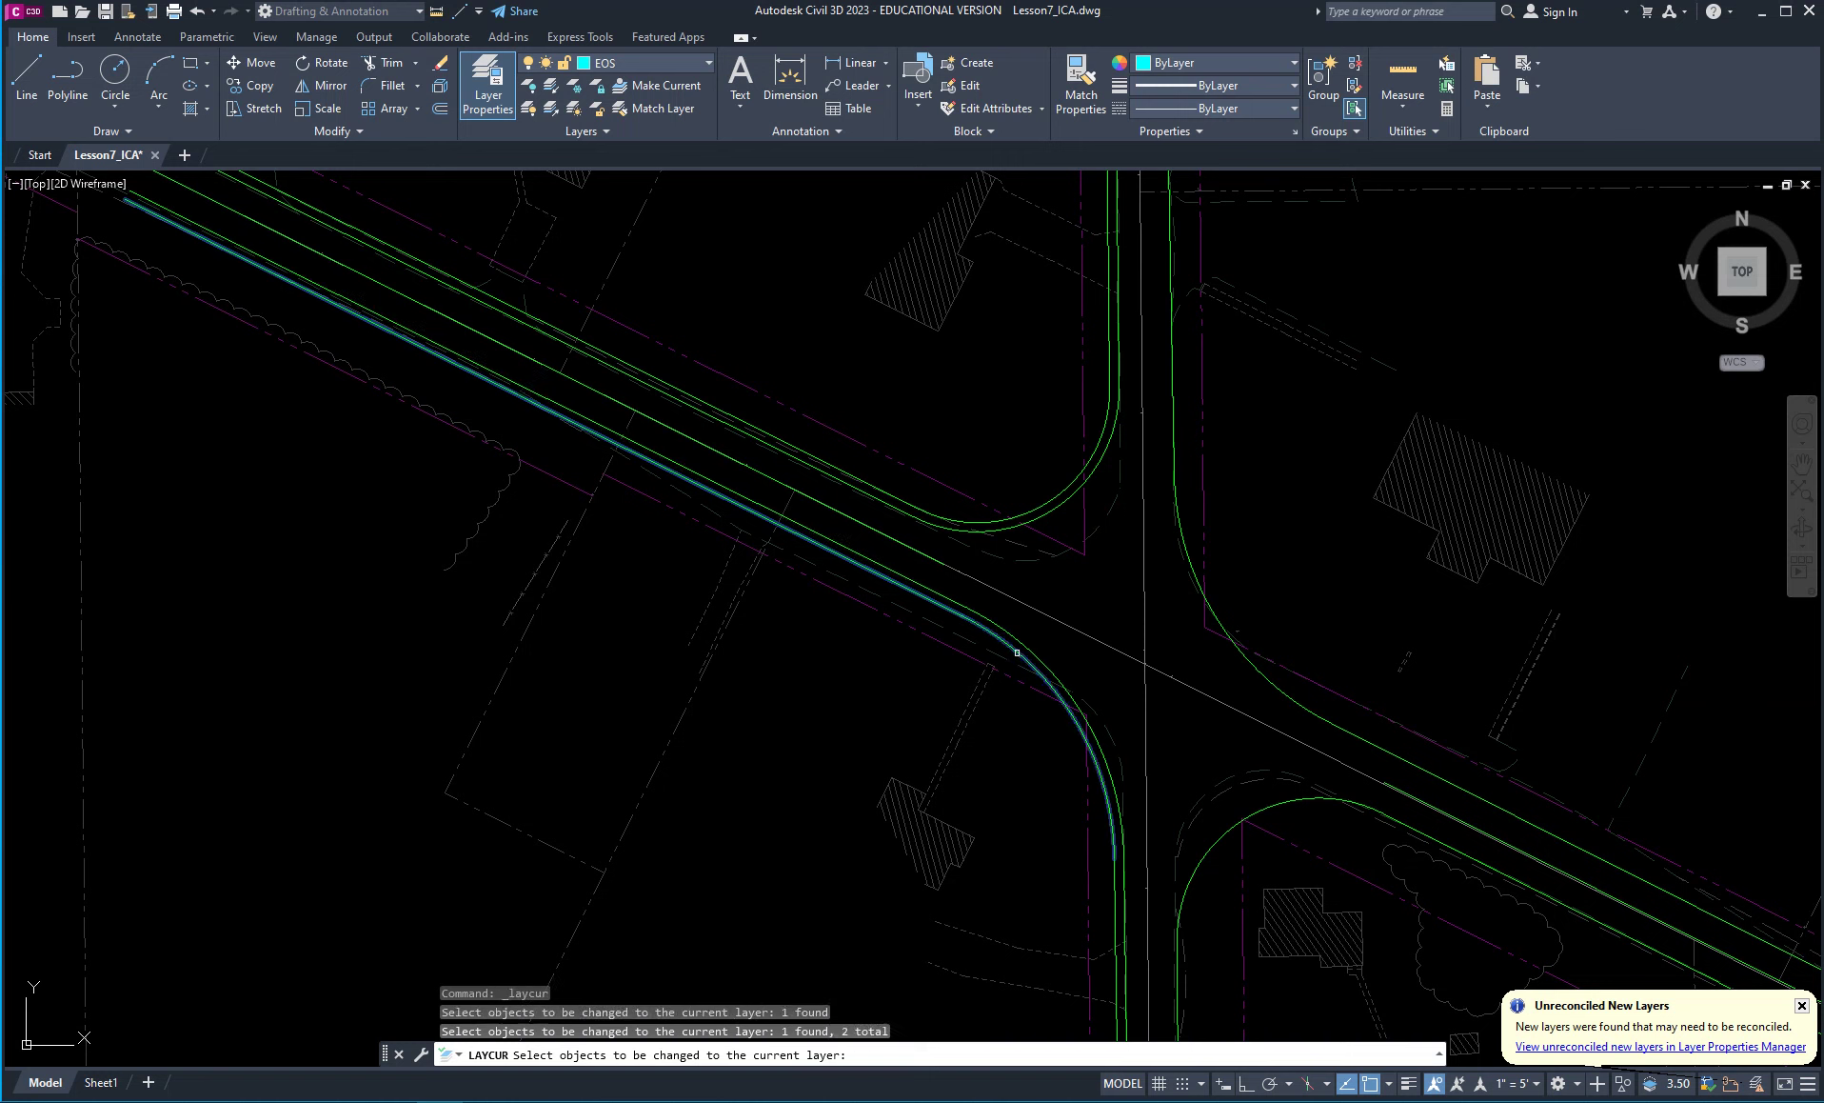
click(898, 492)
click(957, 520)
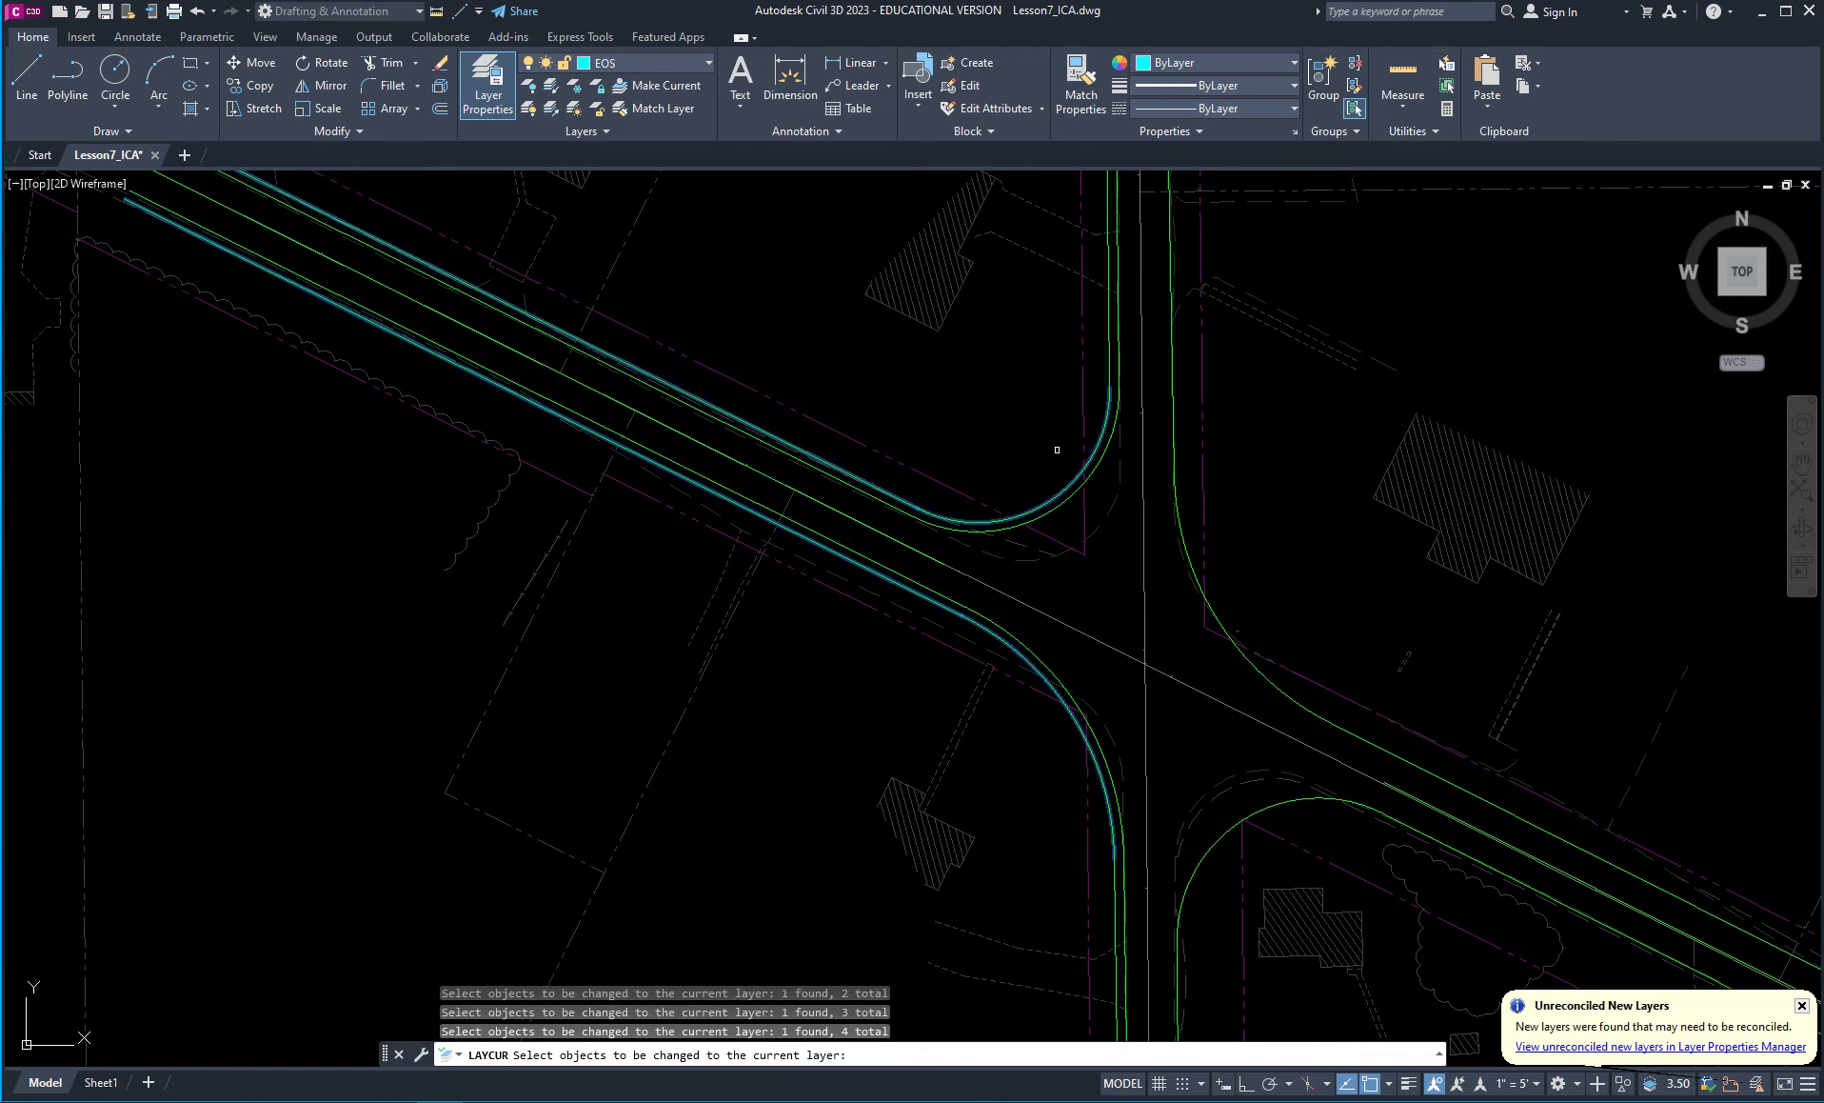
click(1110, 355)
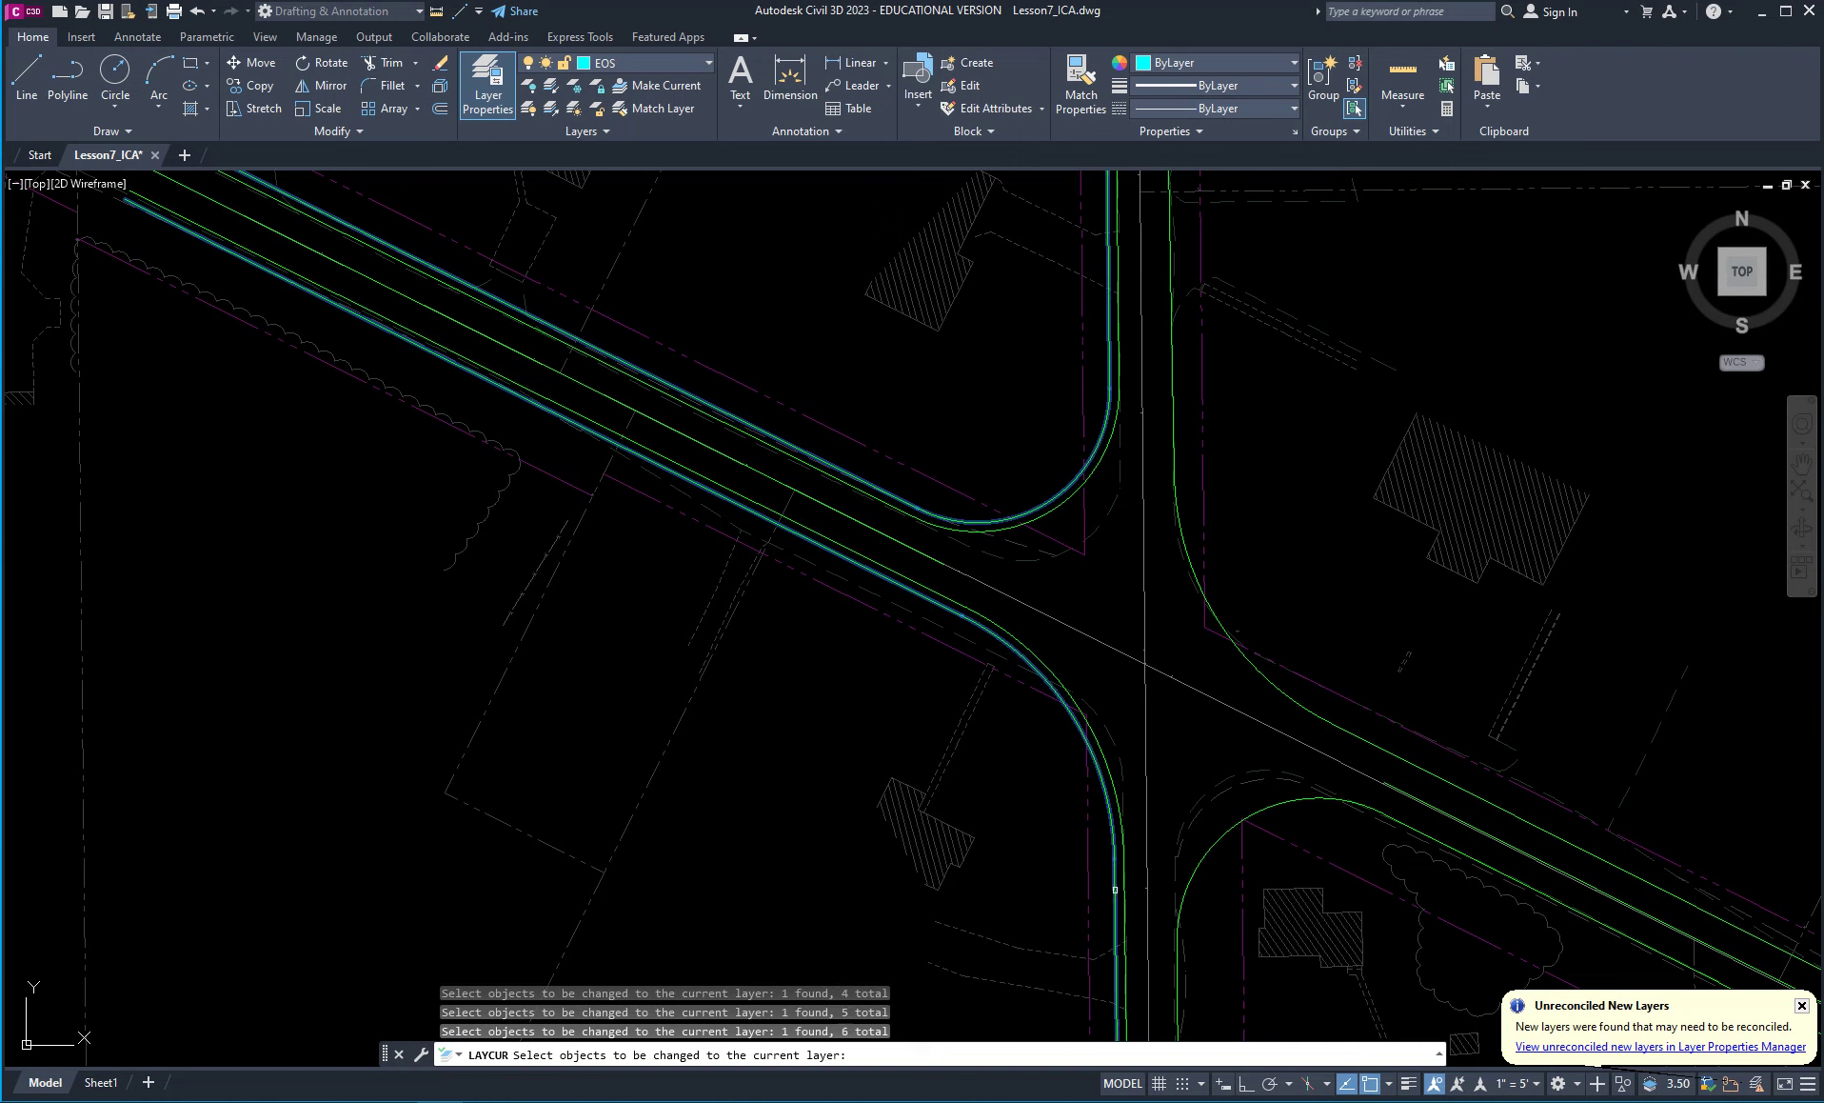
key(Escape)
key(Escape)
key(Escape)
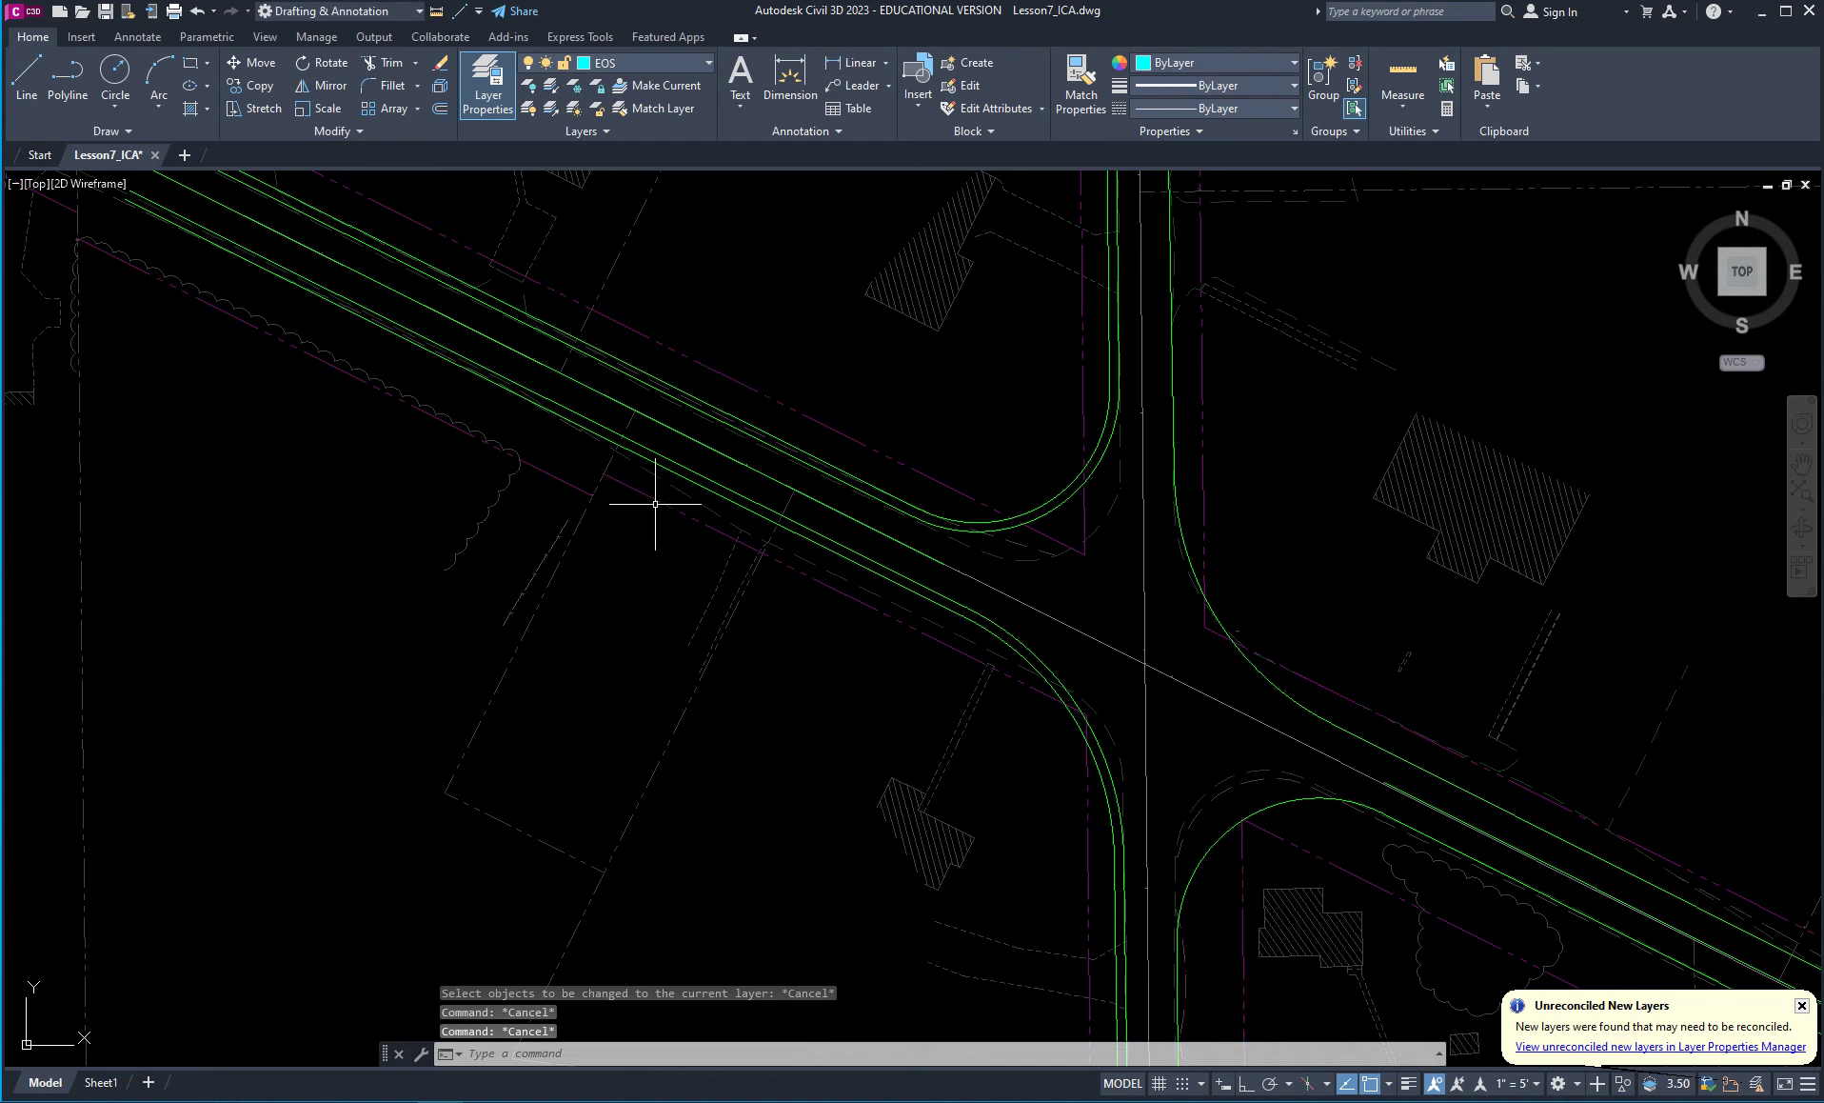
Change the six offset shoulder lines and curves on the intersection's west side to the current layer, EOS.
click(599, 437)
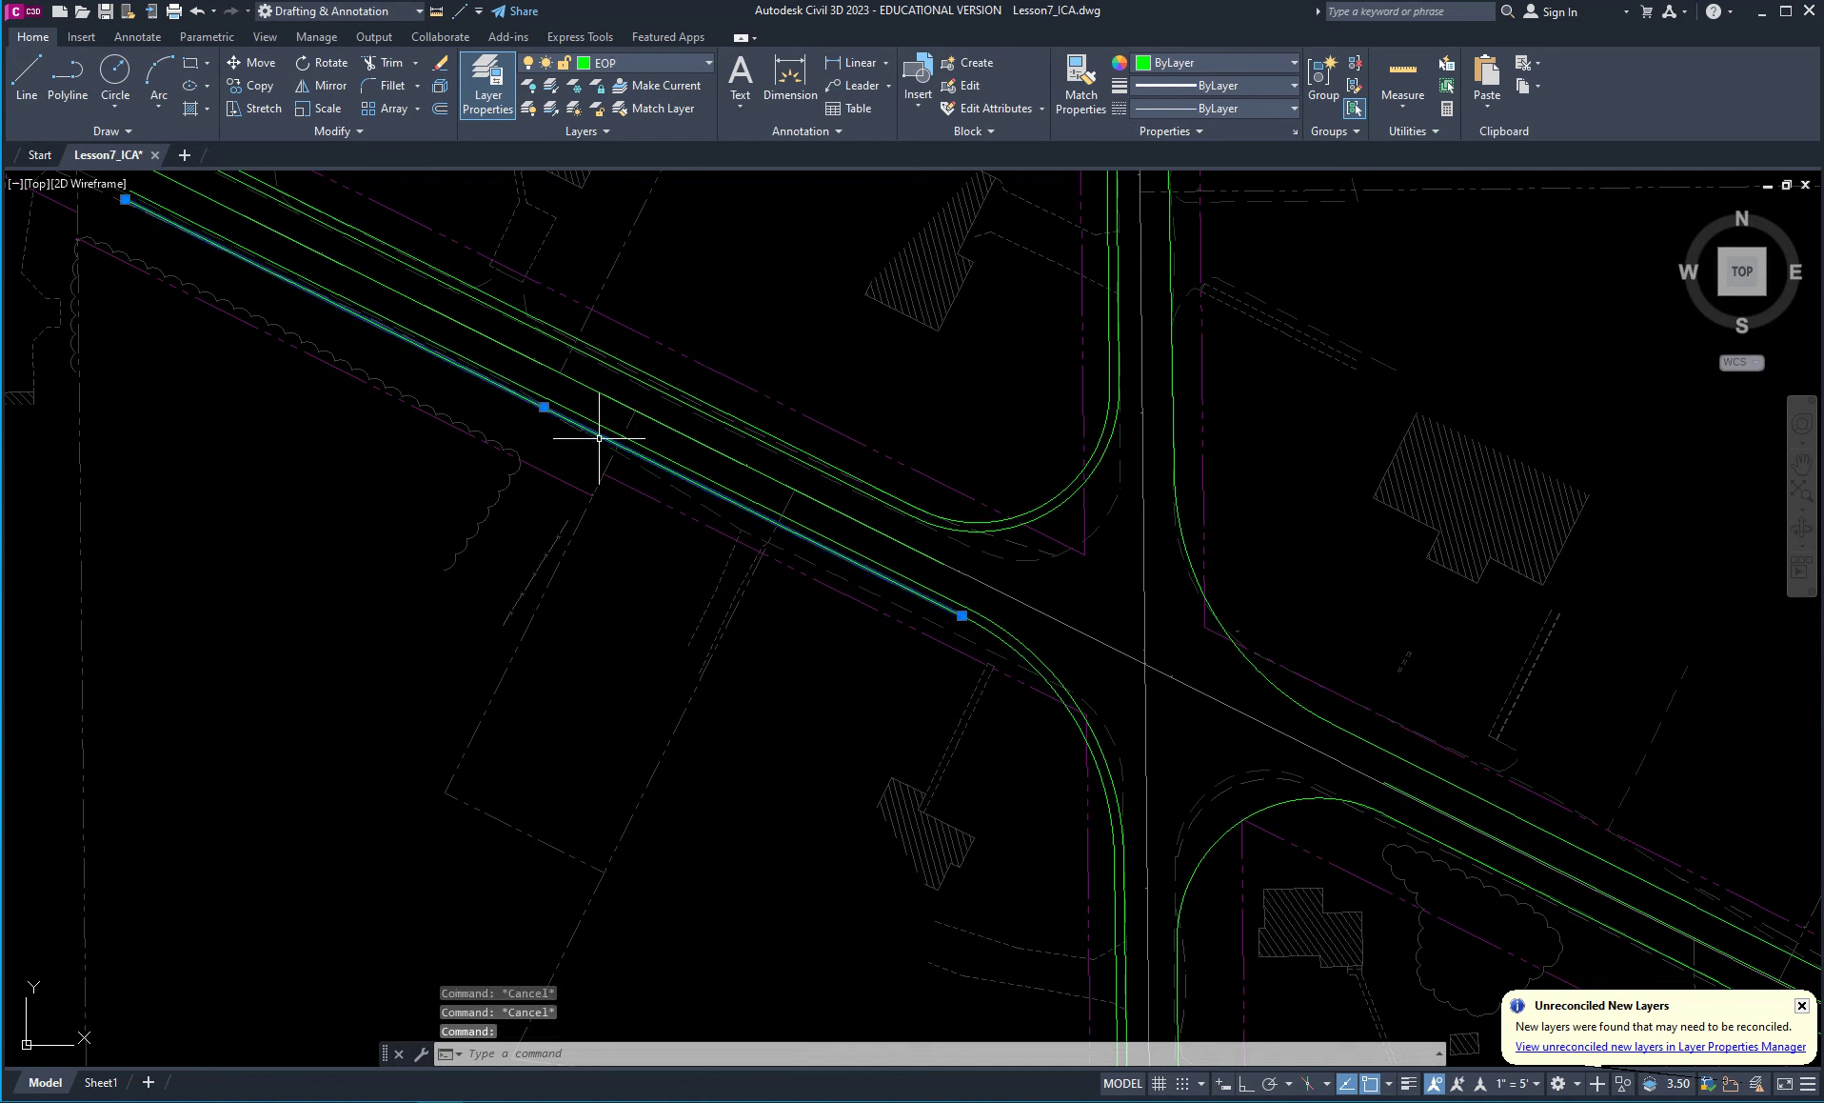
click(1042, 664)
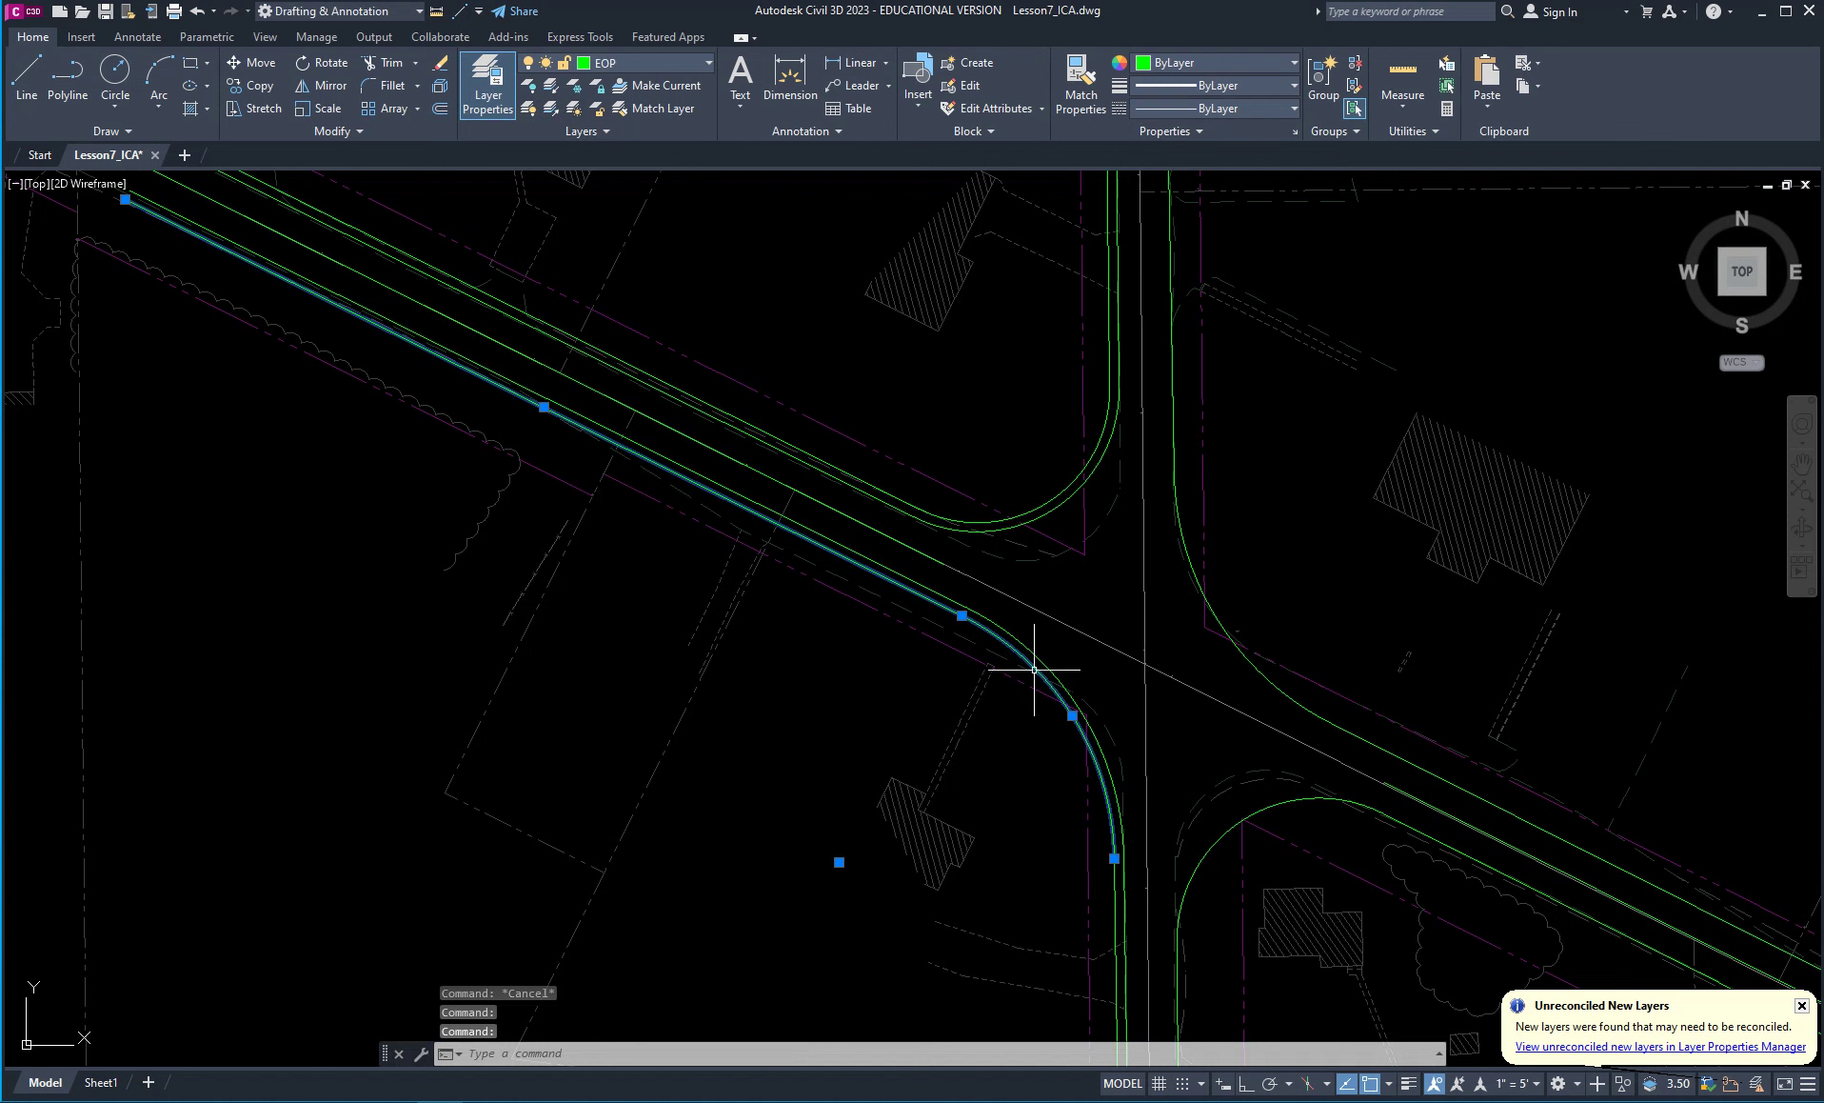
click(1126, 878)
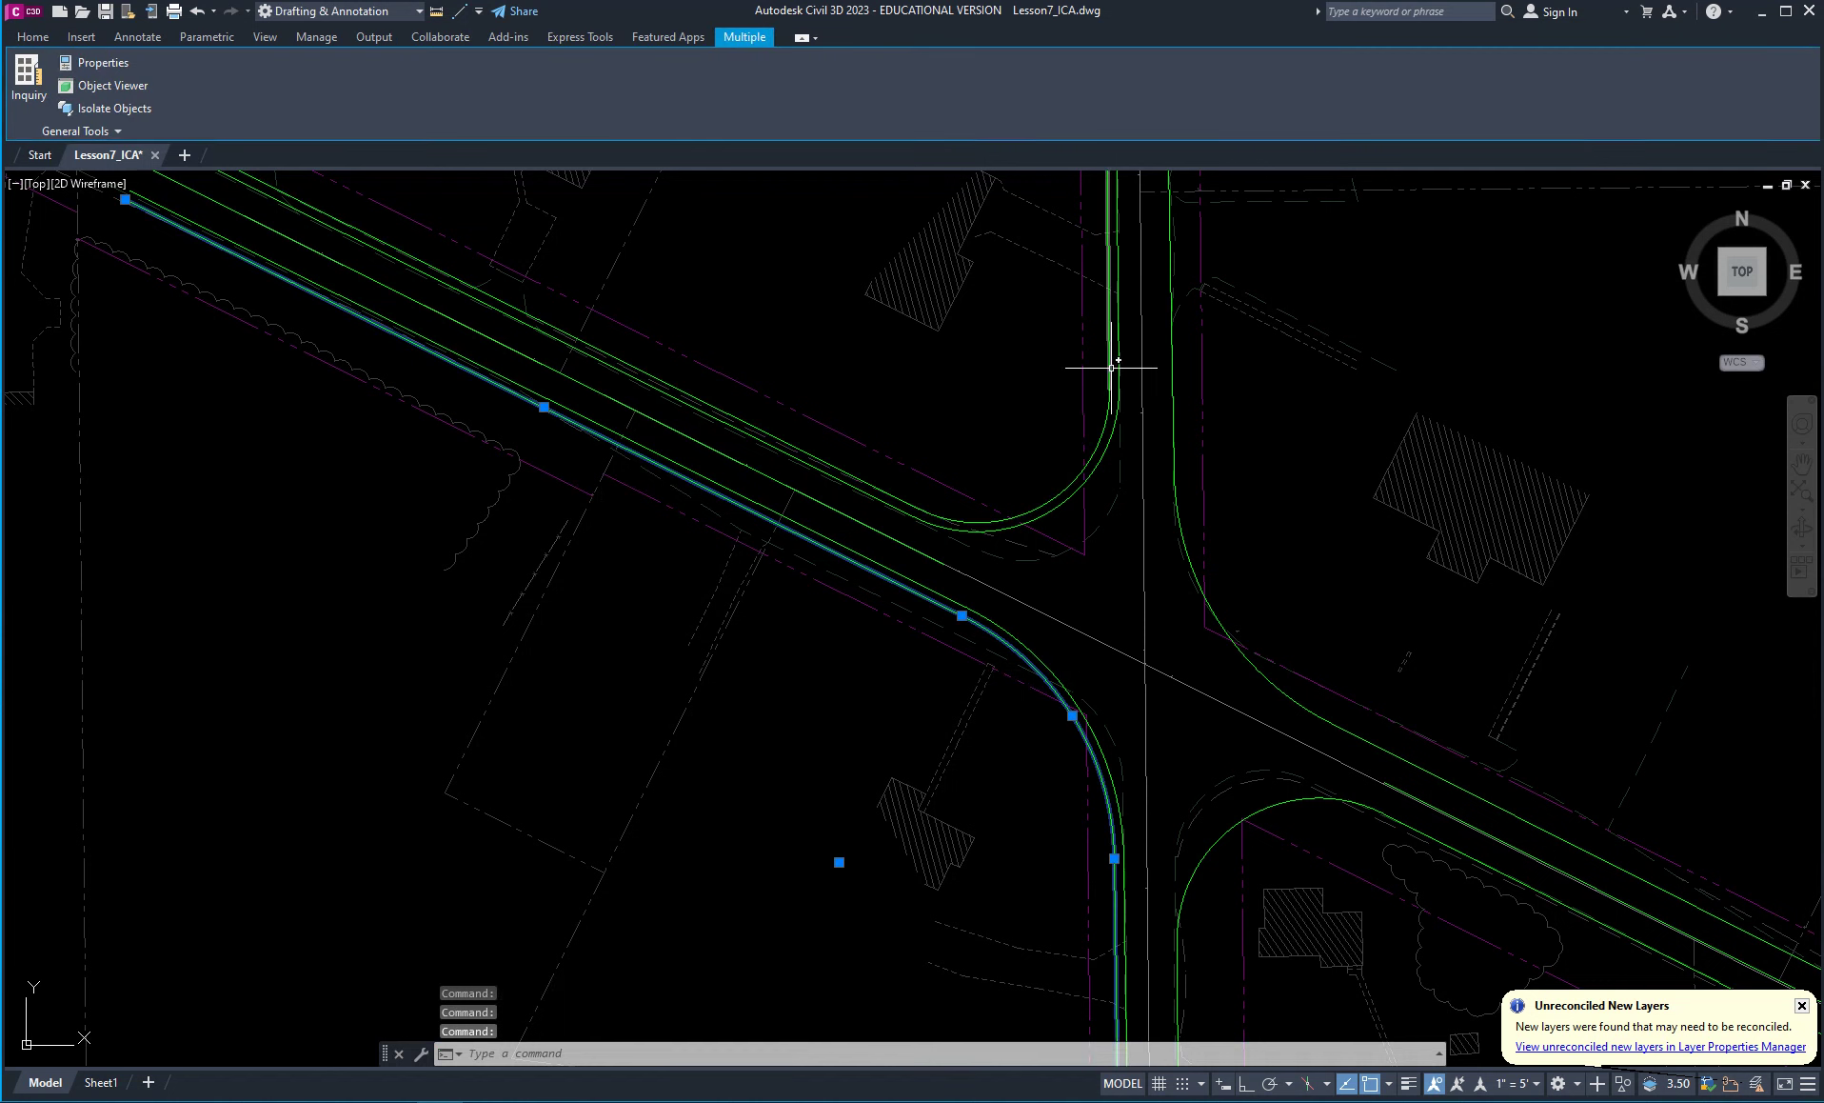
click(1104, 426)
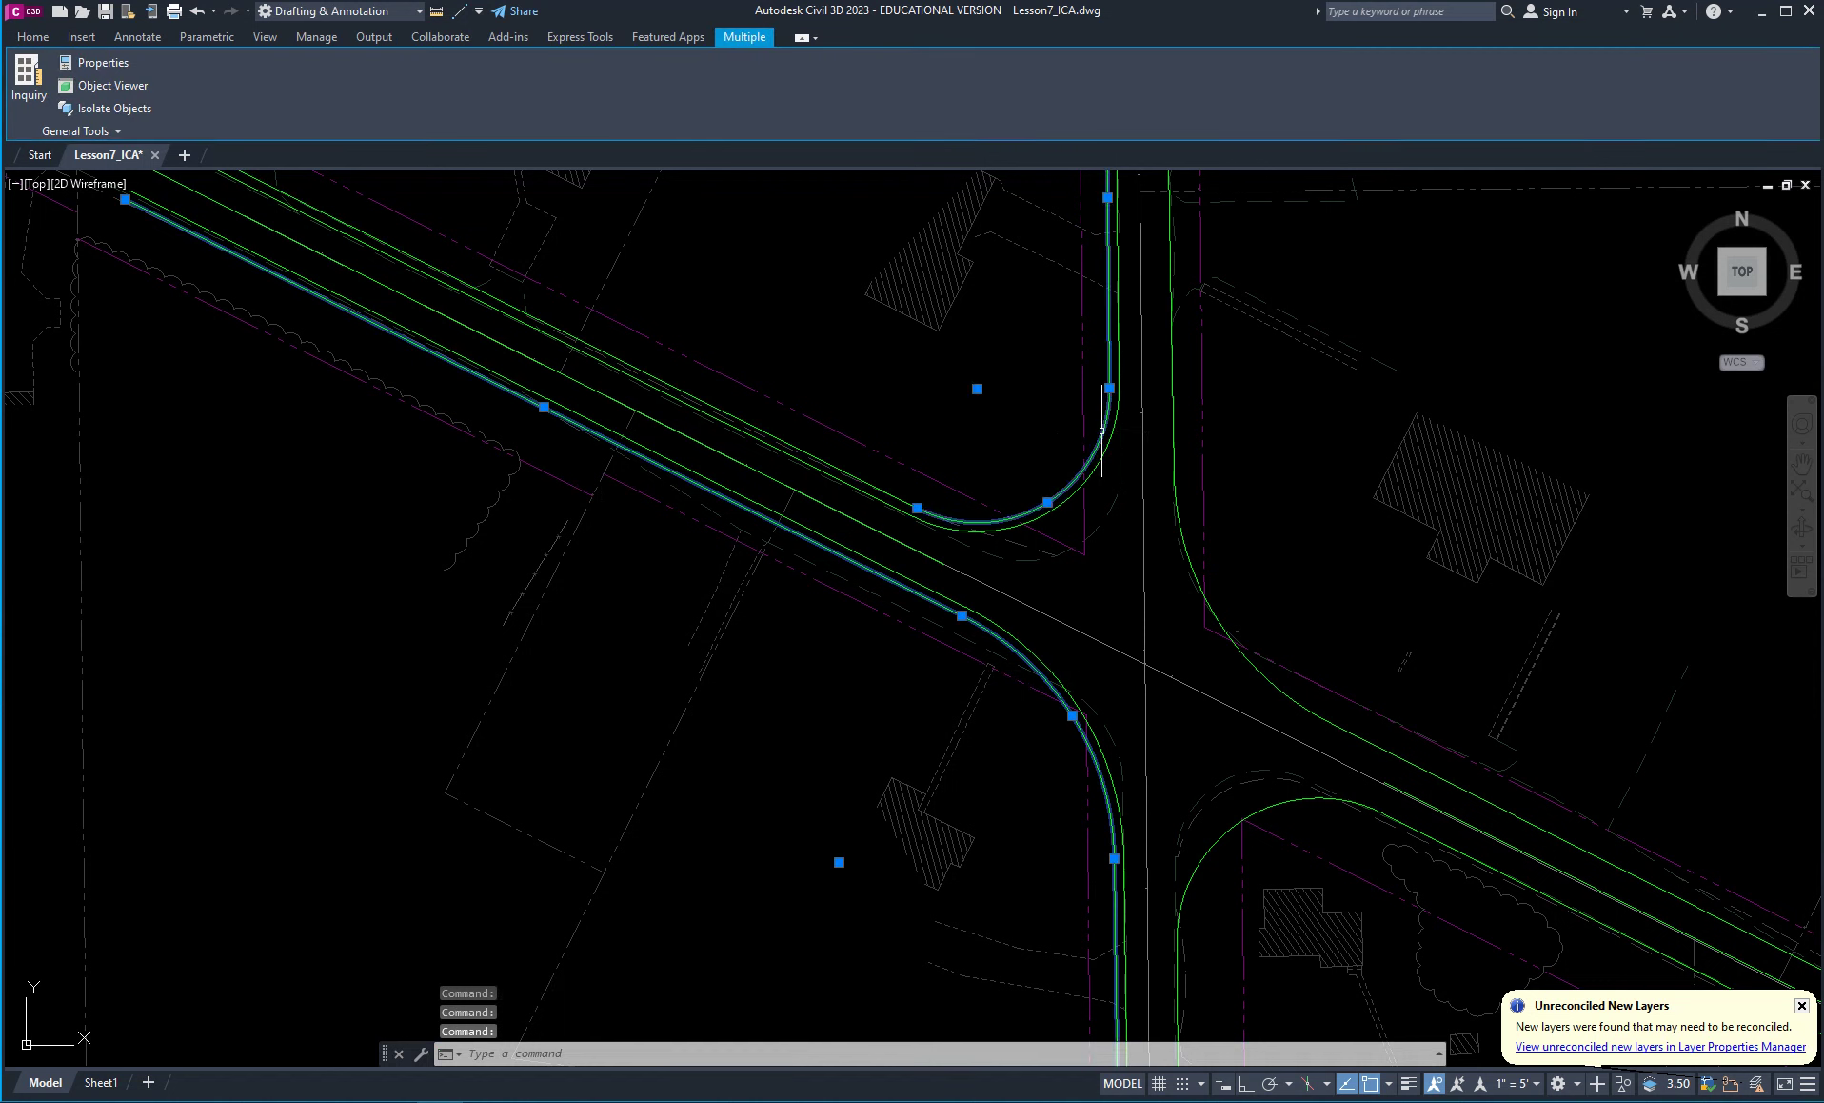
click(872, 485)
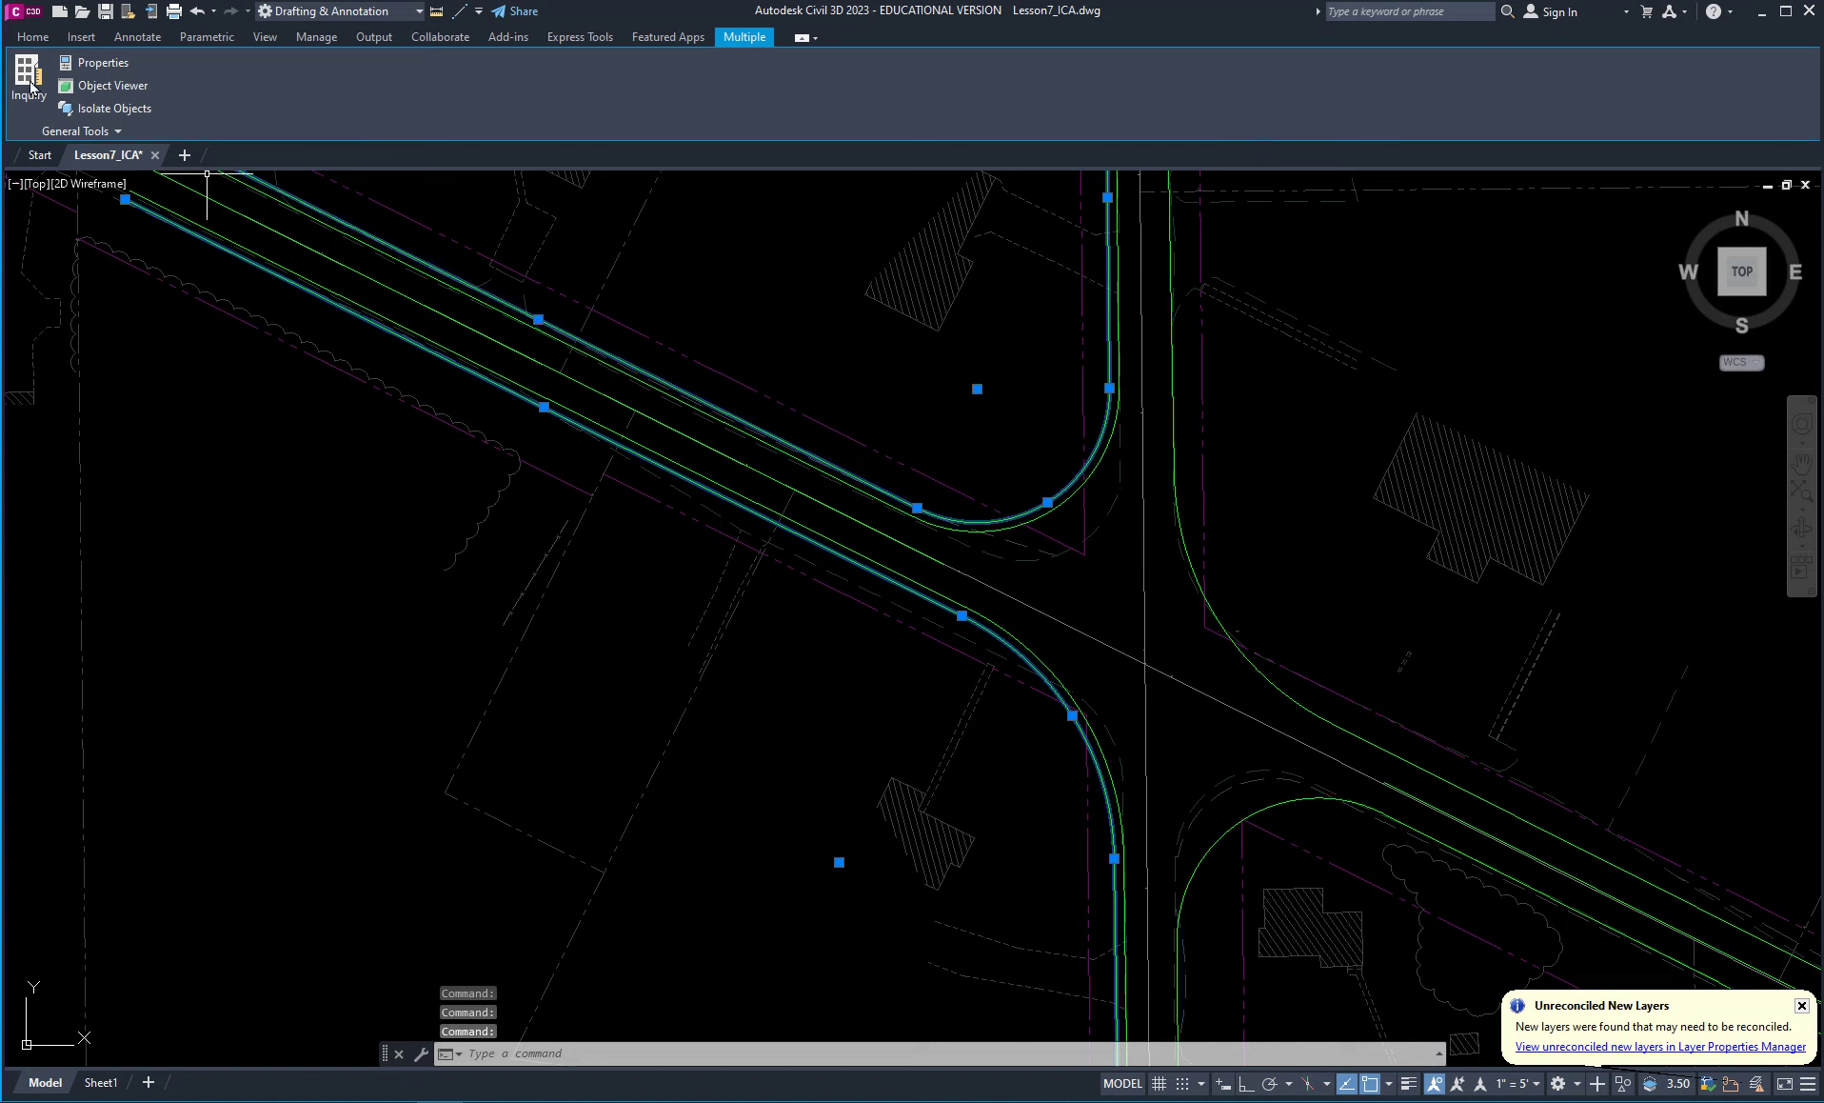
click(50, 38)
click(552, 132)
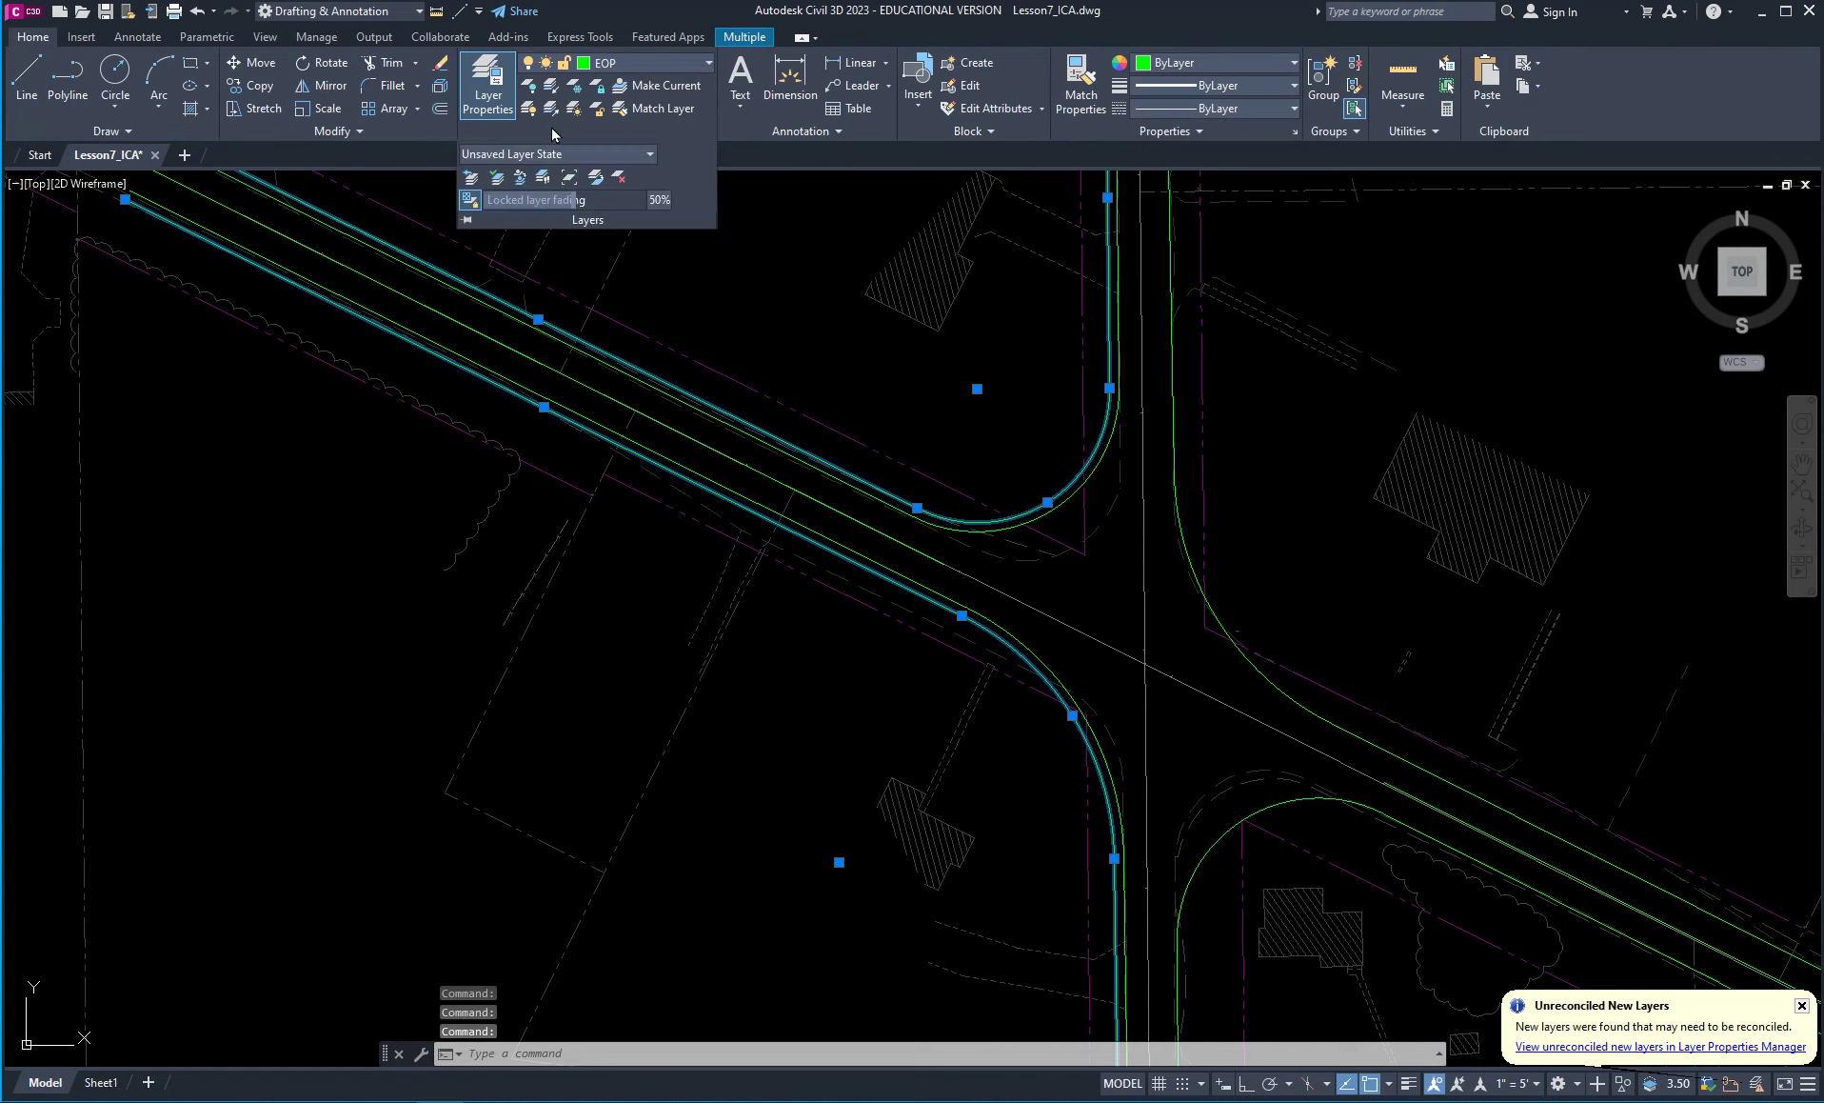
click(506, 177)
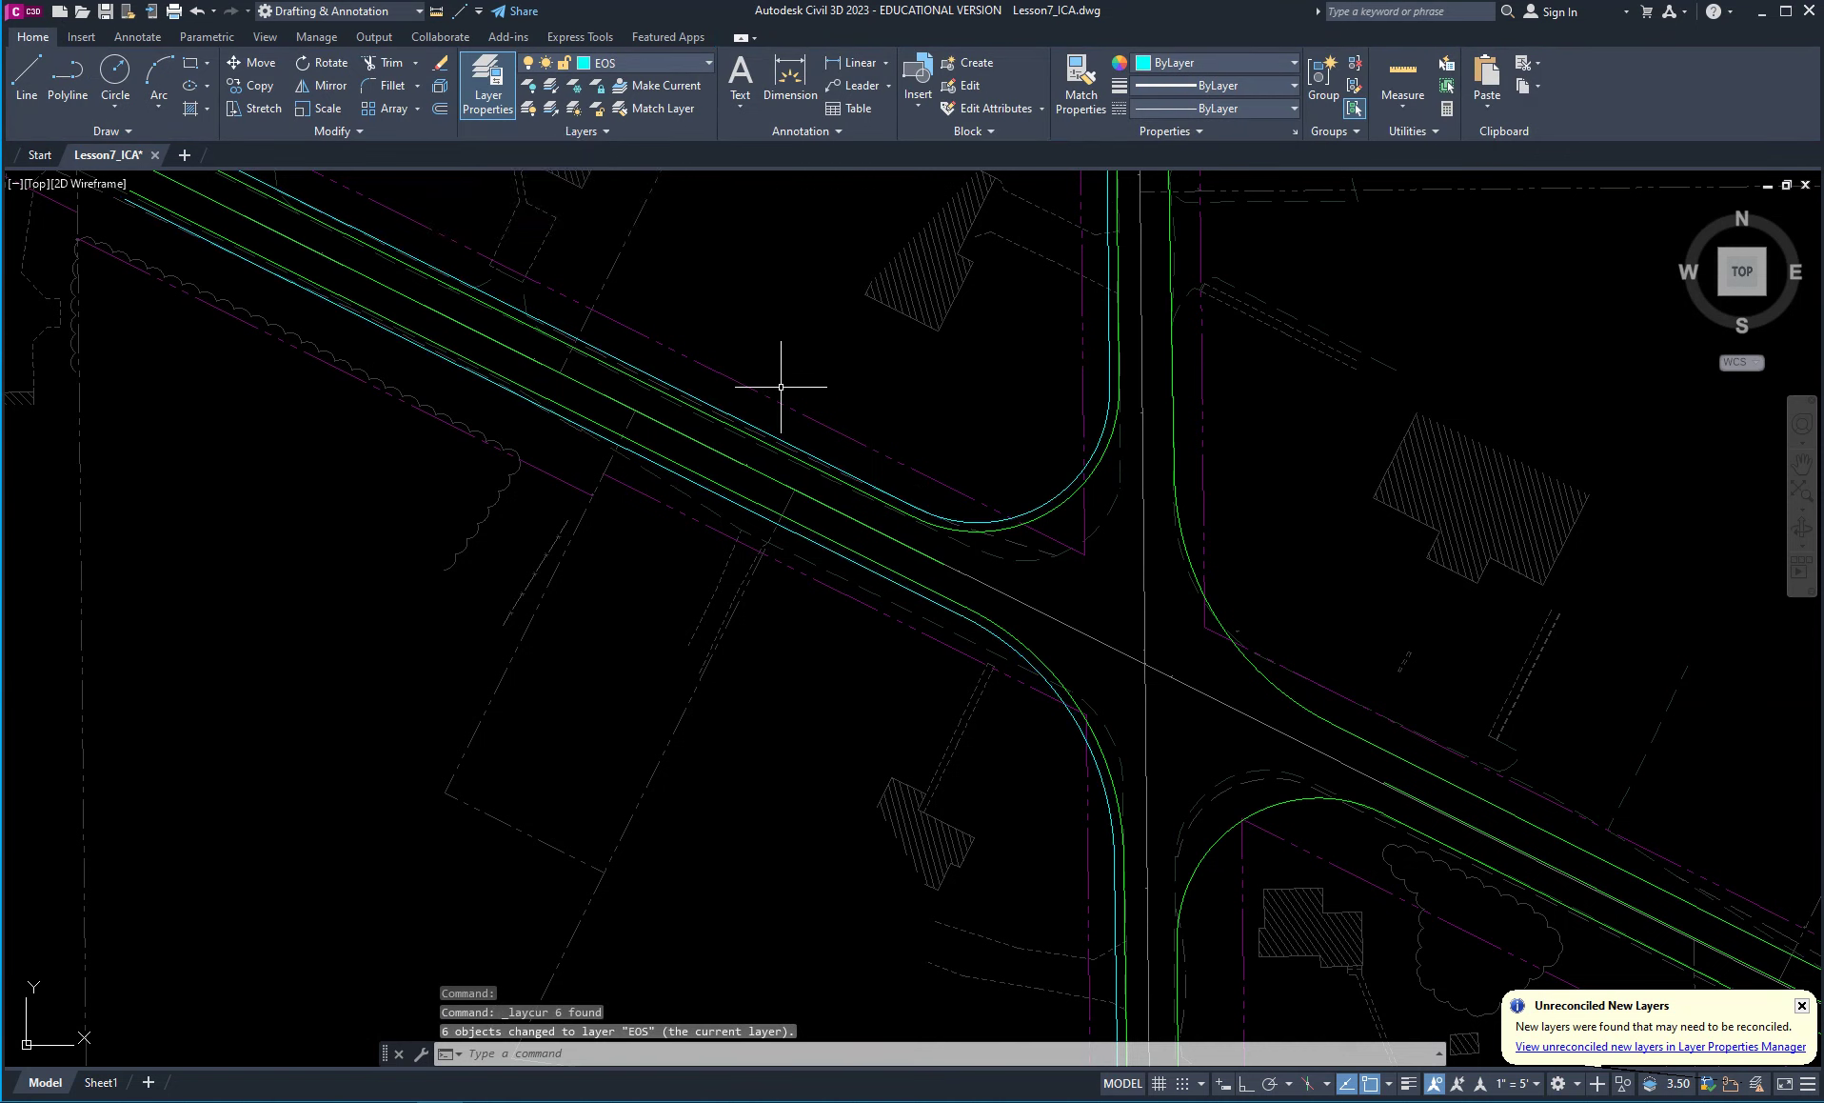
key(Escape)
key(Escape)
Examine the pavement and shoulder lines in model space and on the Sheet1 layout, both across the whole sheet and close up at the intersection.
scroll(947, 571, down, 3)
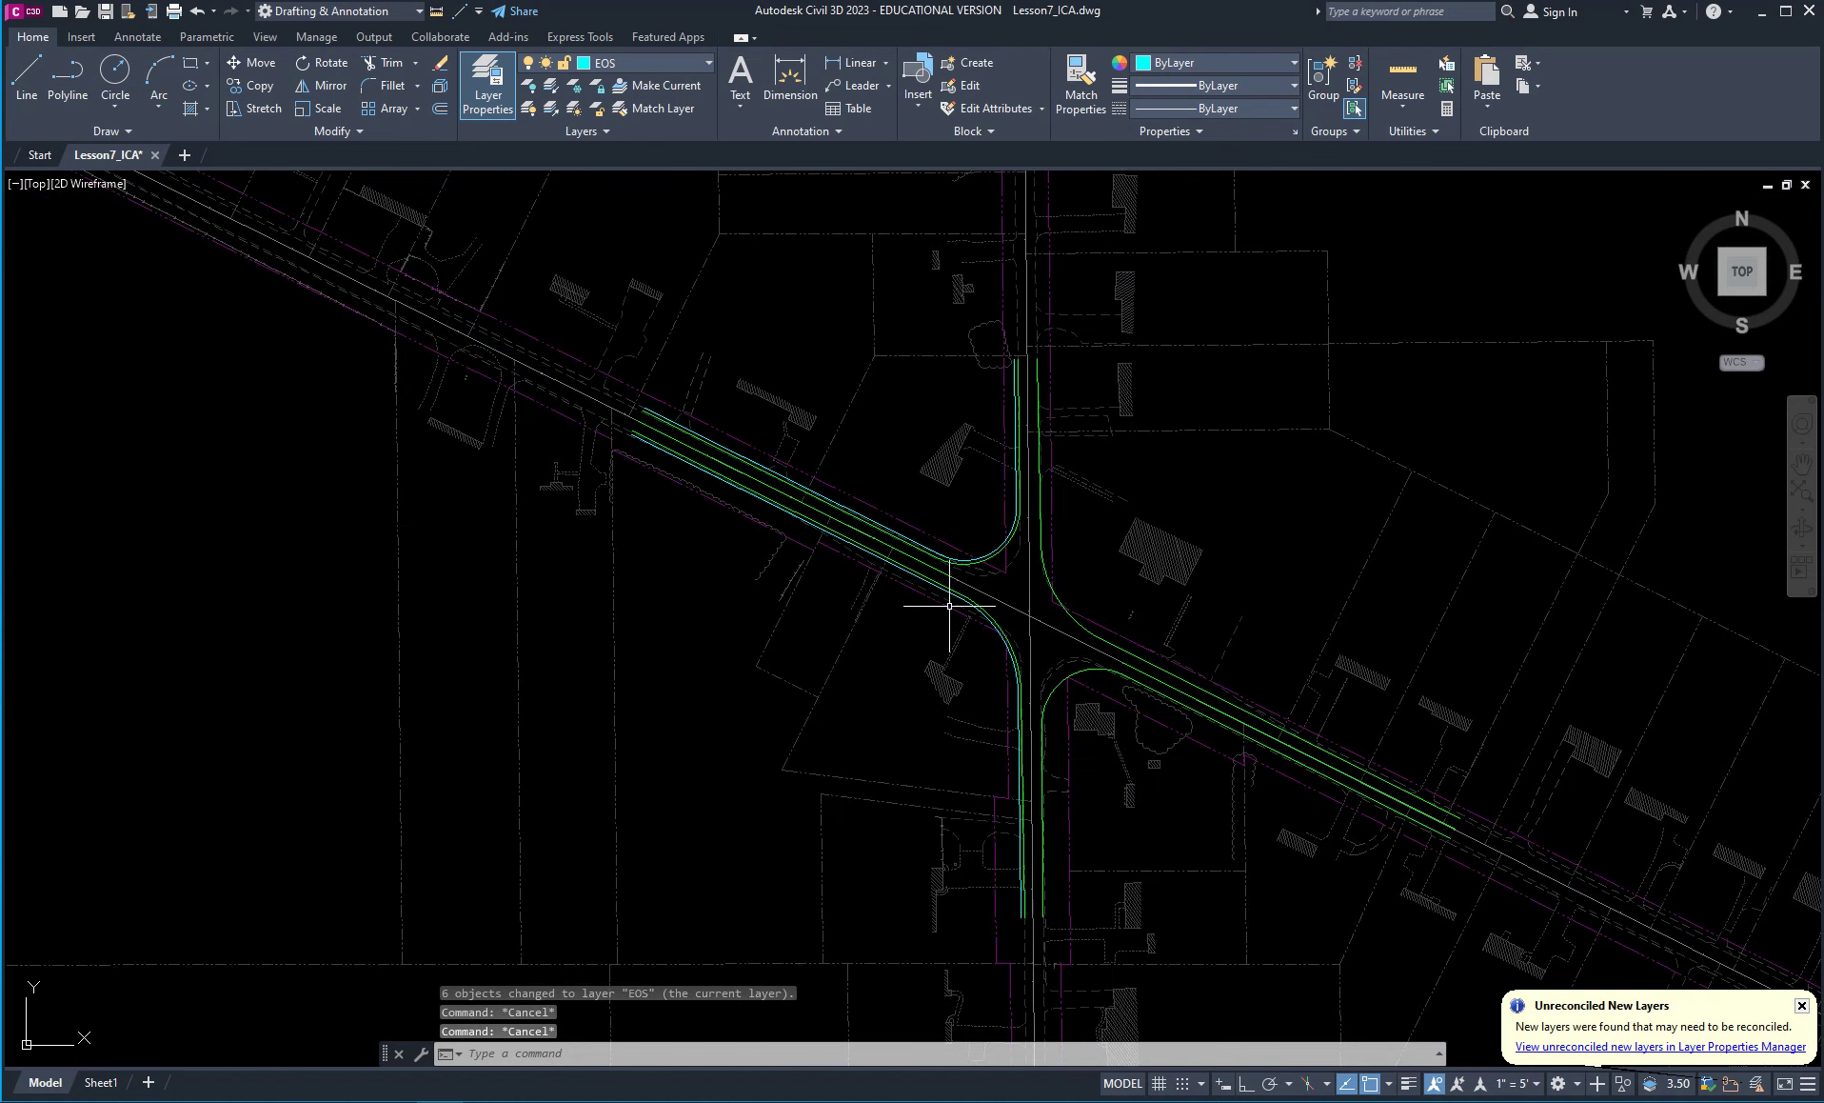
scroll(950, 605, up, 5)
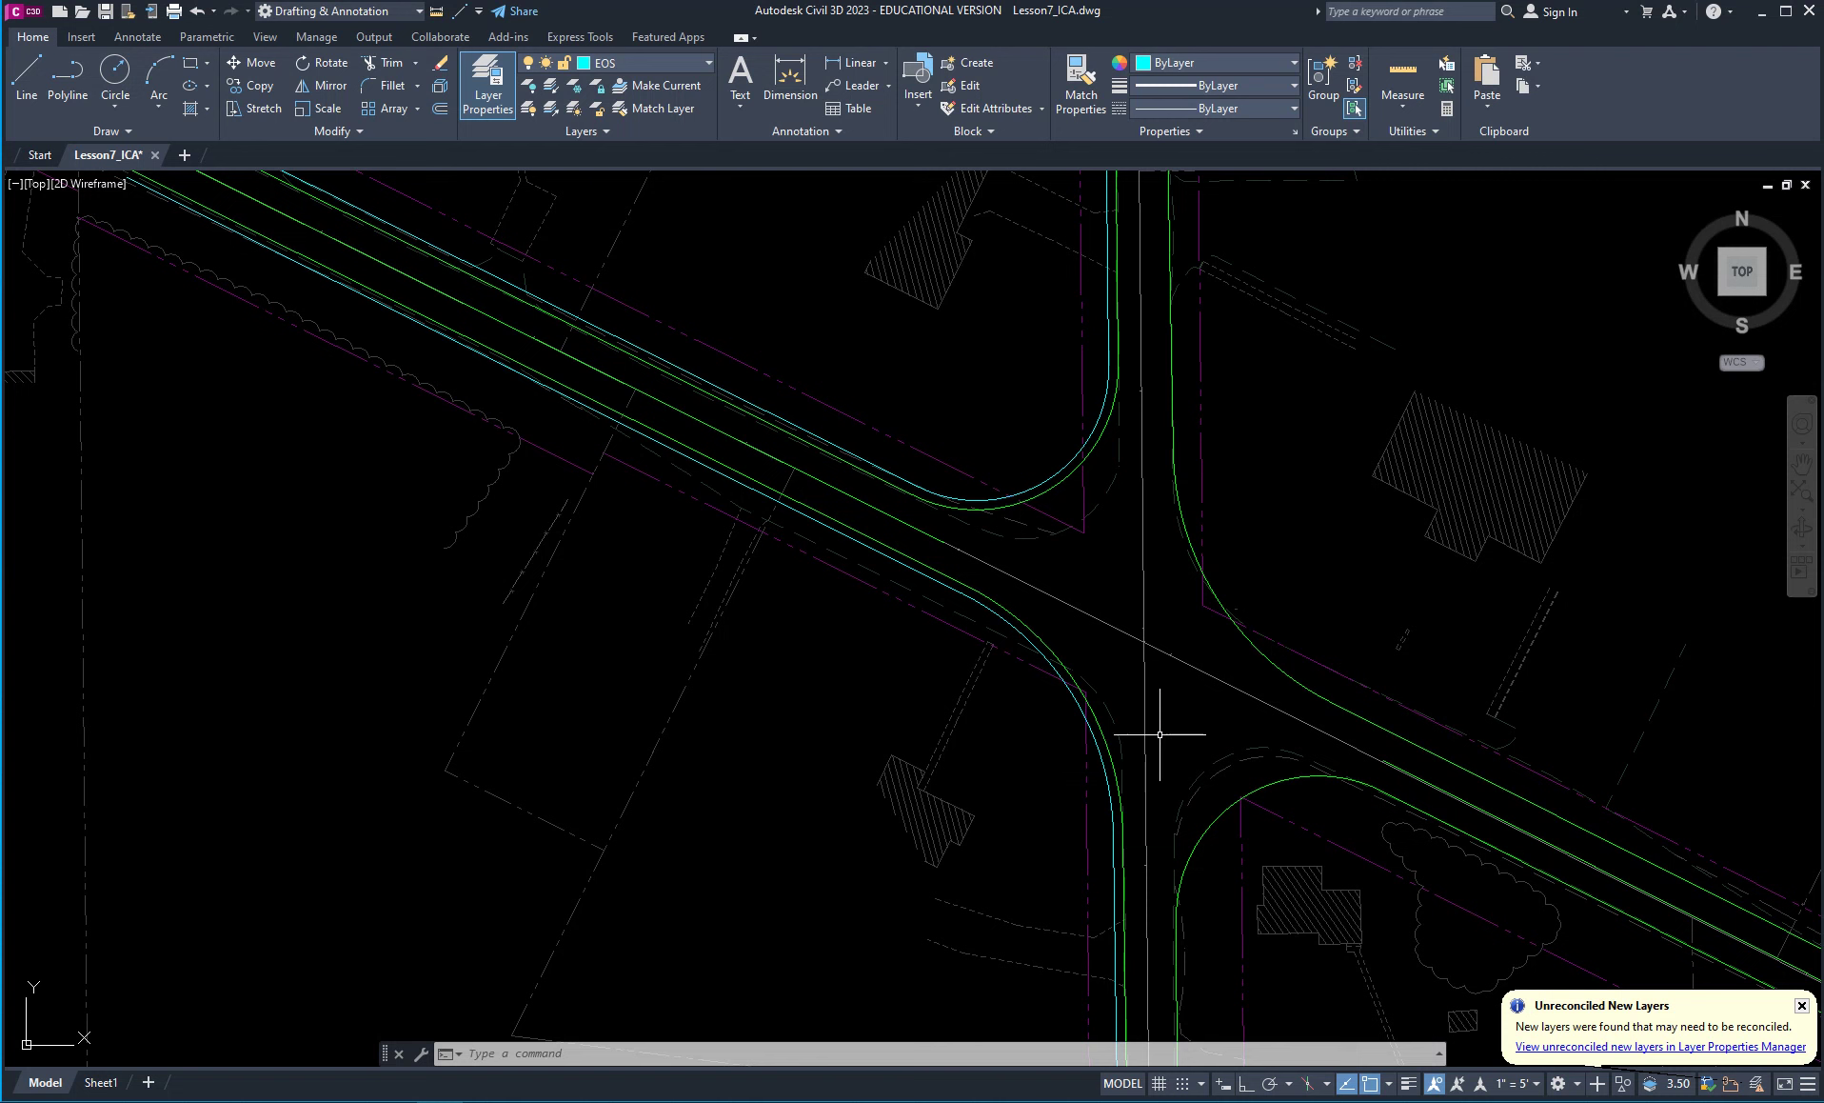
middle_drag(1099, 751, 965, 724)
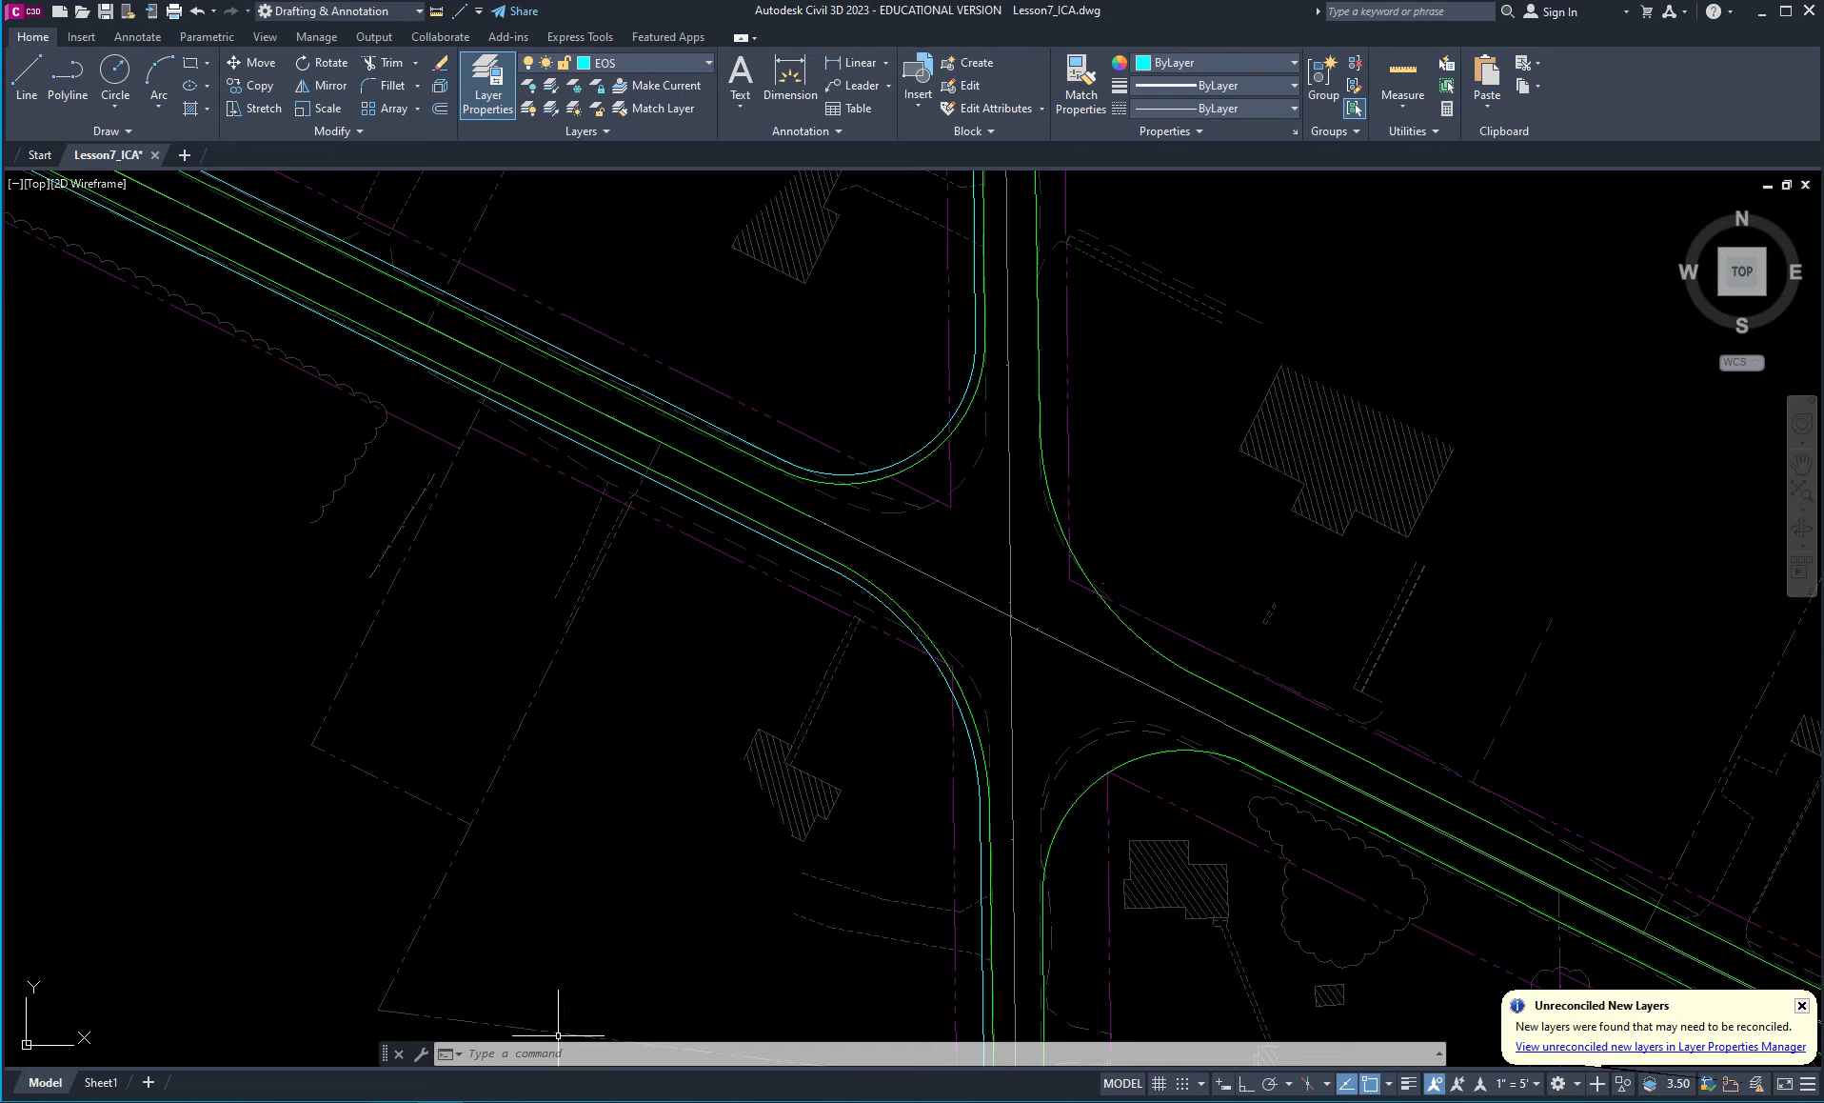
click(101, 1083)
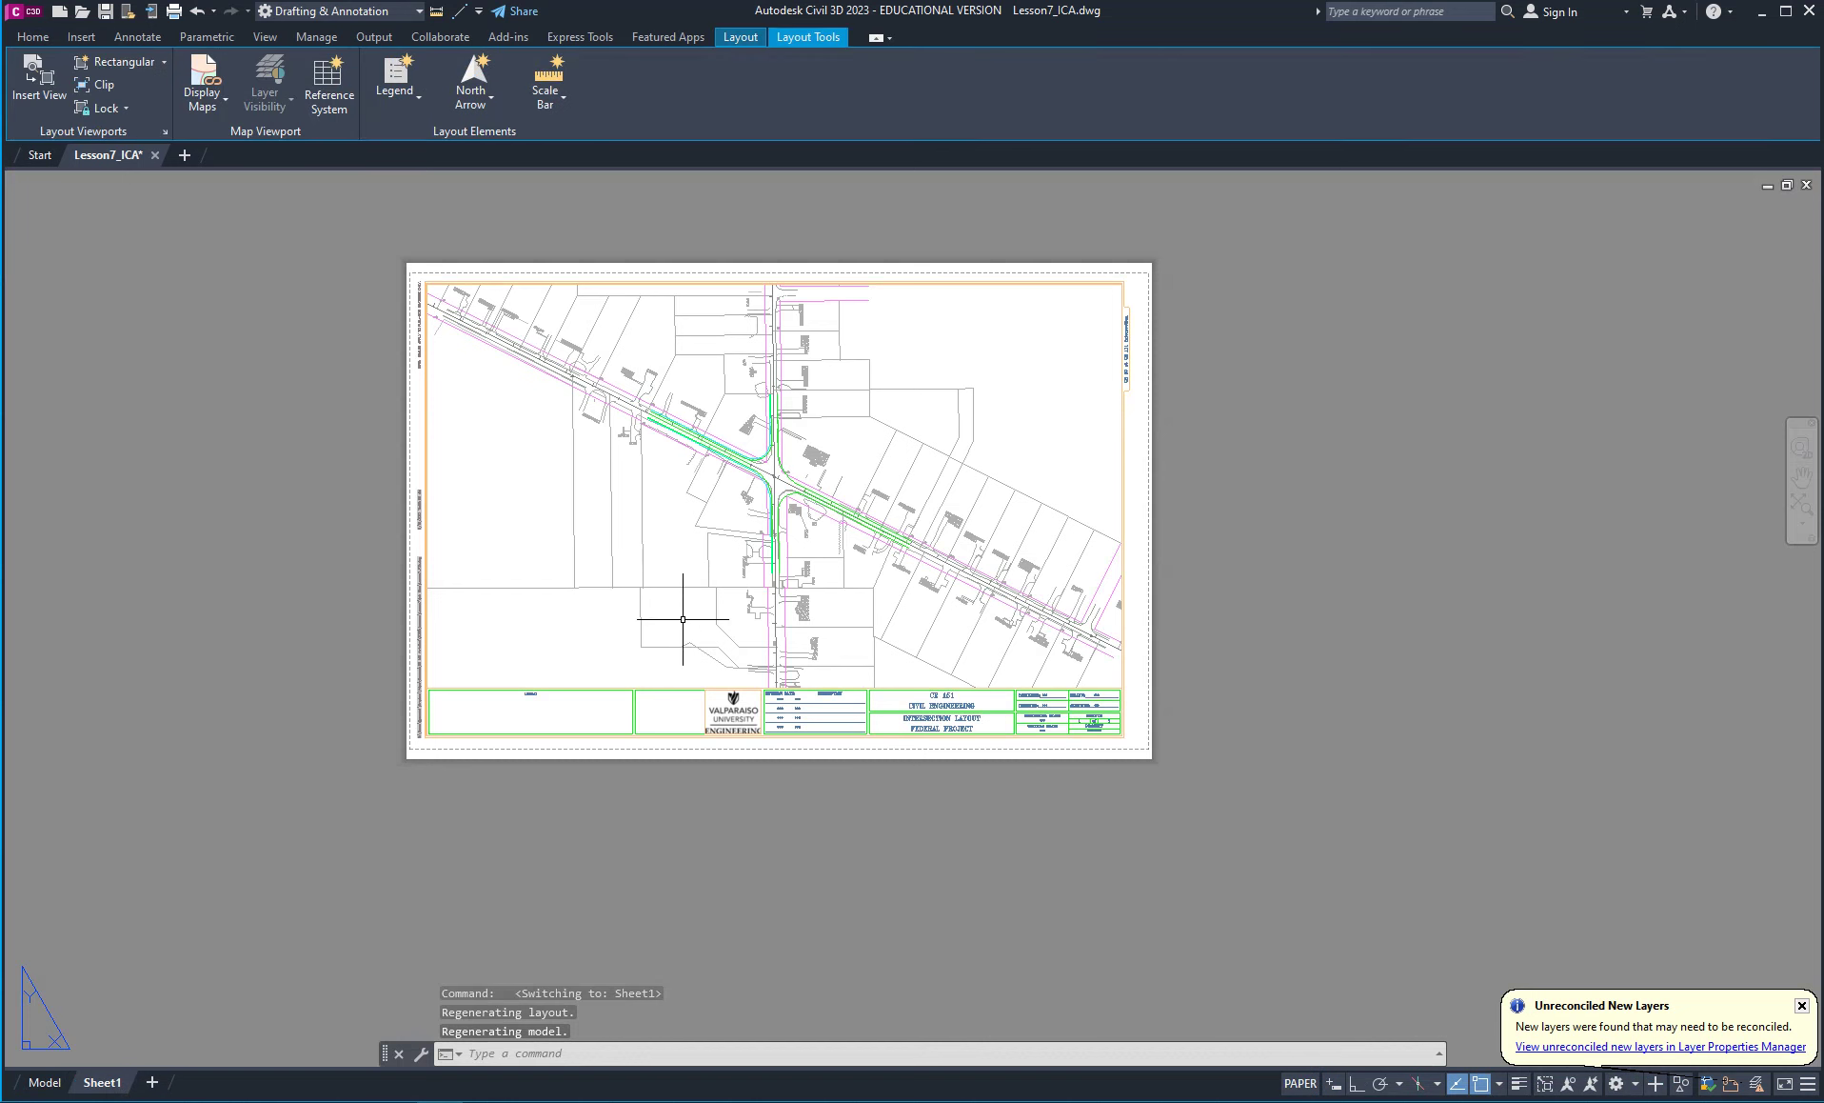
scroll(724, 576, up, 2)
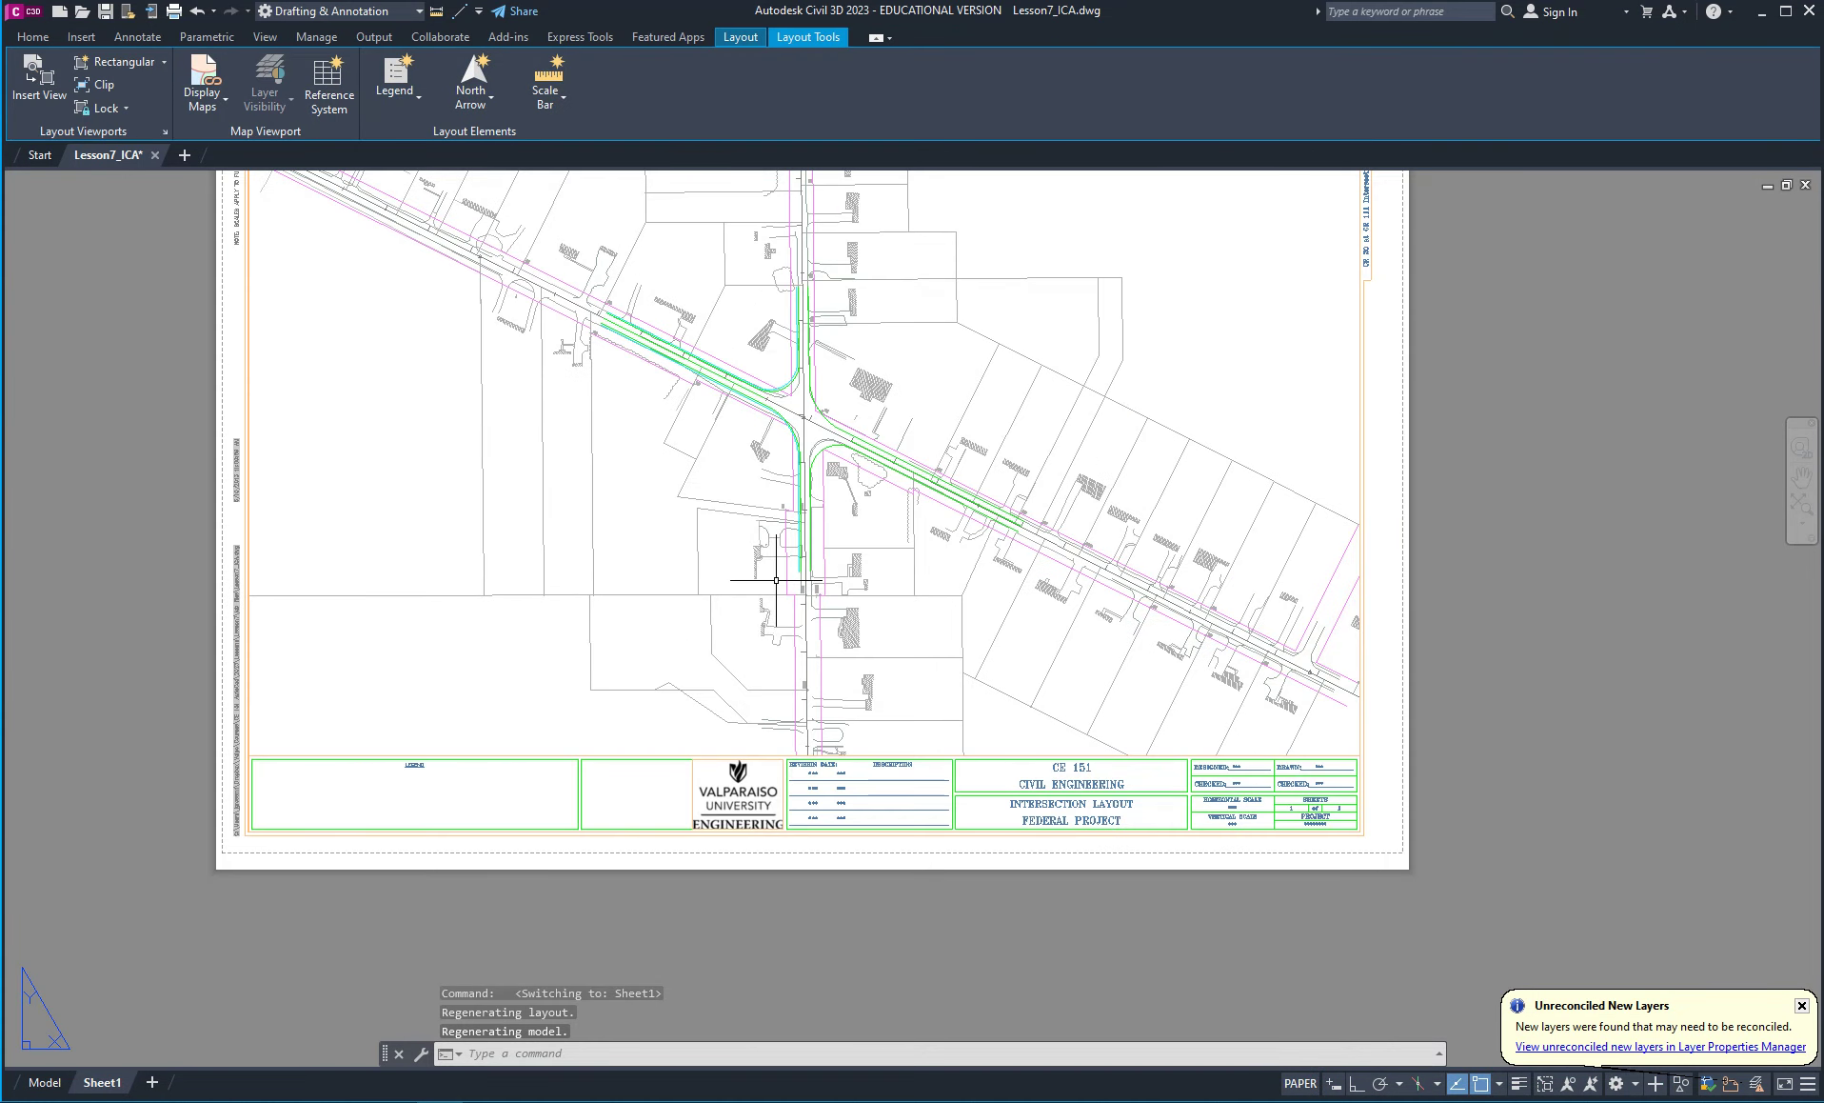
middle_drag(776, 574, 889, 698)
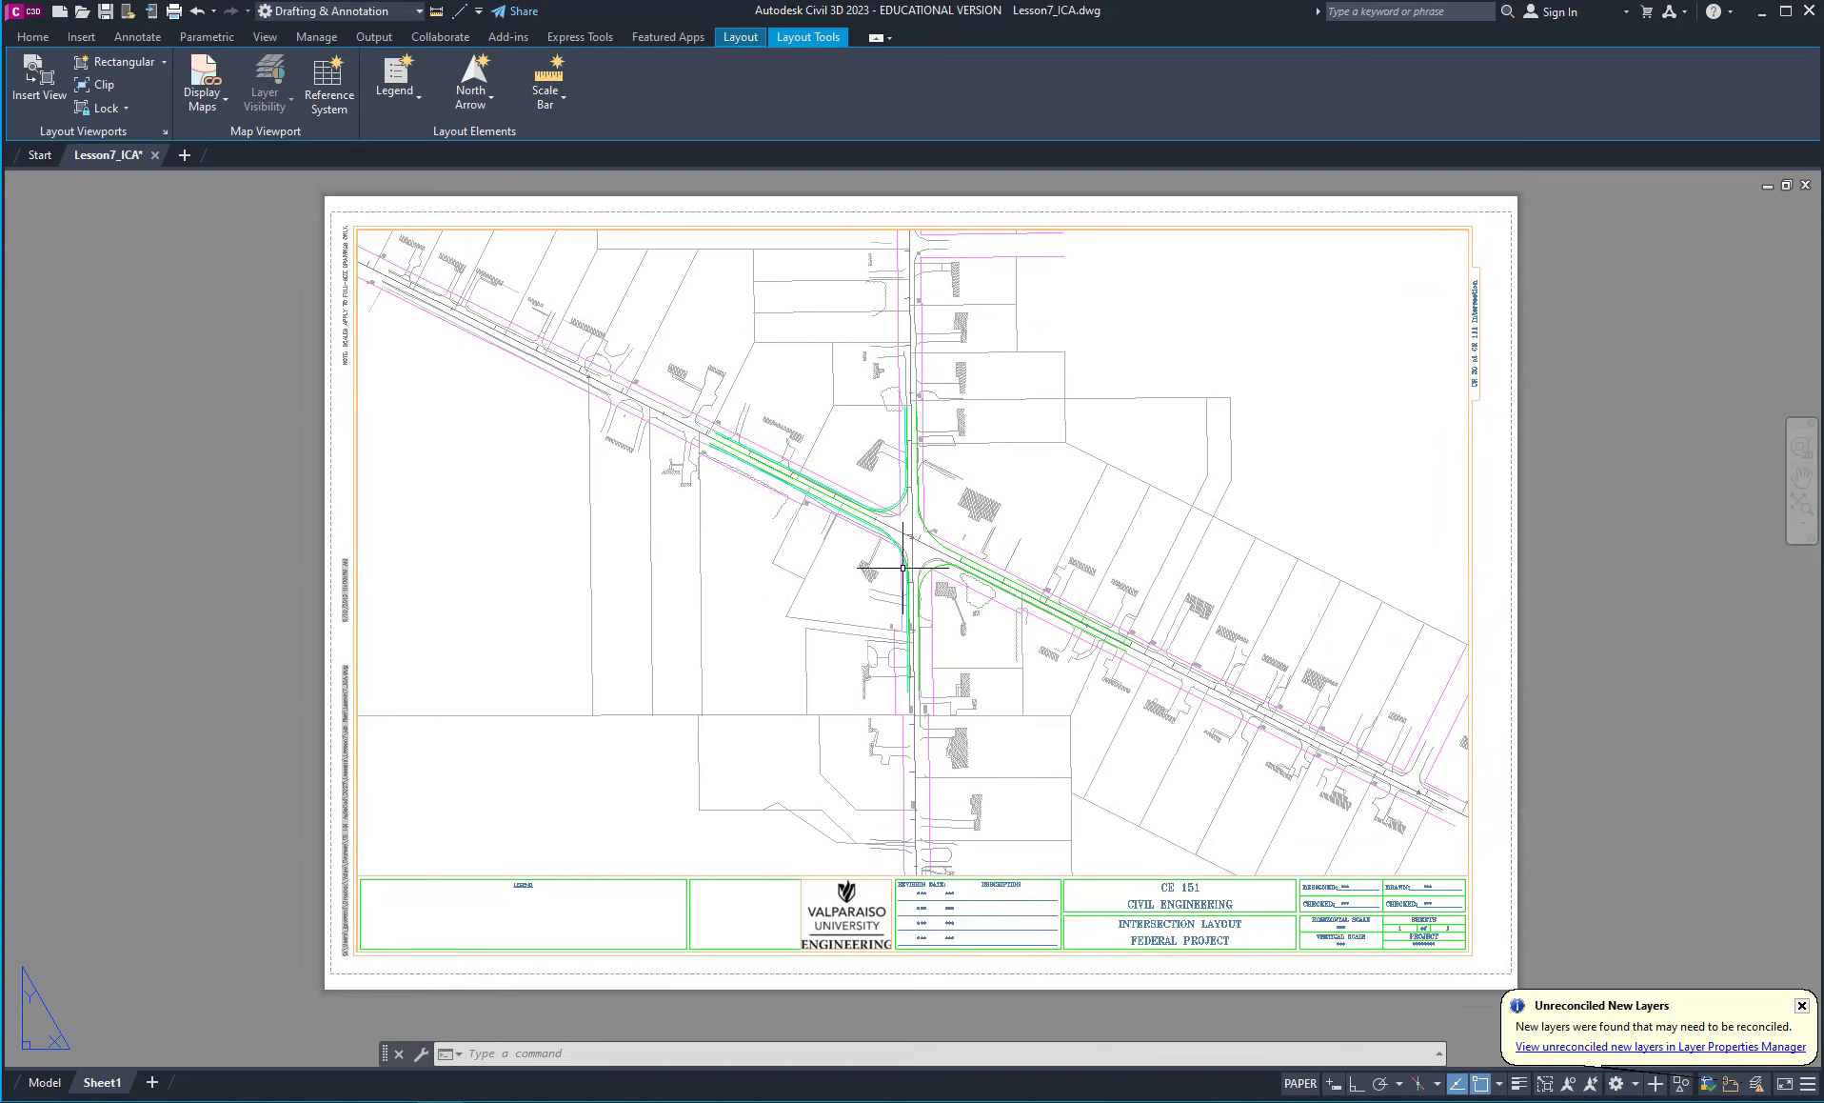
scroll(914, 569, up, 2)
scroll(944, 602, down, 4)
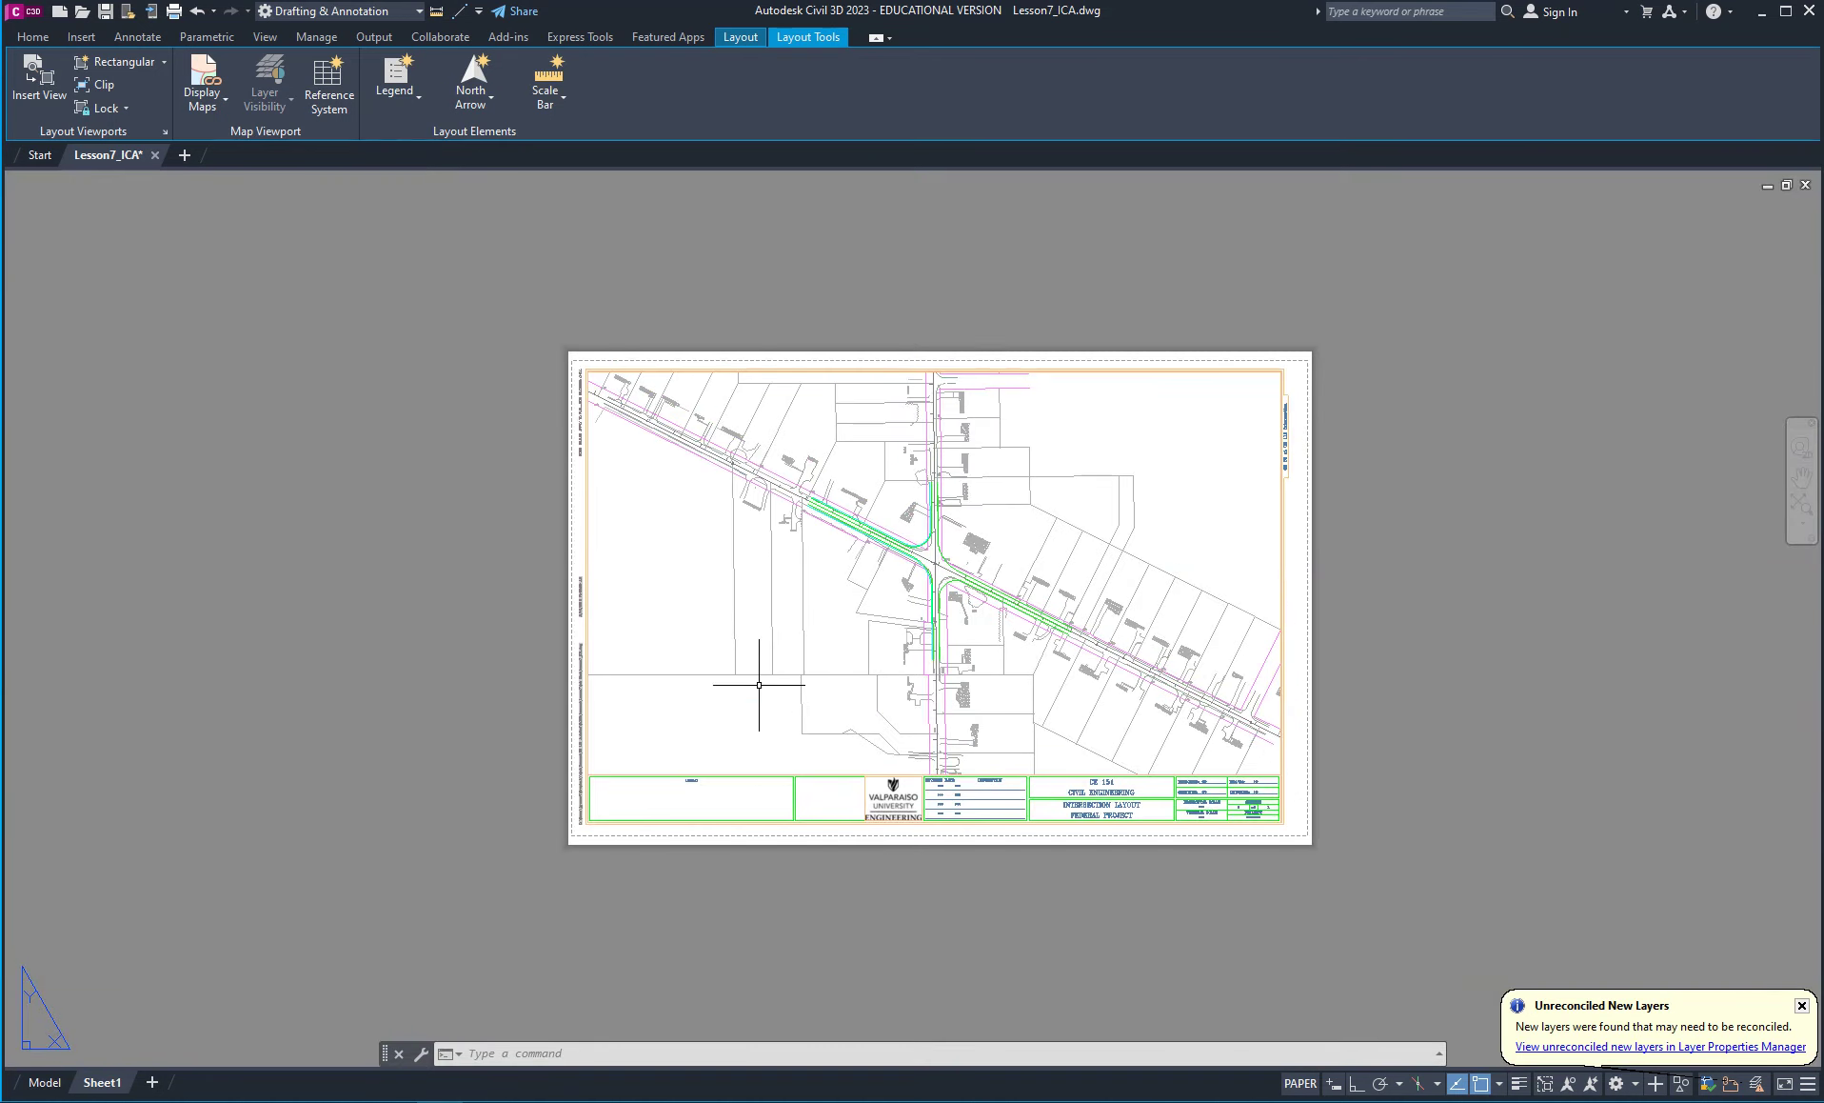
scroll(981, 685, up, 2)
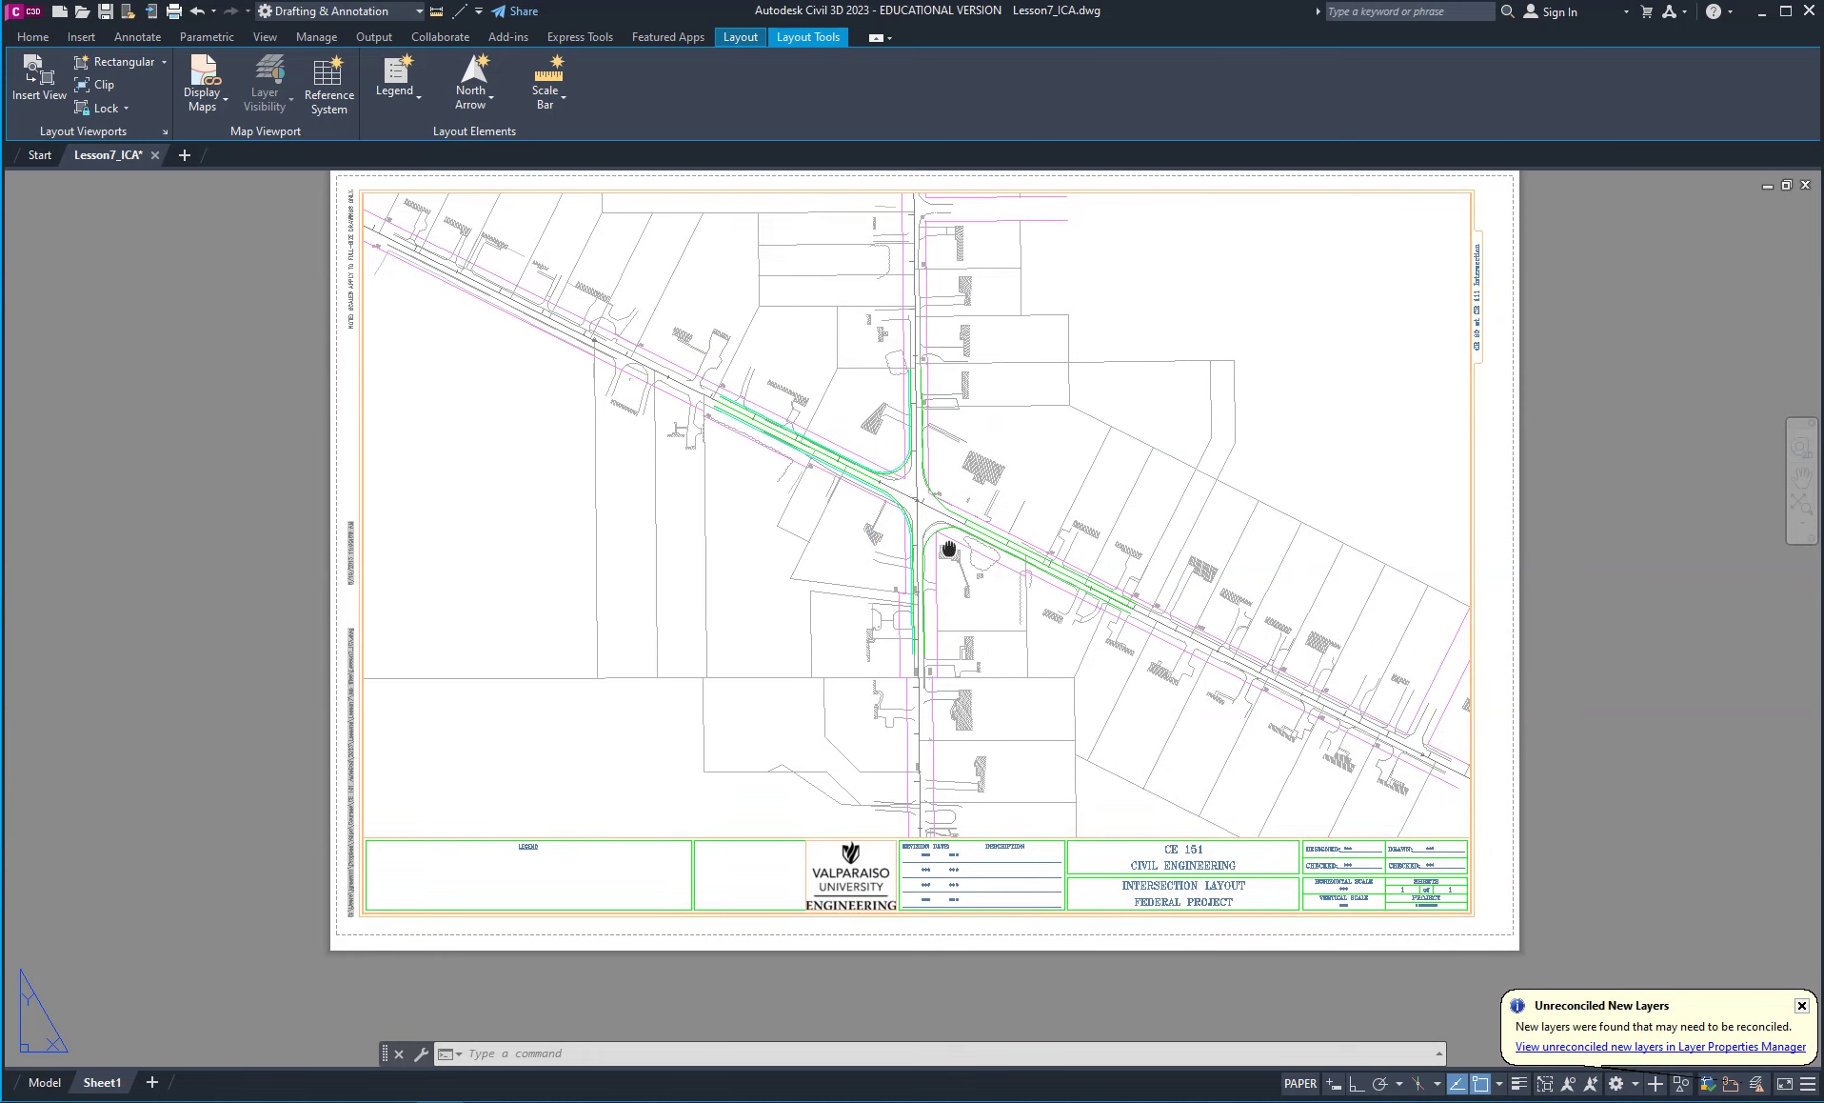
middle_drag(945, 549, 929, 603)
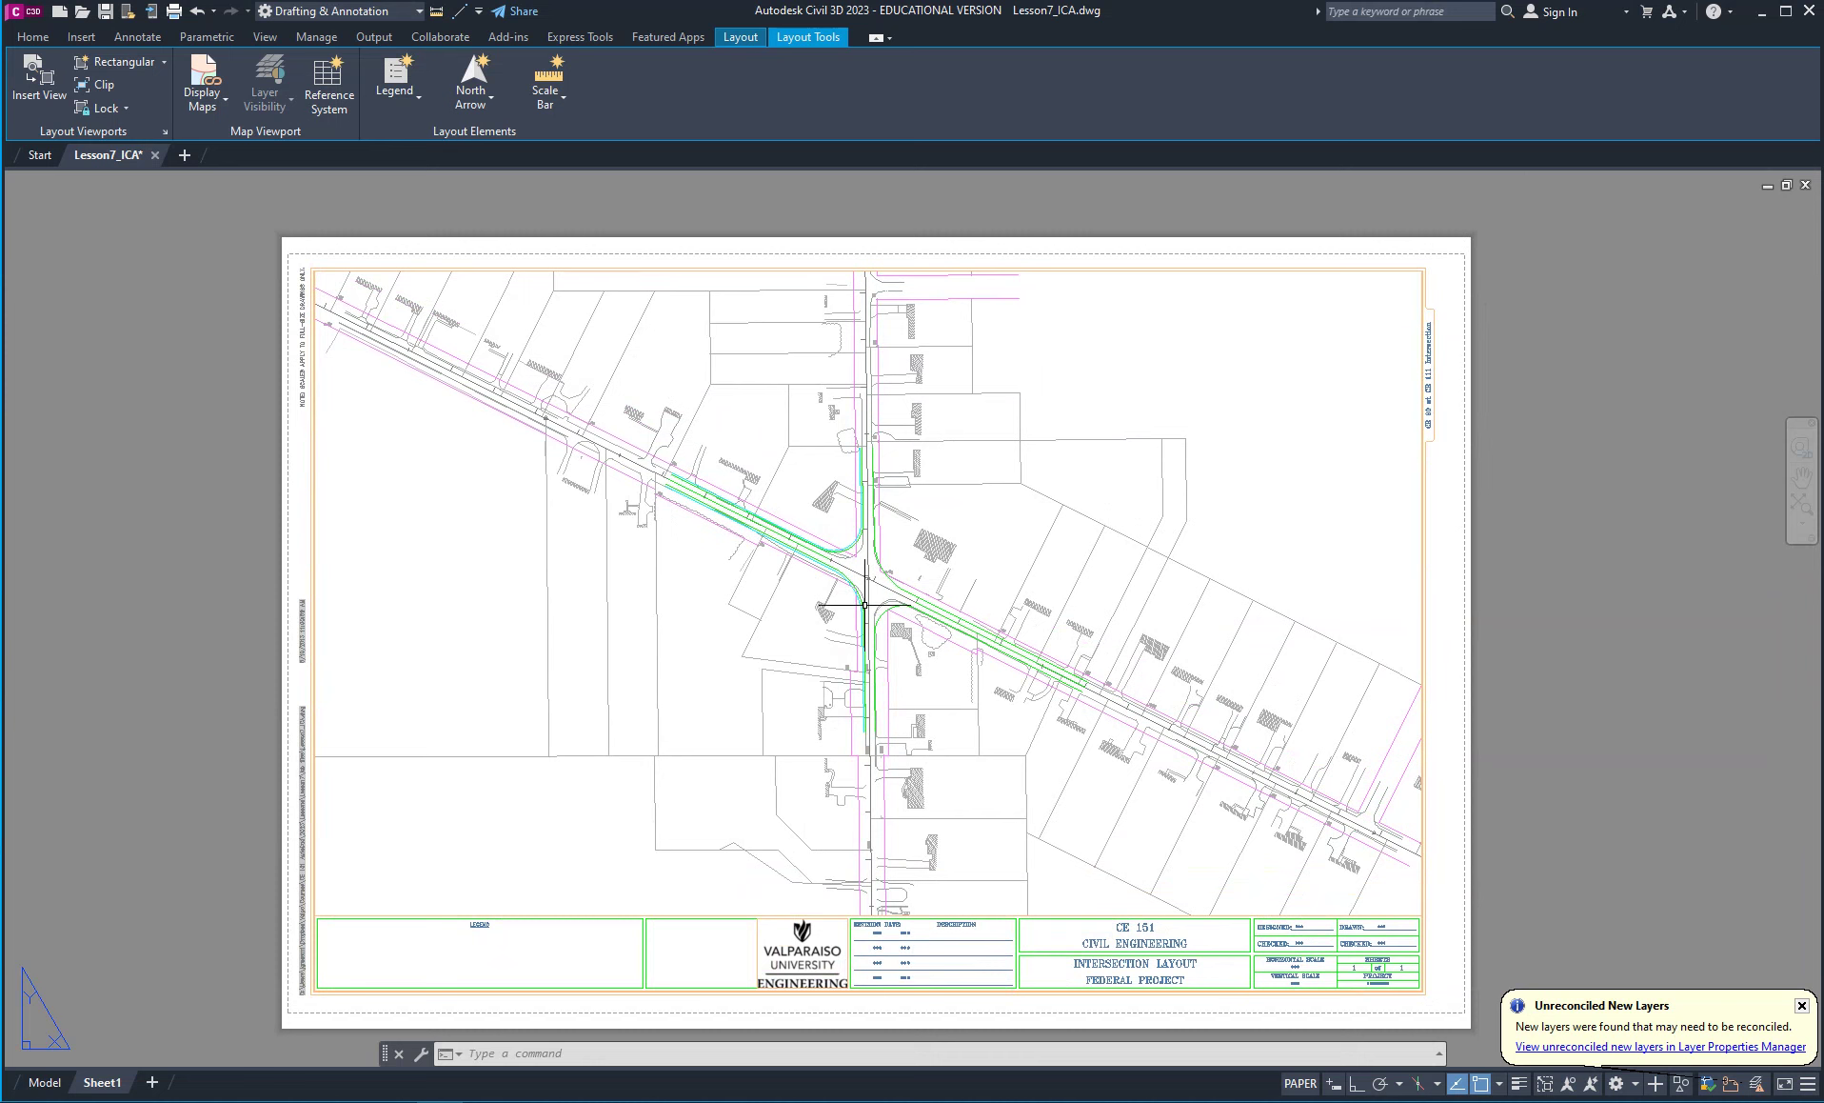
scroll(884, 596, up, 6)
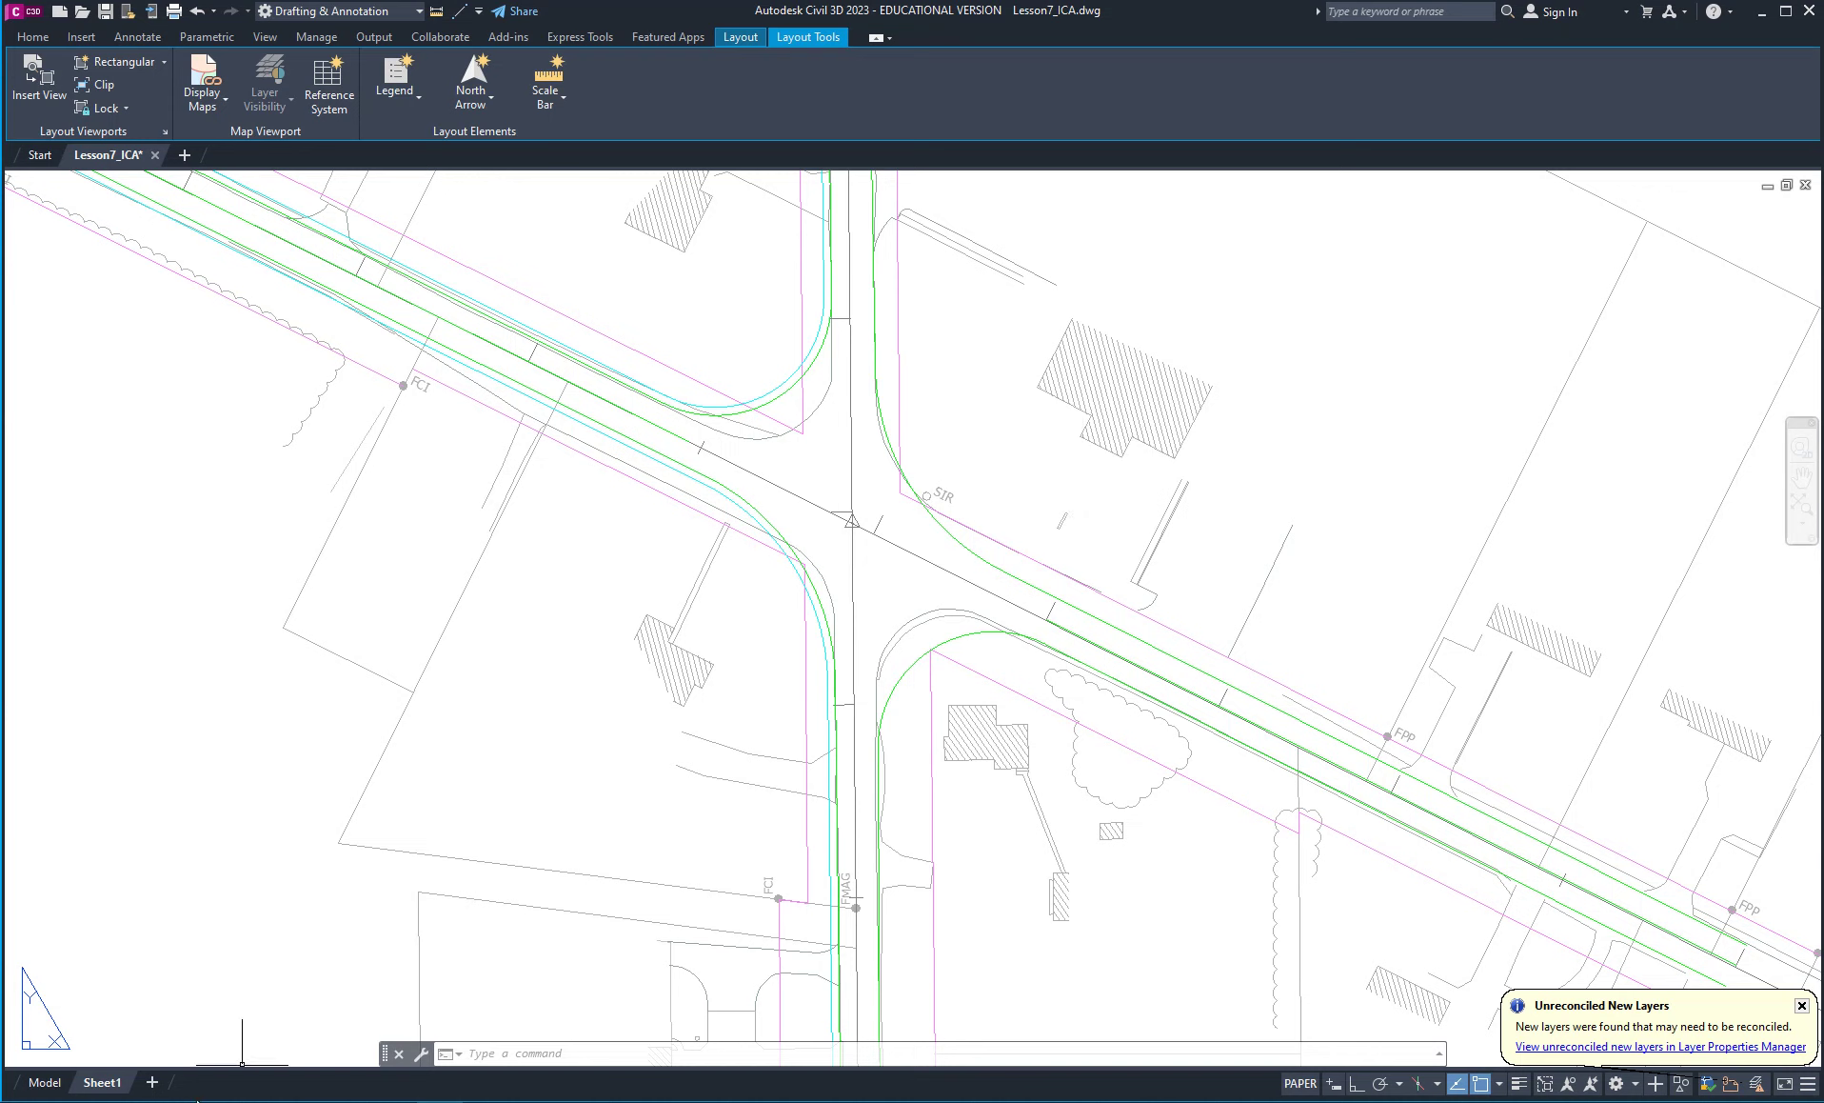
scroll(733, 743, down, 4)
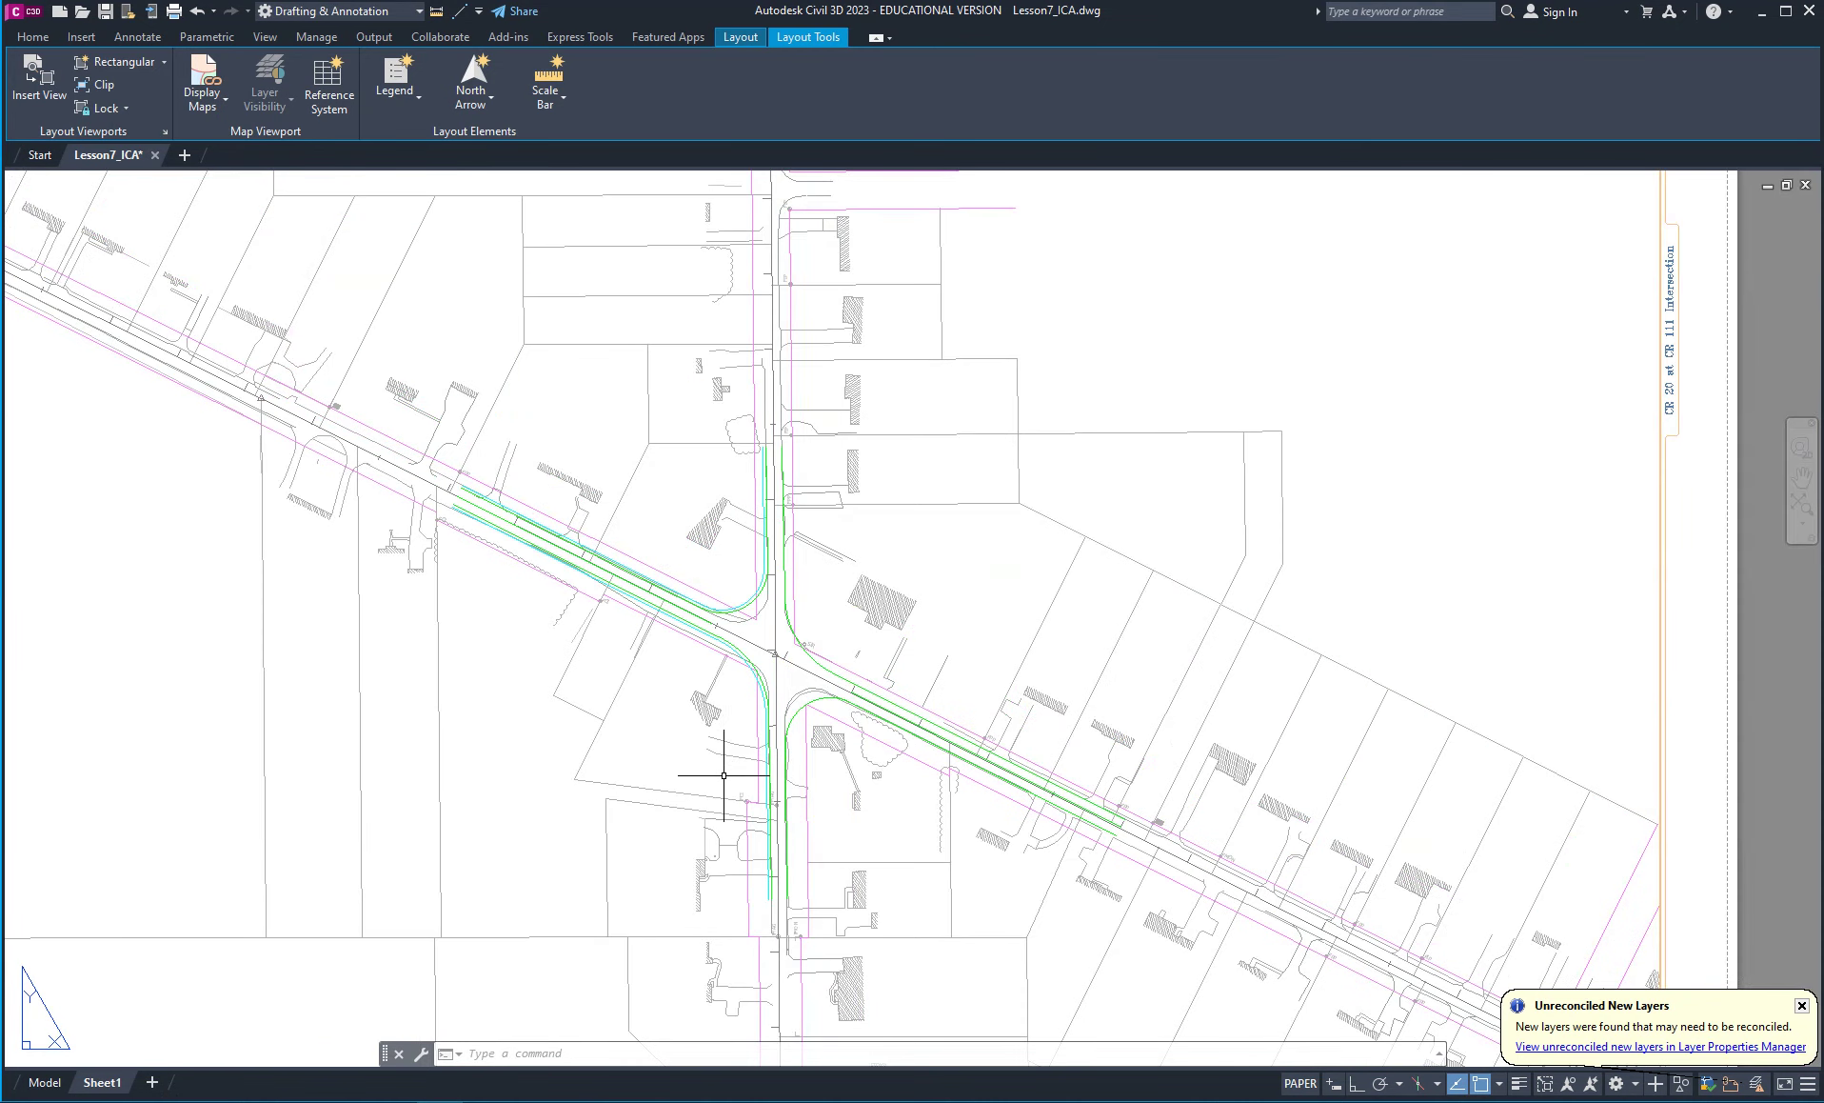
scroll(714, 780, down, 3)
middle_drag(733, 759, 796, 657)
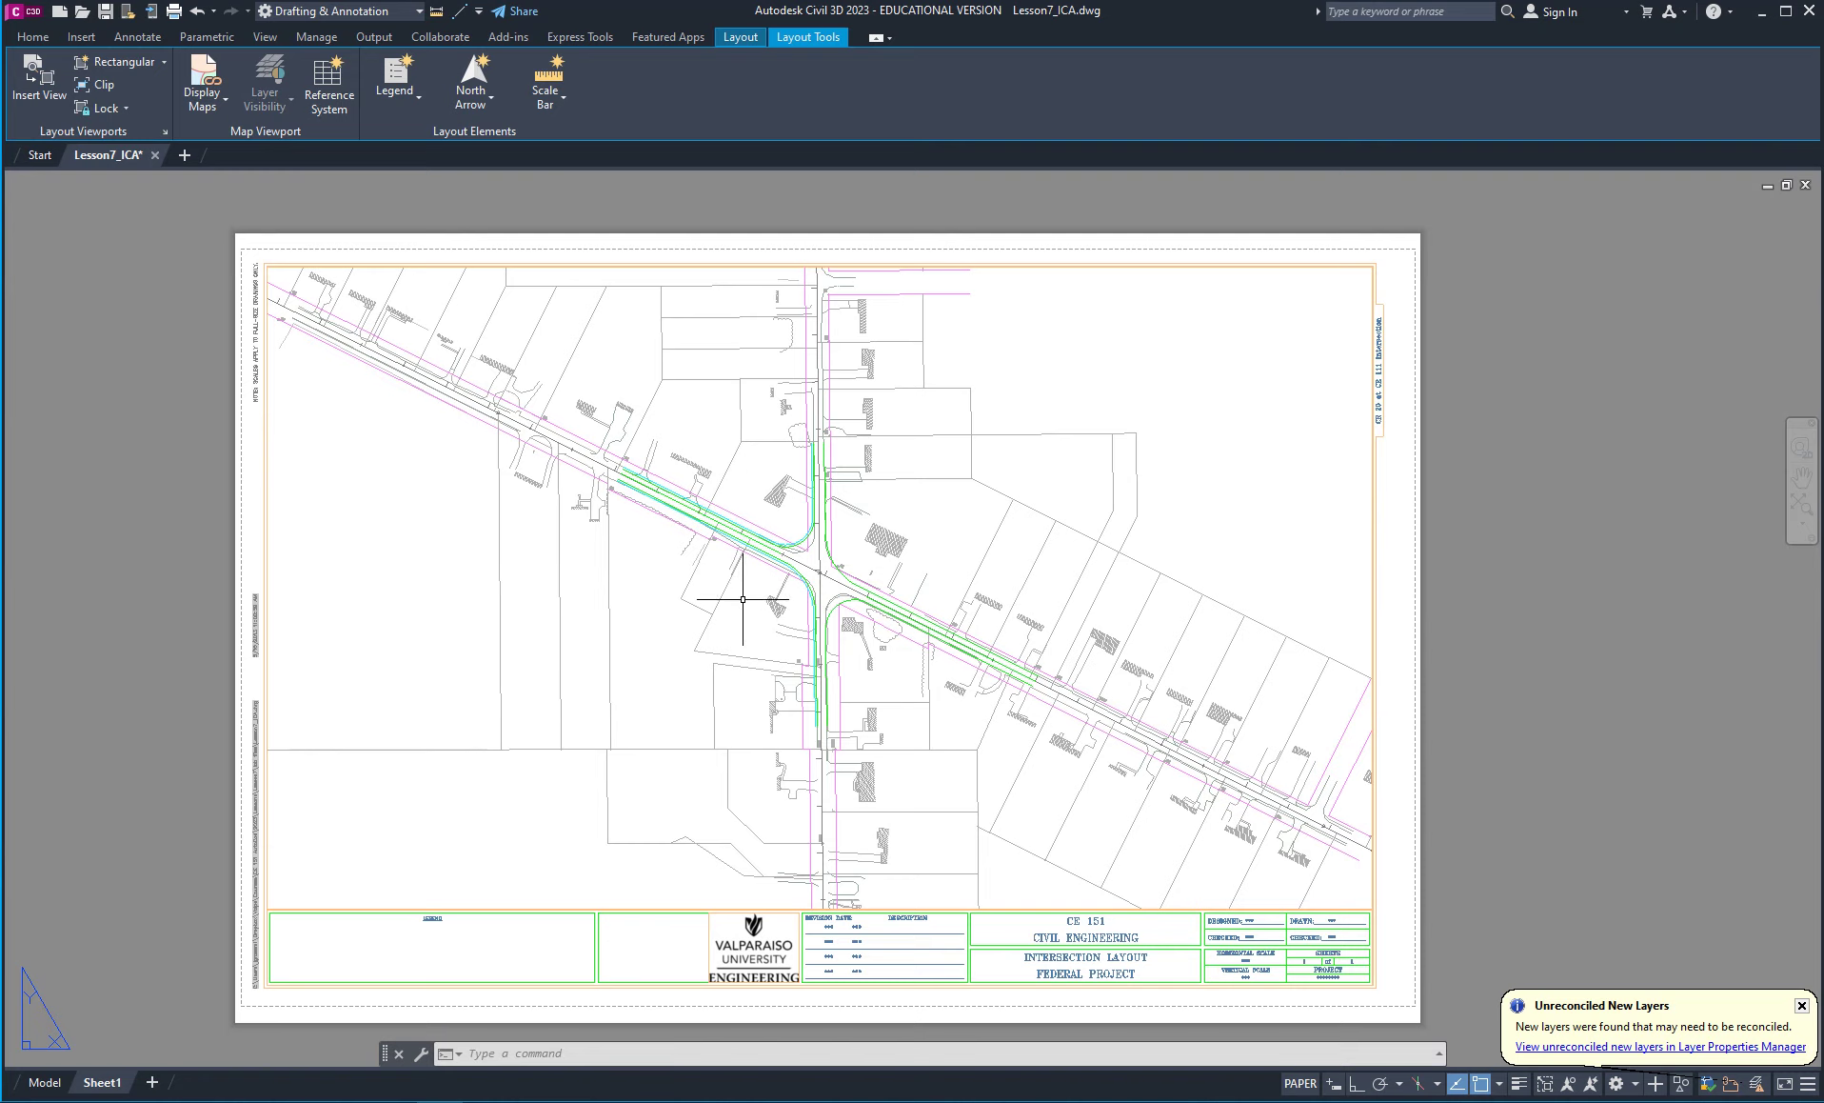
click(44, 1082)
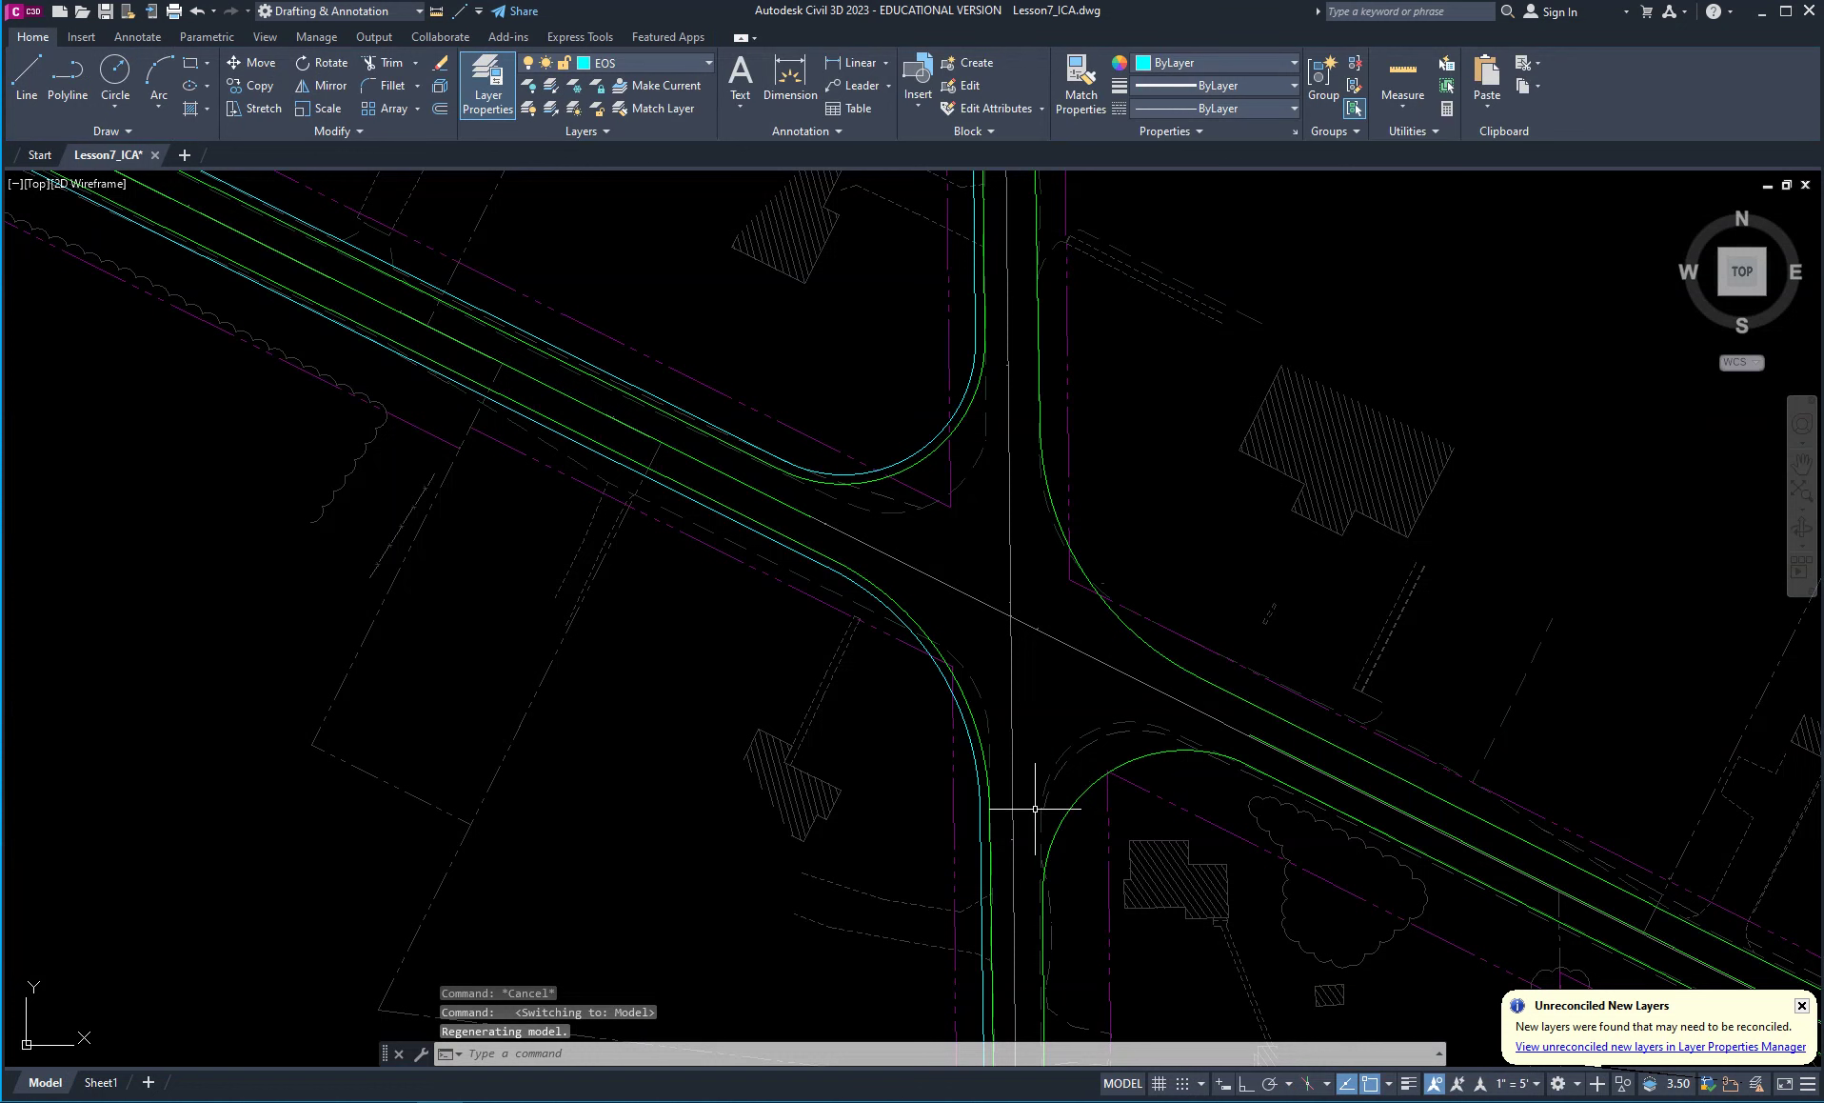
scroll(905, 796, down, 4)
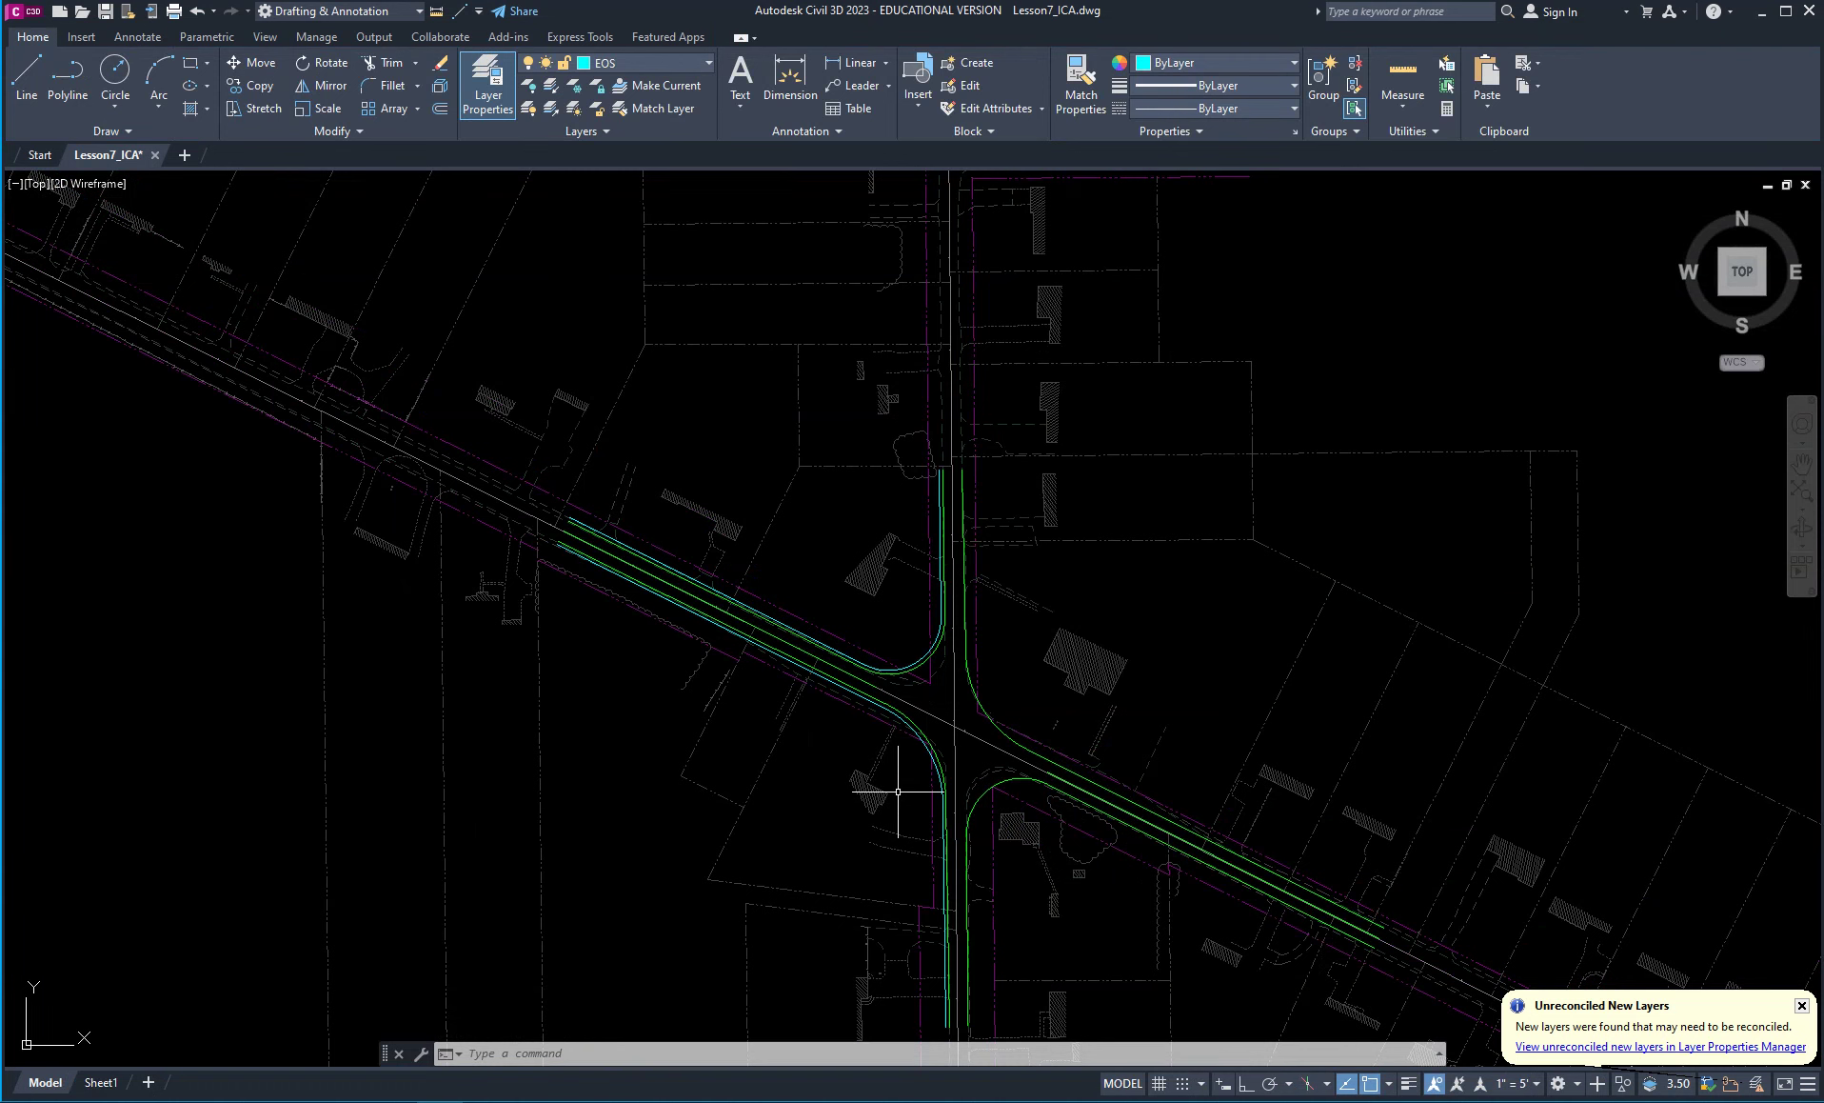
mouse_move(985, 814)
middle_down()
mouse_move(905, 762)
mouse_move(795, 738)
middle_up()
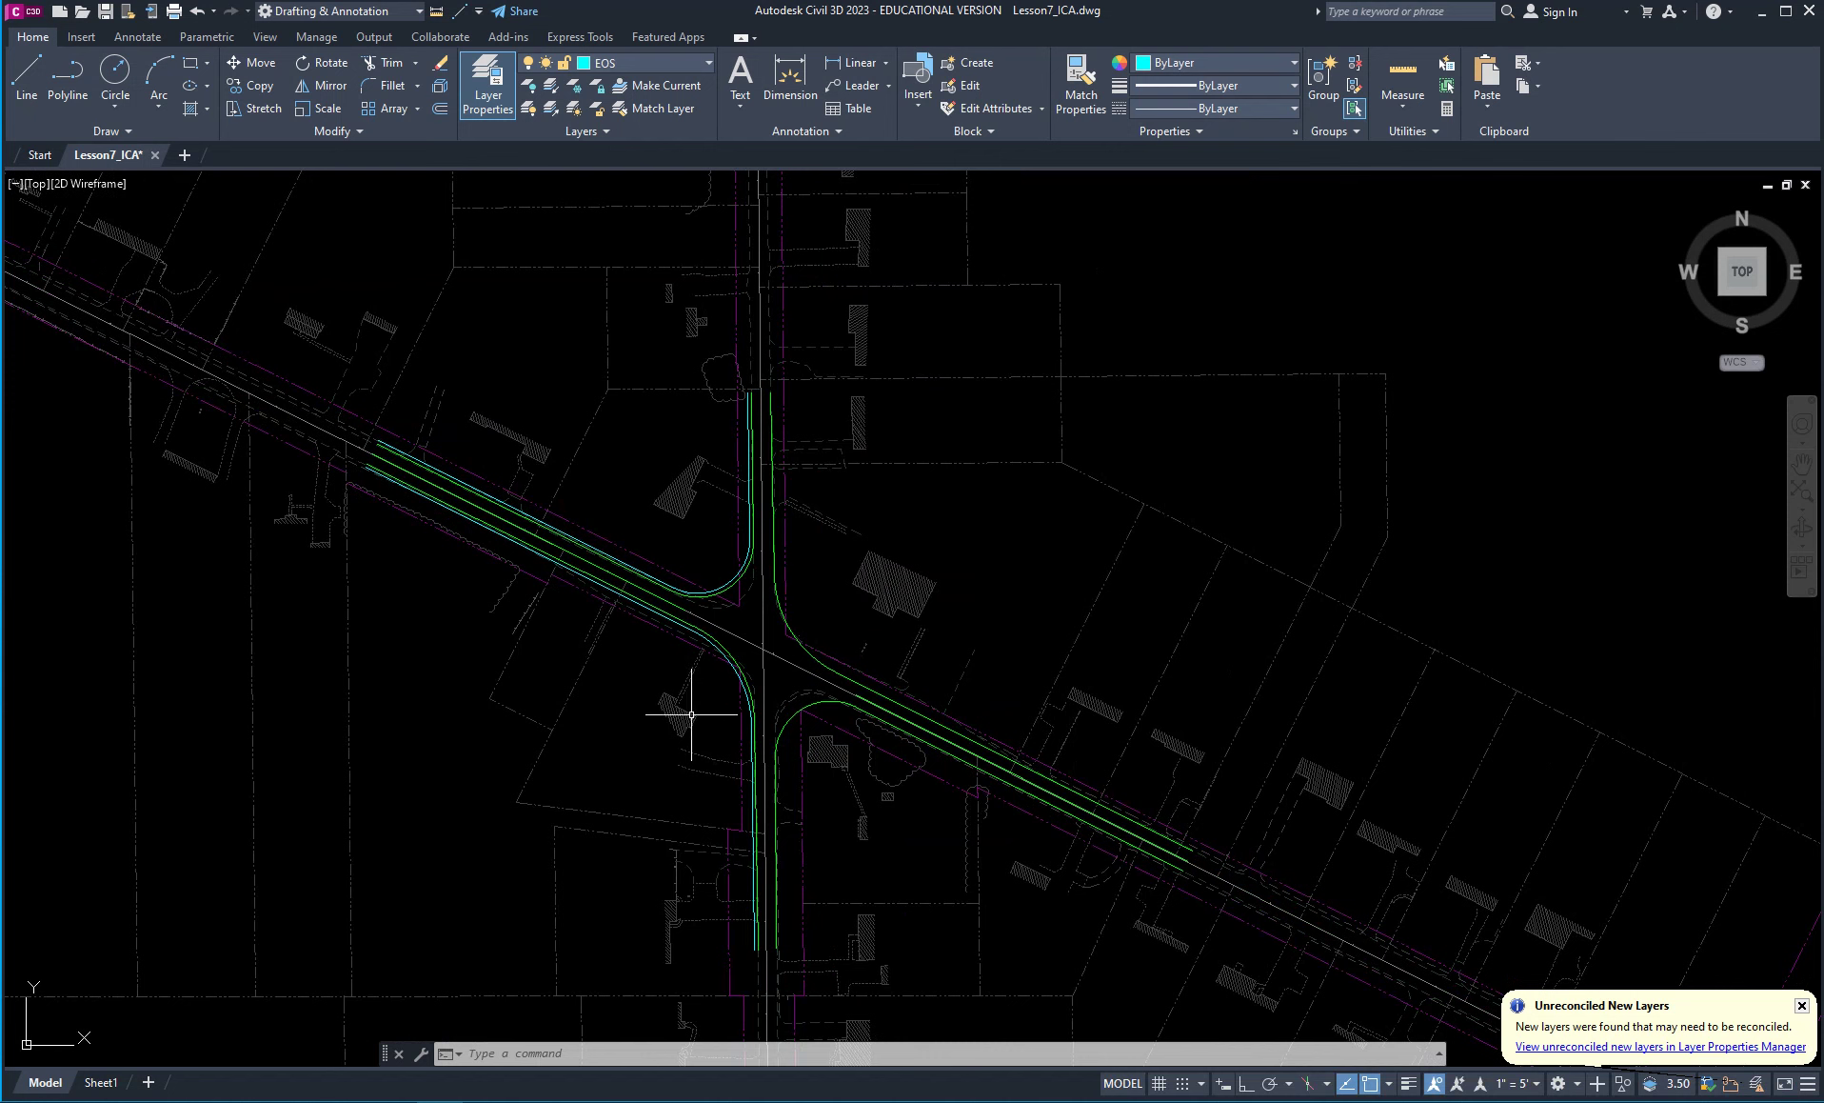
On the Sheet1 layout, run VPCLIP on the main drawing viewport with the Polygonal boundary option.
click(99, 1082)
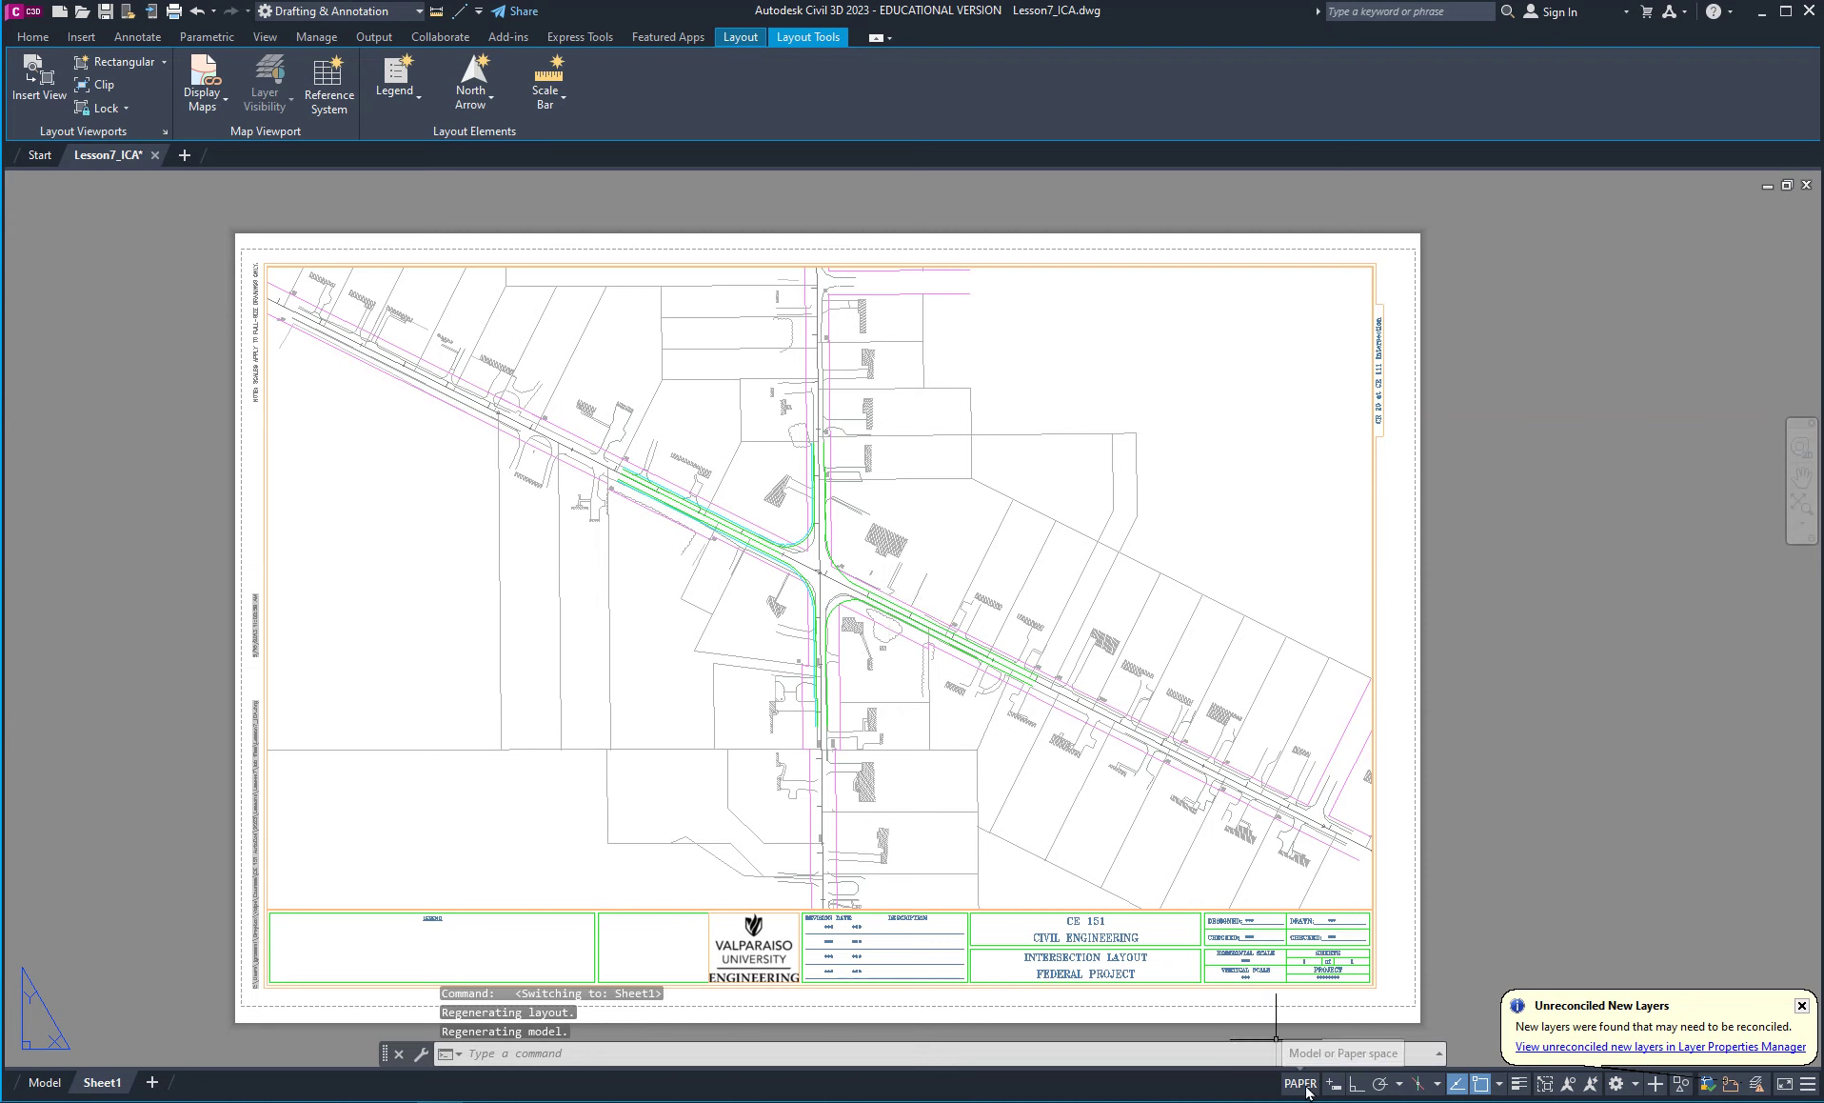
click(1800, 1007)
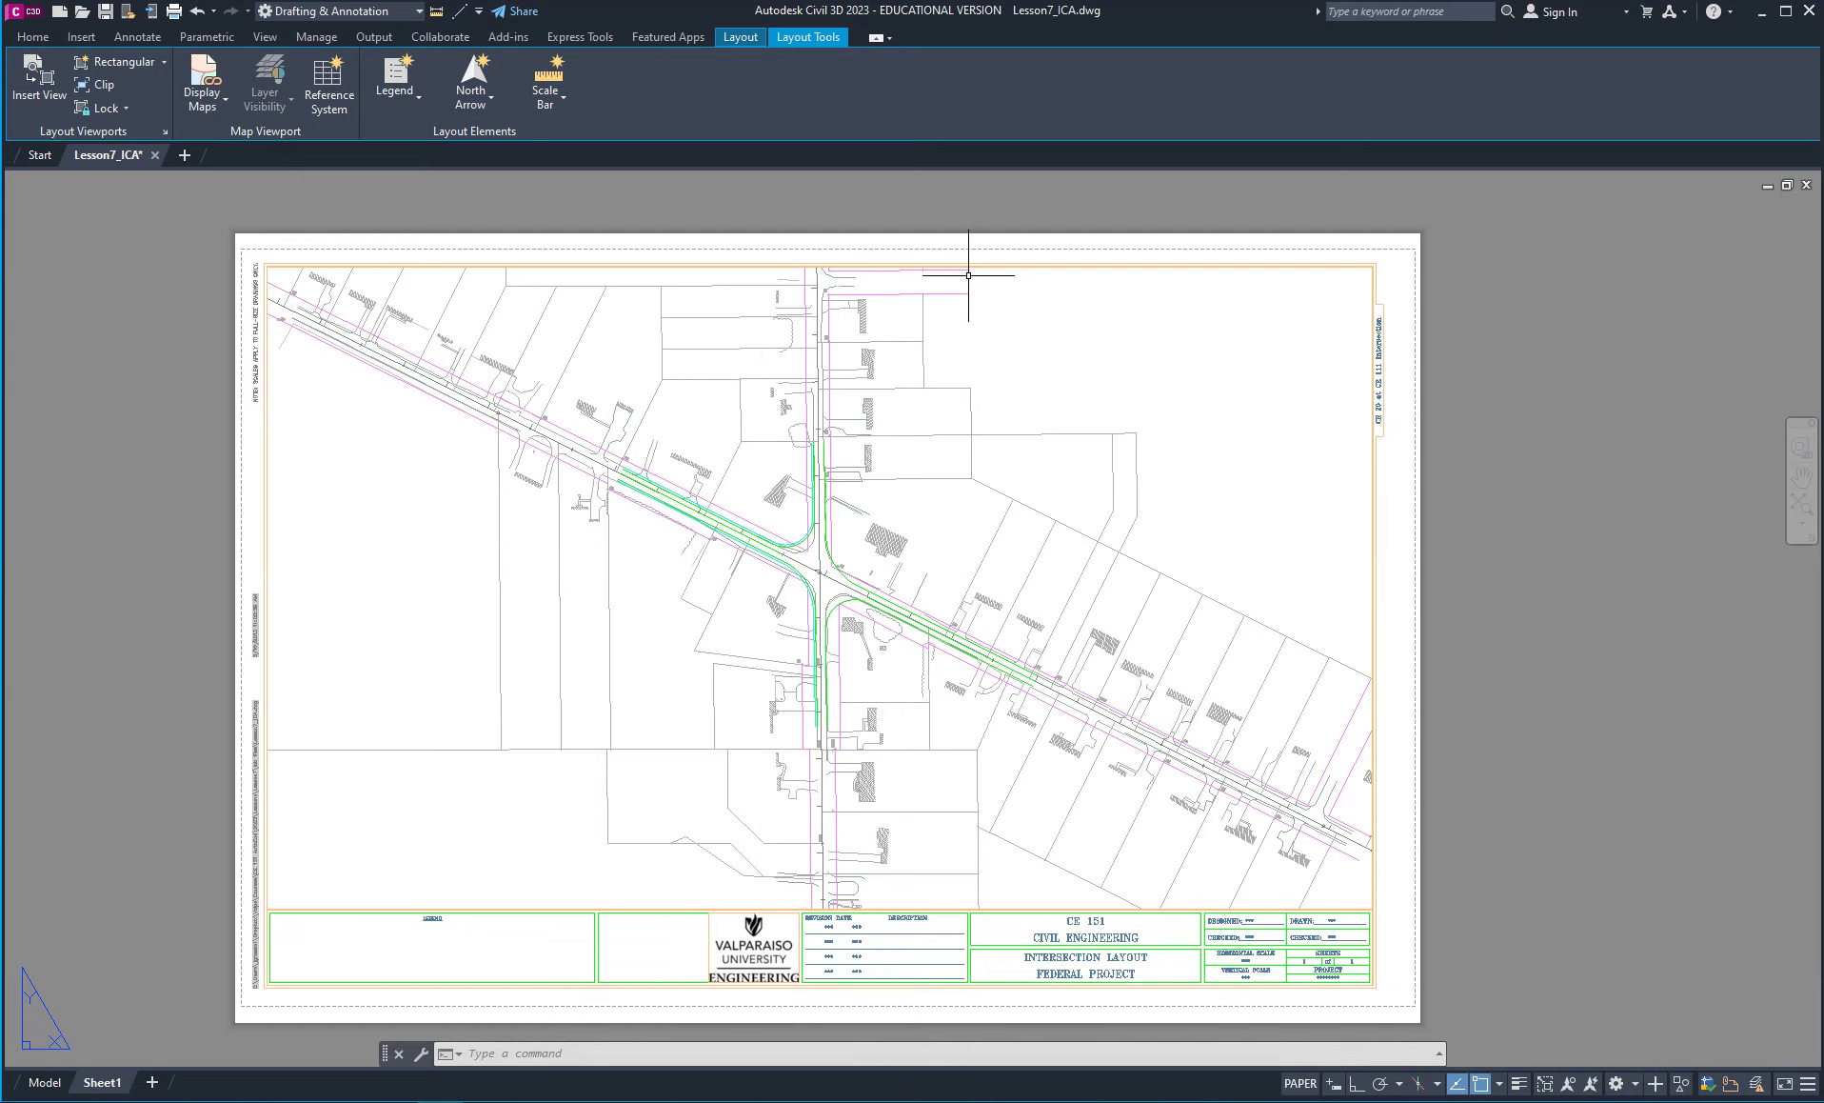
scroll(1056, 310, up, 4)
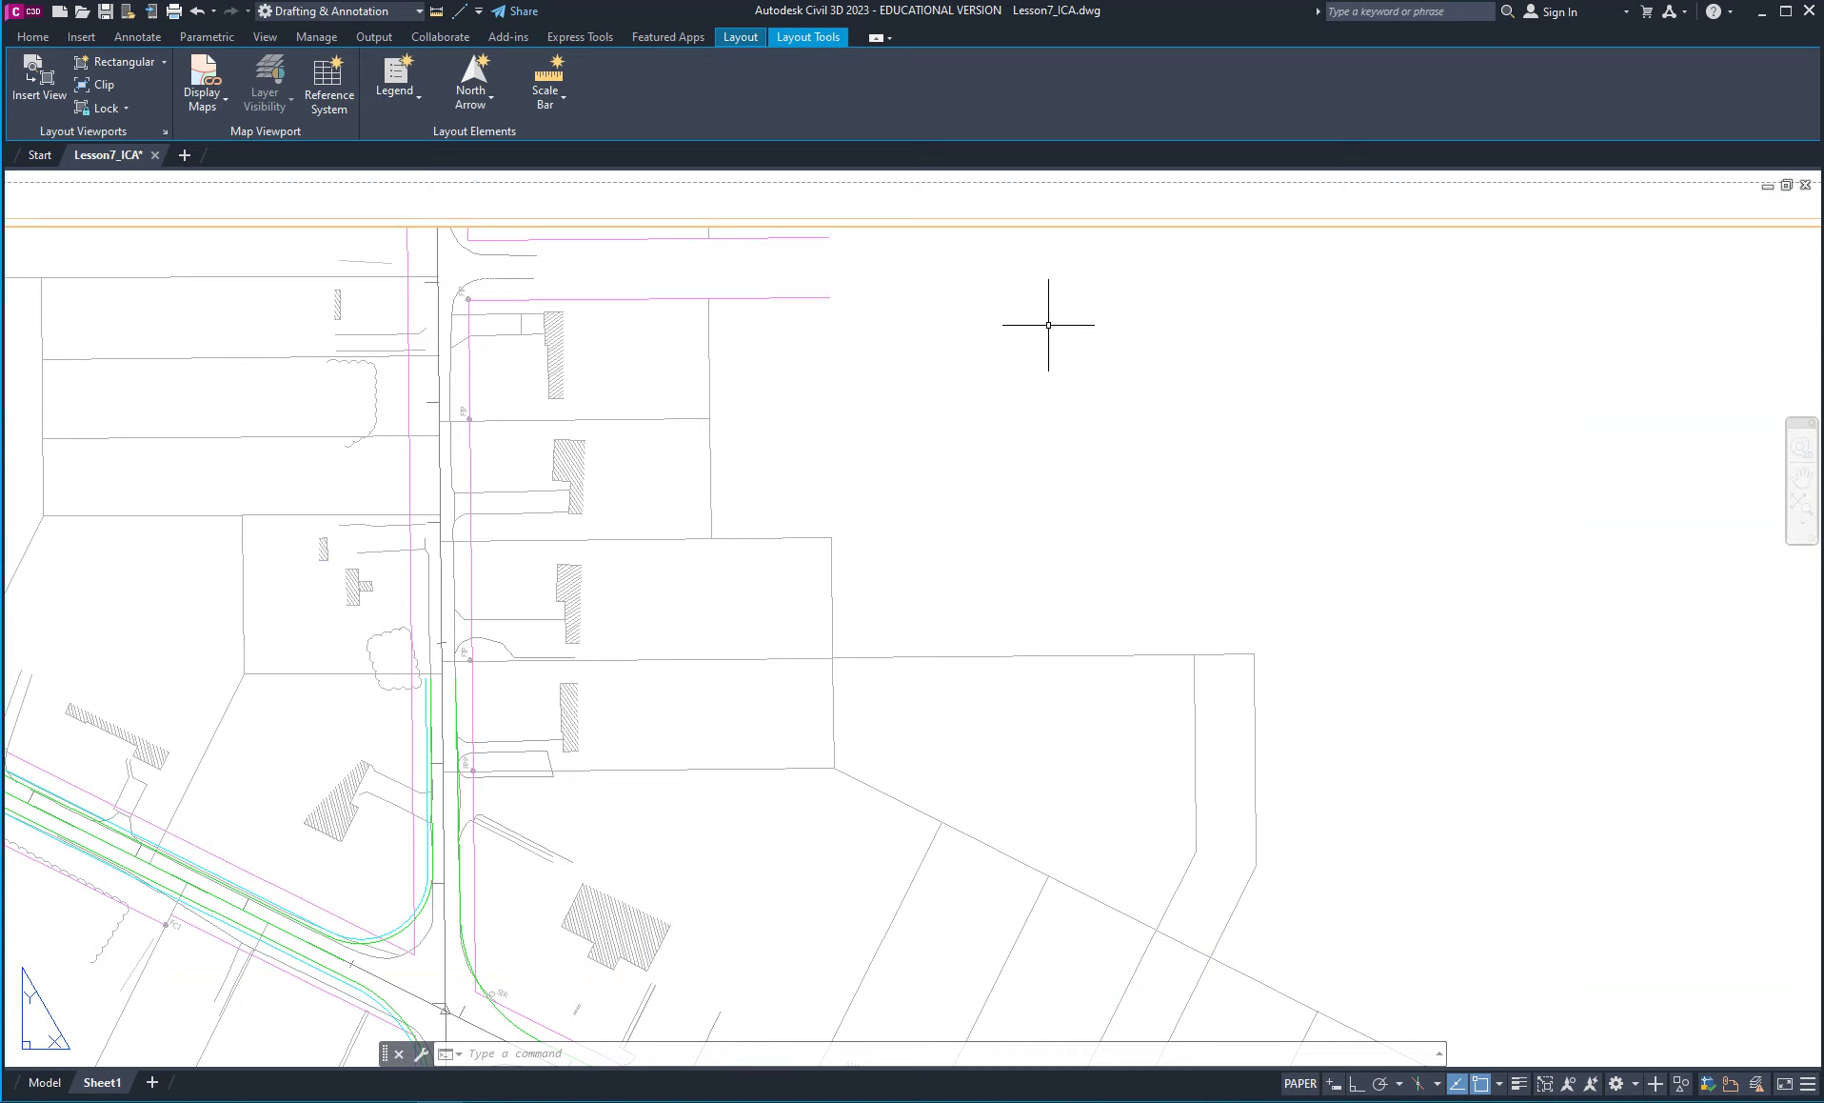
text(VPC)
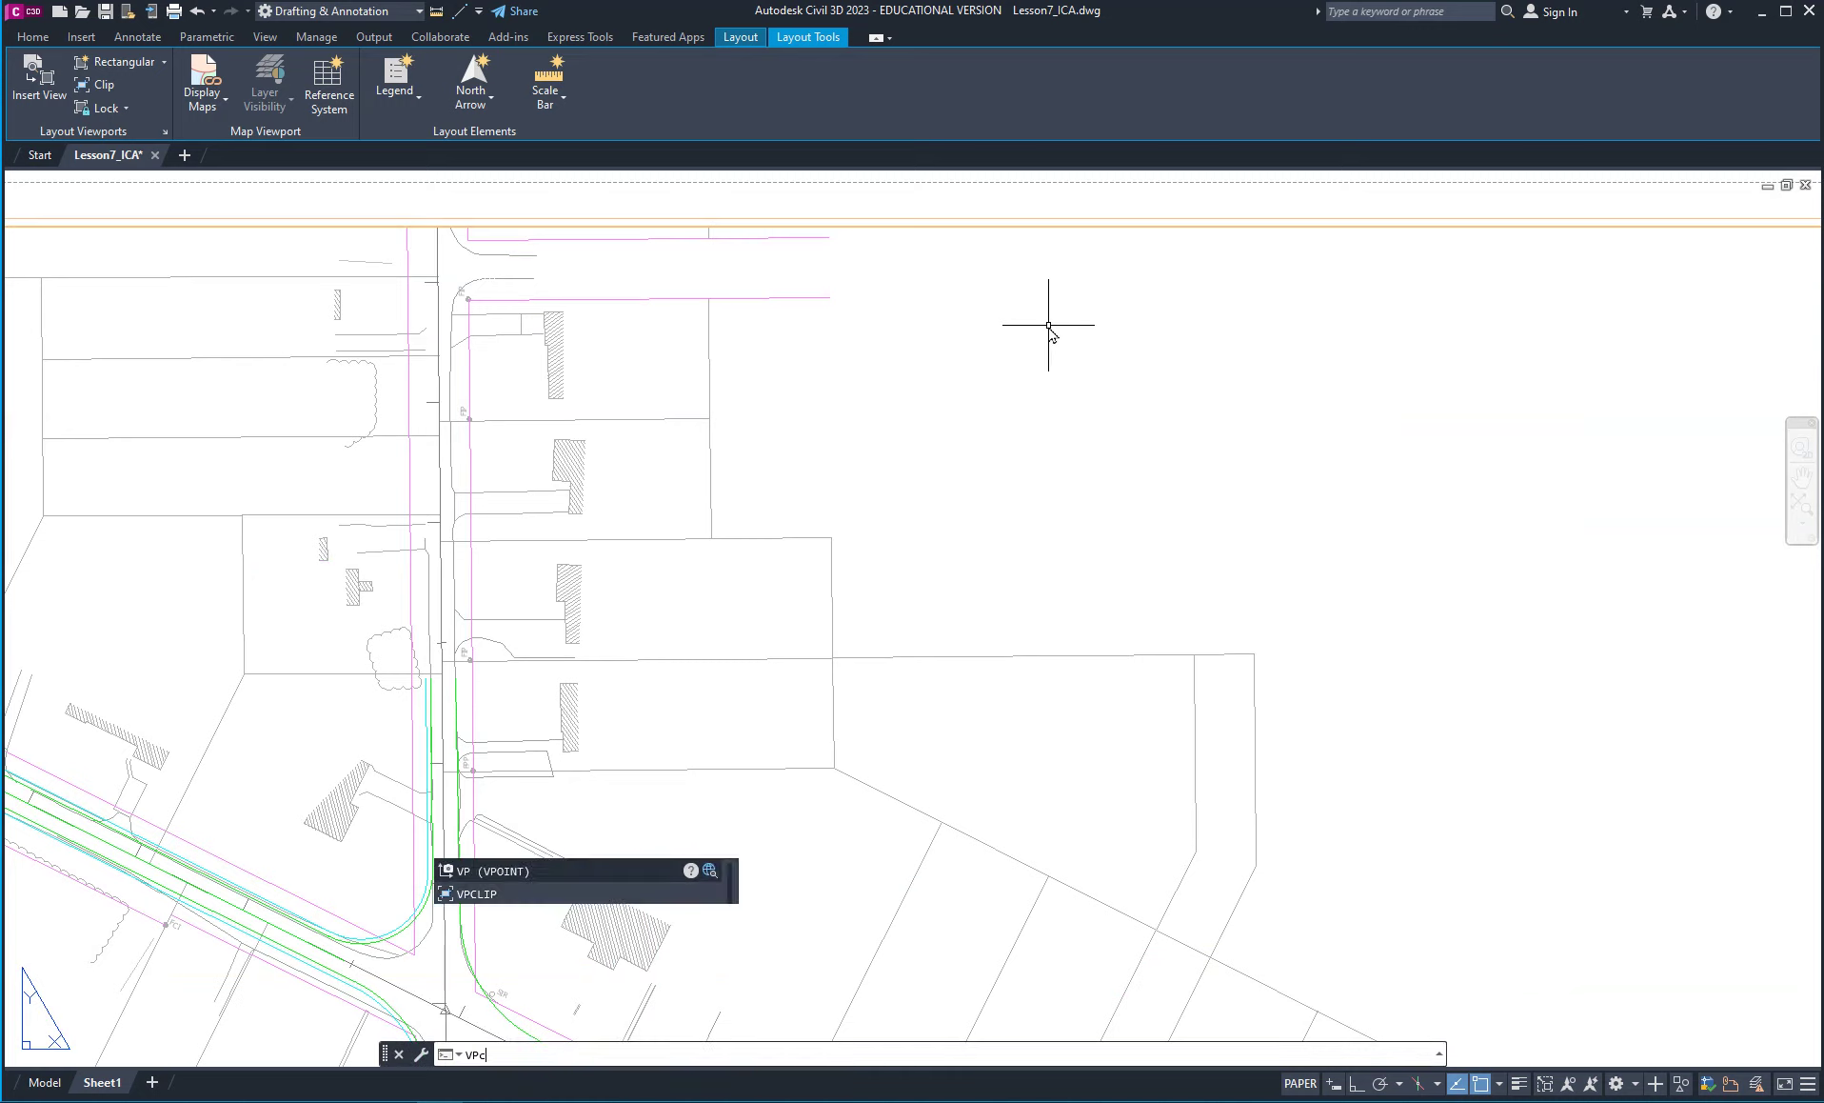
text(LIP)
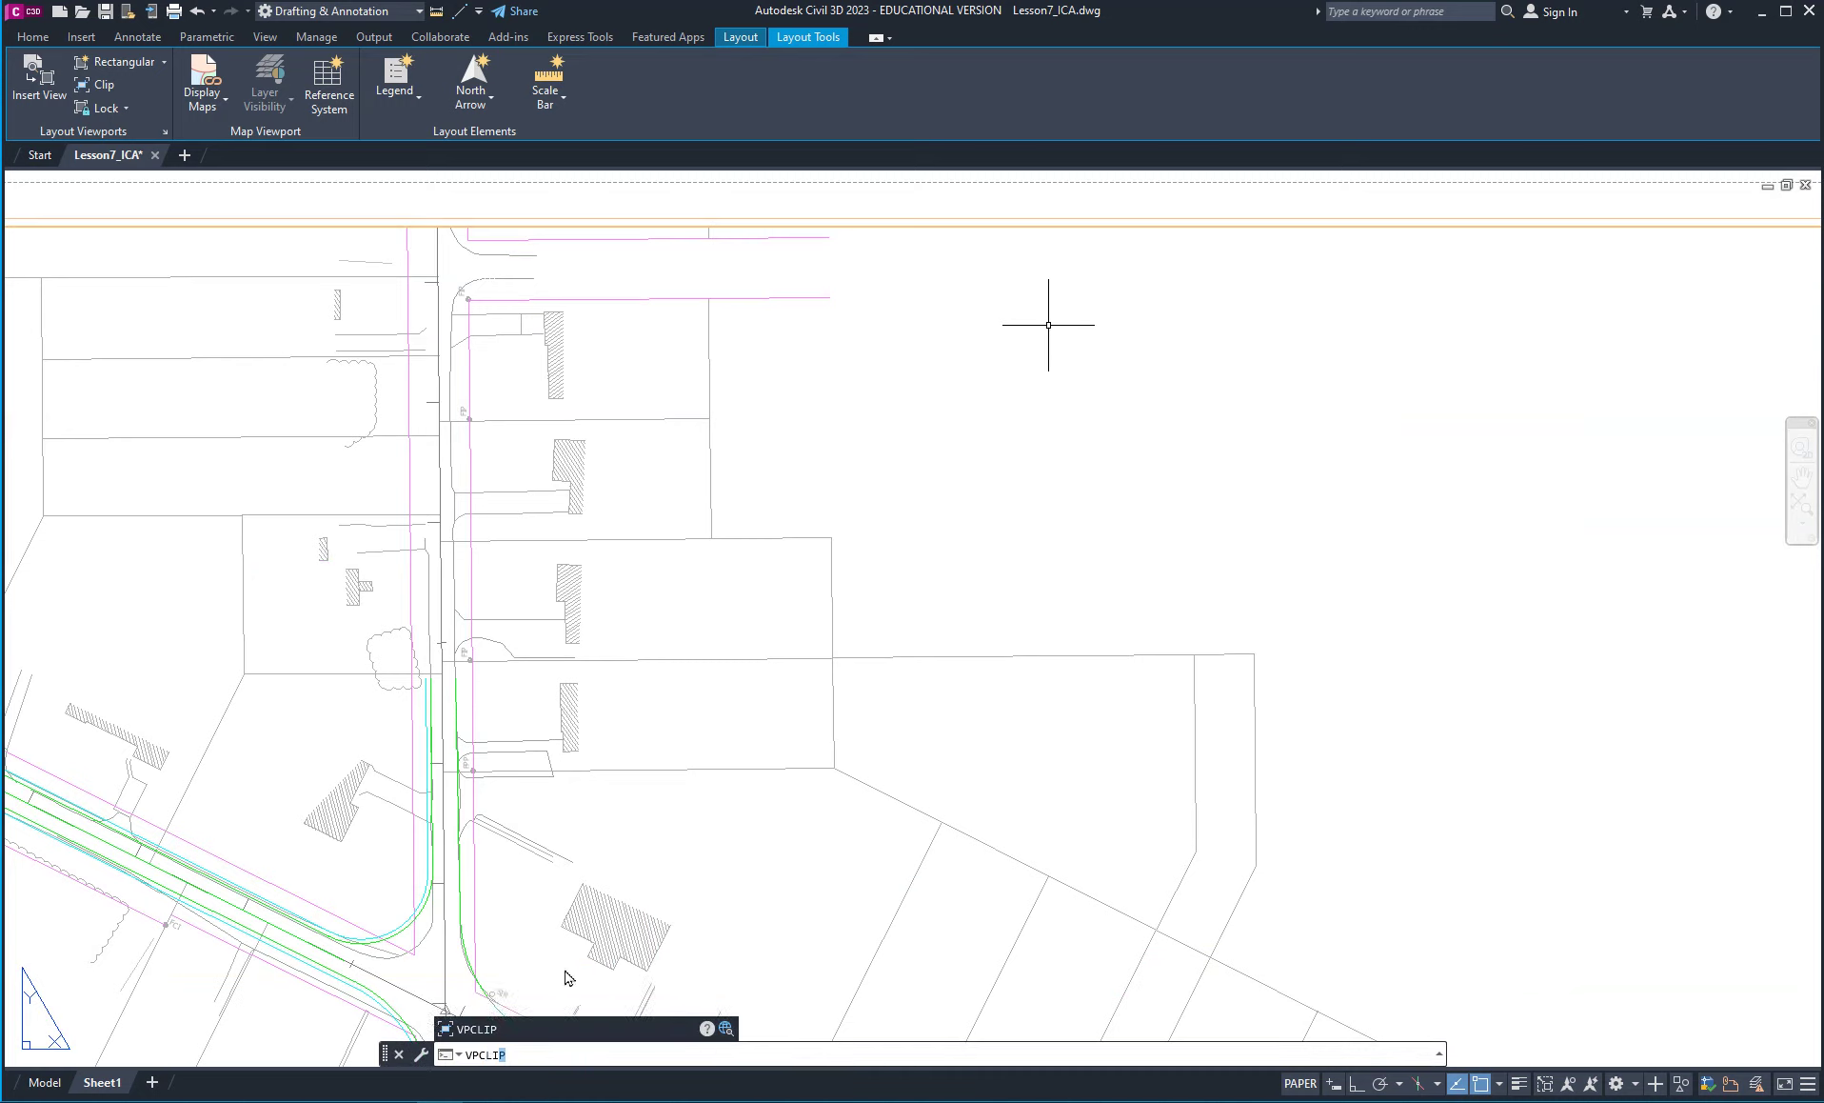
click(520, 1028)
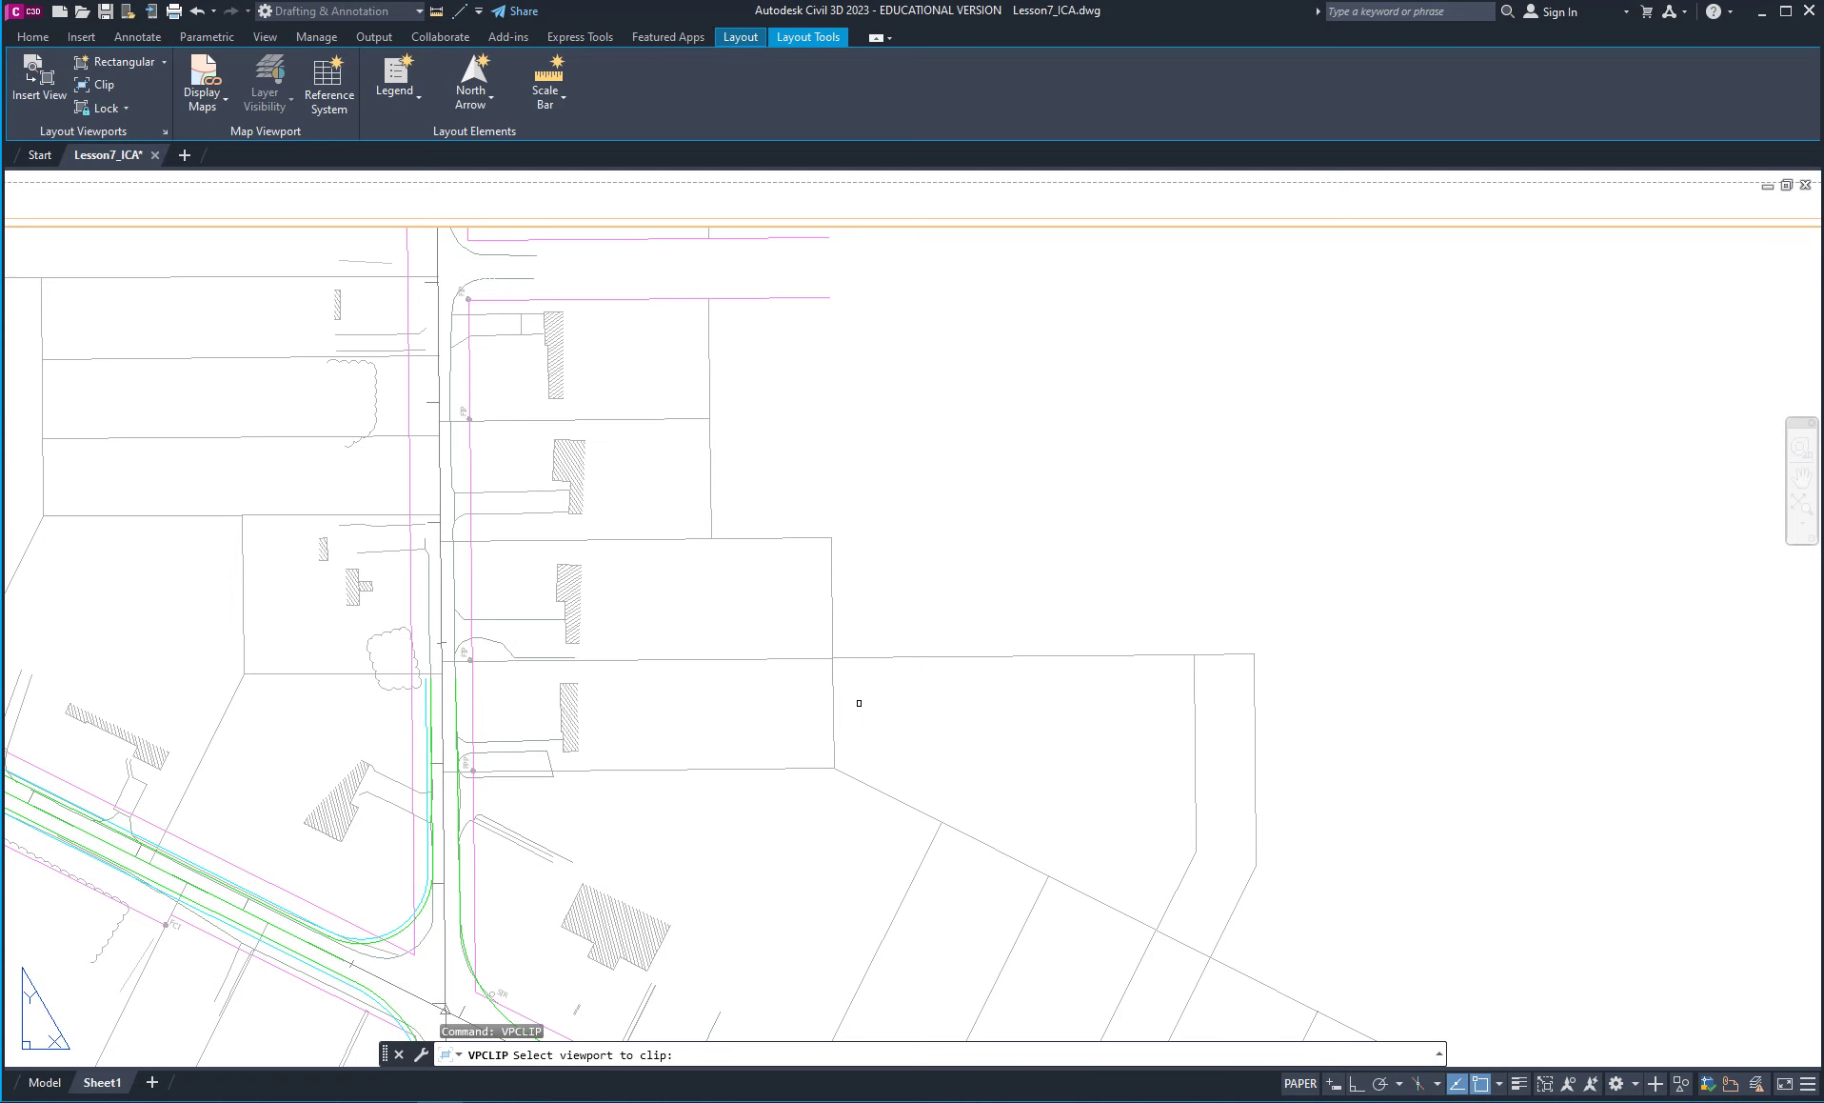
scroll(923, 575, down, 4)
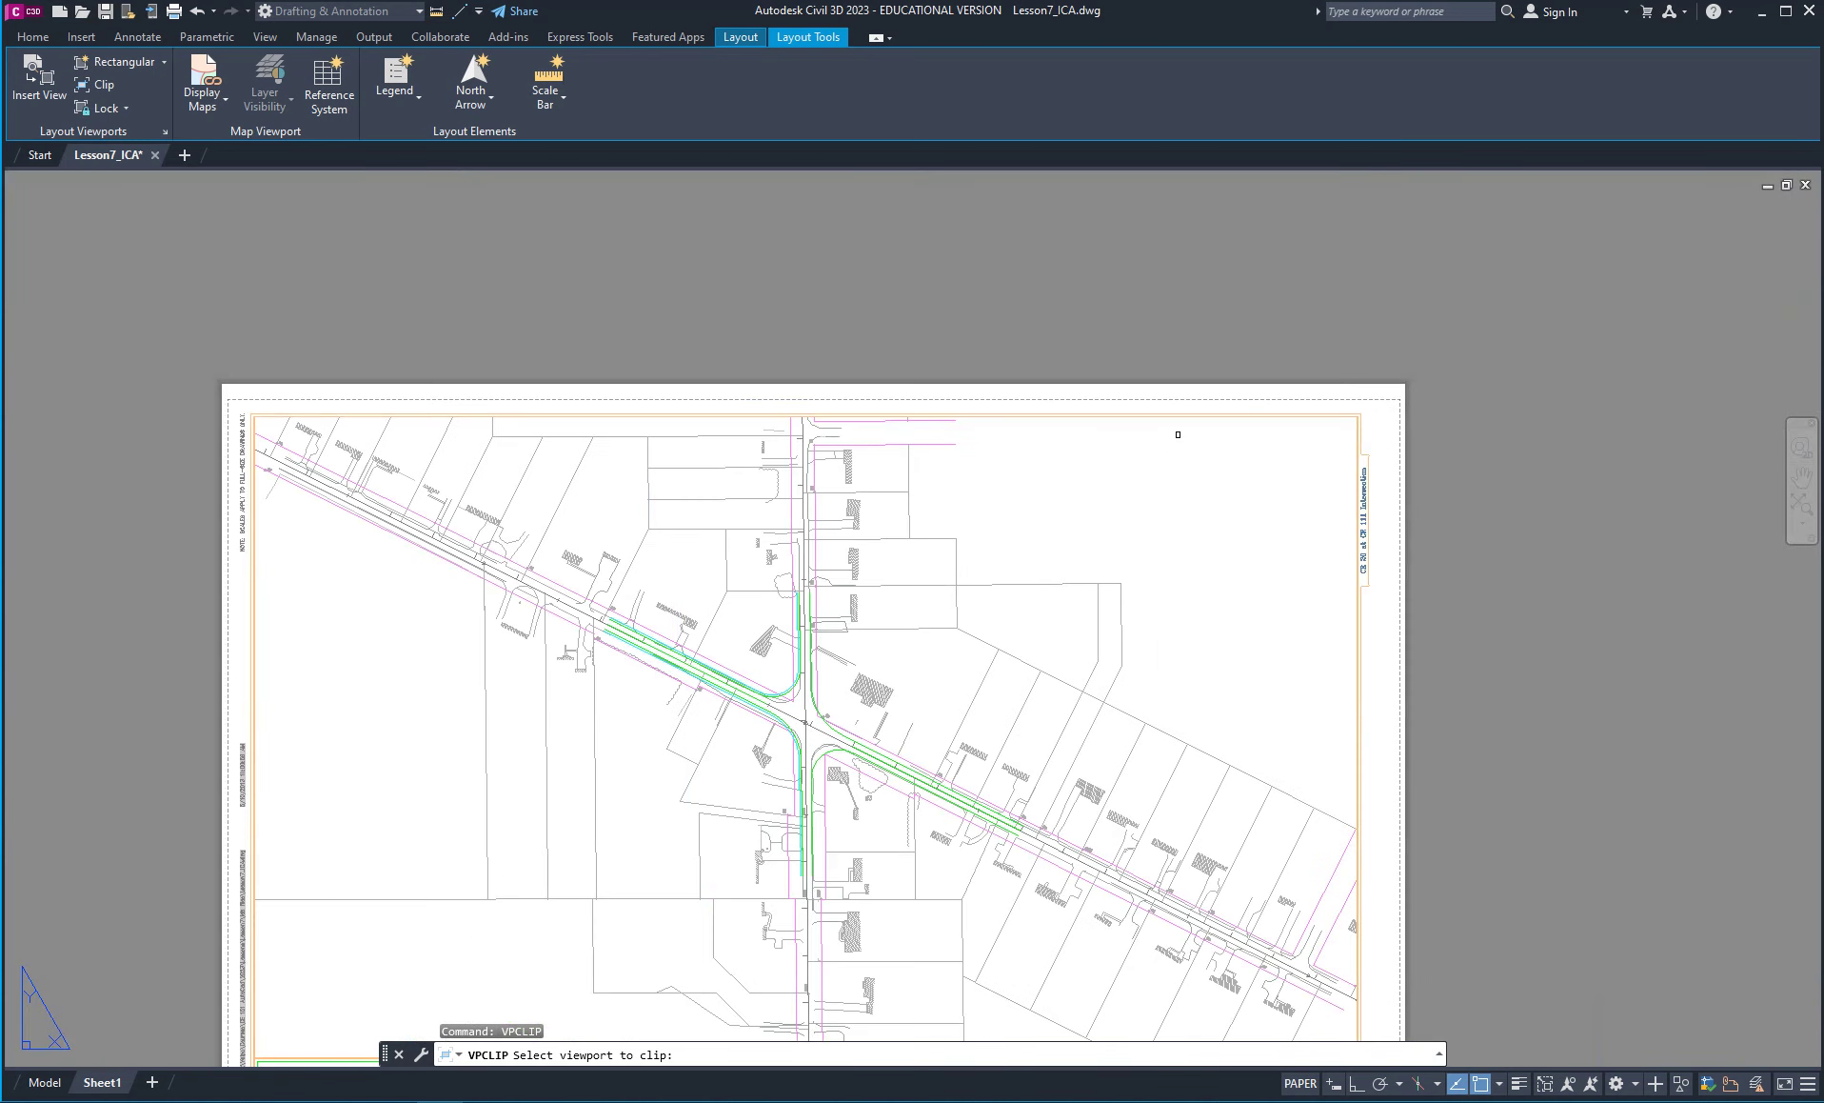
scroll(1266, 419, up, 5)
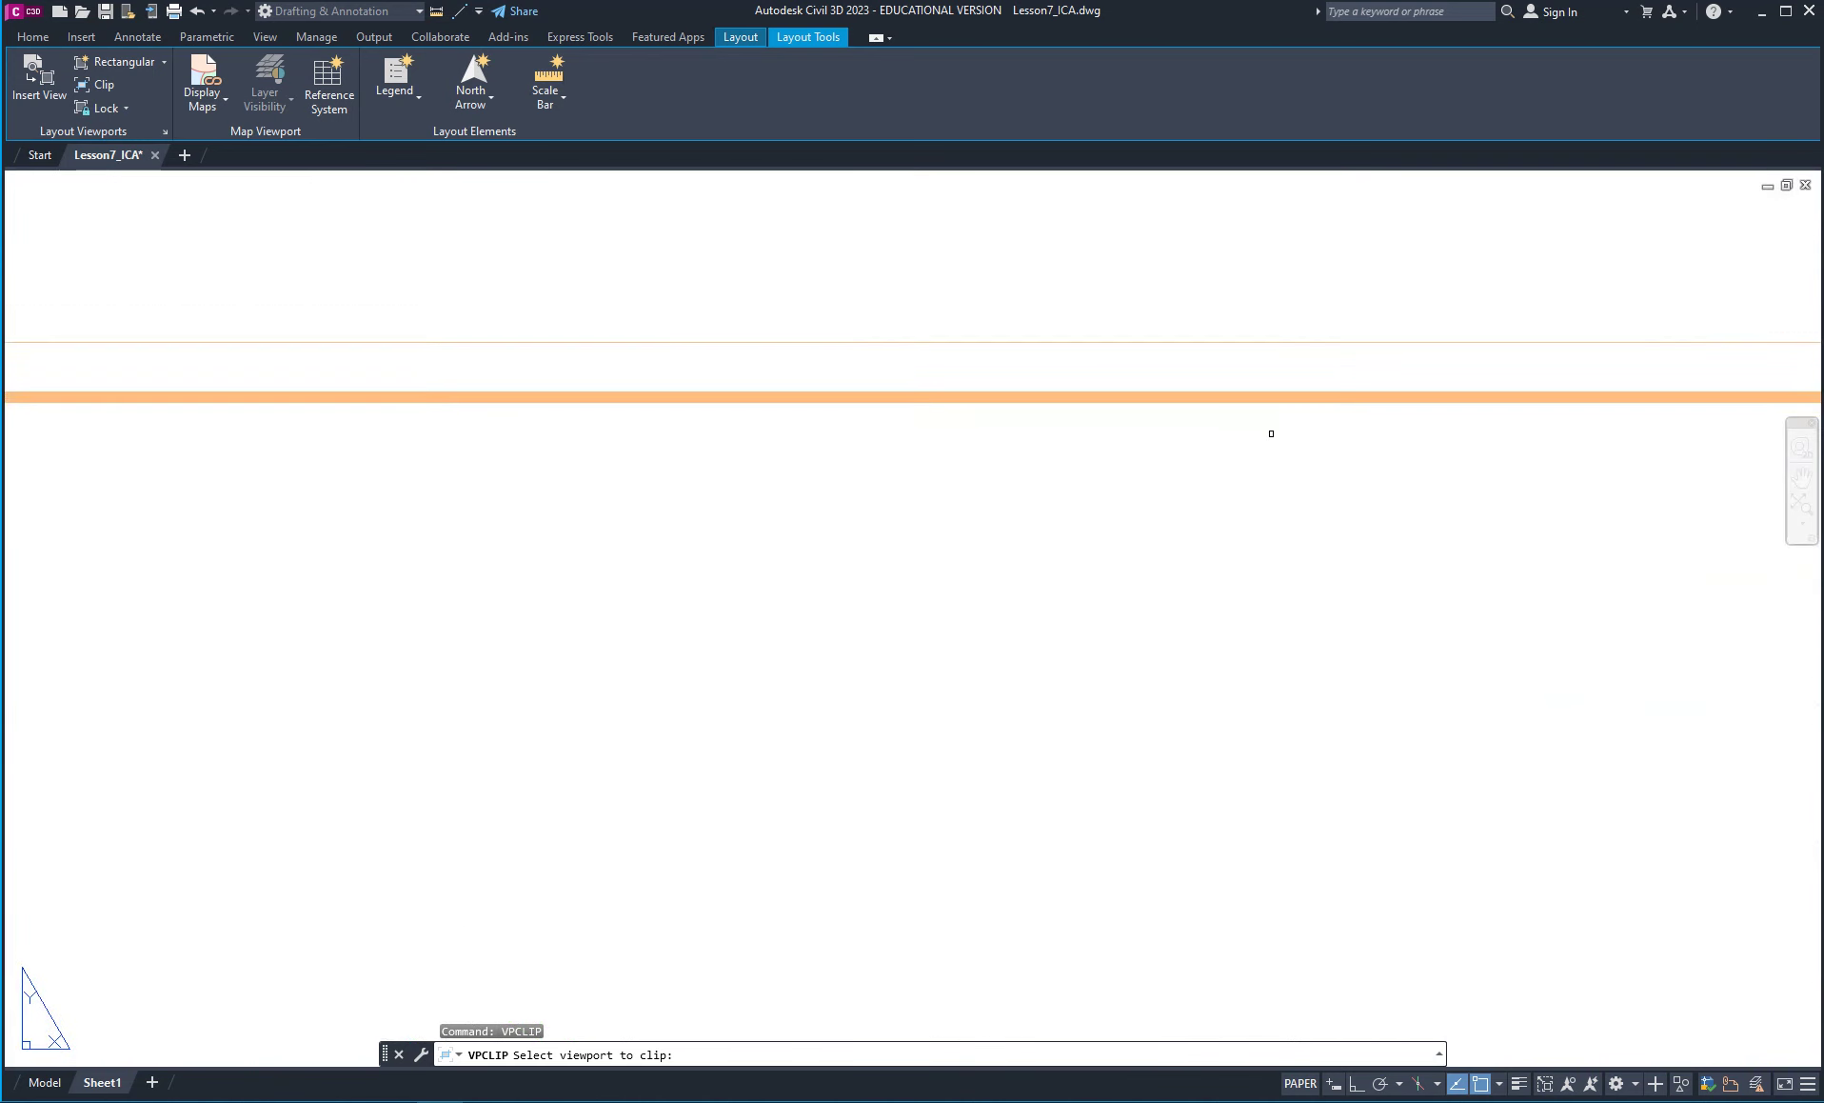
scroll(1272, 438, up, 3)
scroll(1252, 446, down, 2)
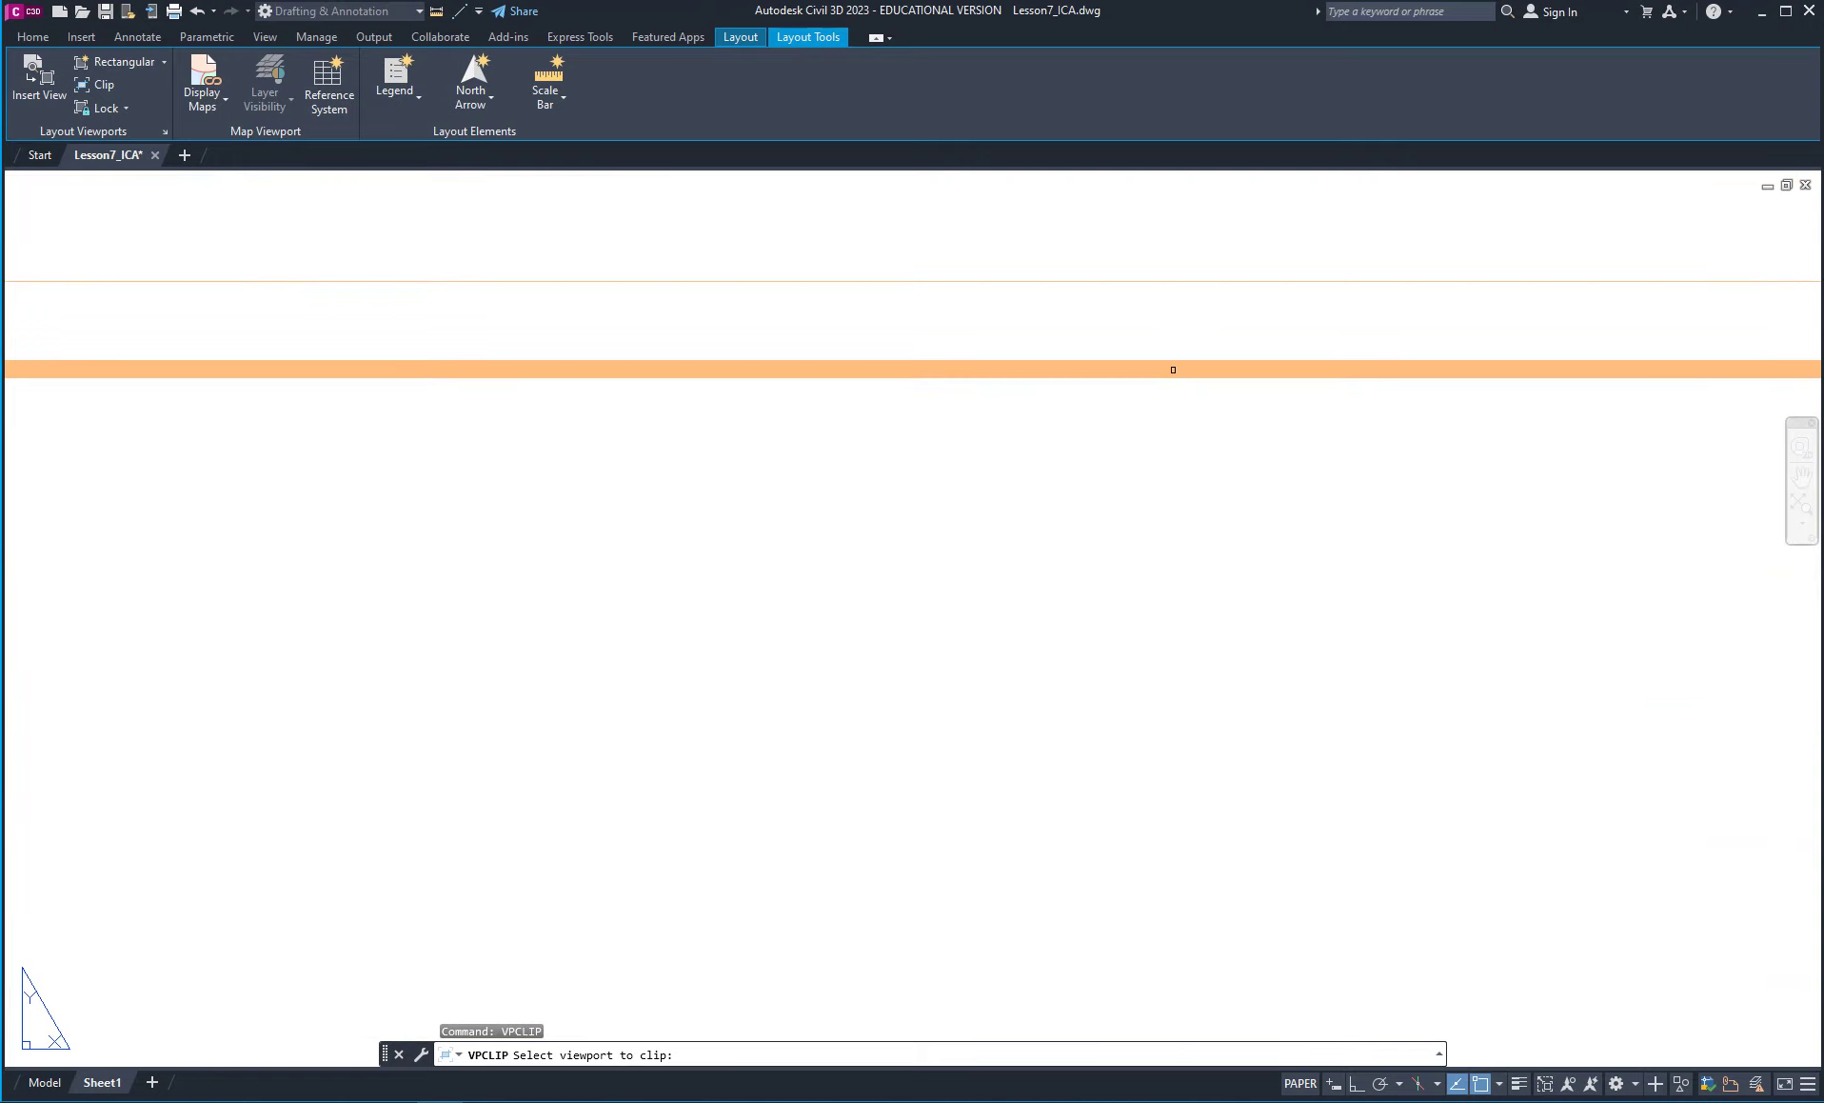
click(1173, 367)
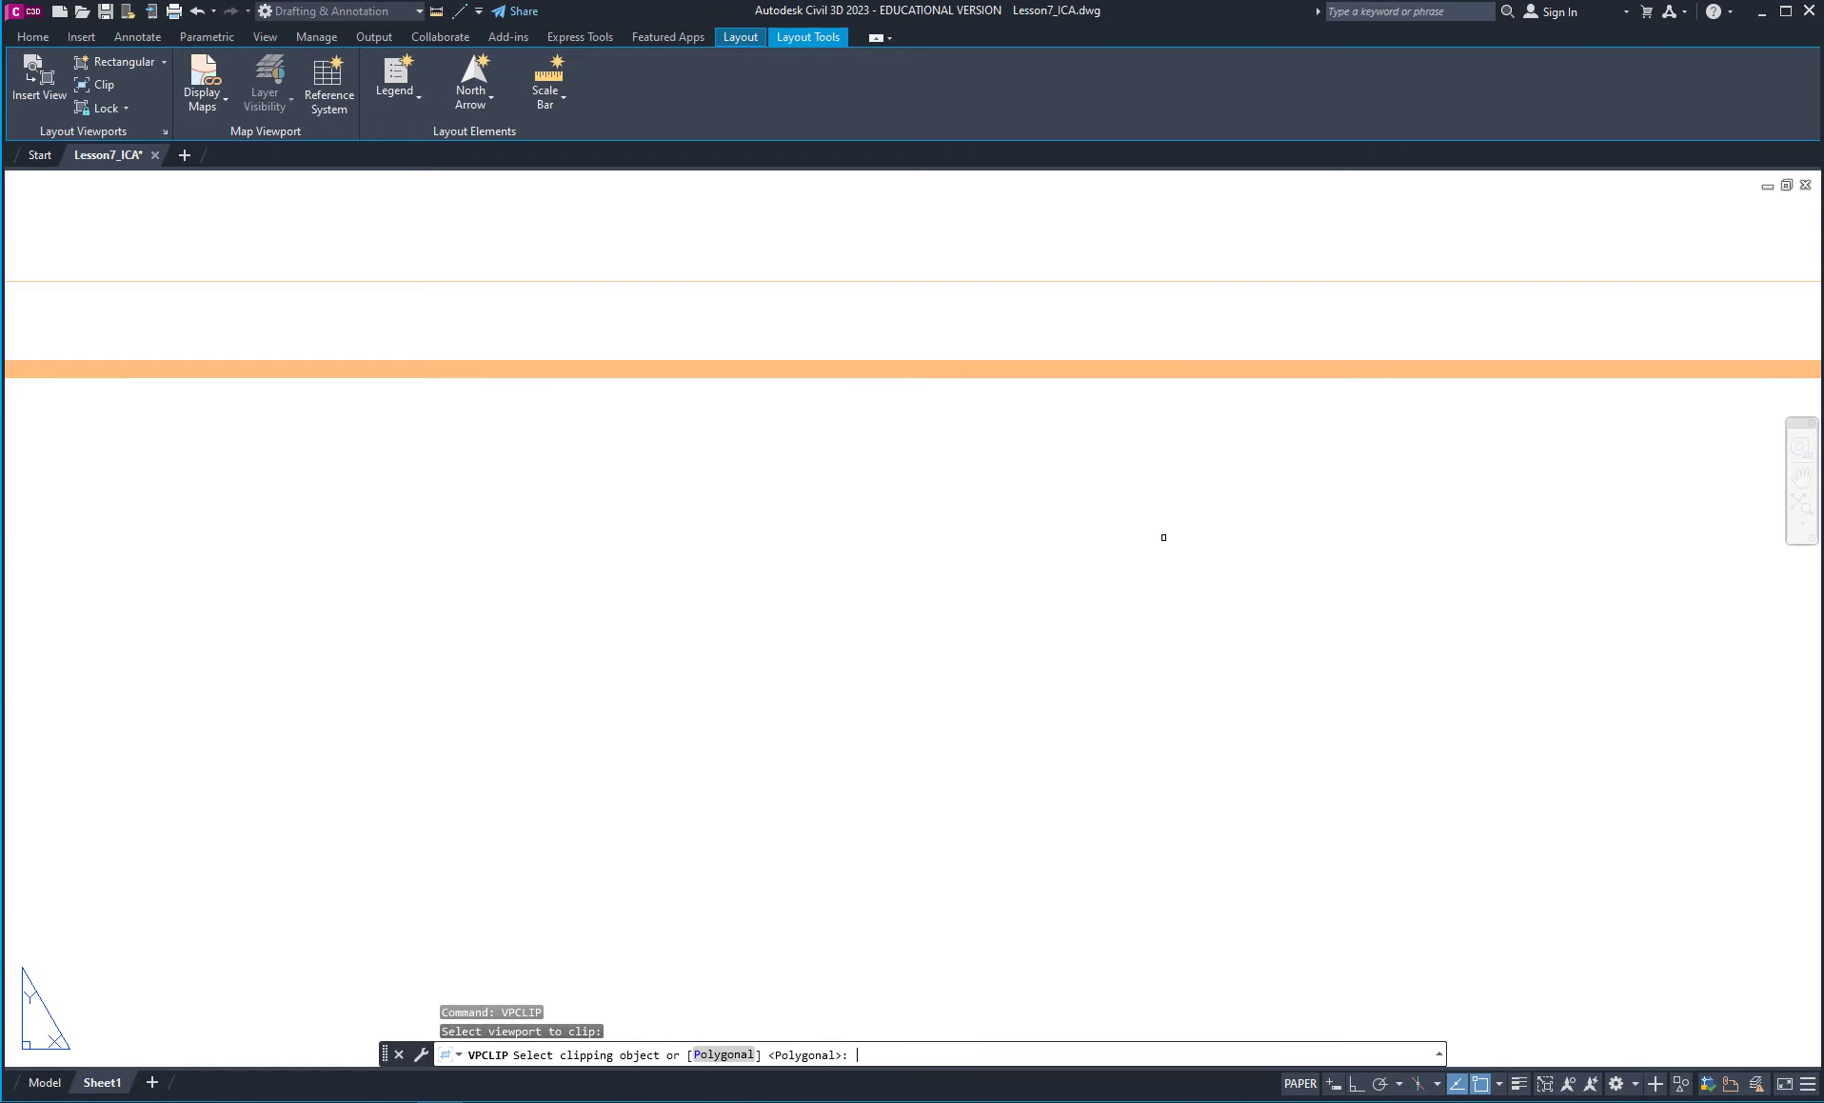
key(Return)
Trace the clipping boundary from the viewport's upper-left corner along its top edge, notching out the empty upper-right area to the right edge.
scroll(937, 672, down, 5)
middle_drag(811, 757, 1287, 489)
scroll(847, 405, up, 6)
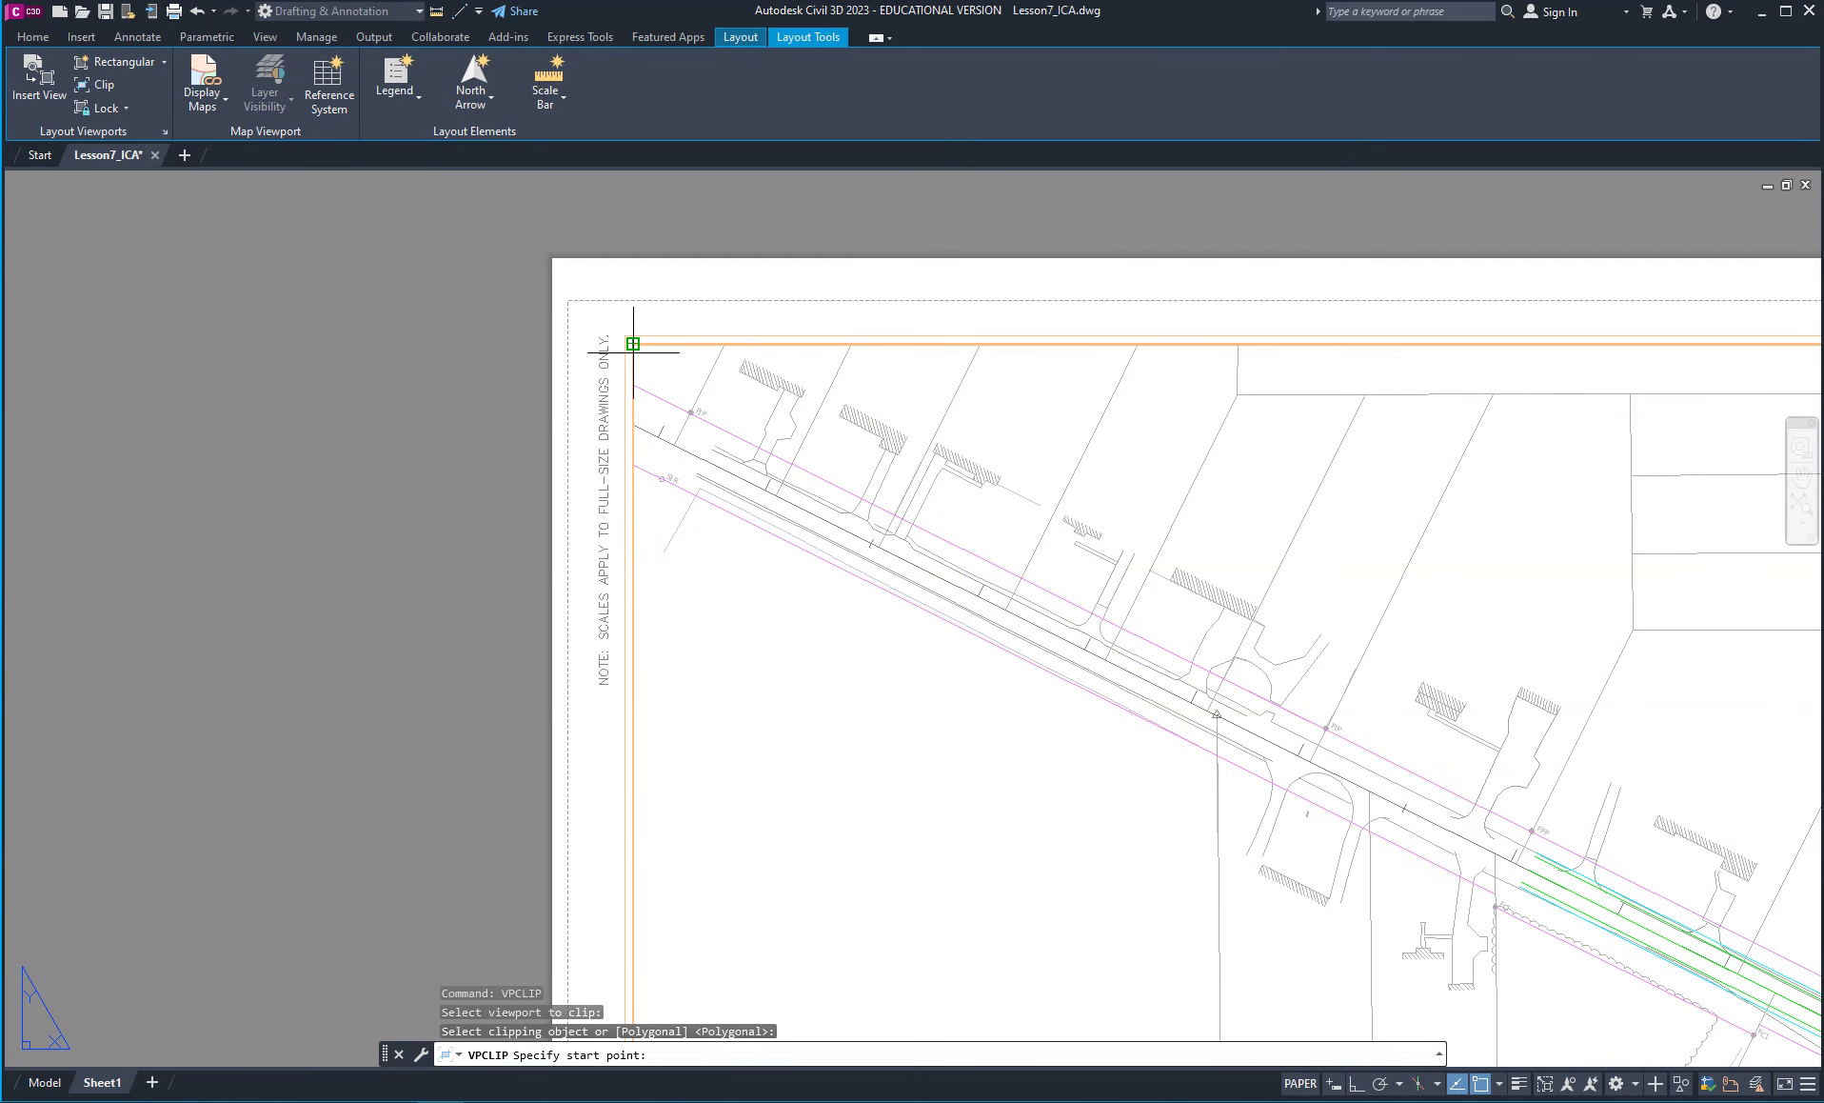
click(633, 344)
scroll(1519, 562, down, 4)
middle_drag(1559, 479, 840, 486)
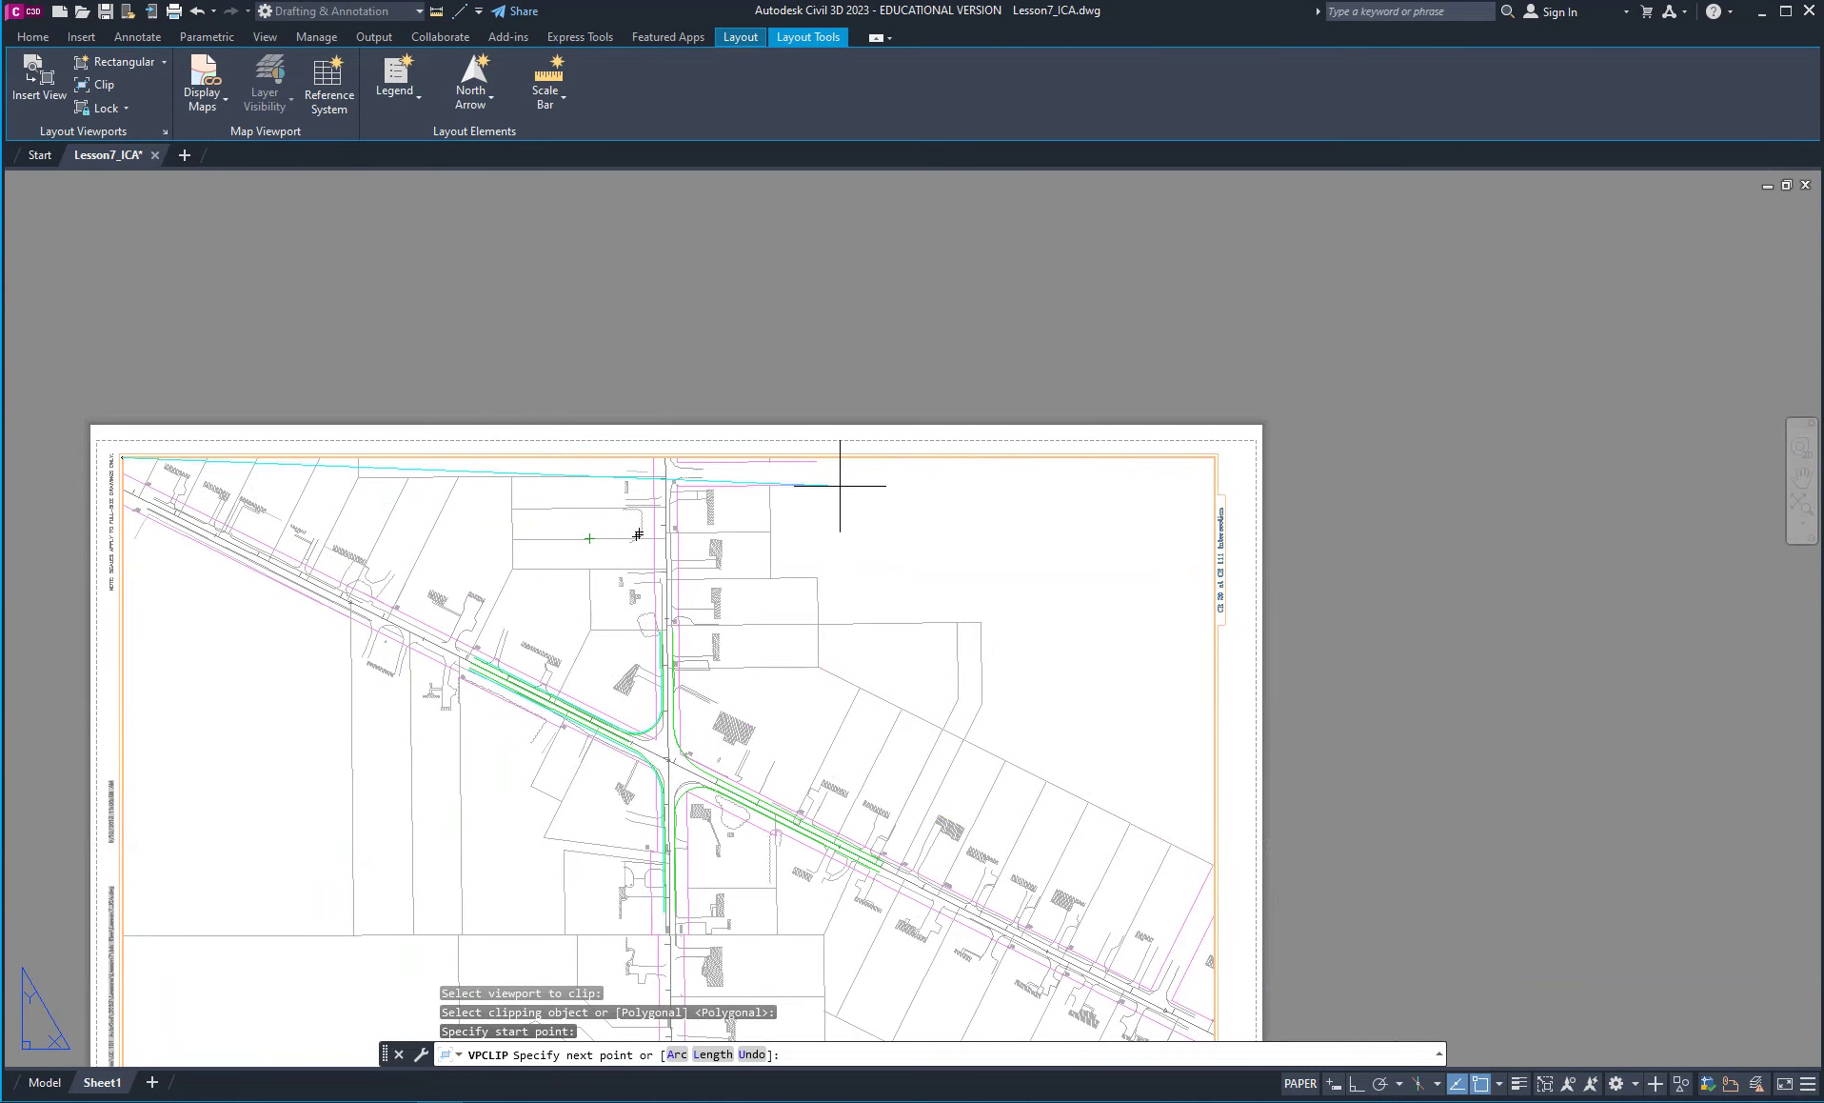
click(905, 458)
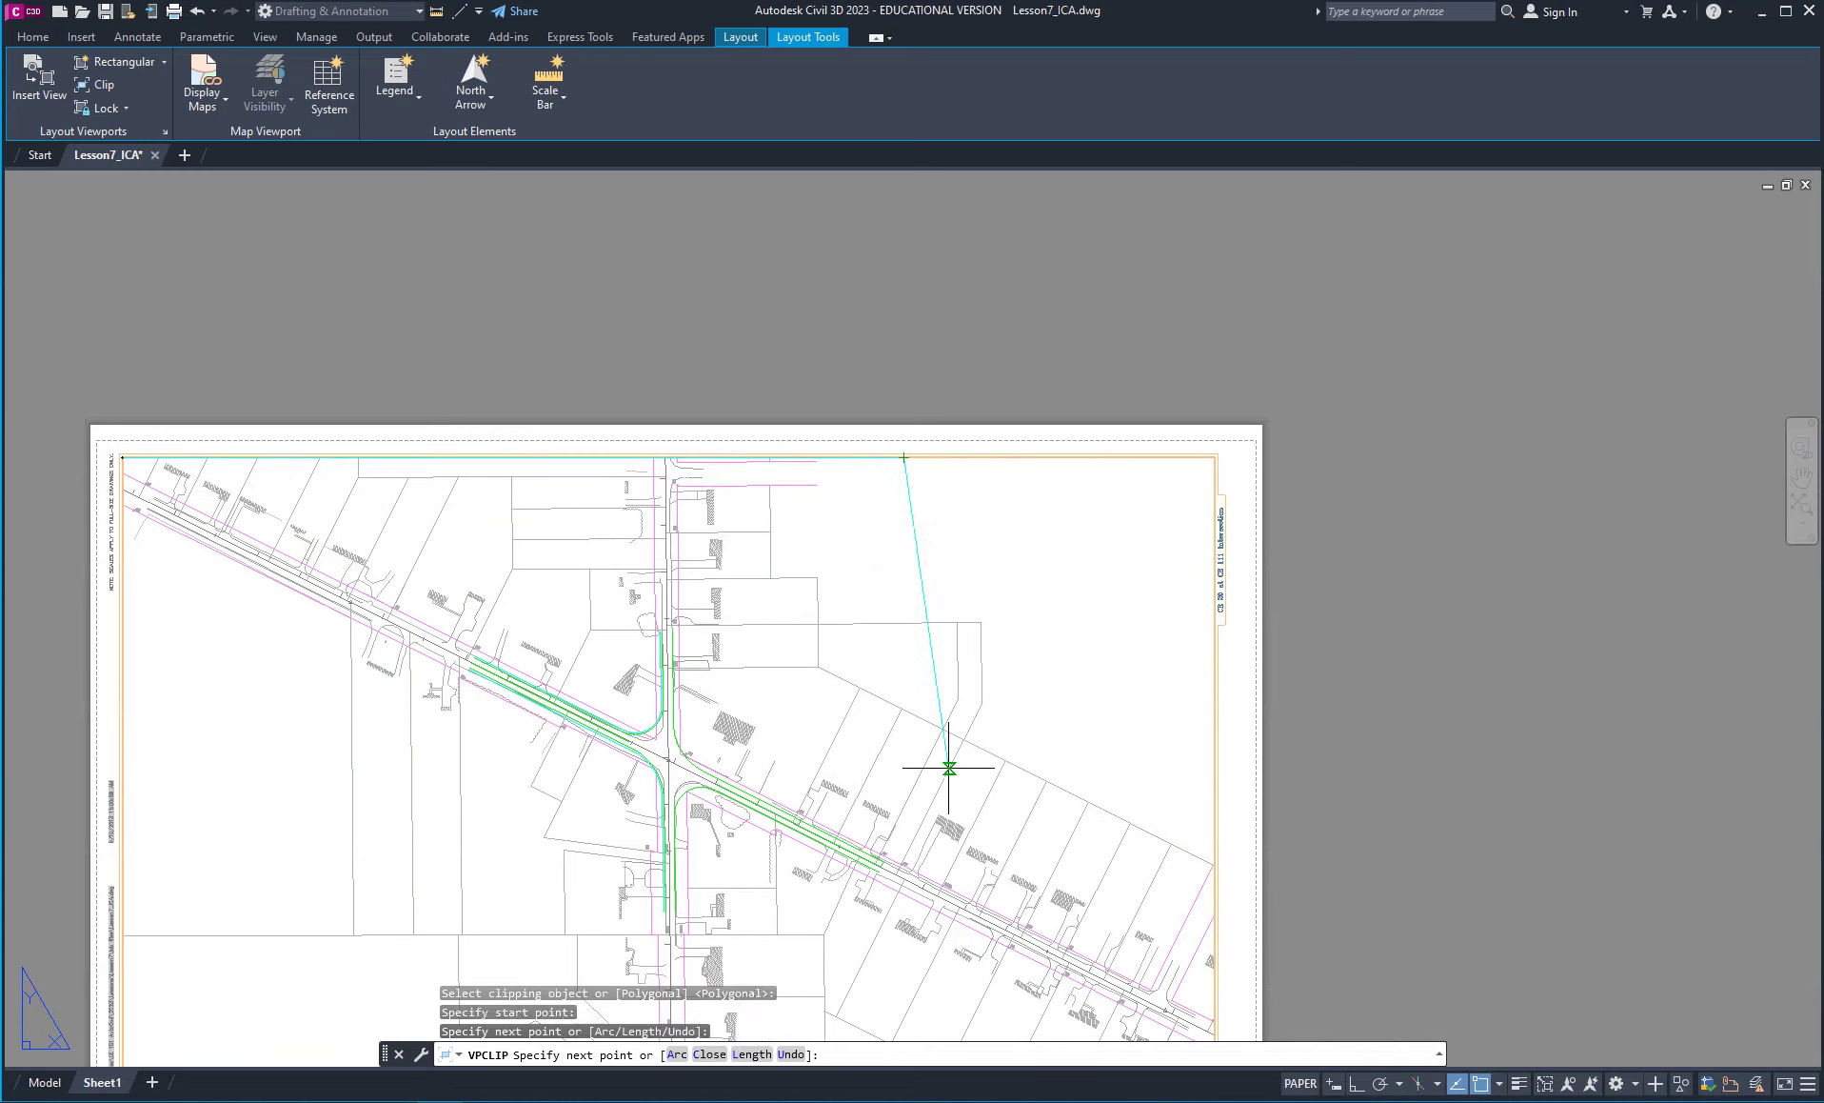
click(905, 749)
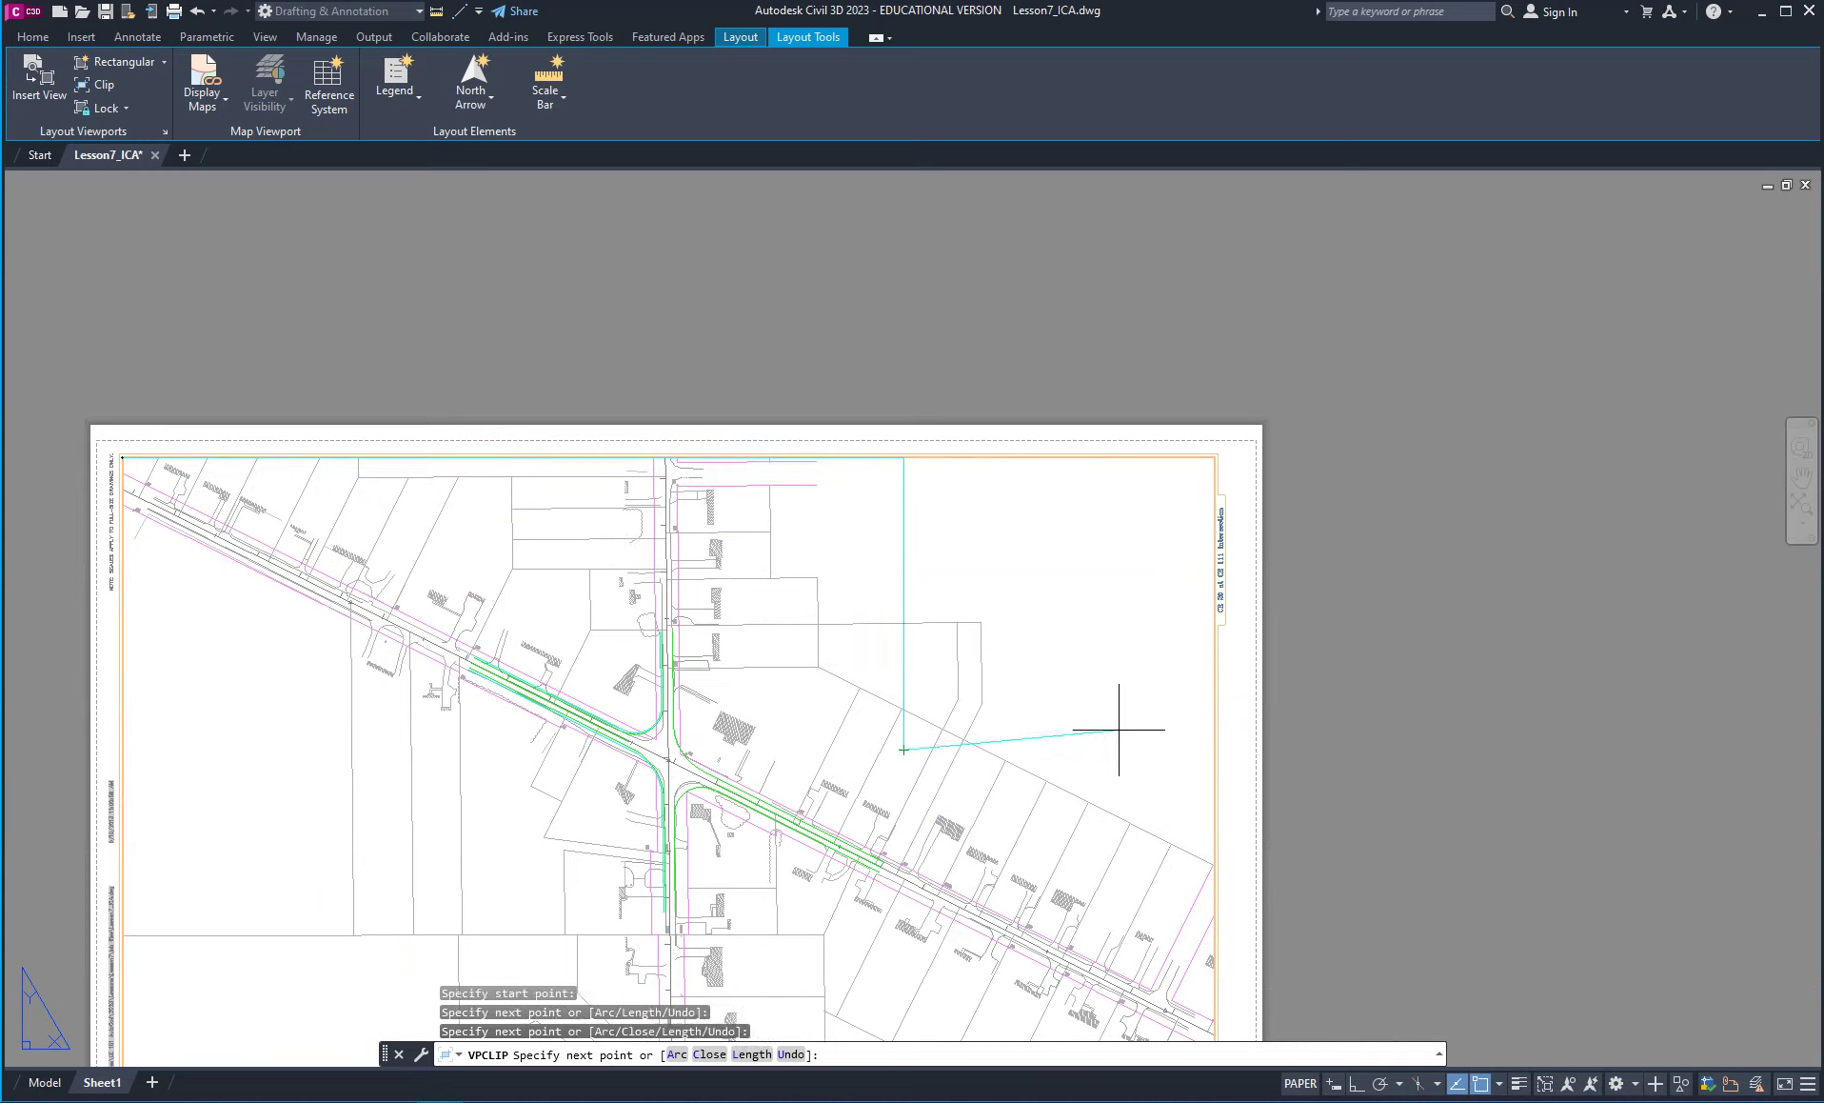
click(1214, 749)
Continue the clipping boundary through the viewport's lower-right and lower-left corners above the title block and close it.
scroll(1185, 855, down, 4)
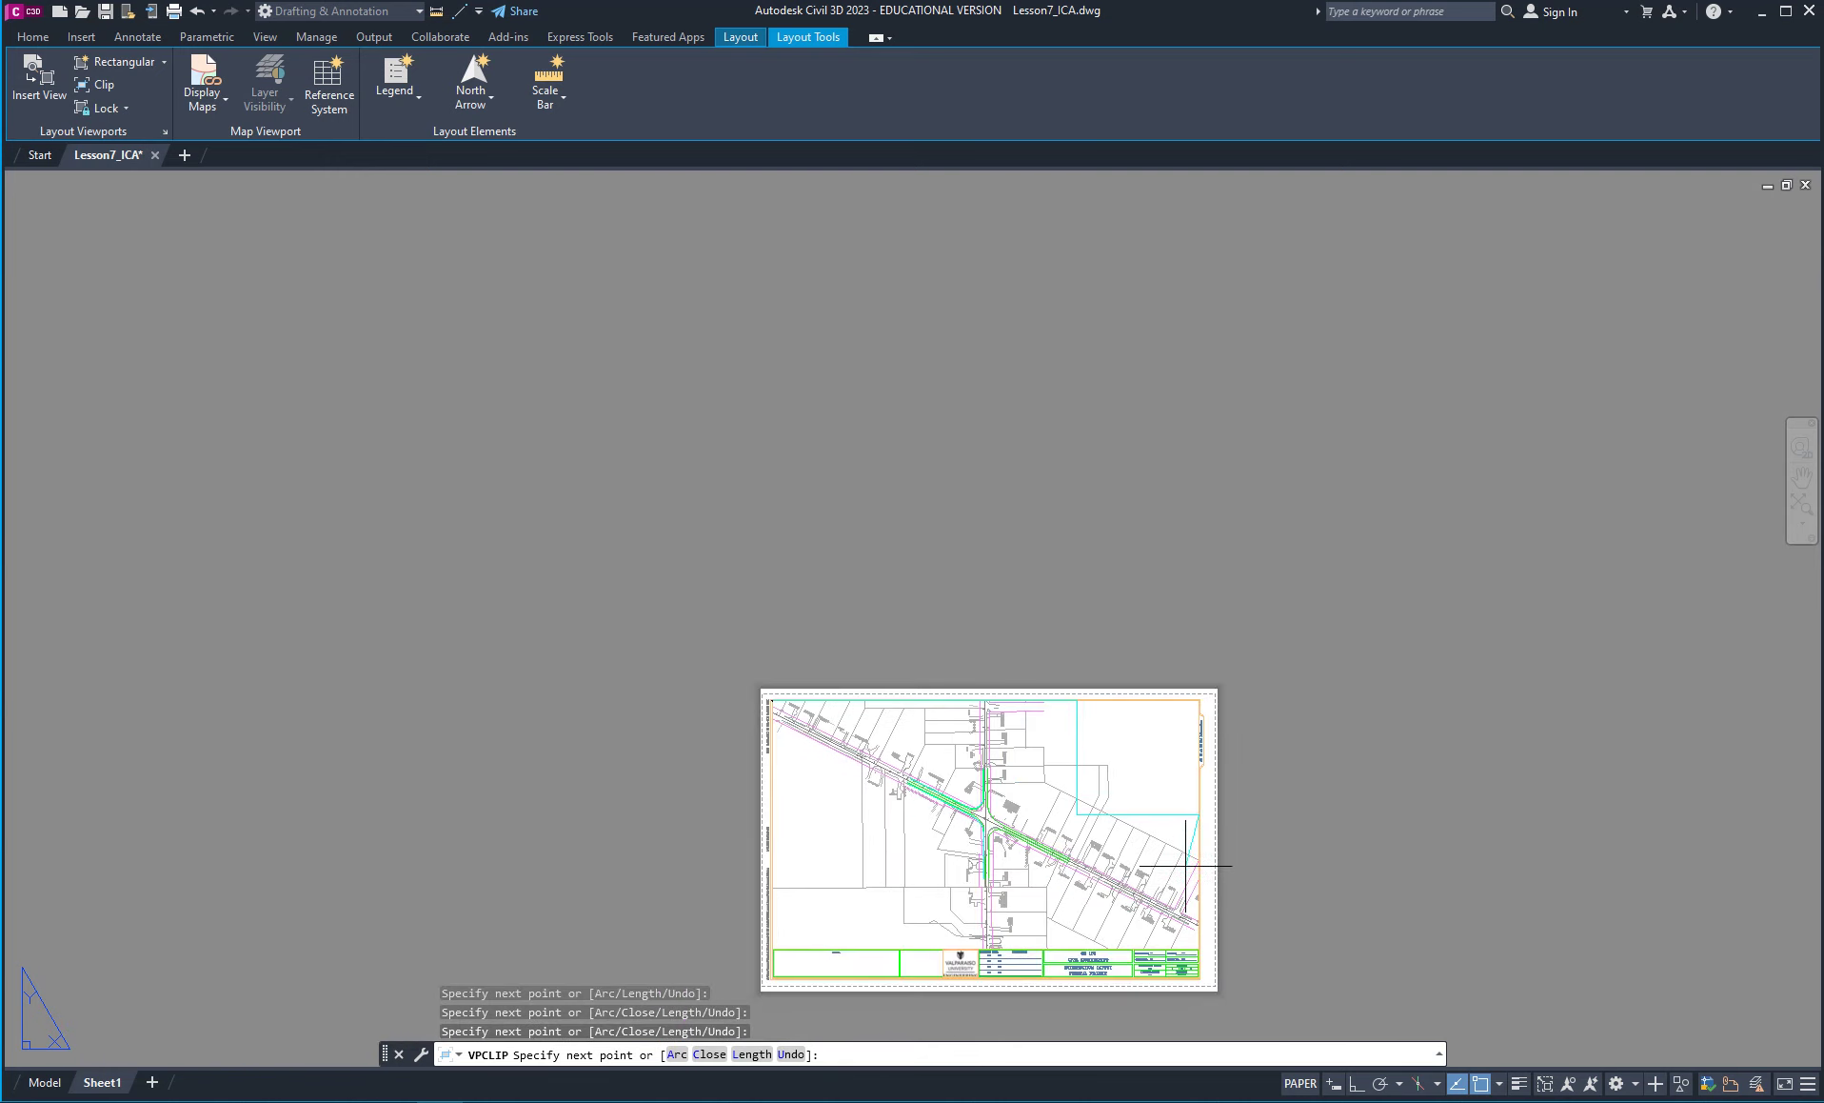
middle_drag(1185, 855, 1222, 757)
scroll(1222, 762, up, 6)
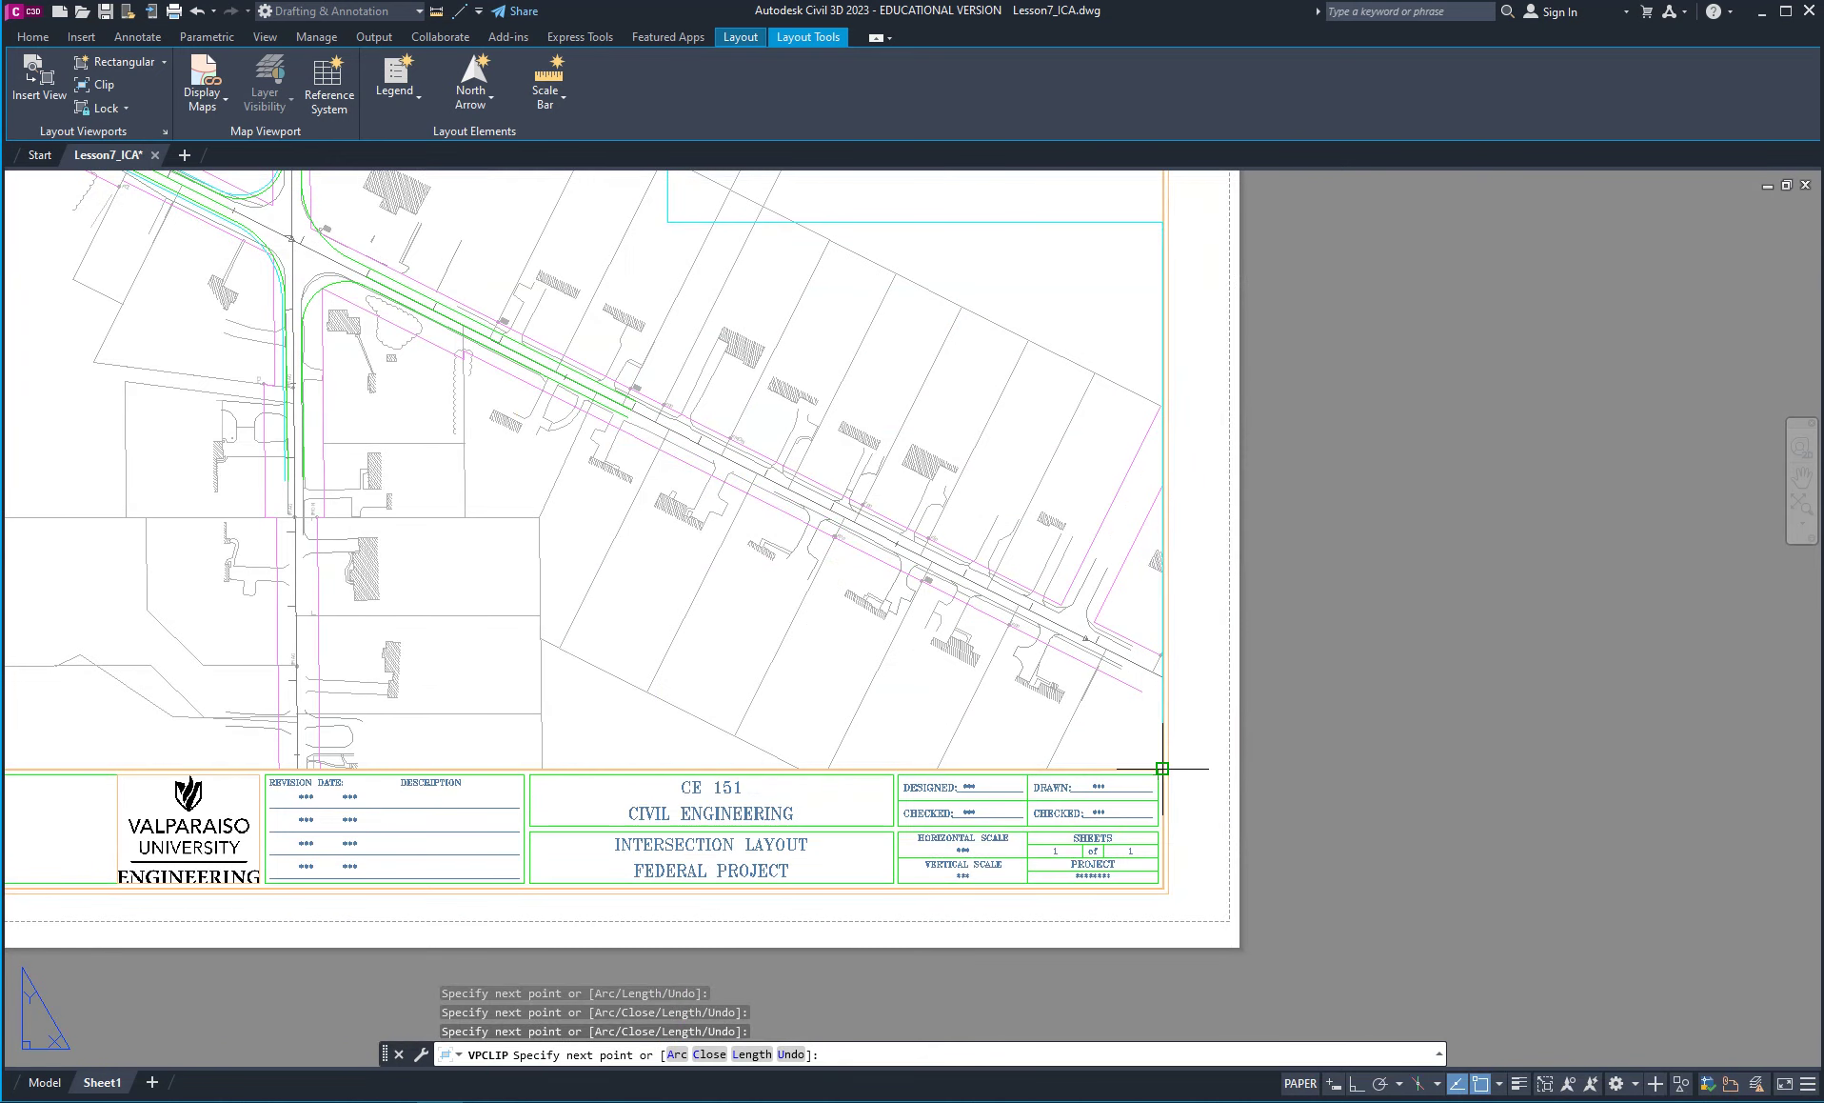
scroll(415, 769, down, 4)
middle_drag(415, 769, 830, 745)
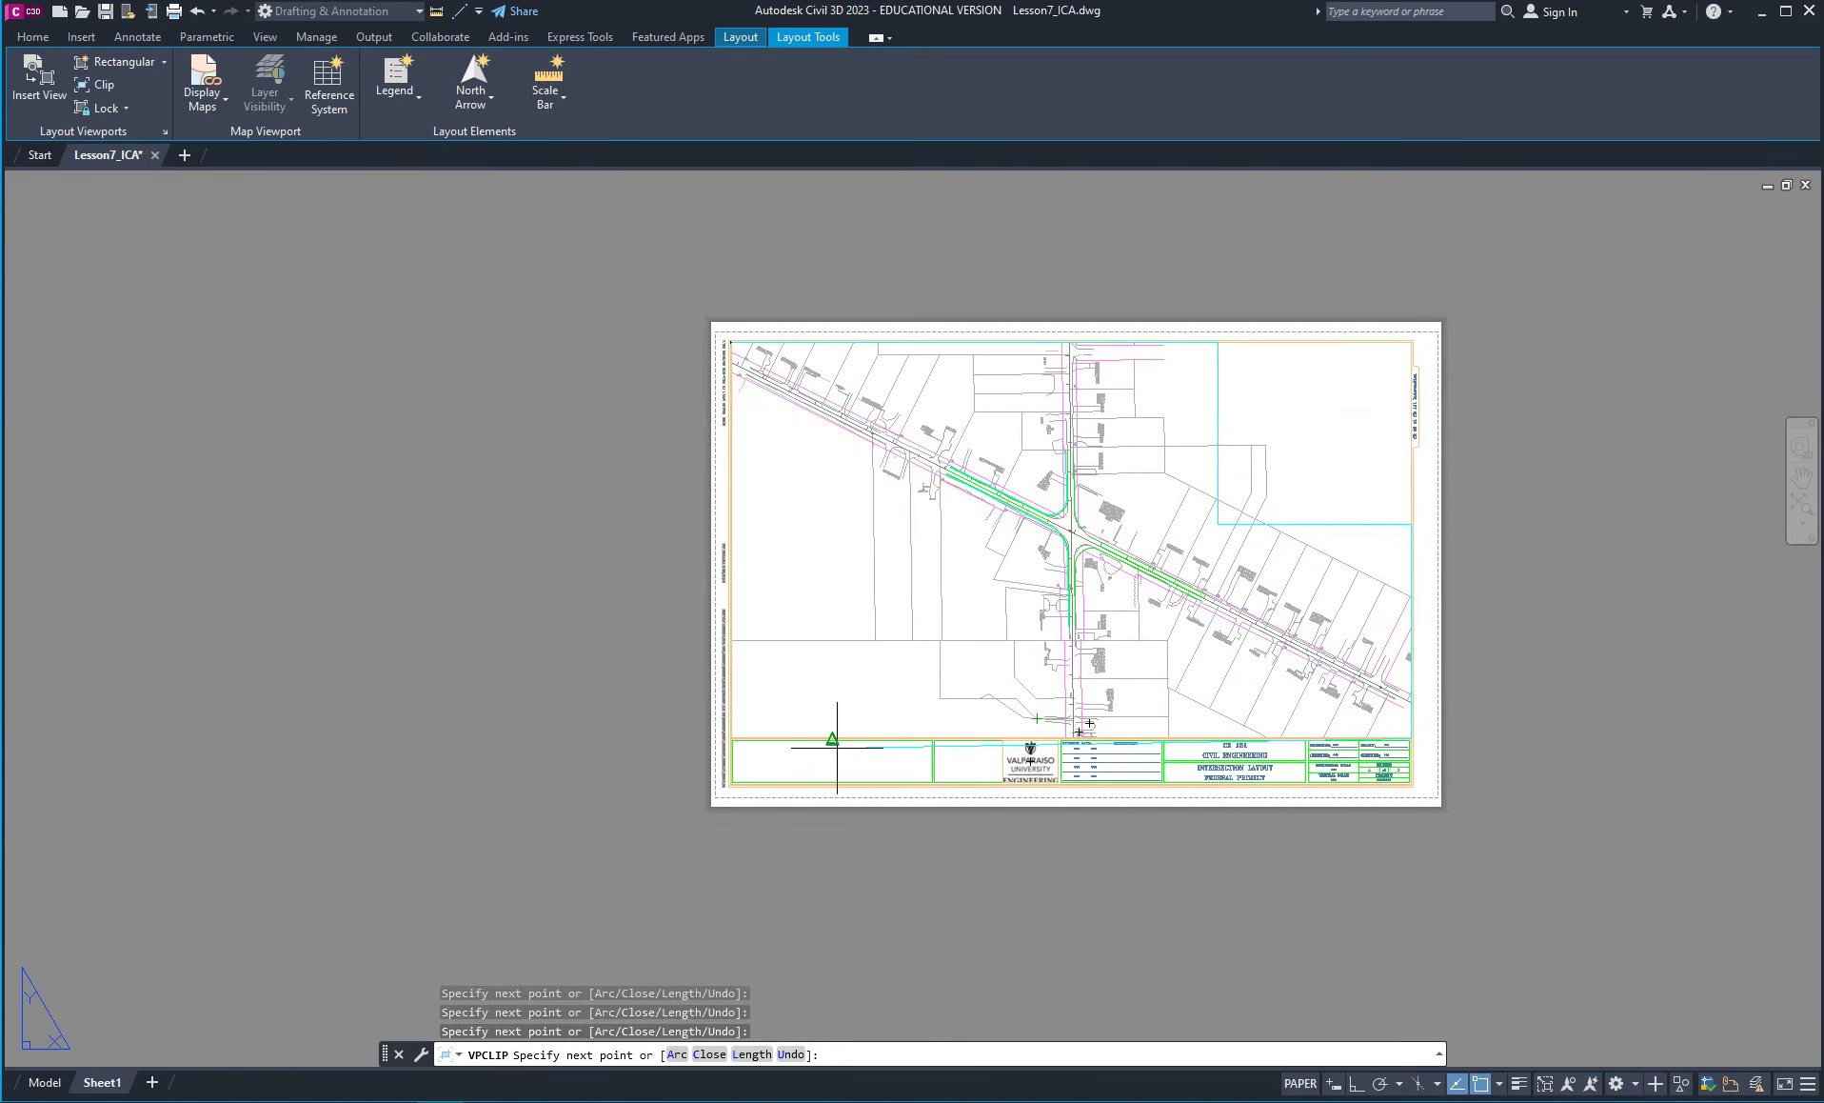
scroll(830, 745, up, 6)
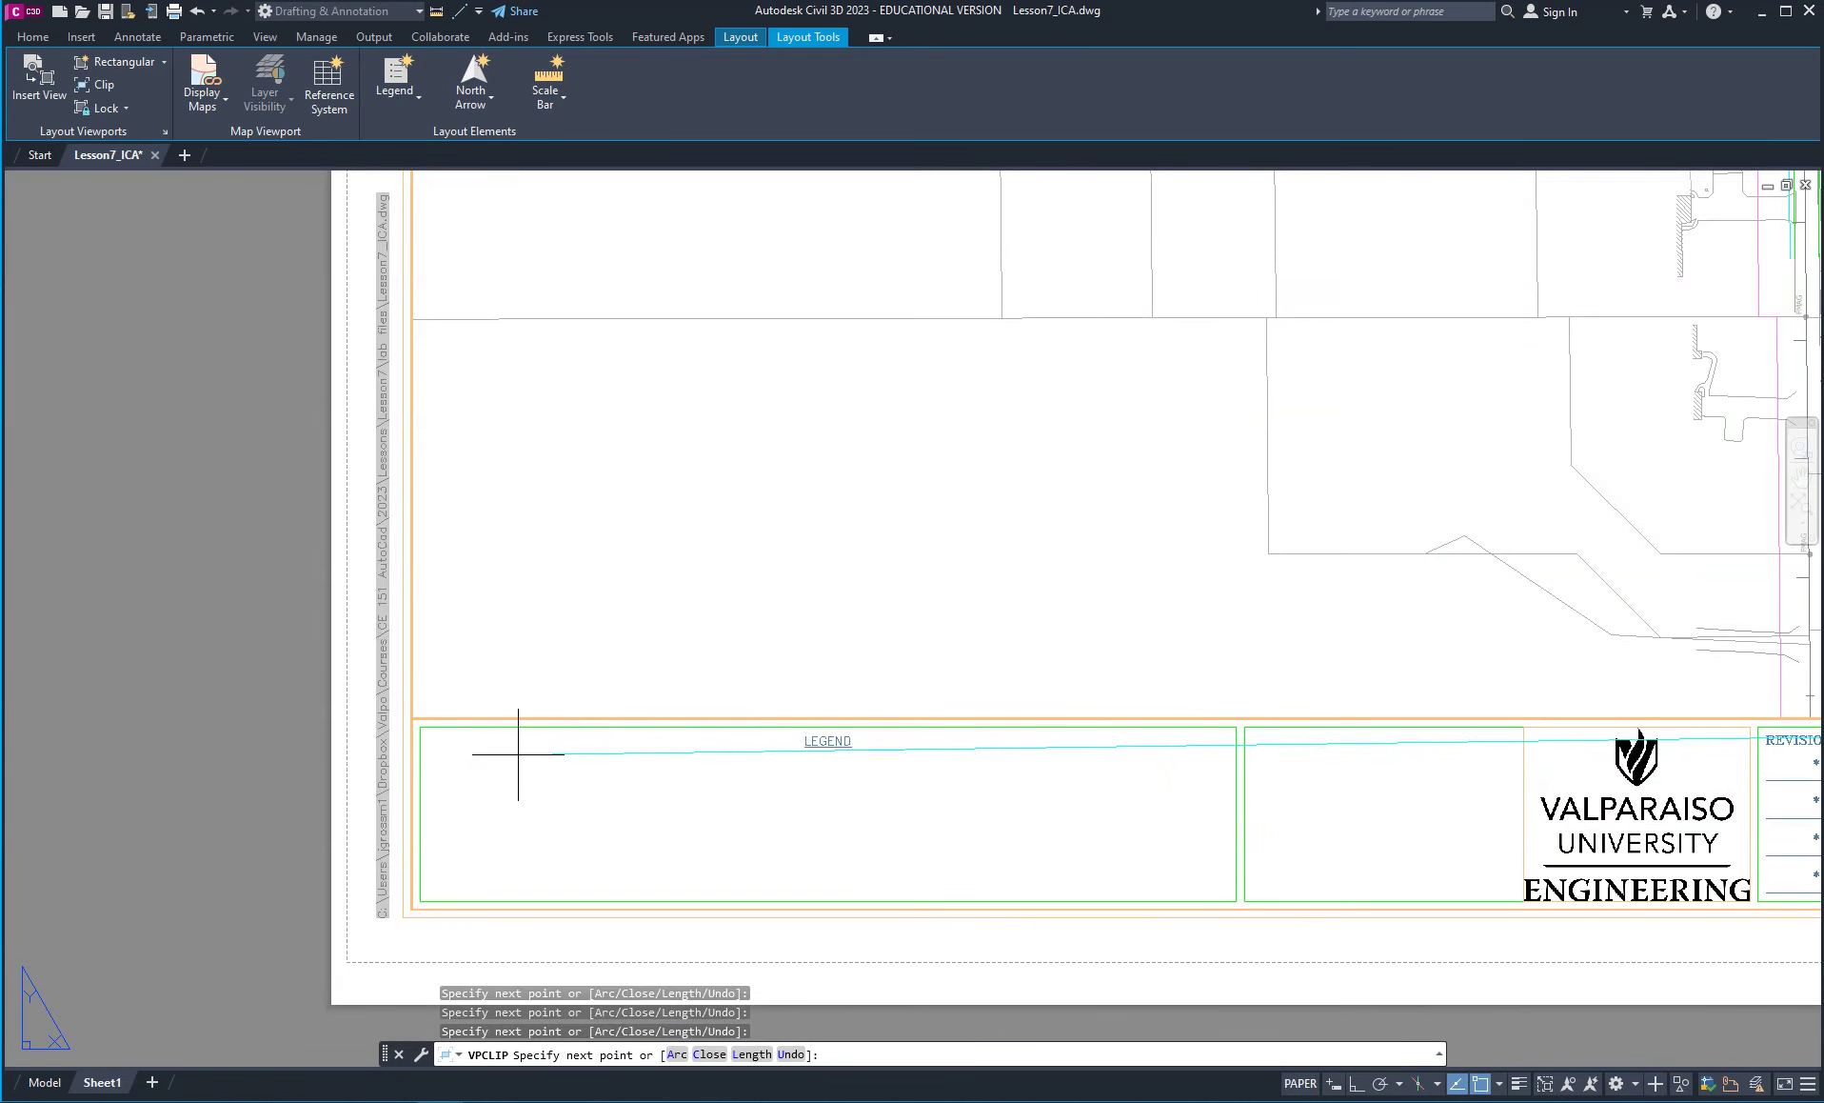
click(411, 717)
text(c)
key(Return)
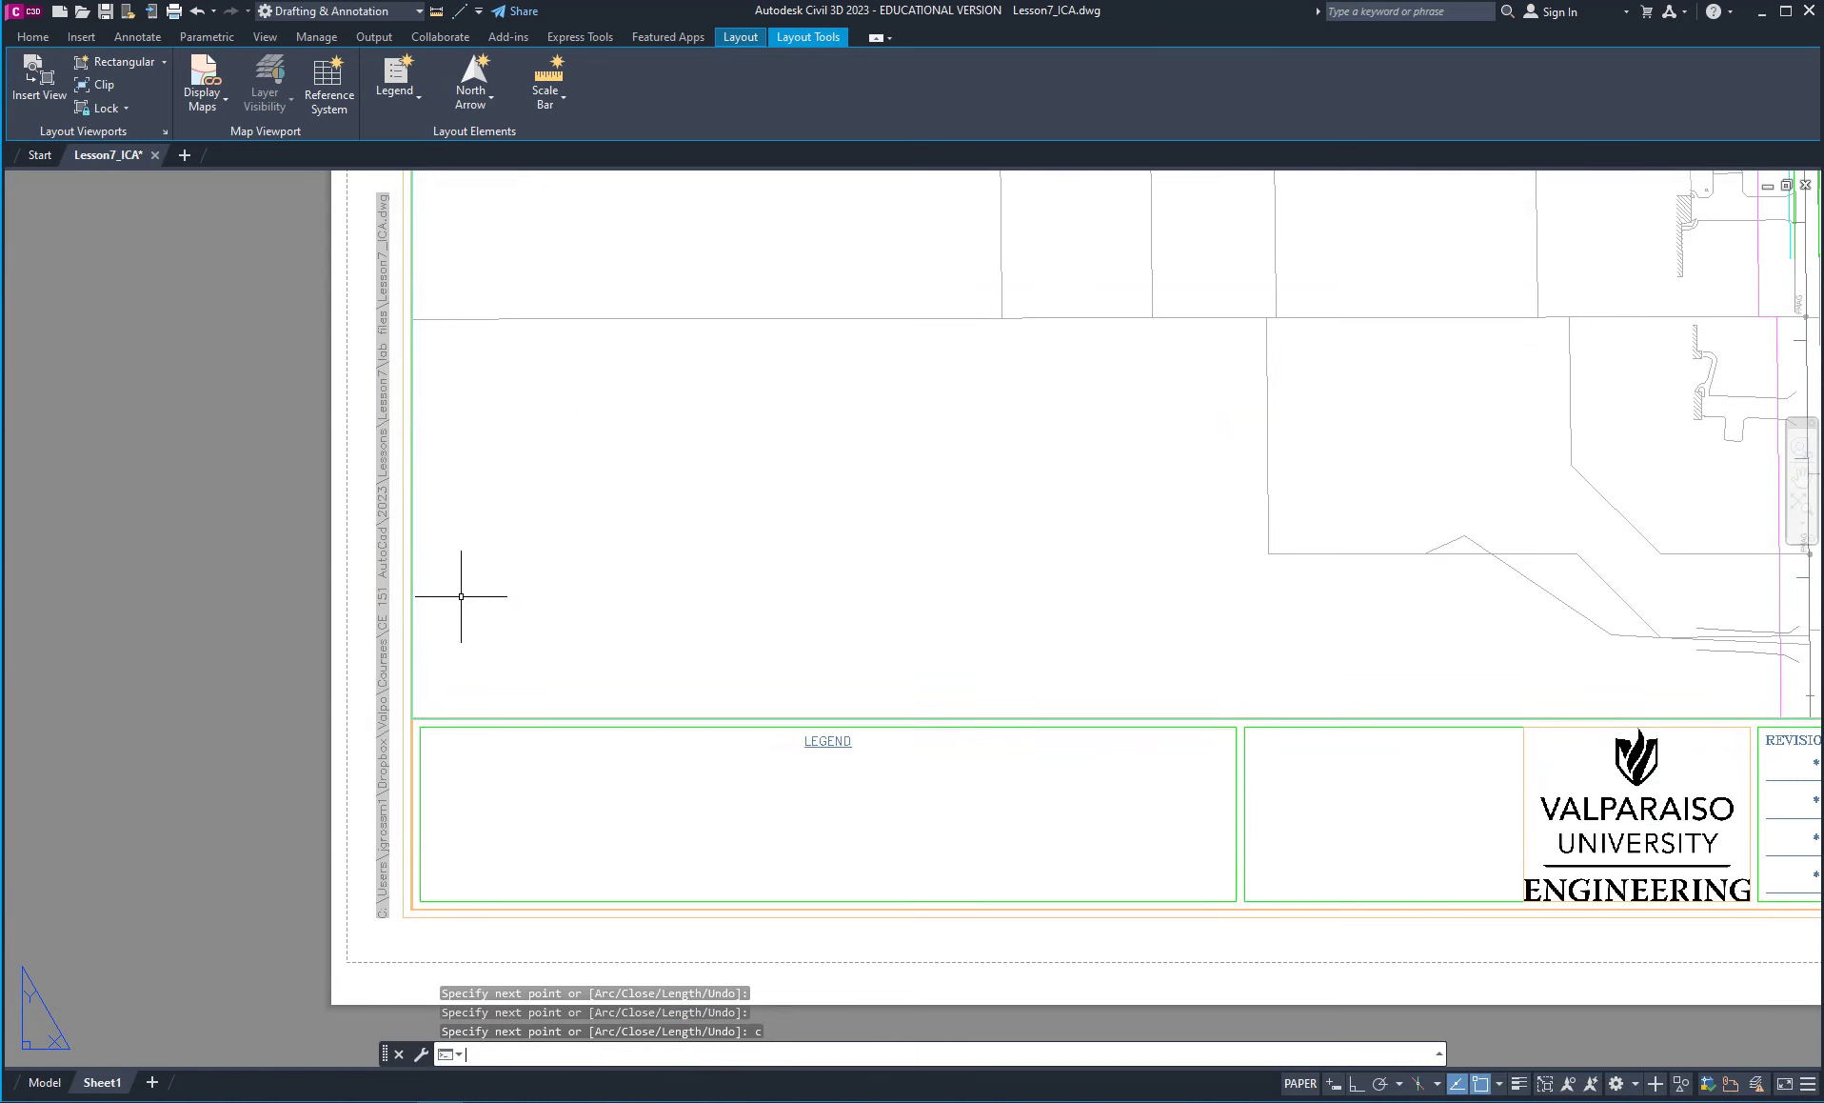
scroll(468, 603, down, 5)
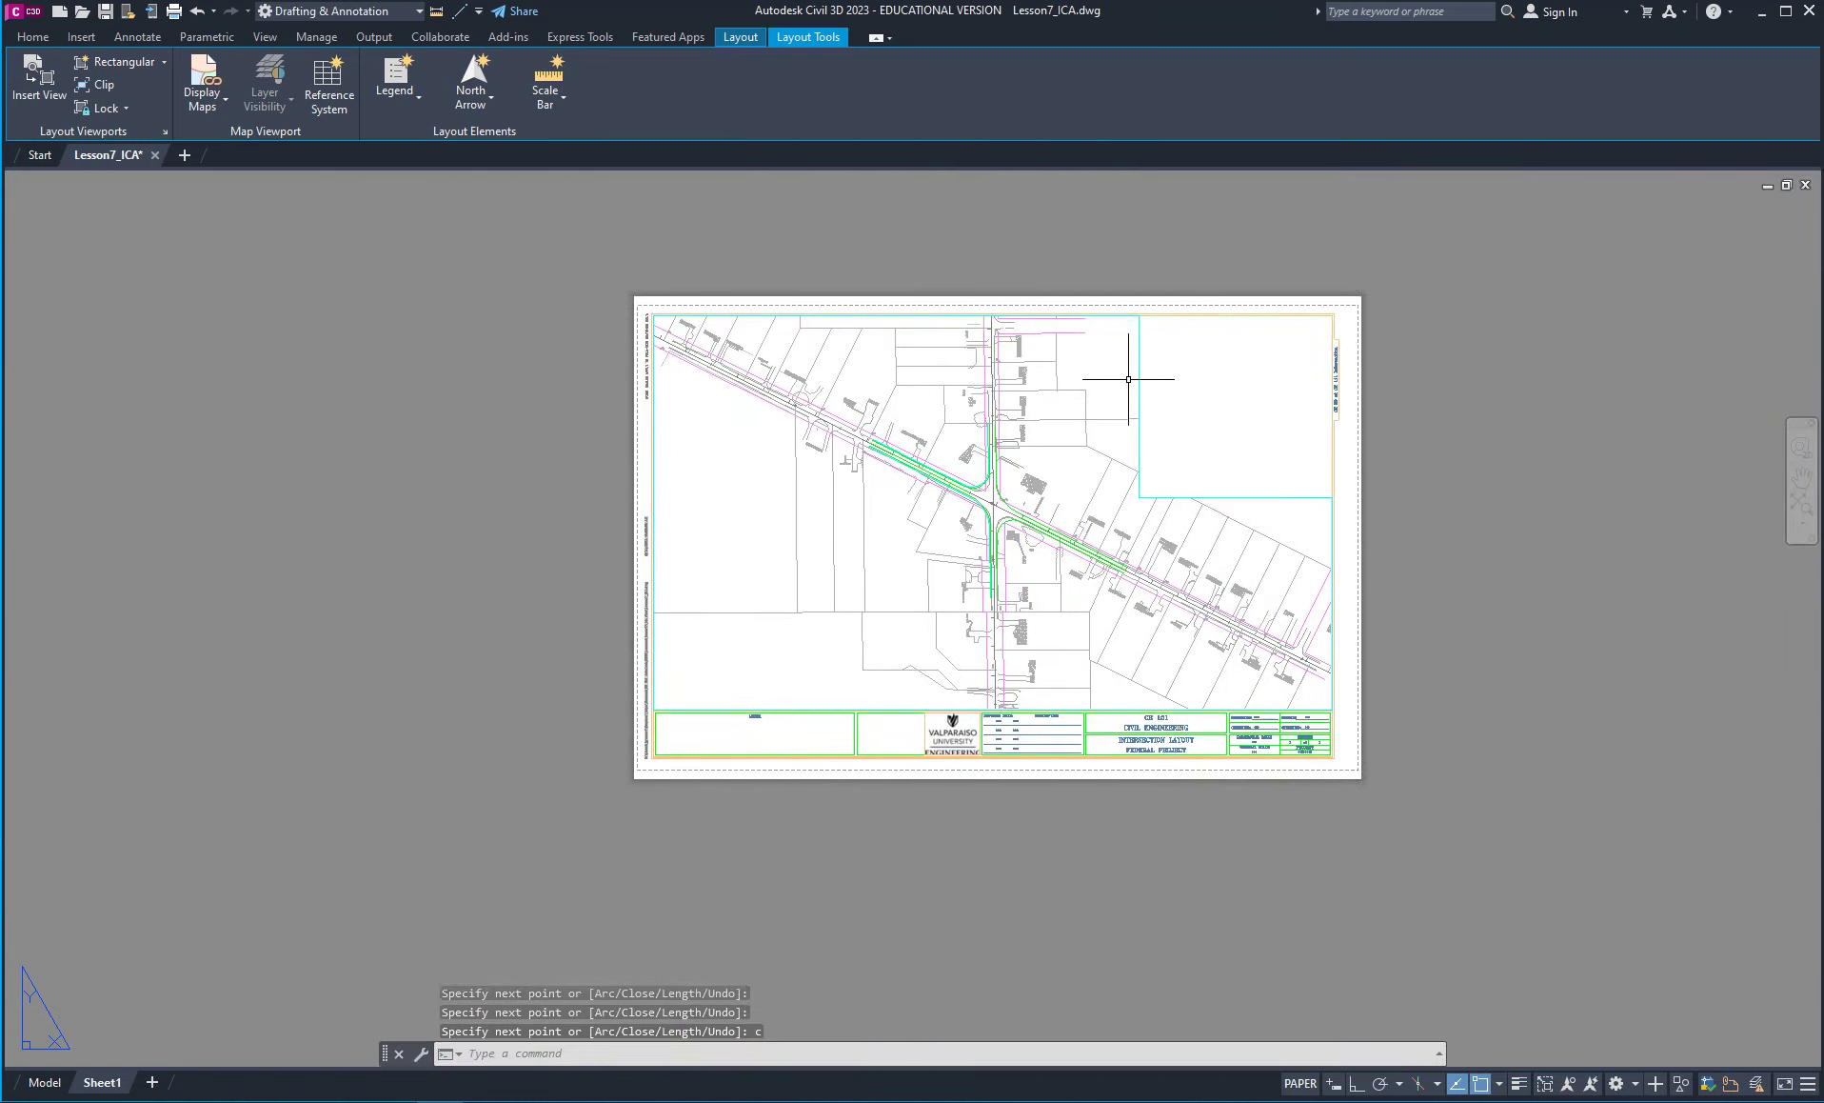
key(Escape)
key(Escape)
key(Escape)
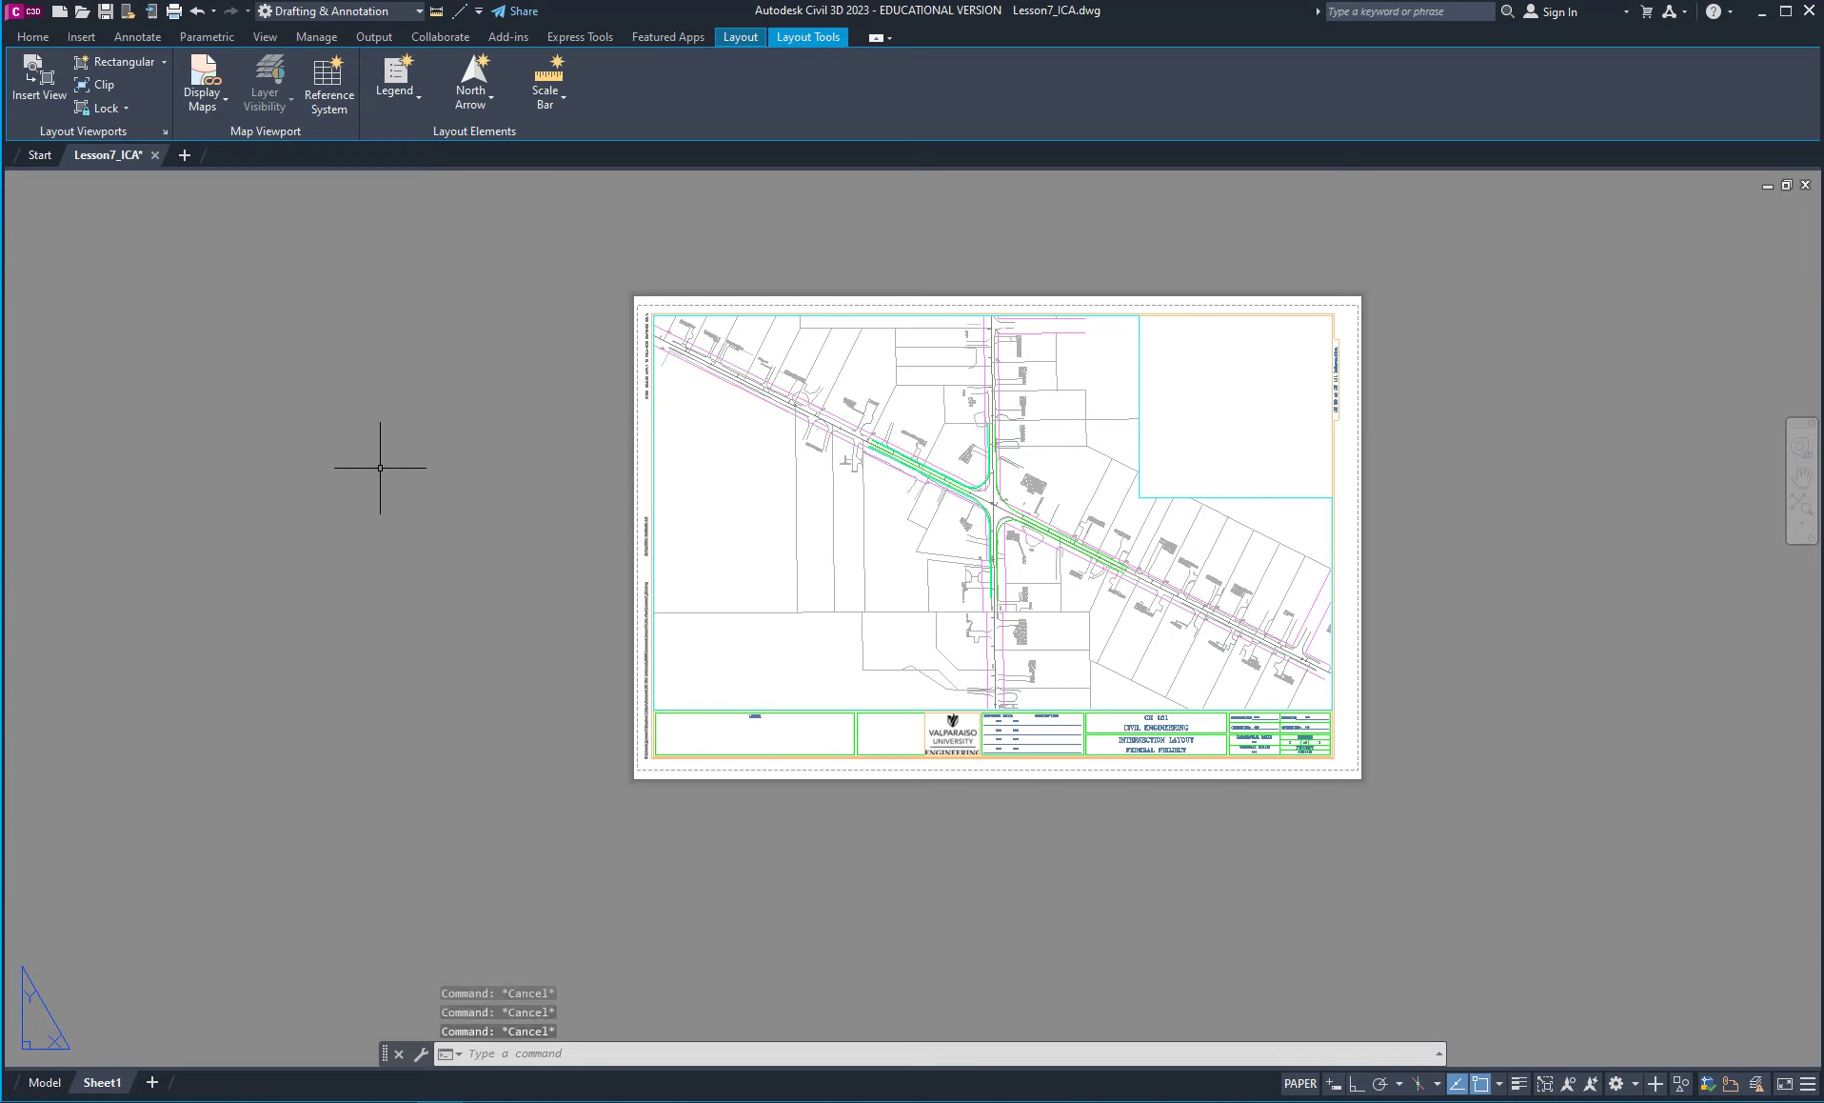
Create a Single viewport filling the clipped-out rectangle in the upper-right corner of the sheet.
text(vp)
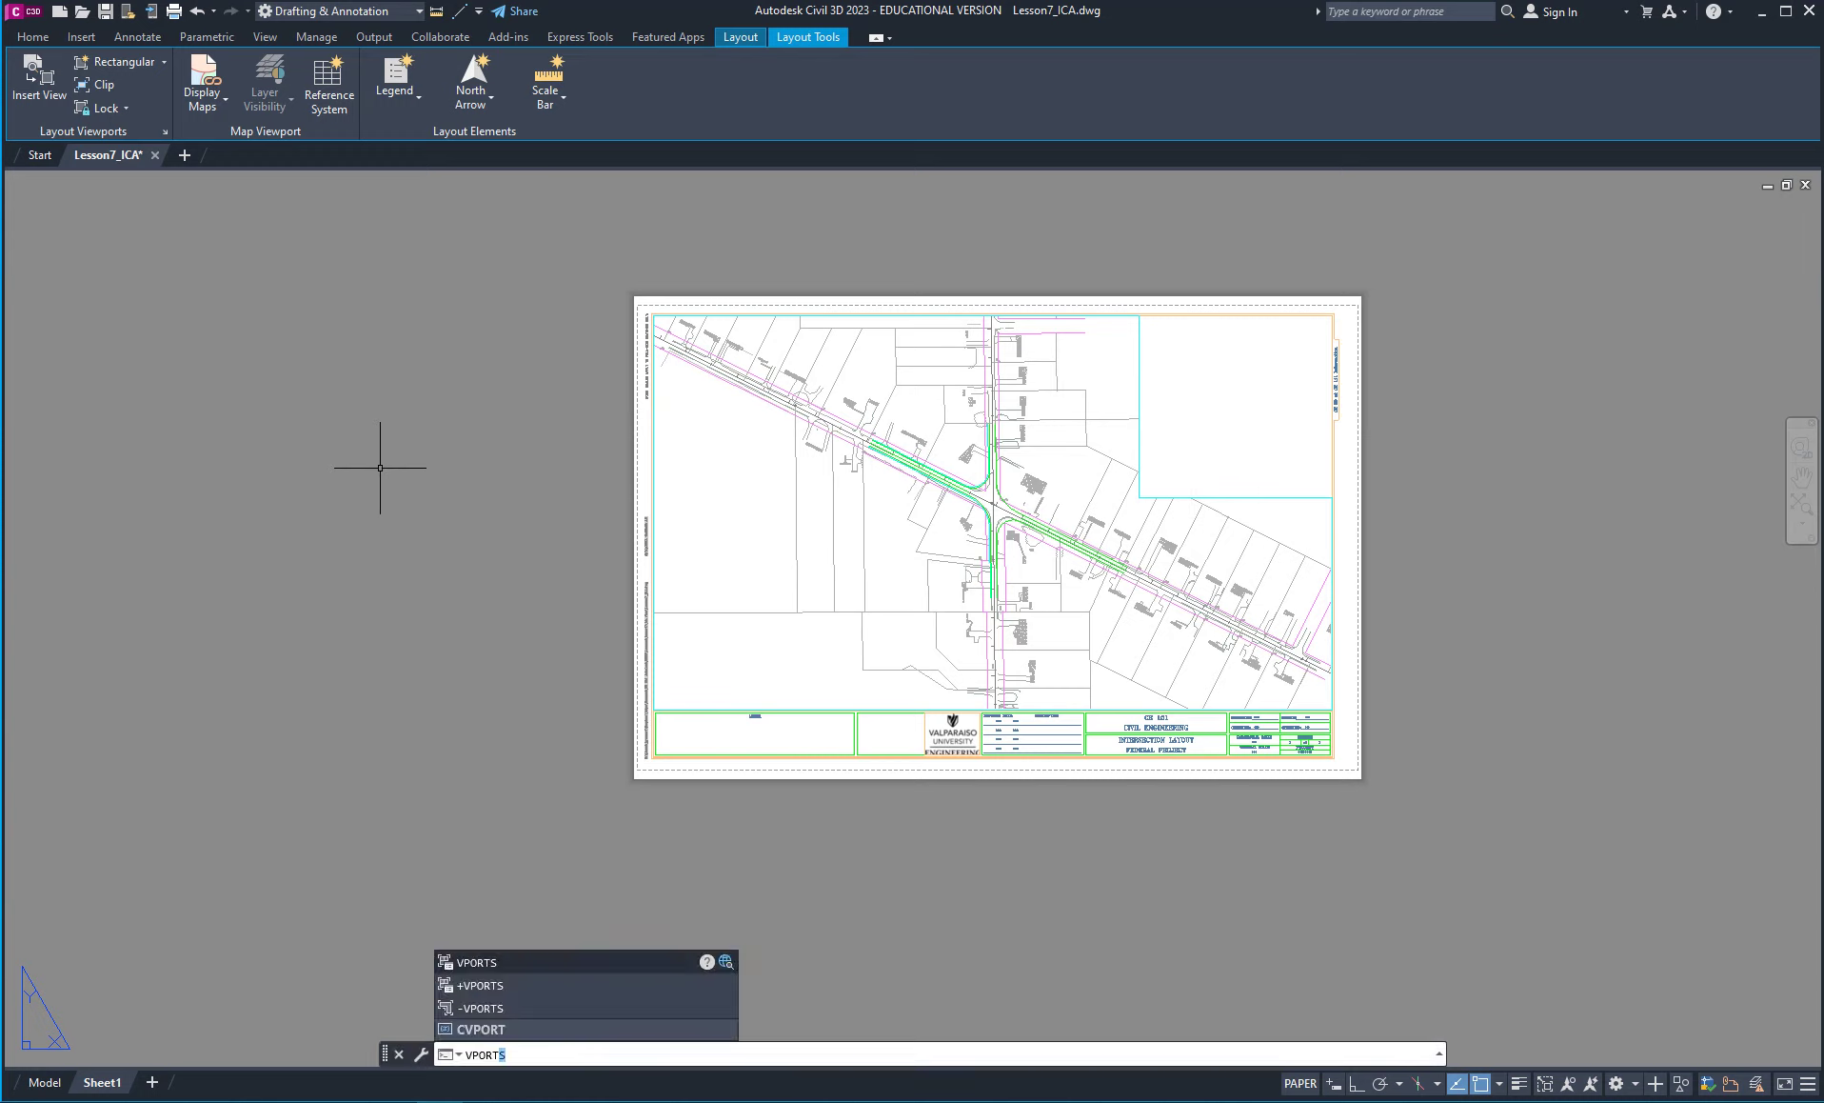
key(Return)
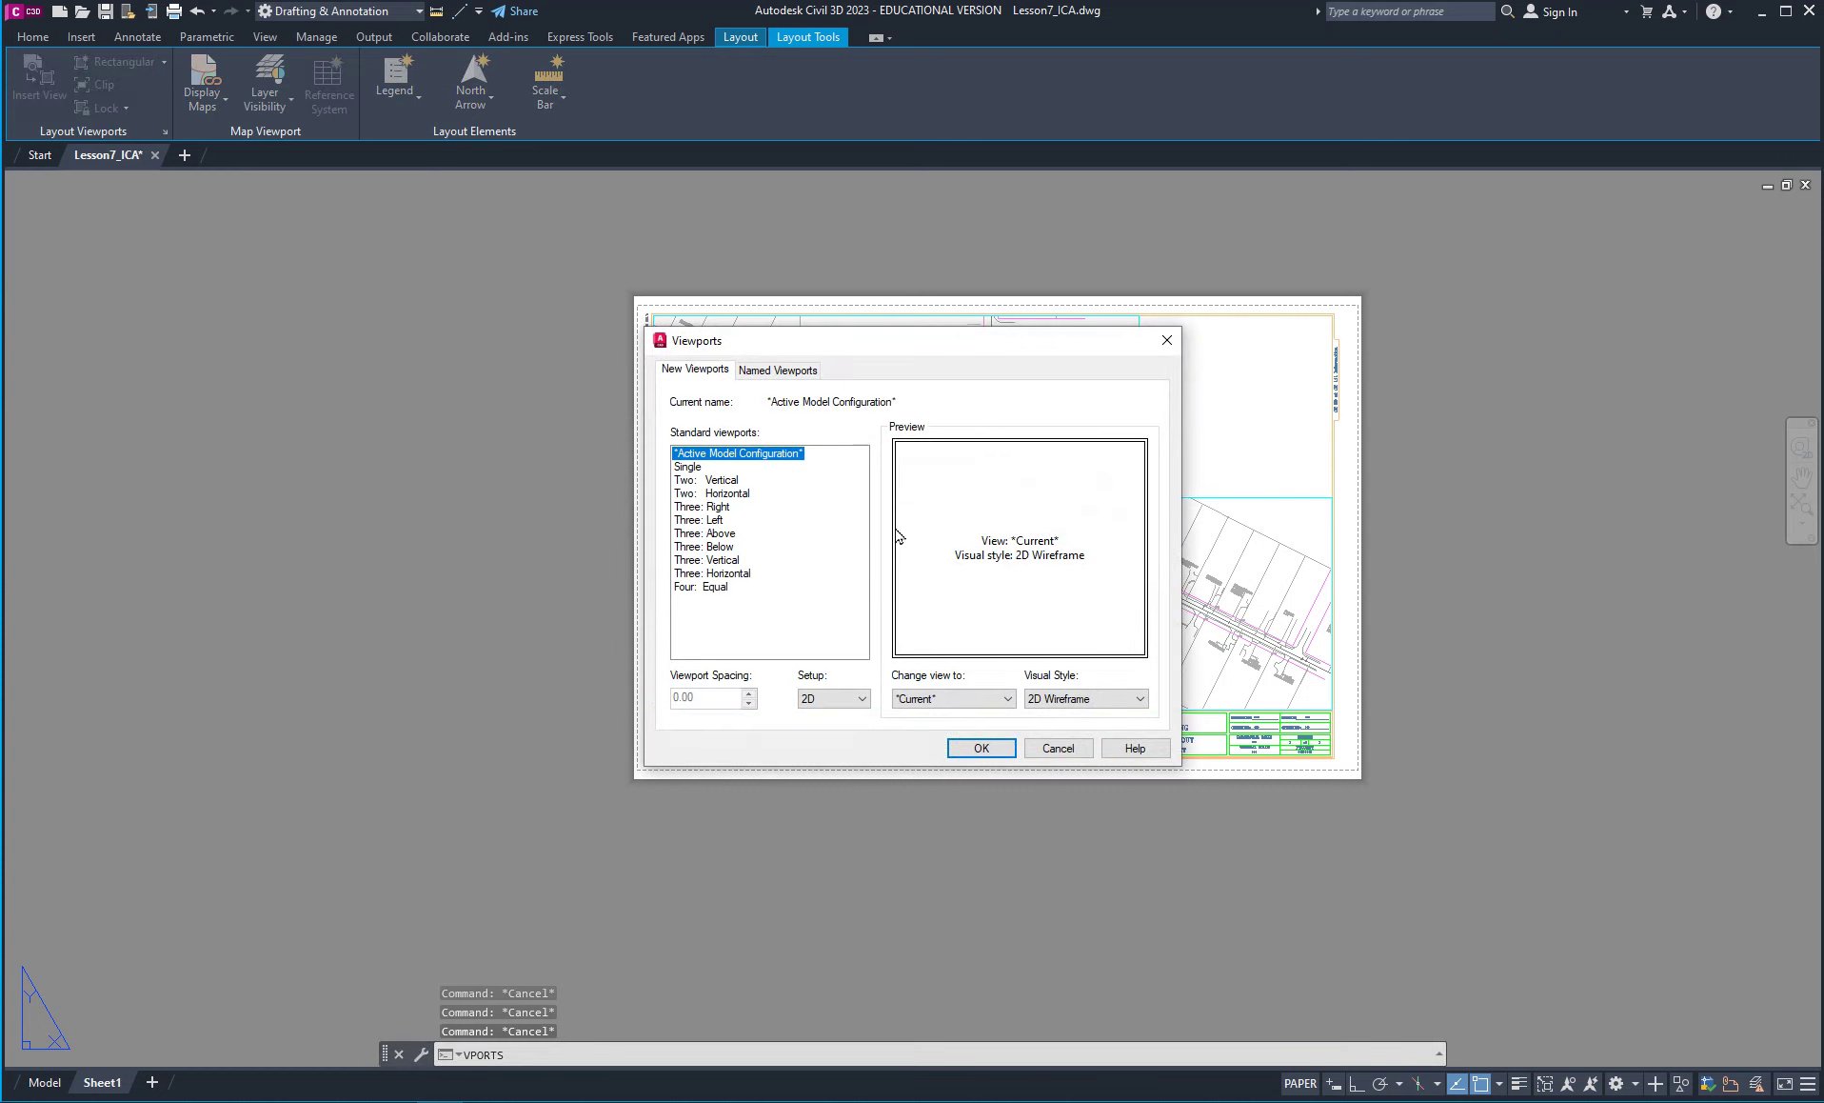
click(703, 467)
click(688, 468)
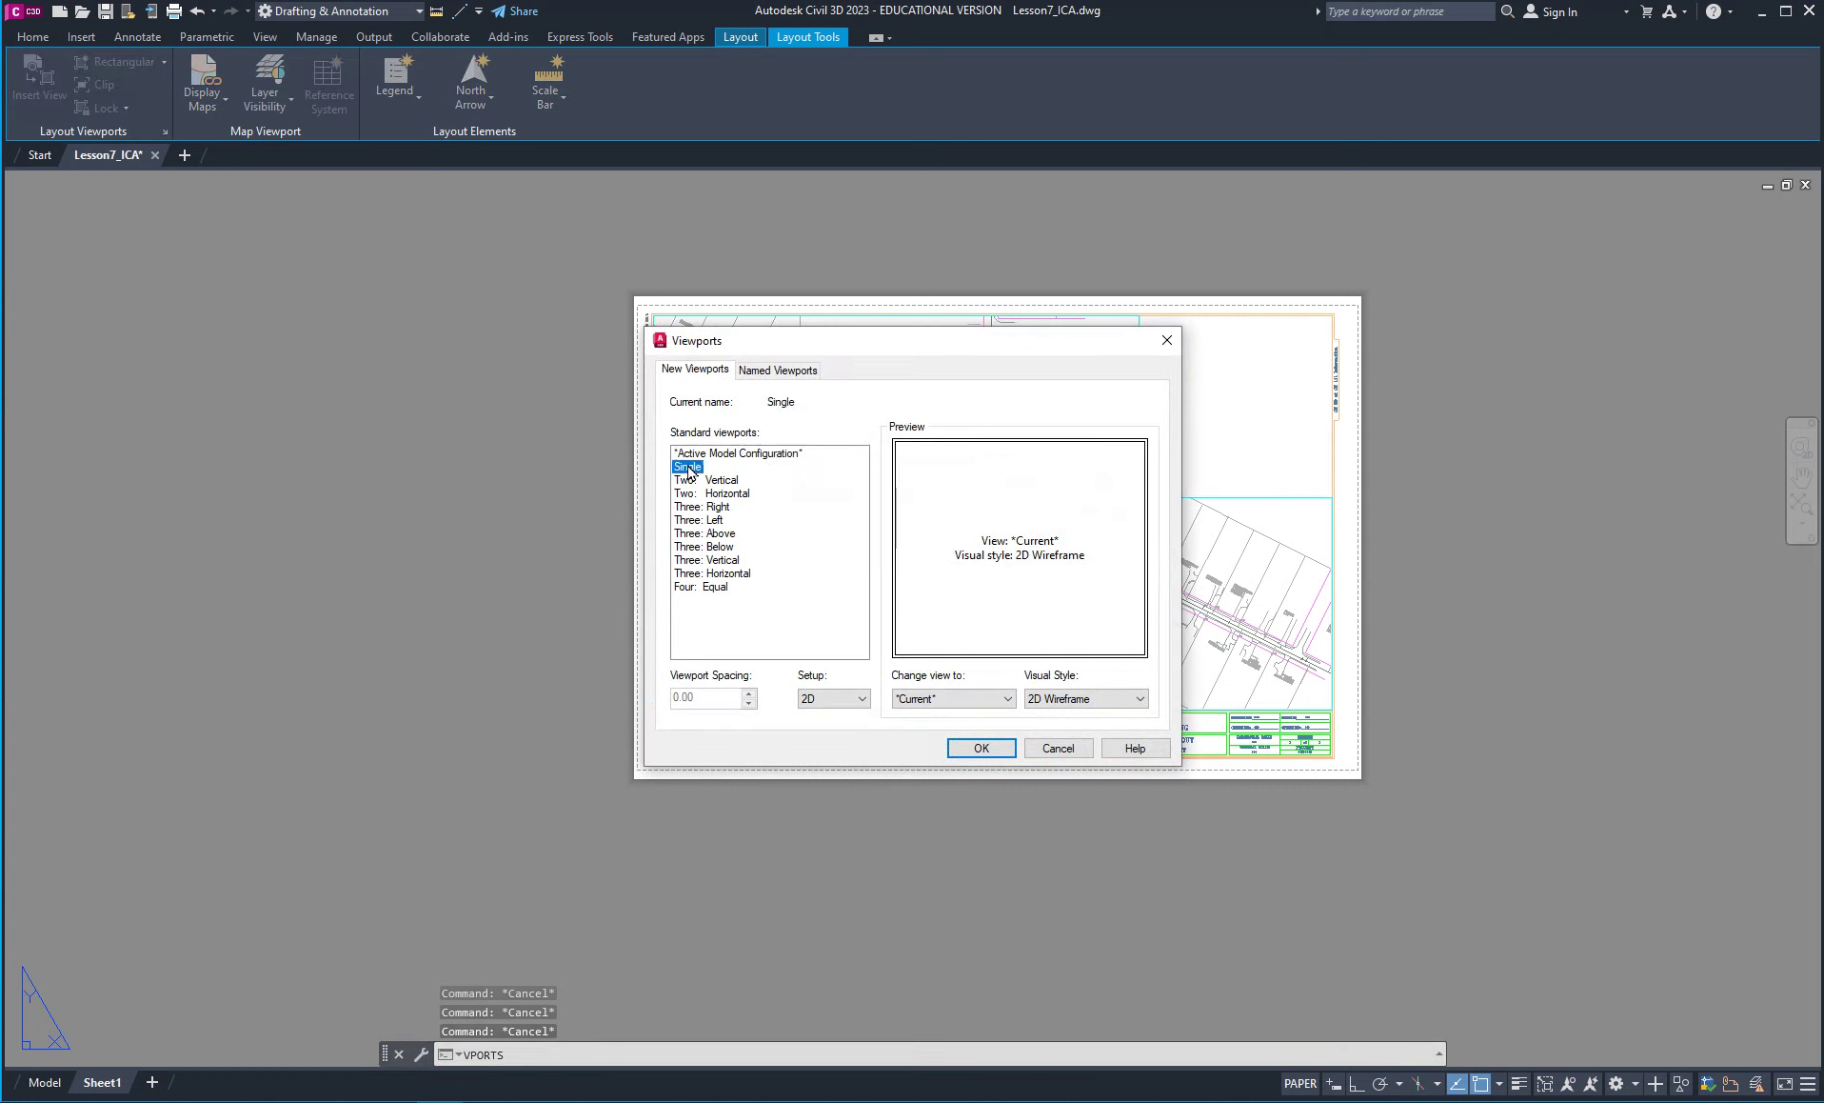
click(973, 746)
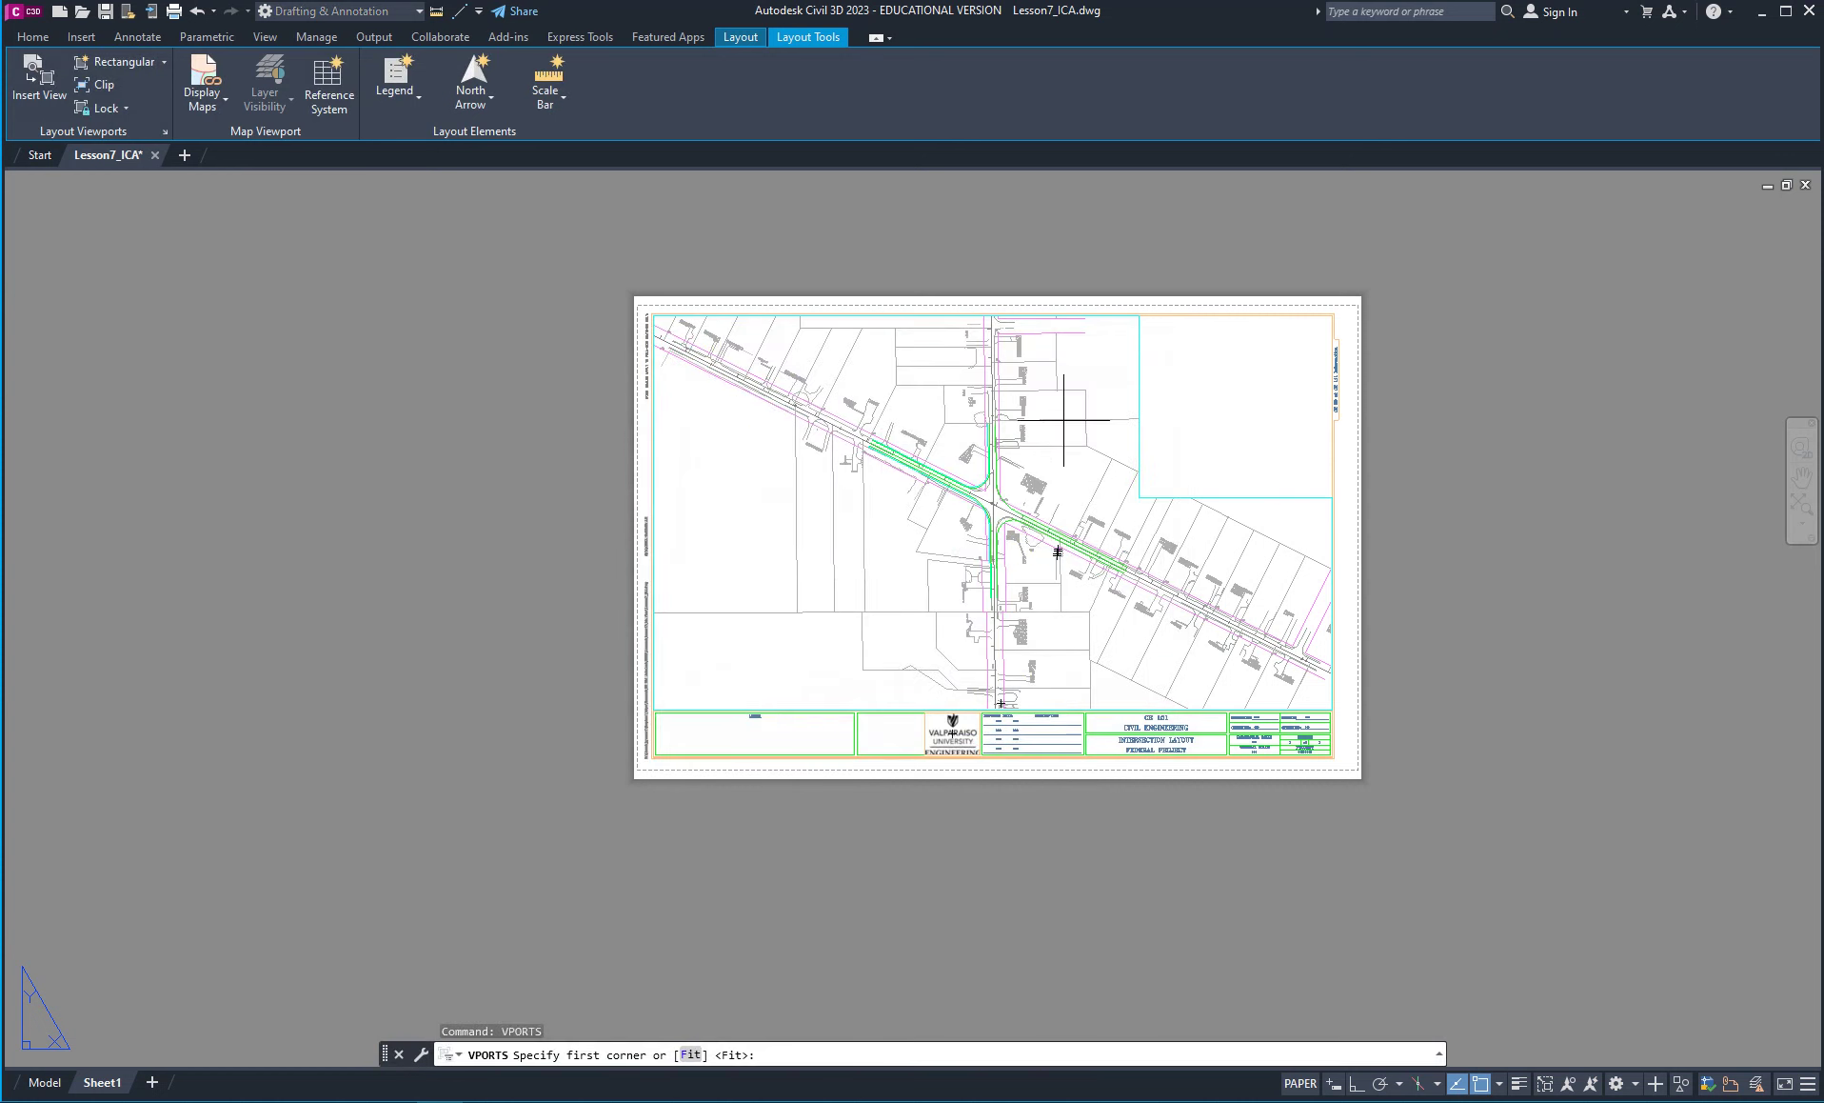
click(1138, 315)
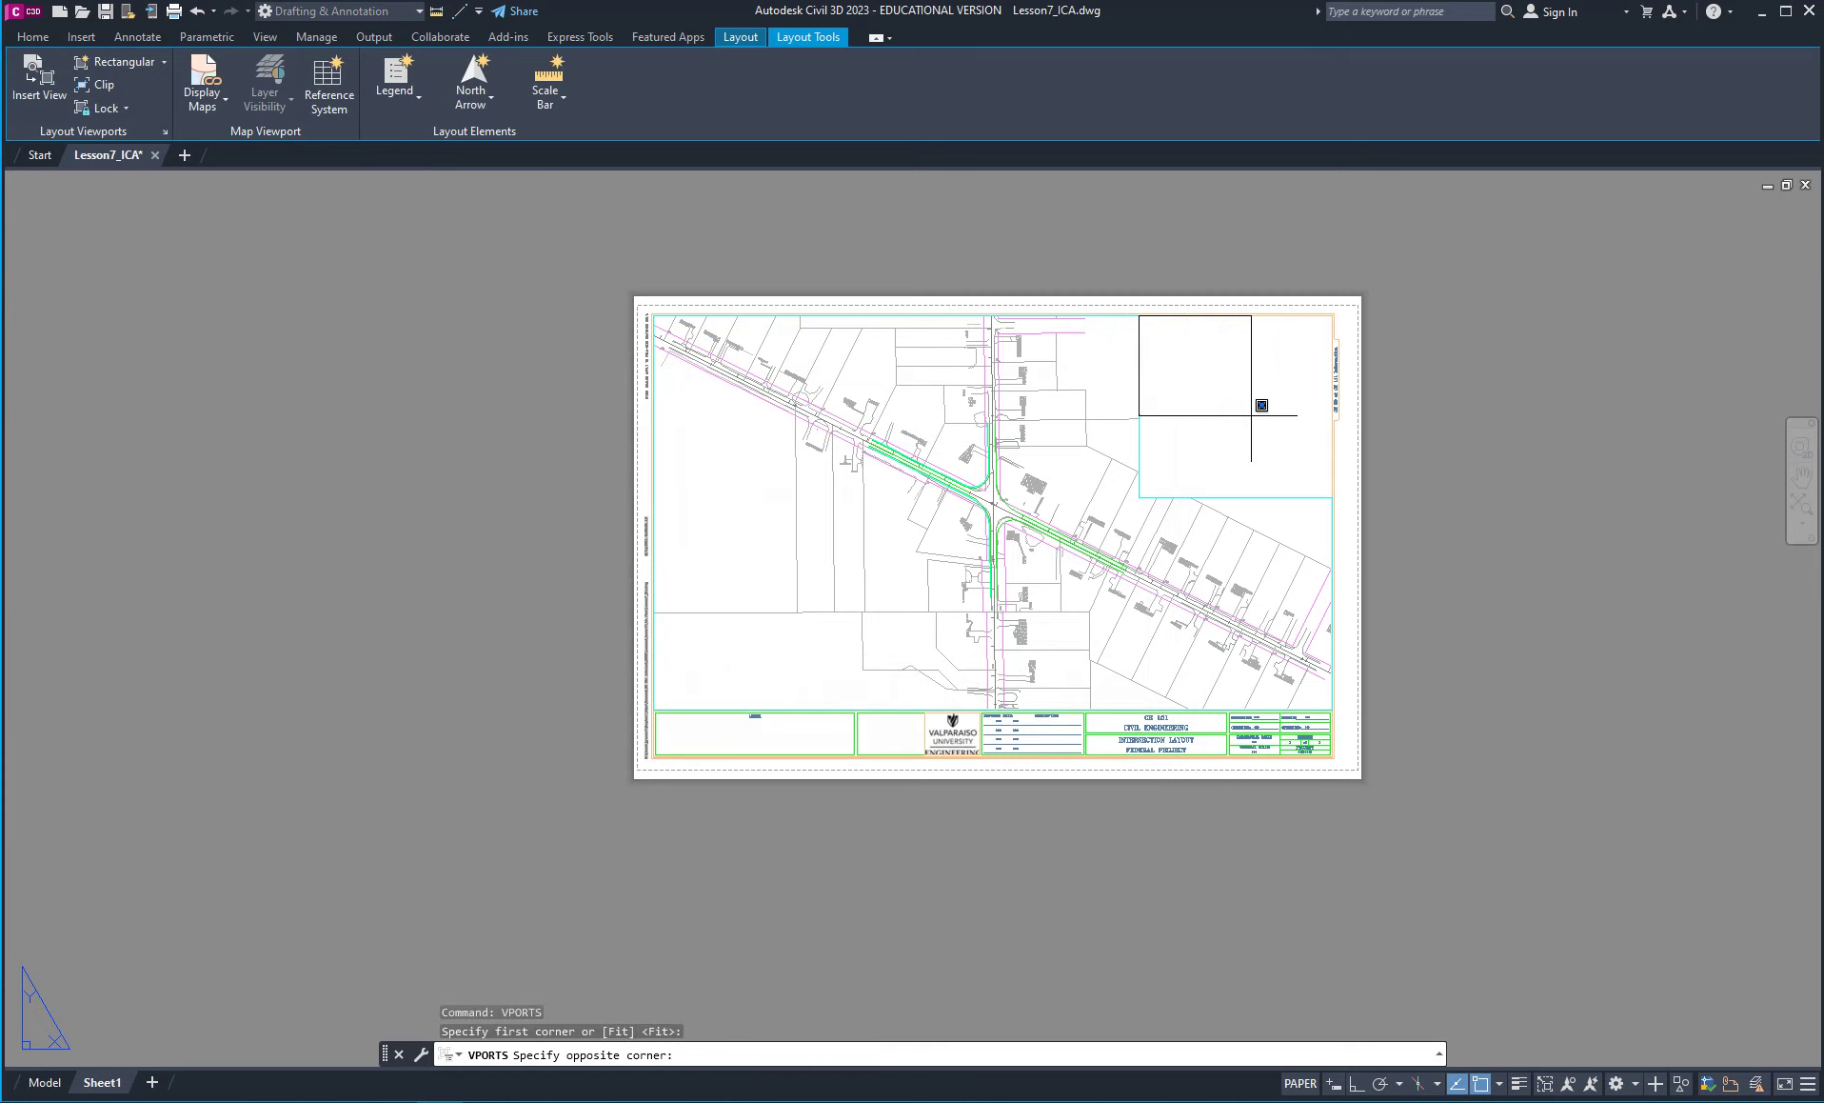
click(1332, 496)
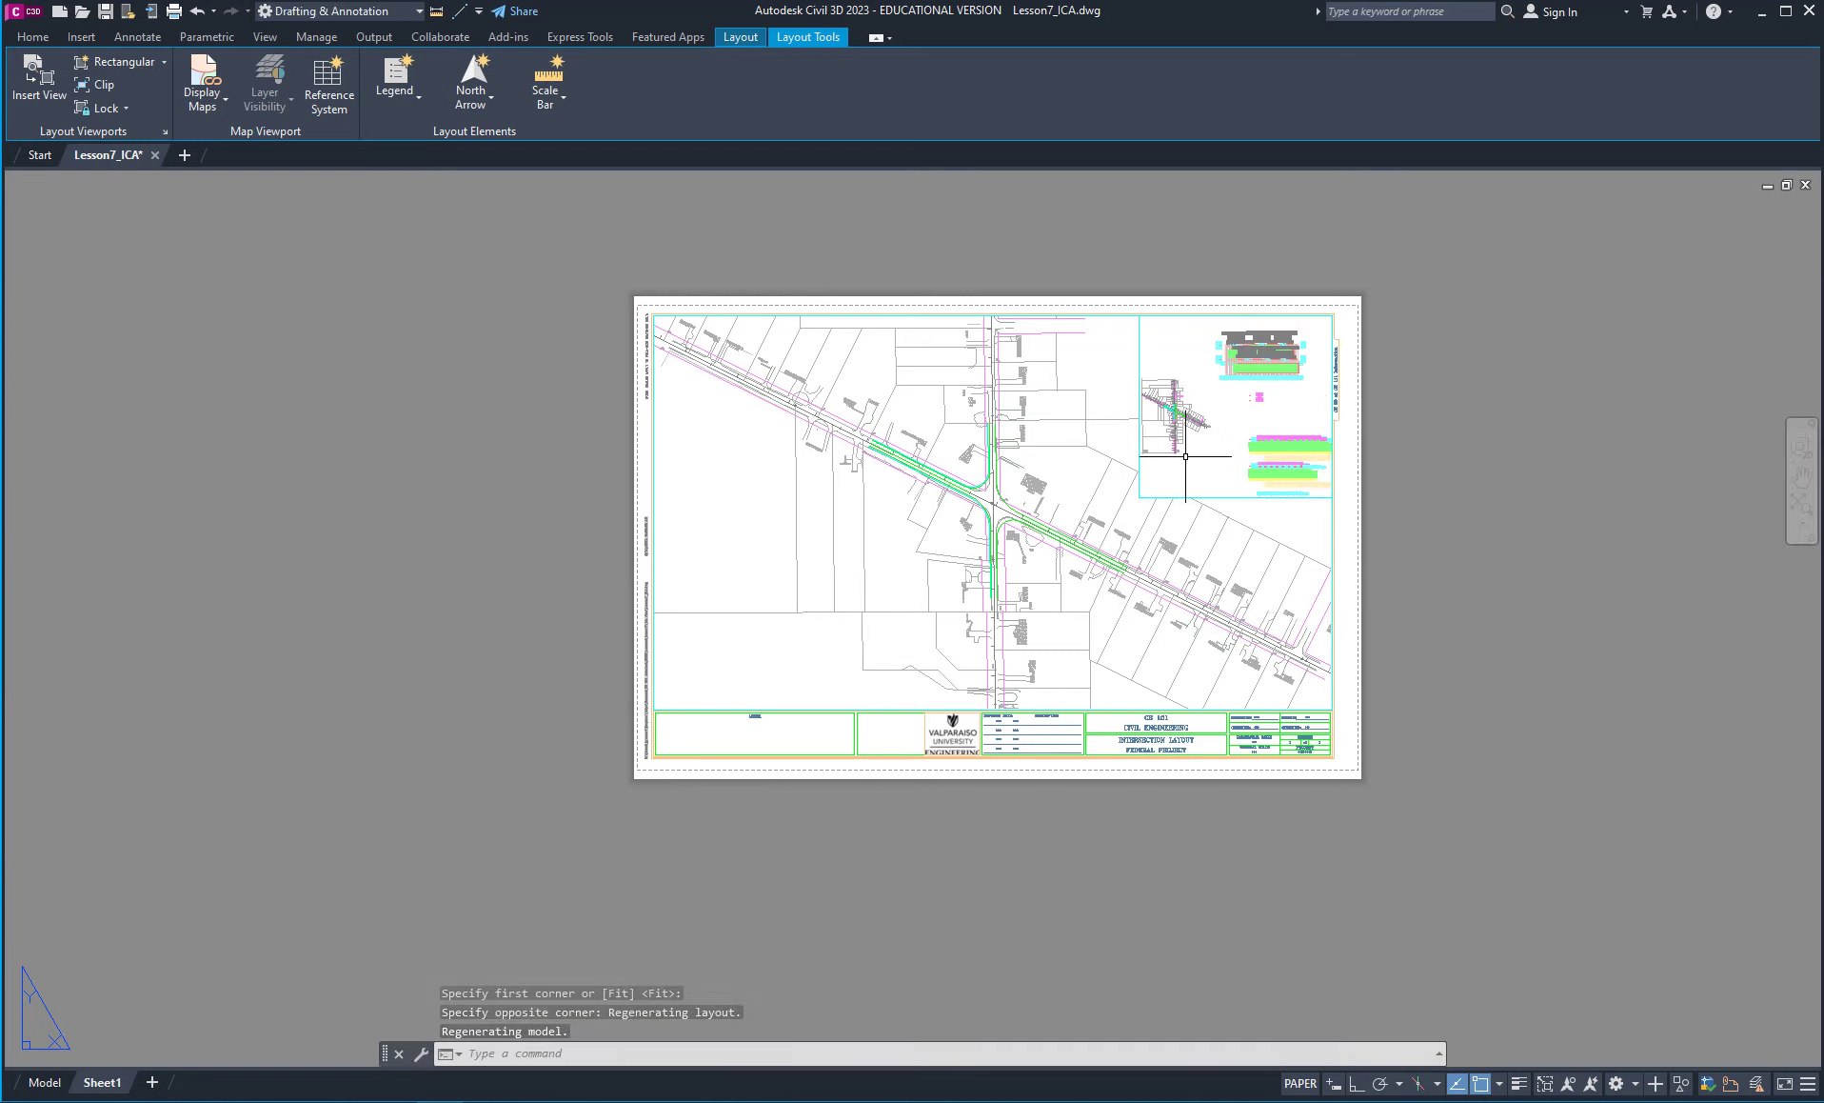
Frame the intersection's southeast corner curve in the new viewport, set its scale to 1" = 10', and return to paper space.
scroll(1202, 451, up, 4)
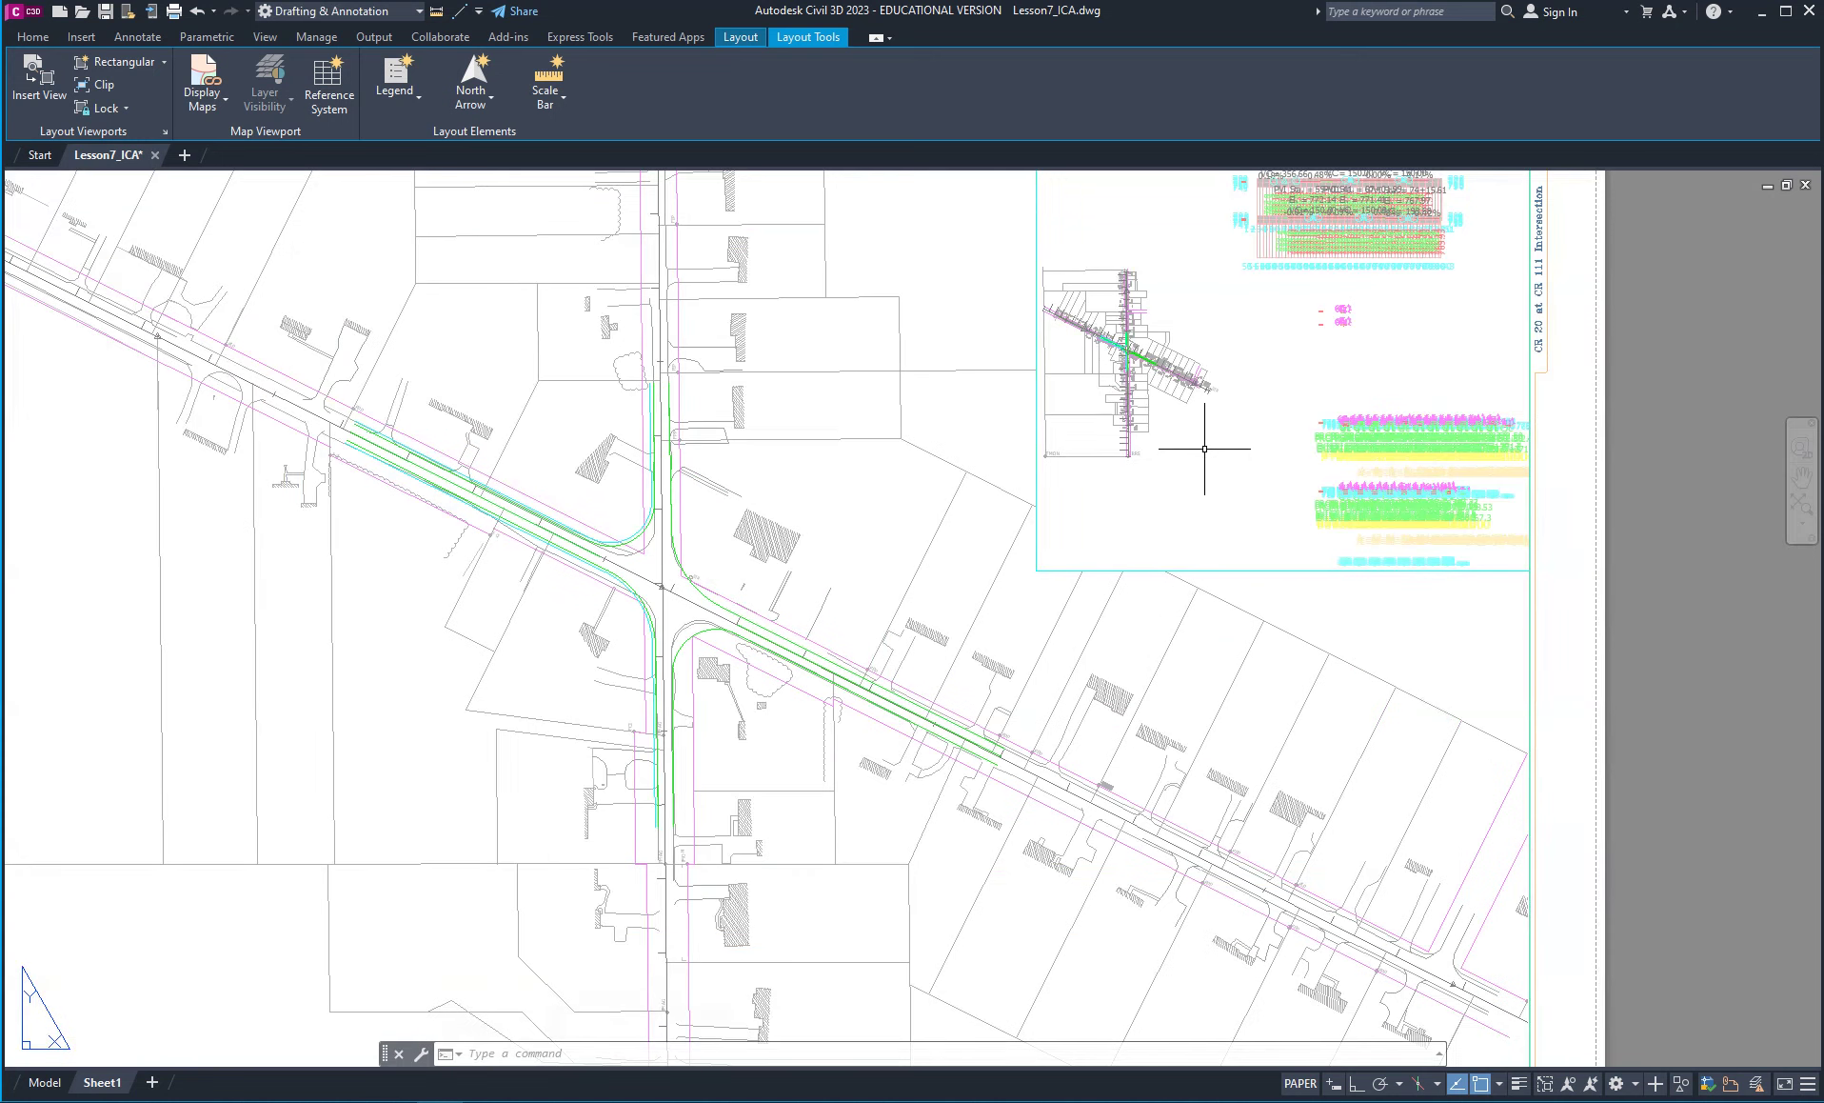
double_click(1180, 476)
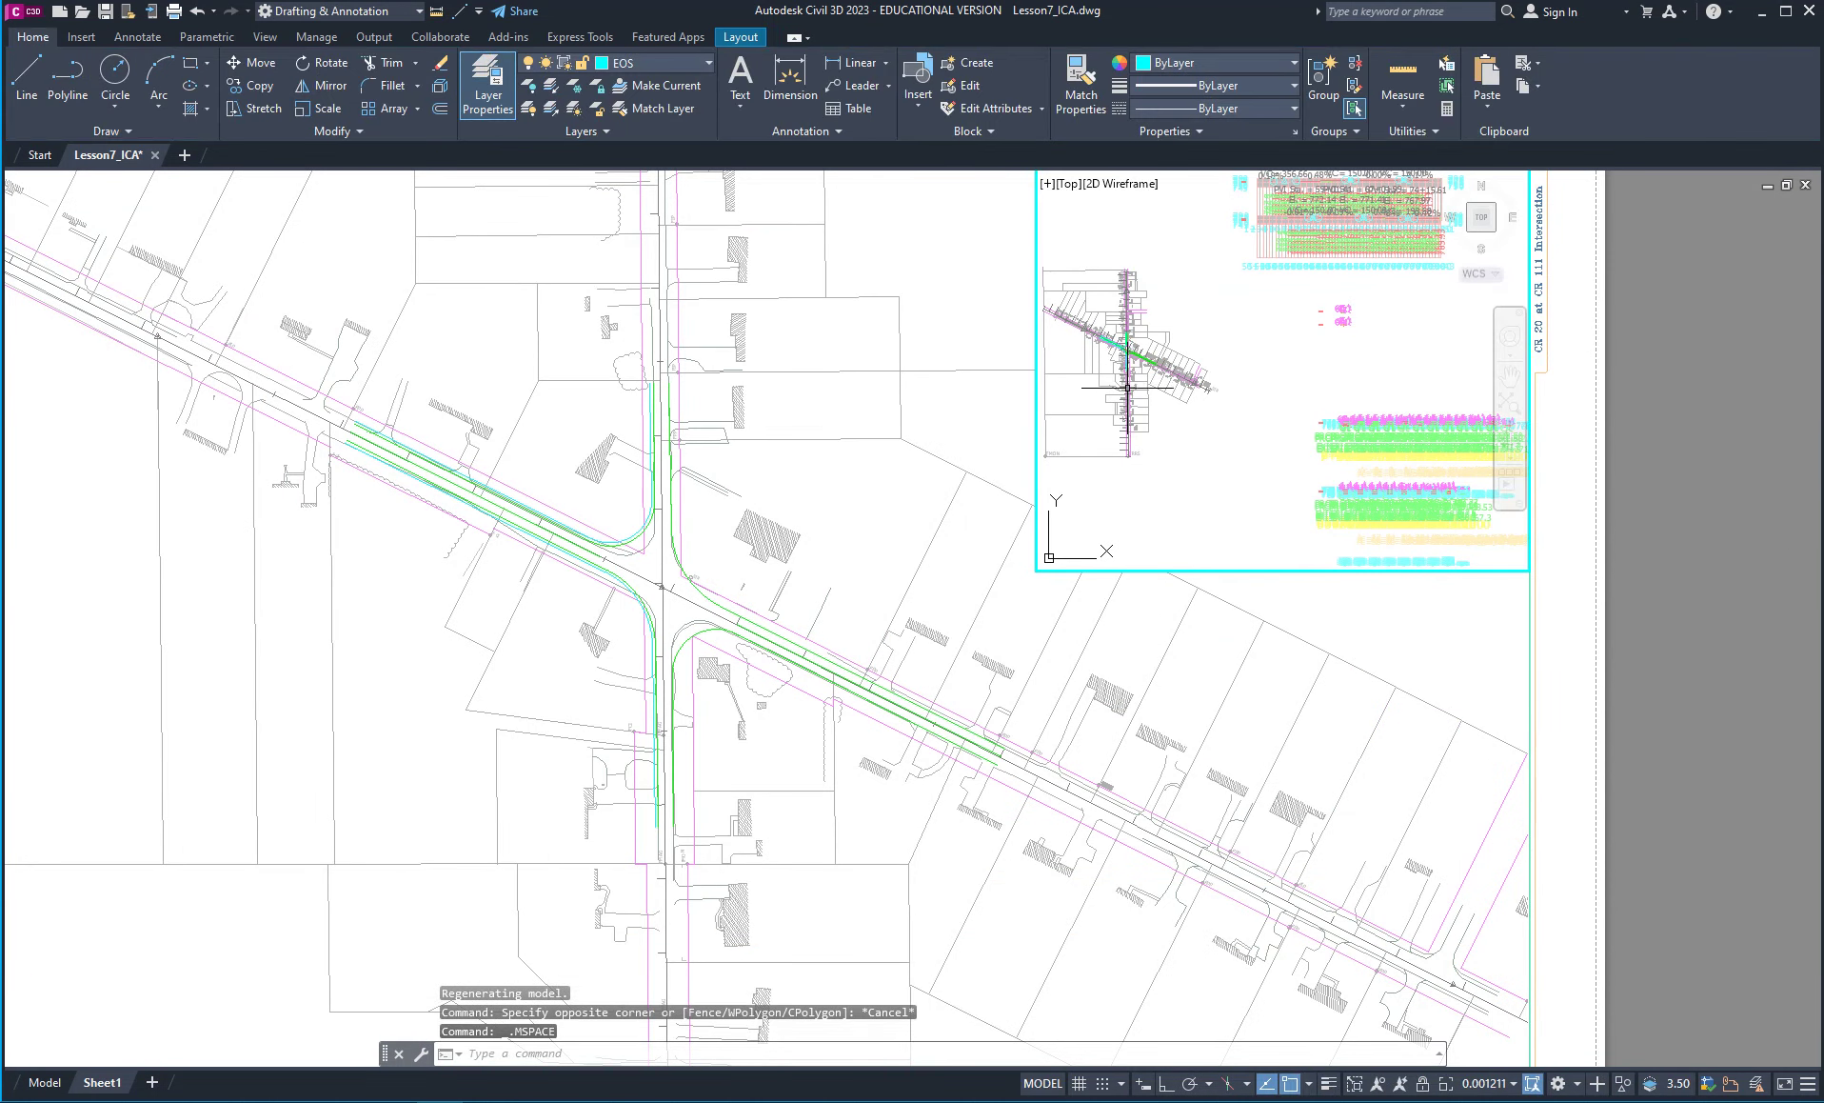
scroll(1202, 419, up, 8)
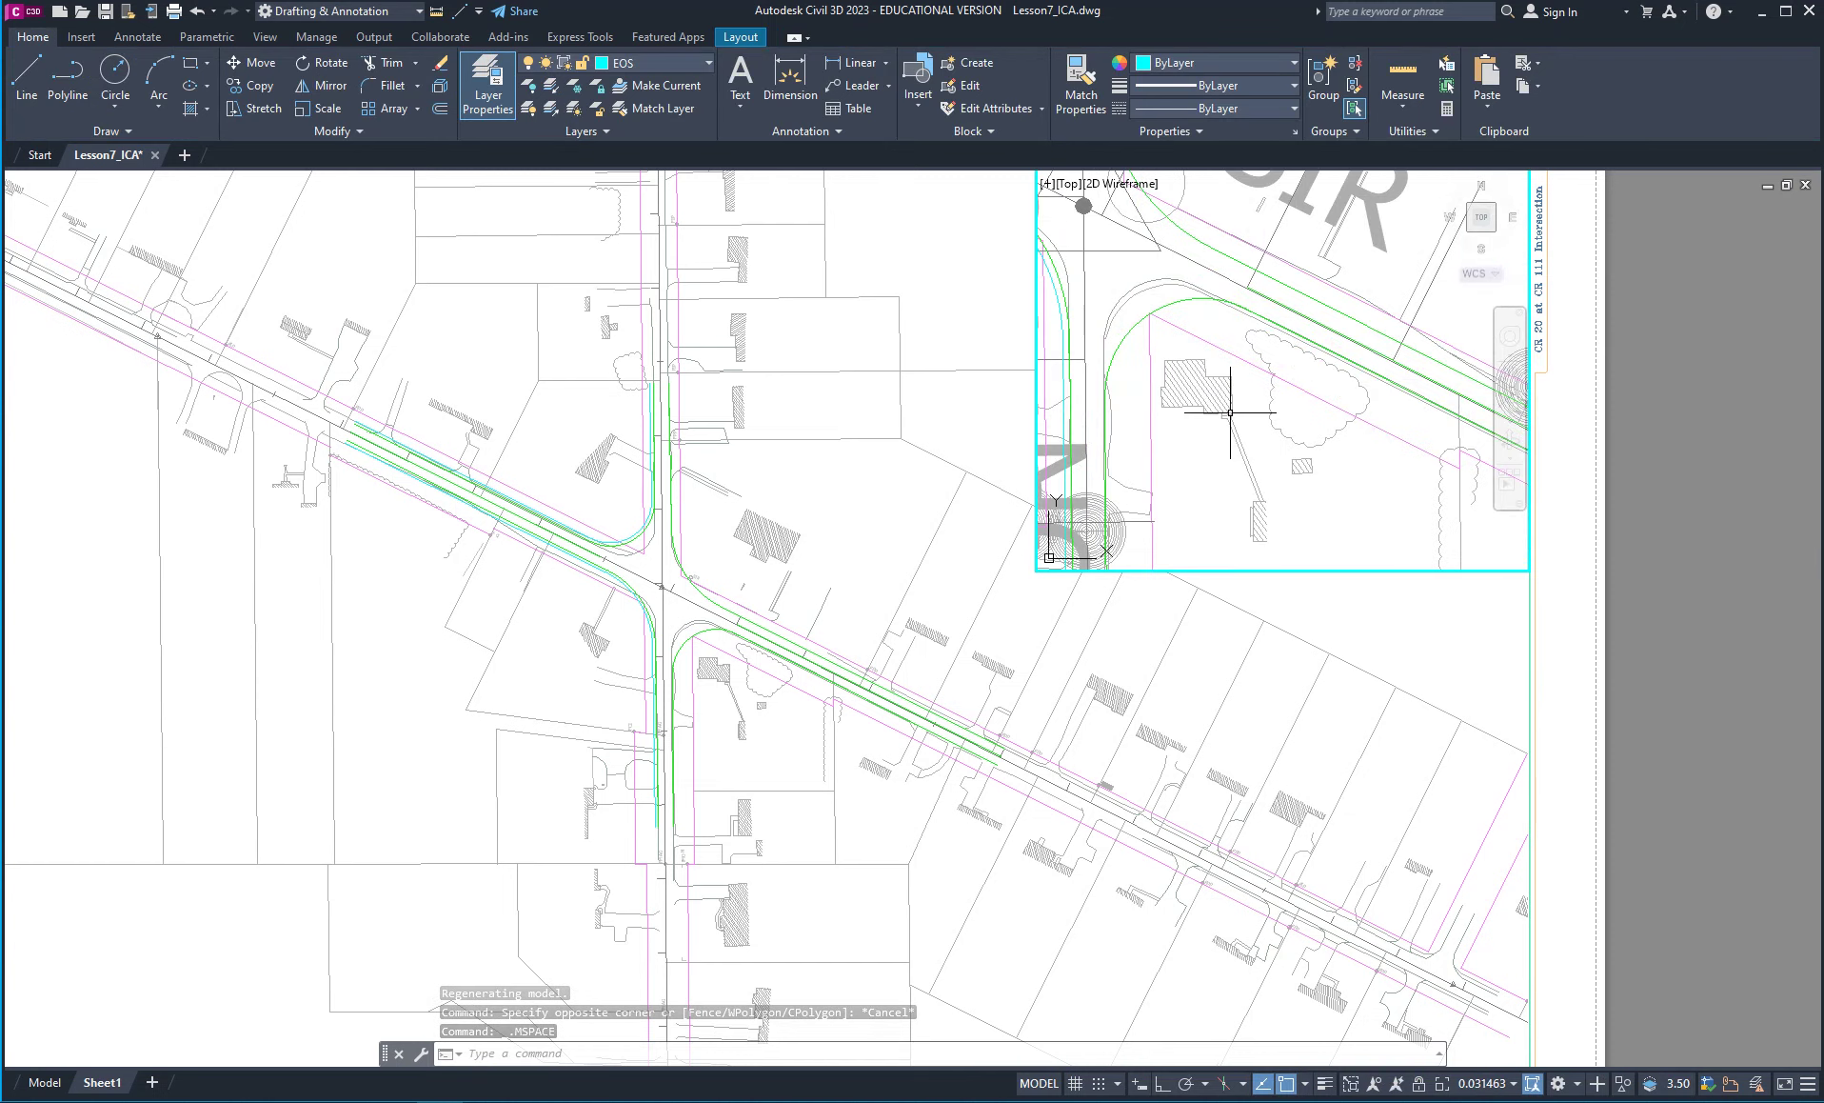
scroll(1230, 412, up, 4)
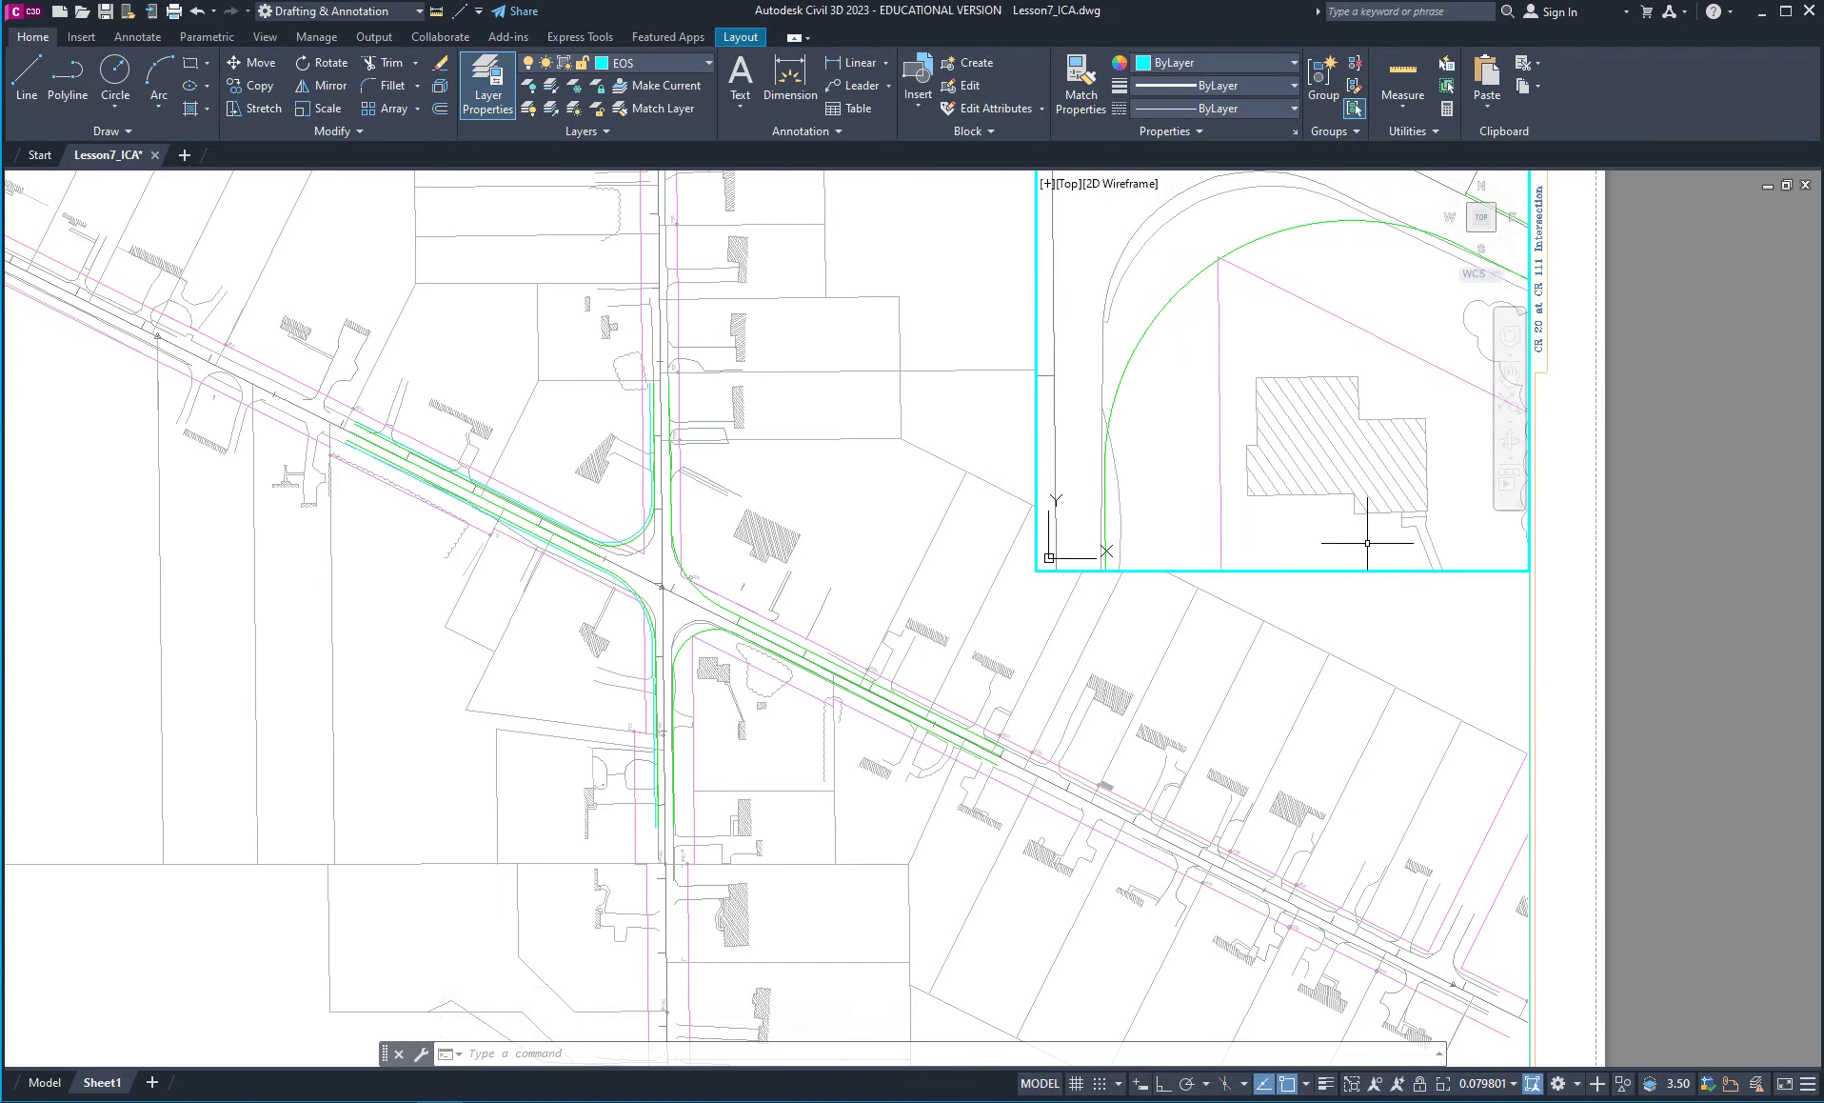
click(1527, 1086)
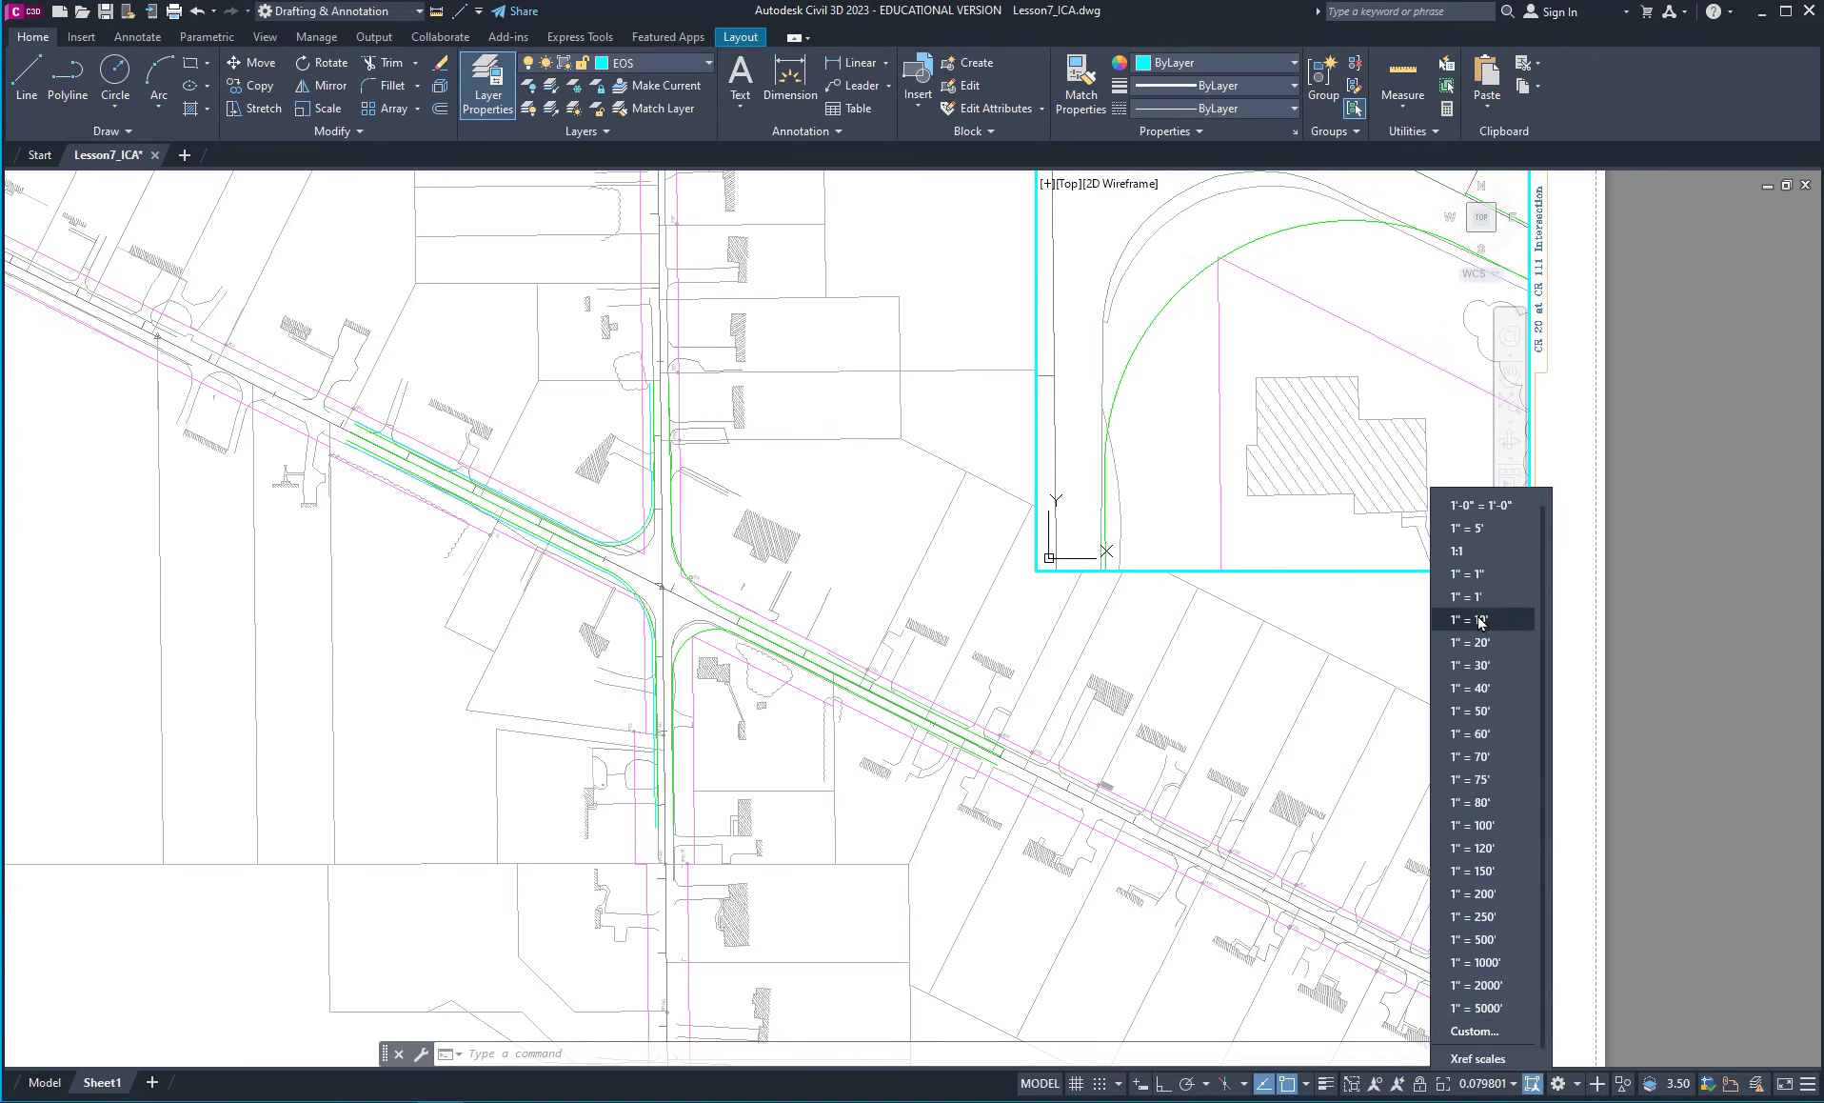
click(1480, 621)
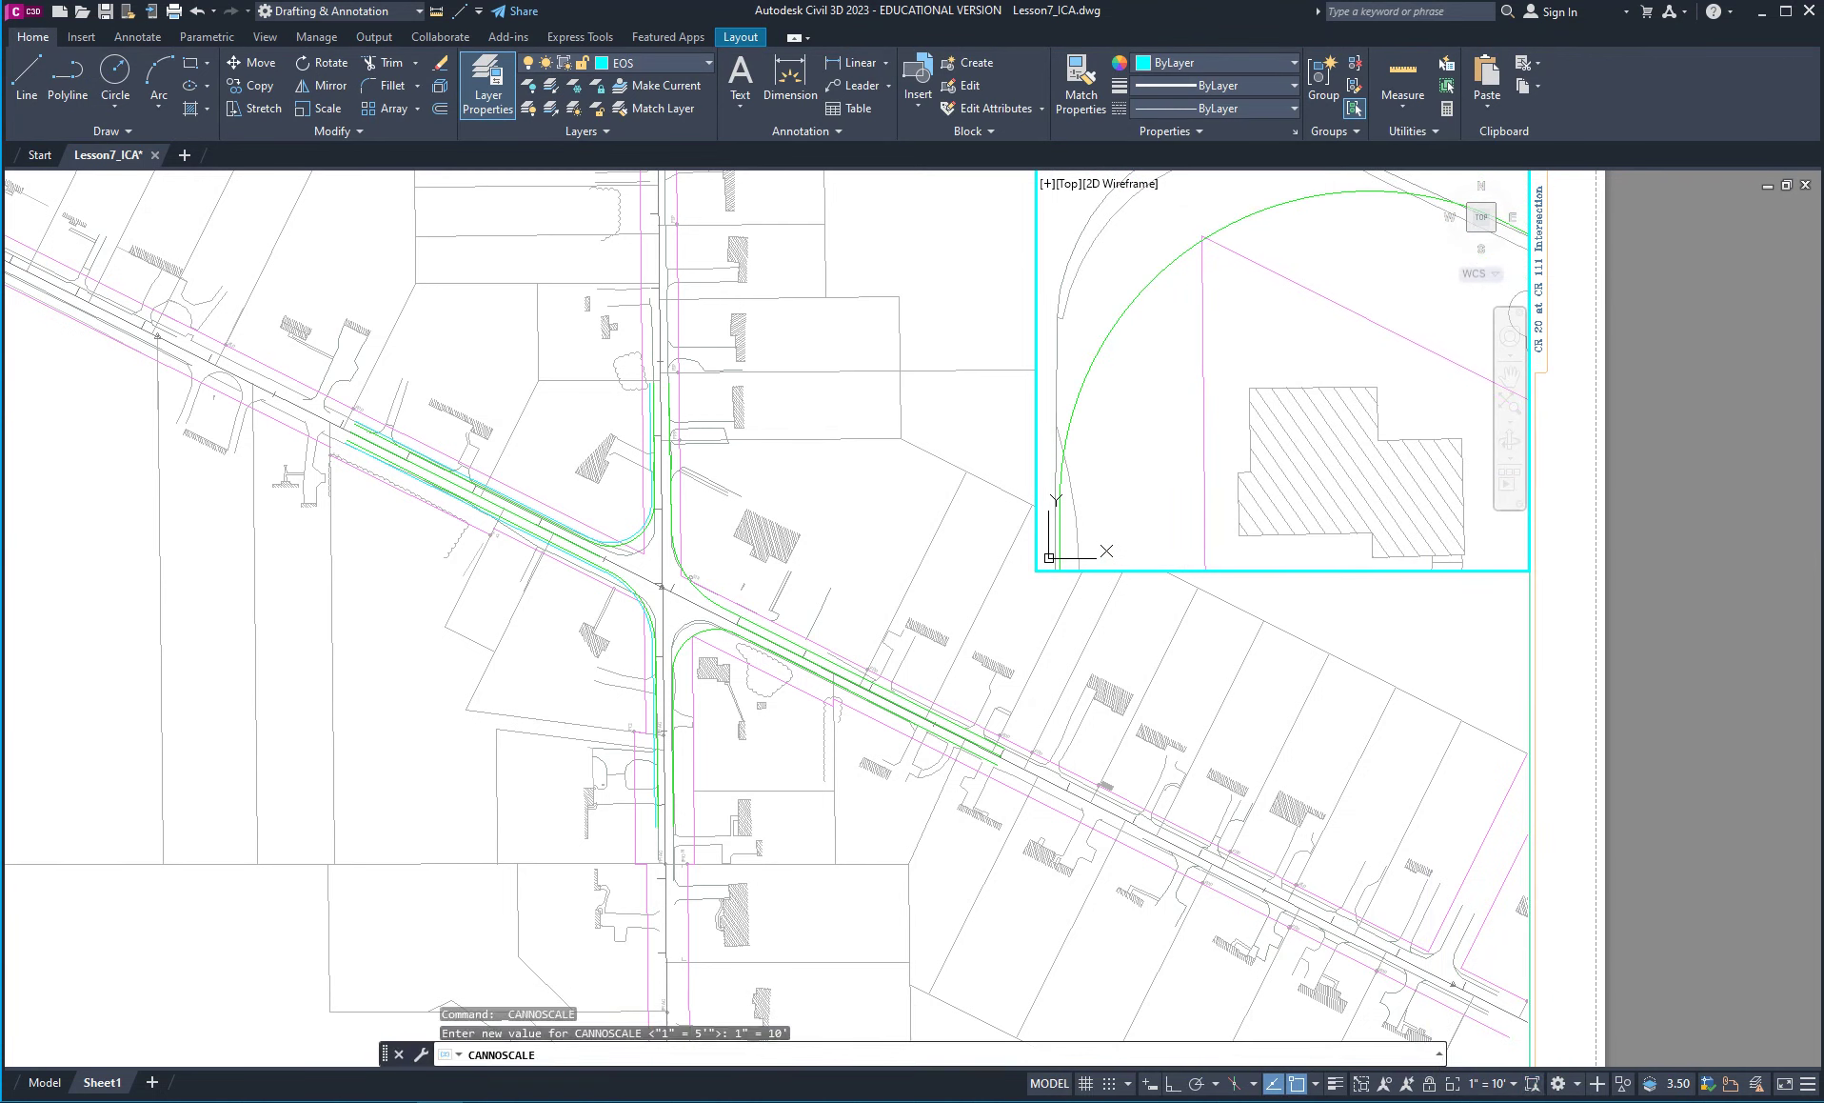
click(1479, 629)
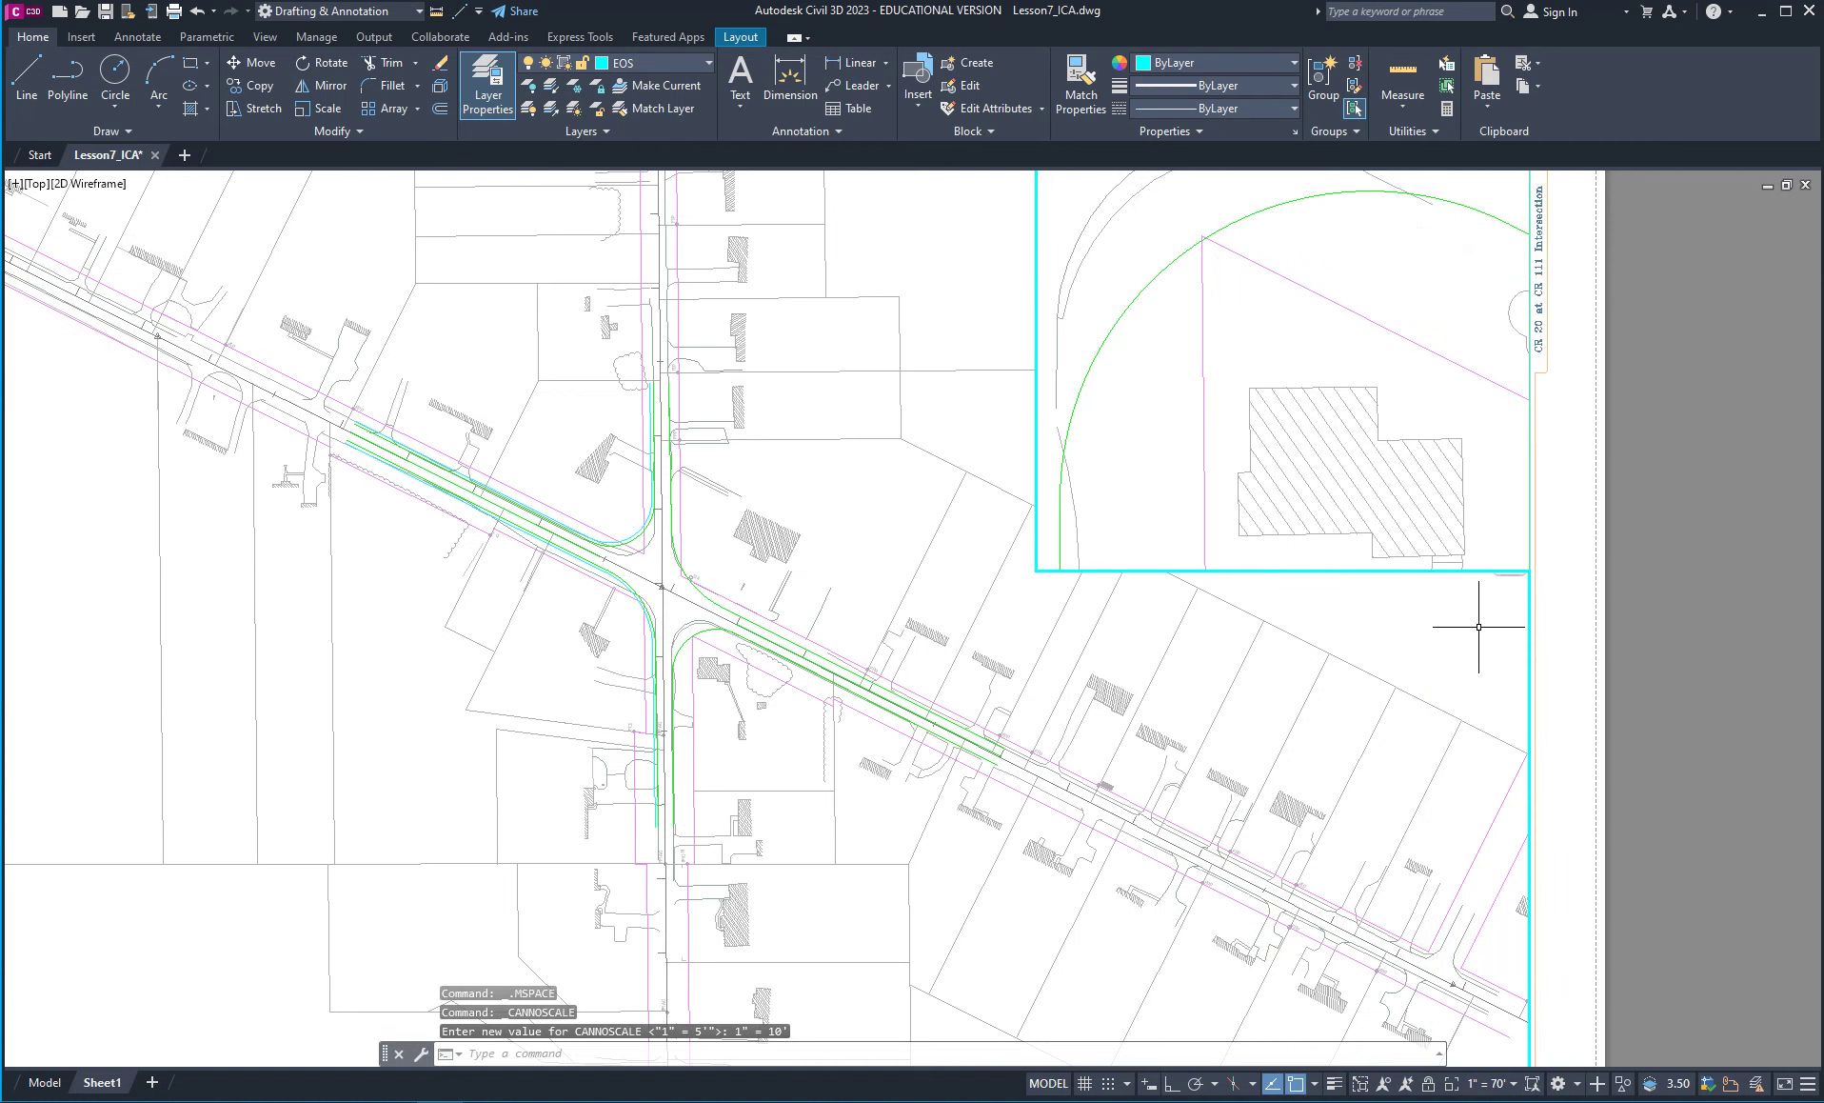
double_click(1559, 611)
scroll(1356, 721, down, 2)
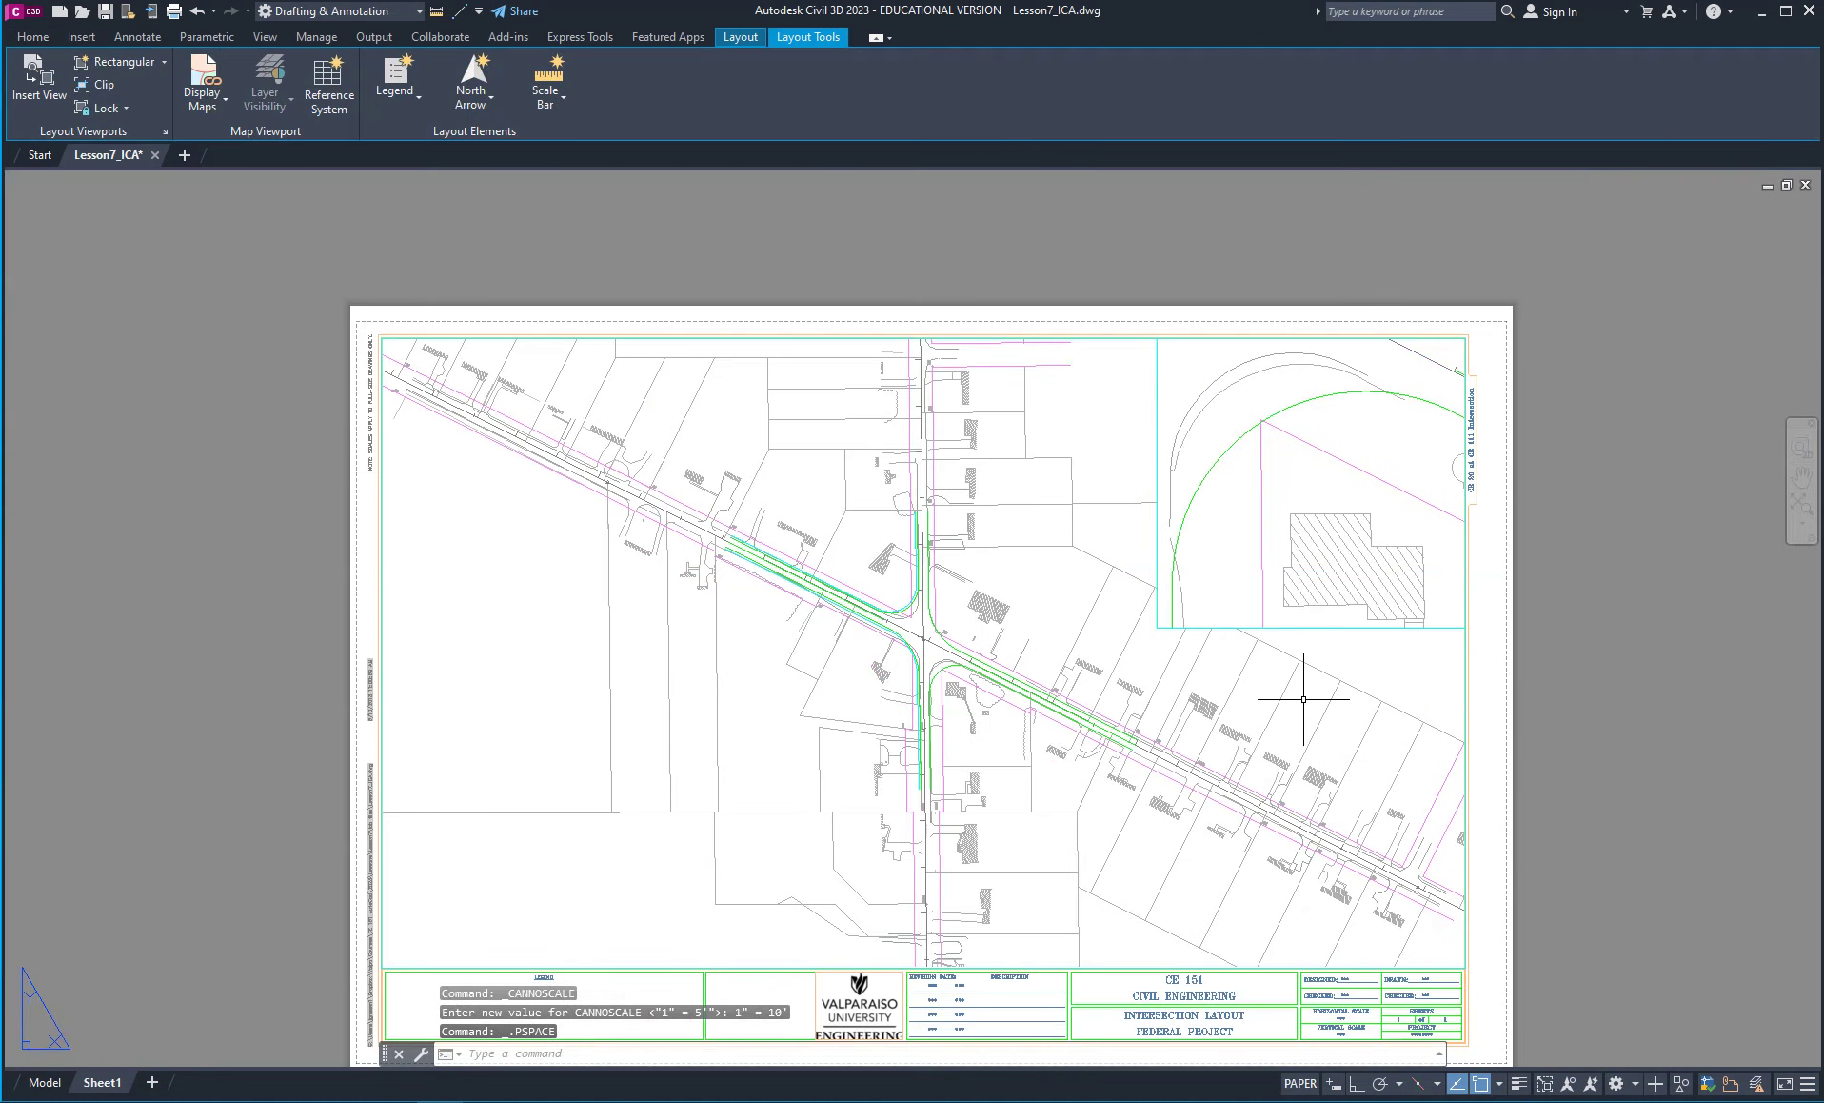
Add an aligned dimension between the two green pavement edges of the diagonal road northwest of the intersection, placing its text above the road.
middle_drag(1304, 699, 1336, 773)
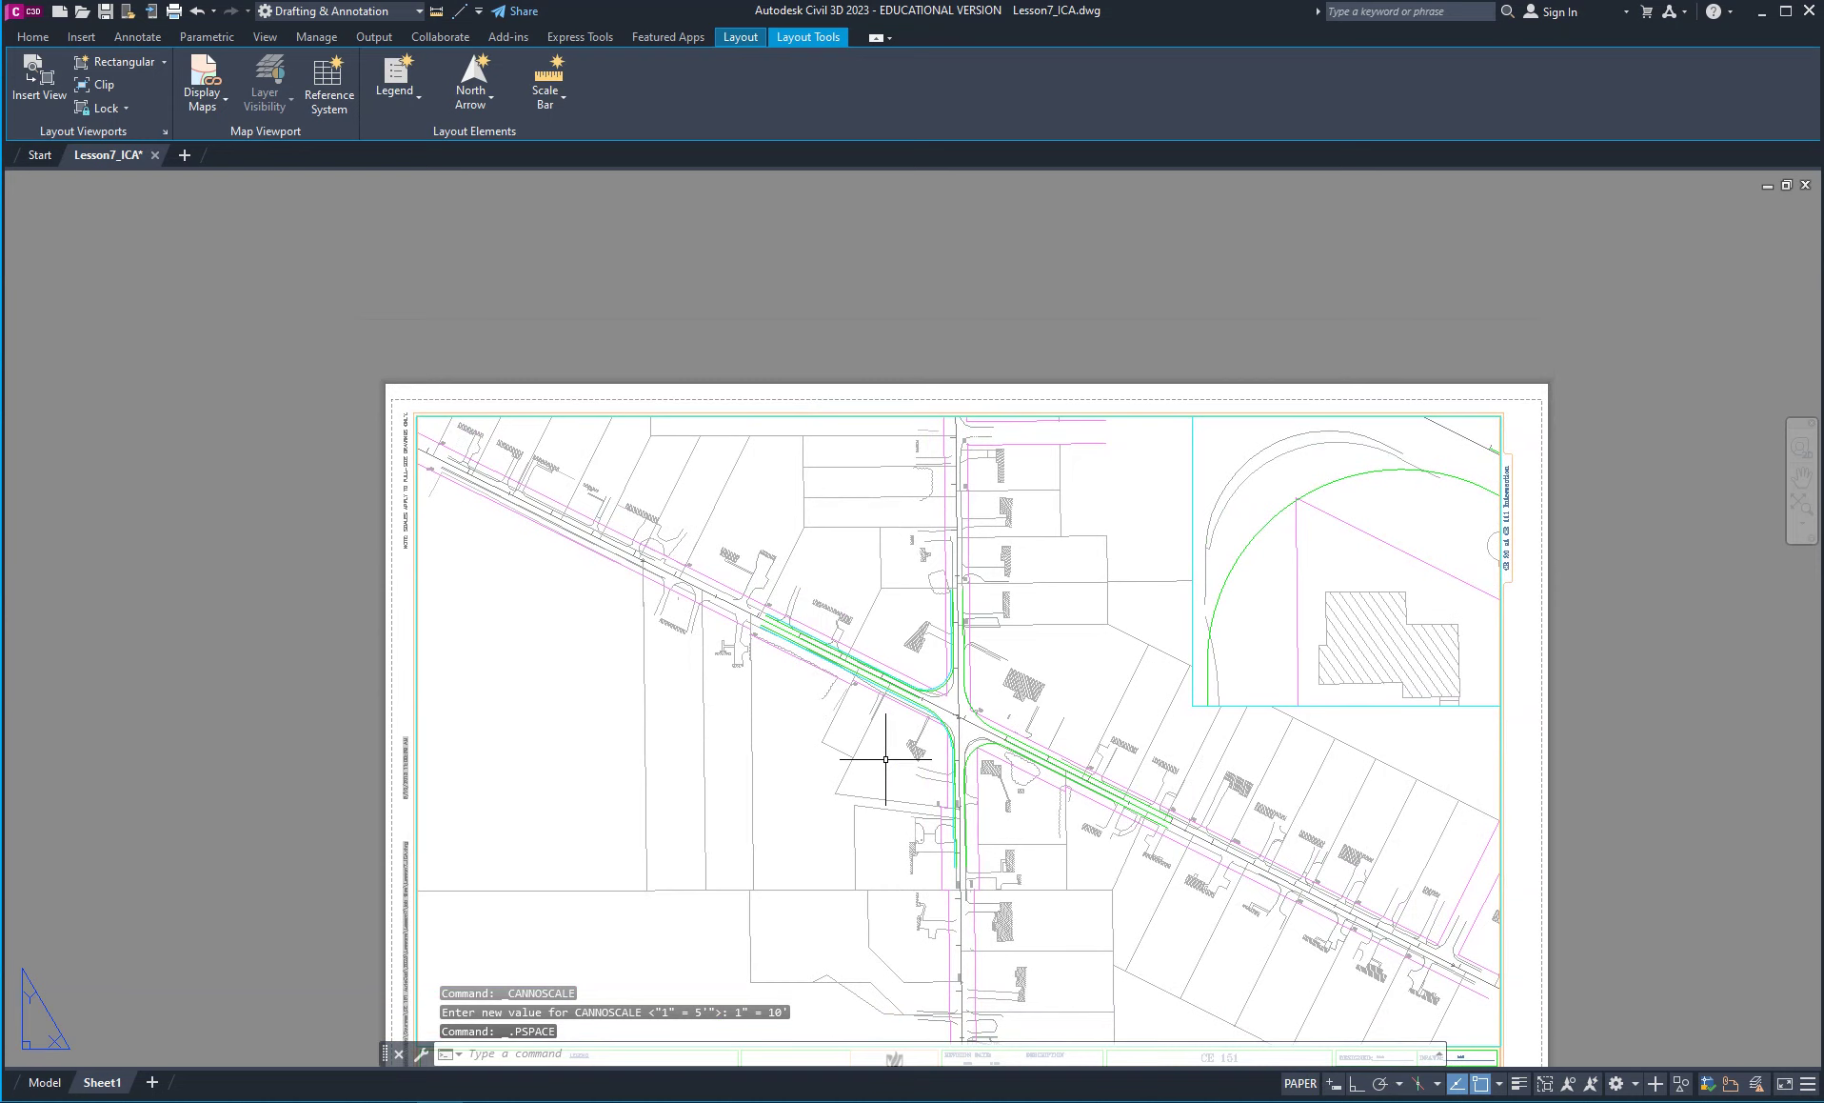
click(35, 37)
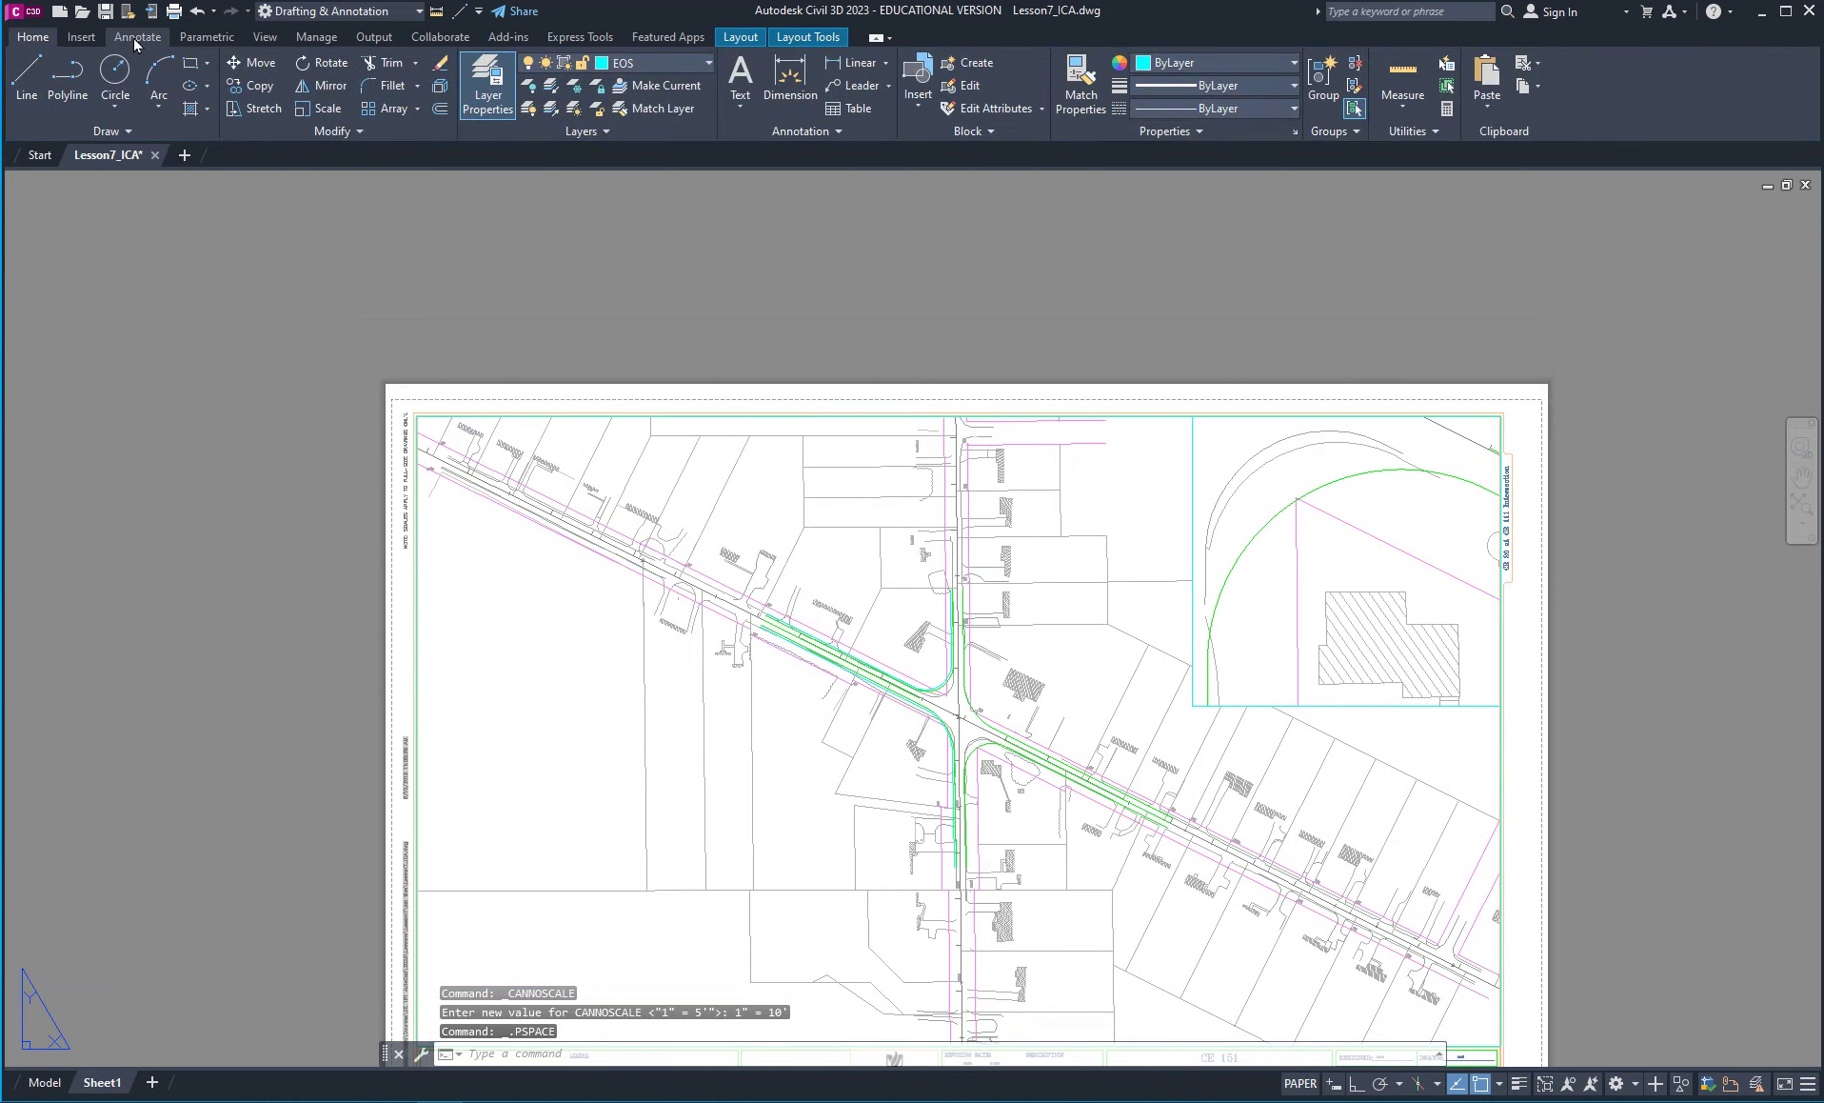
click(136, 38)
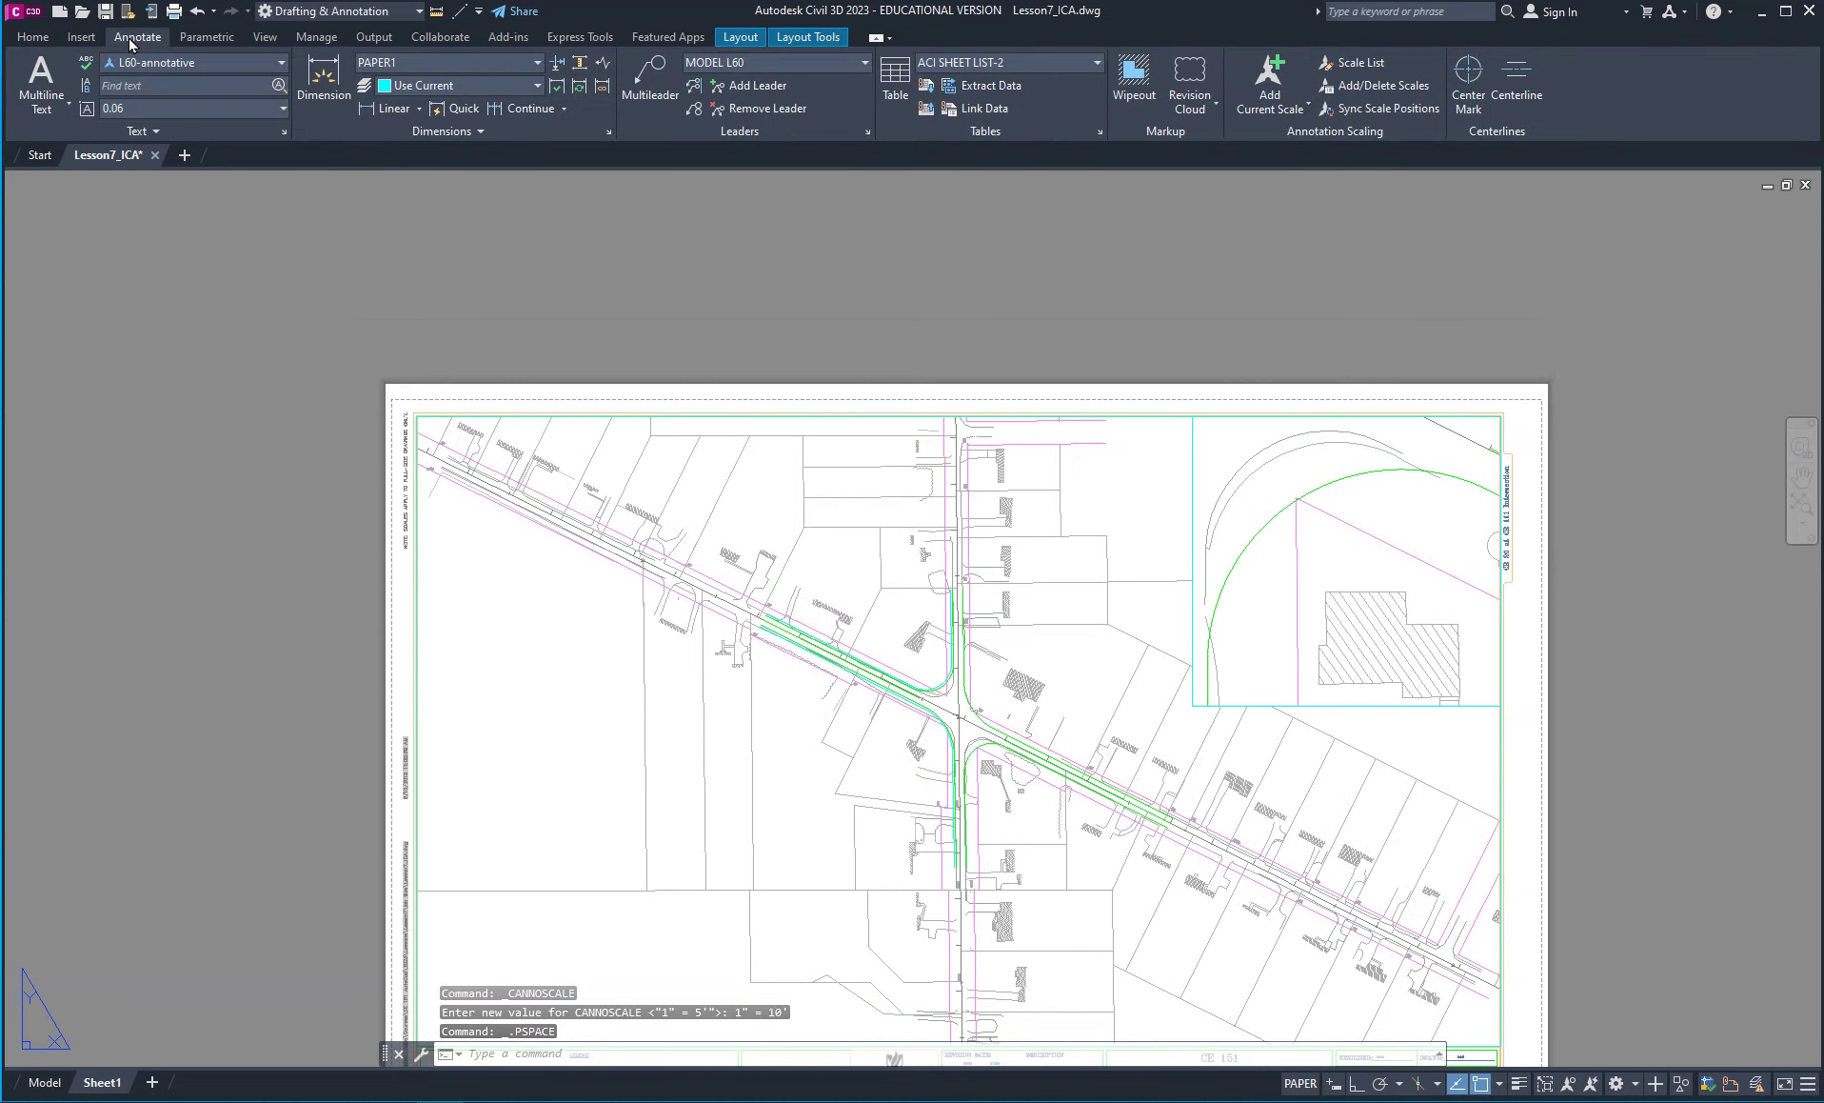
click(388, 111)
click(418, 108)
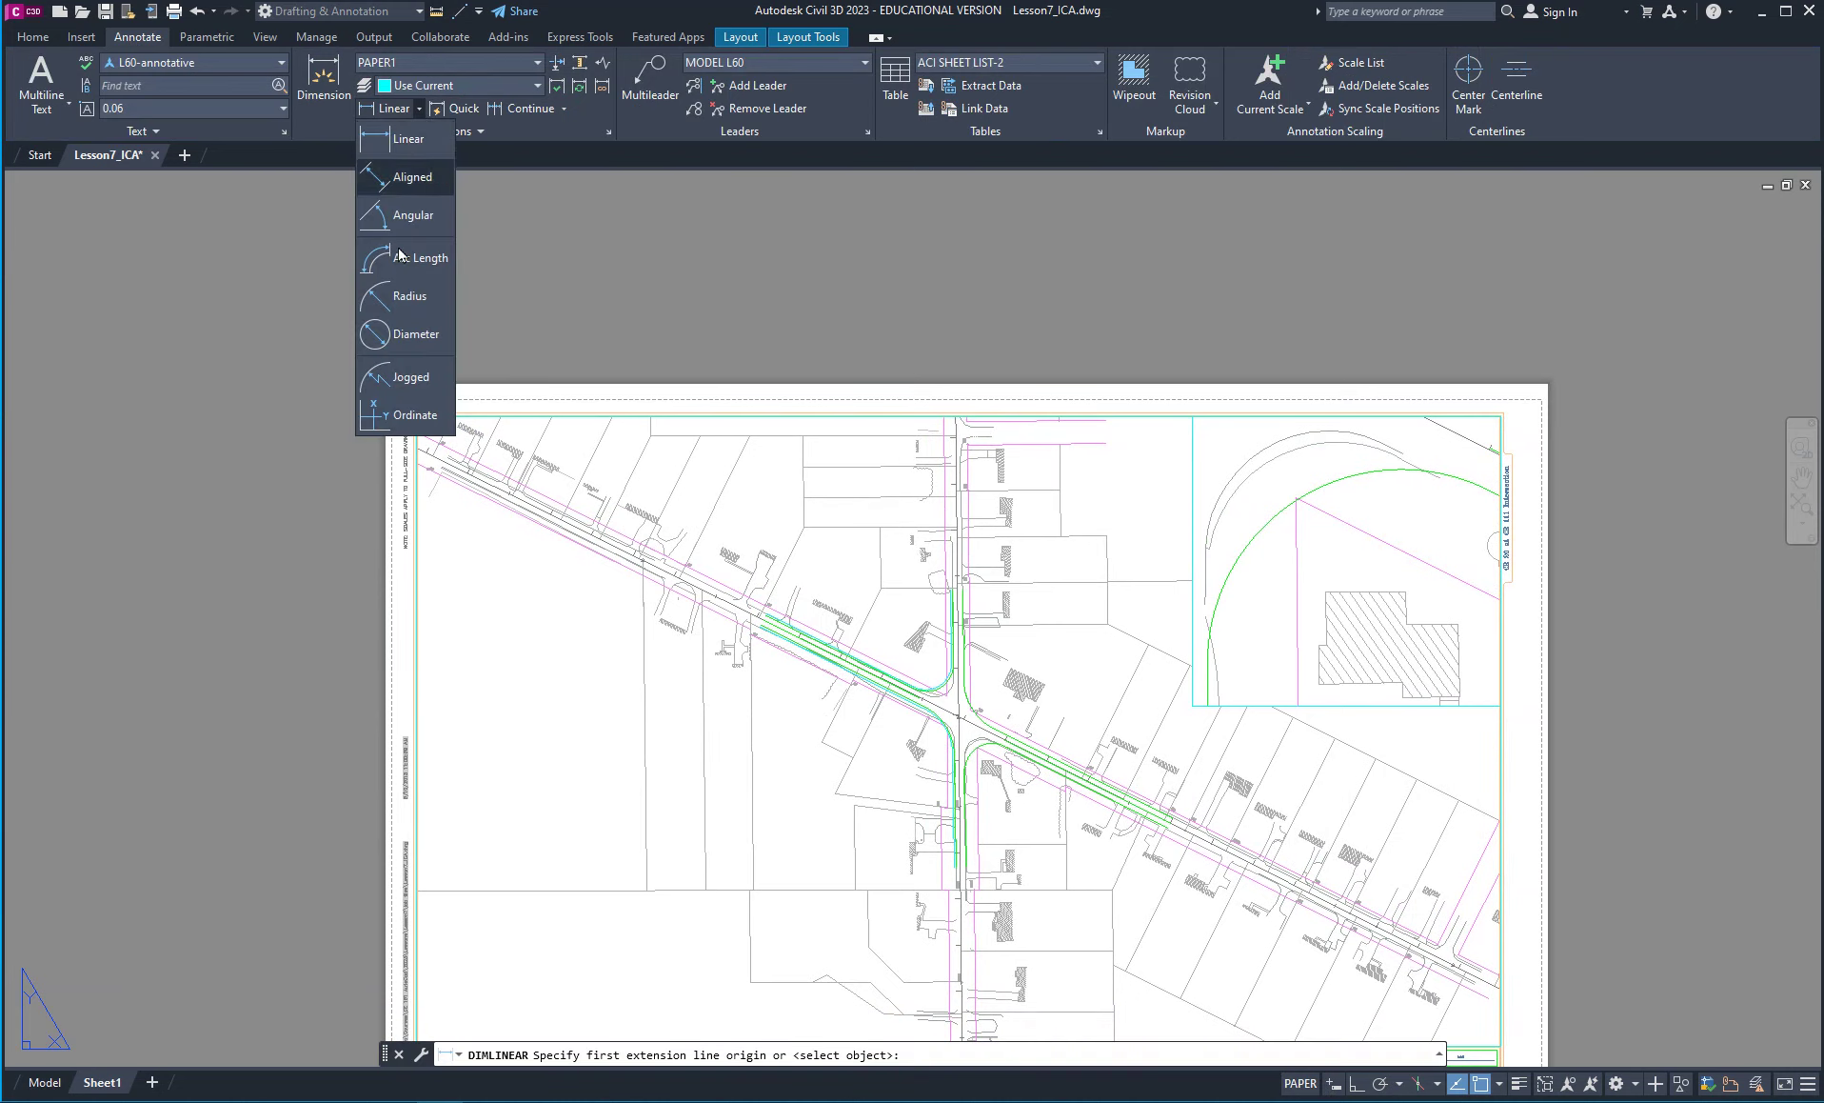
click(411, 178)
scroll(817, 679, up, 5)
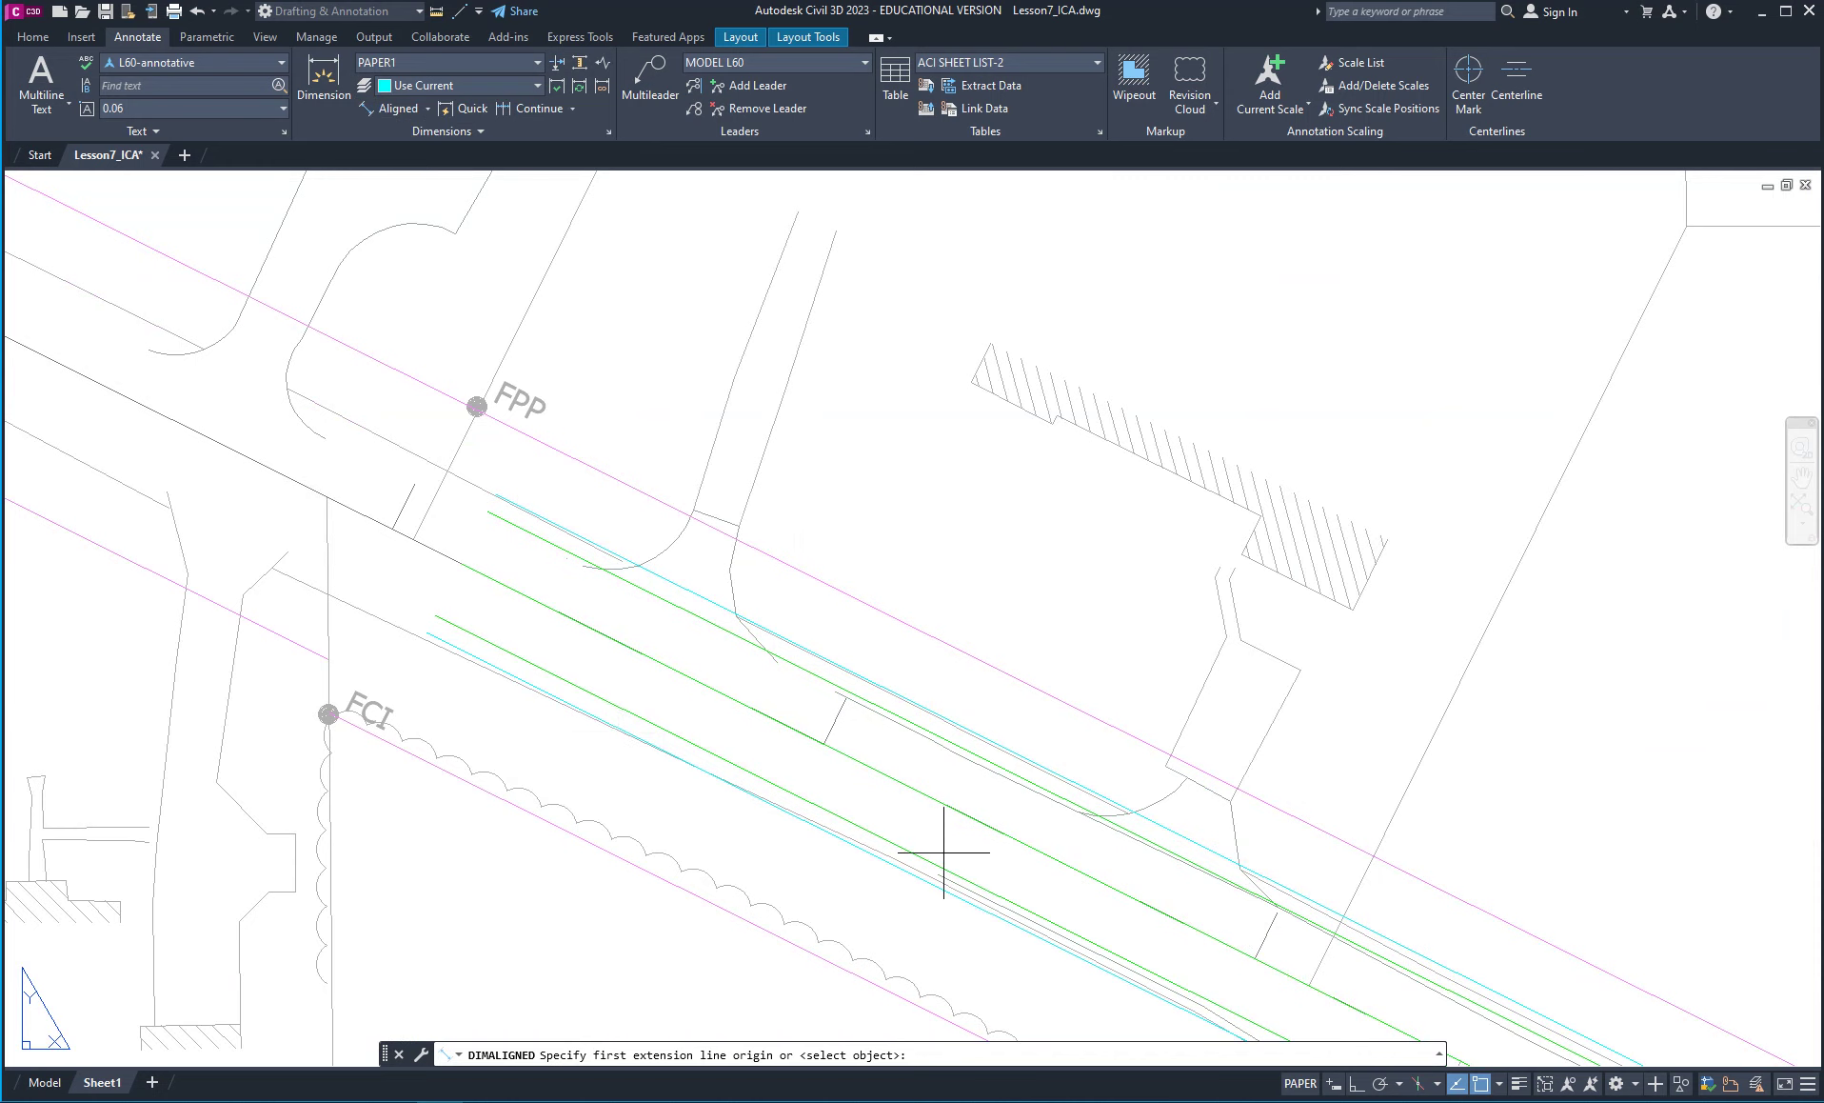
click(880, 835)
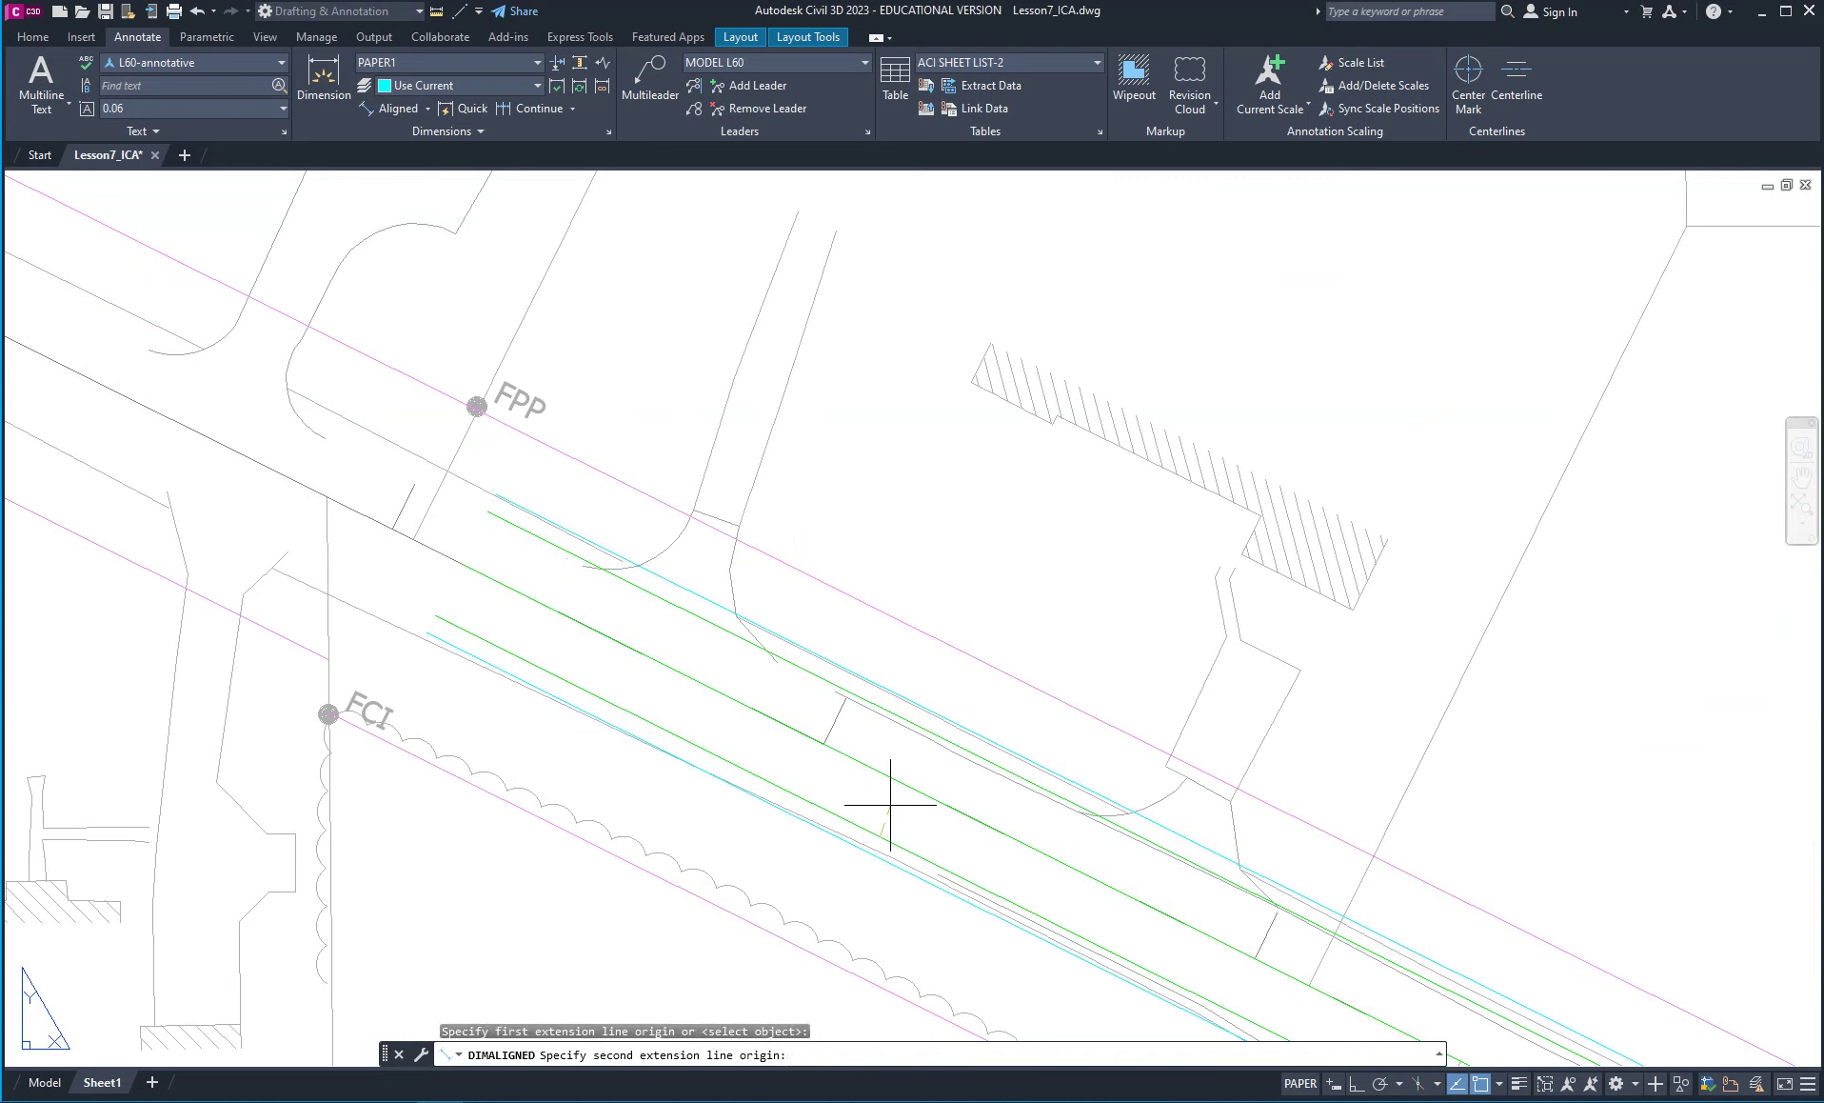
click(929, 734)
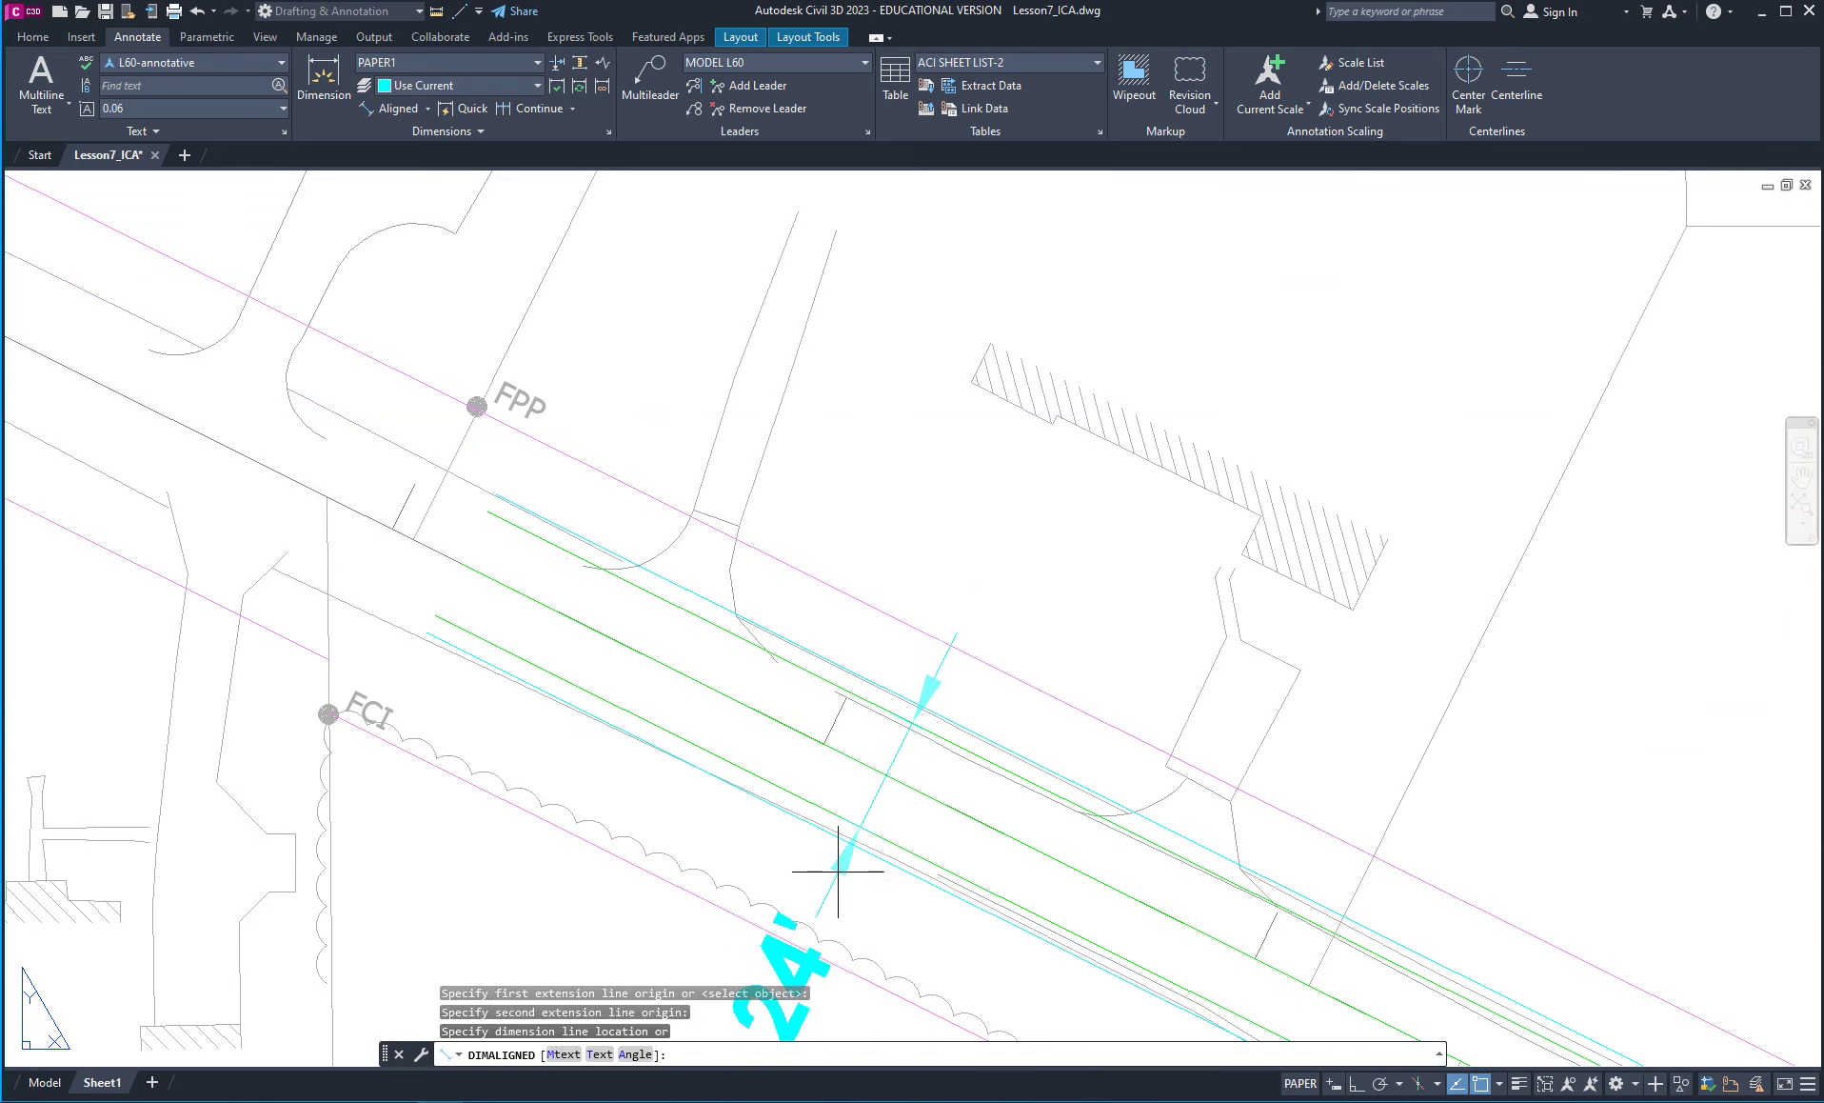
click(1029, 563)
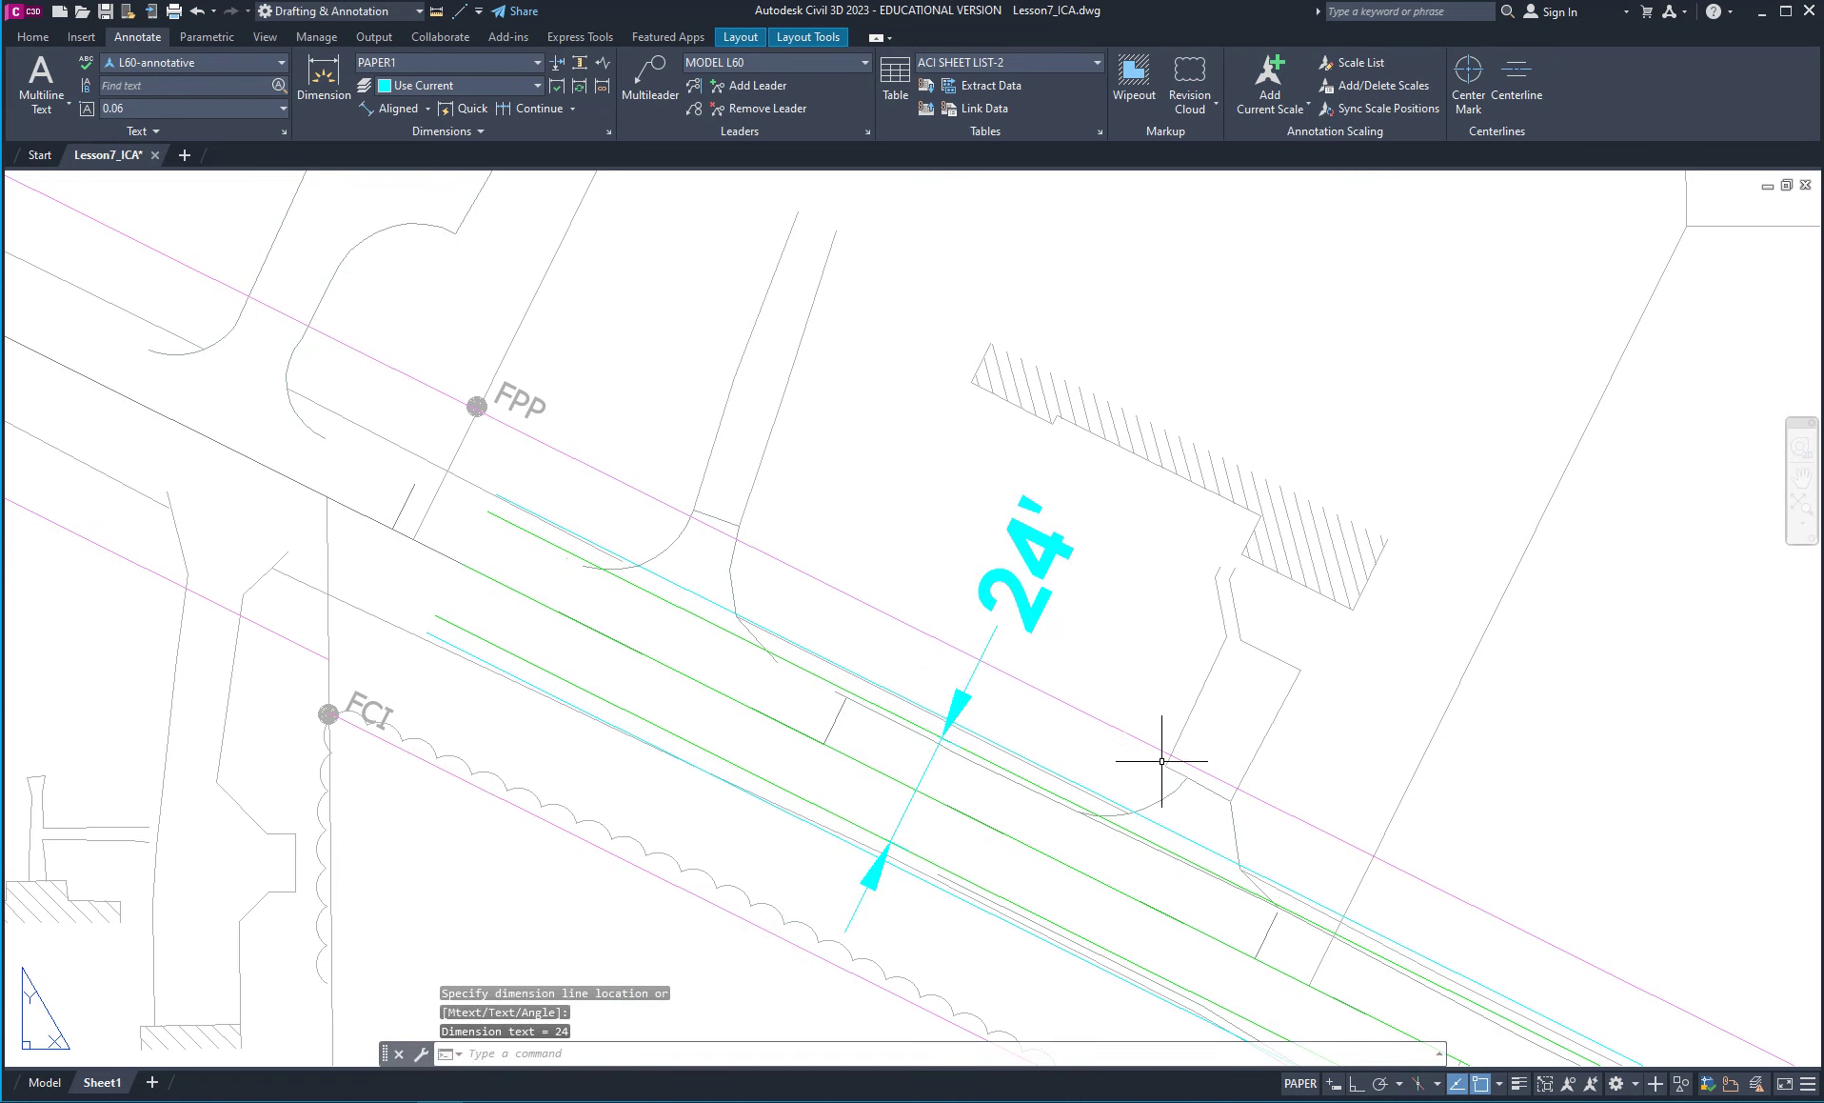
Make C-ANNO the current layer in the Layer Properties Manager.
scroll(1161, 760, down, 7)
middle_drag(1270, 831, 754, 623)
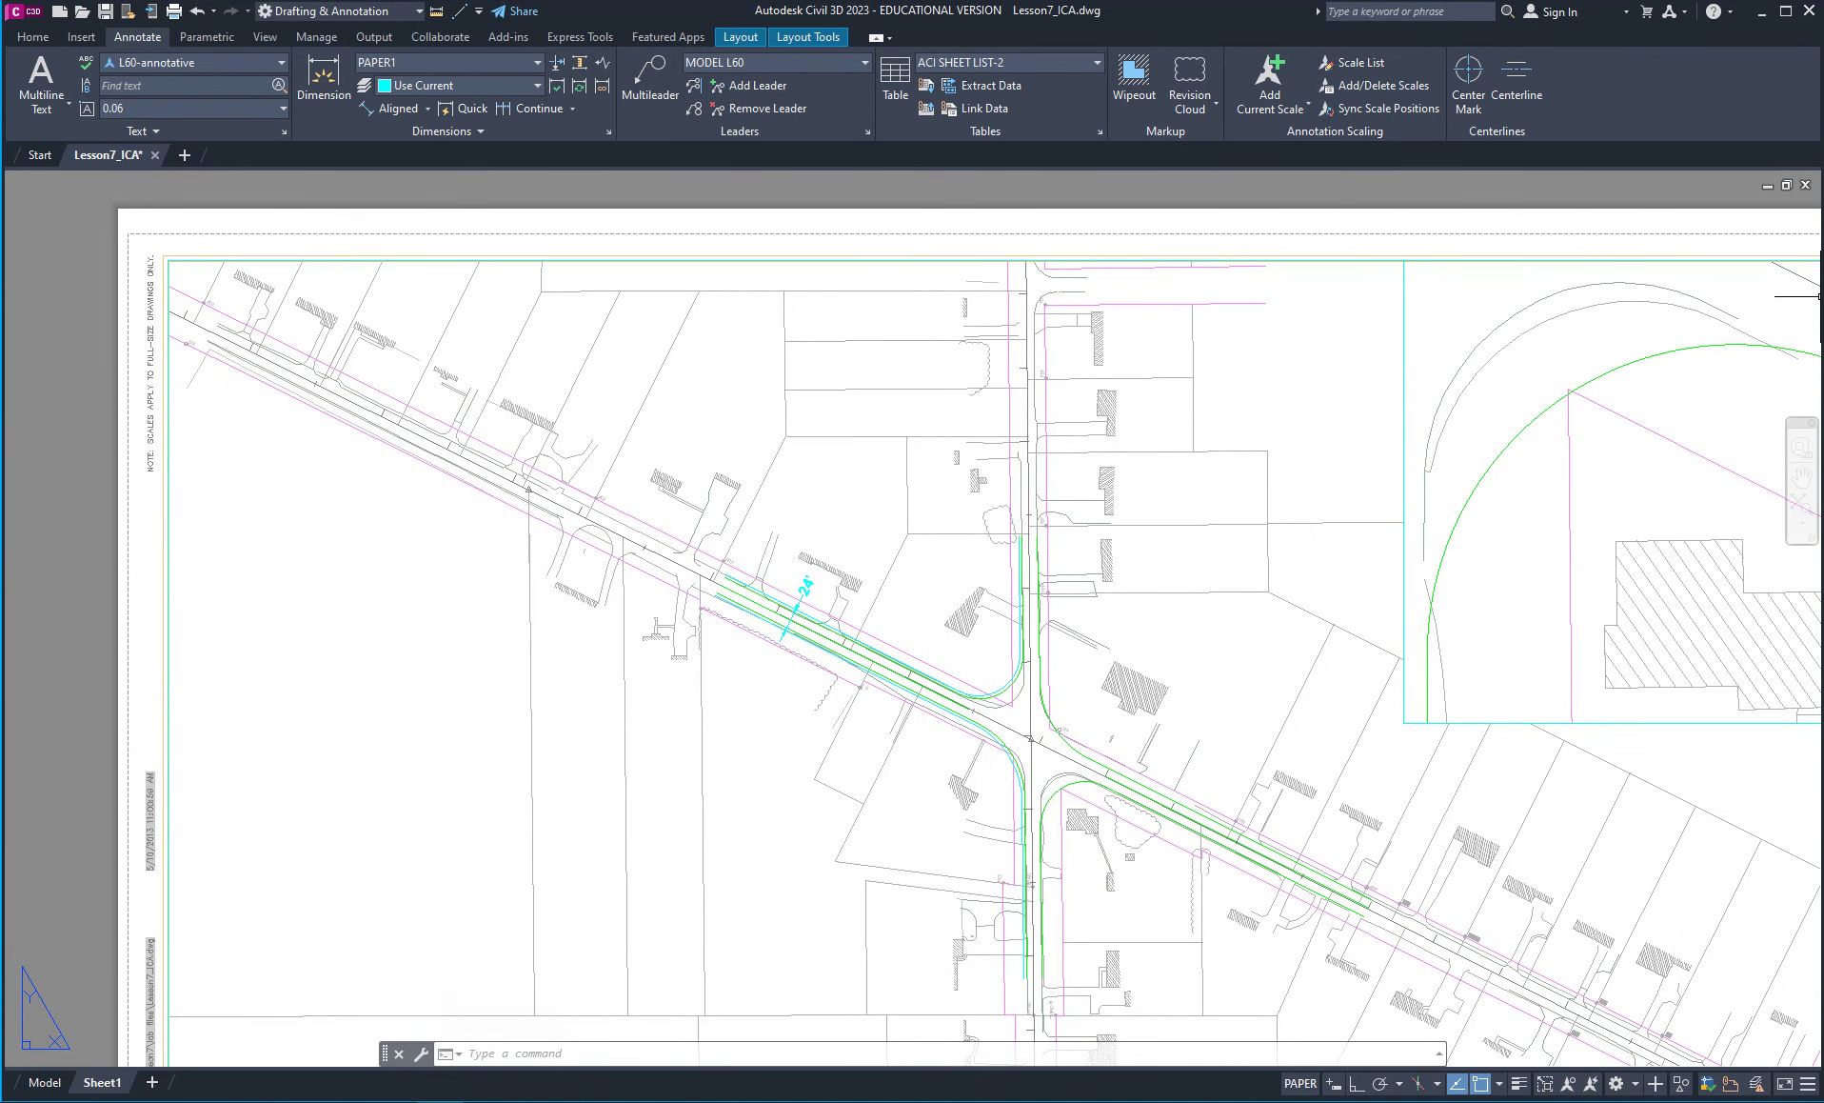
mouse_move(1819, 296)
mouse_down()
mouse_move(932, 286)
mouse_move(681, 360)
mouse_up()
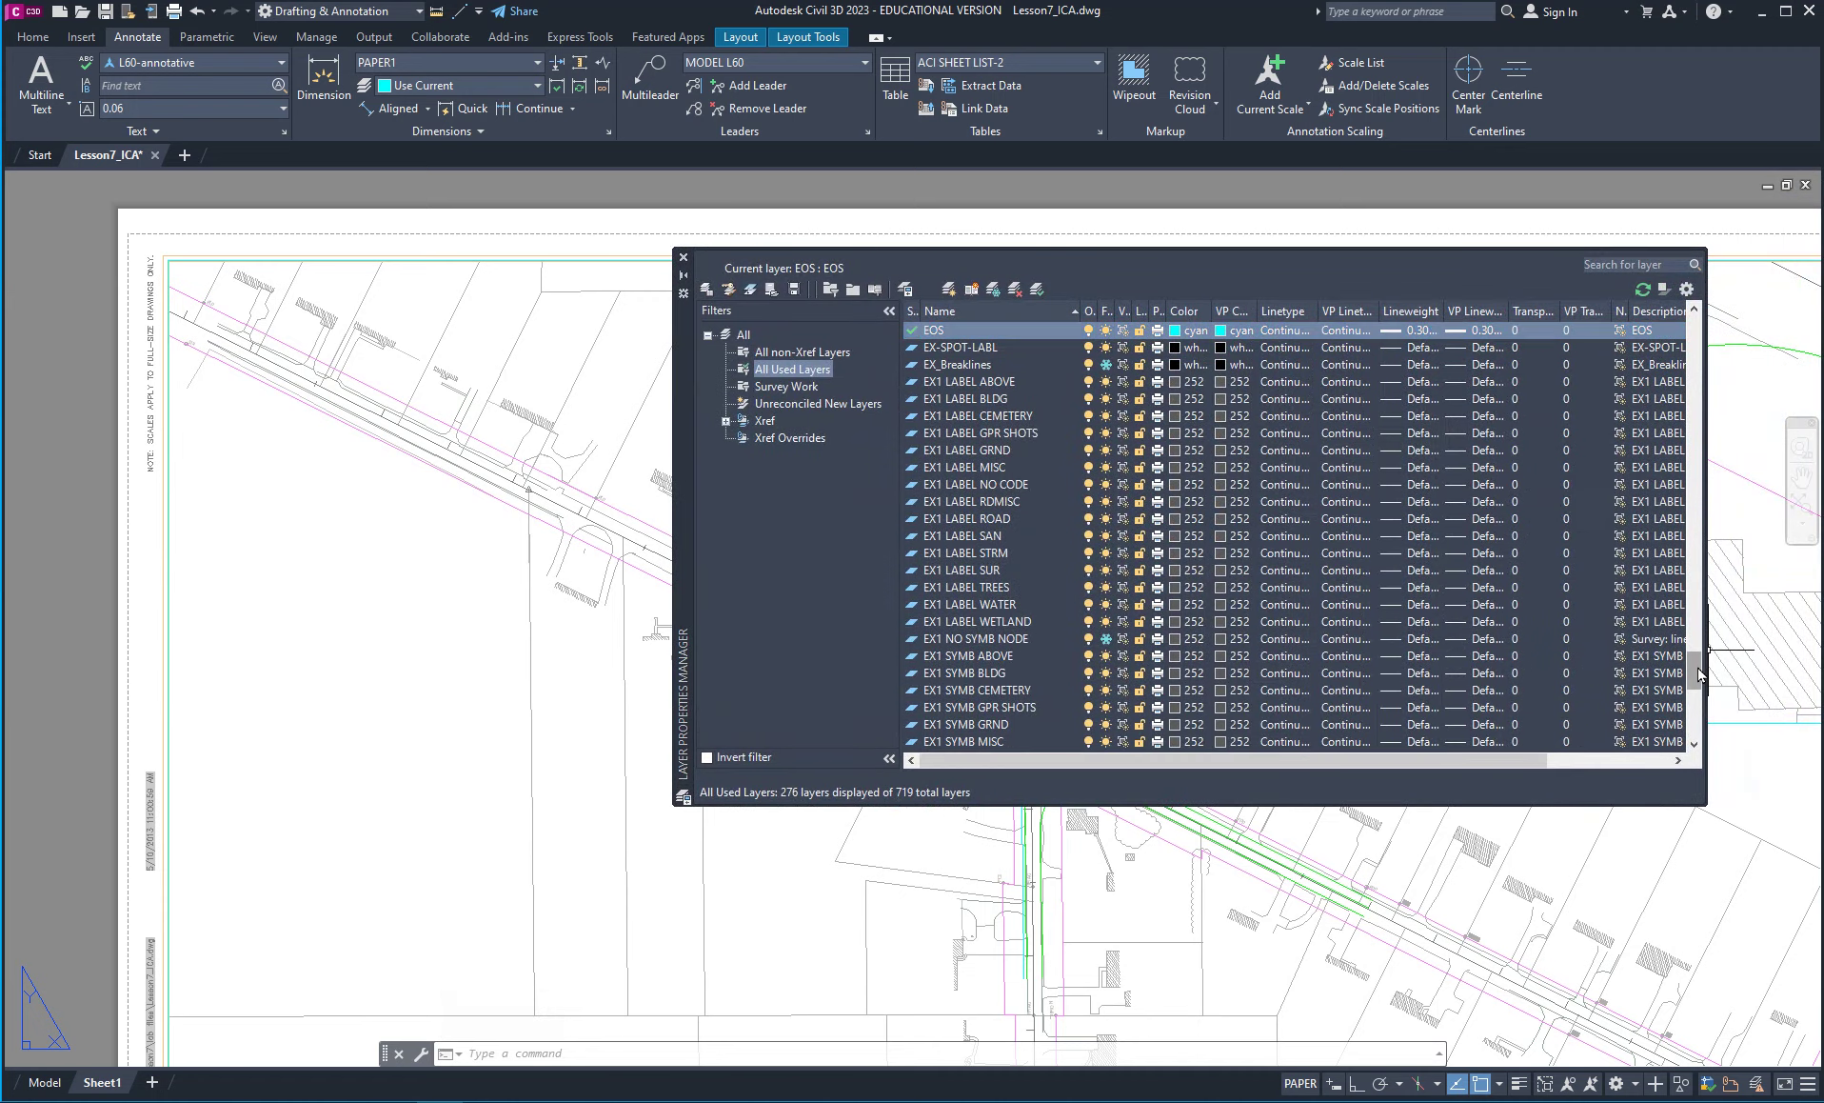
drag(1696, 668, 1688, 359)
click(947, 449)
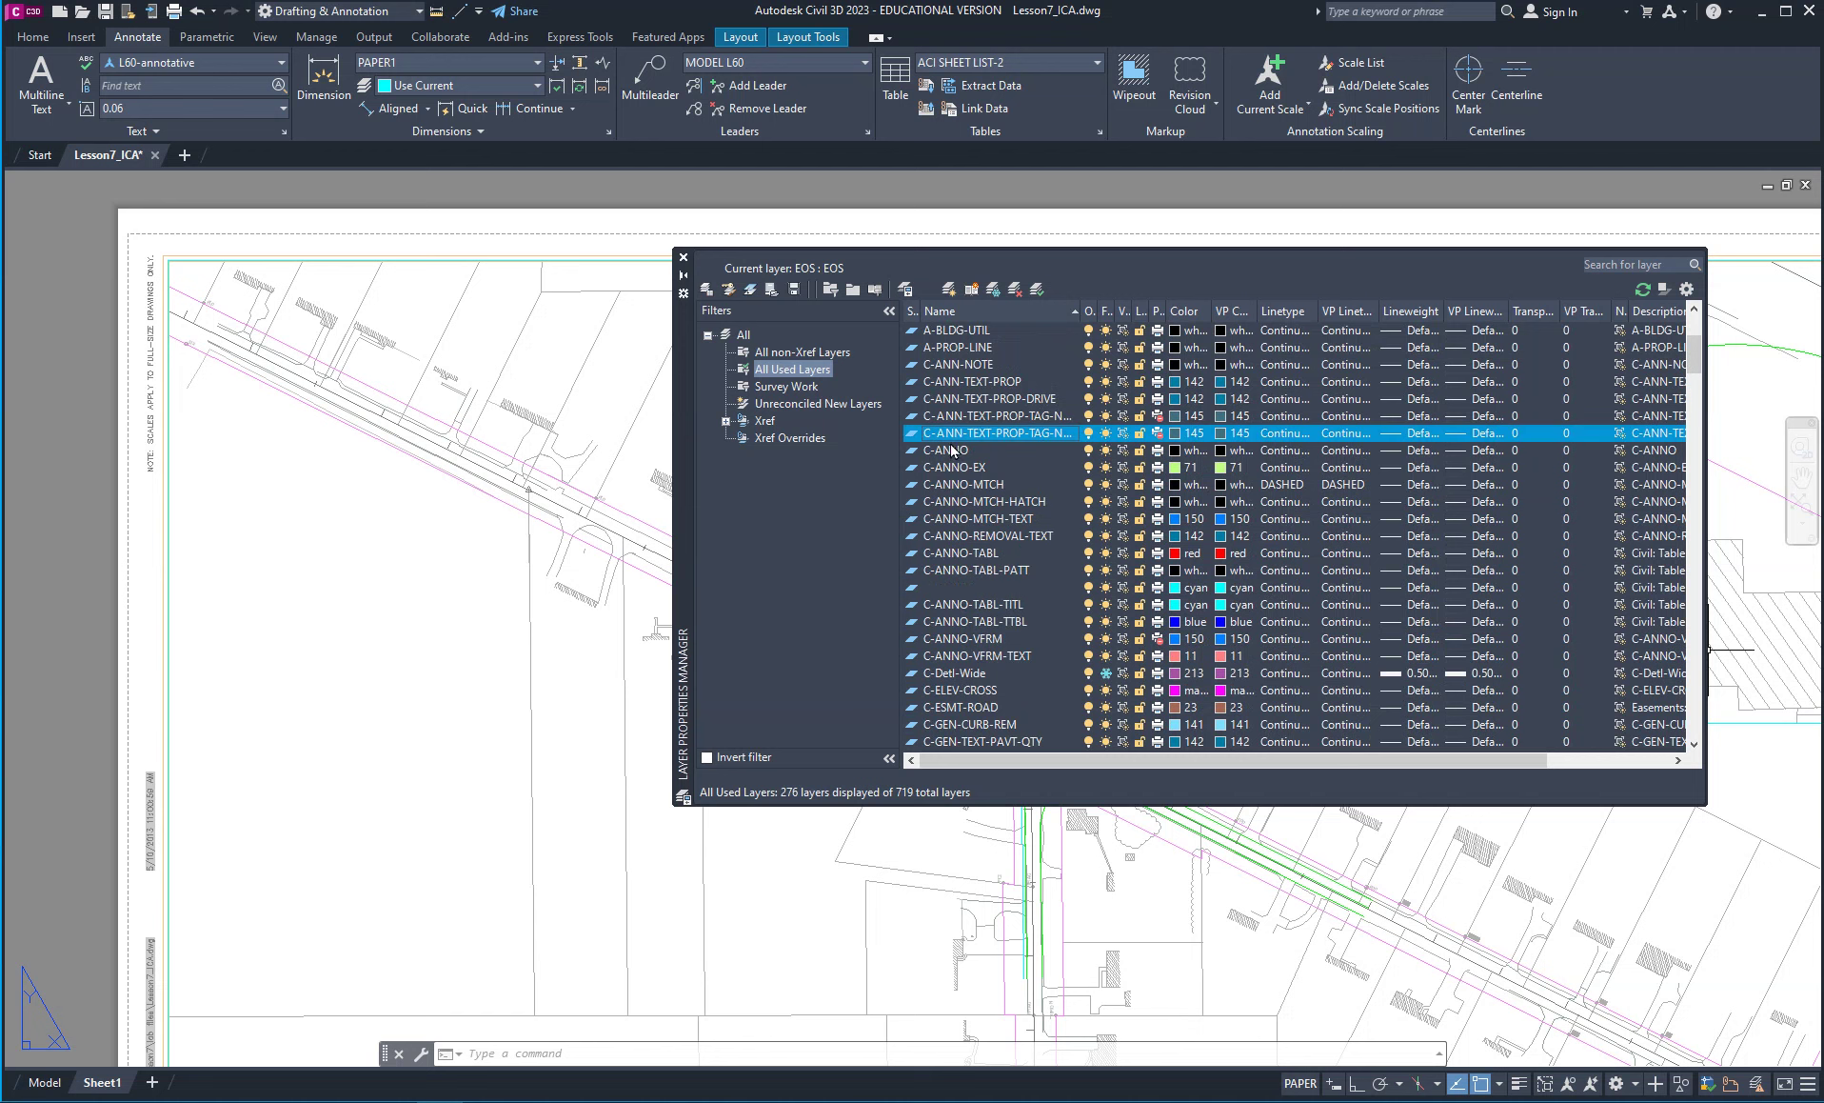
click(1038, 289)
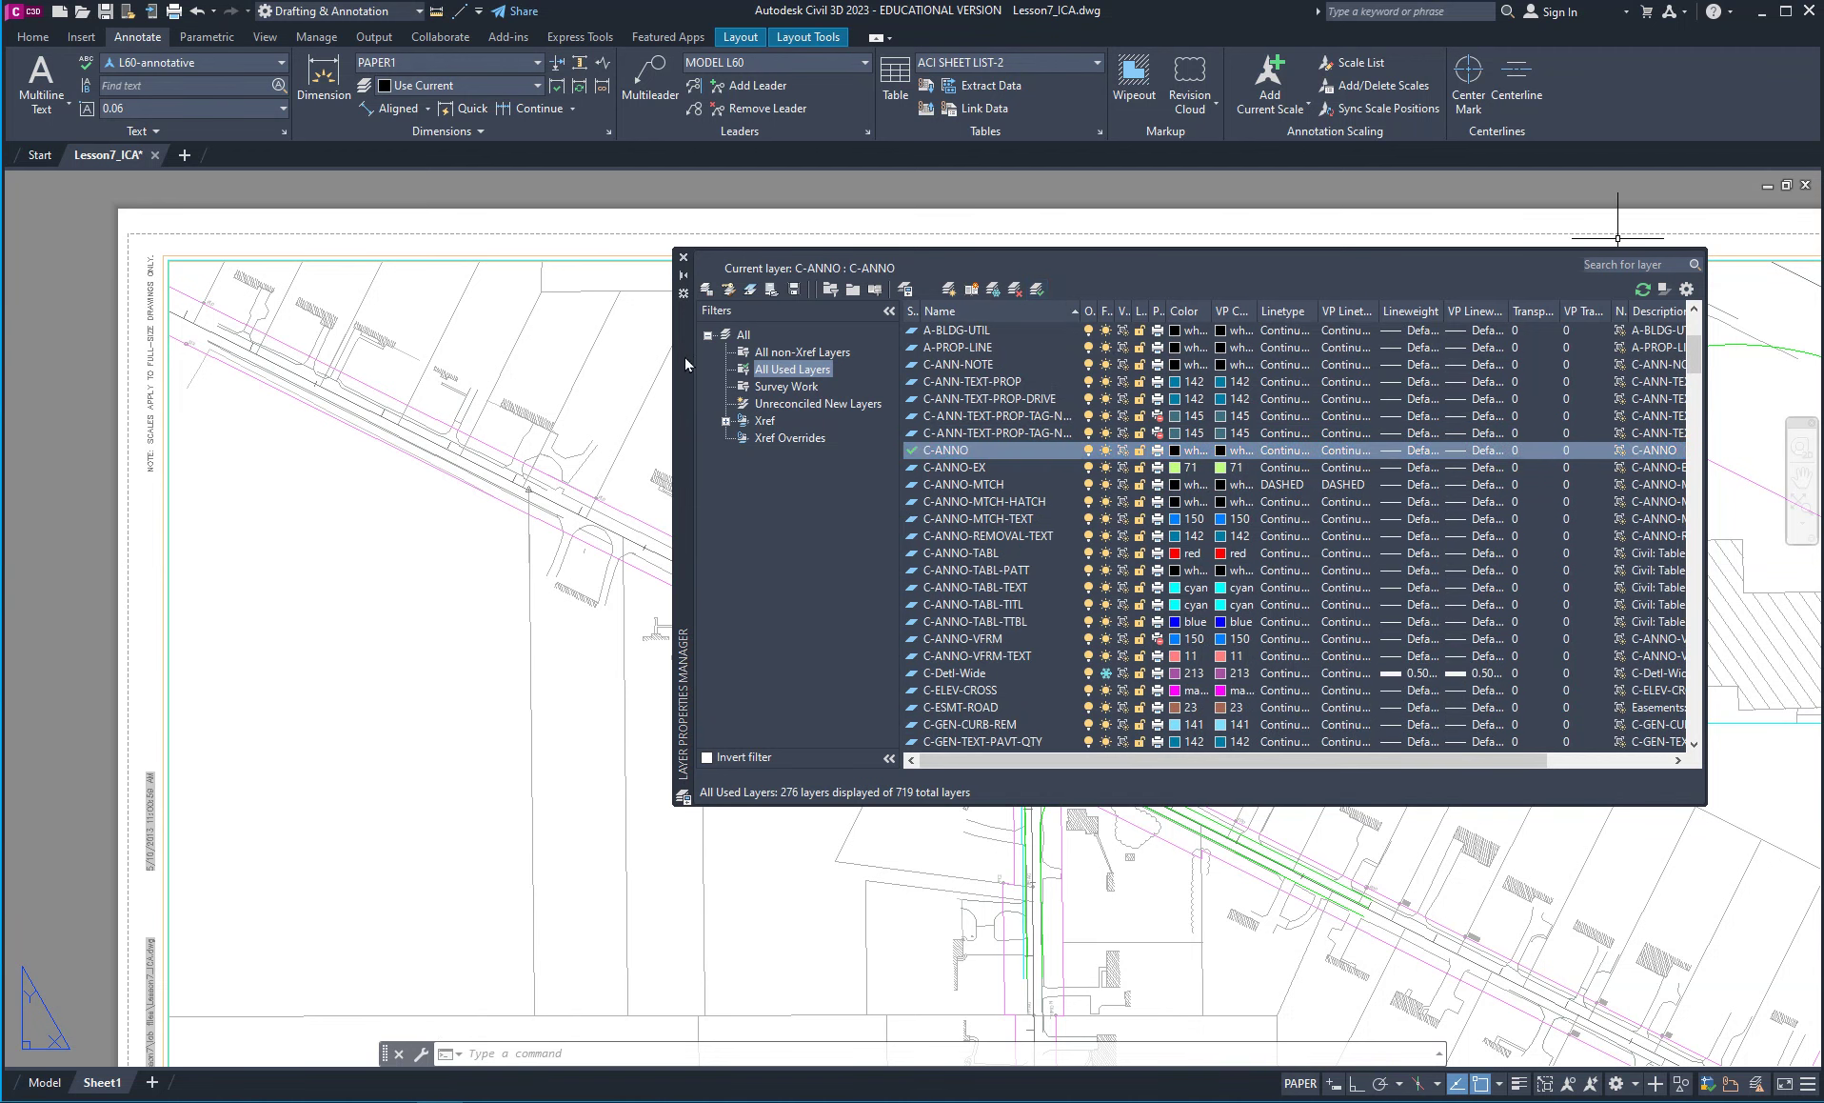
drag(683, 356, 1820, 295)
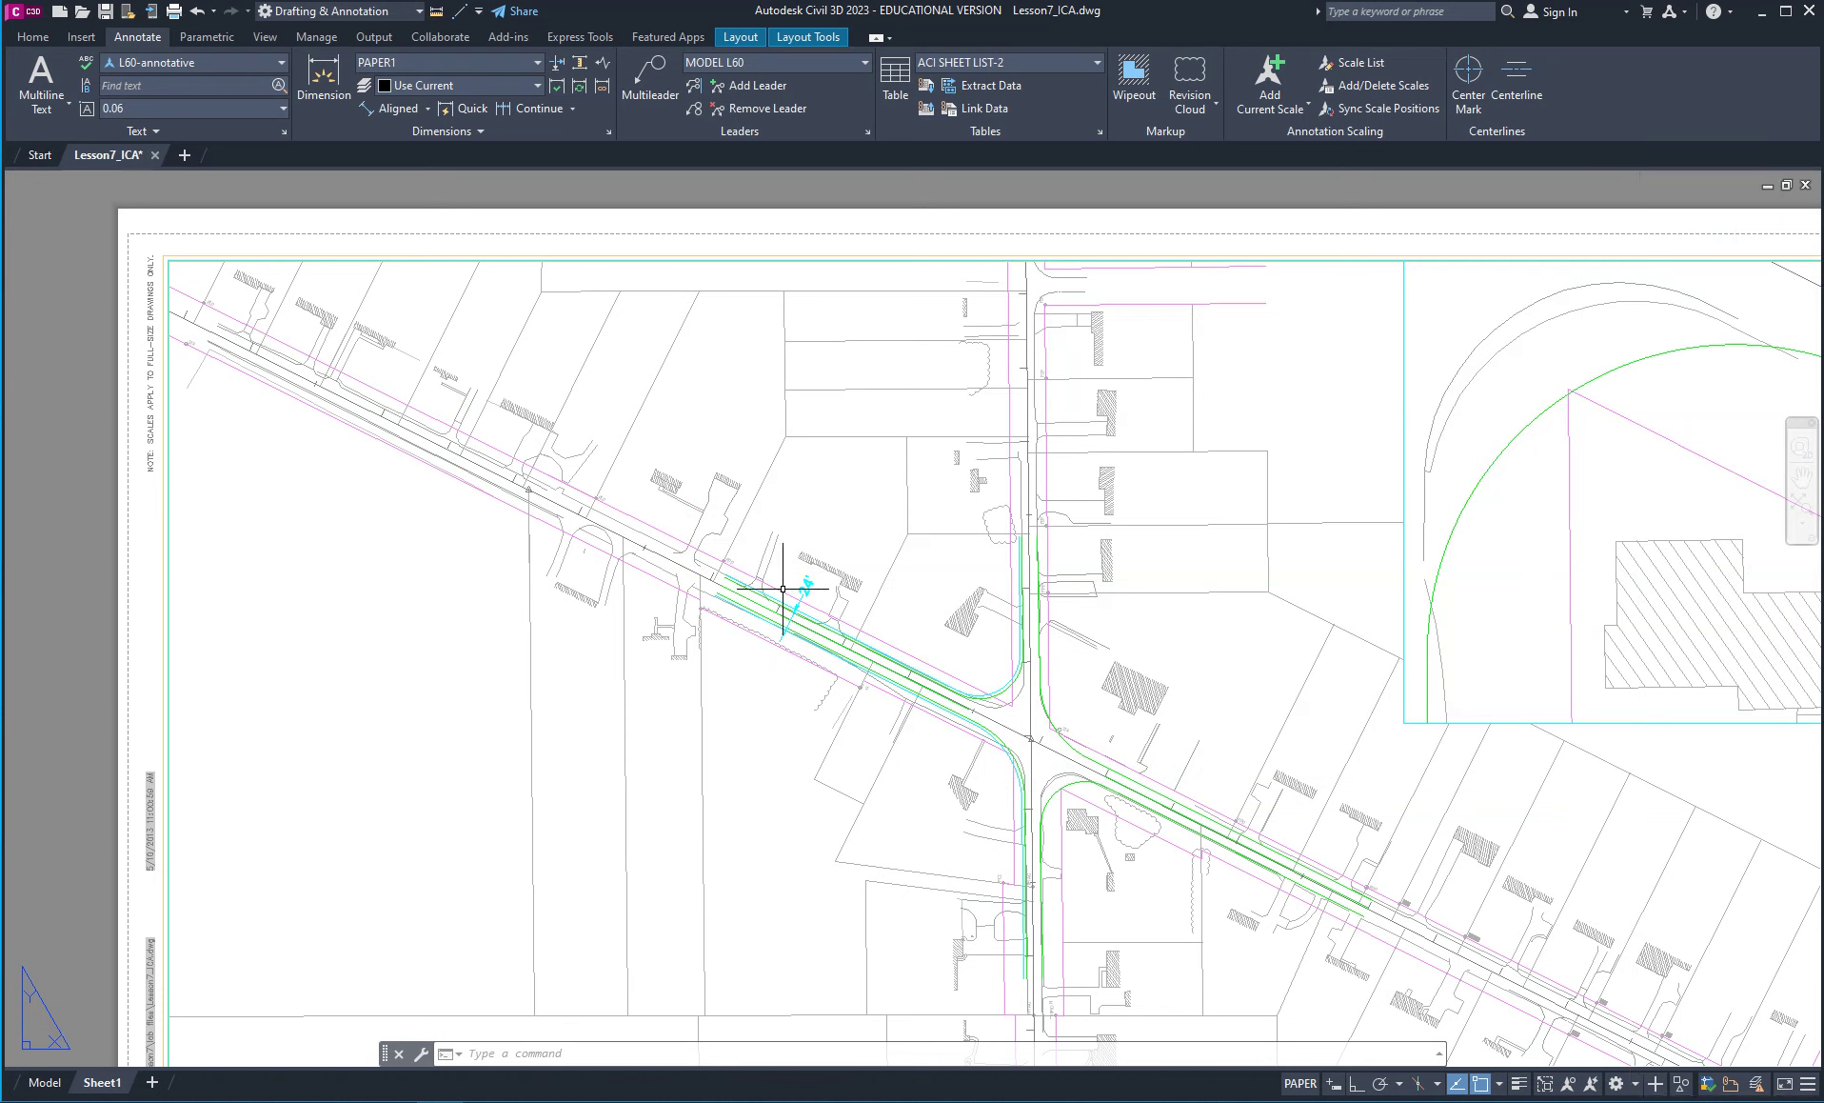
Move the pavement-width dimension from the EOS layer to the current layer, C-ANNO.
click(805, 586)
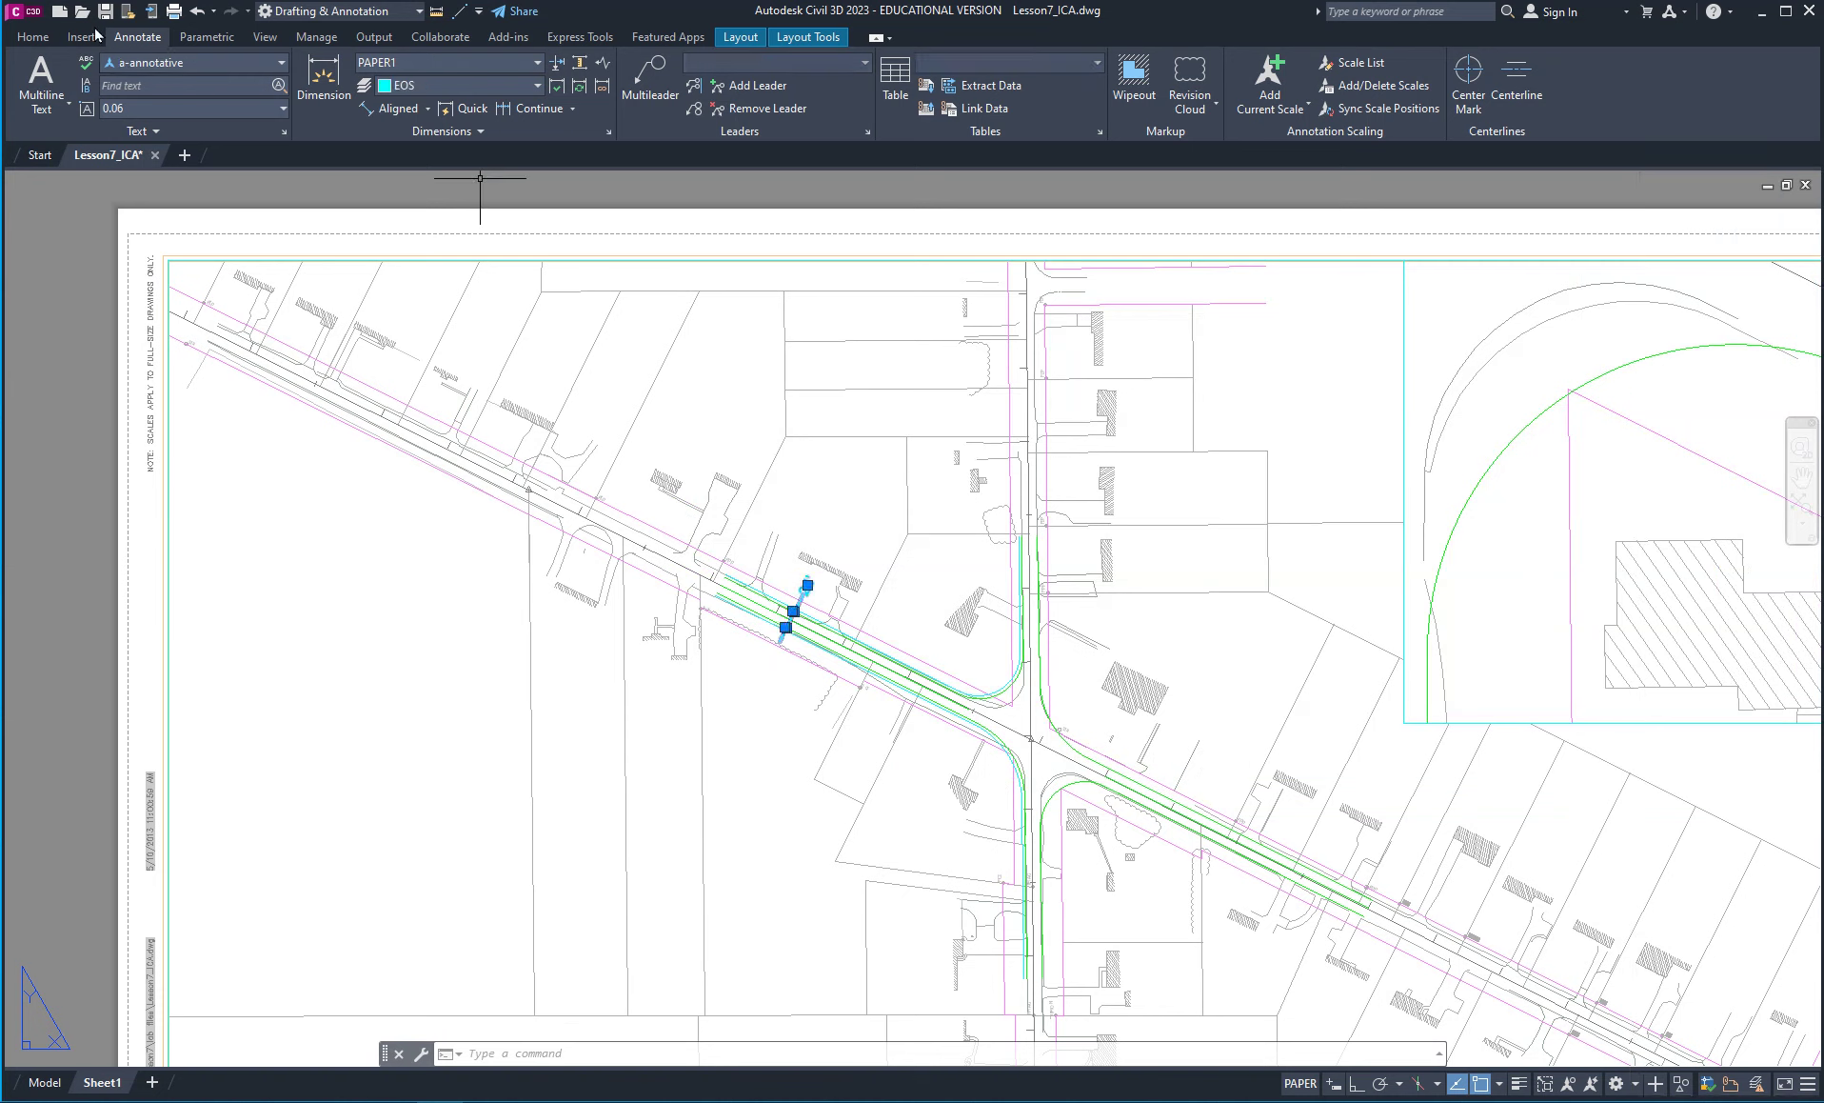
click(36, 39)
click(592, 131)
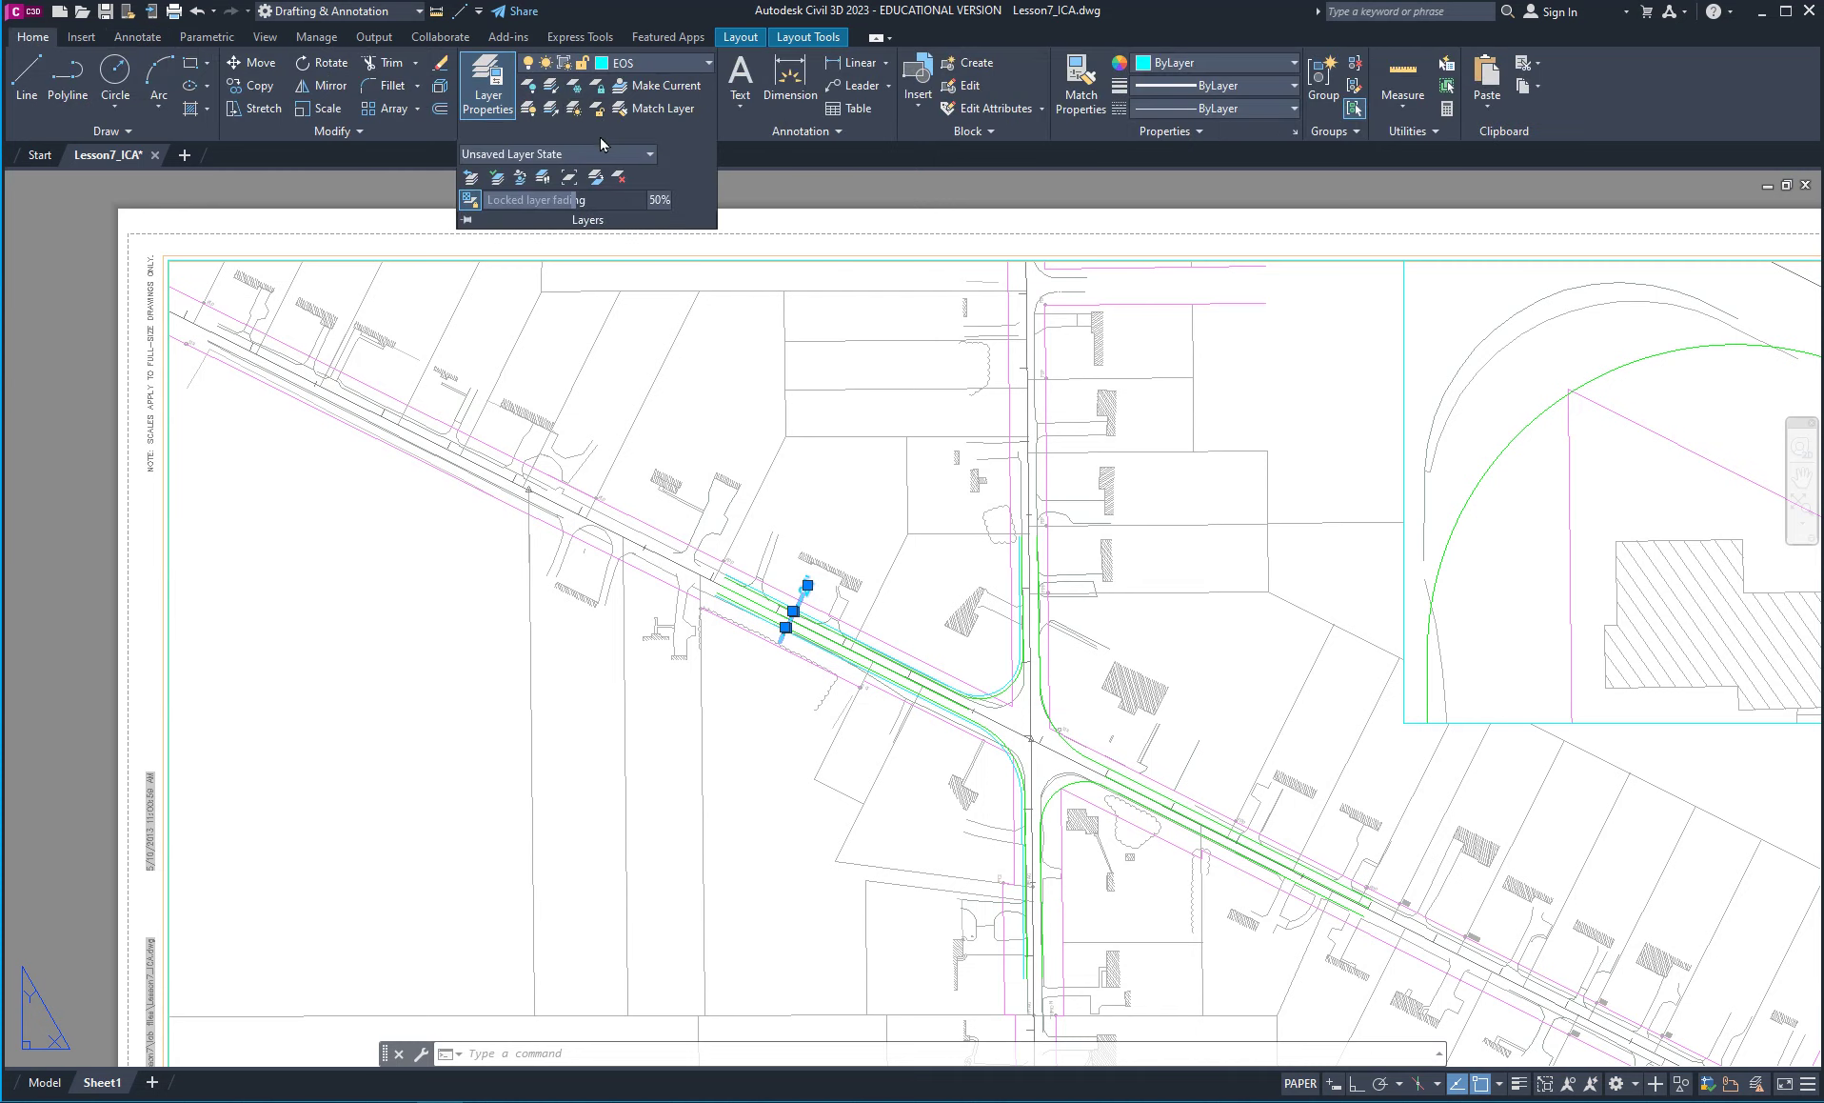
click(497, 179)
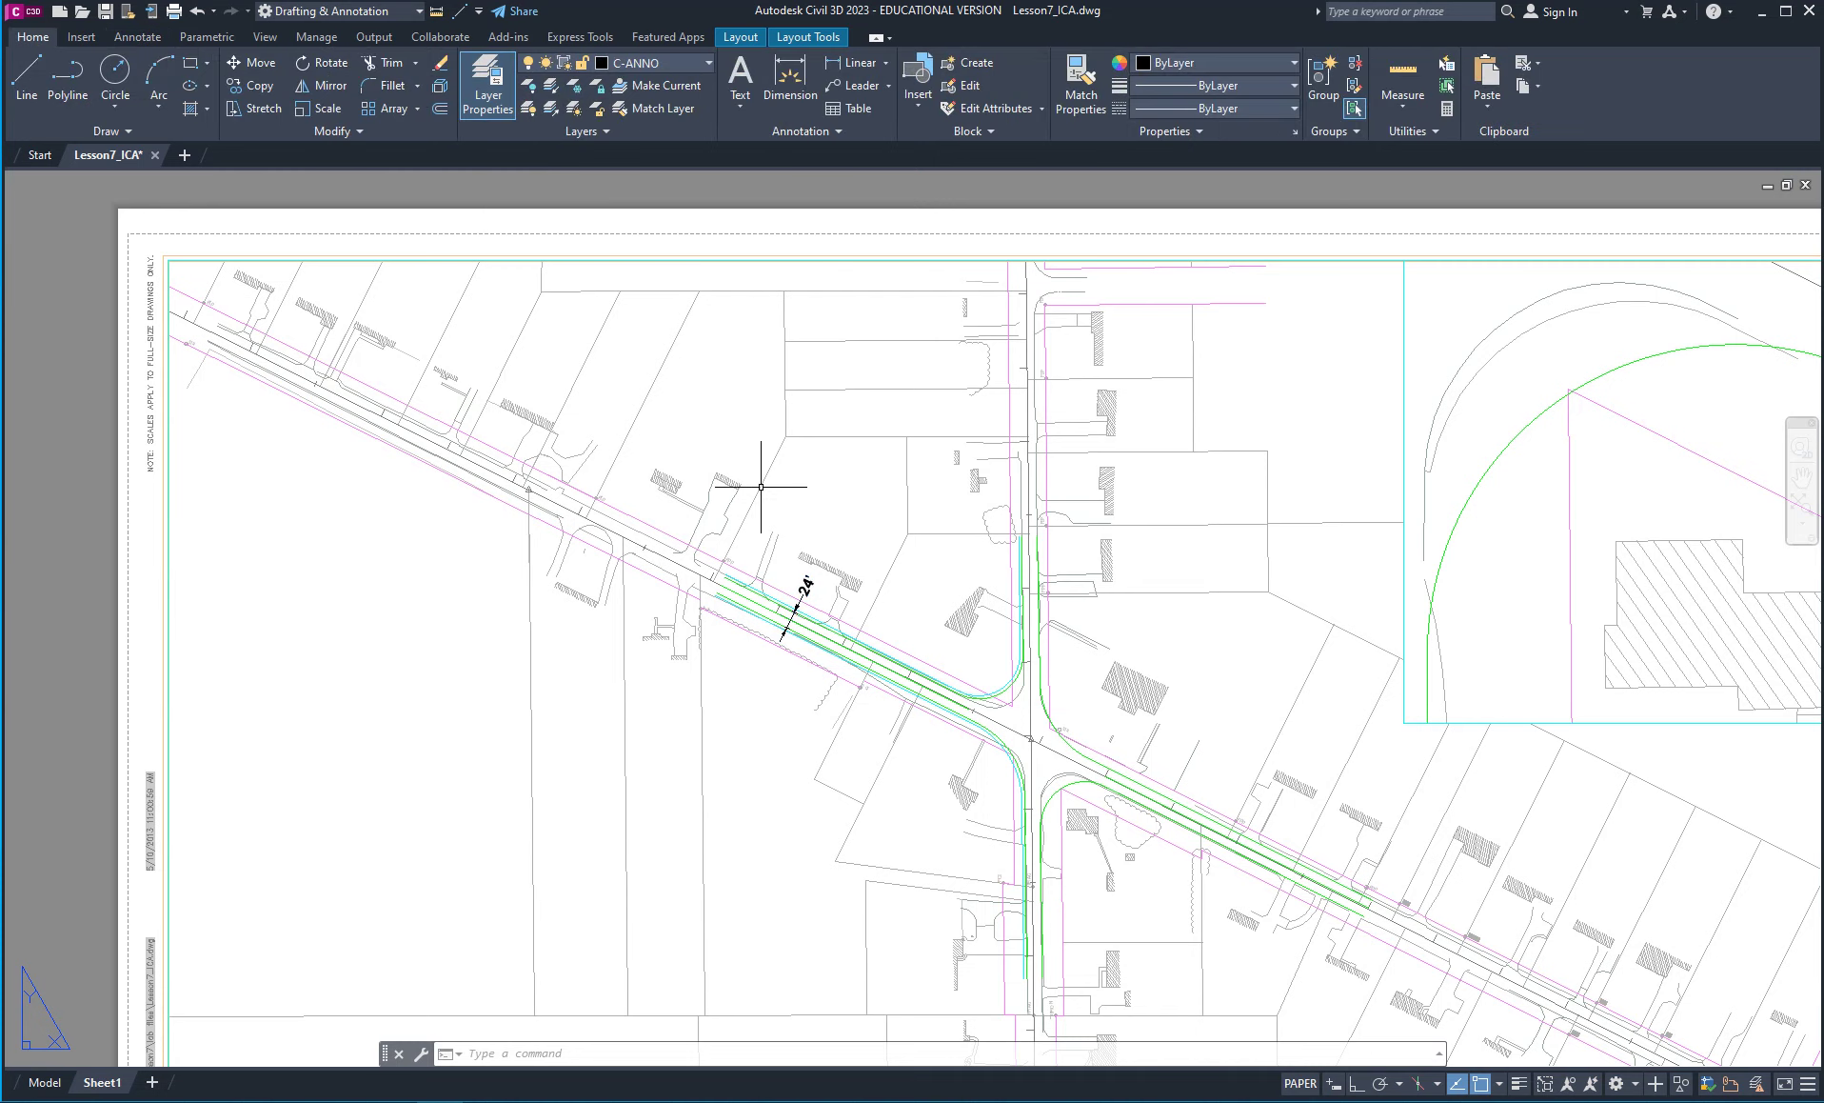
Add a radius dimension to the green pavement edge curve at the intersection's southwest corner, with its text inside the curve.
scroll(861, 597, up, 6)
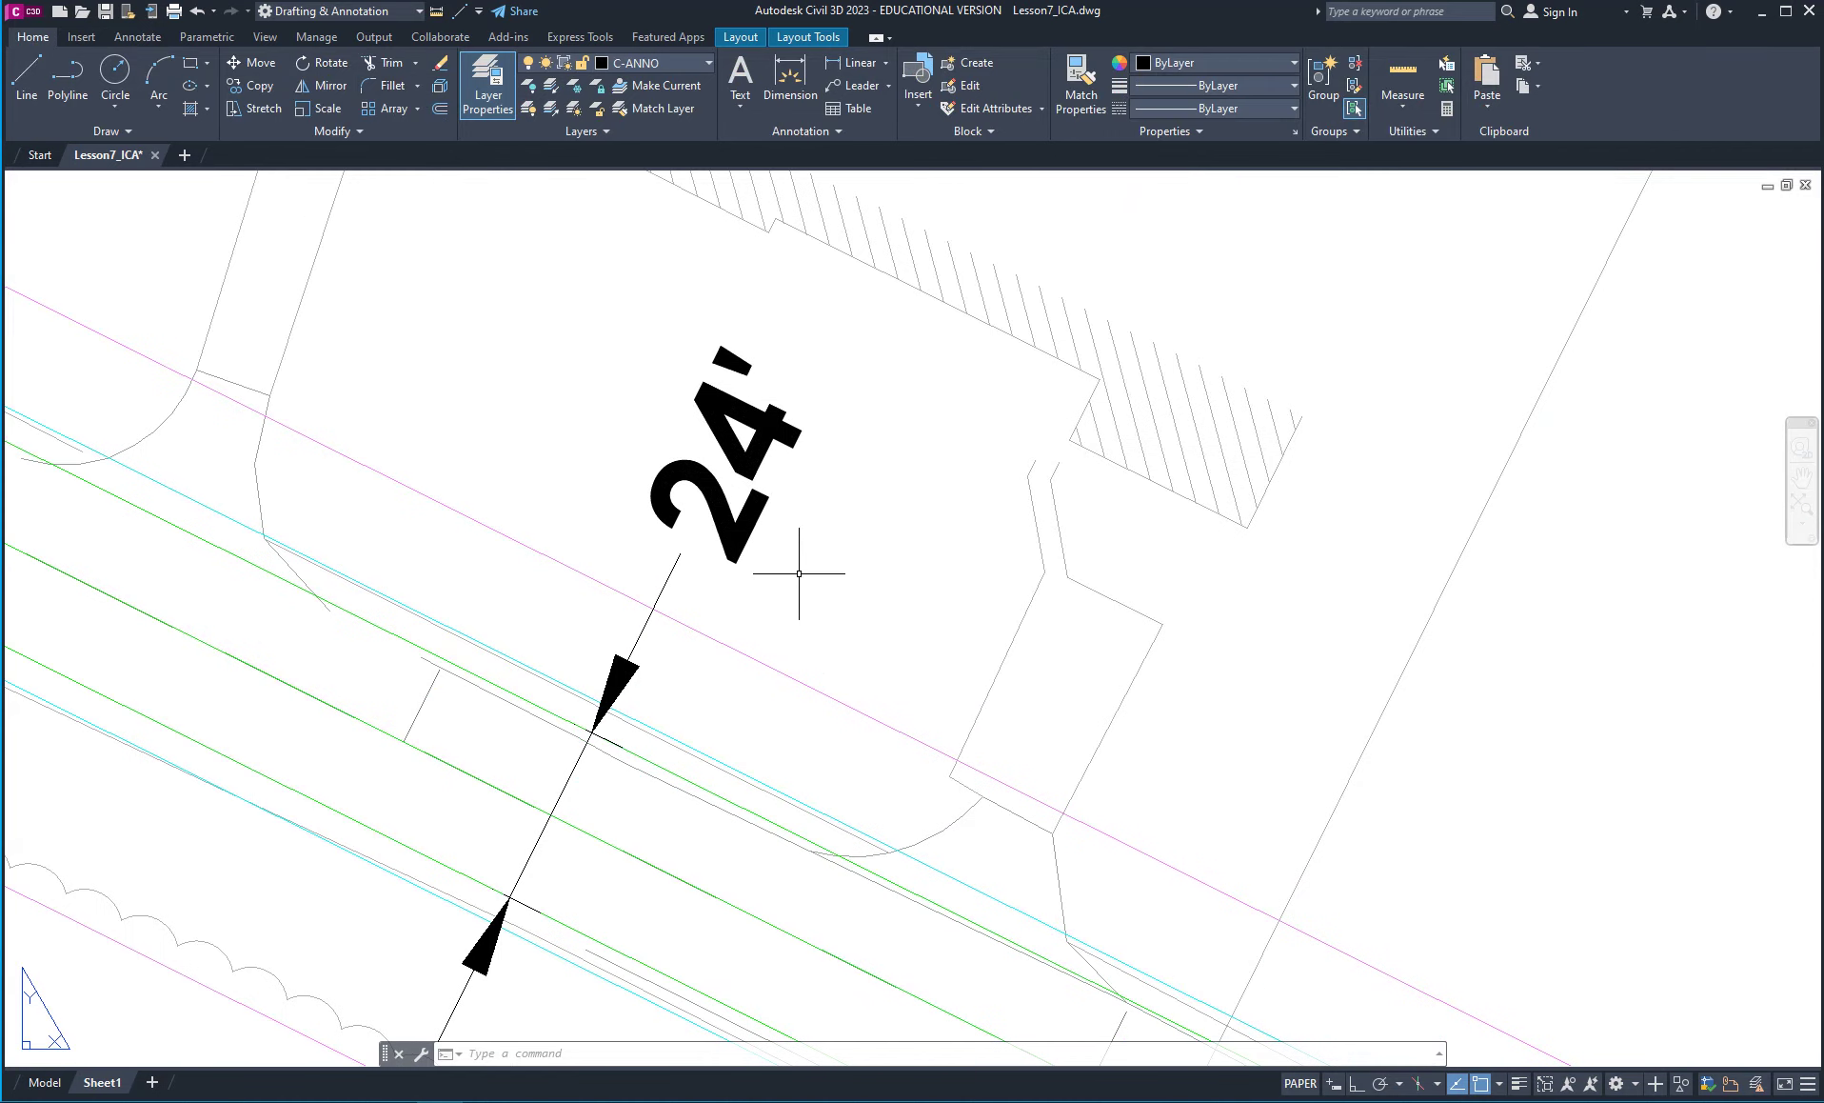
scroll(814, 570, down, 1)
scroll(854, 621, down, 2)
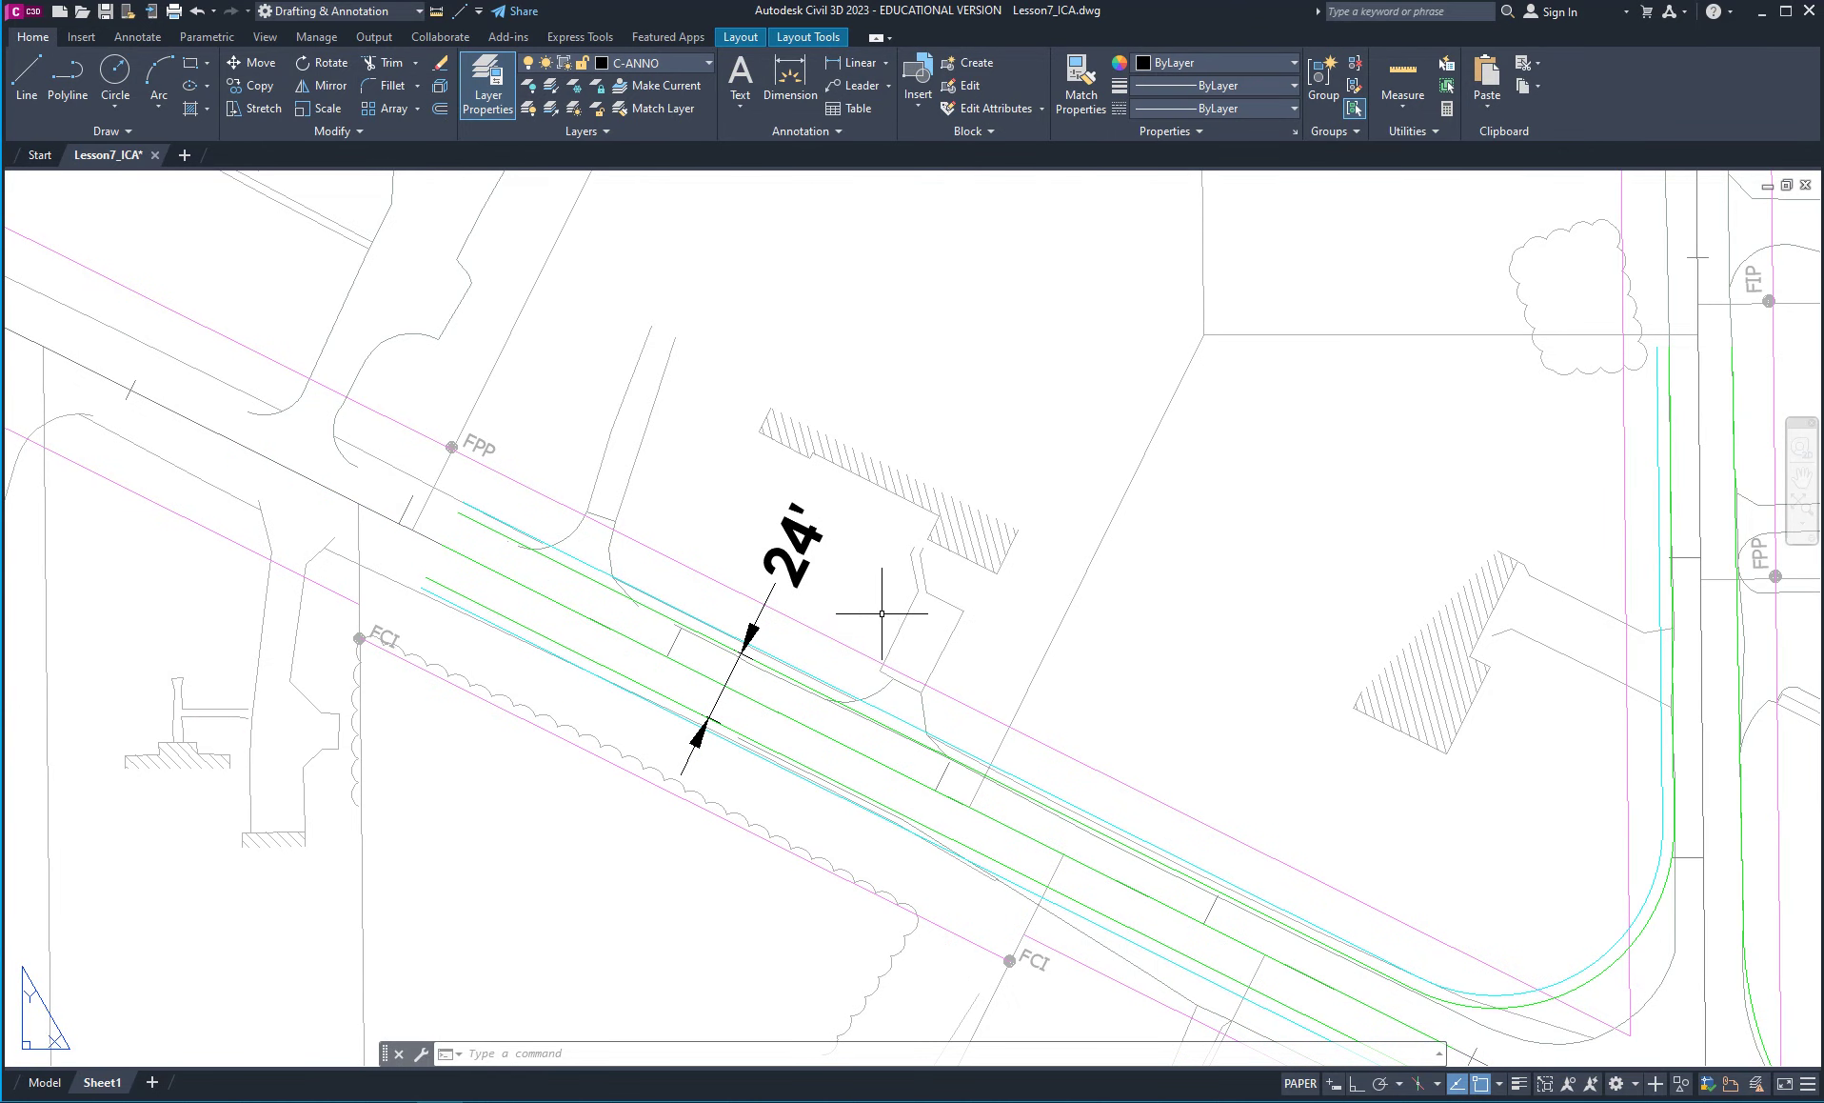
scroll(935, 659, down, 4)
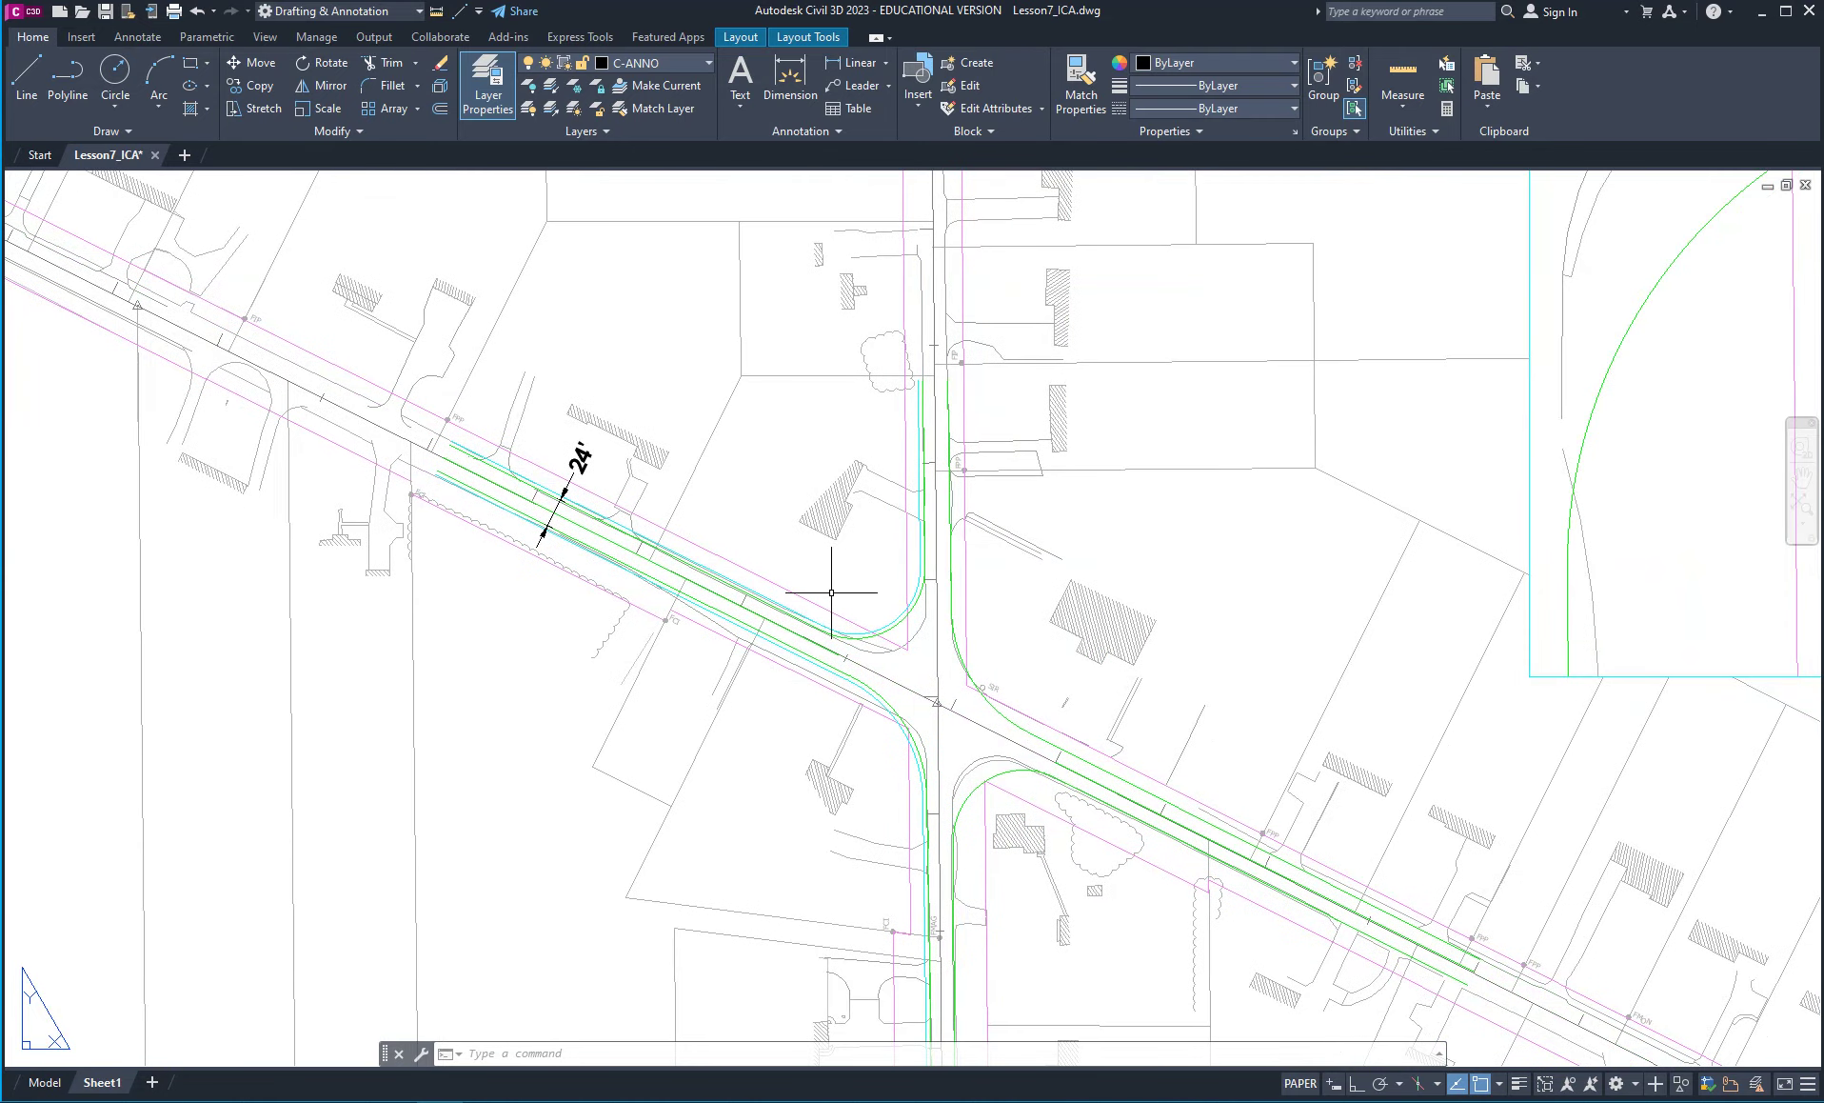
scroll(869, 712, up, 3)
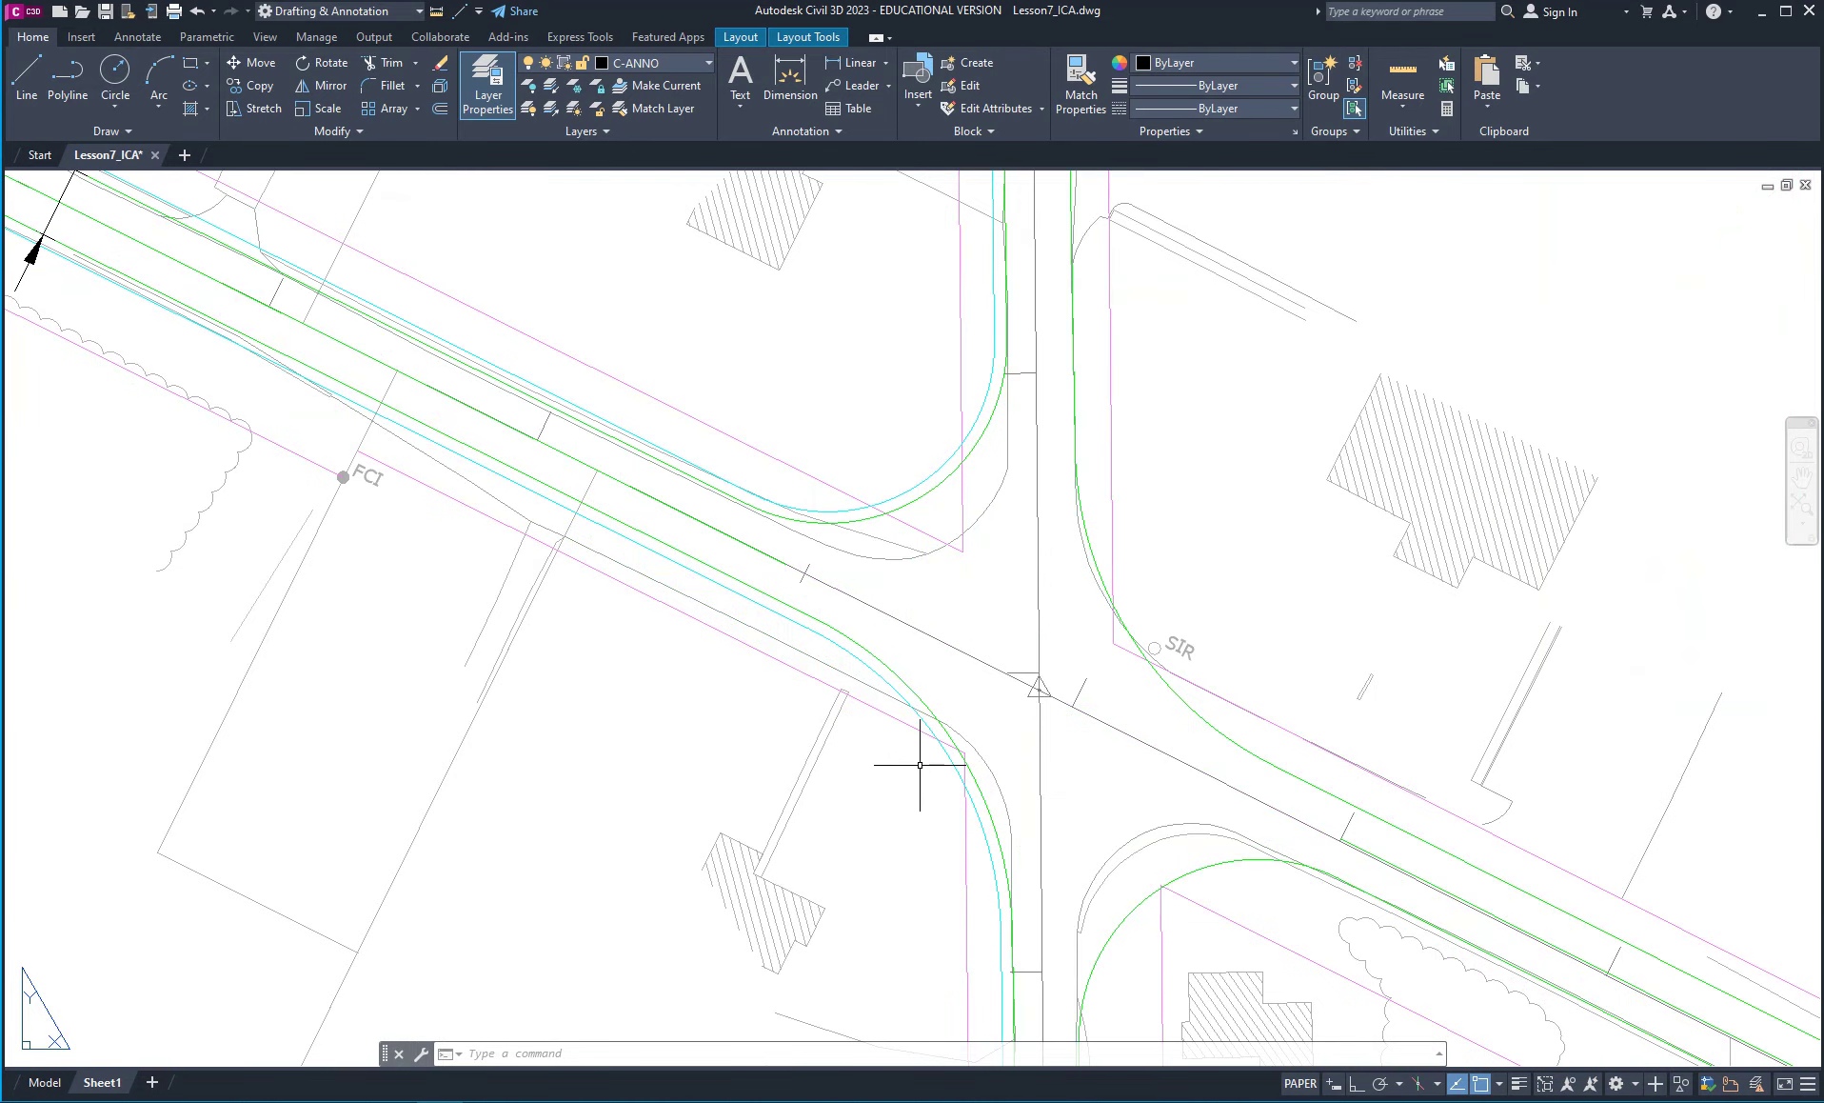
middle_drag(920, 765, 1118, 748)
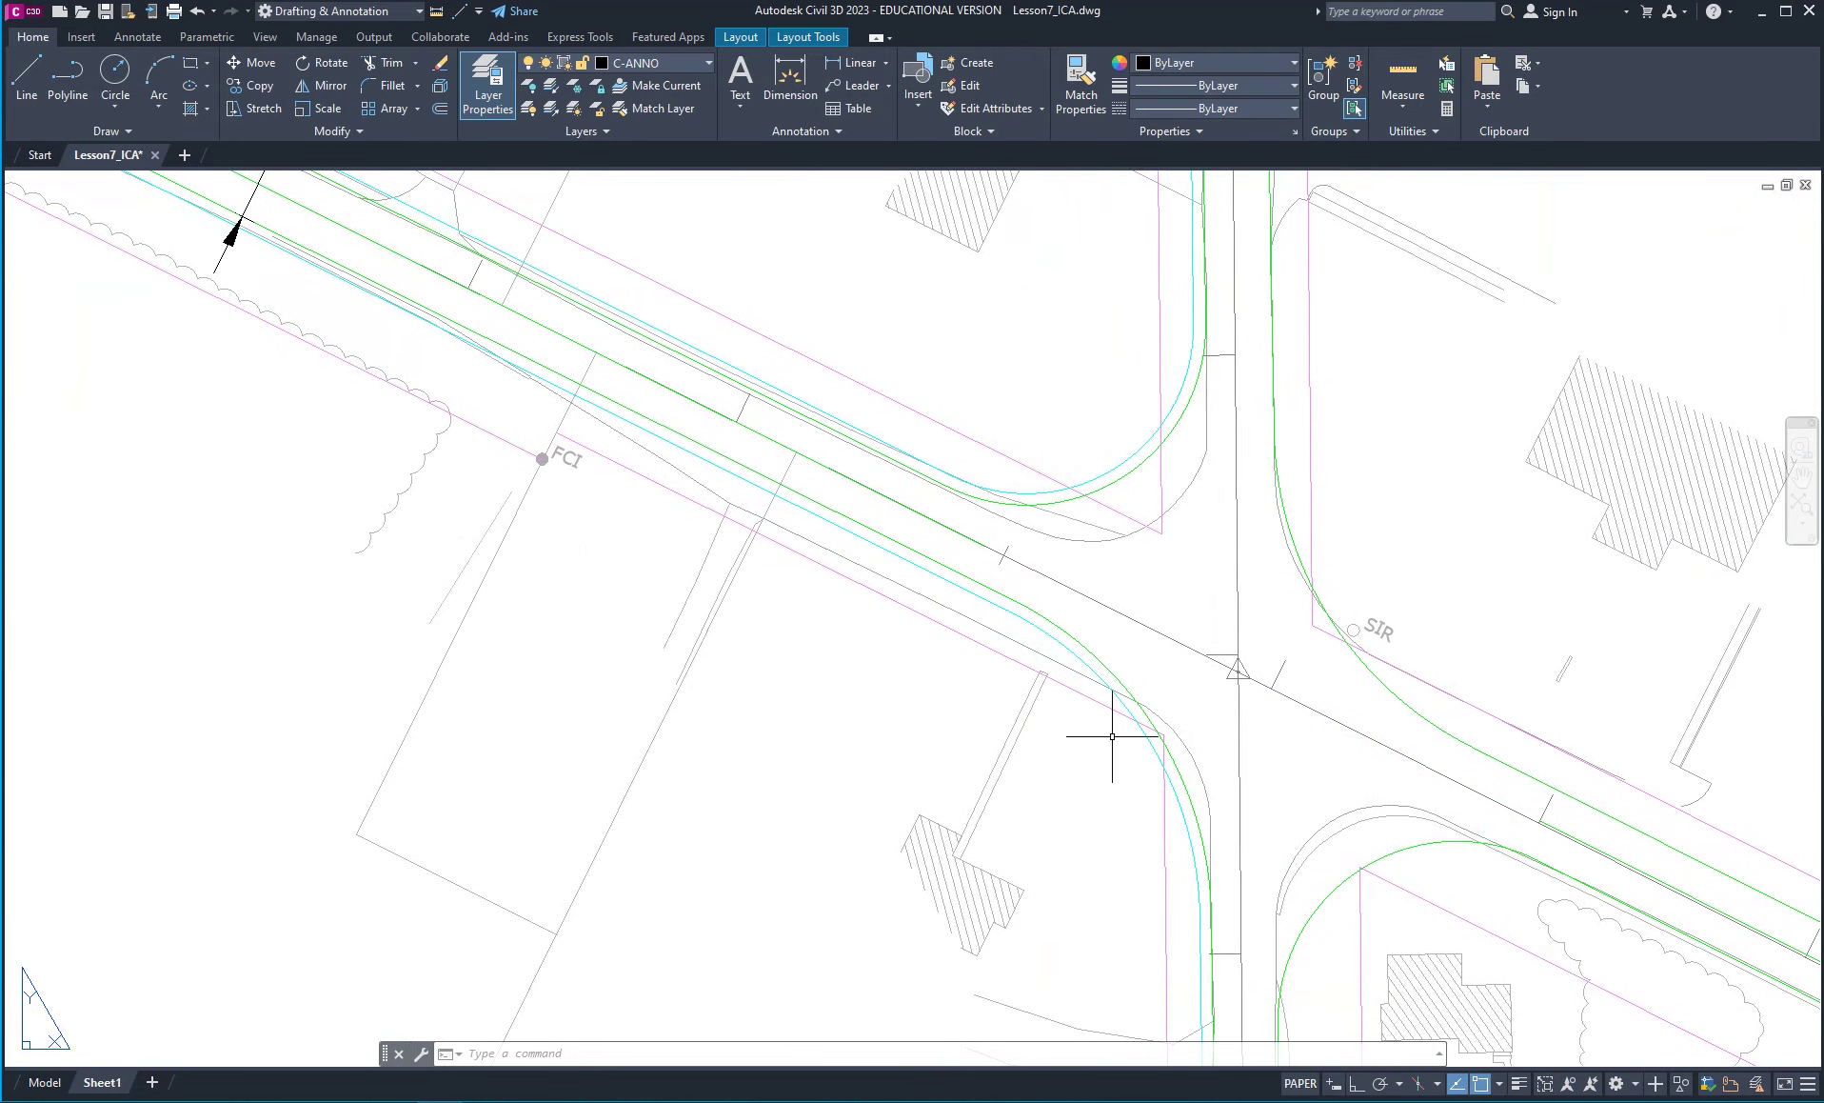
click(608, 130)
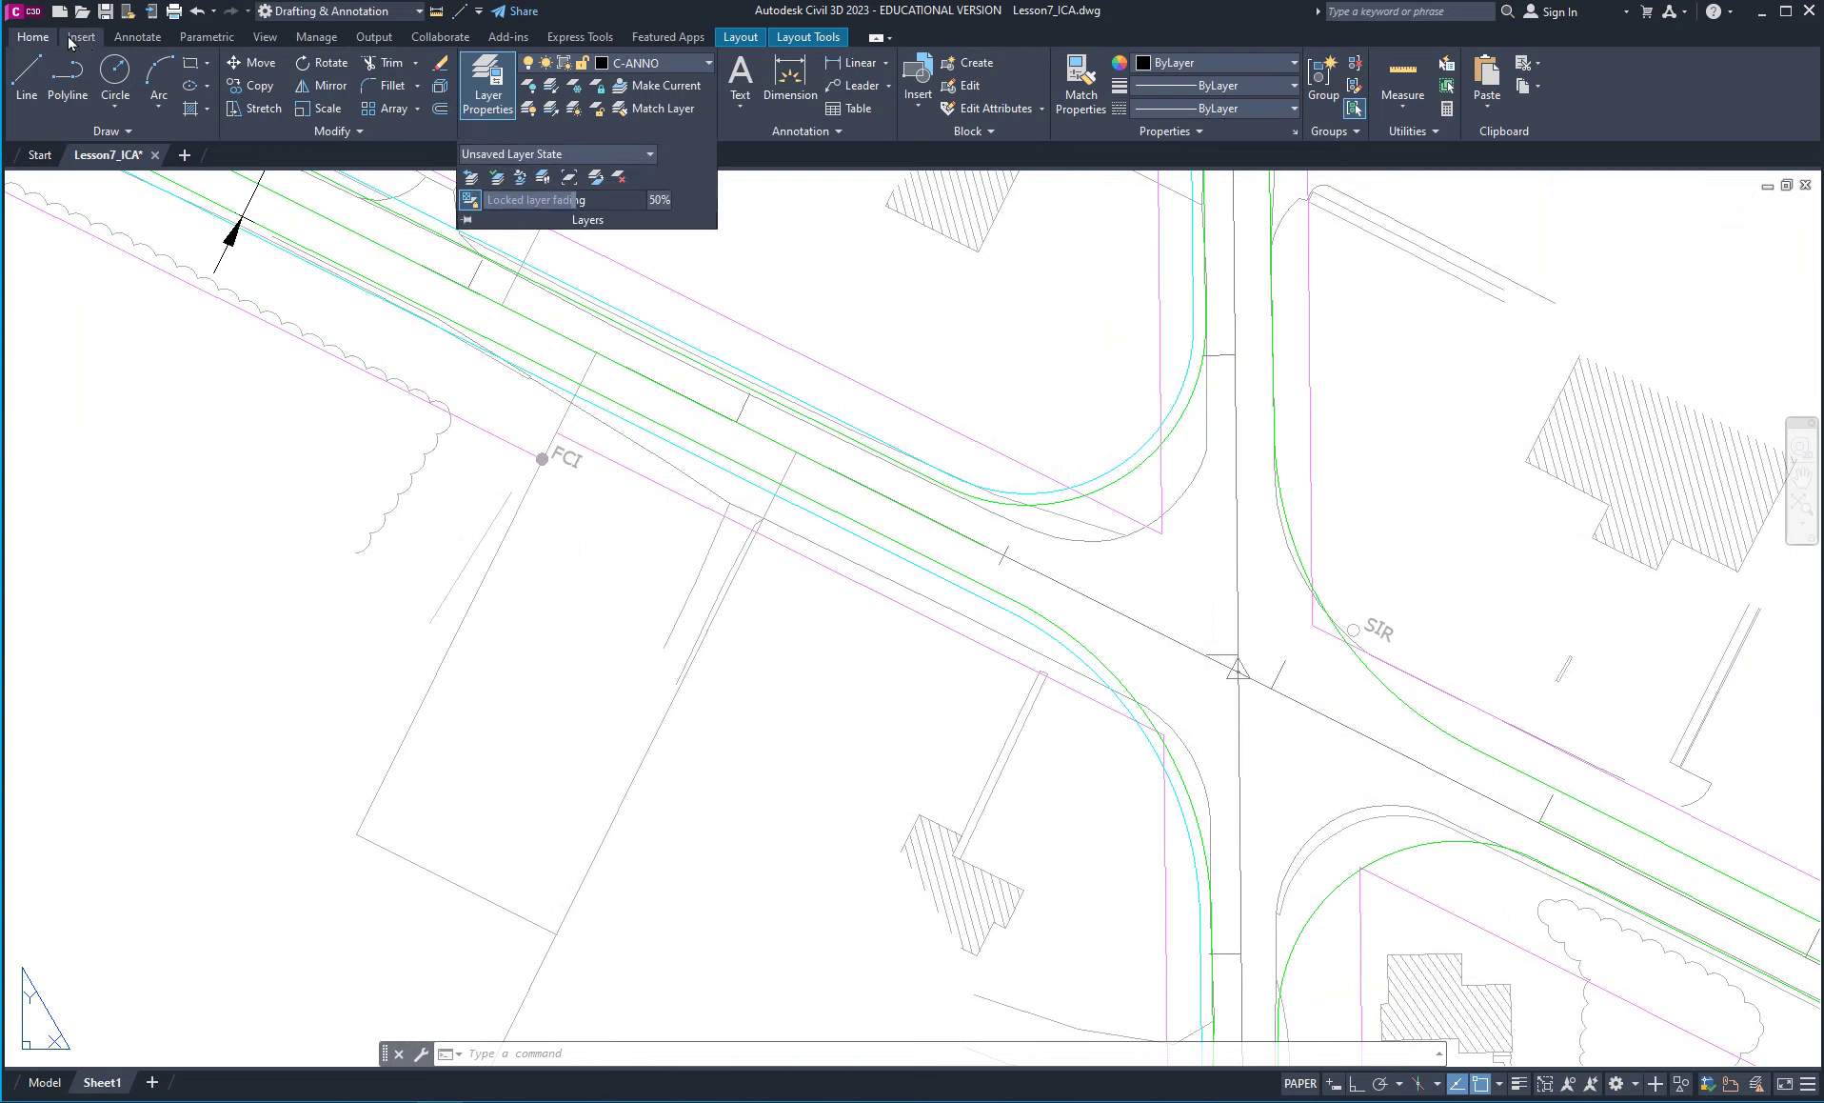
click(132, 37)
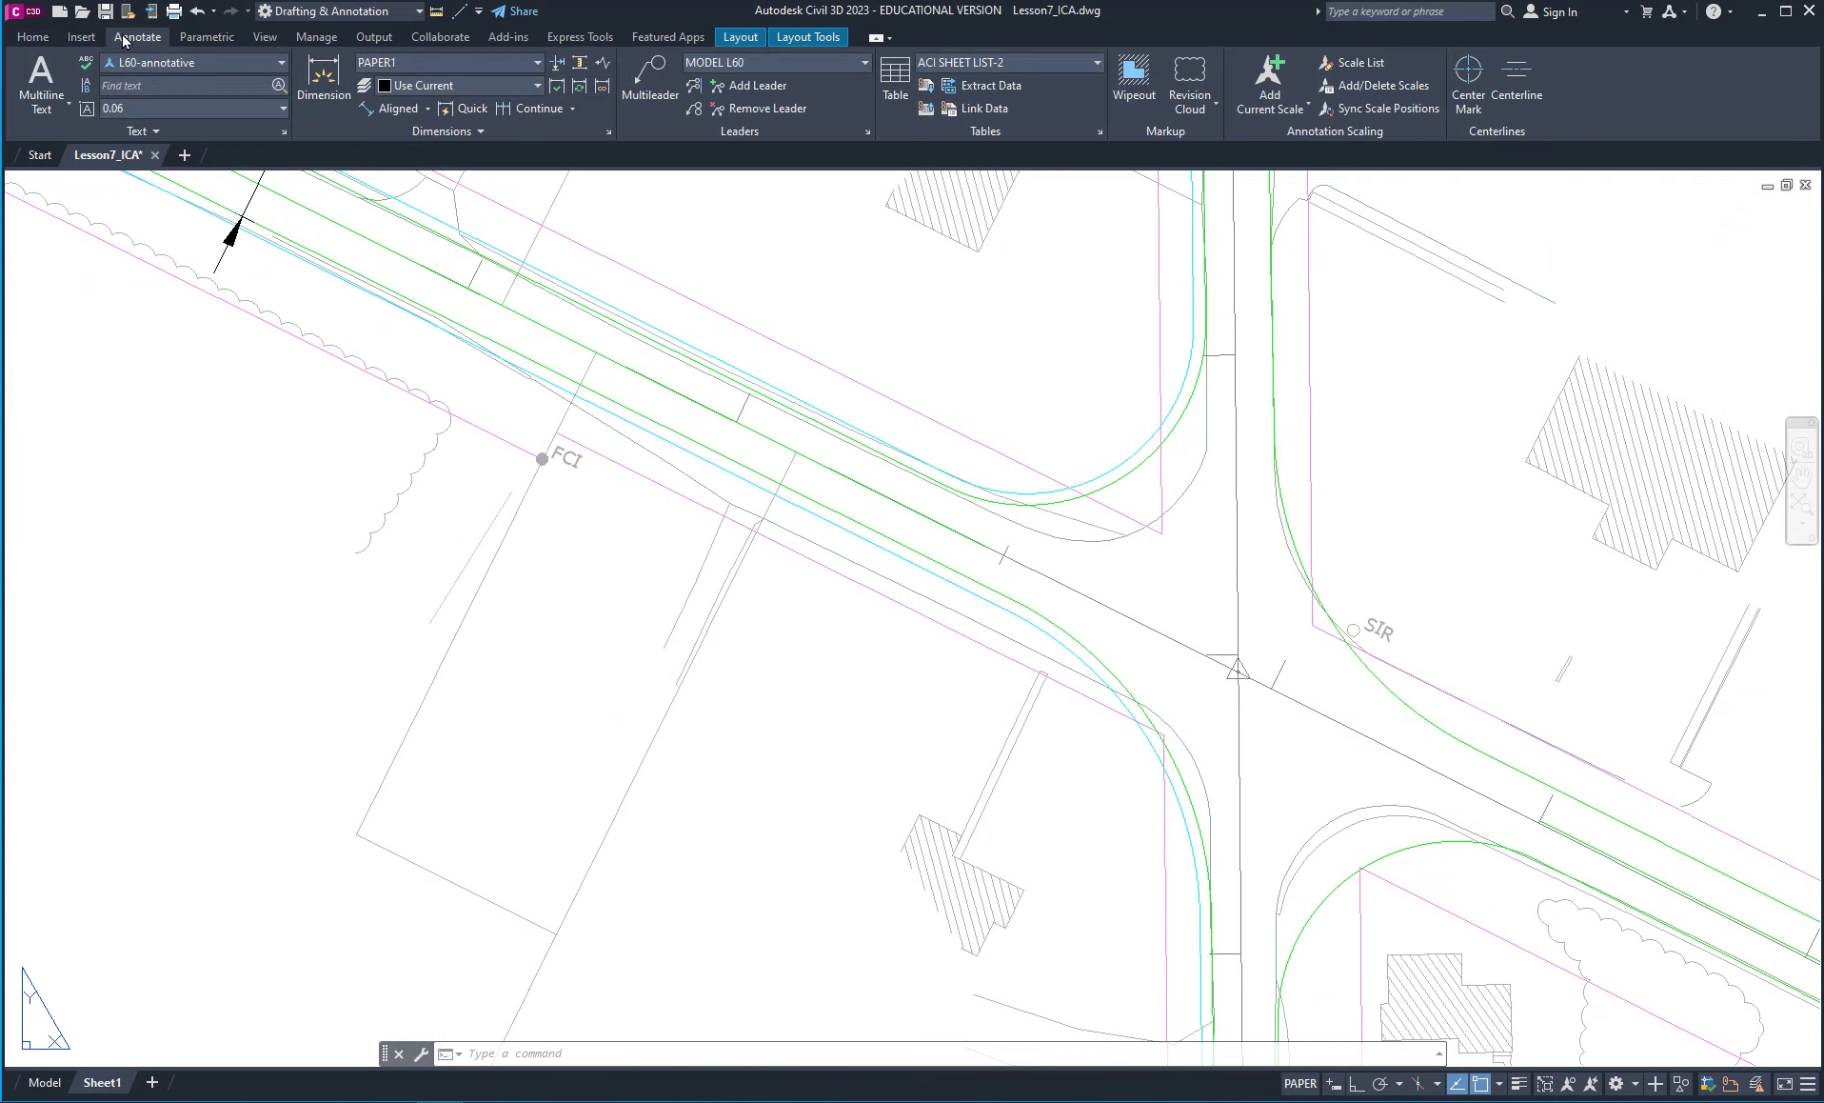
click(428, 109)
click(412, 296)
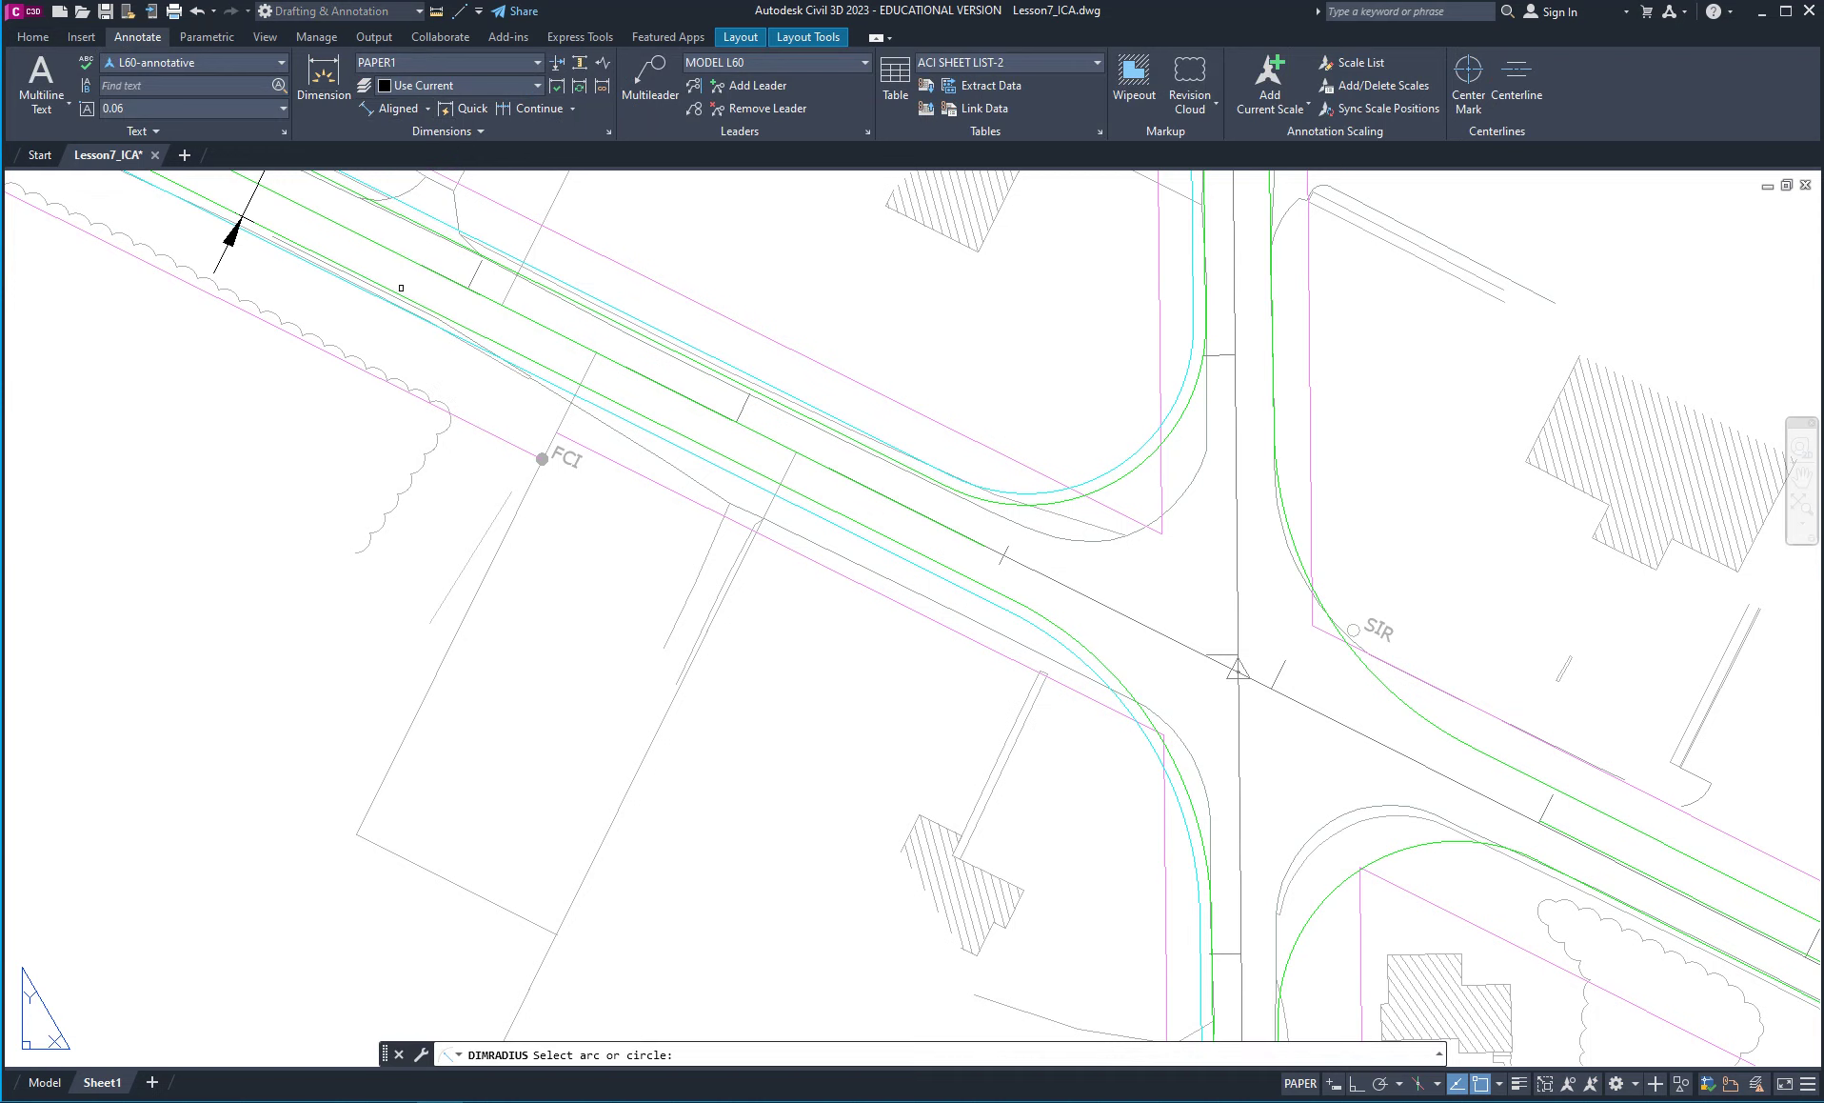
click(1126, 686)
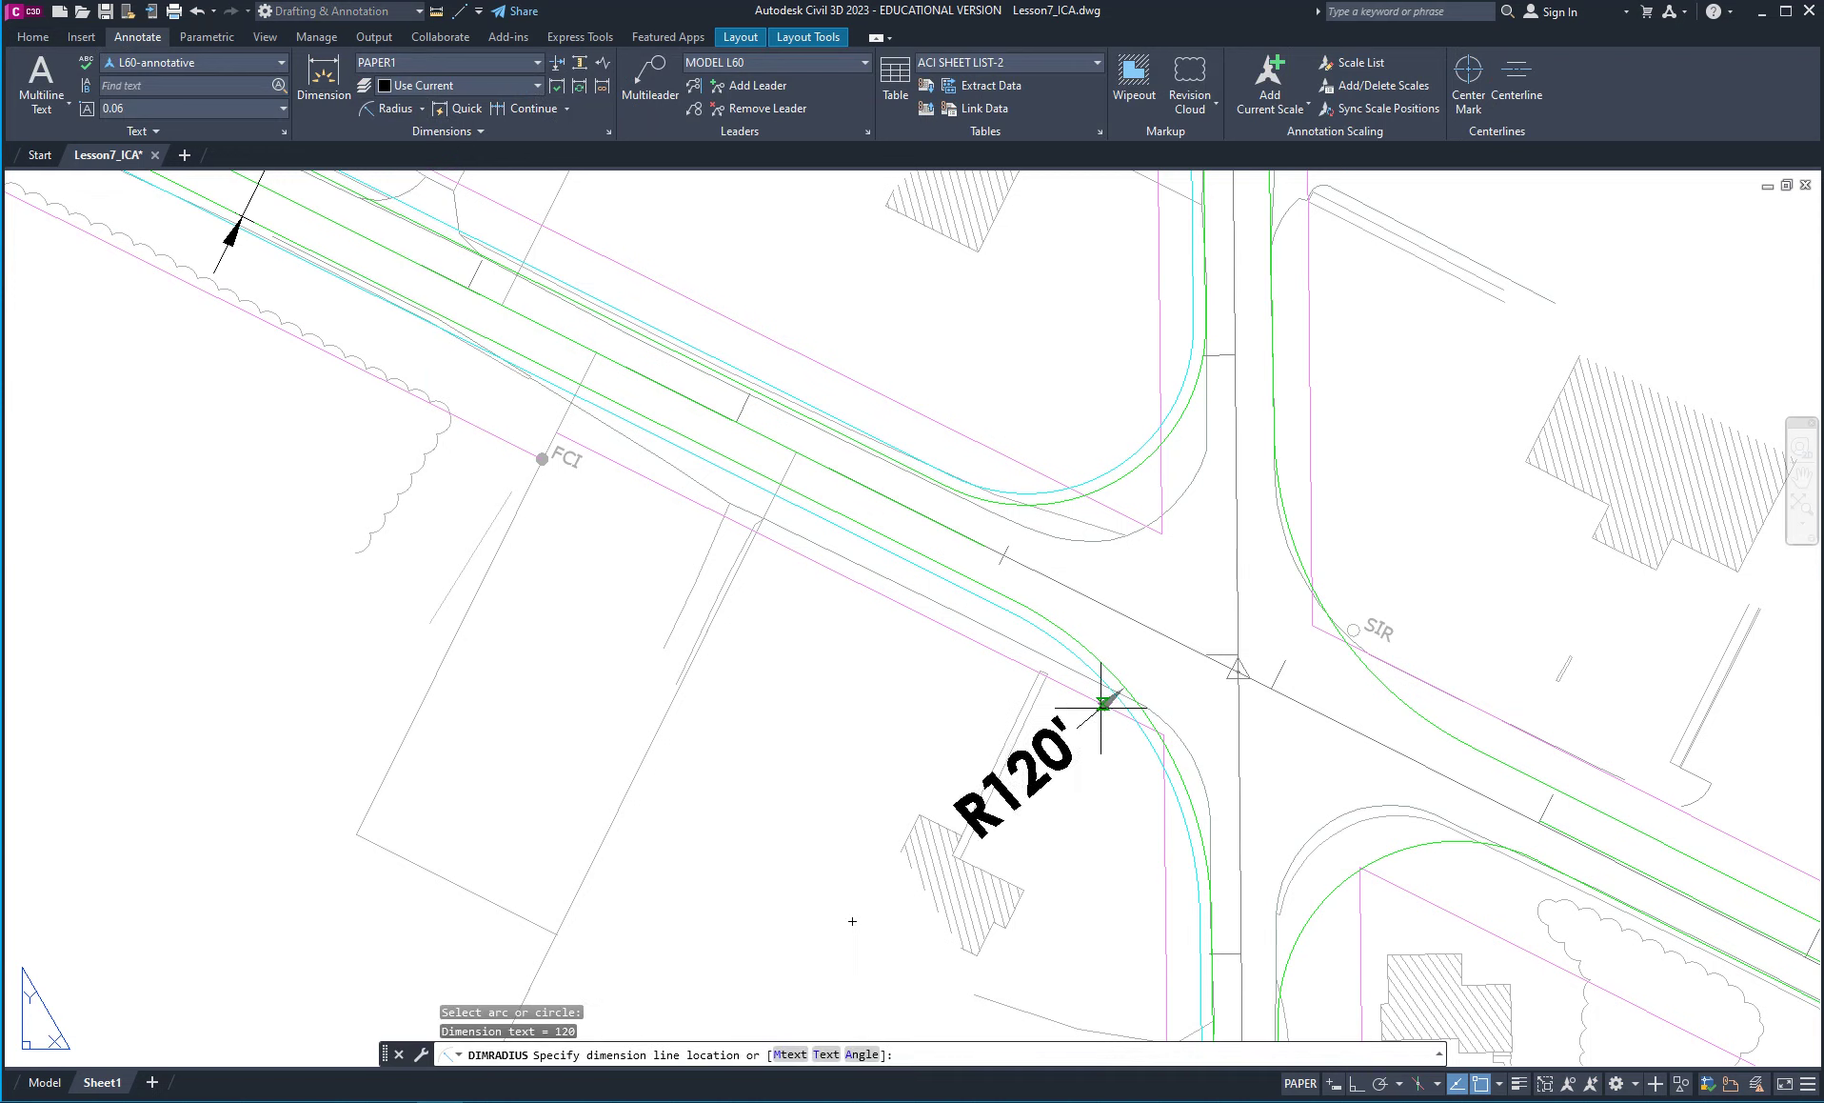
click(1011, 820)
key(Escape)
key(Escape)
key(Escape)
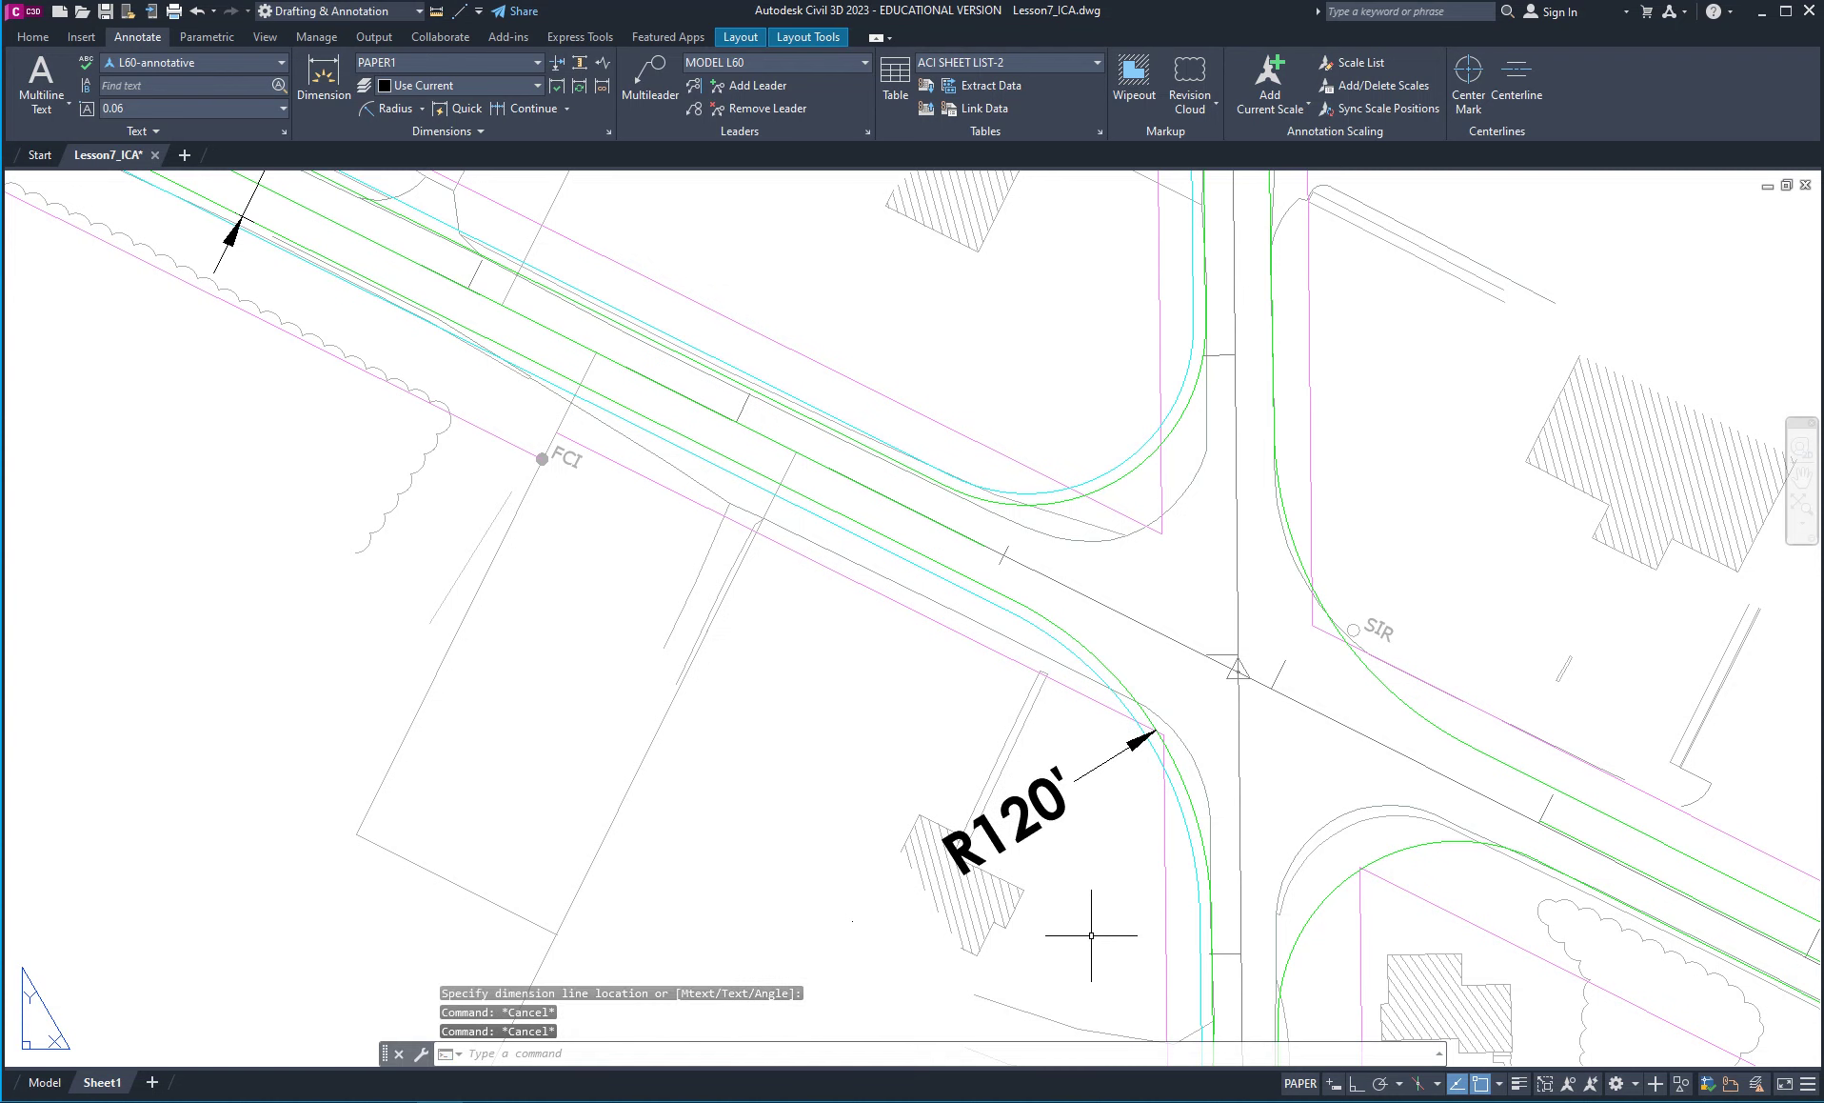
scroll(1100, 801, down, 7)
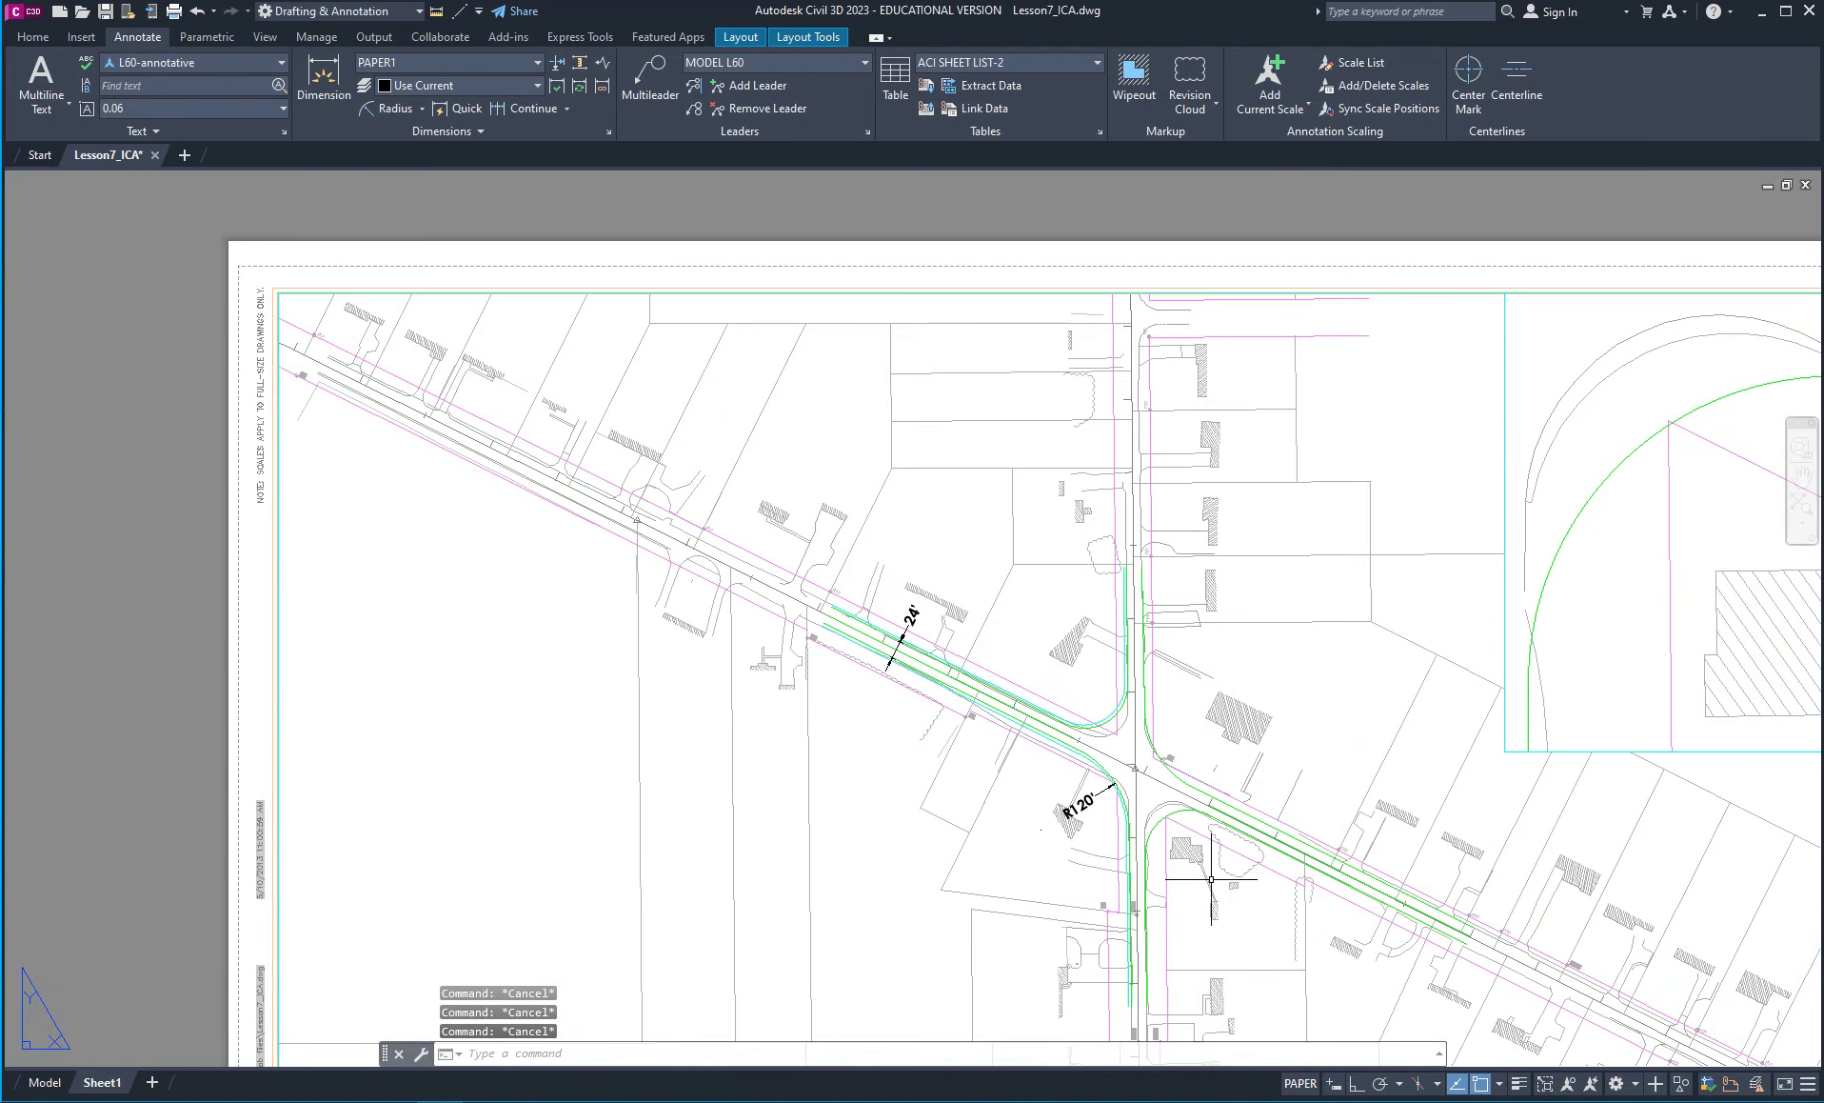
scroll(1211, 879, down, 3)
scroll(847, 756, up, 3)
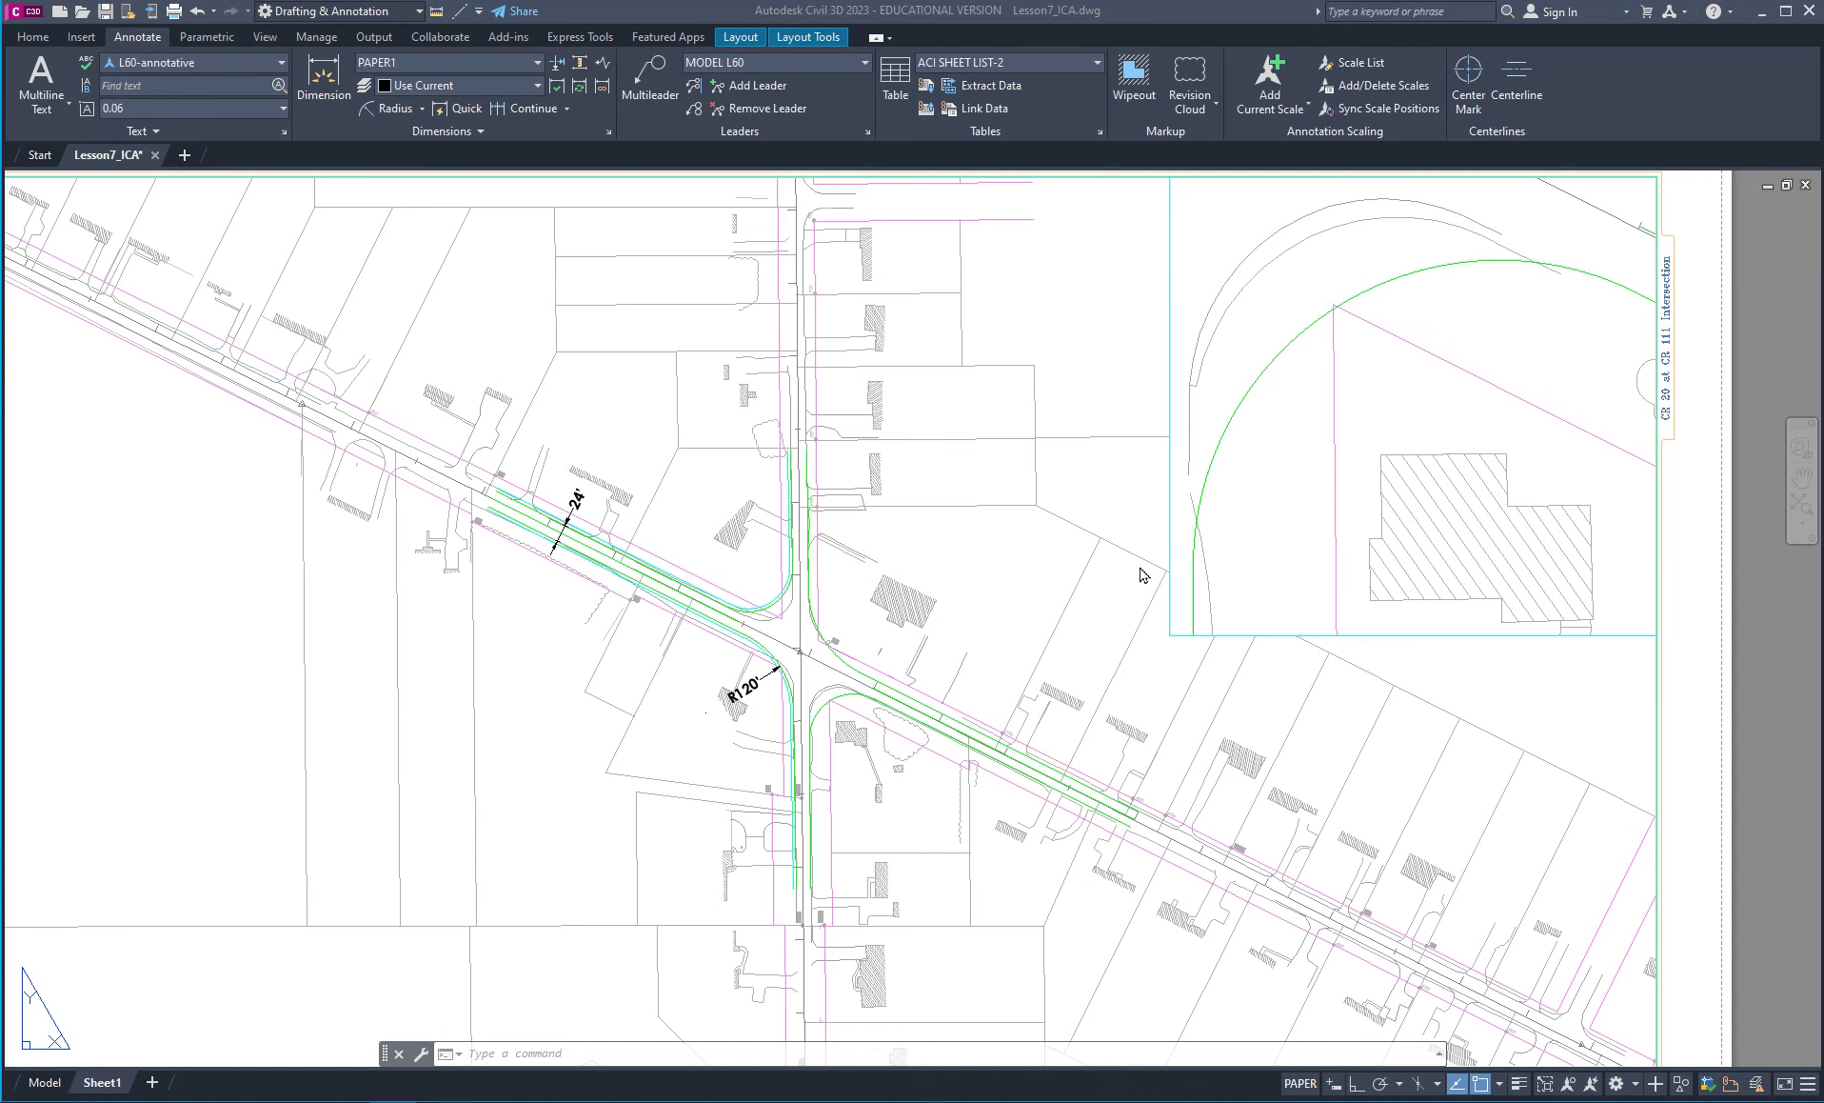
scroll(752, 678, down, 4)
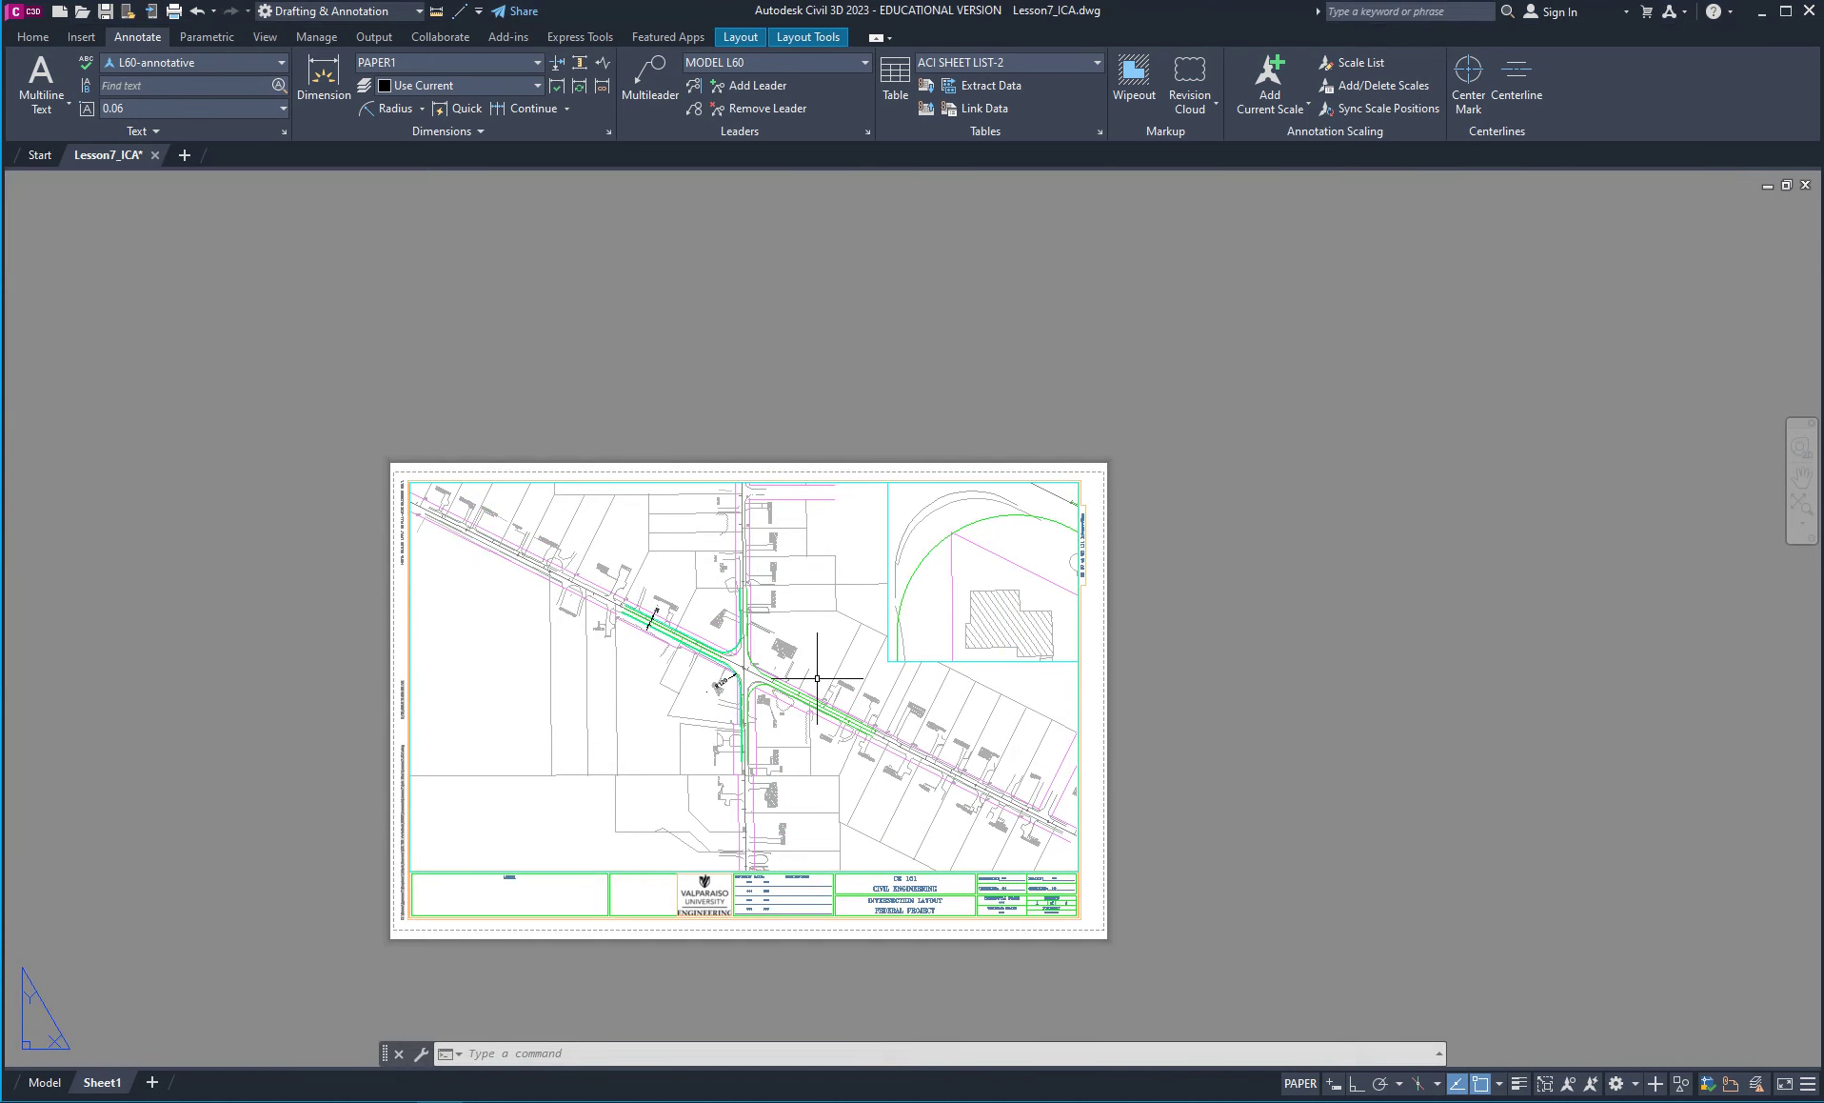
middle_drag(649, 748, 838, 684)
scroll(840, 679, up, 4)
scroll(1057, 695, down, 2)
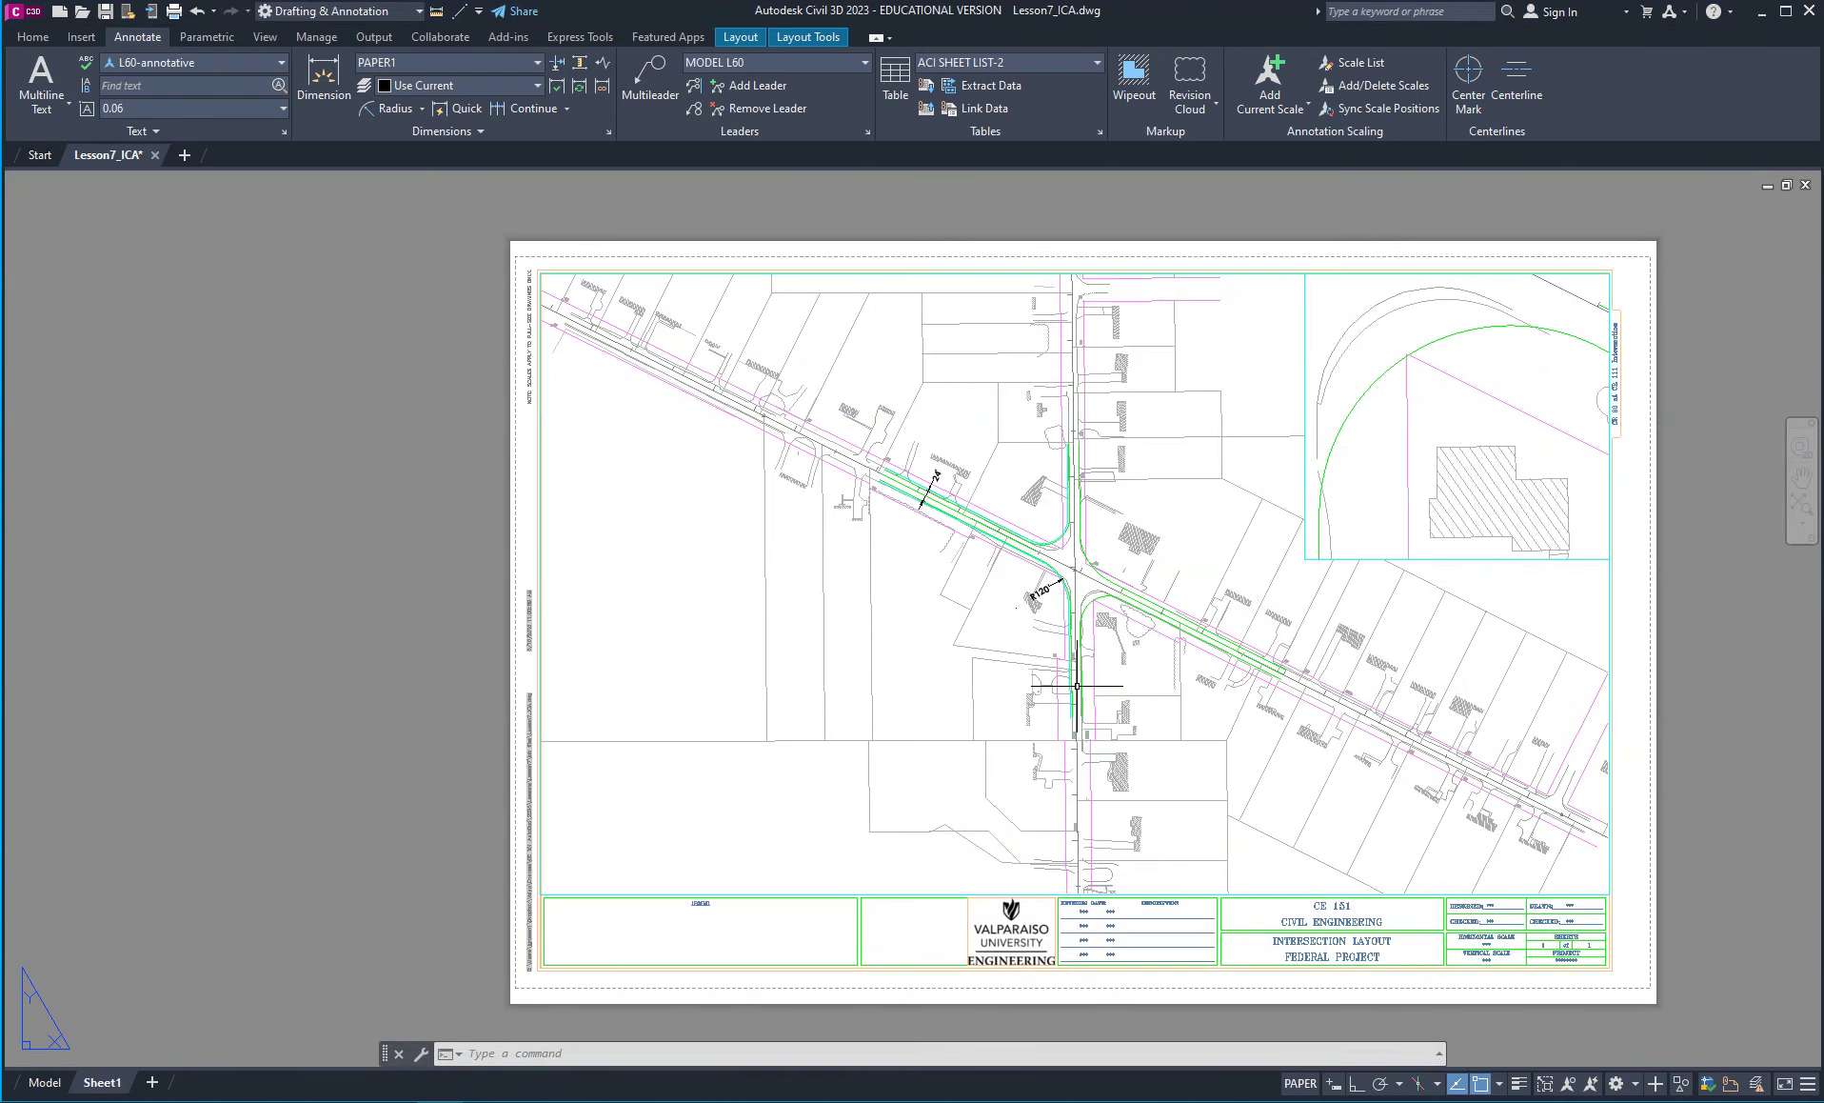